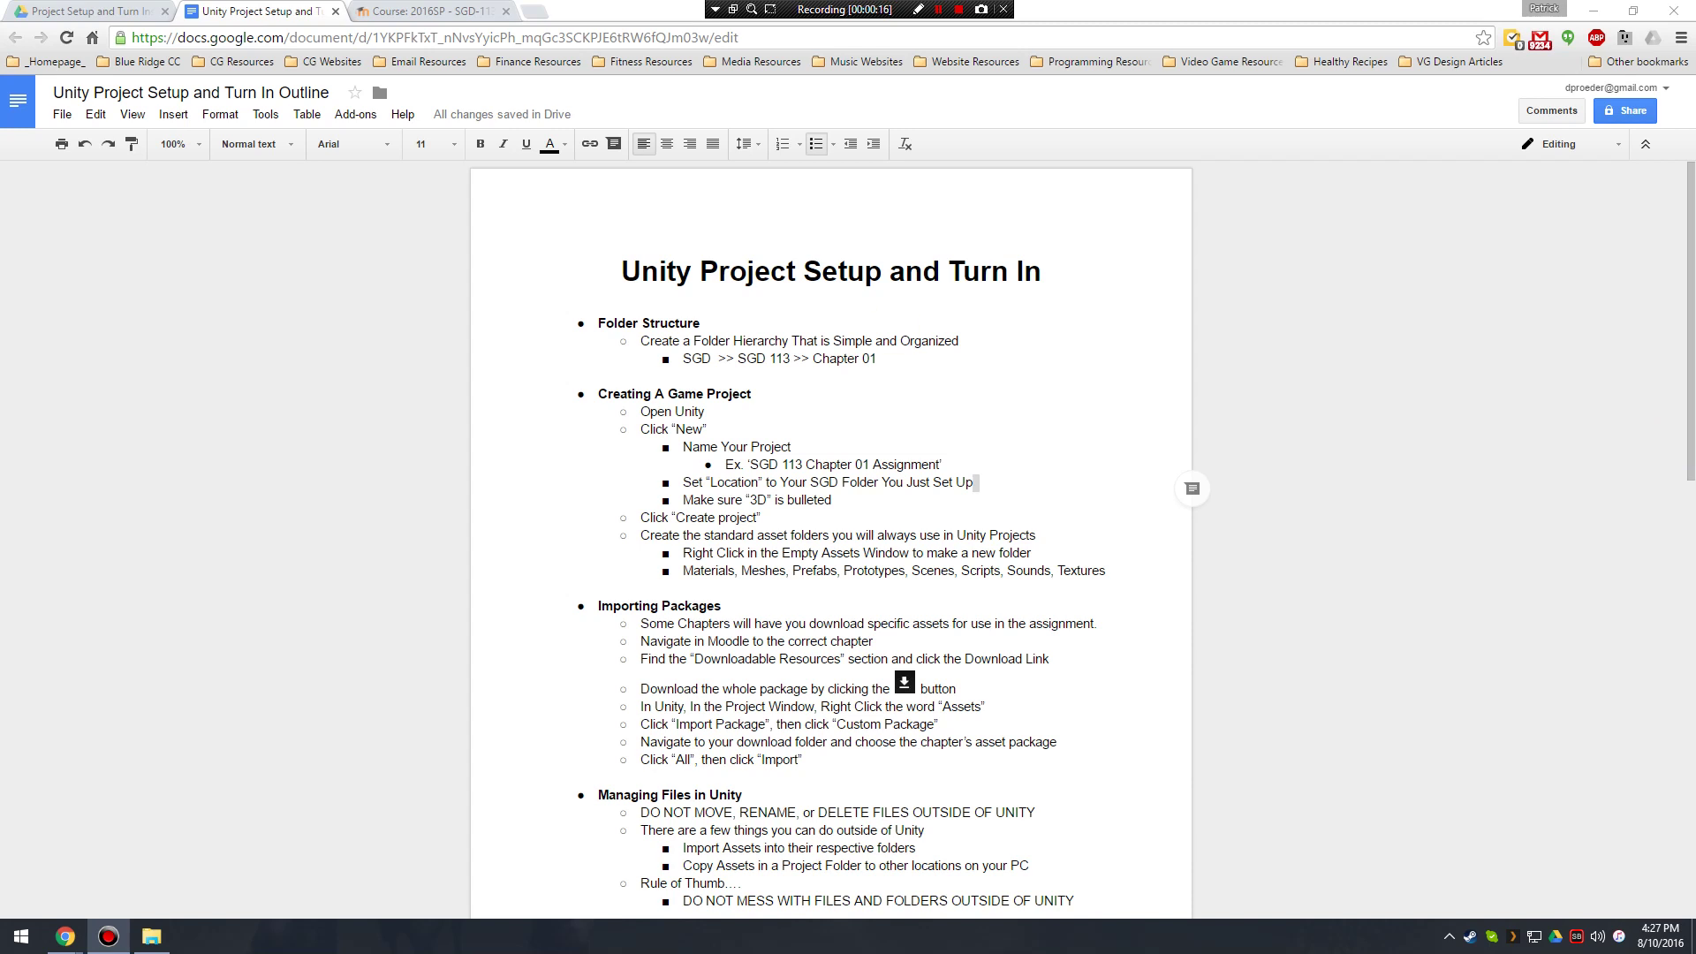
# Add ' 17' to the end of the Folder Structure heading, then drag Chrome off-screen to reveal the desktop.
pyautogui.click(890, 324)
pyautogui.write('17')
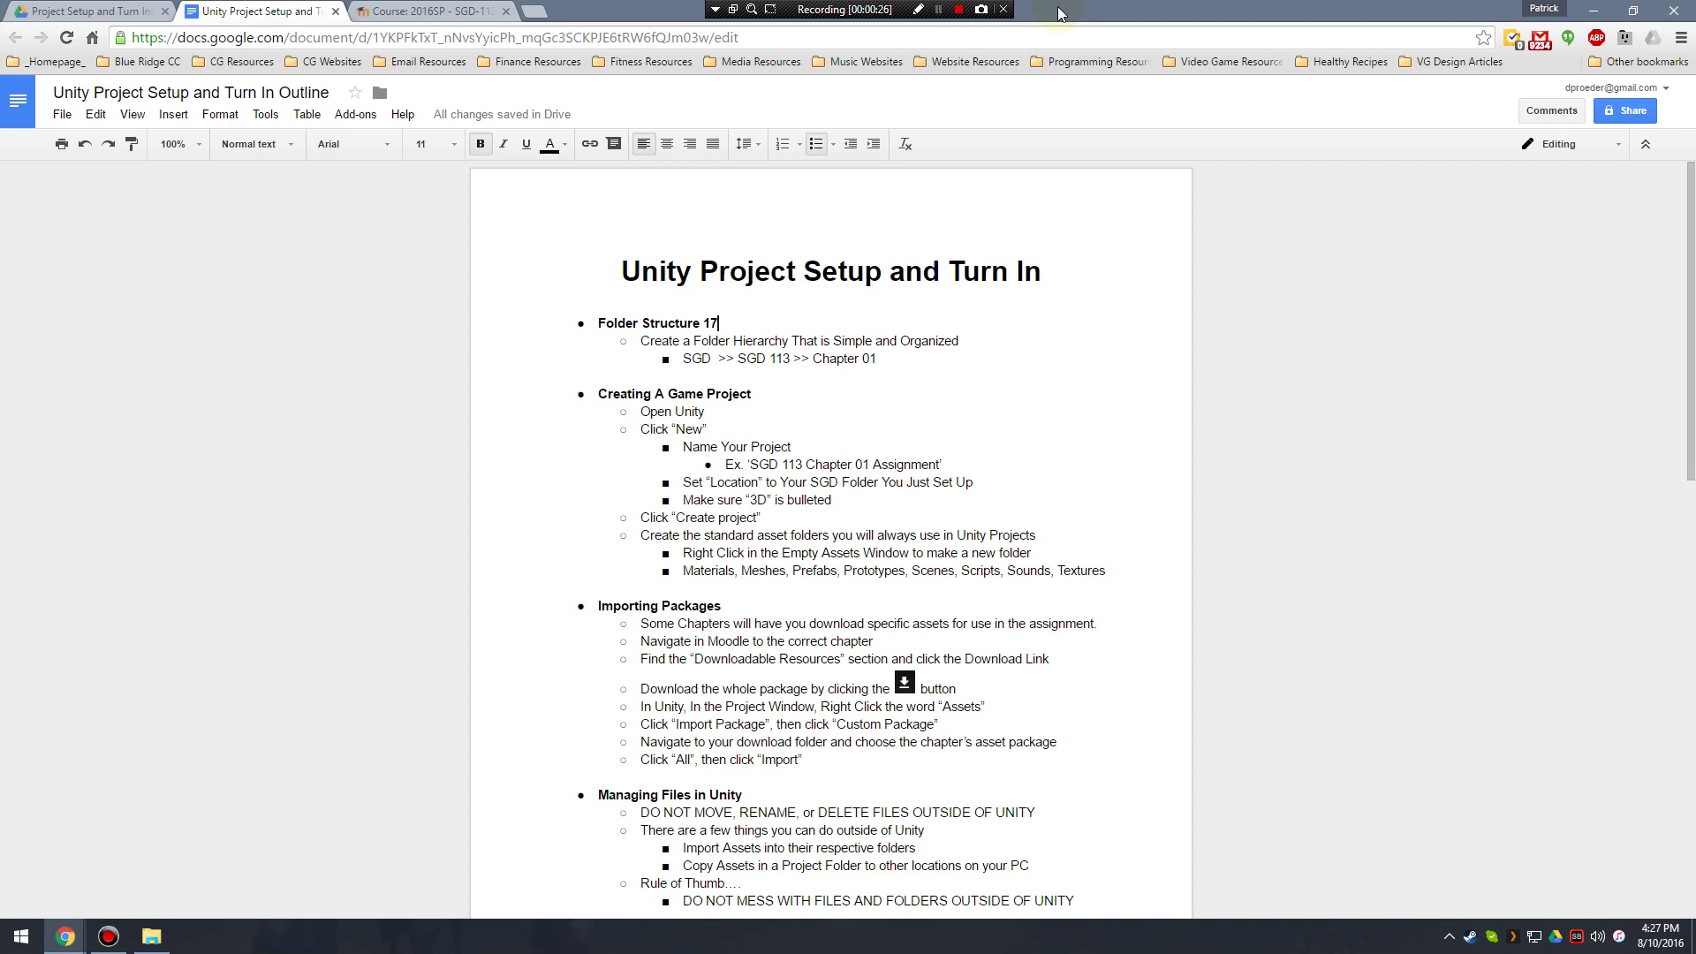
pyautogui.moveTo(1058, 8); pyautogui.dragTo(1695, 10)
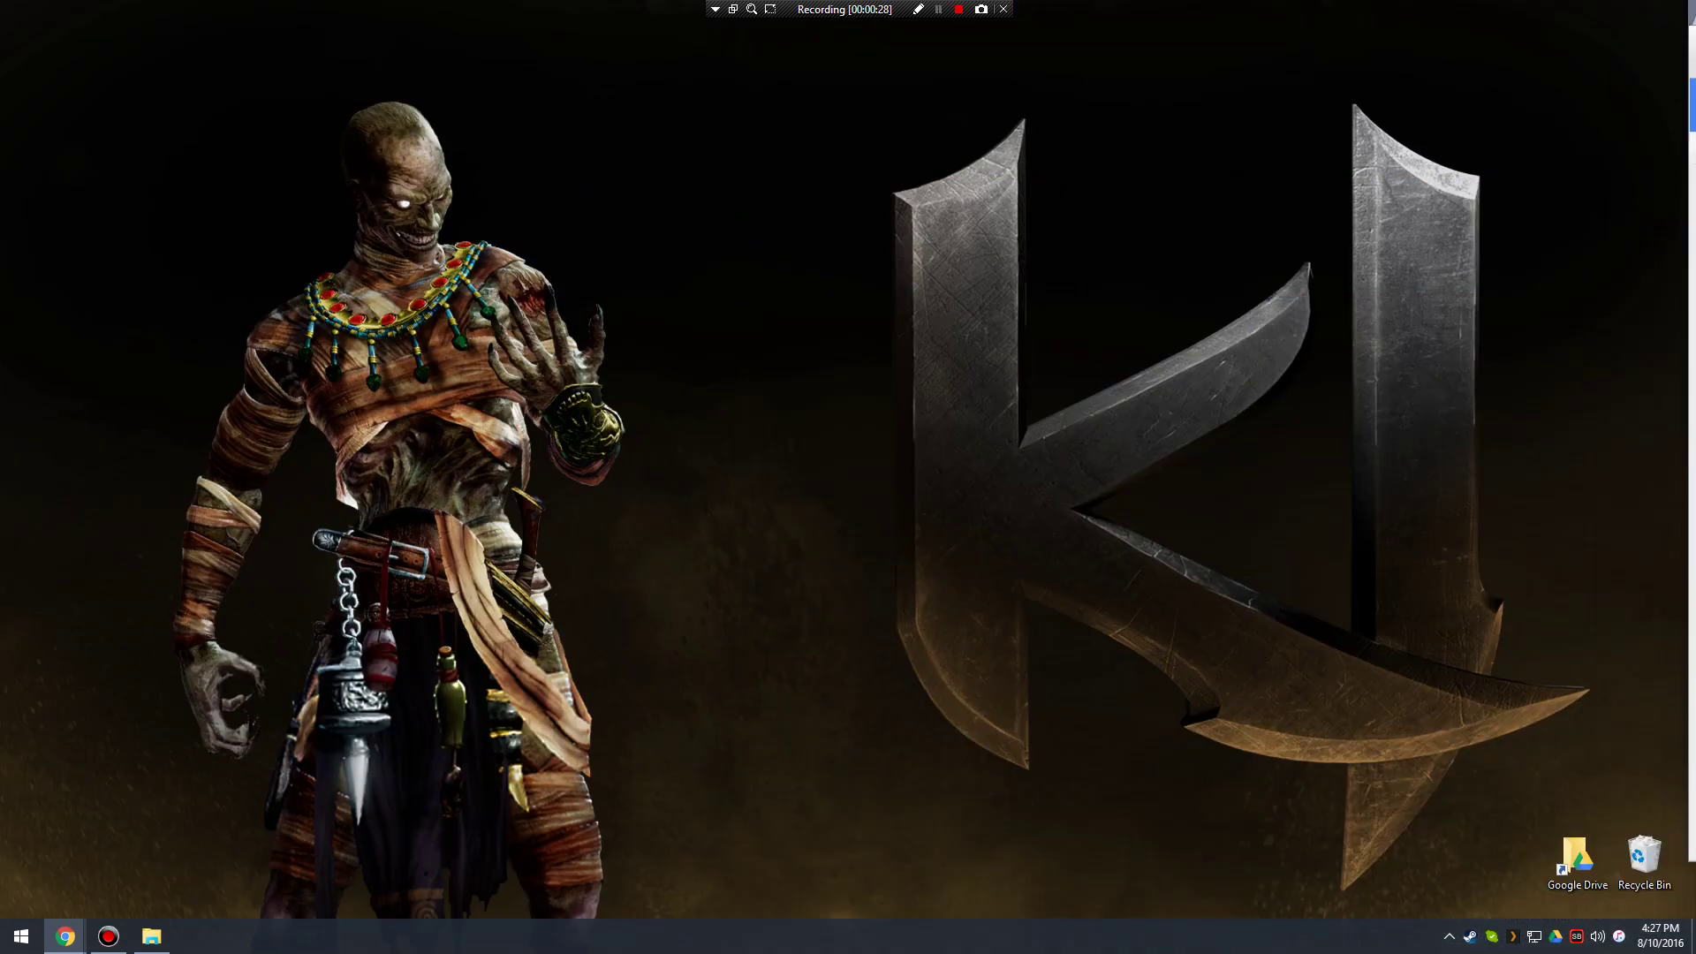
# Make a new desktop folder named SGD in the top-left corner and open it mid-screen.
pyautogui.rightClick(273, 164)
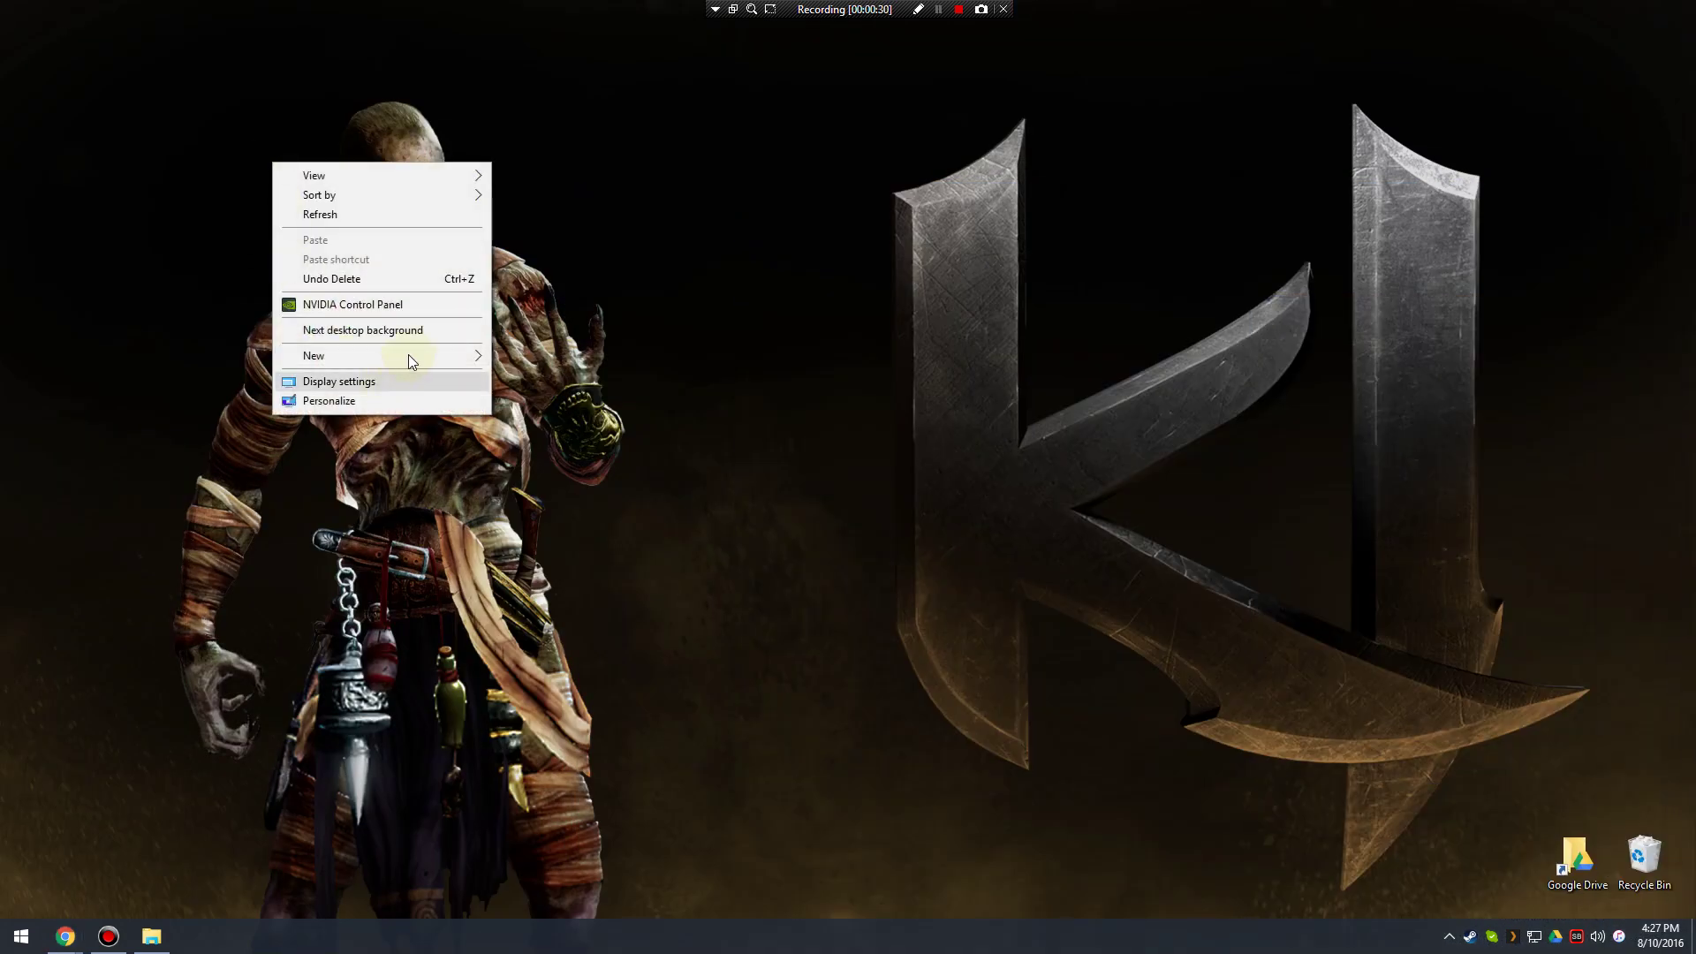
pyautogui.moveTo(408, 353)
pyautogui.click(570, 367)
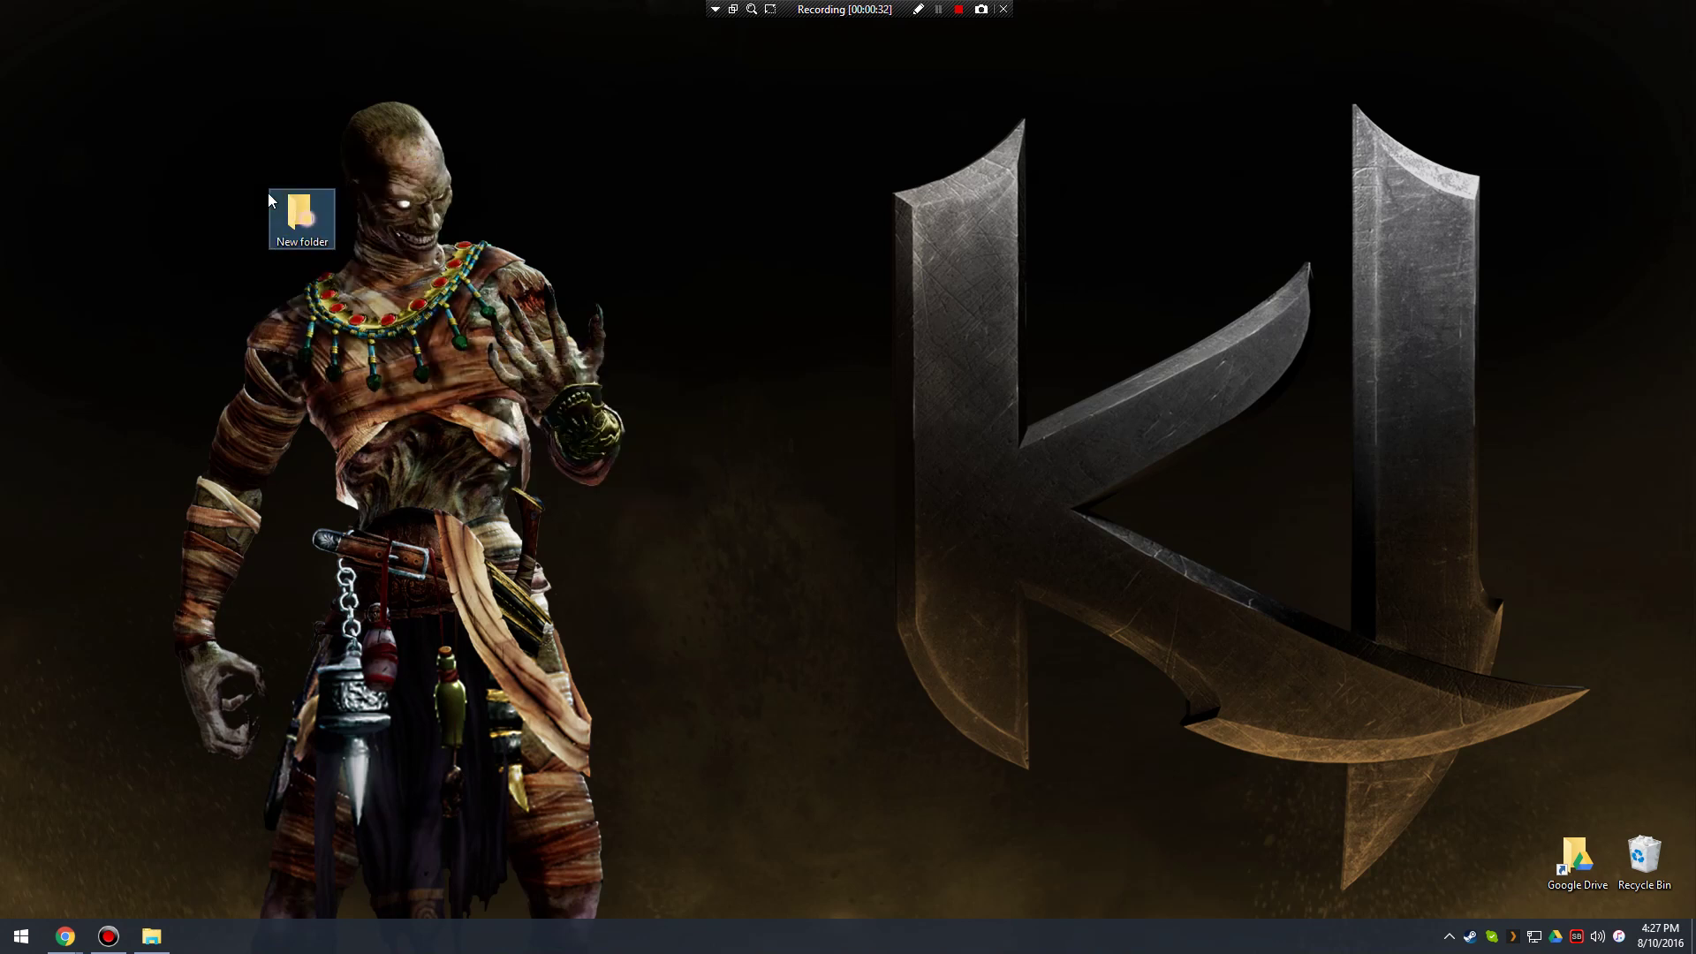
pyautogui.moveTo(274, 199); pyautogui.dragTo(125, 103)
pyautogui.click(118, 152)
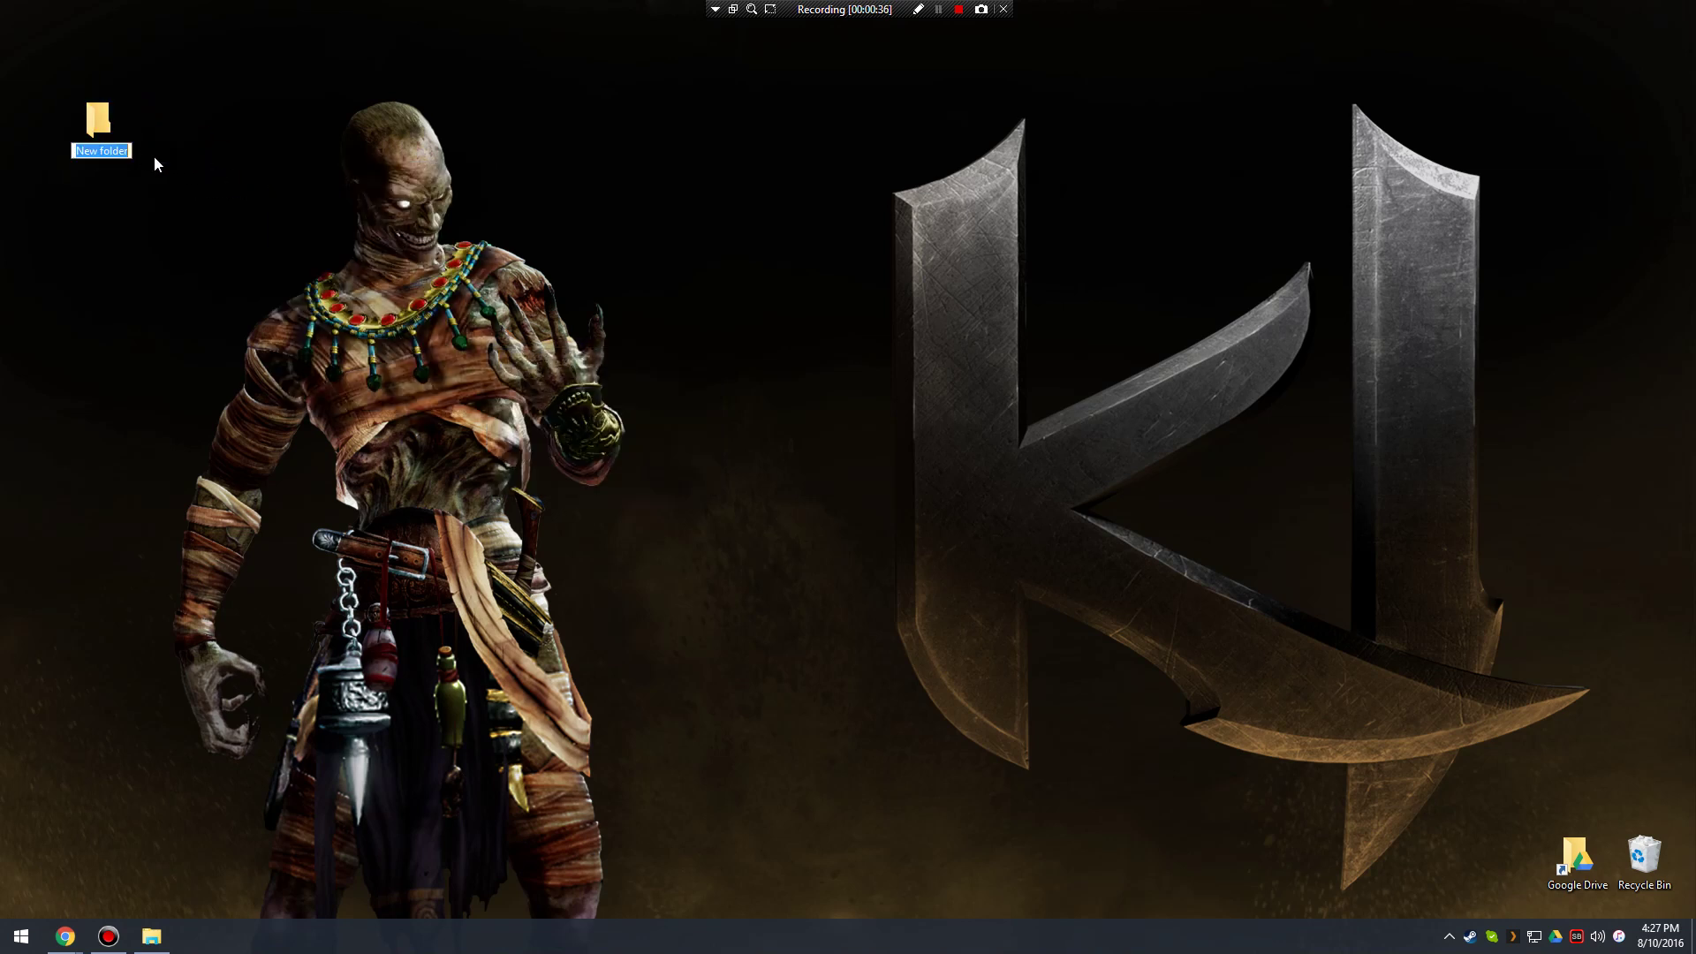
pyautogui.write('SGD')
pyautogui.press('Return')
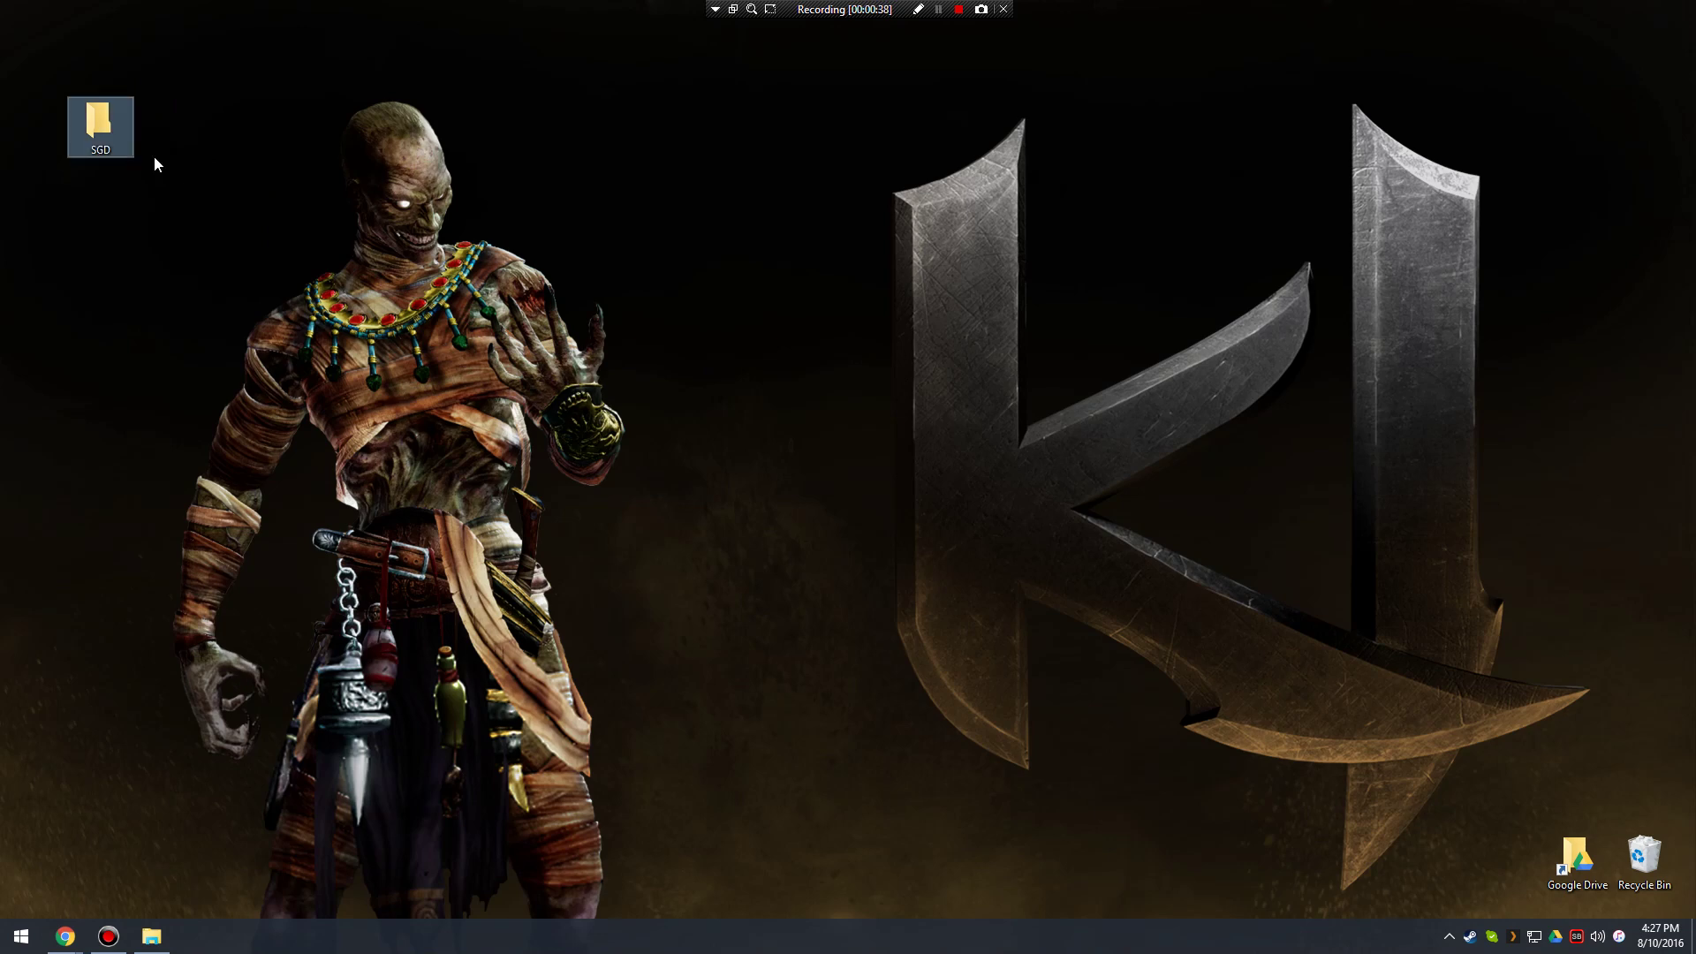
pyautogui.doubleClick(99, 122)
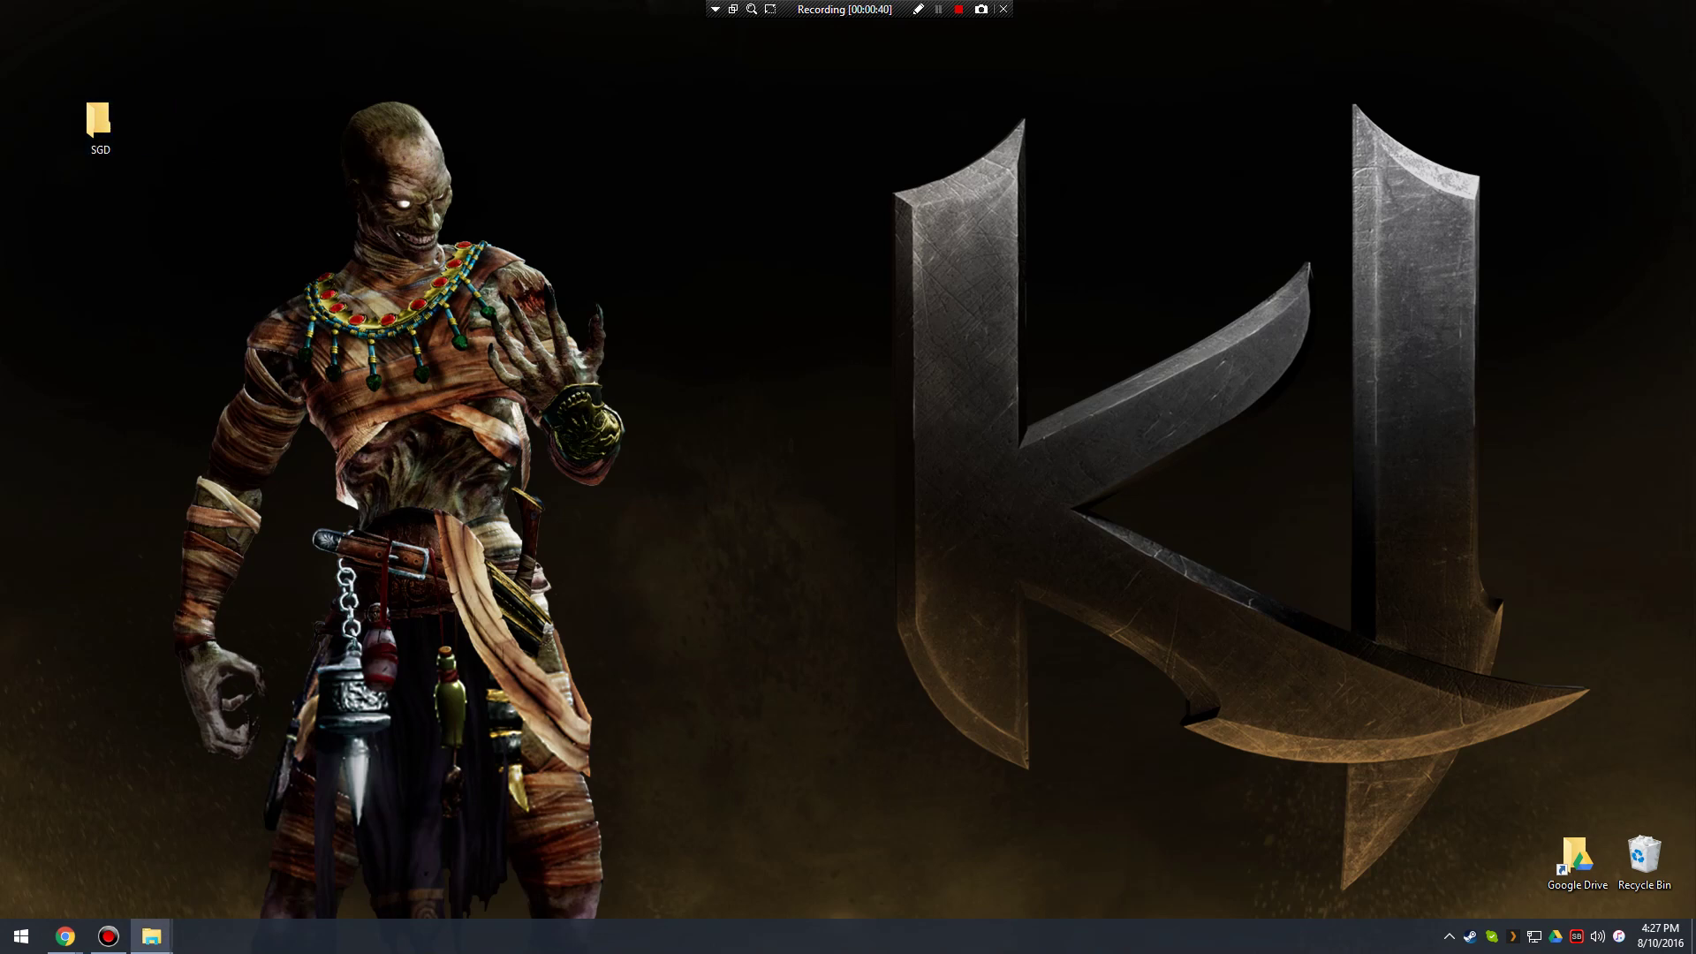
pyautogui.moveTo(1695, 102); pyautogui.dragTo(544, 119)
# Create a folder named 'SGD 113 Programming I' inside SGD and open it.
pyautogui.rightClick(550, 359)
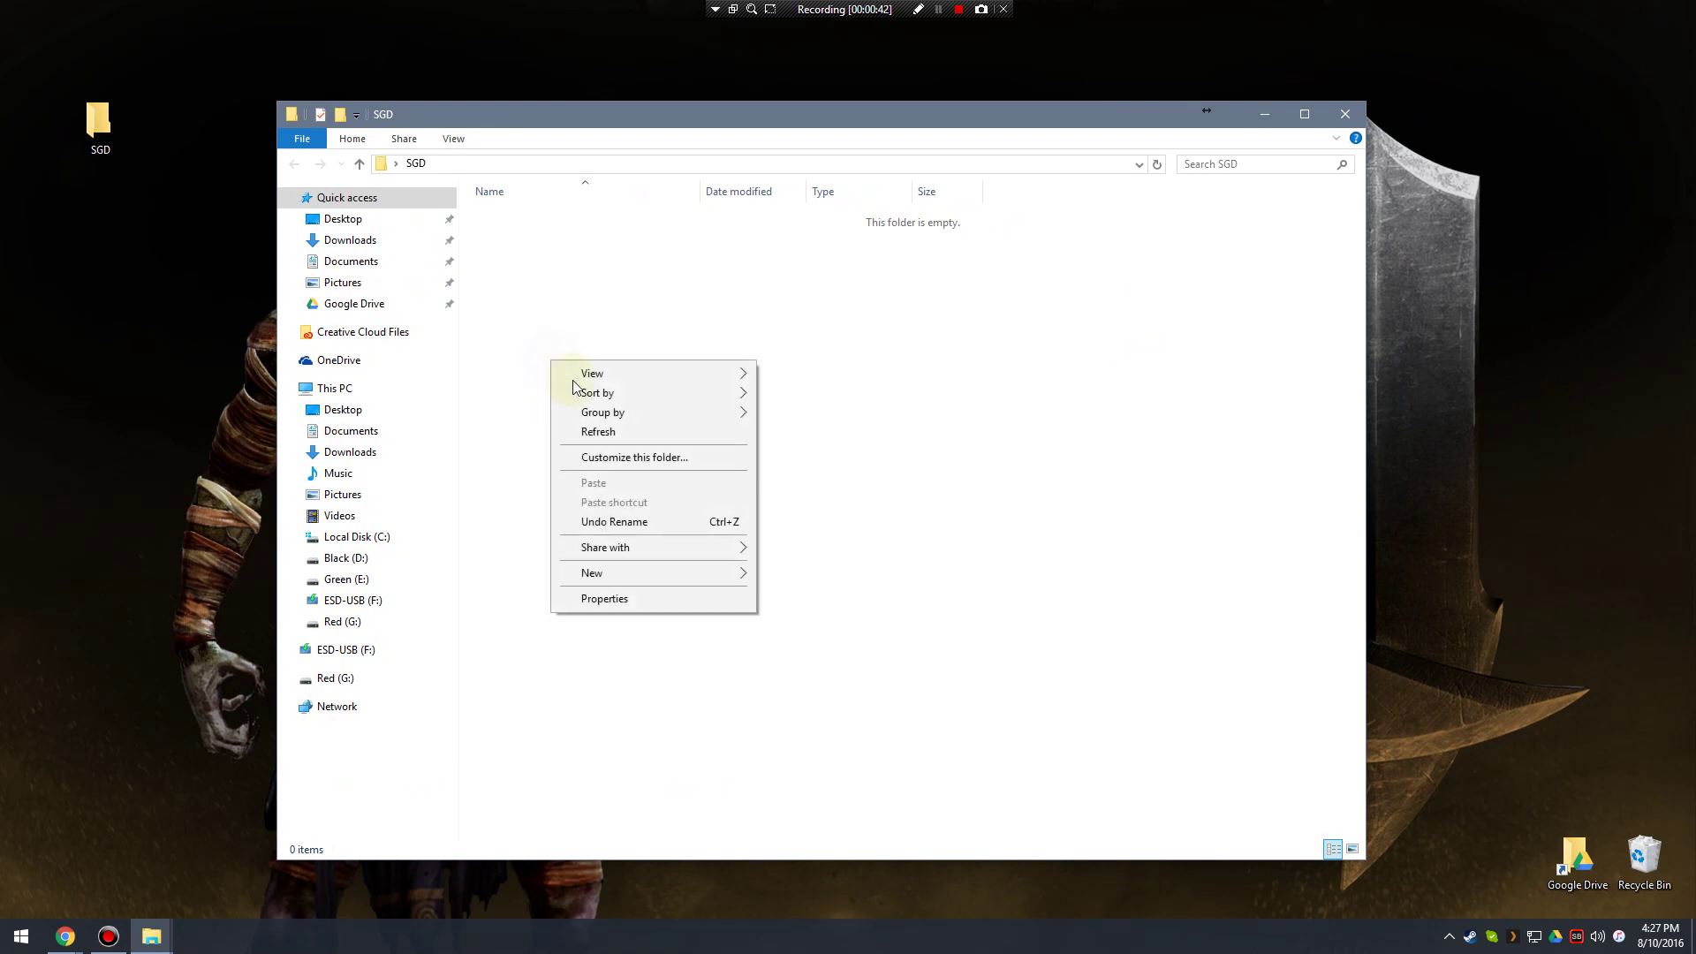
pyautogui.moveTo(746, 574)
pyautogui.click(870, 576)
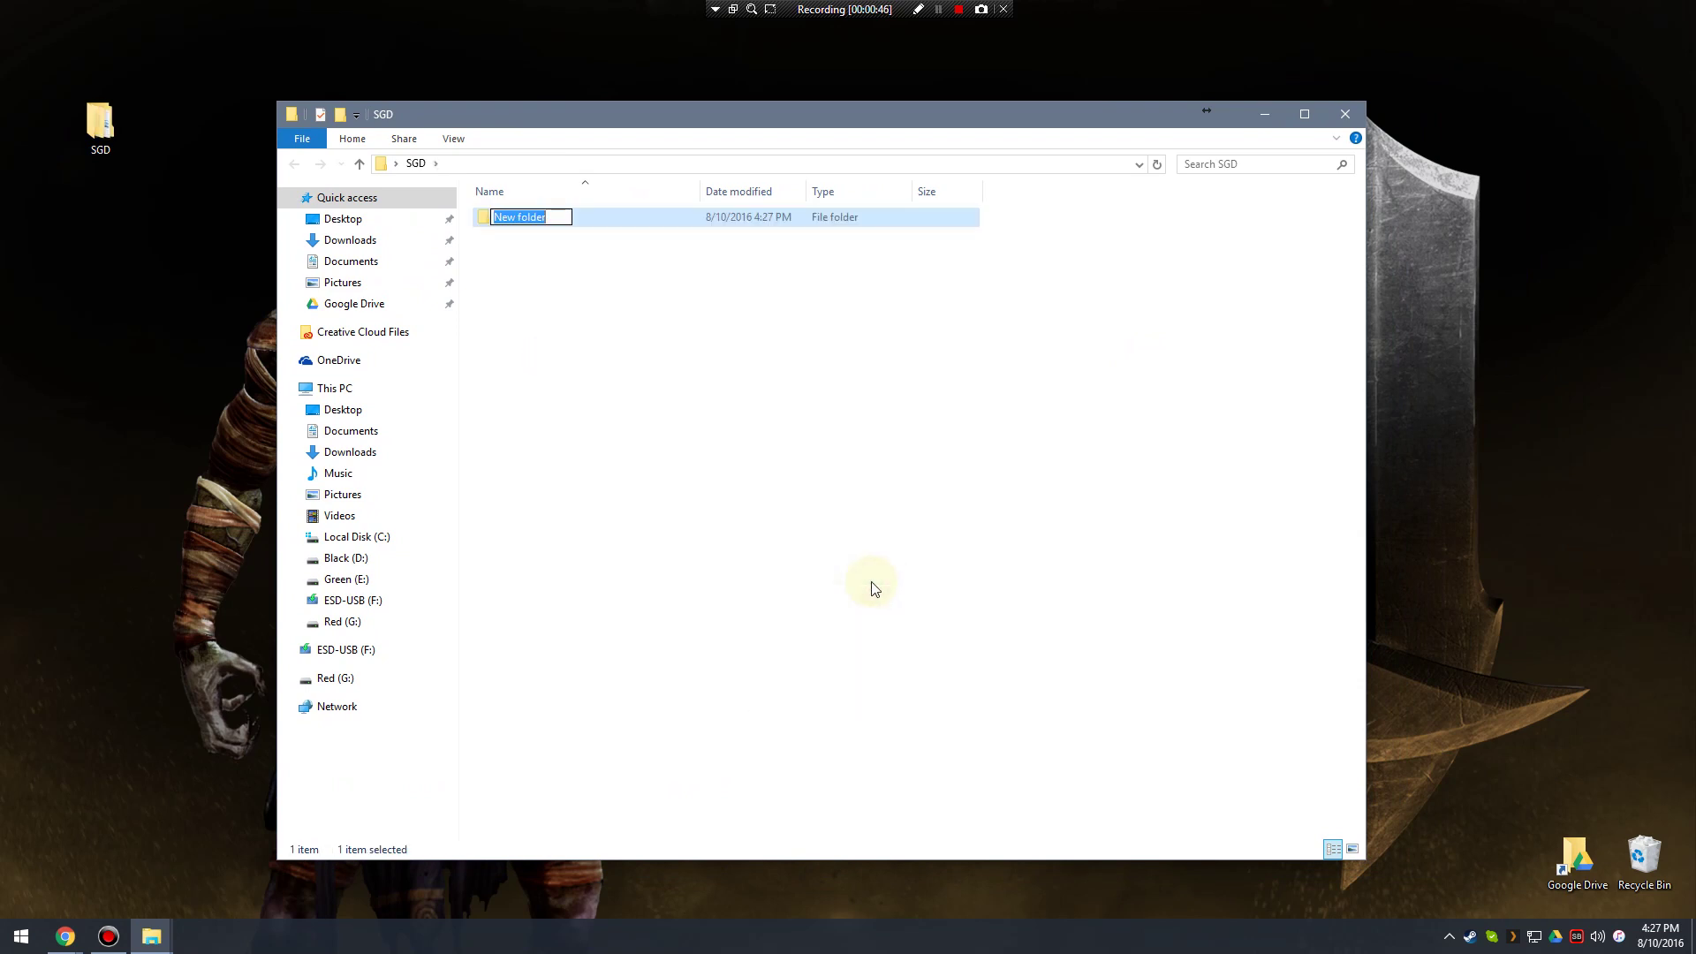
pyautogui.write('SGD 113')
pyautogui.press('Return')
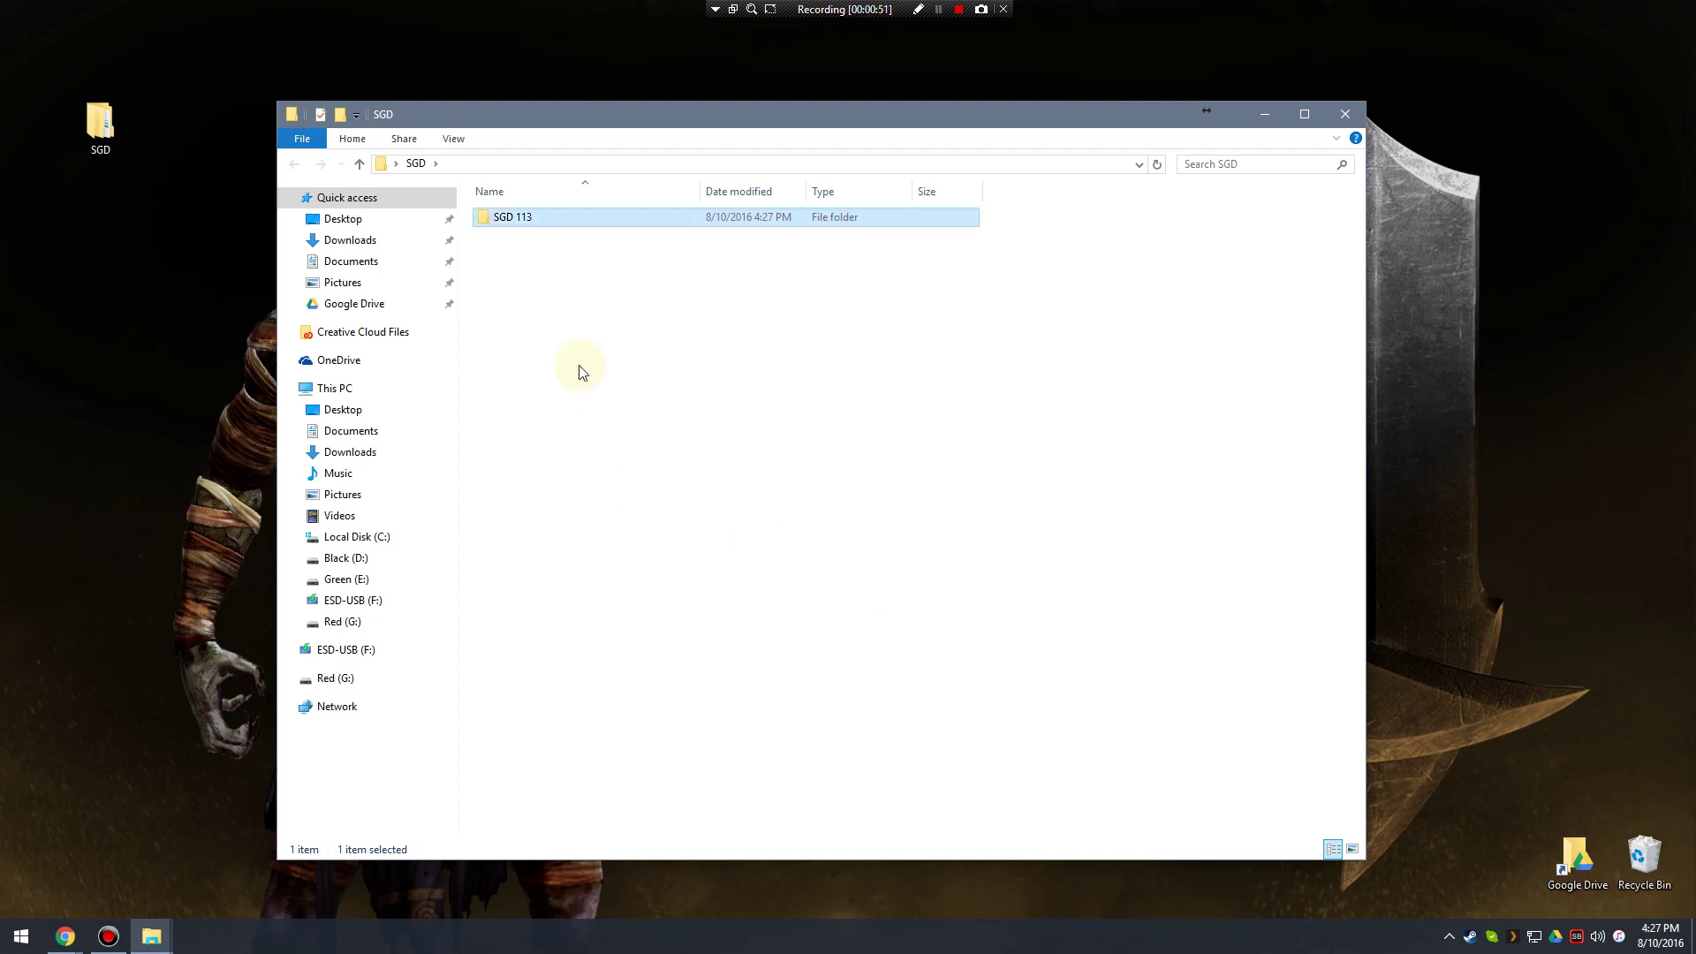
pyautogui.click(540, 220)
pyautogui.click(530, 219)
pyautogui.click(550, 219)
pyautogui.write('P')
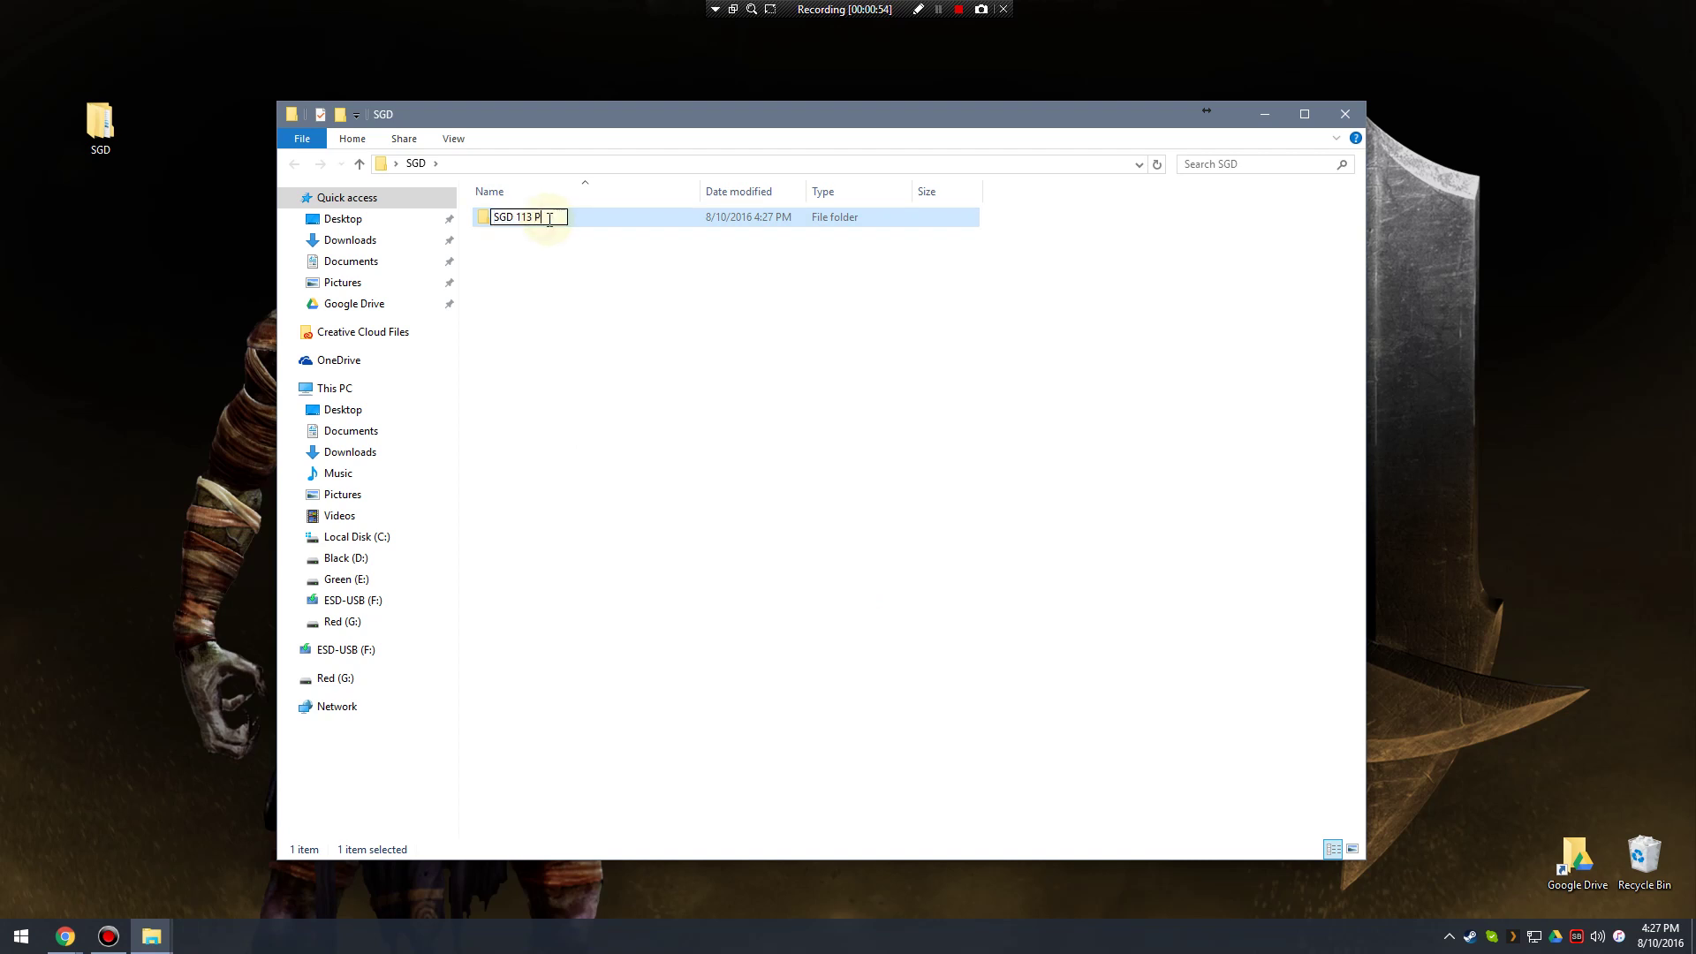
pyautogui.write('rogramming I')
pyautogui.press('Return')
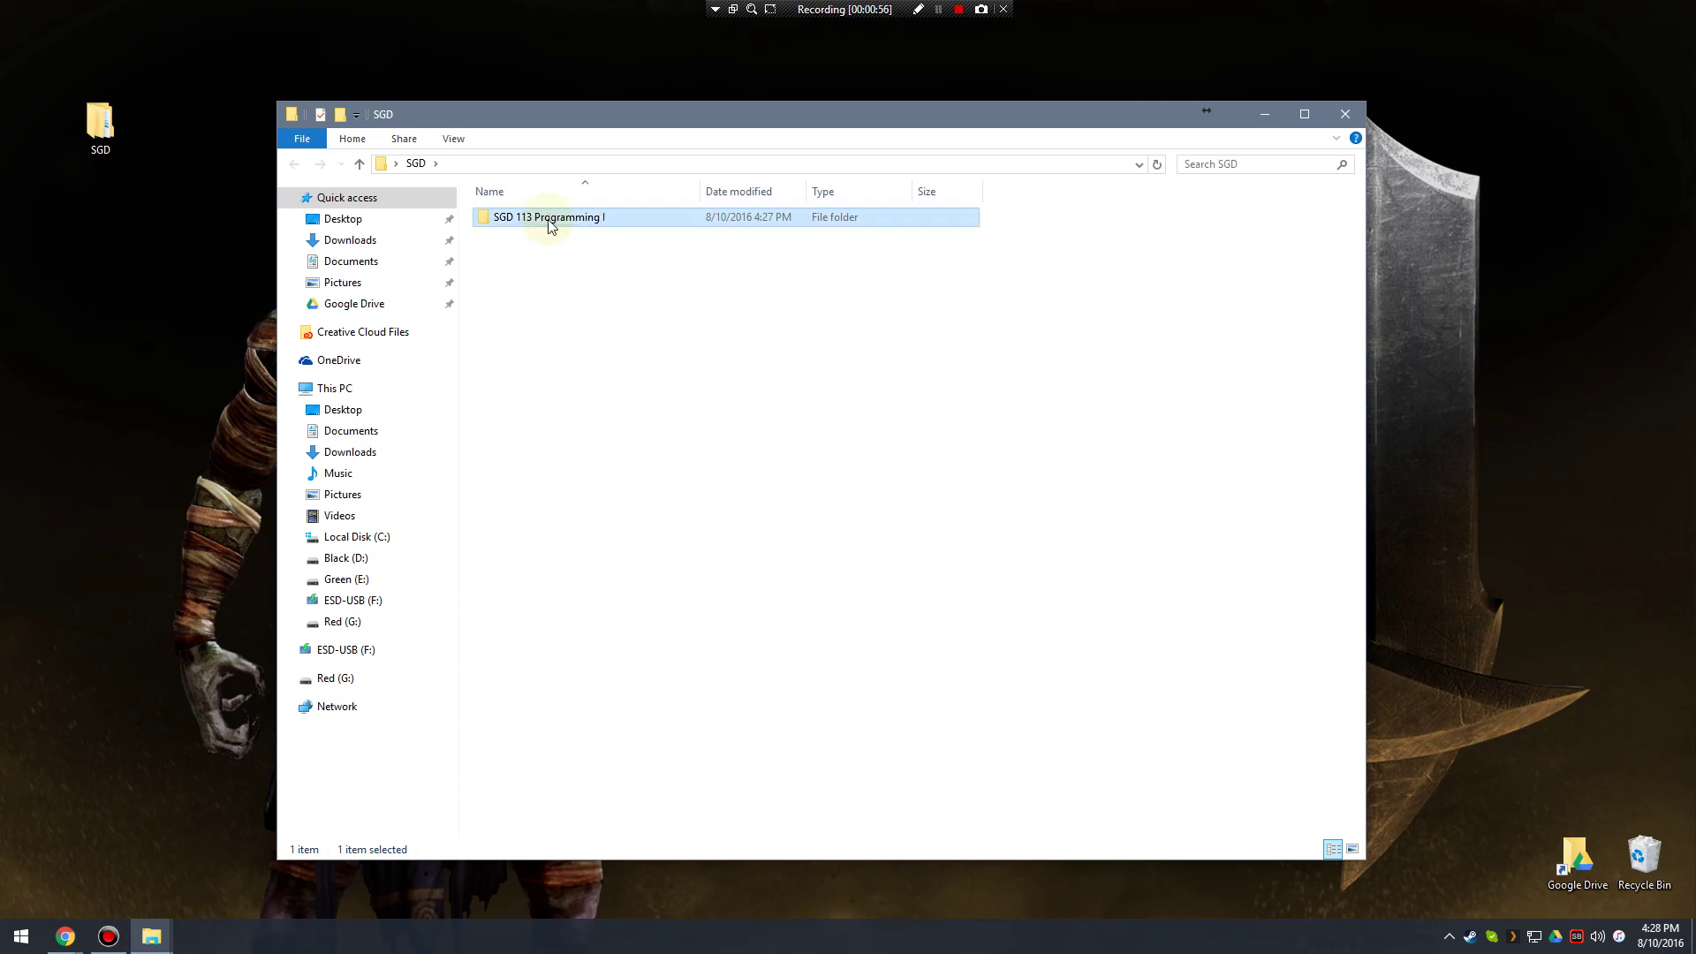
pyautogui.doubleClick(549, 221)
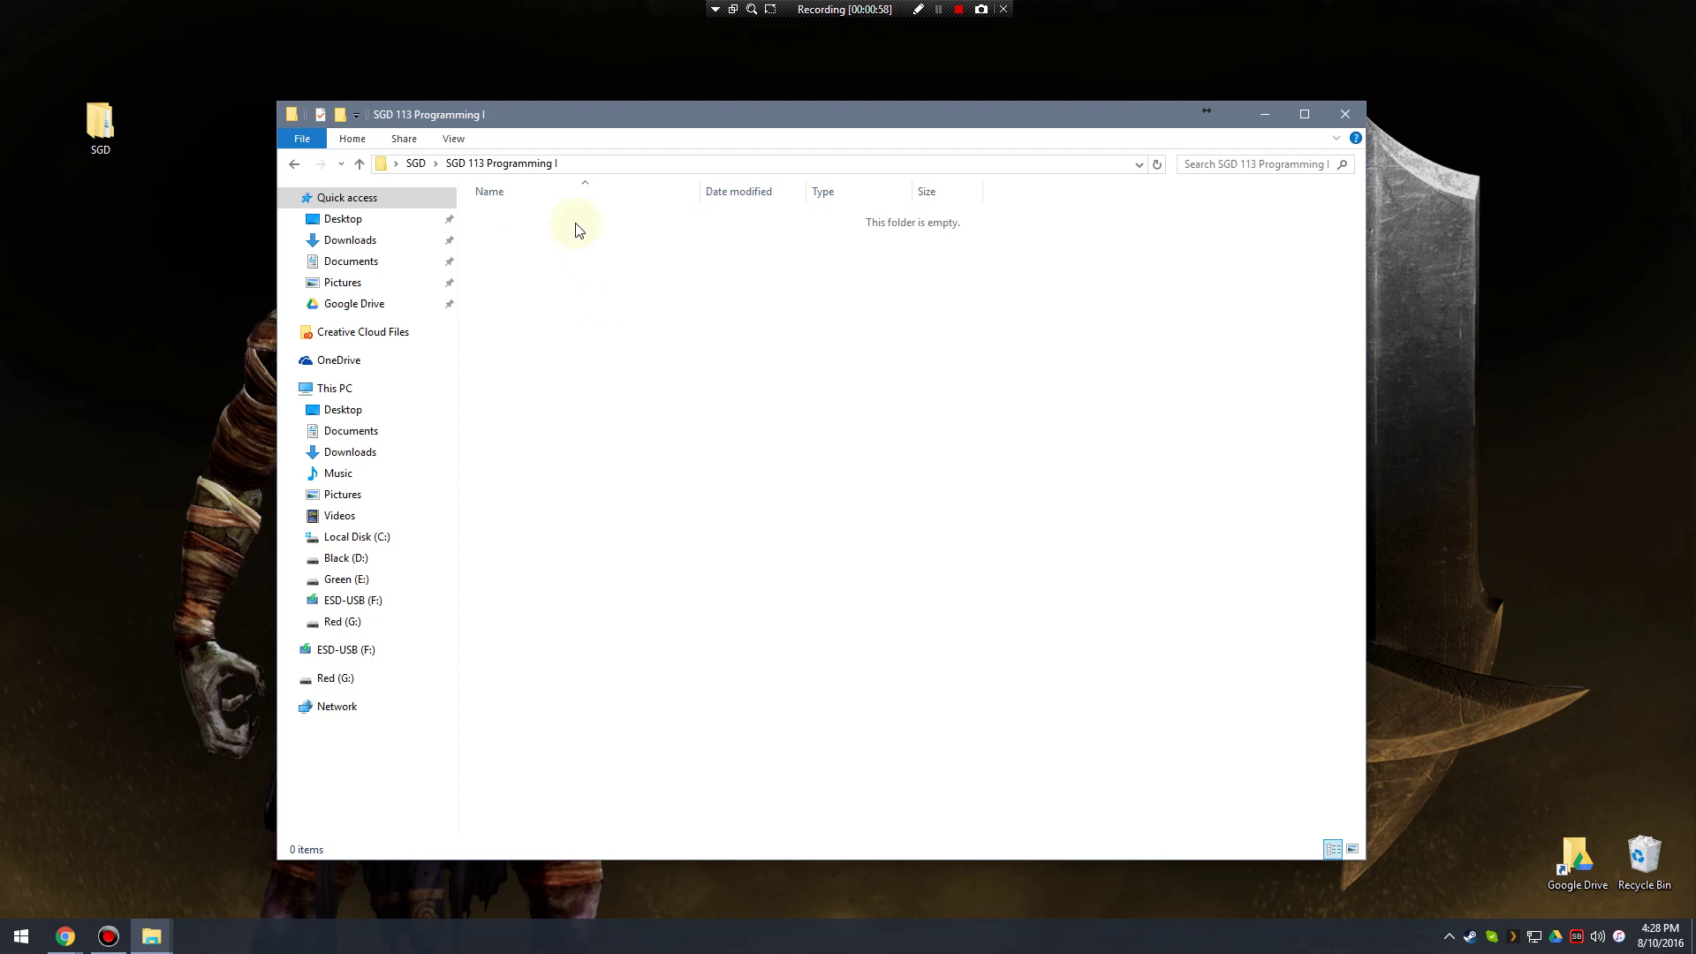
# Create a 'Chapter 01' subfolder, open it, then close the Explorer window.
pyautogui.moveTo(570, 118); pyautogui.dragTo(574, 136)
pyautogui.rightClick(597, 356)
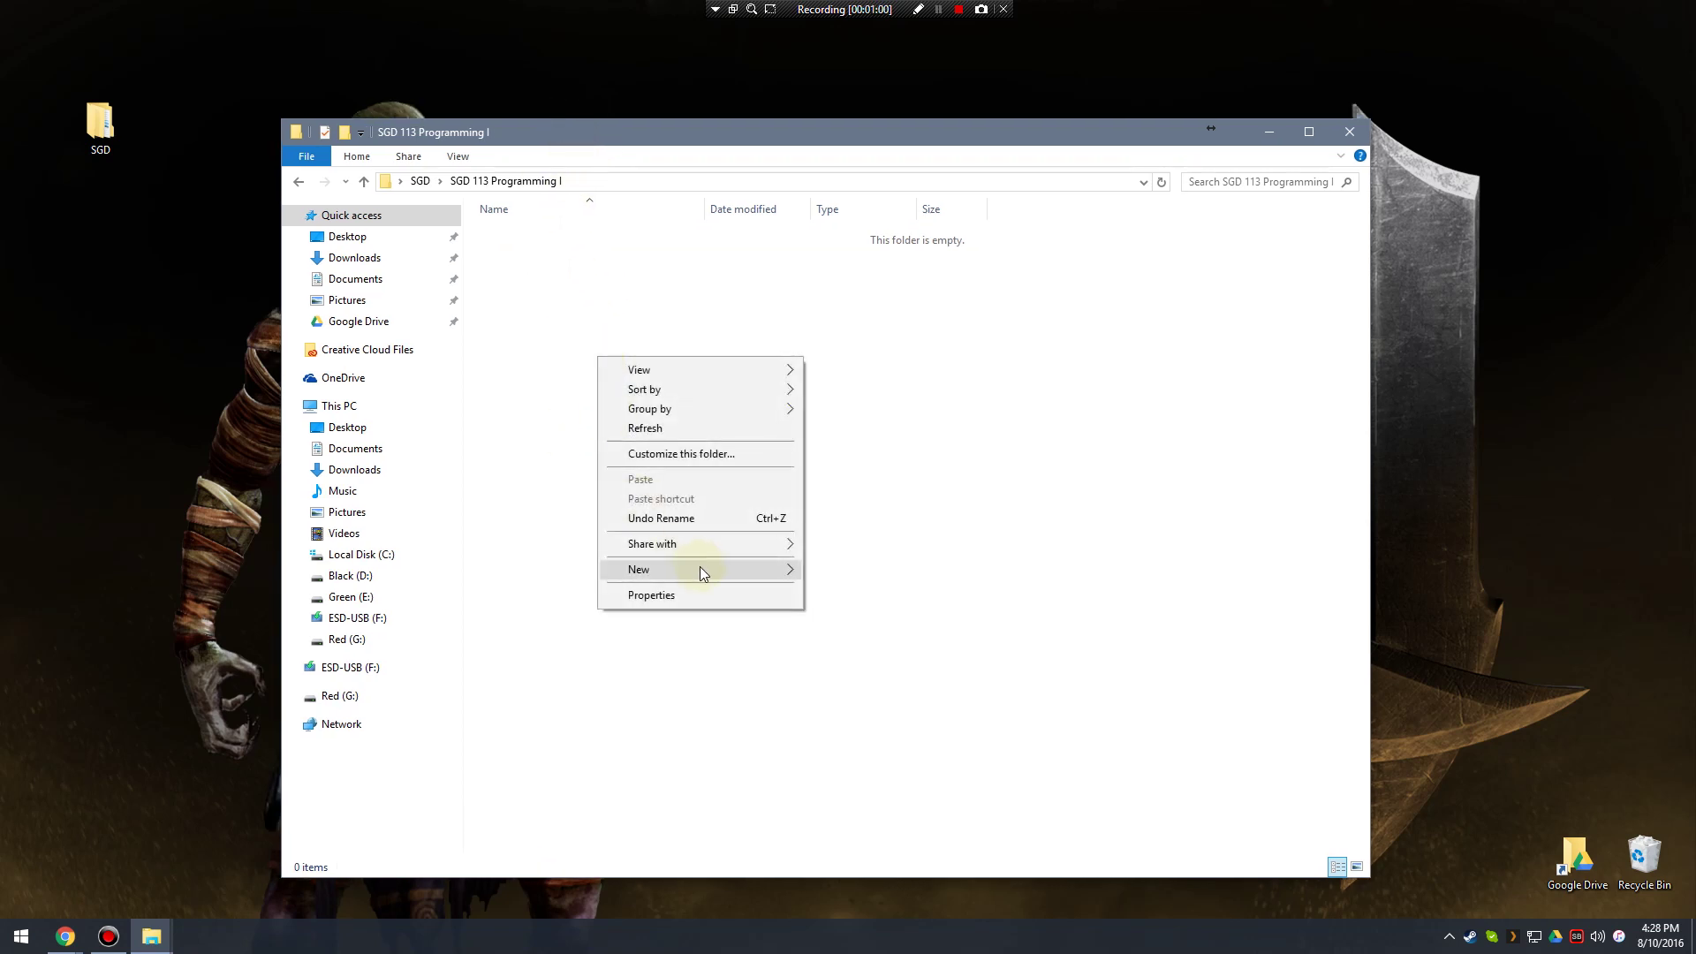
pyautogui.moveTo(699, 569)
pyautogui.click(852, 574)
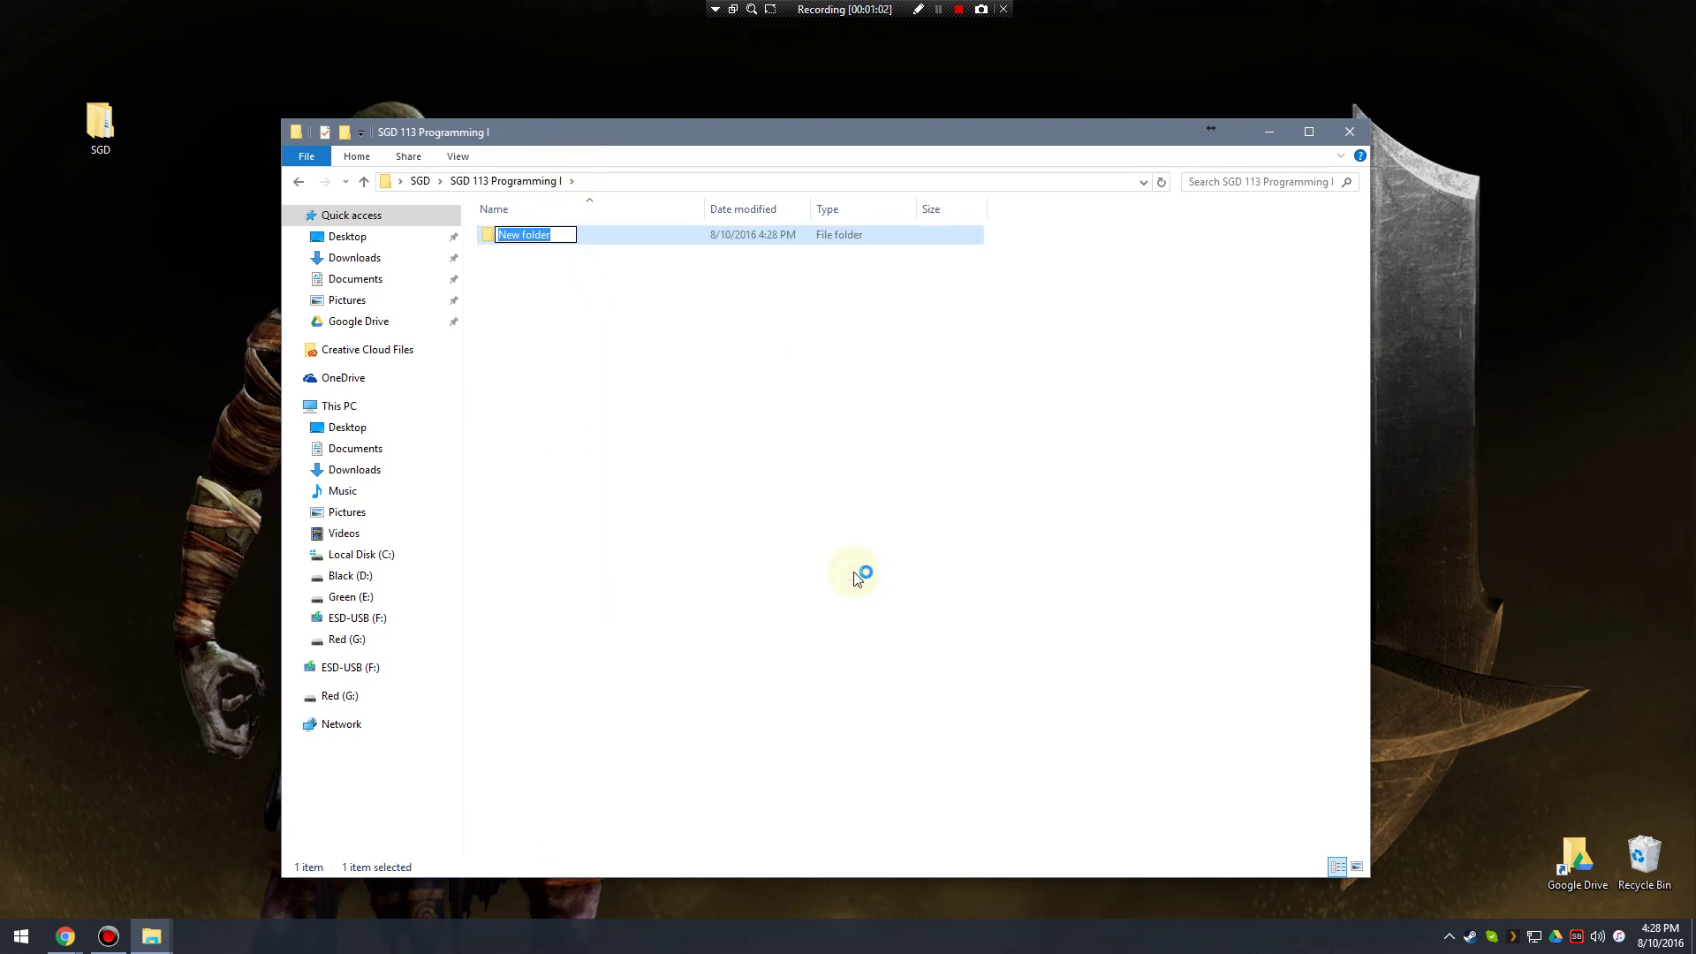
pyautogui.write('Chapter 01')
pyautogui.press('Return')
pyautogui.click(725, 487)
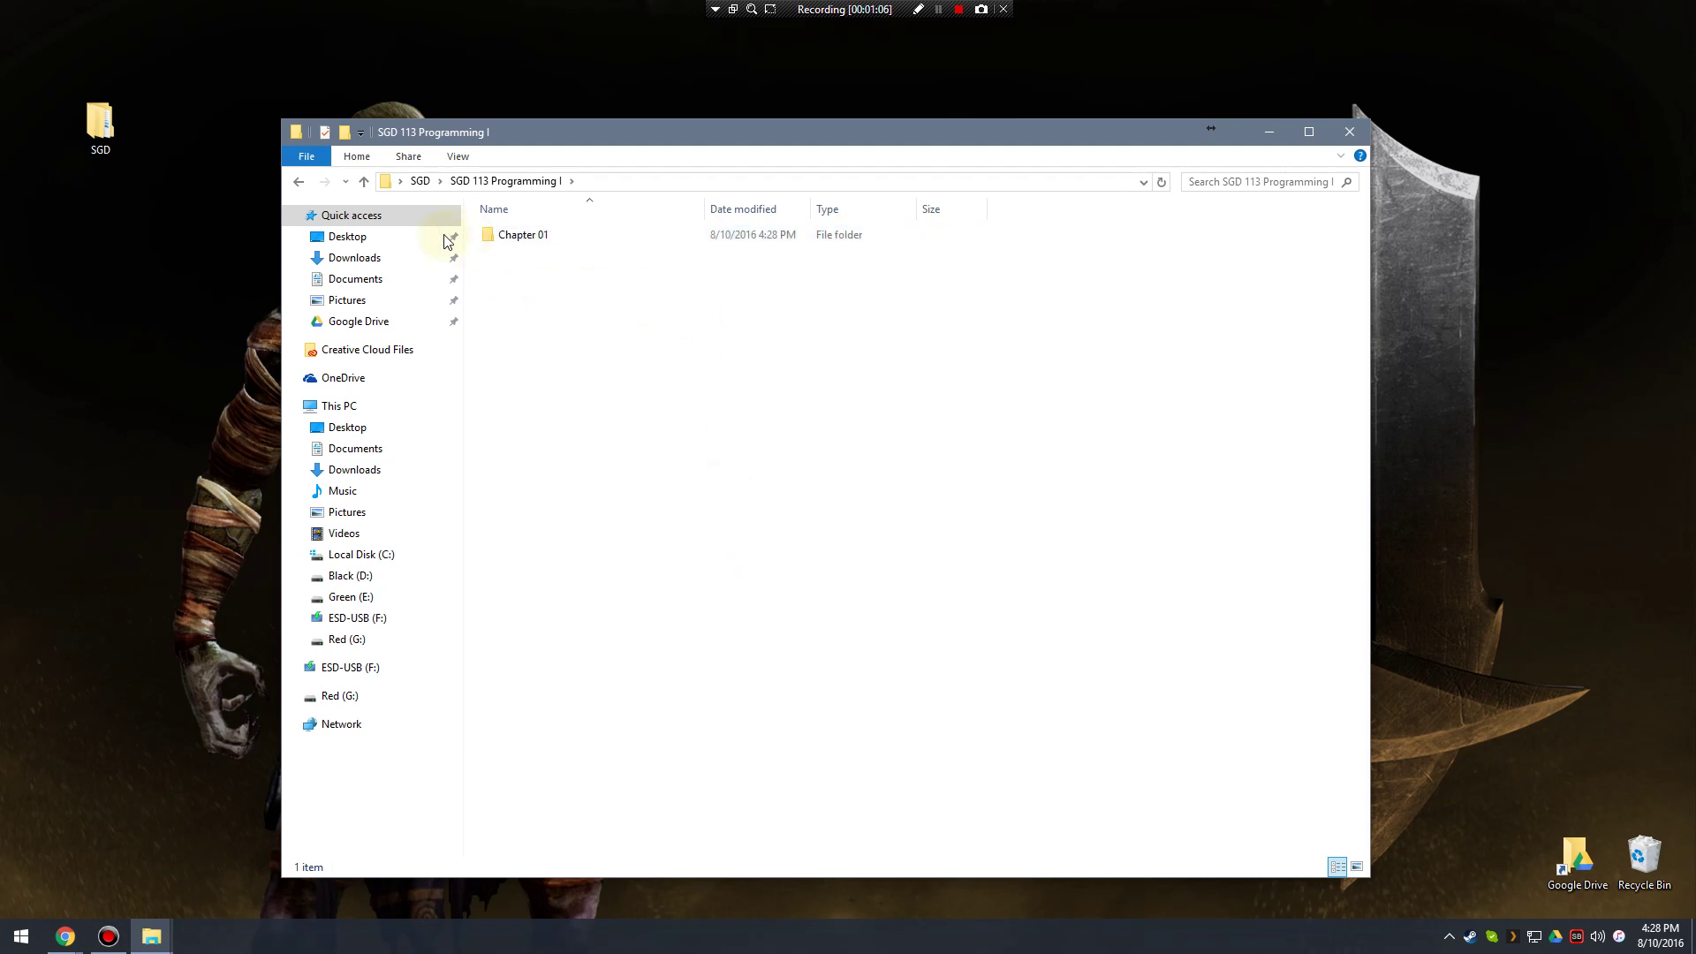
pyautogui.moveTo(468, 181); pyautogui.dragTo(560, 237)
pyautogui.doubleClick(539, 237)
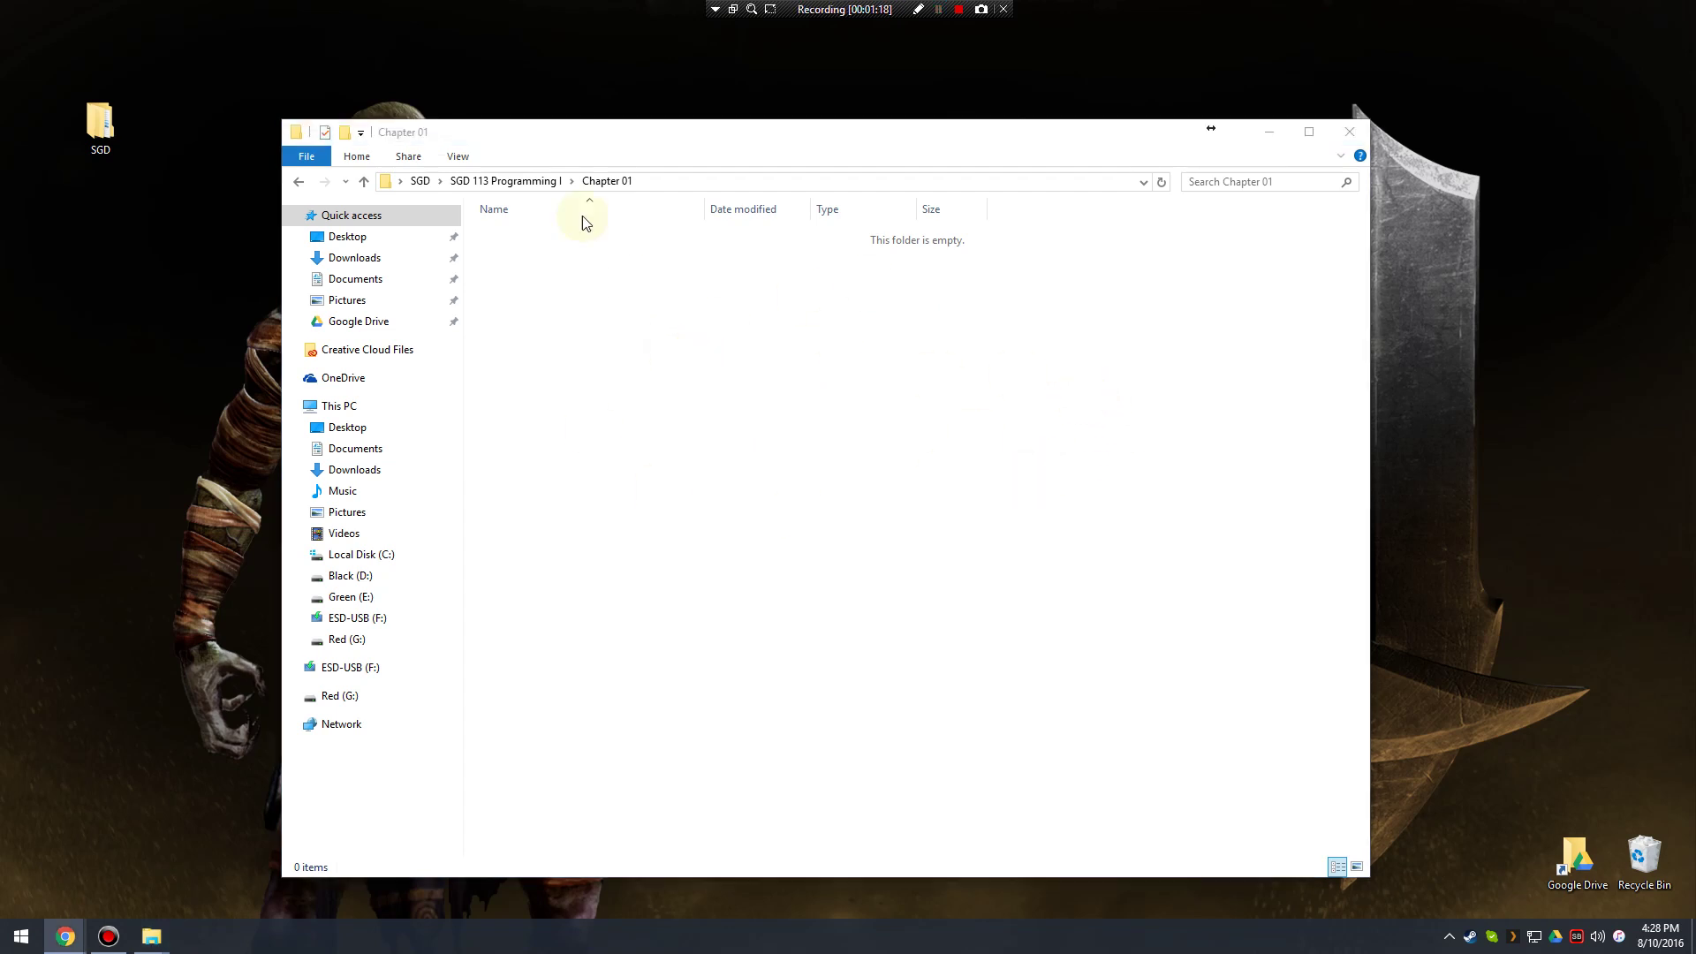
pyautogui.moveTo(100, 124); pyautogui.dragTo(35, 39)
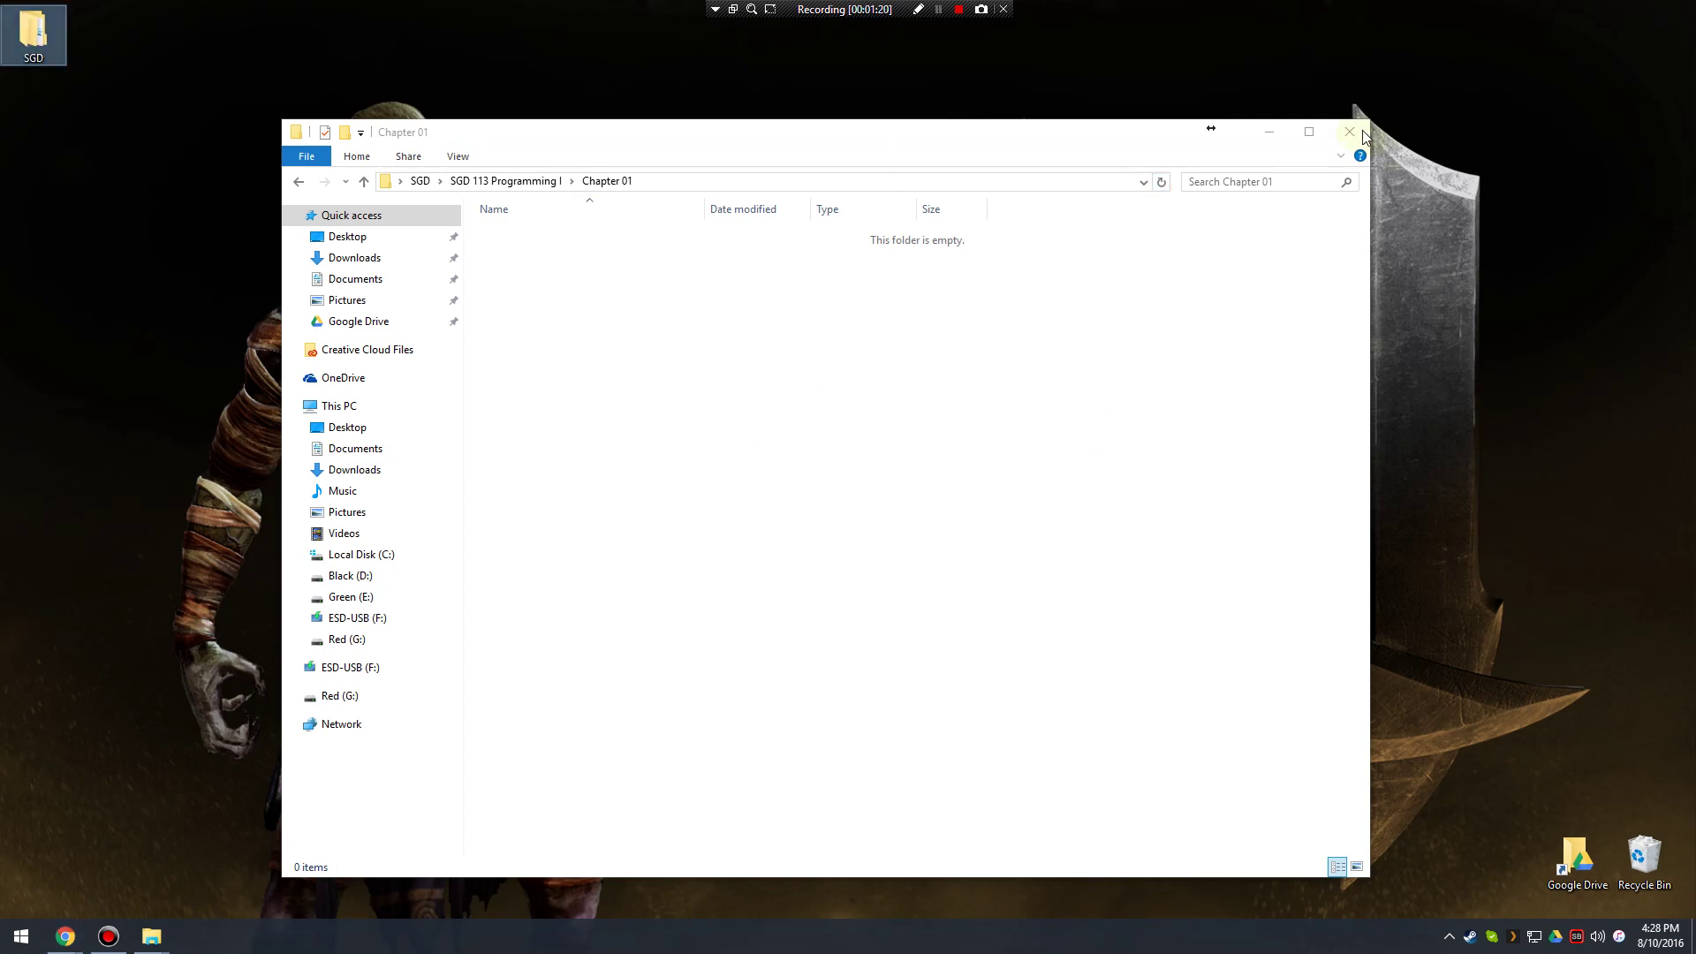
pyautogui.click(1350, 132)
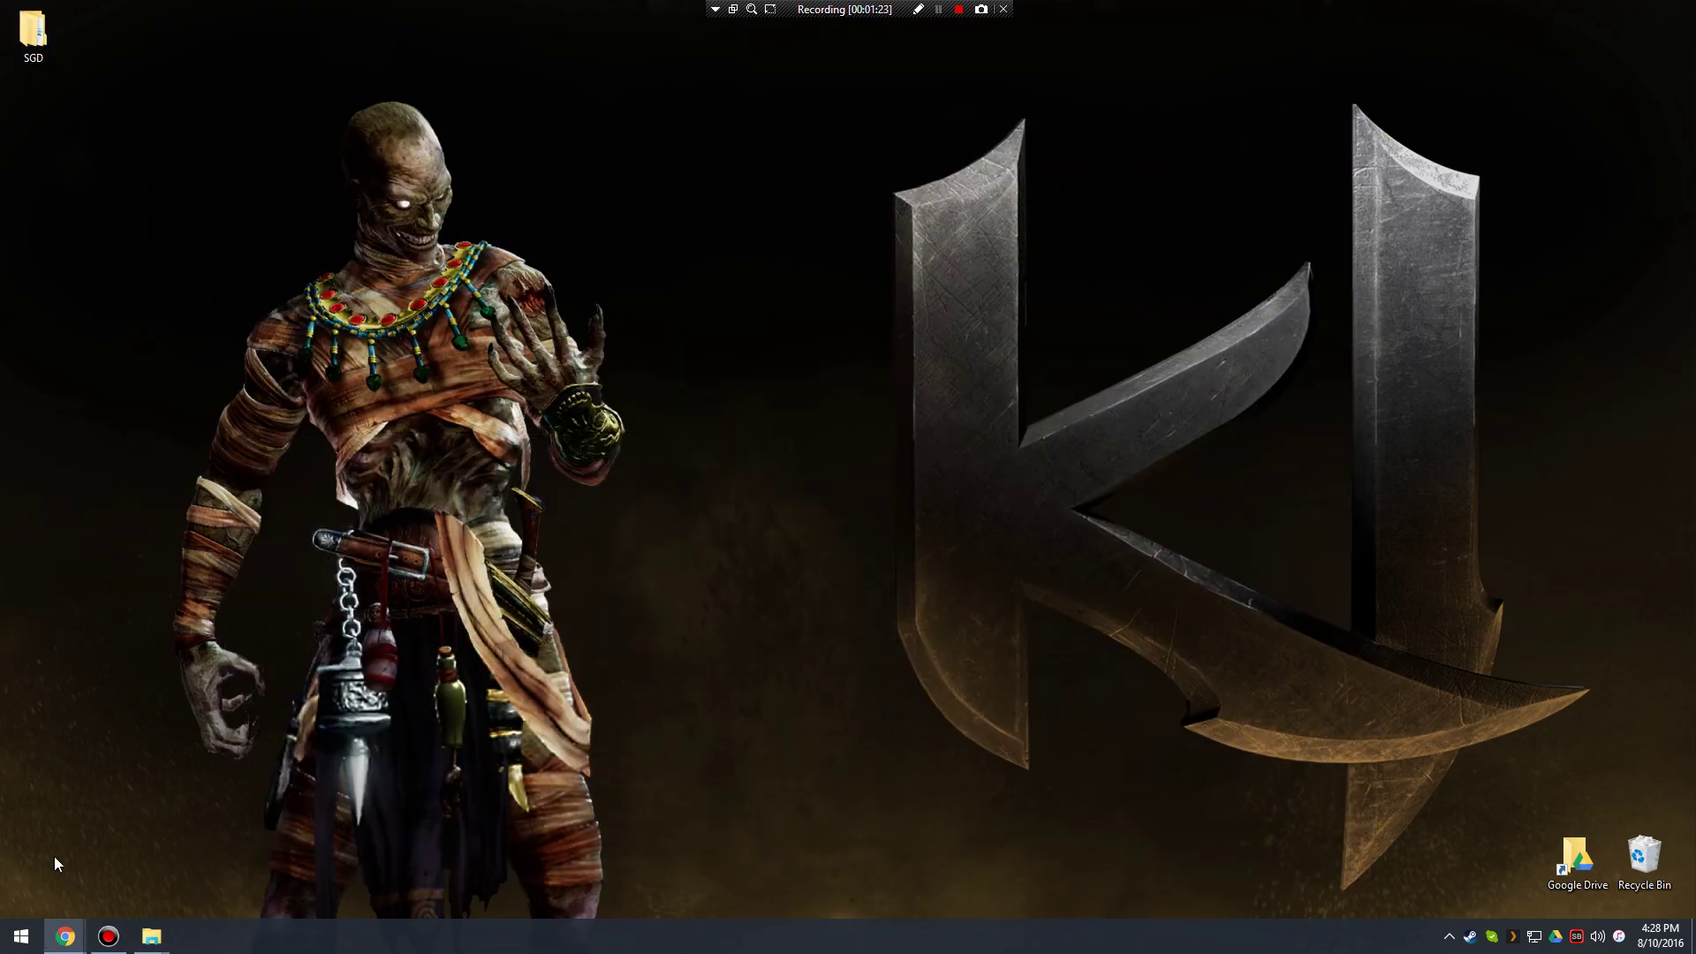
# Launch Unity from the Start menu and position its project launcher window.
pyautogui.click(22, 933)
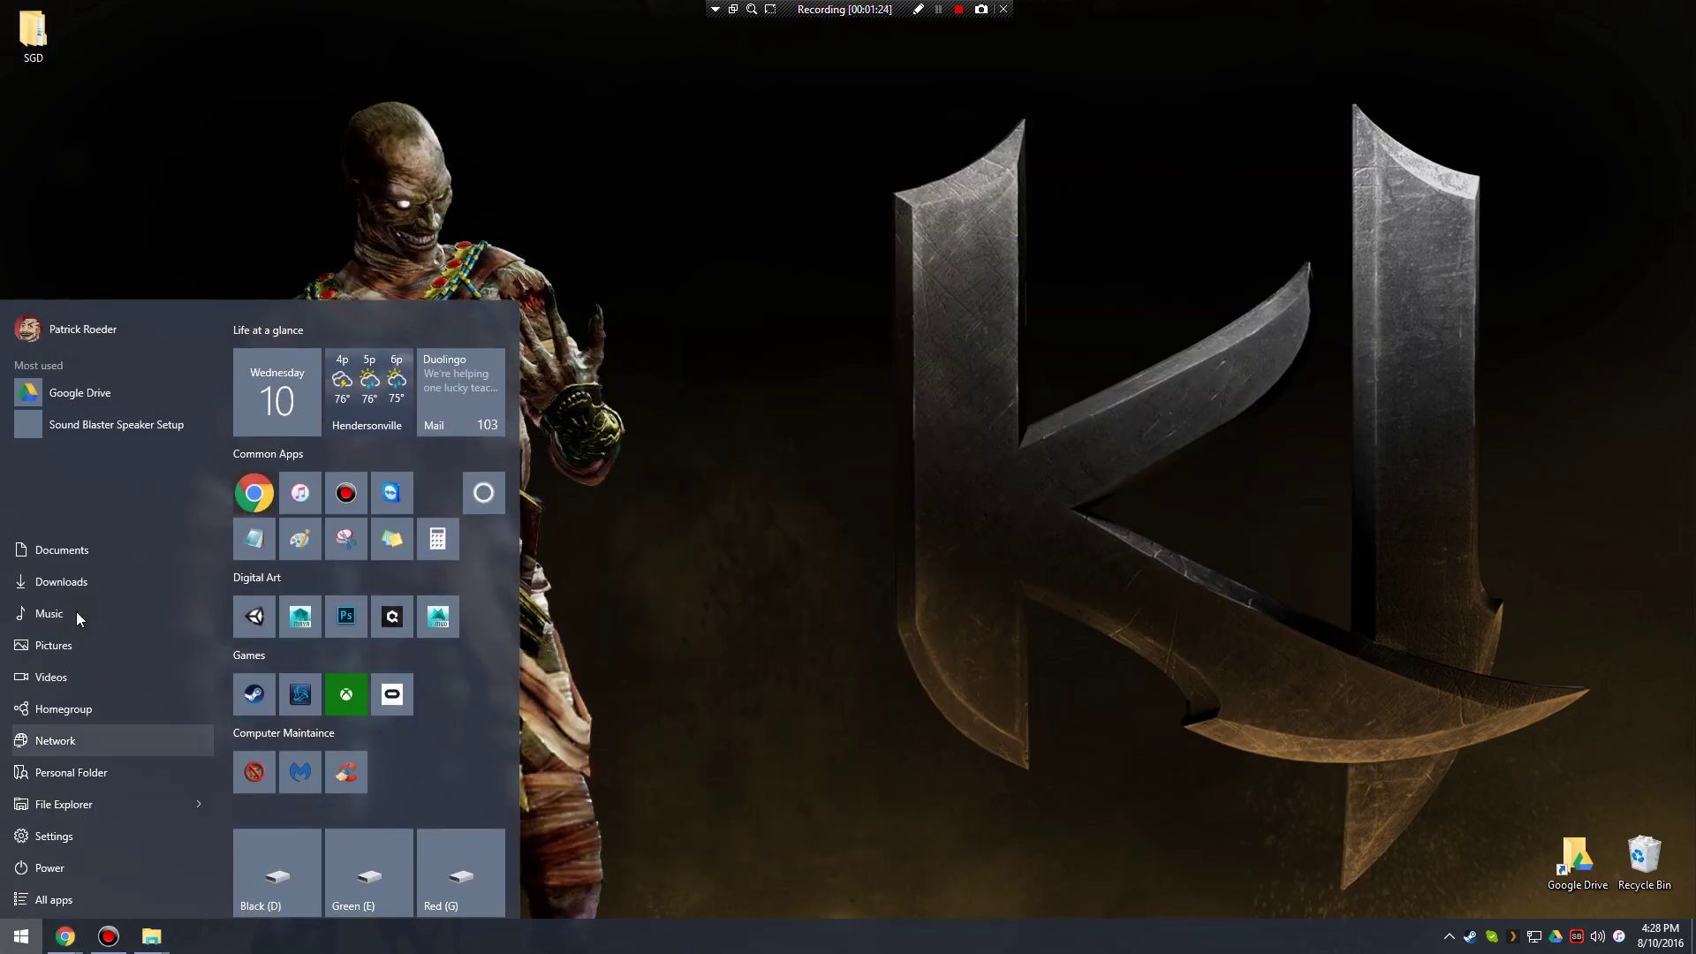
pyautogui.click(254, 616)
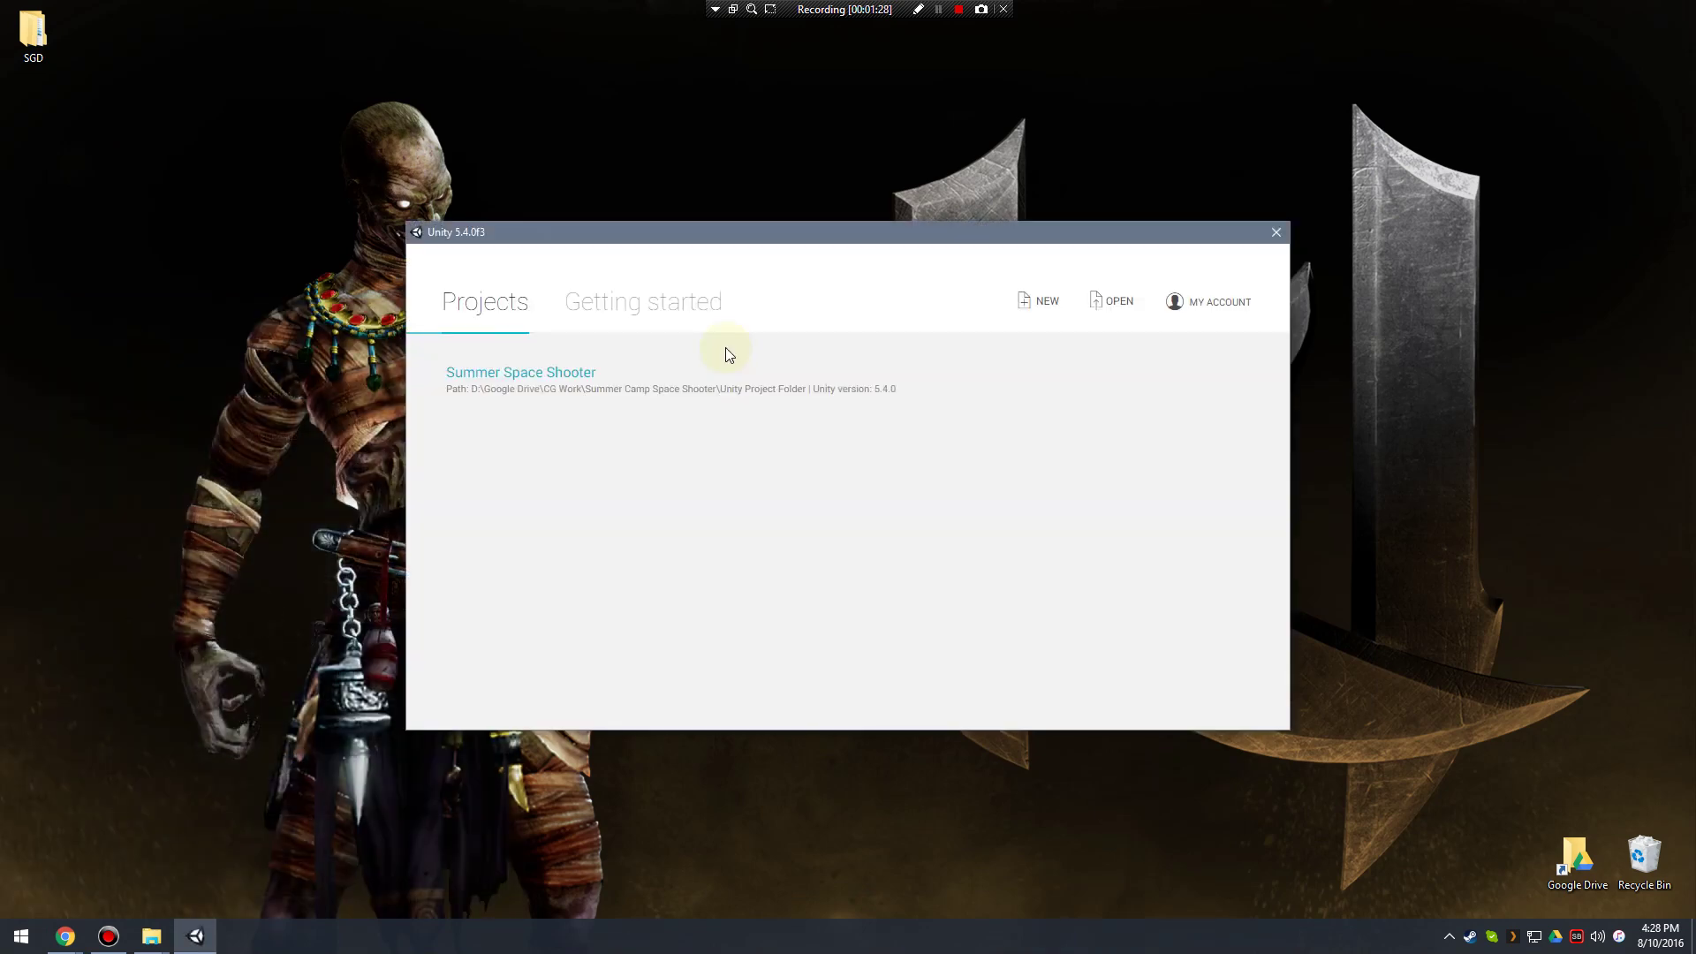
pyautogui.click(739, 255)
pyautogui.moveTo(739, 254); pyautogui.dragTo(792, 254)
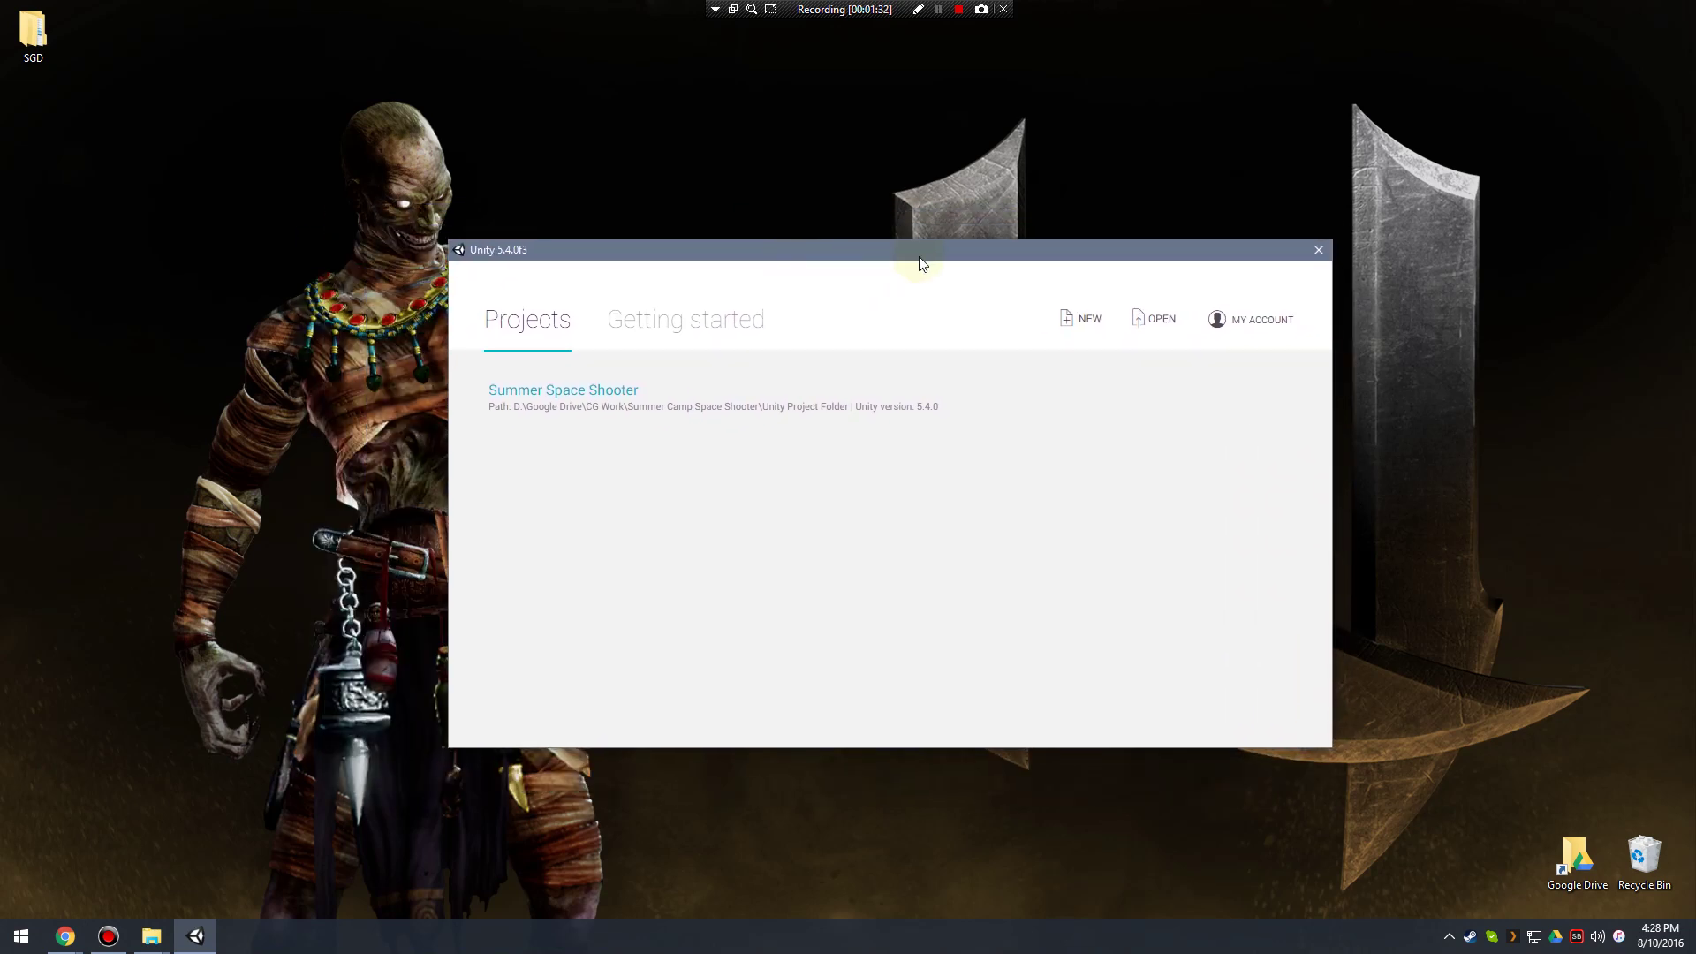
pyautogui.moveTo(923, 254); pyautogui.dragTo(853, 285)
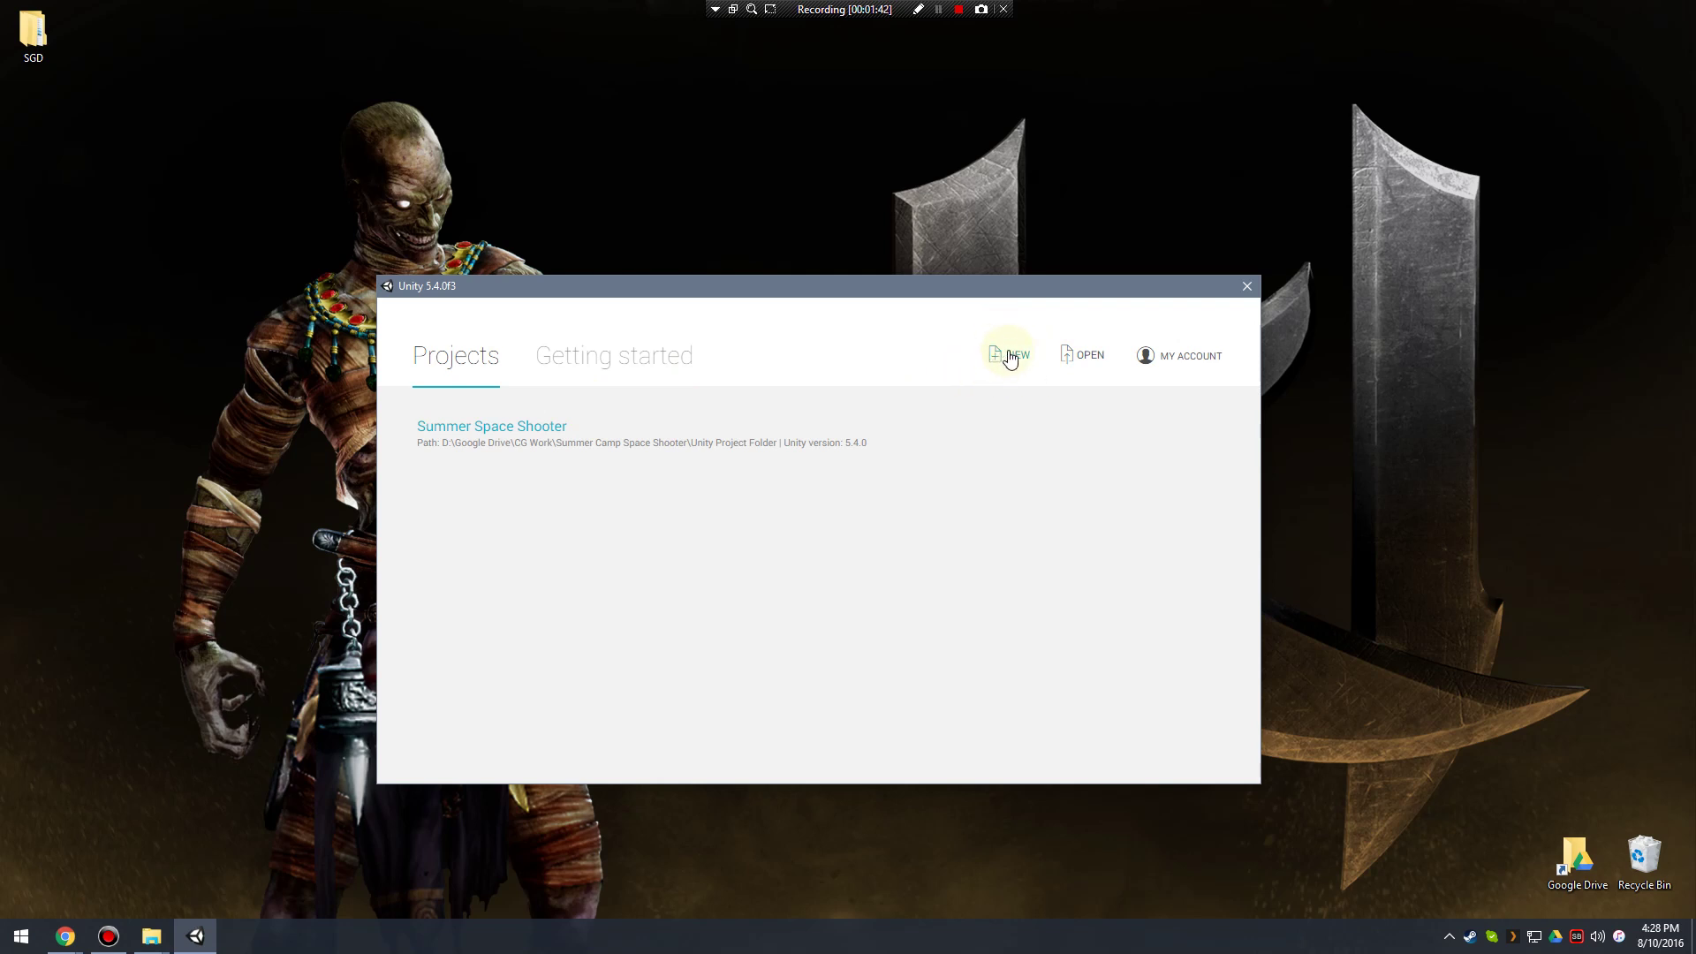
# Start a new project named 'Chapter 01 Unity Assignment' and set it to 3D.
pyautogui.click(1007, 356)
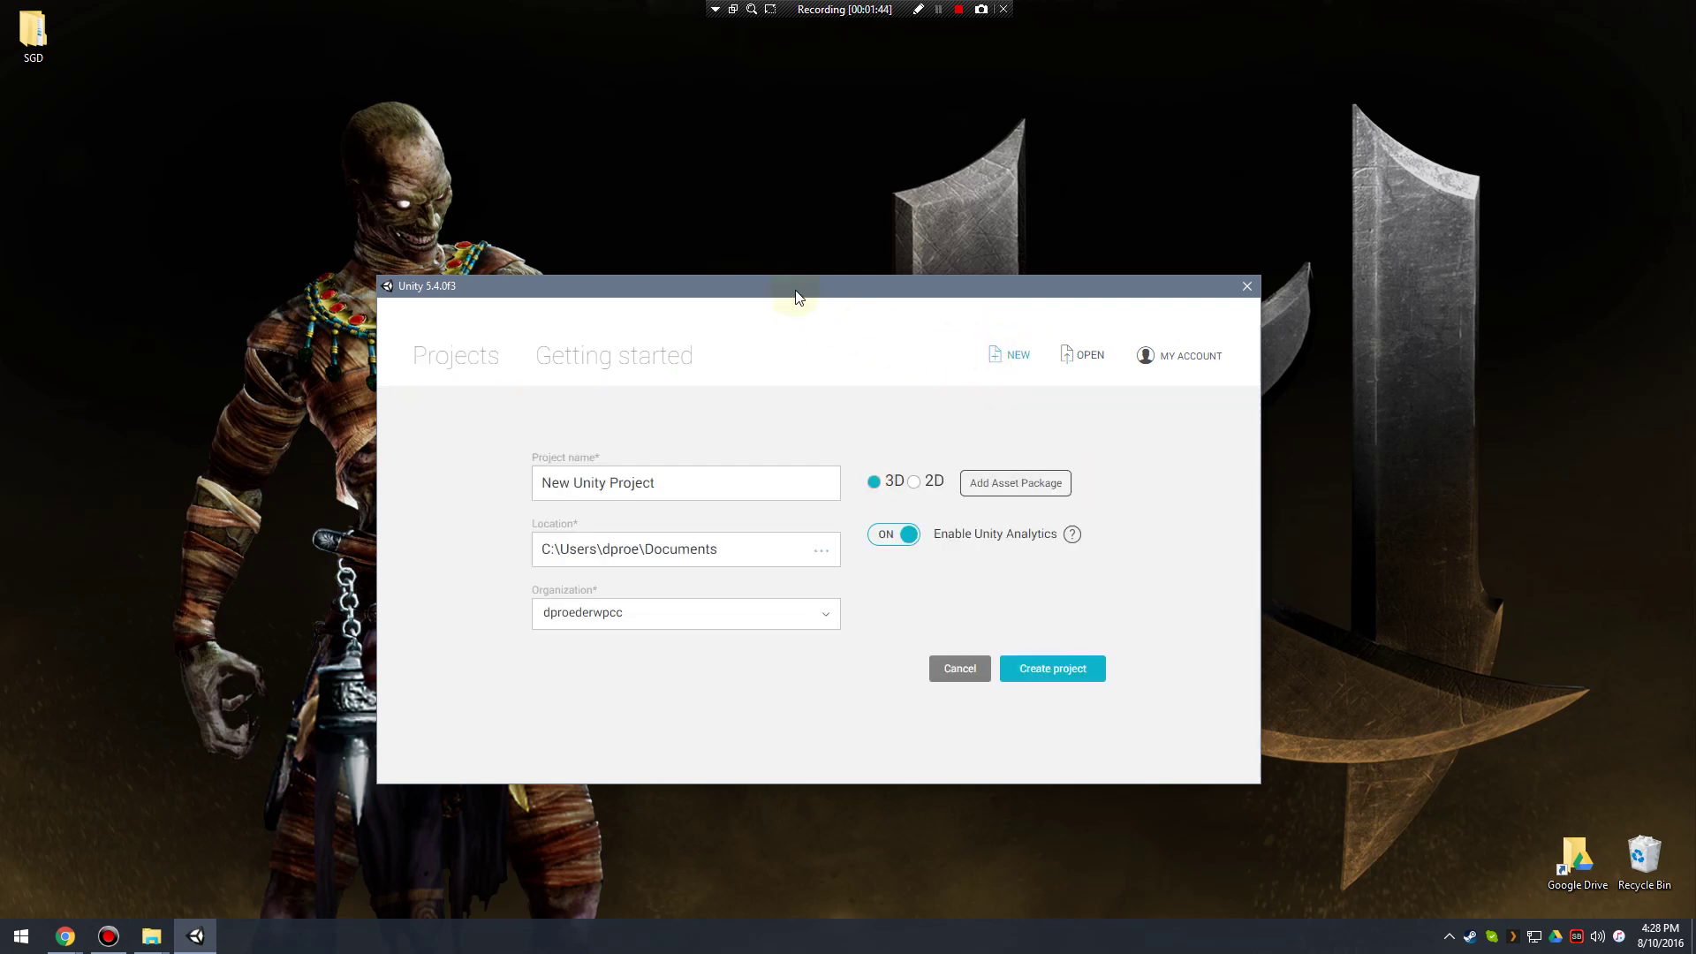
pyautogui.moveTo(797, 286); pyautogui.dragTo(763, 207)
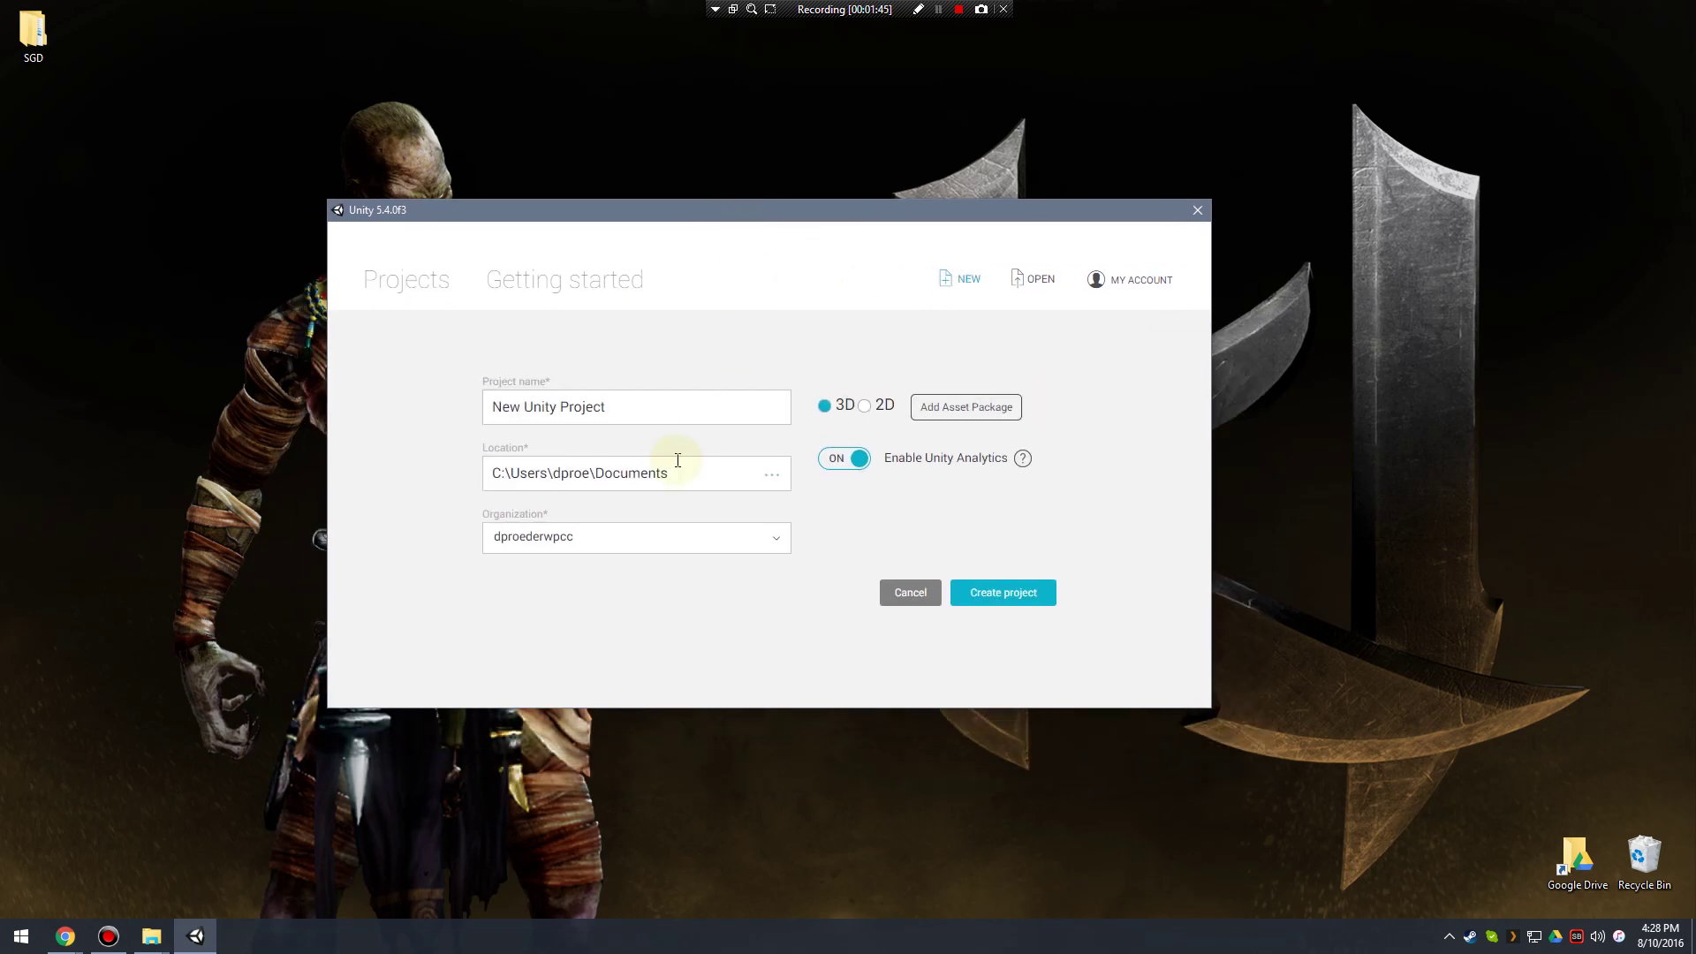
pyautogui.tripleClick(645, 405)
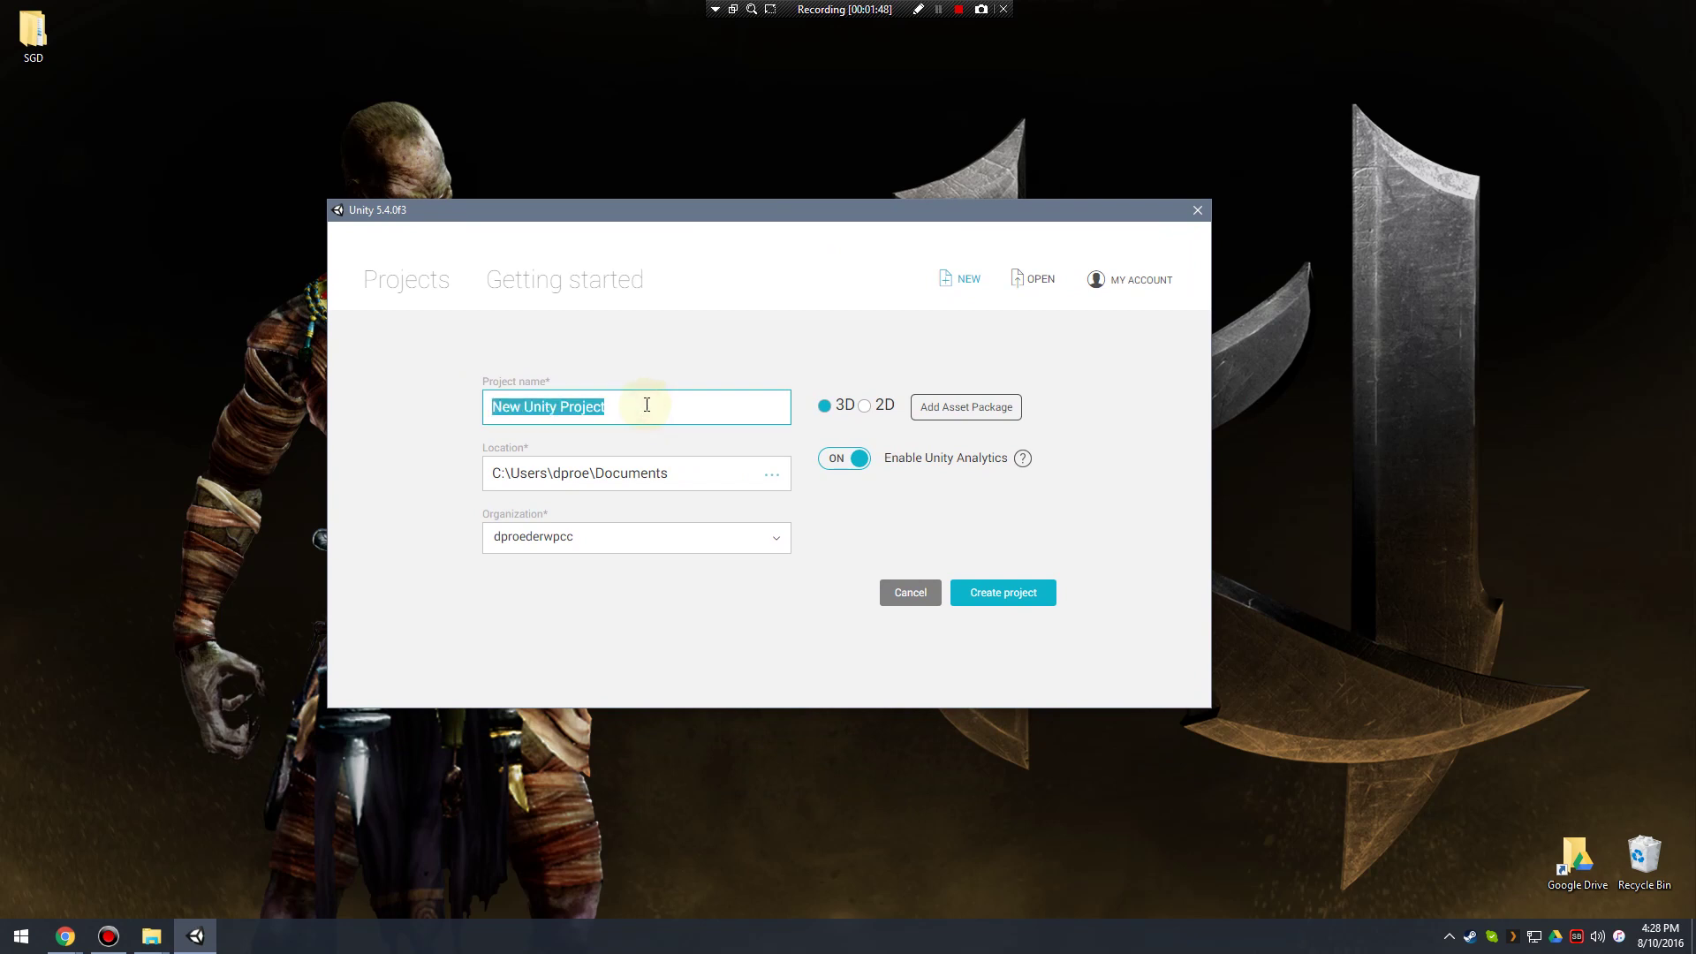
pyautogui.write('Chapter 01')
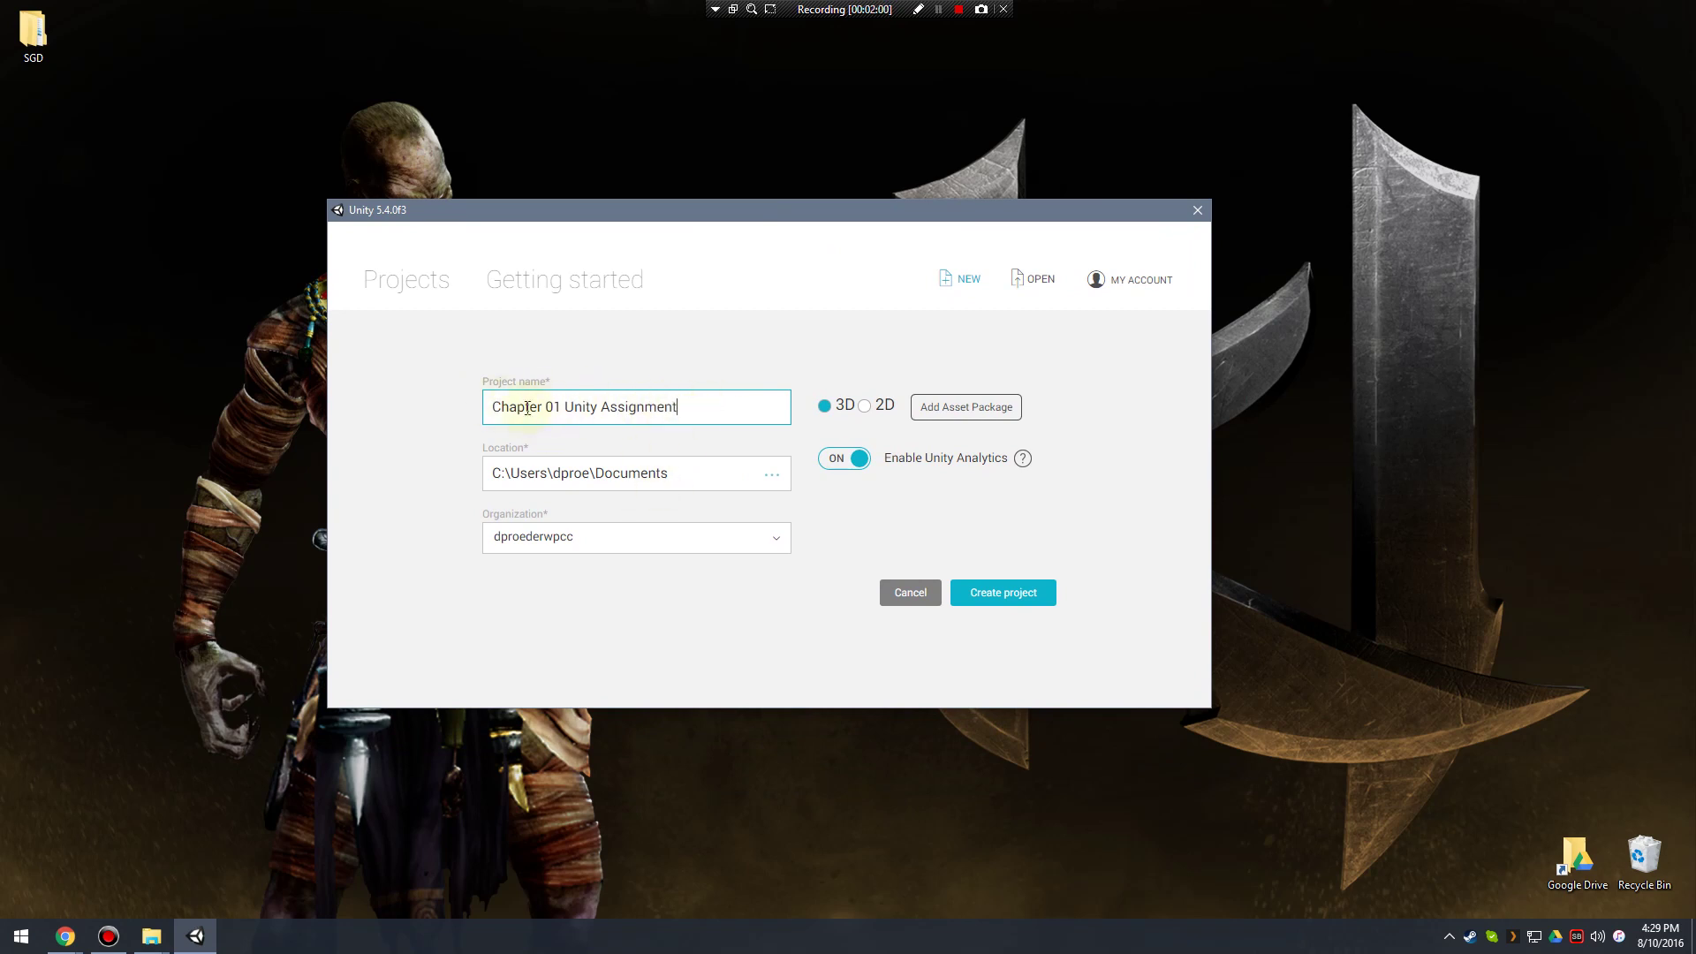
pyautogui.moveTo(492, 406); pyautogui.dragTo(707, 404)
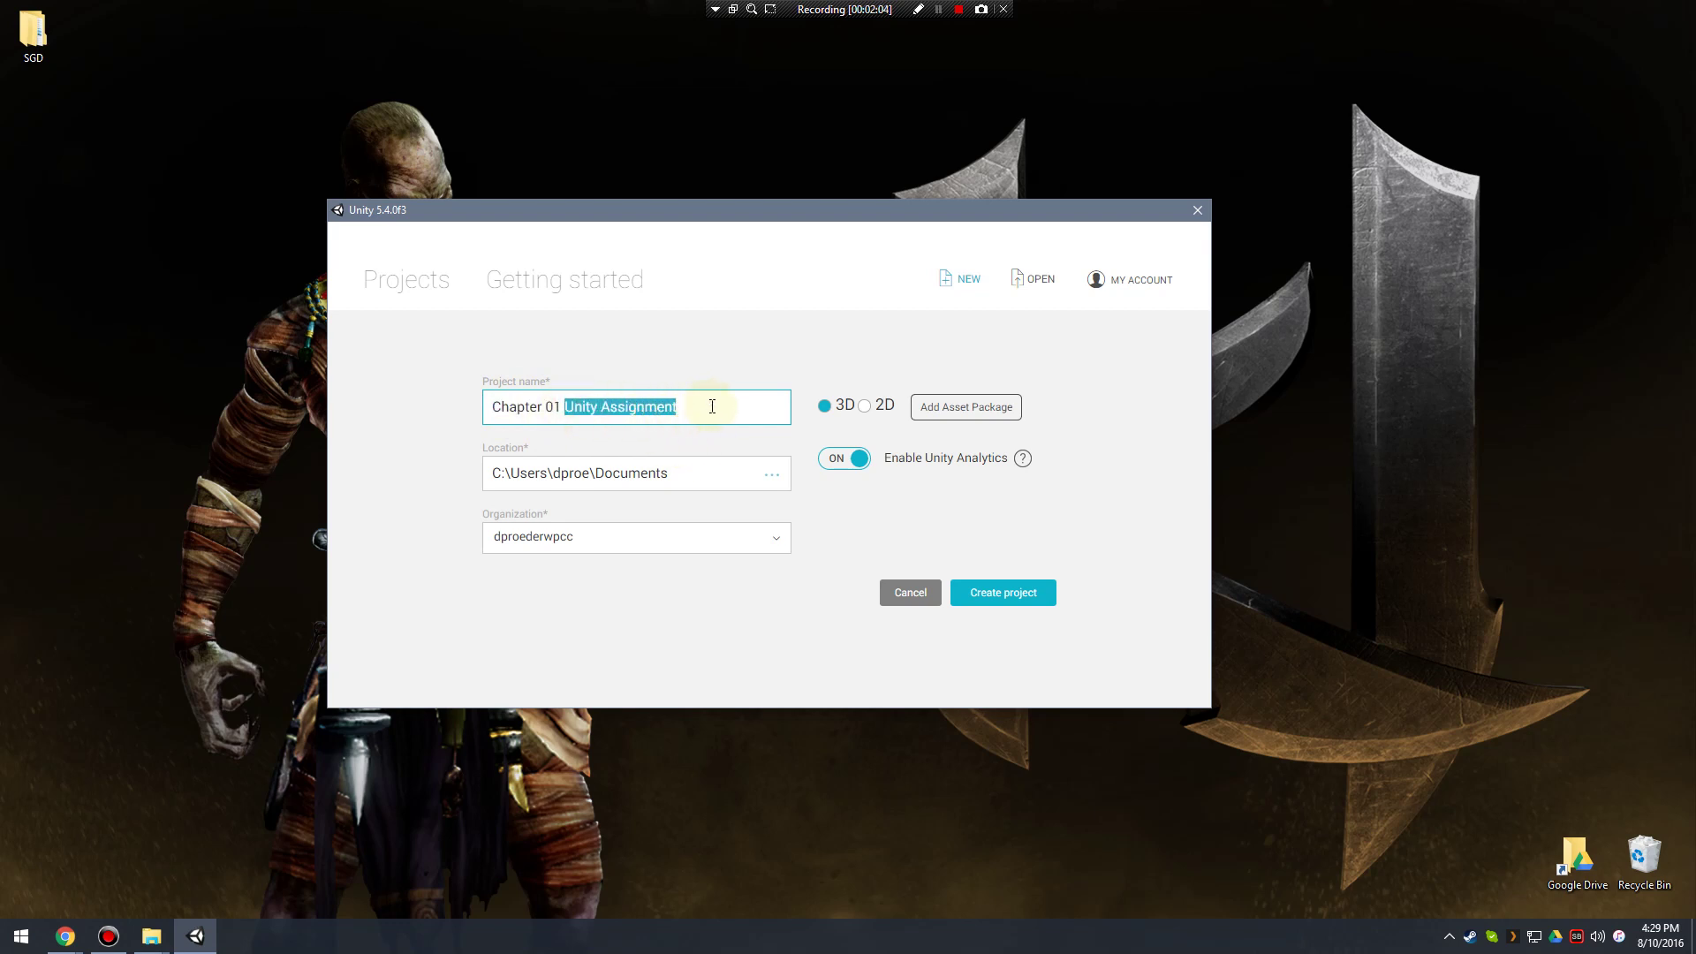
pyautogui.click(720, 475)
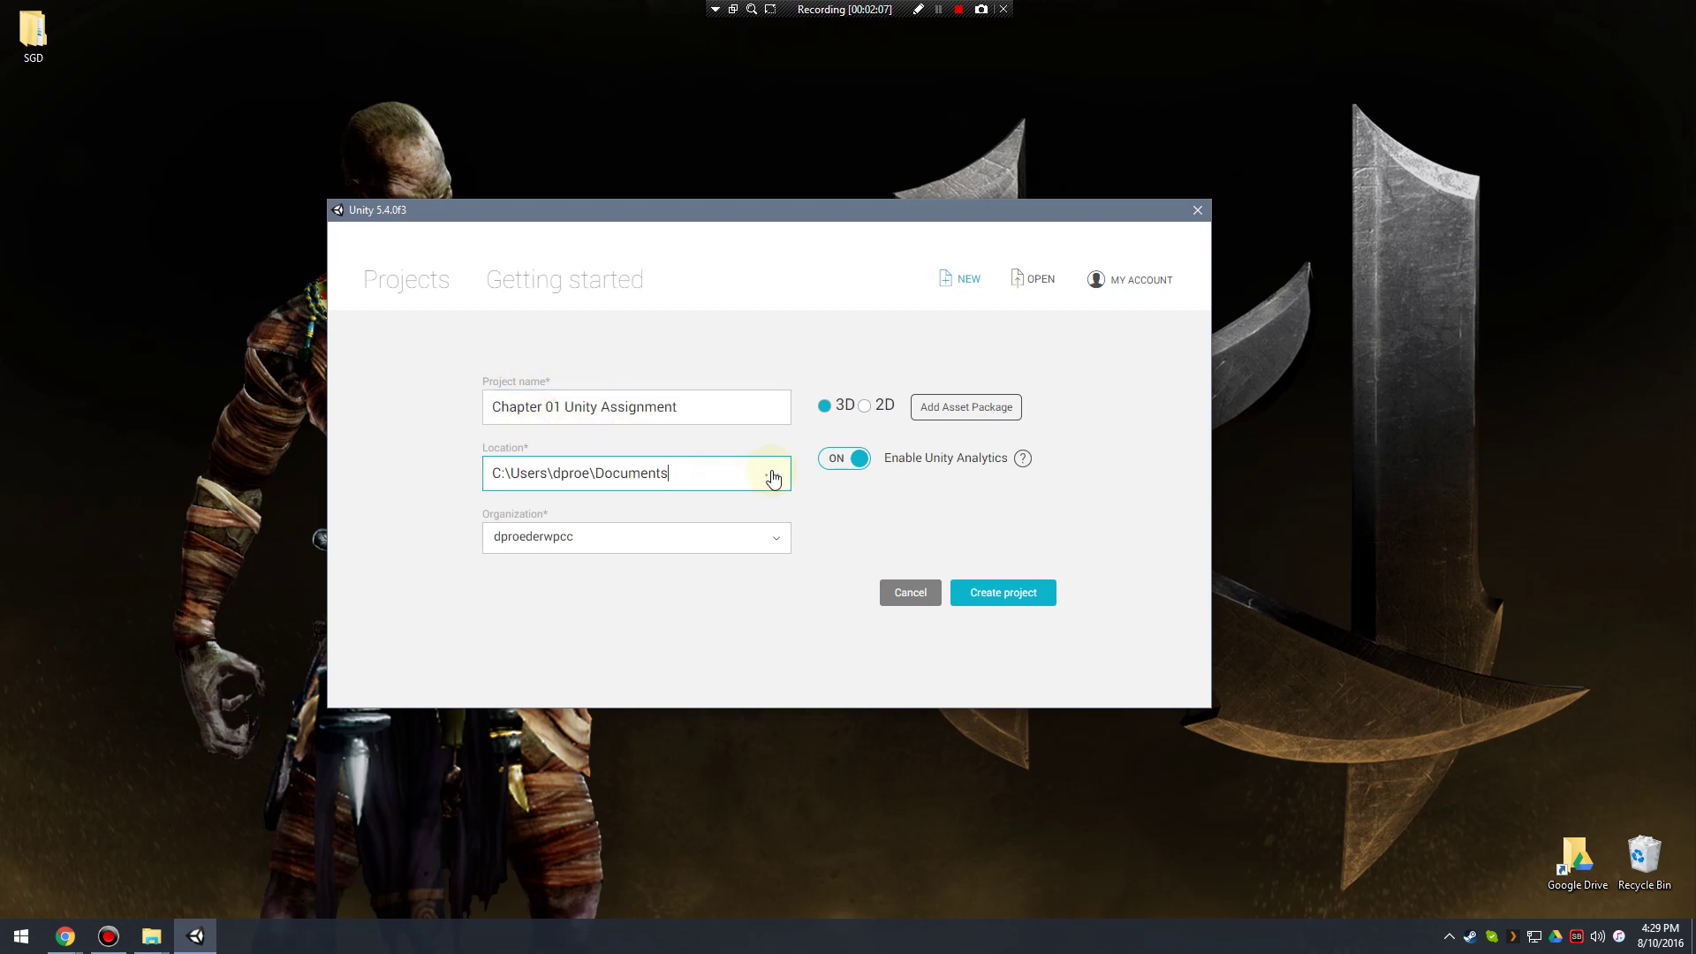
pyautogui.click(825, 406)
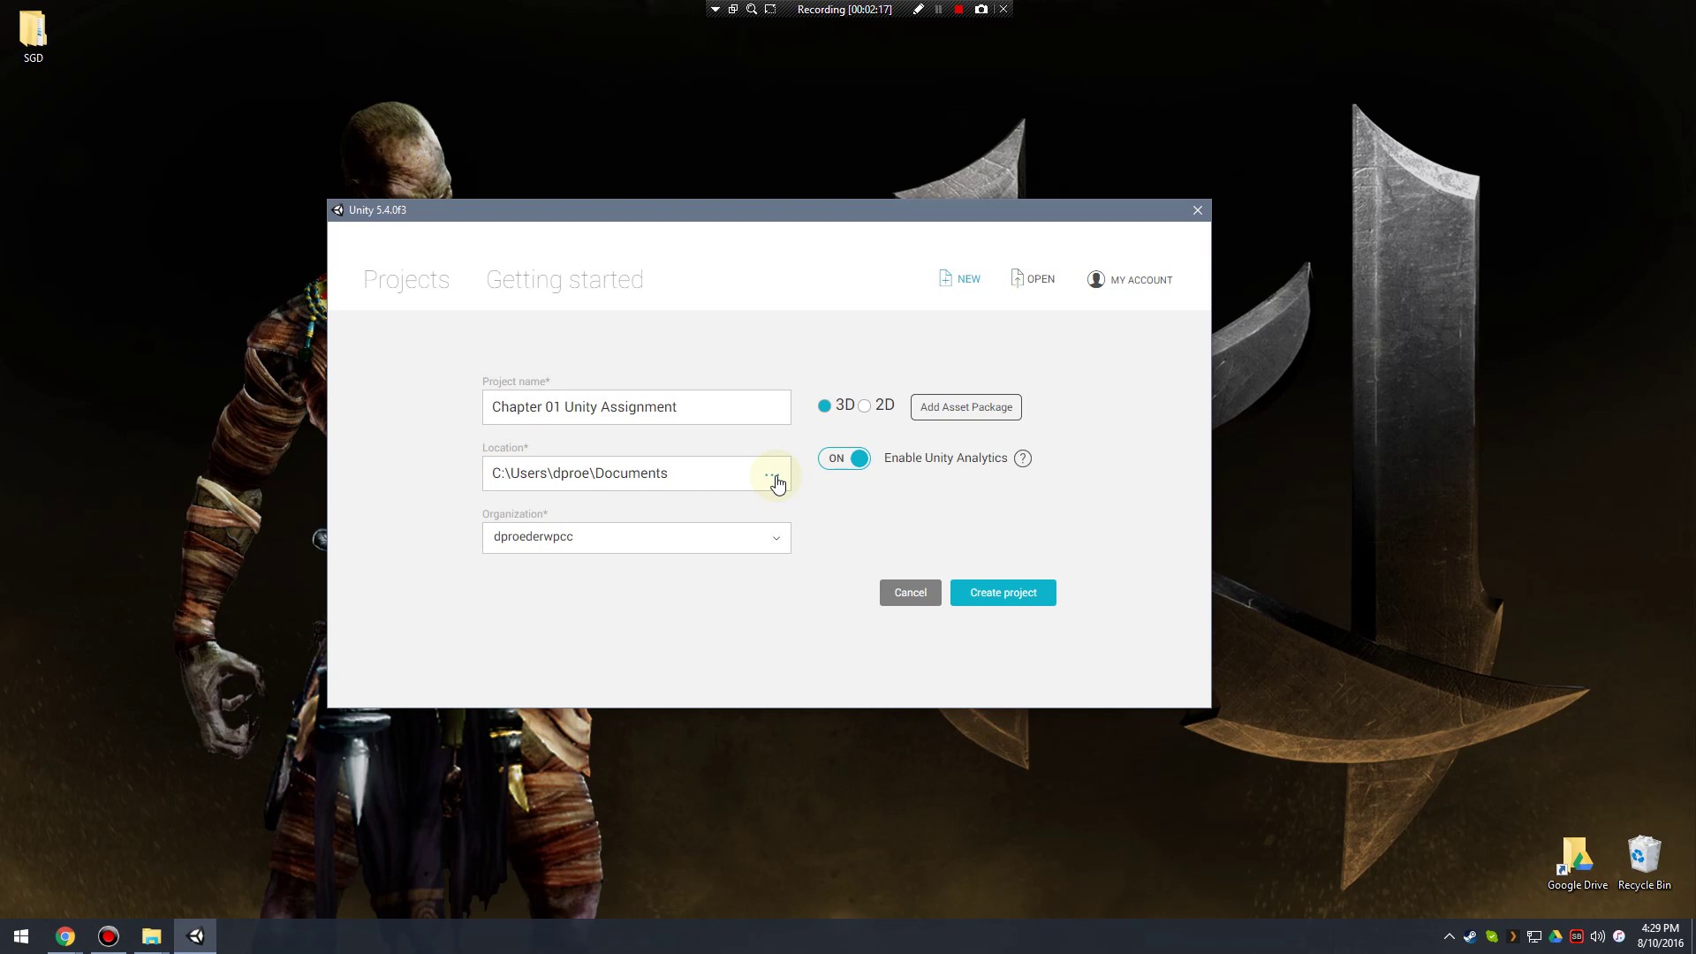
# Set the project location to Desktop\SGD\SGD 113 Programming I\Chapter 01.
pyautogui.click(774, 477)
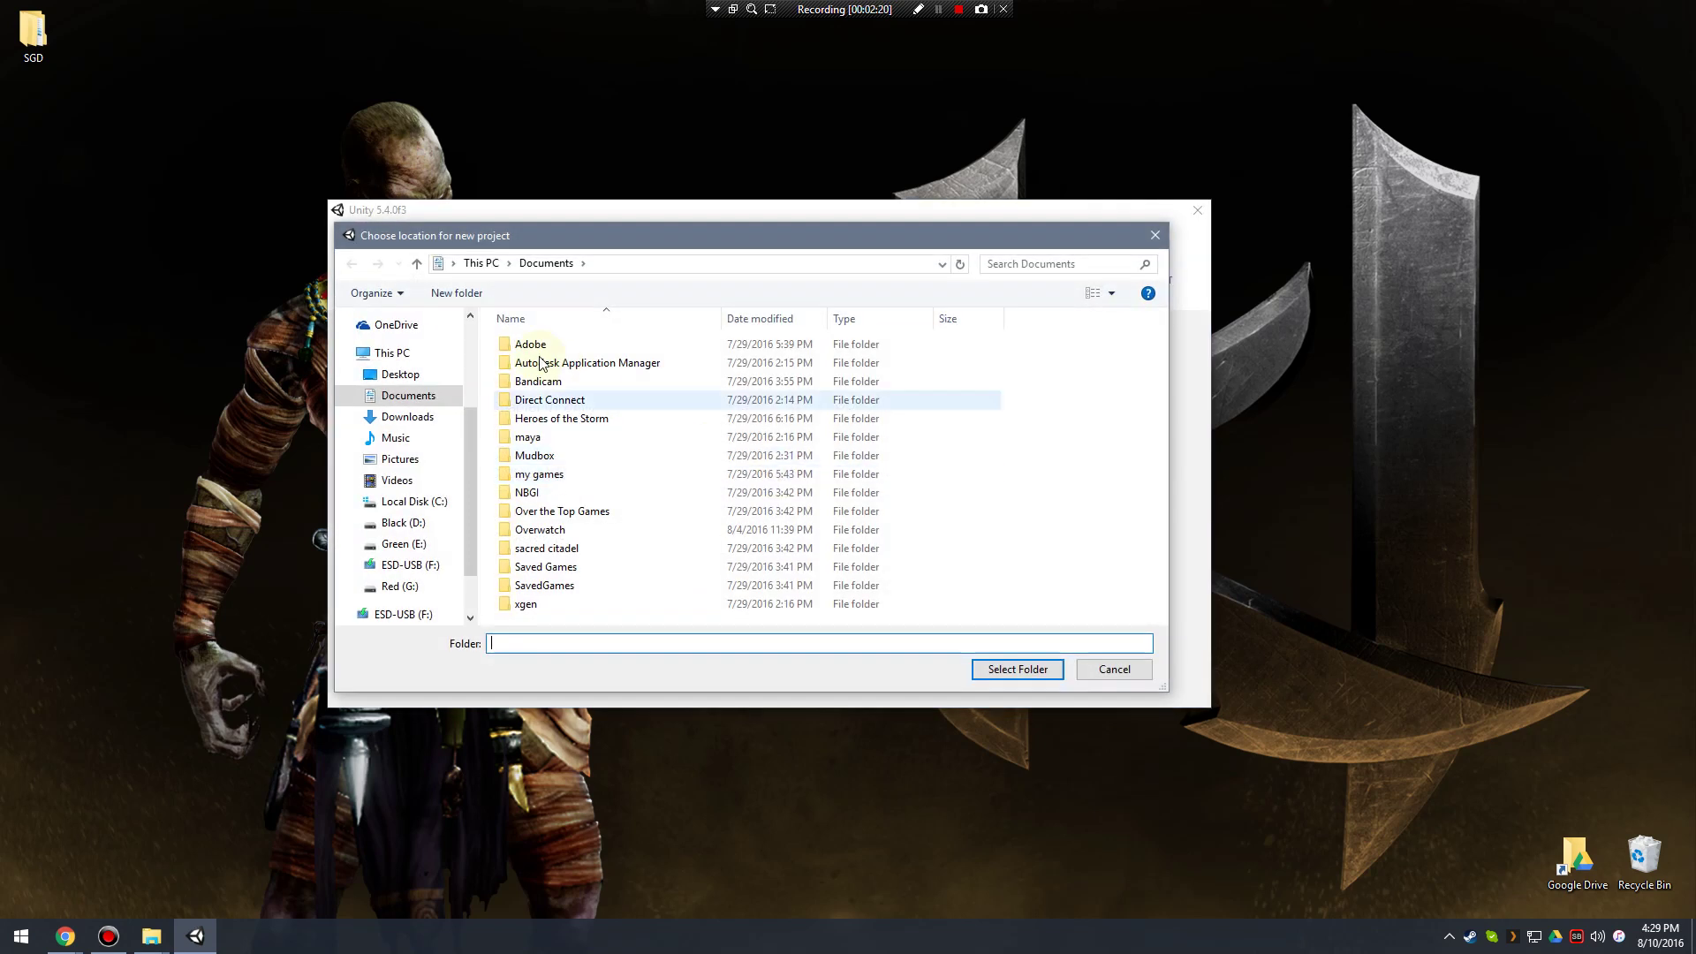
pyautogui.click(402, 375)
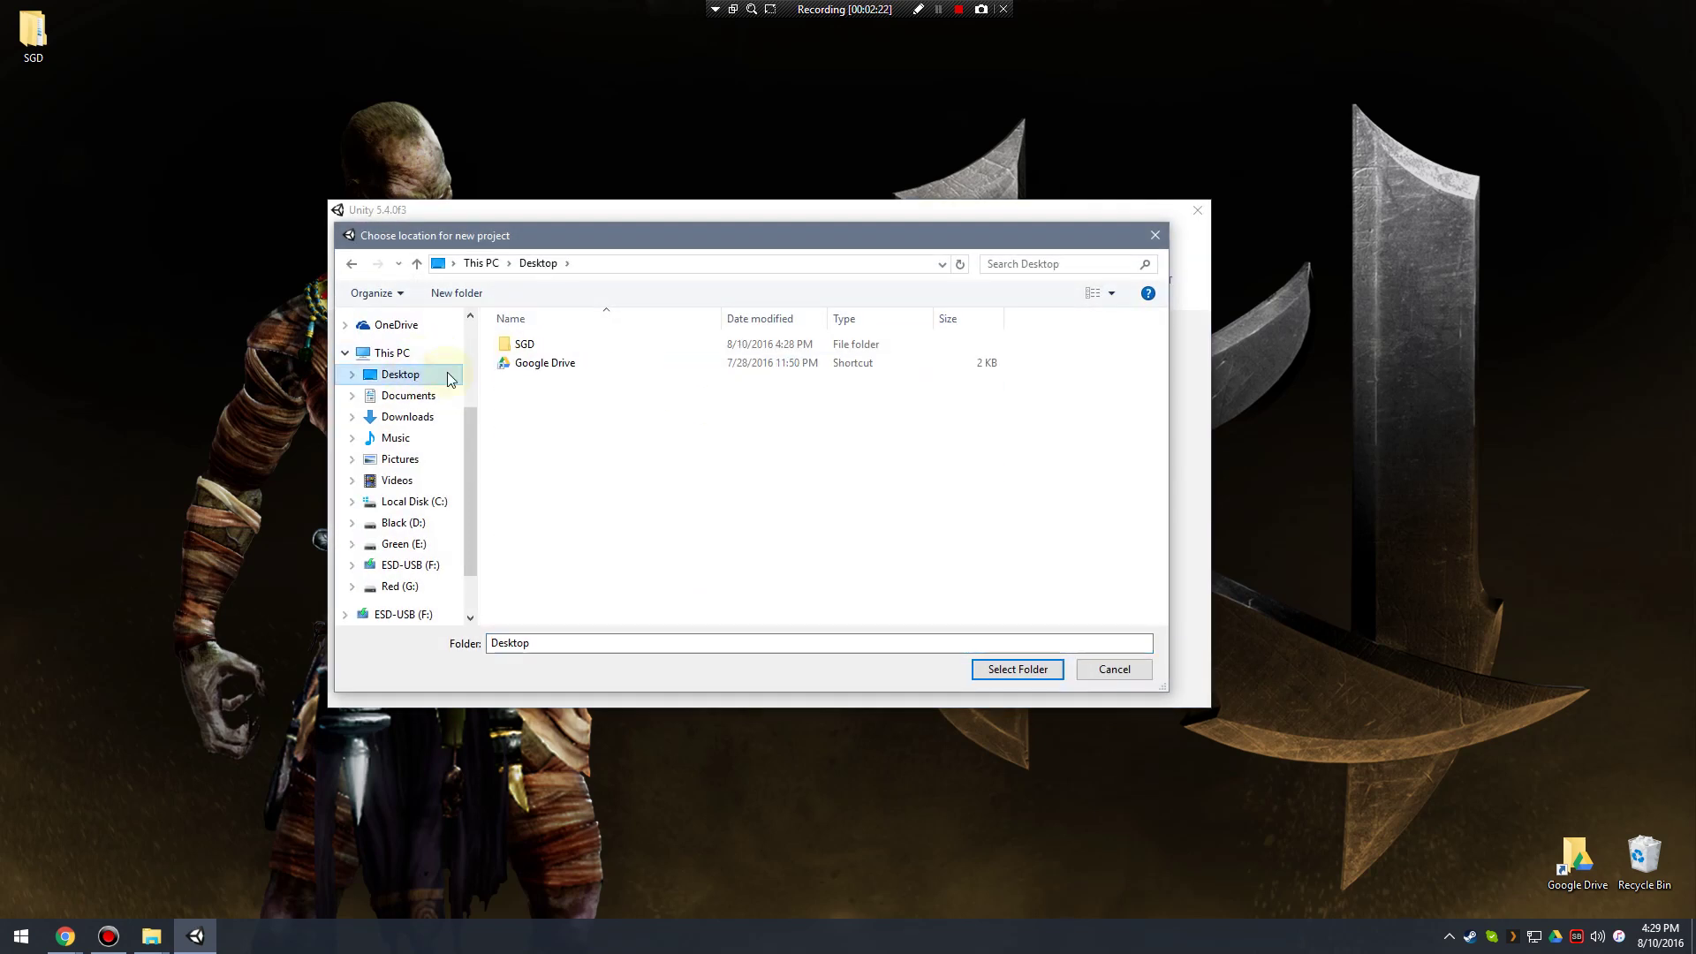
pyautogui.doubleClick(526, 349)
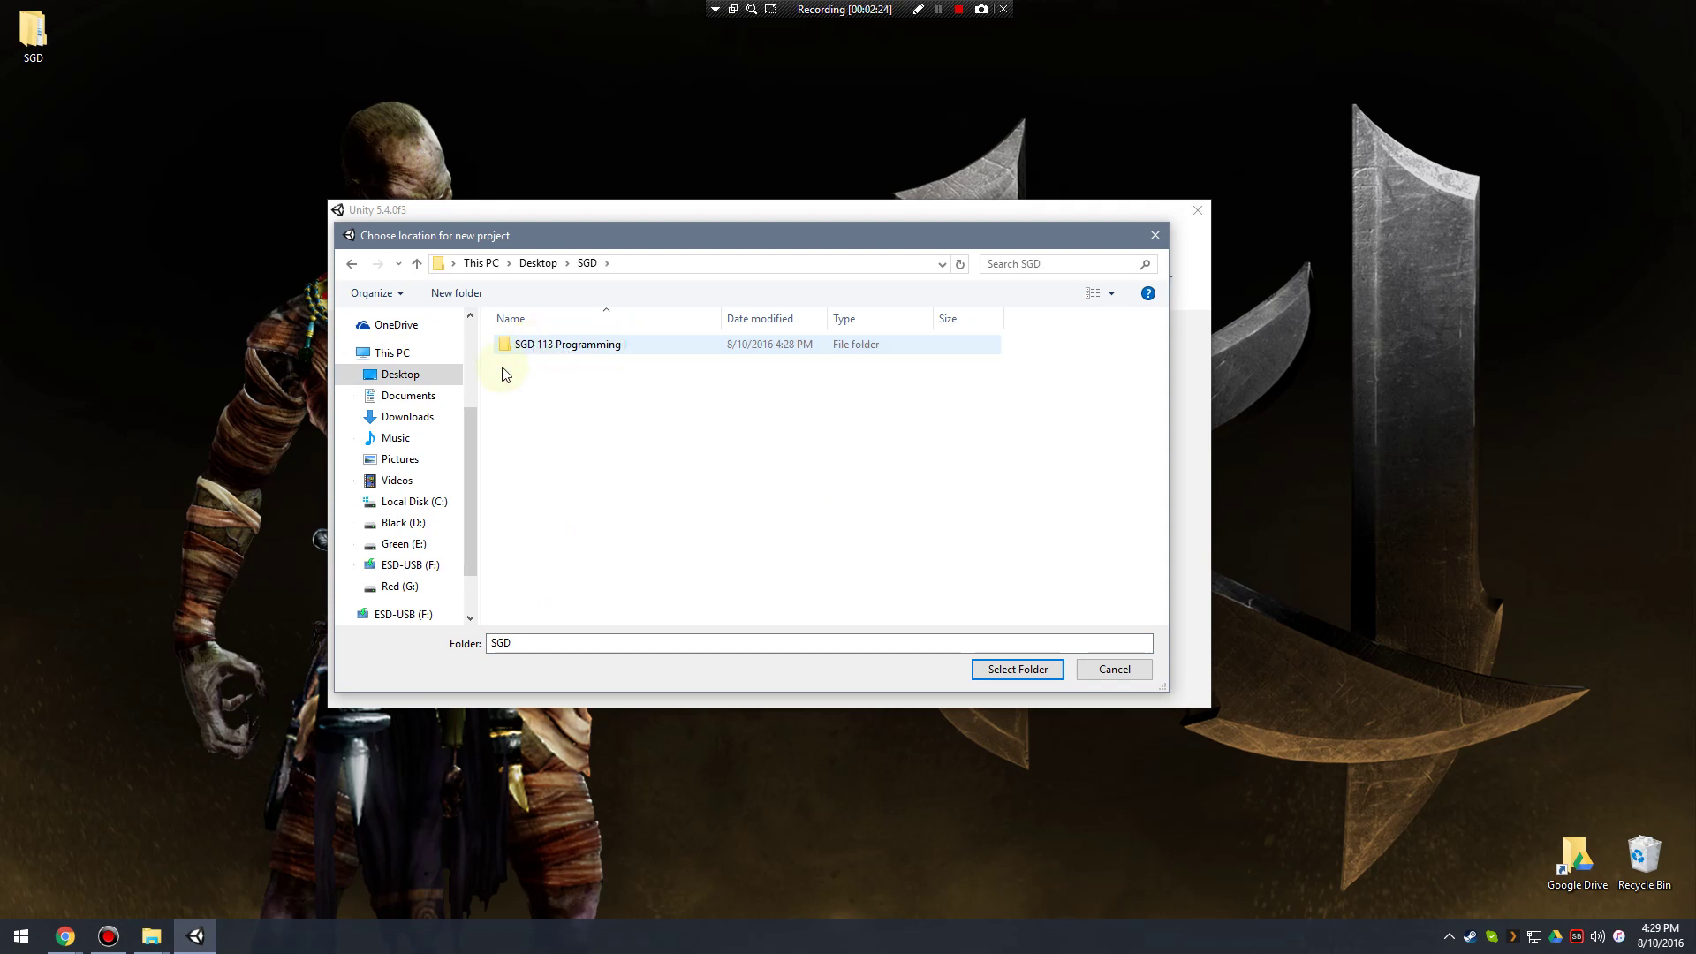
pyautogui.doubleClick(587, 347)
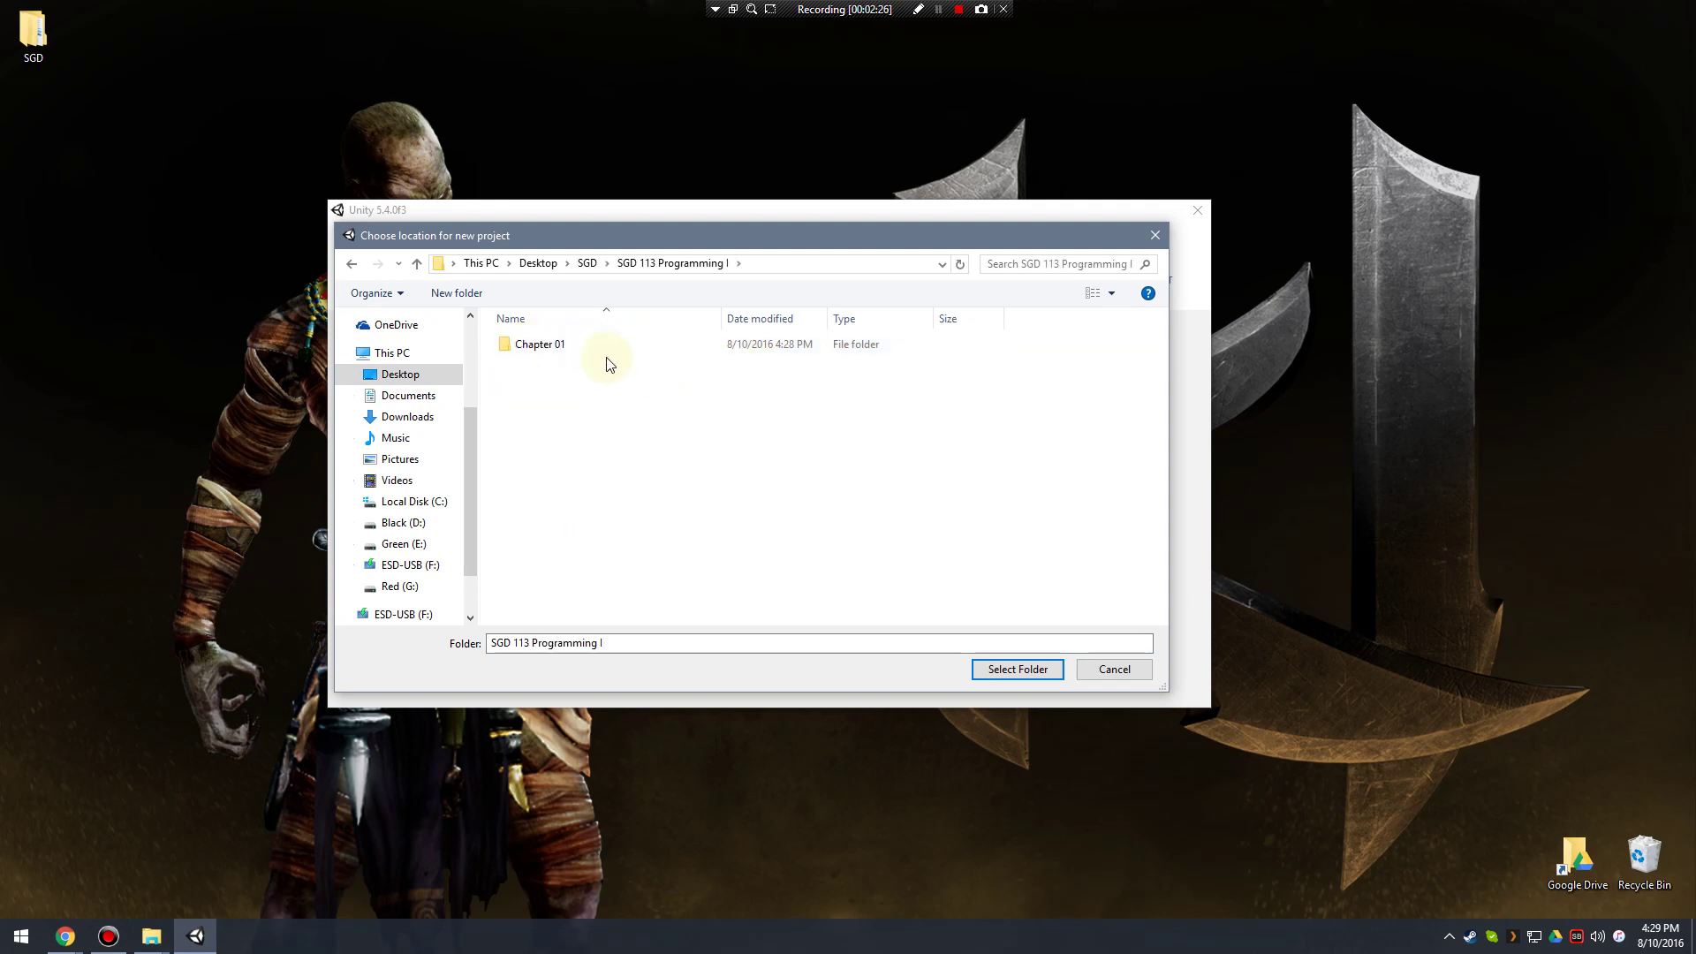
pyautogui.doubleClick(557, 344)
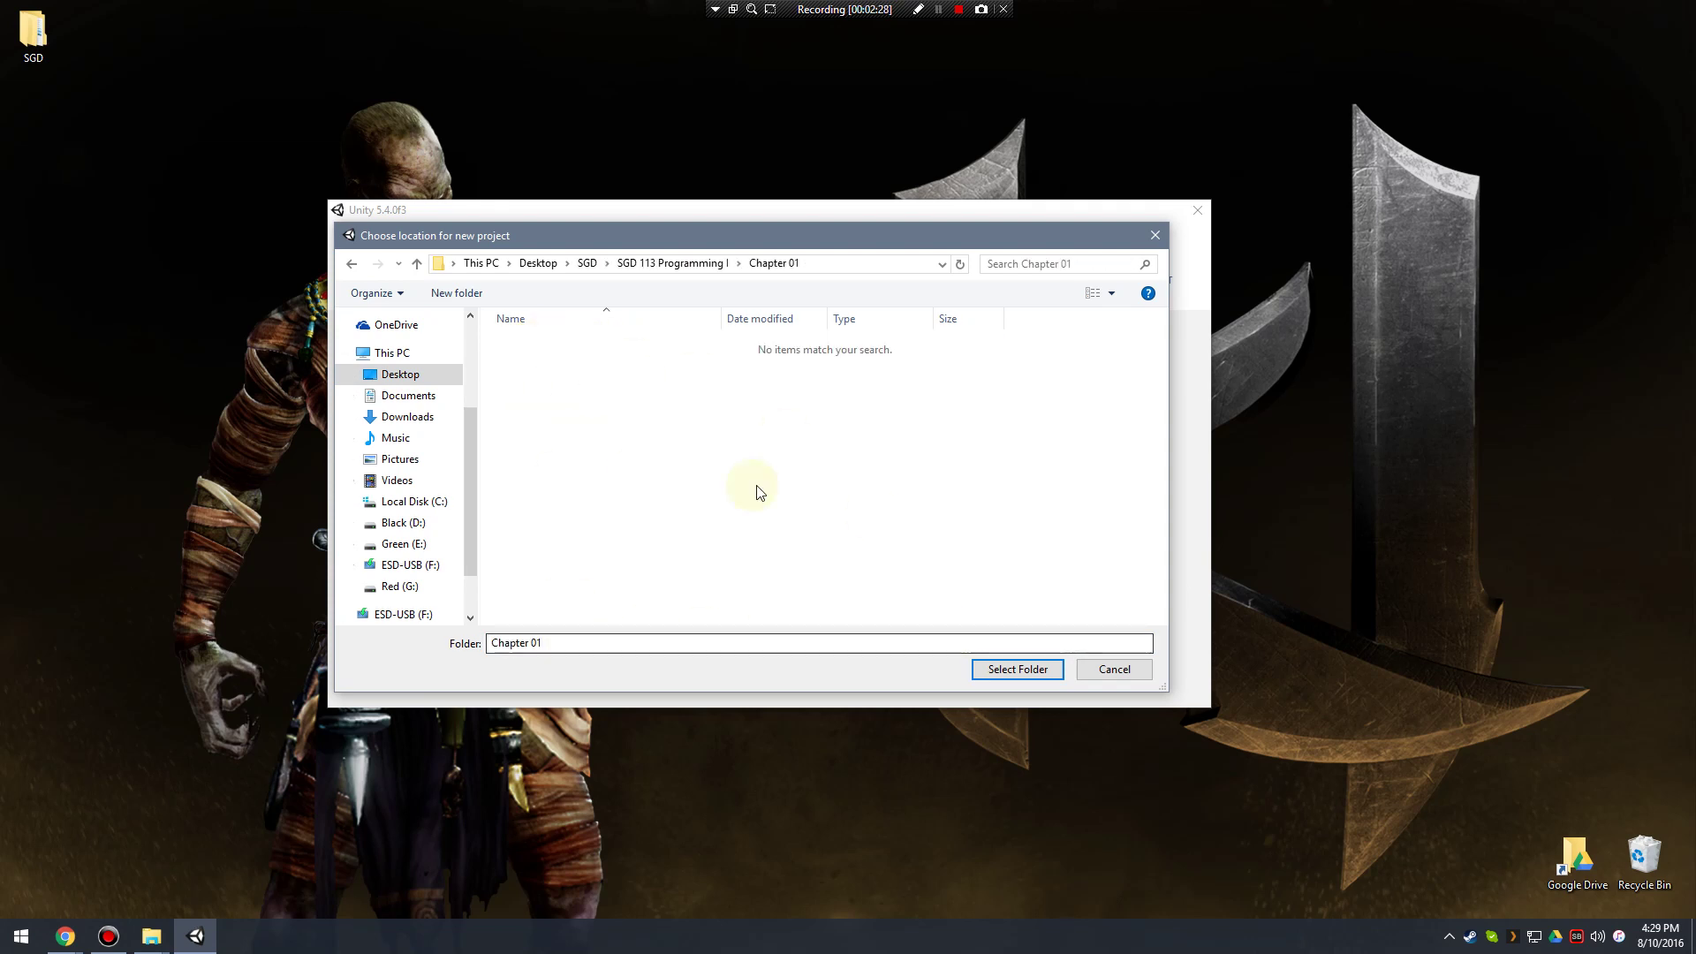
pyautogui.click(1018, 670)
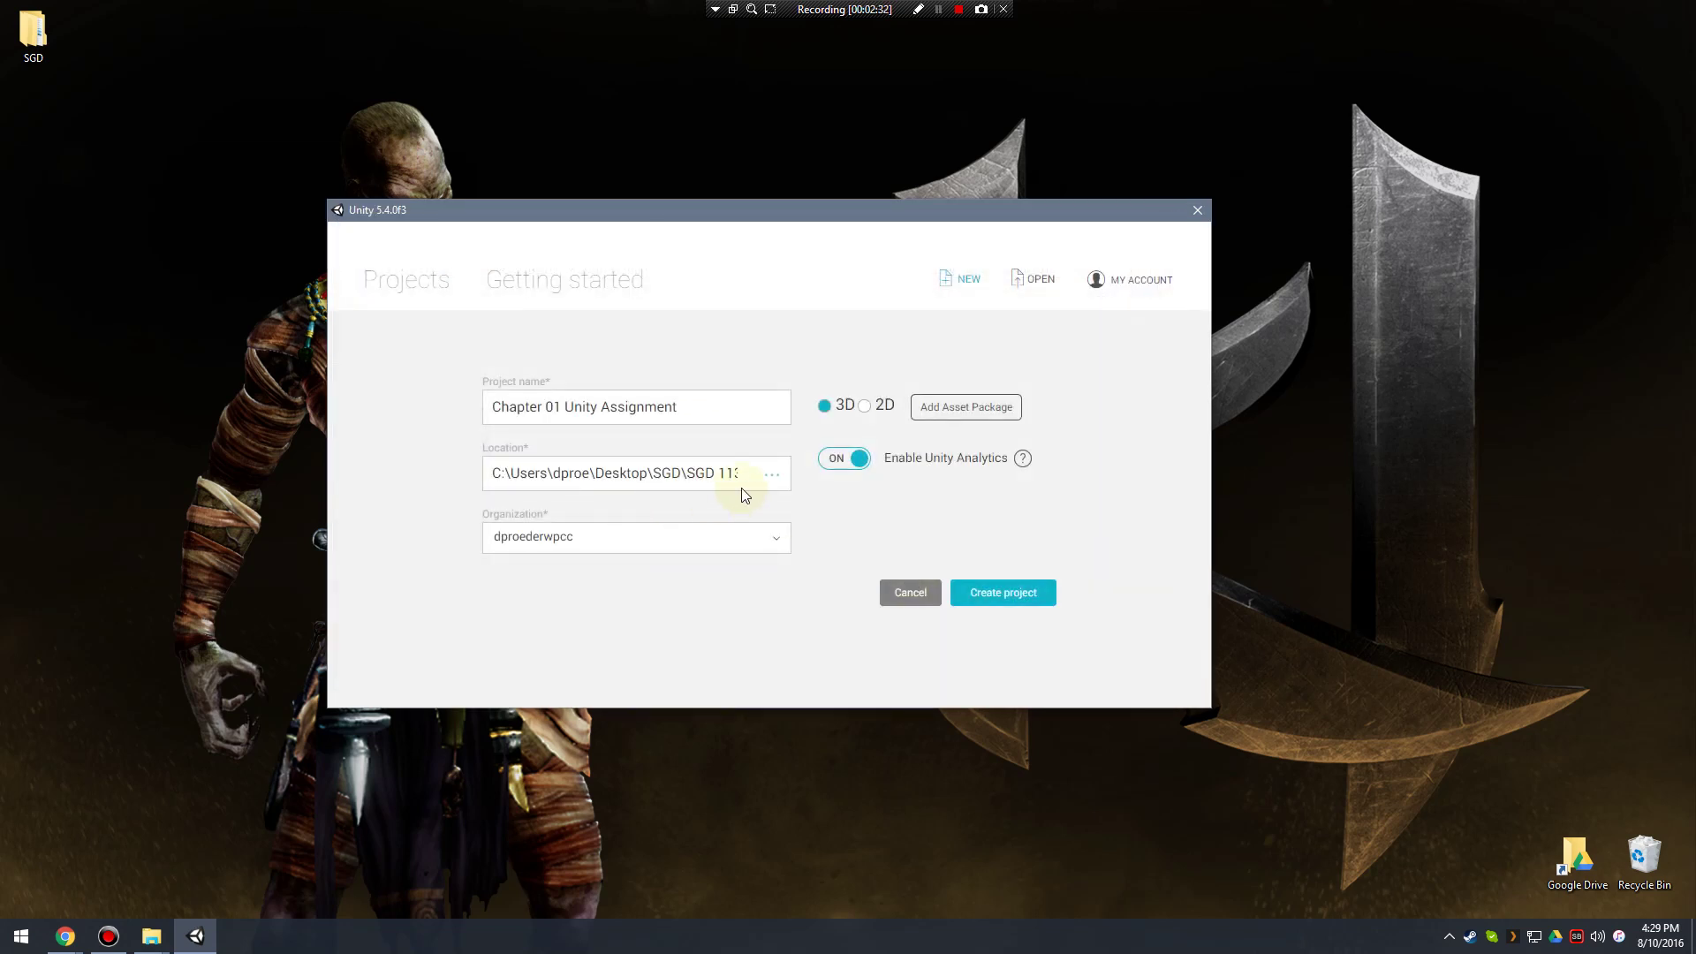
# Review the full location path and create the Unity project.
pyautogui.moveTo(876, 487); pyautogui.dragTo(461, 481)
pyautogui.click(621, 478)
pyautogui.moveTo(668, 476); pyautogui.dragTo(772, 485)
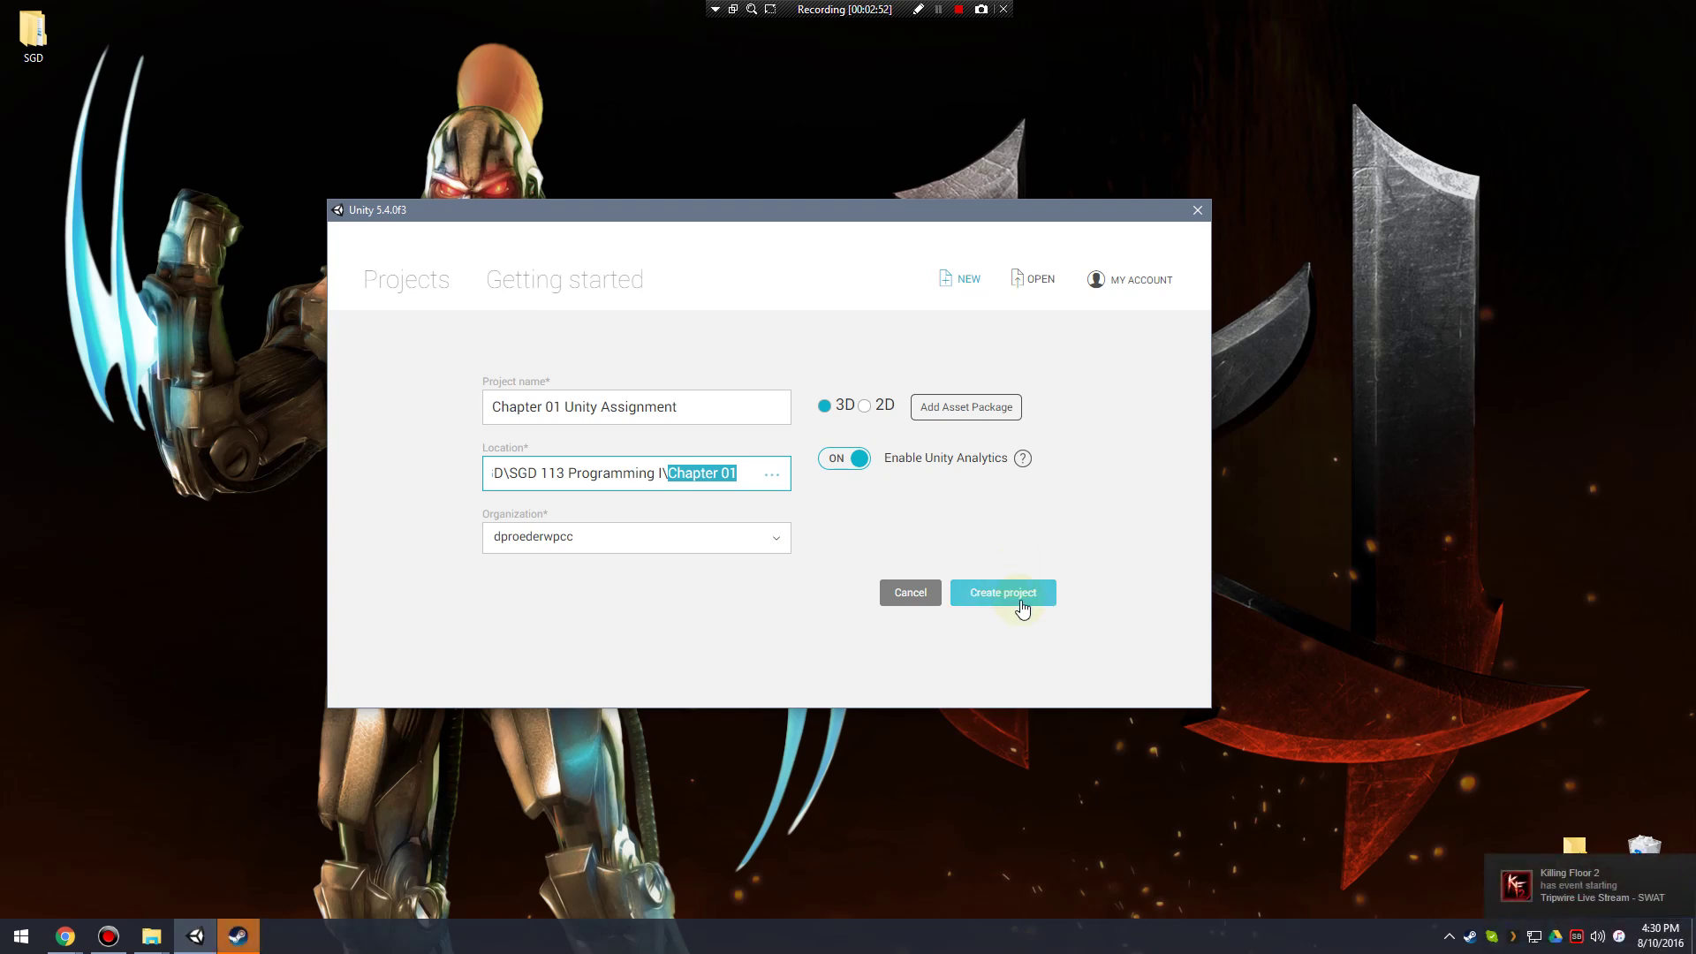
pyautogui.click(1018, 593)
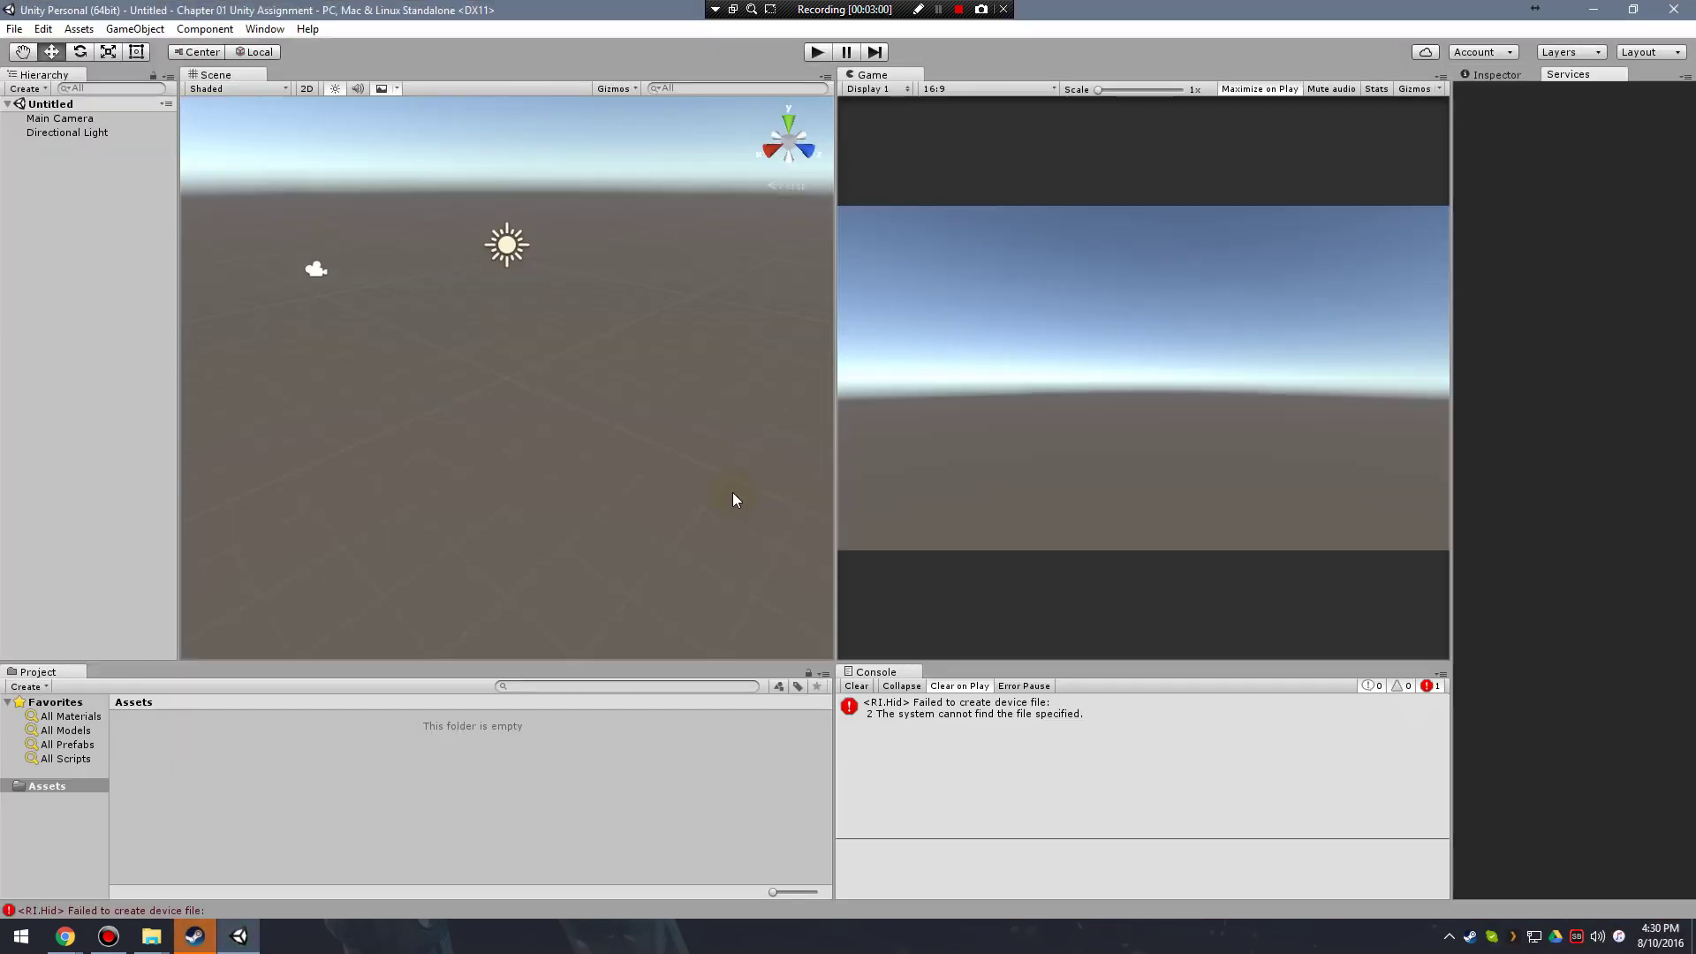
# Clear the device-file error from the Console and show the Inspector panel.
pyautogui.click(870, 704)
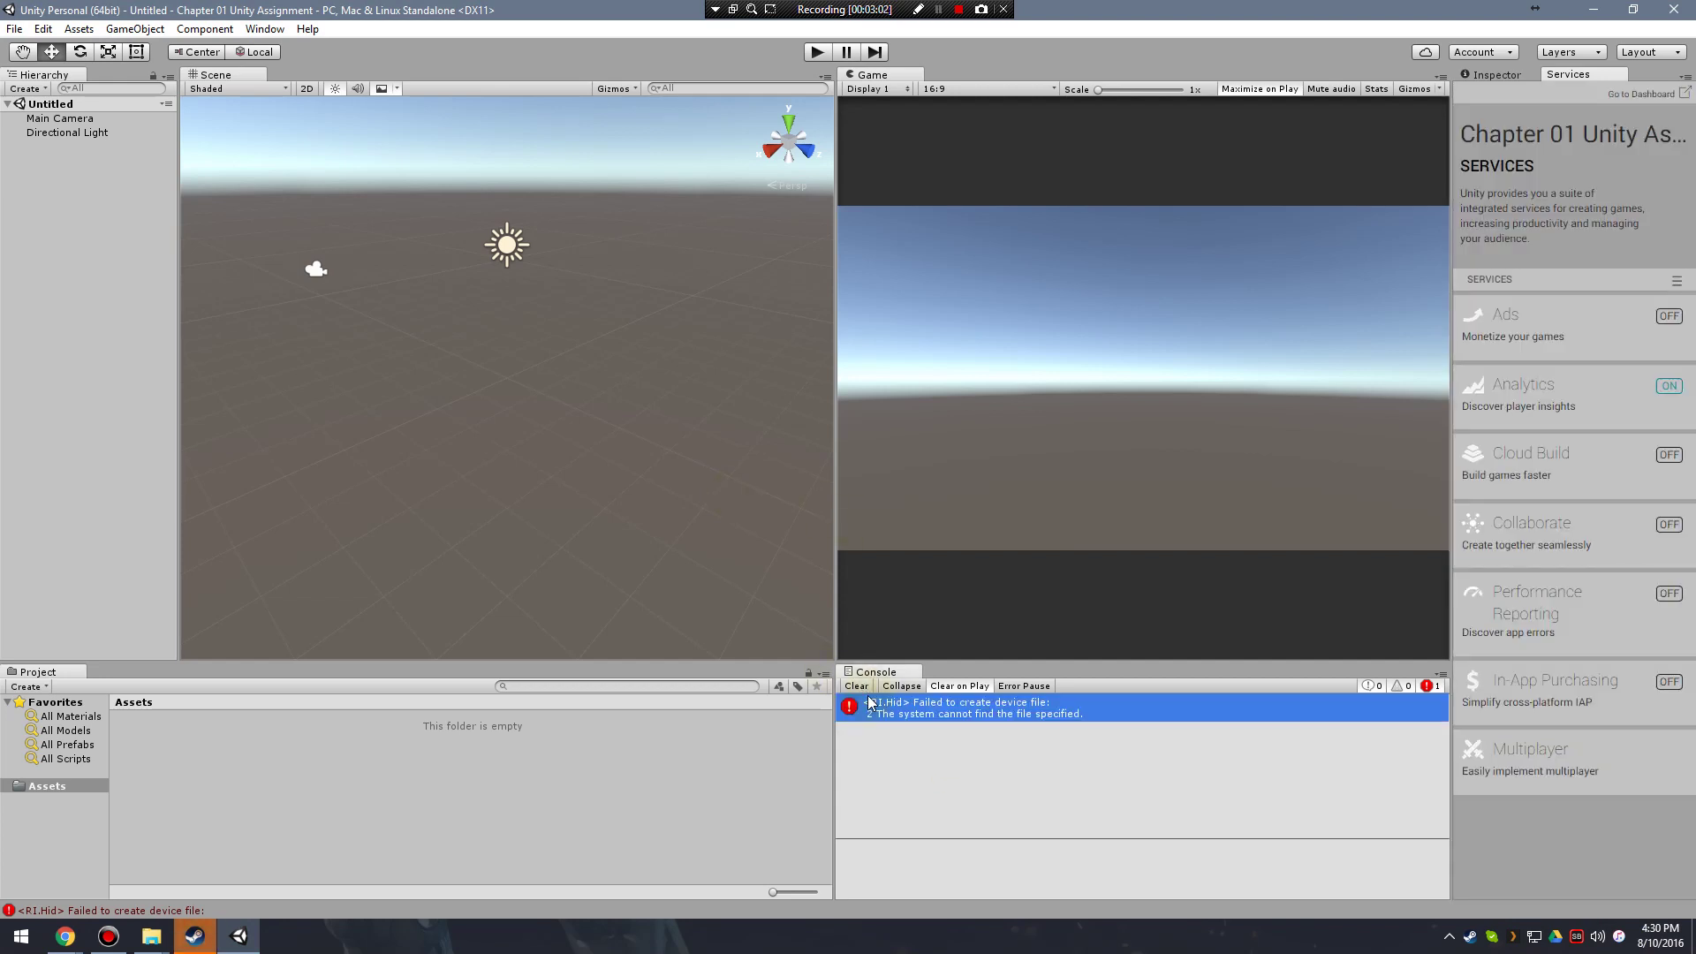
pyautogui.click(856, 687)
pyautogui.click(1491, 74)
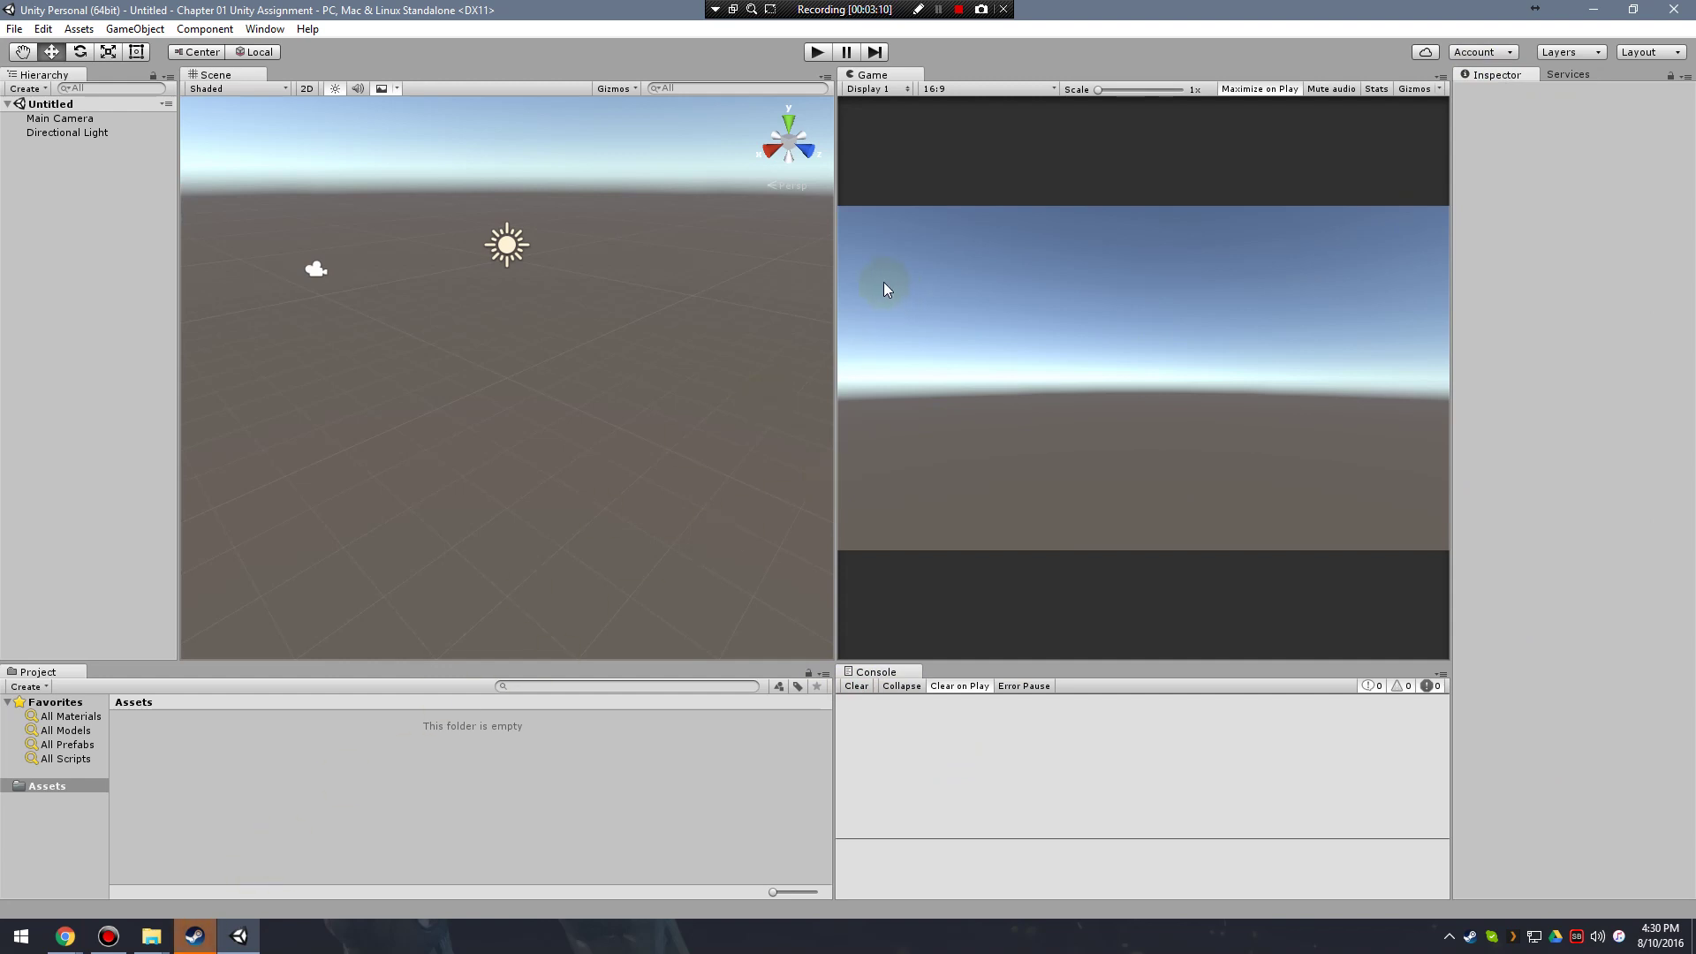
pyautogui.click(151, 936)
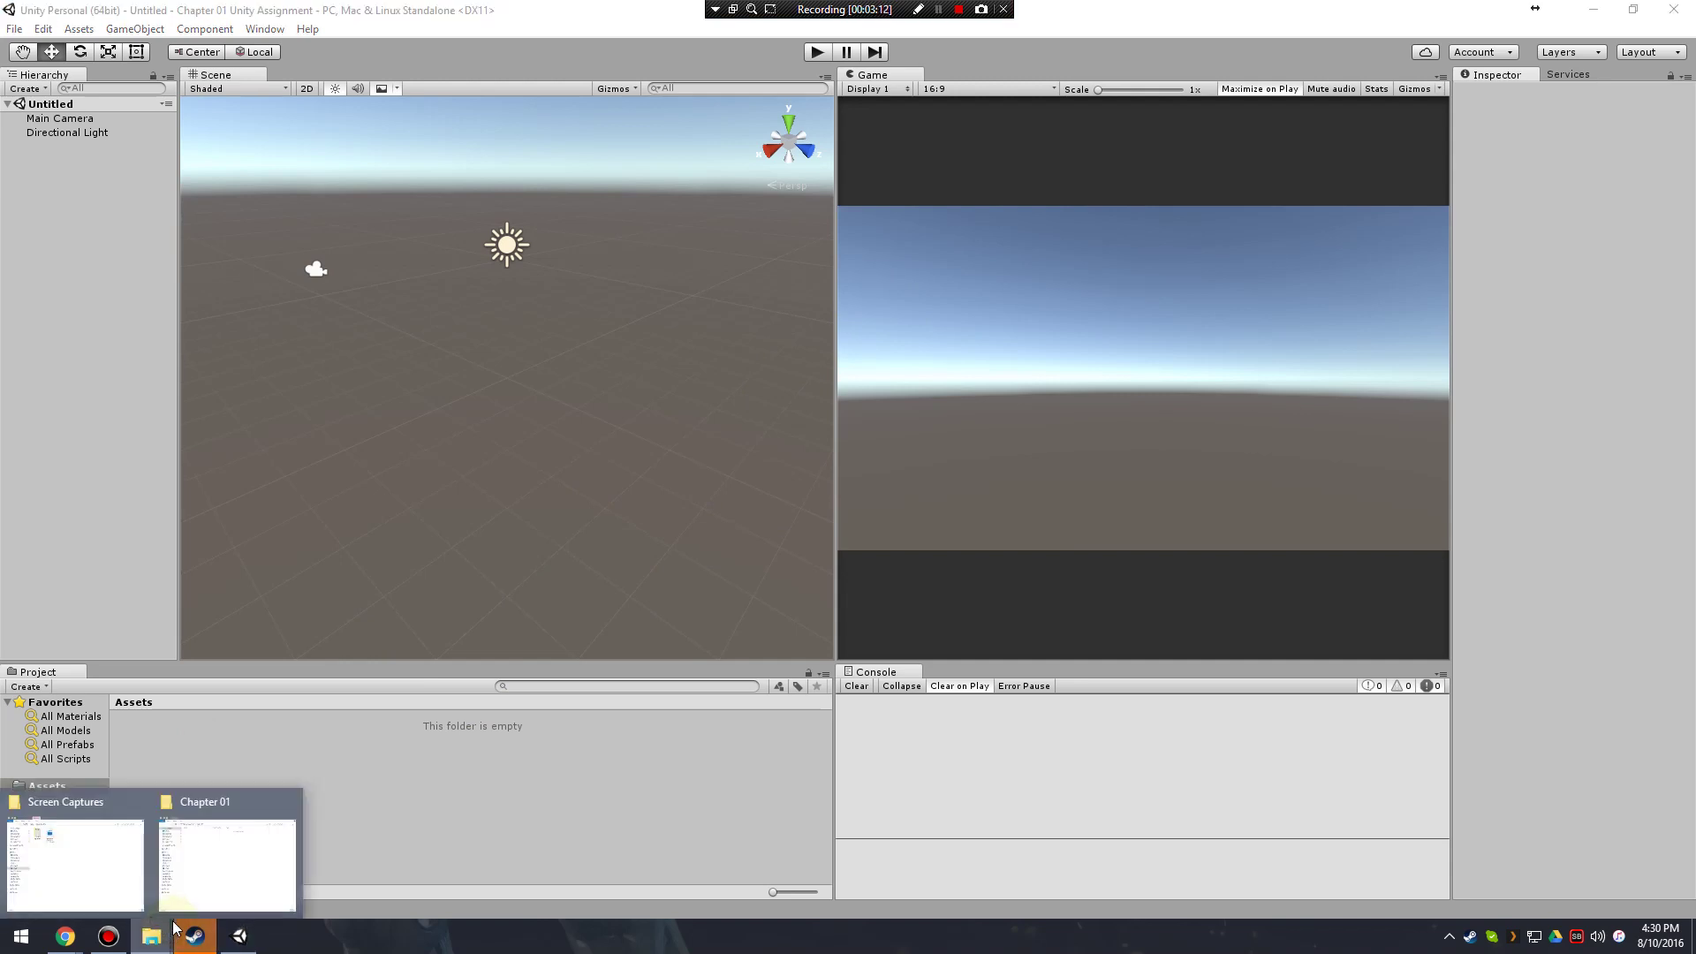
# In Explorer, browse back into SGD 113 Programming I\Chapter 01 and select the project folder.
pyautogui.click(210, 854)
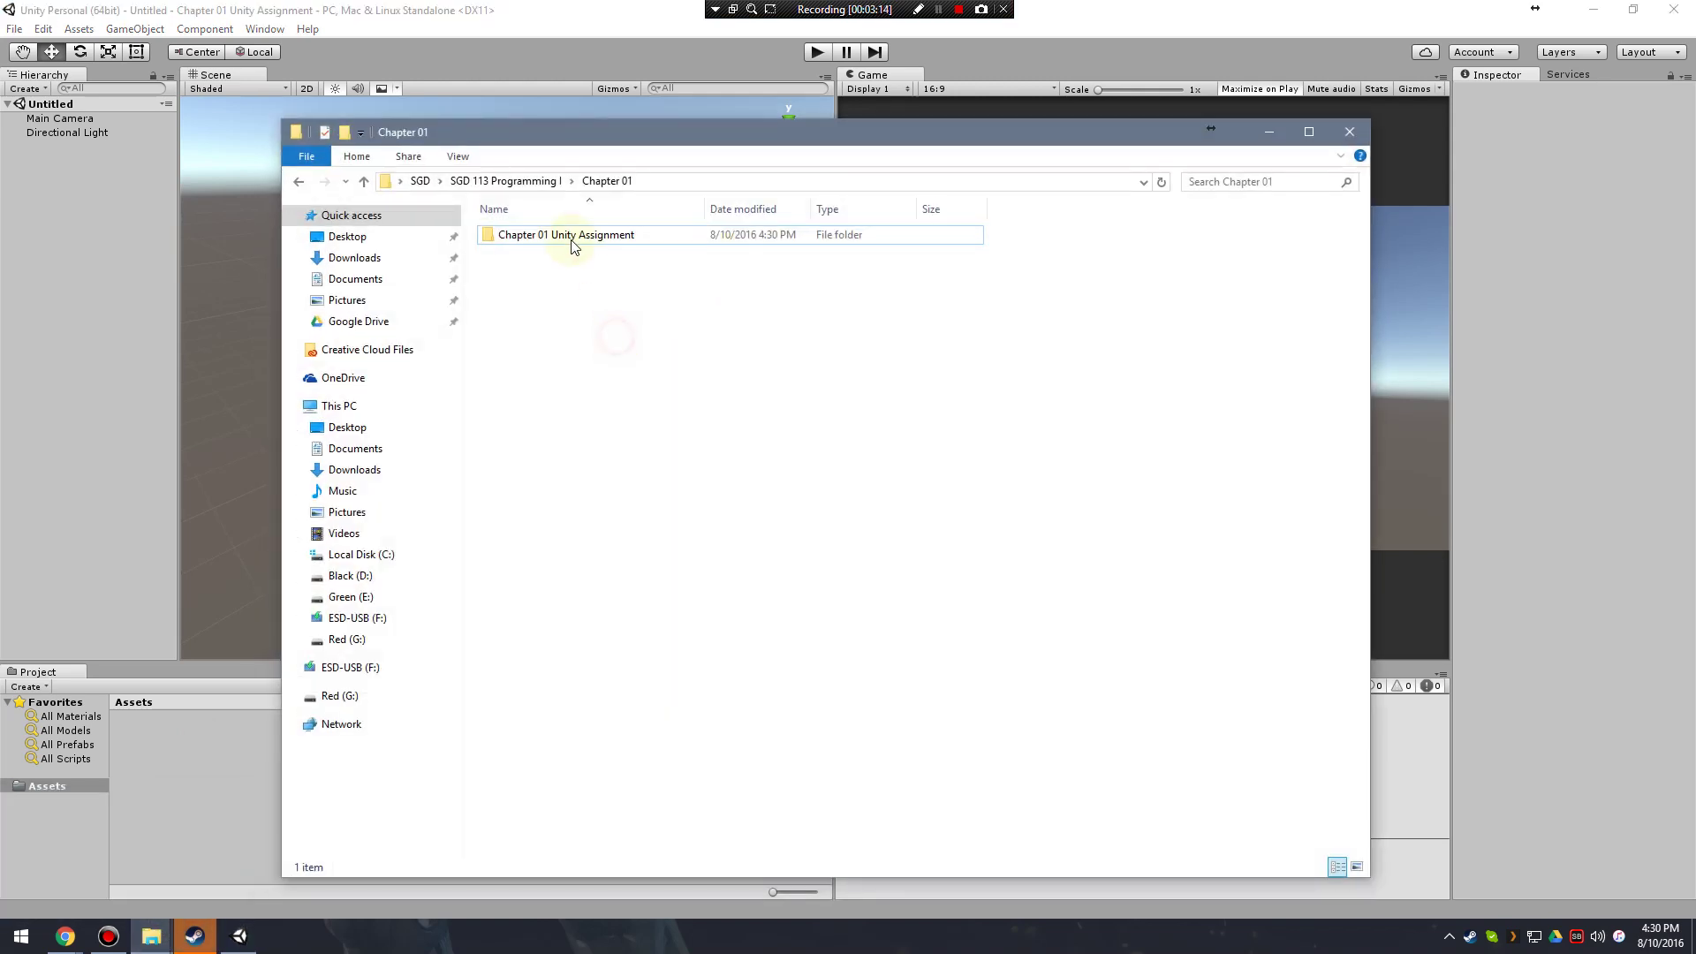
pyautogui.click(506, 181)
pyautogui.click(420, 181)
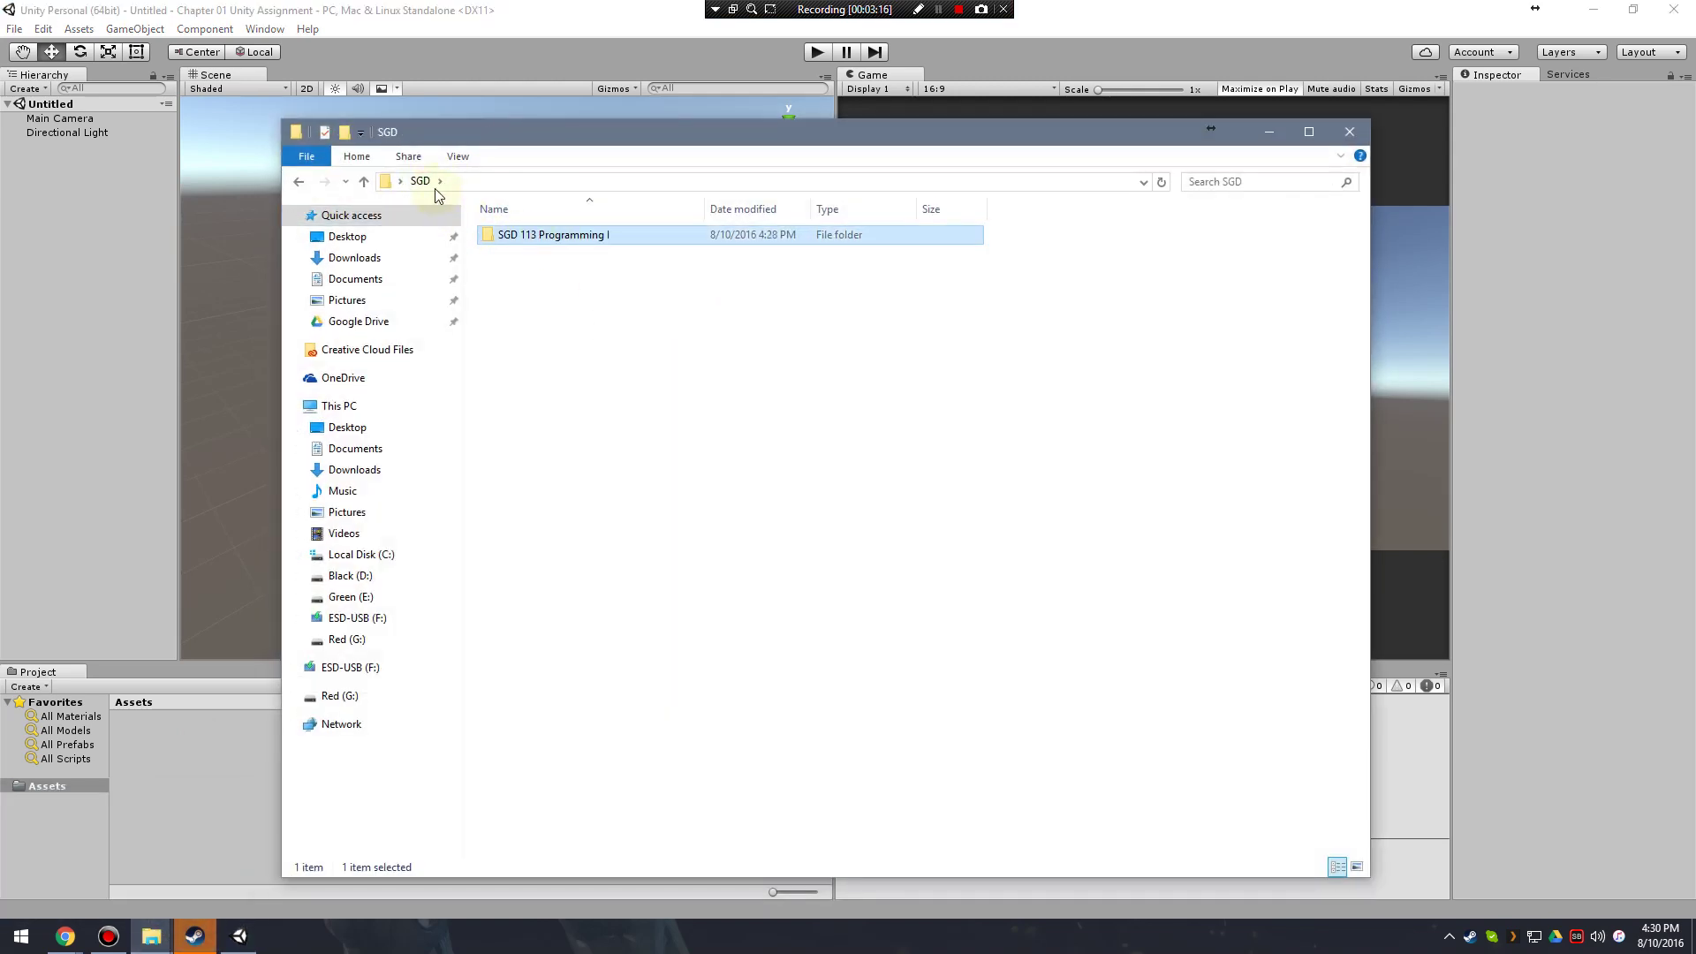
pyautogui.doubleClick(565, 235)
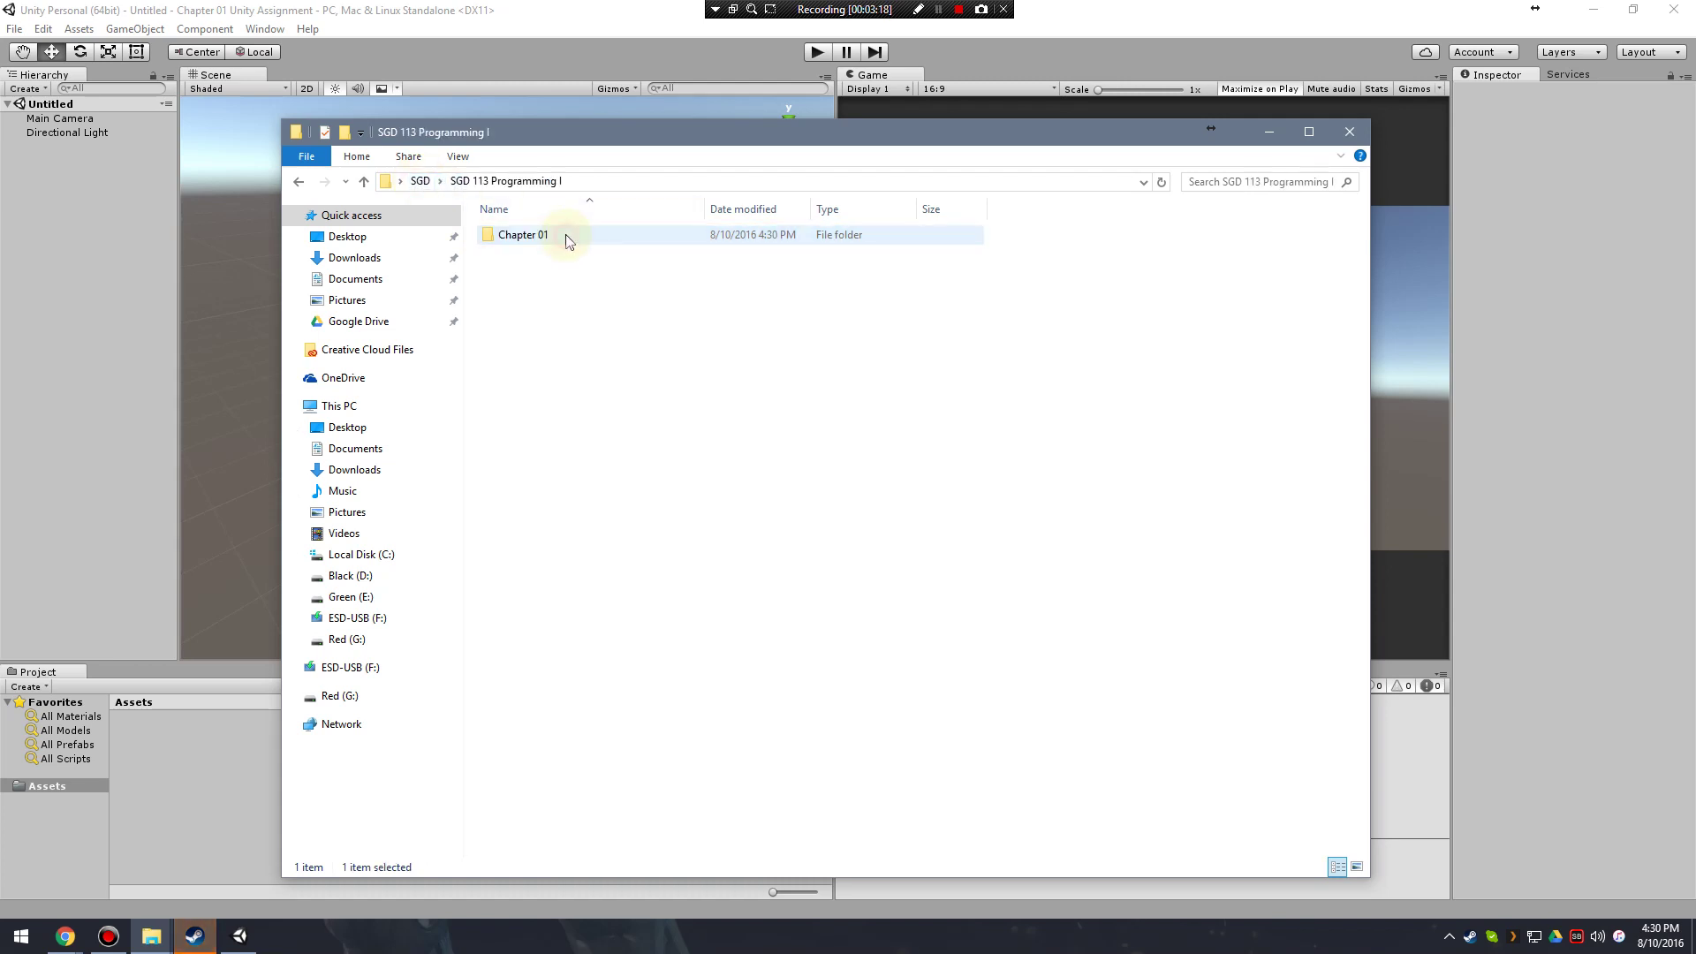
pyautogui.doubleClick(537, 233)
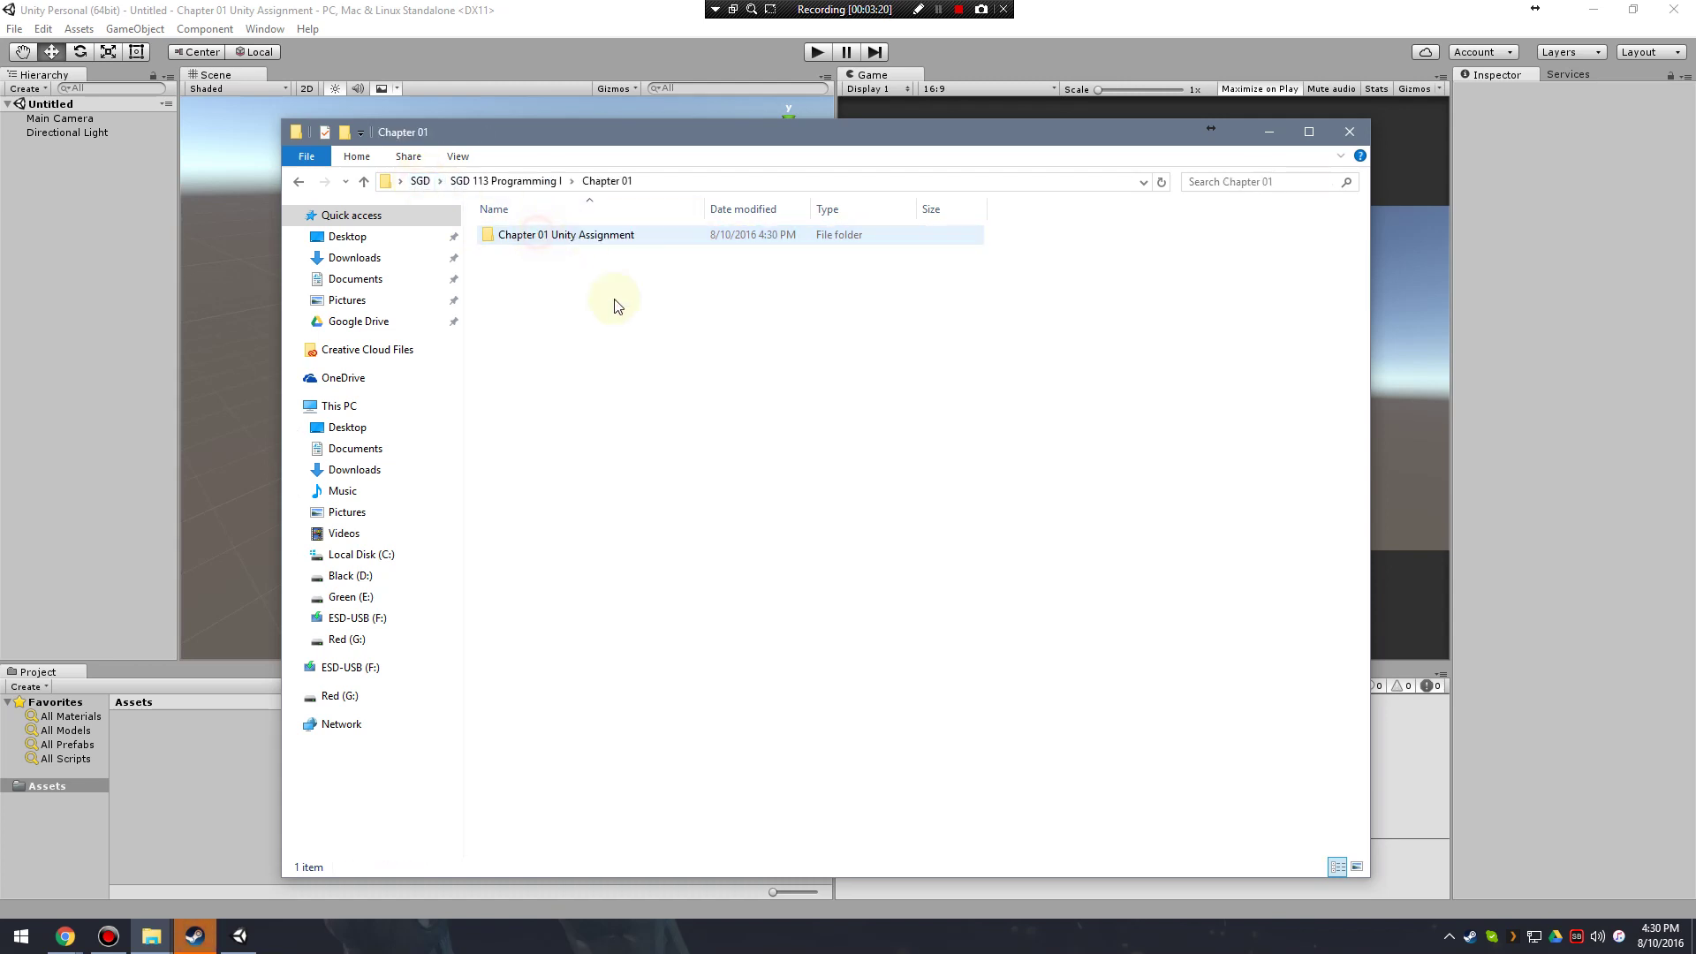
pyautogui.click(585, 244)
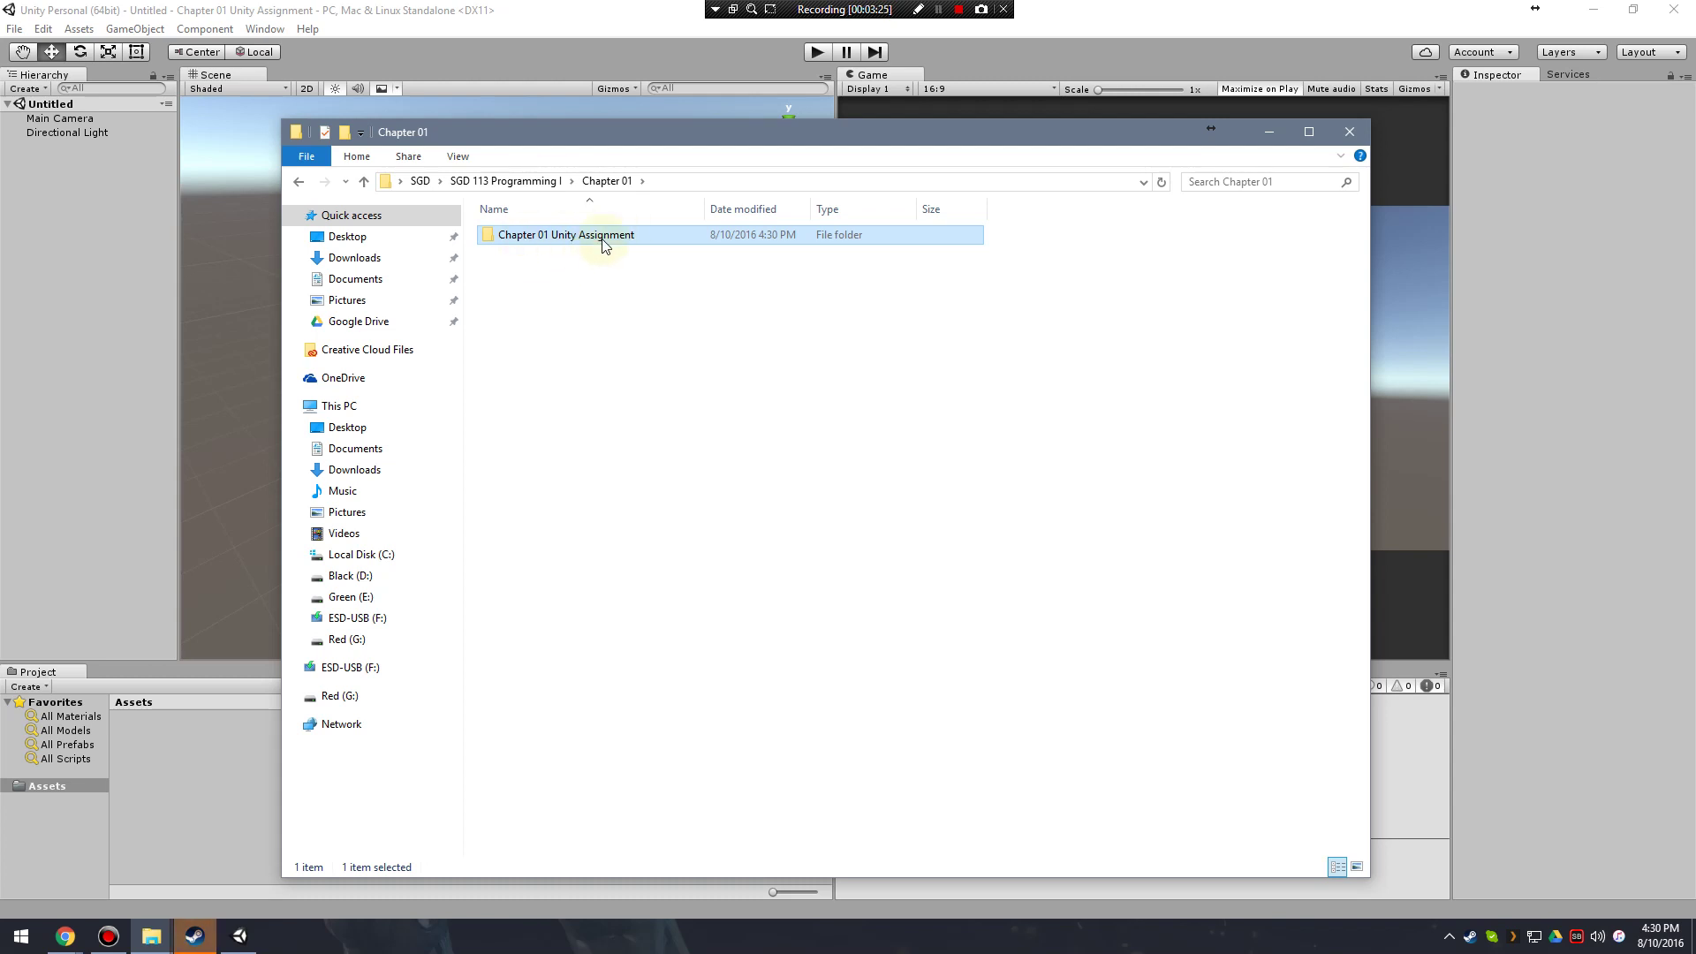
# Inspect the Chapter 01 Unity Assignment folder's Assets, ProjectSettings and .sln file, then return to Chapter 01.
pyautogui.doubleClick(562, 237)
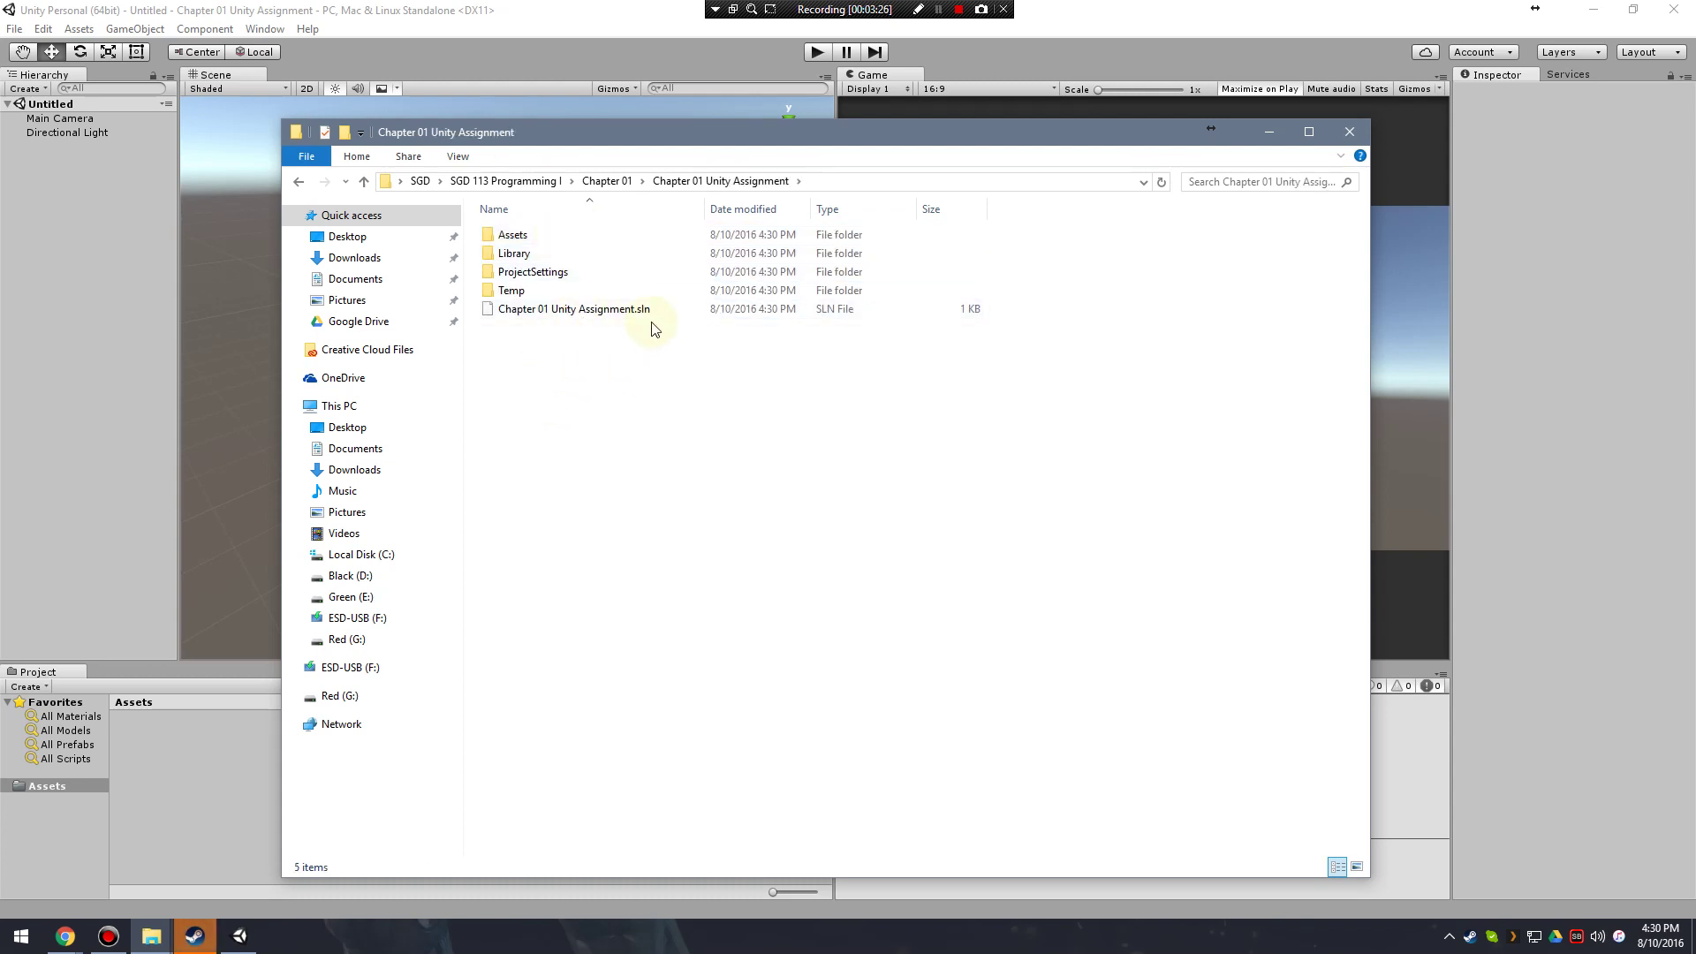
pyautogui.click(508, 235)
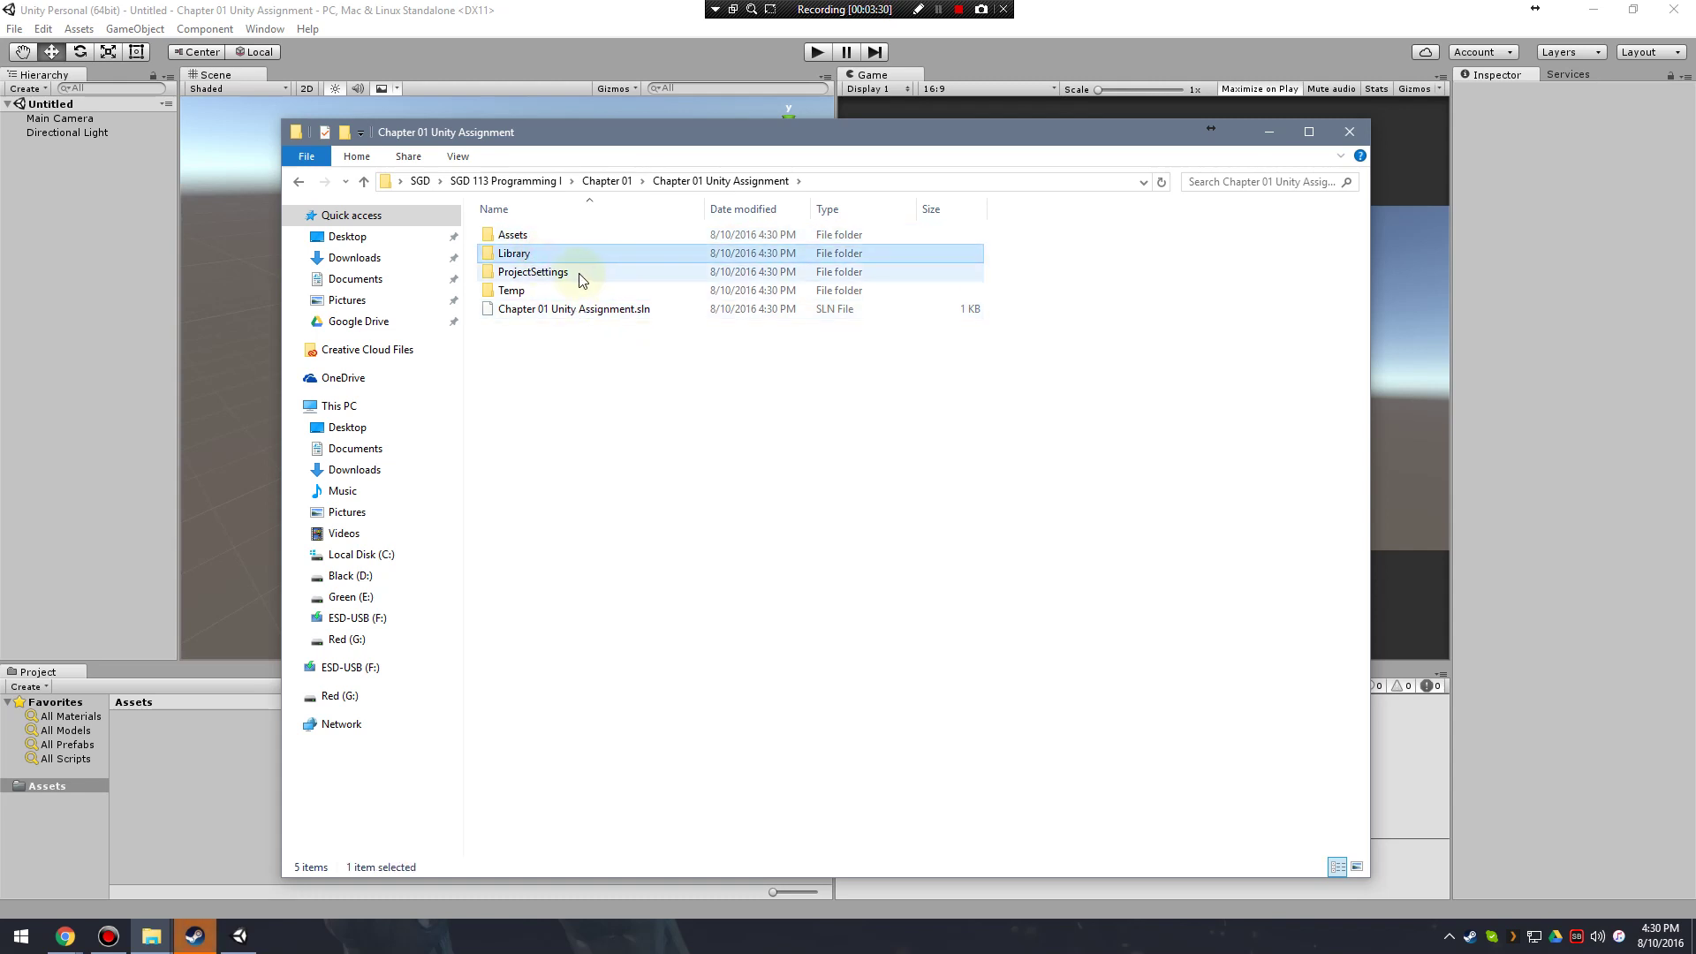
pyautogui.click(579, 314)
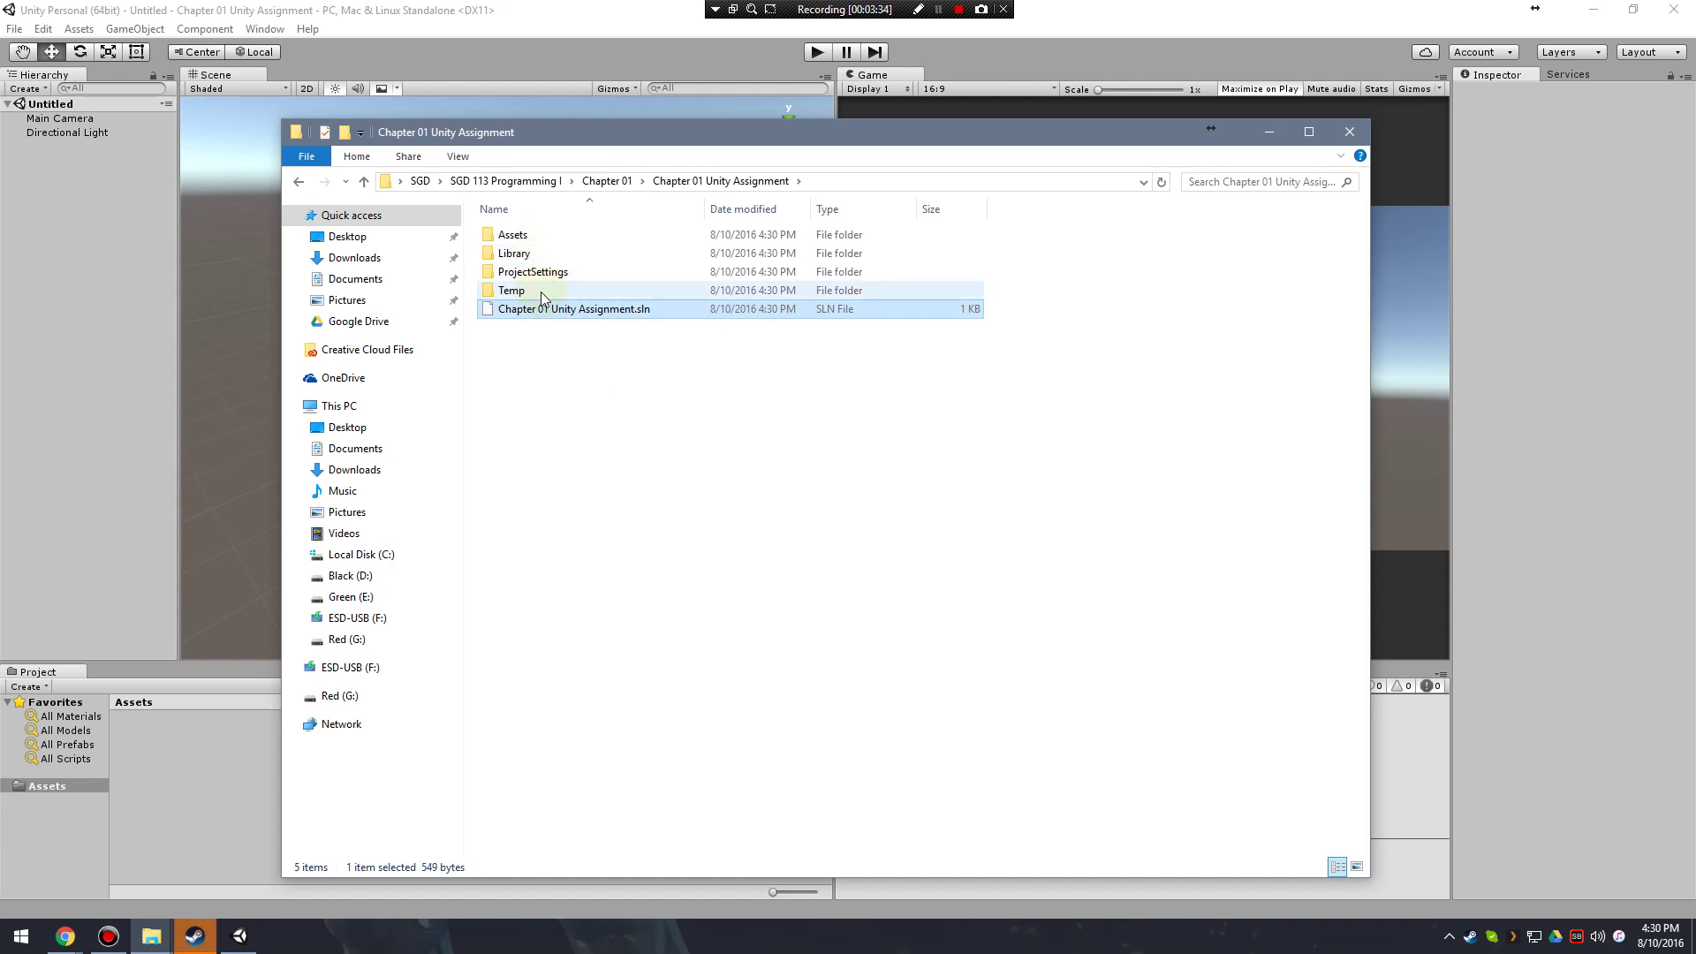
pyautogui.moveTo(540, 291)
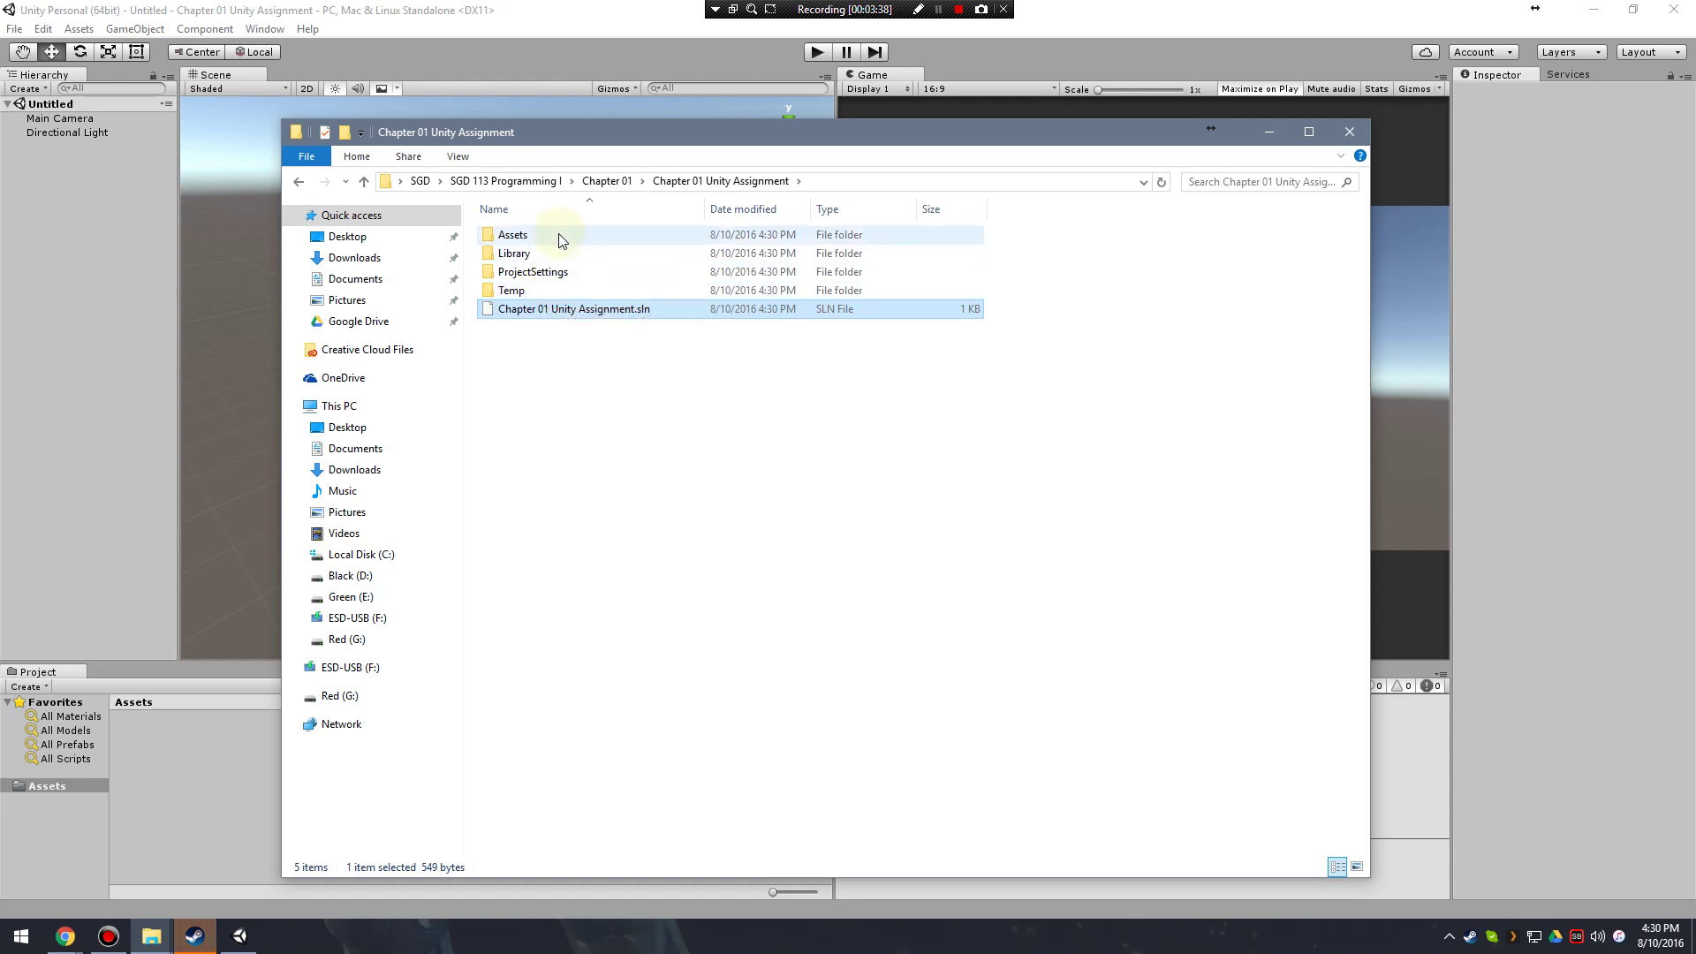
pyautogui.click(641, 405)
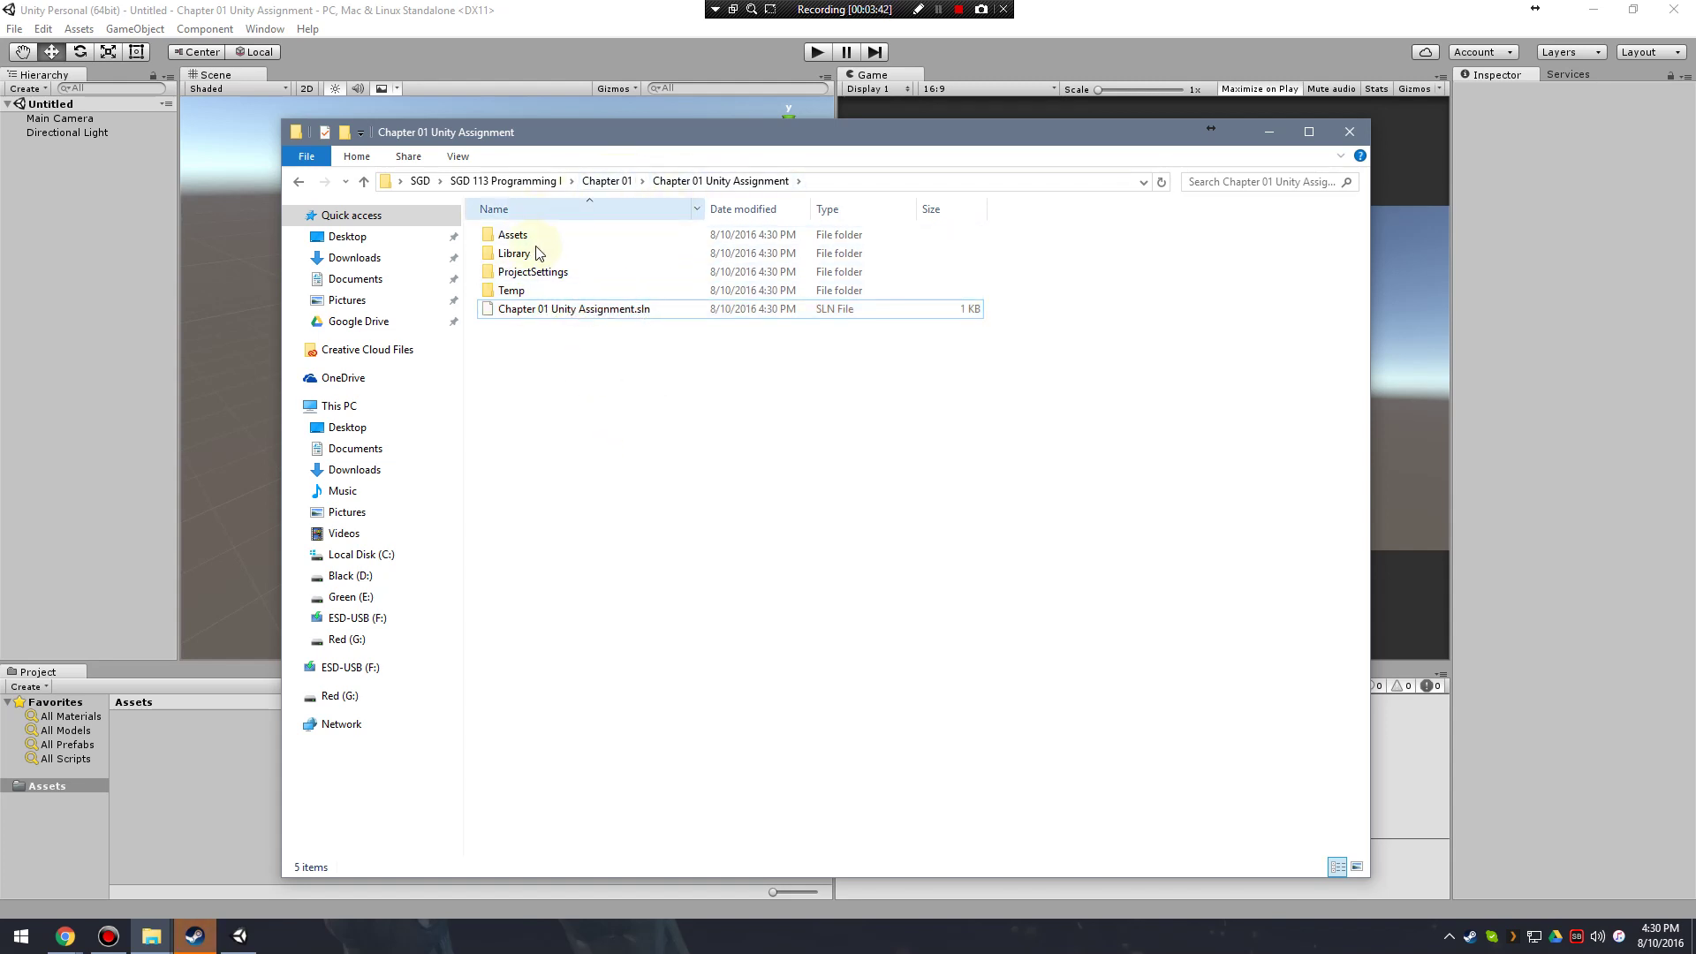
pyautogui.click(537, 272)
pyautogui.click(540, 308)
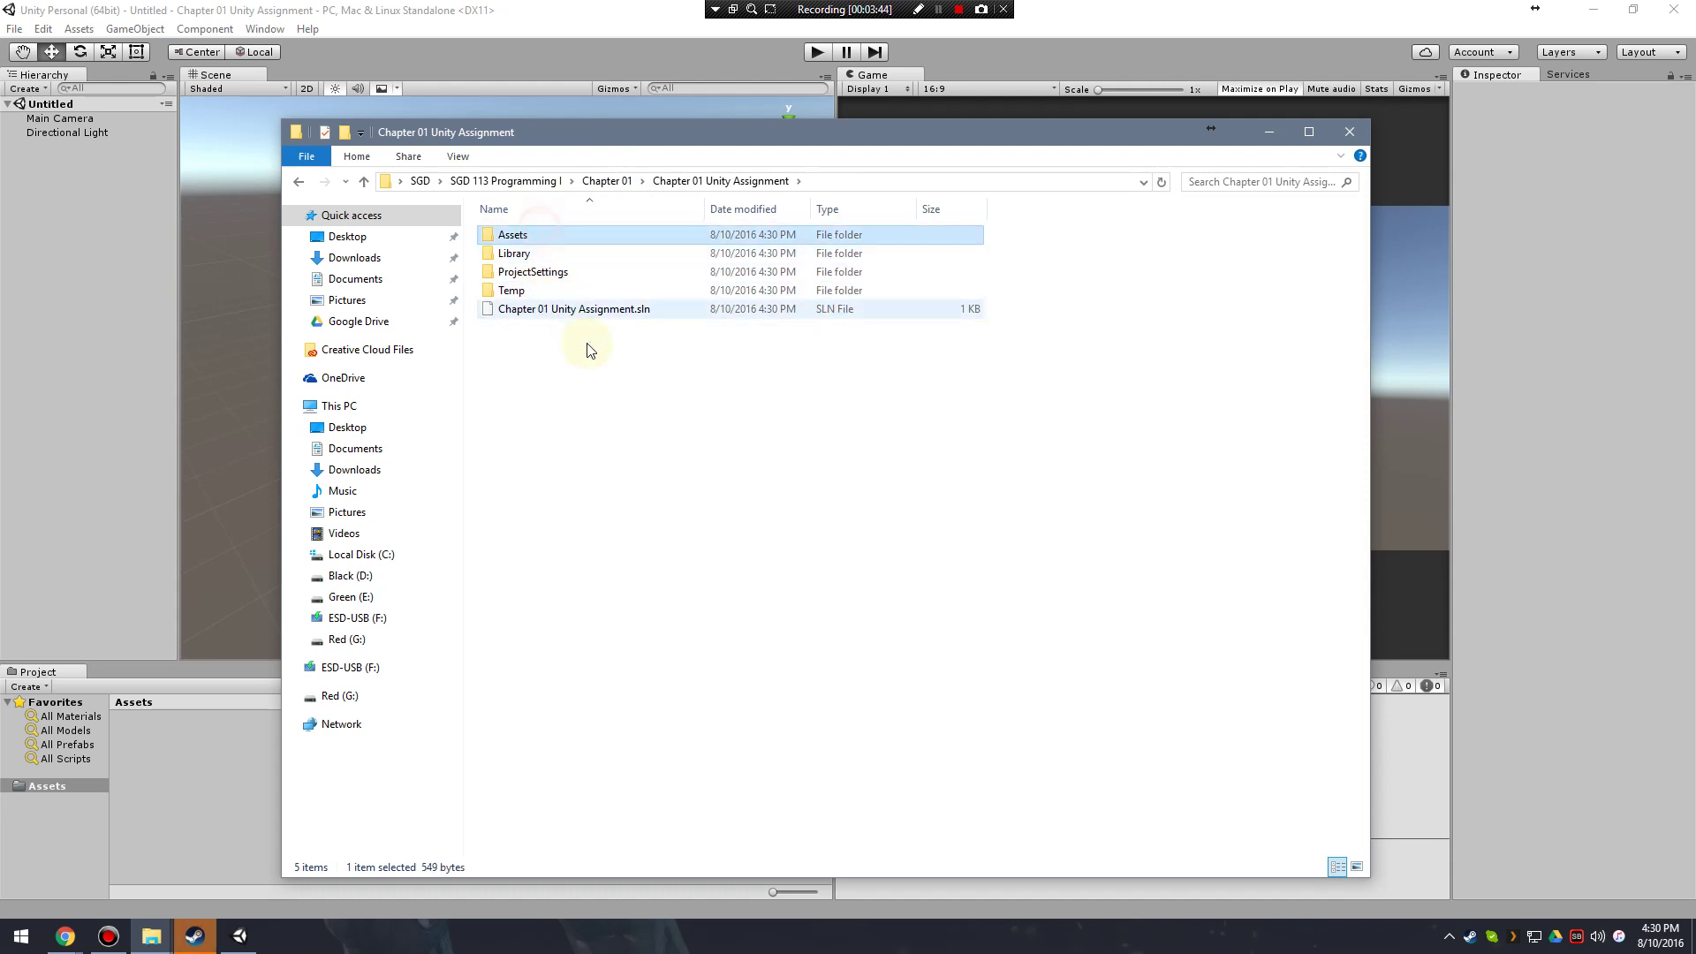
pyautogui.click(608, 181)
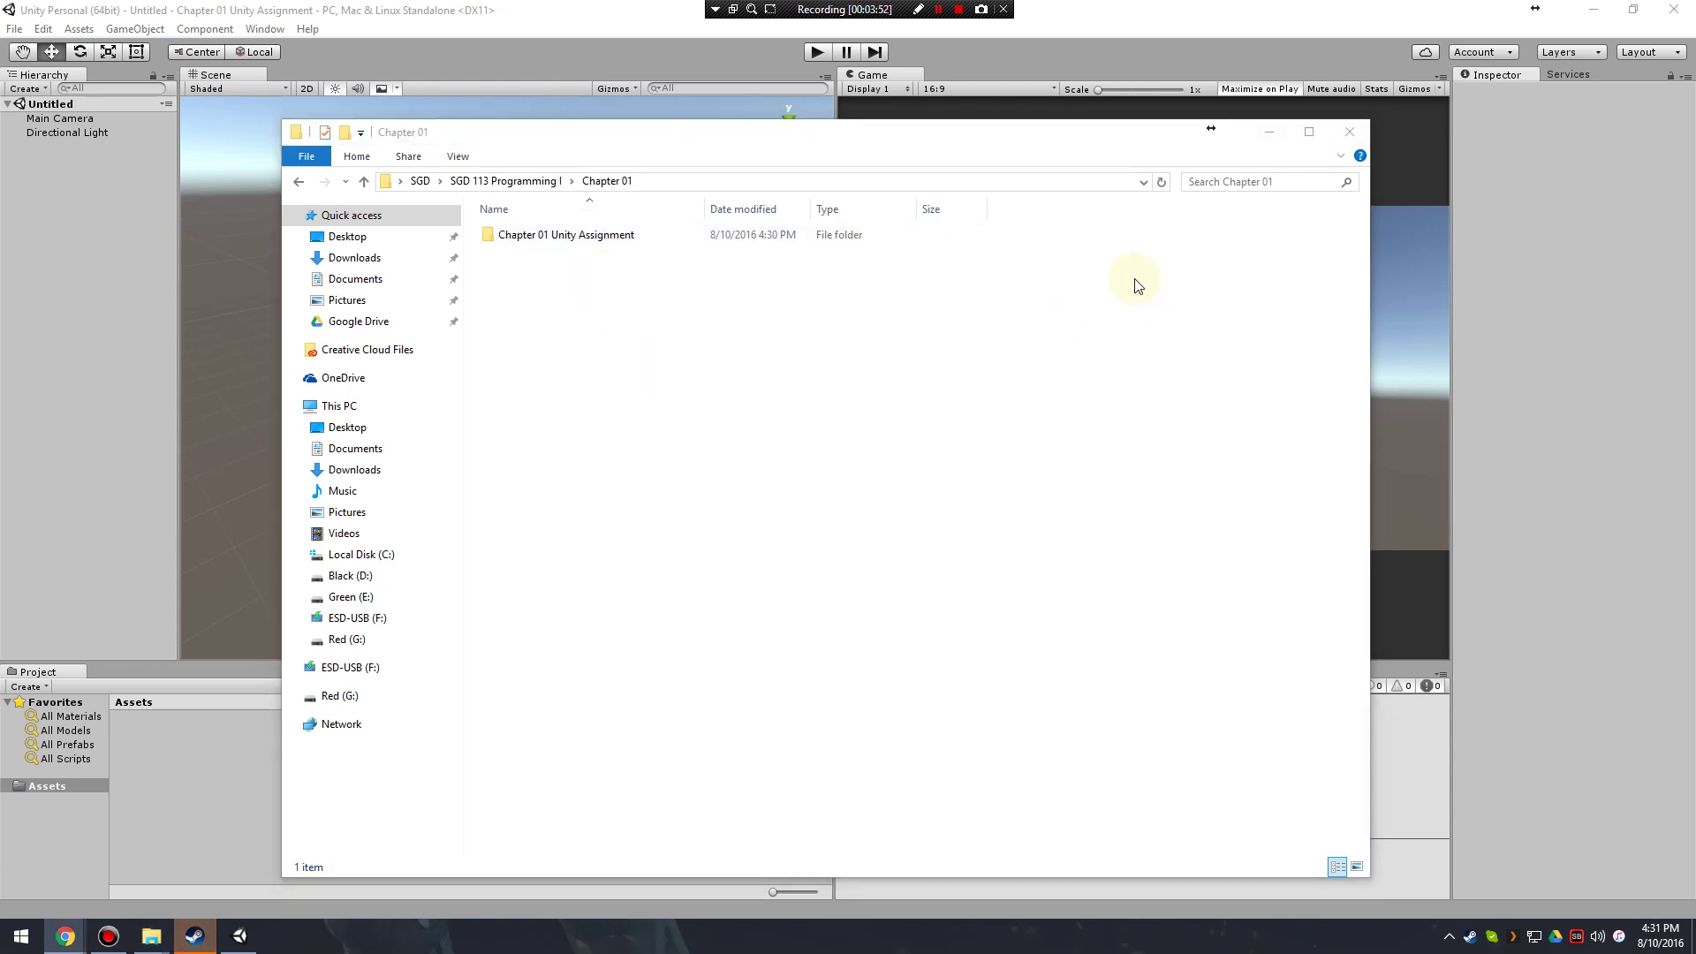
# Back in Unity, create a folder named New Folder in Assets.
pyautogui.click(1269, 131)
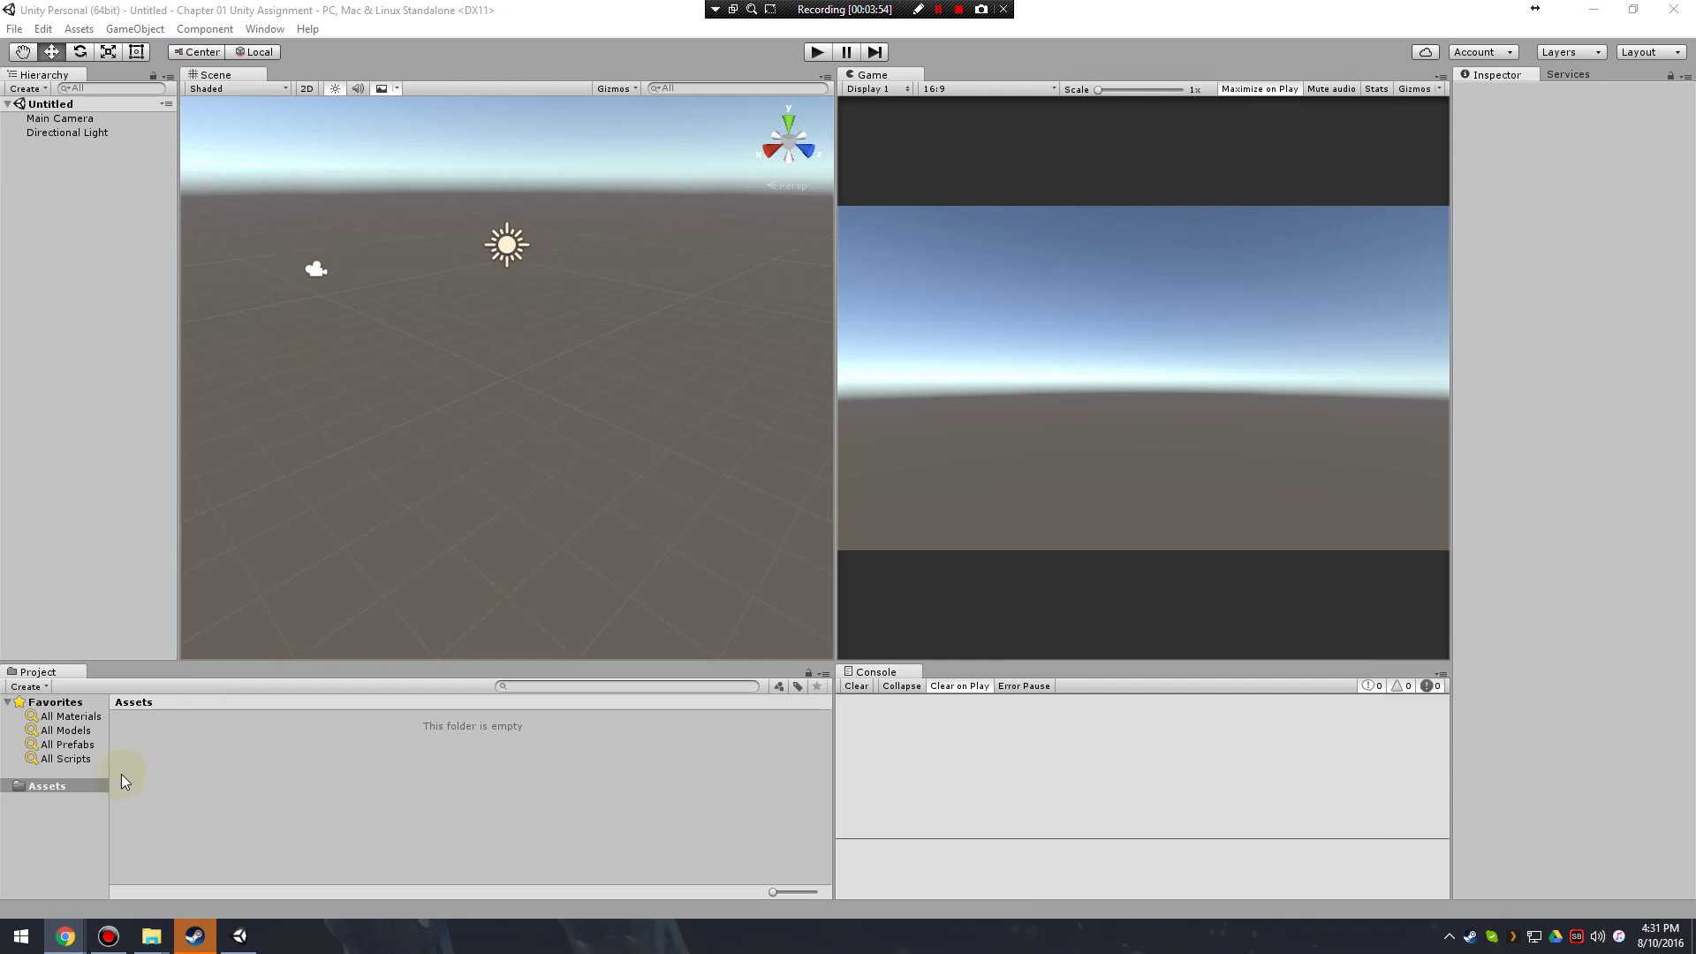
pyautogui.click(226, 760)
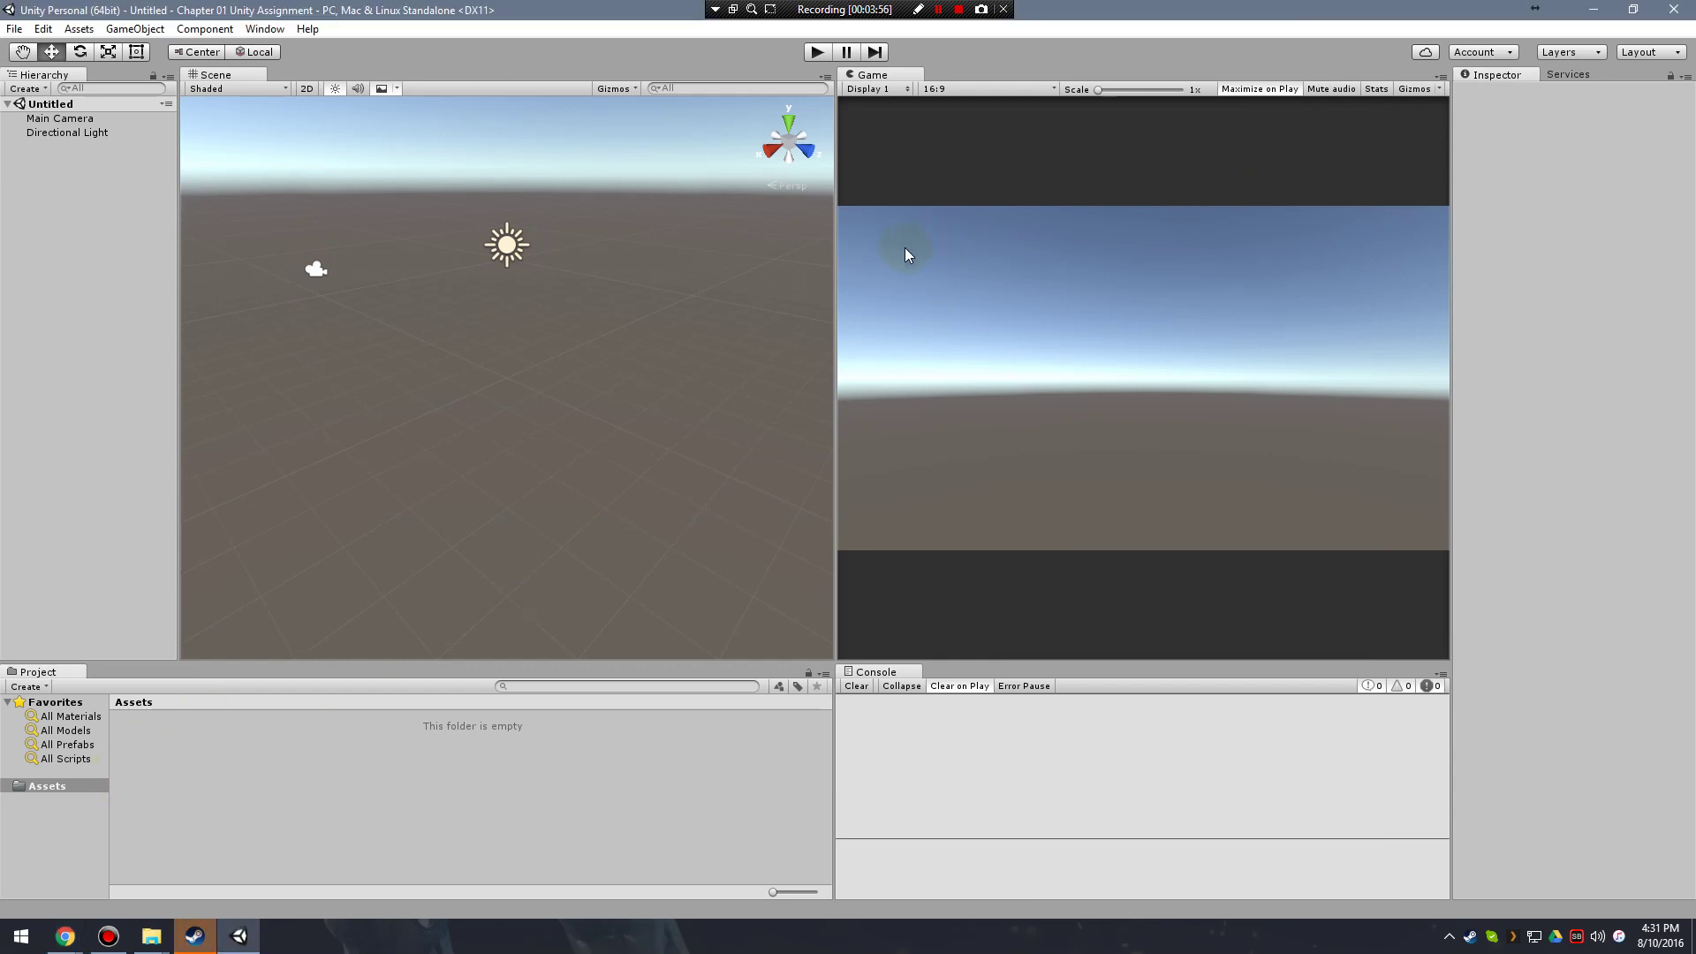
pyautogui.moveTo(836, 285); pyautogui.dragTo(838, 296)
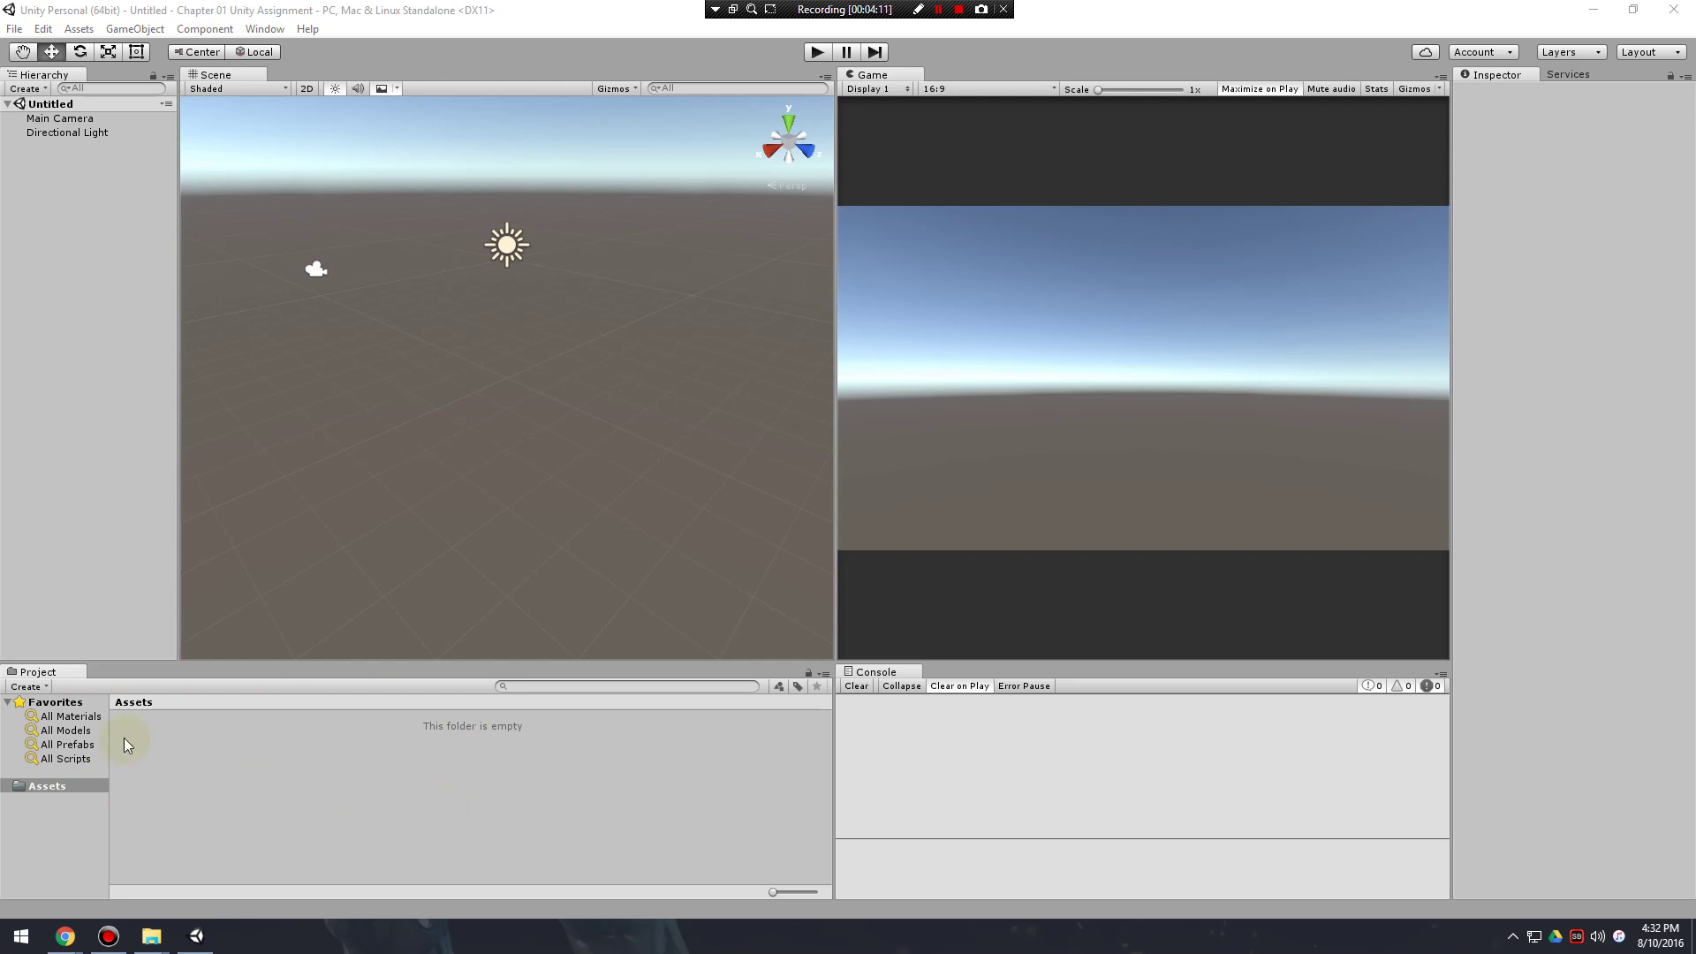
pyautogui.rightClick(170, 772)
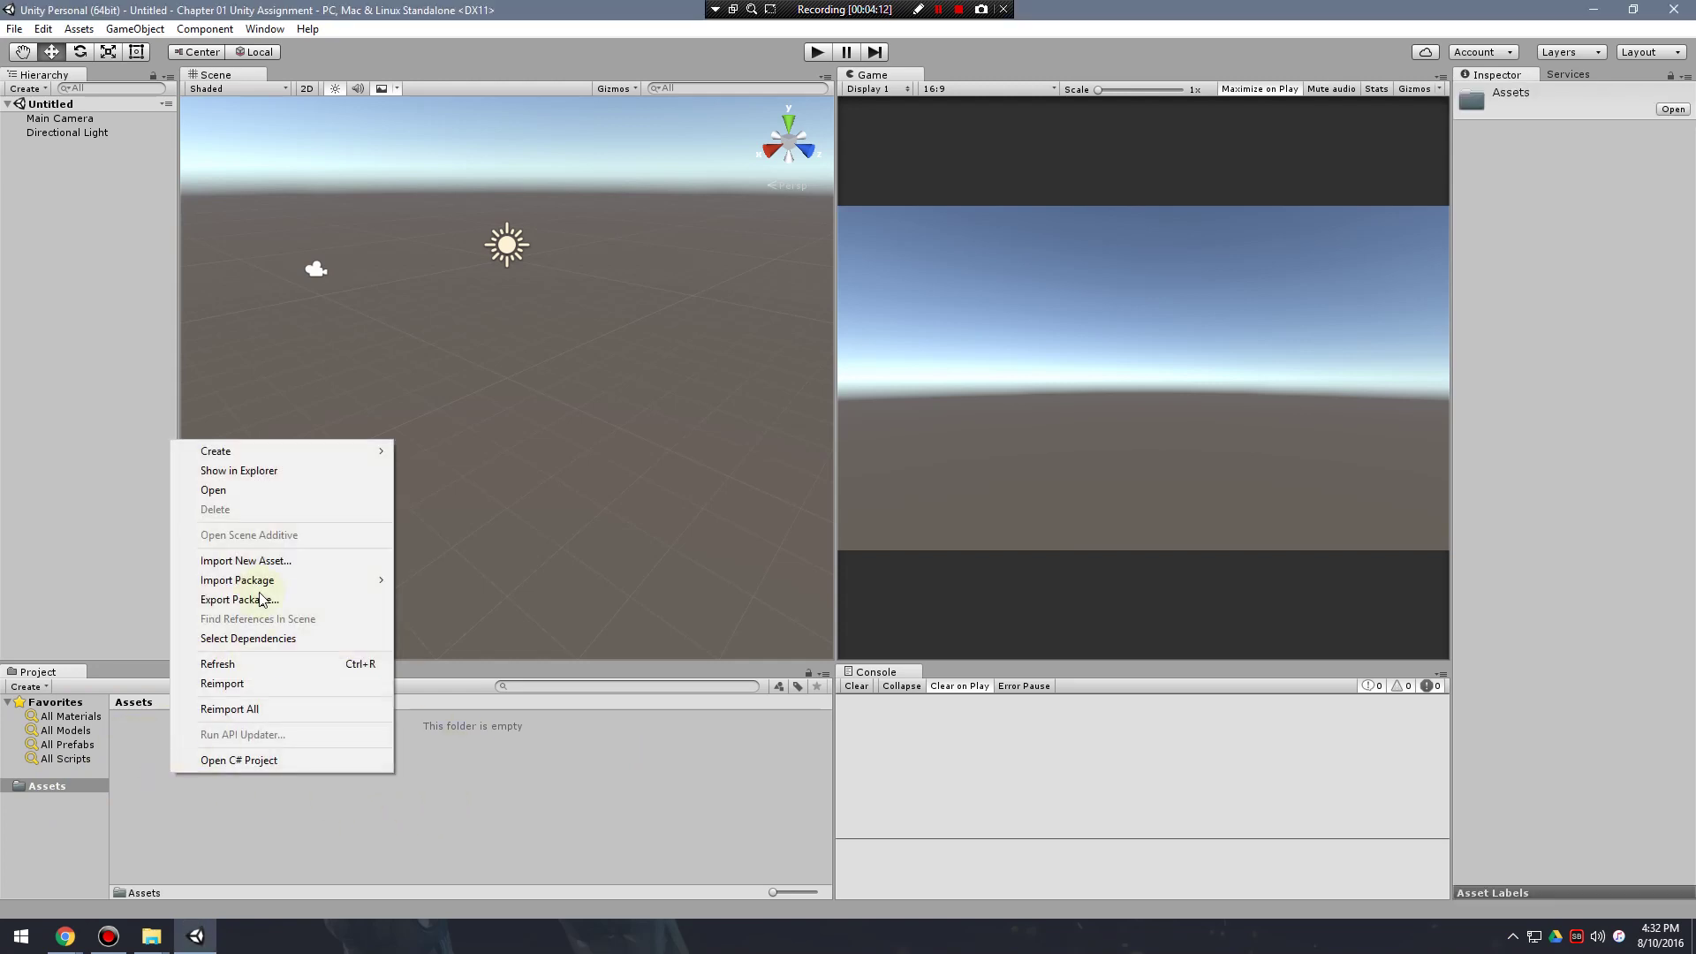
pyautogui.moveTo(236, 451)
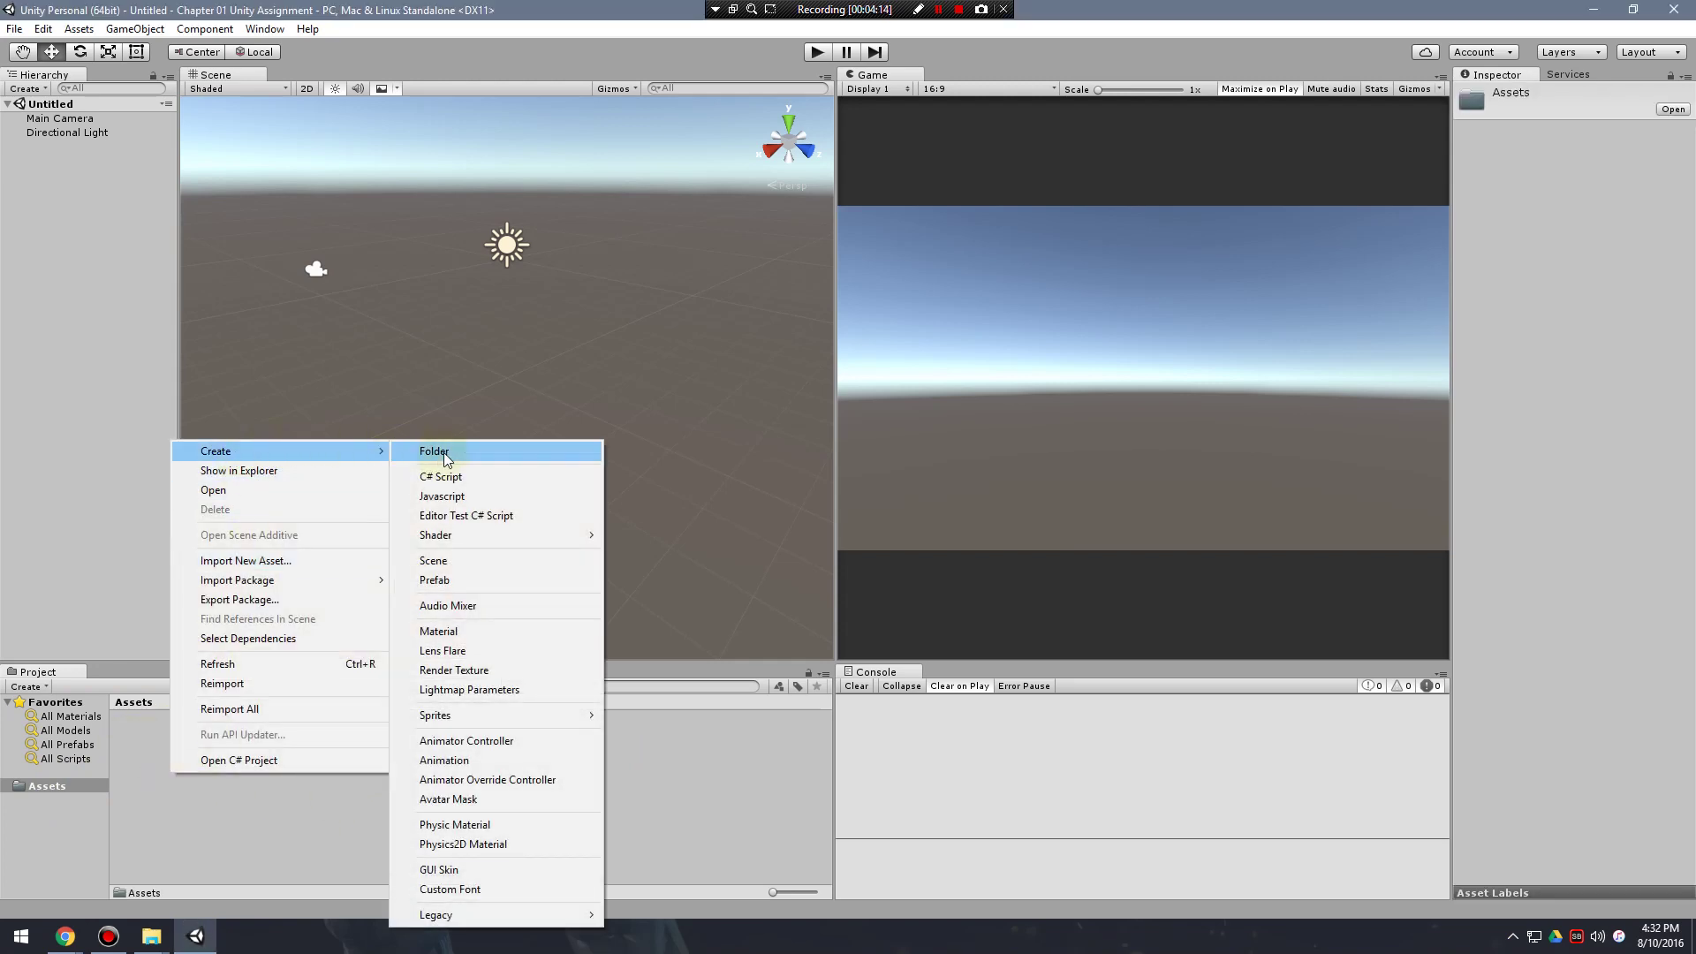
pyautogui.click(443, 451)
pyautogui.click(170, 811)
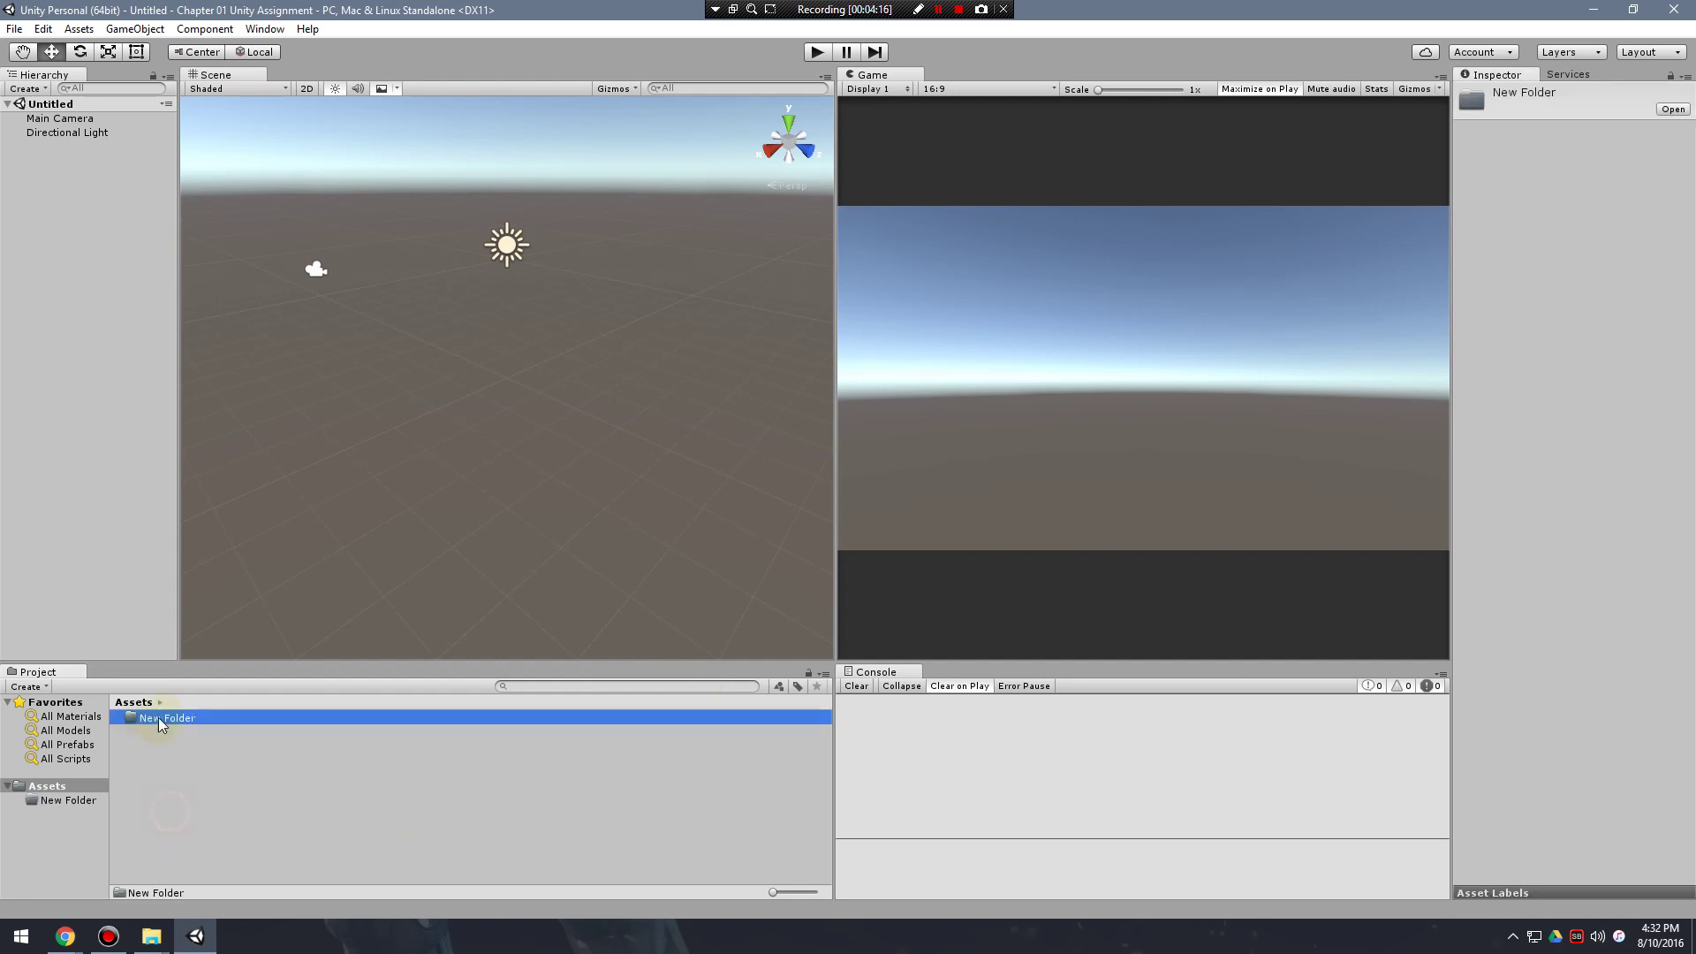
pyautogui.click(215, 780)
pyautogui.click(167, 715)
pyautogui.click(221, 800)
pyautogui.click(169, 719)
# Duplicate New Folder with Ctrl+D to make New Folder 1 through 7.
pyautogui.hotkey('ctrl', 'd')
pyautogui.hotkey('ctrl', 'd')
pyautogui.hotkey('ctrl', 'd')
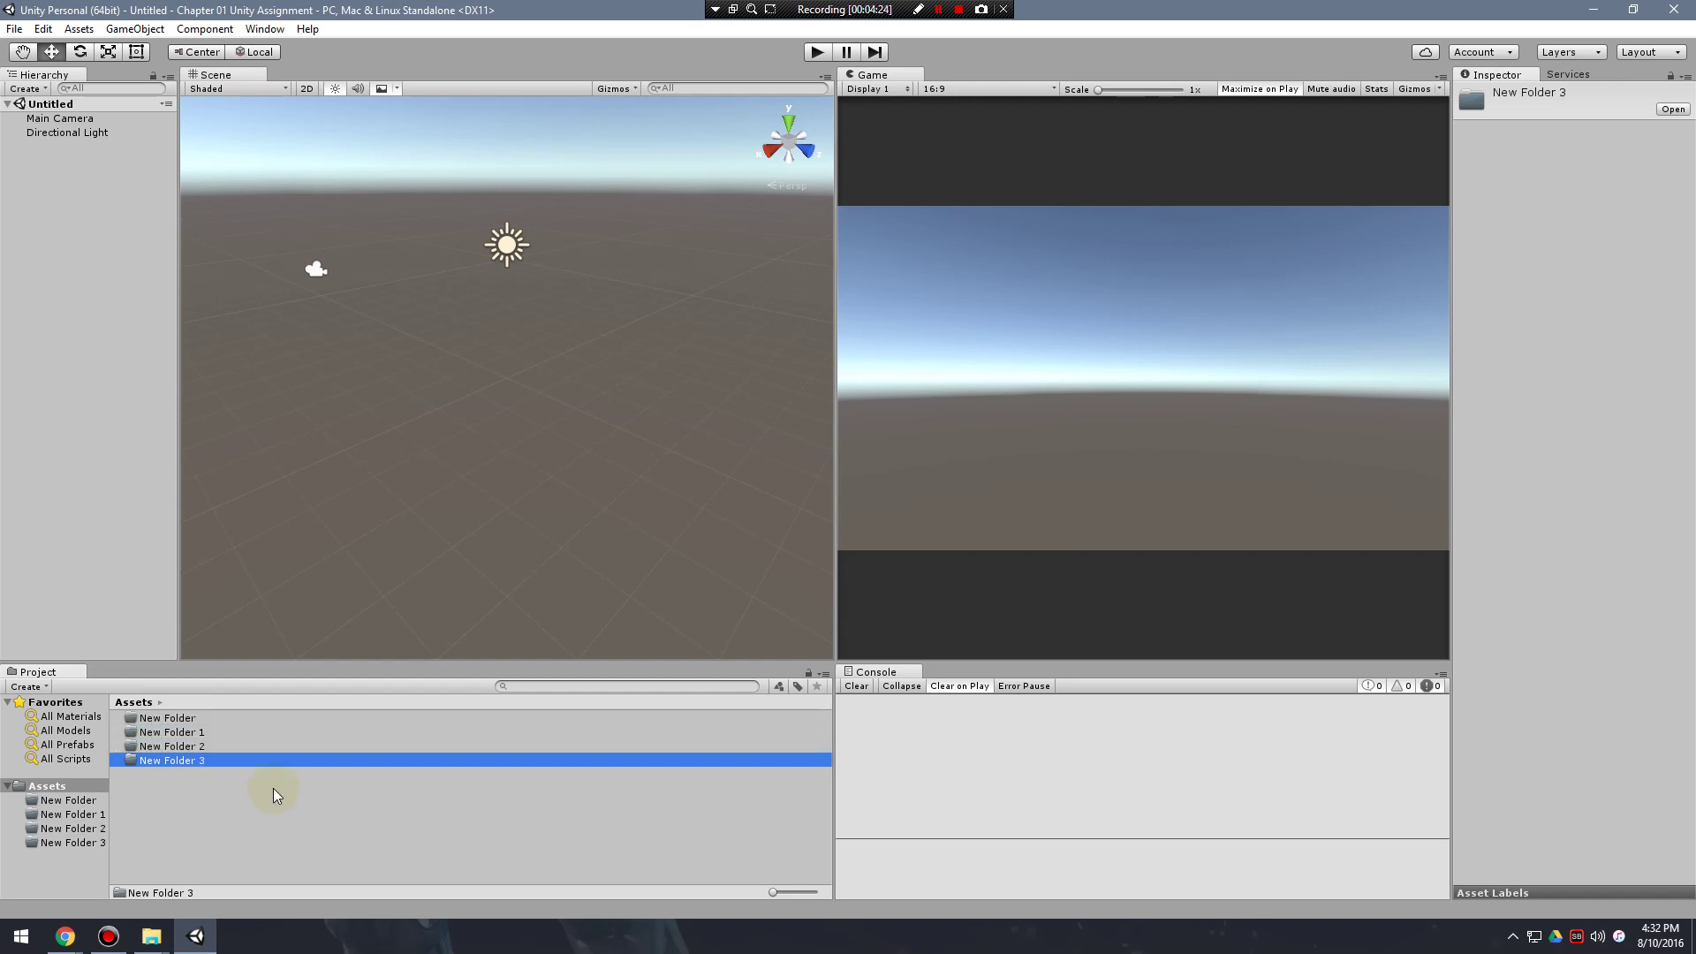
pyautogui.hotkey('ctrl', 'd')
pyautogui.hotkey('ctrl', 'd')
pyautogui.hotkey('ctrl', 'd')
pyautogui.hotkey('ctrl', 'd')
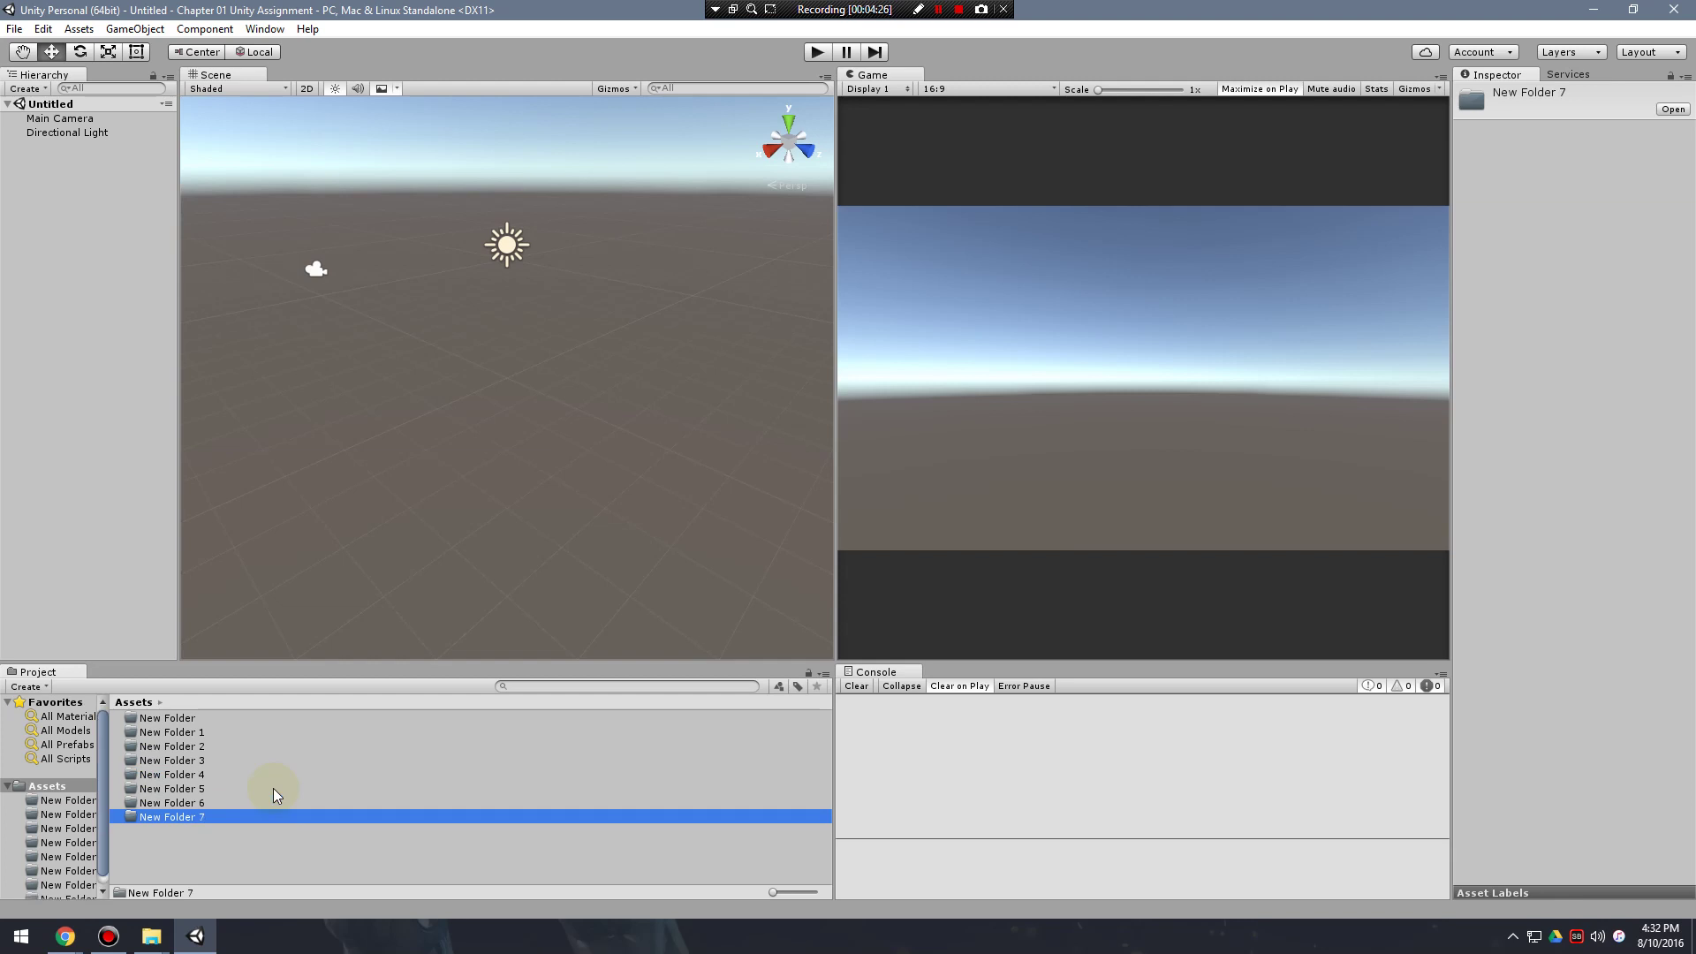
pyautogui.click(279, 719)
pyautogui.click(303, 720)
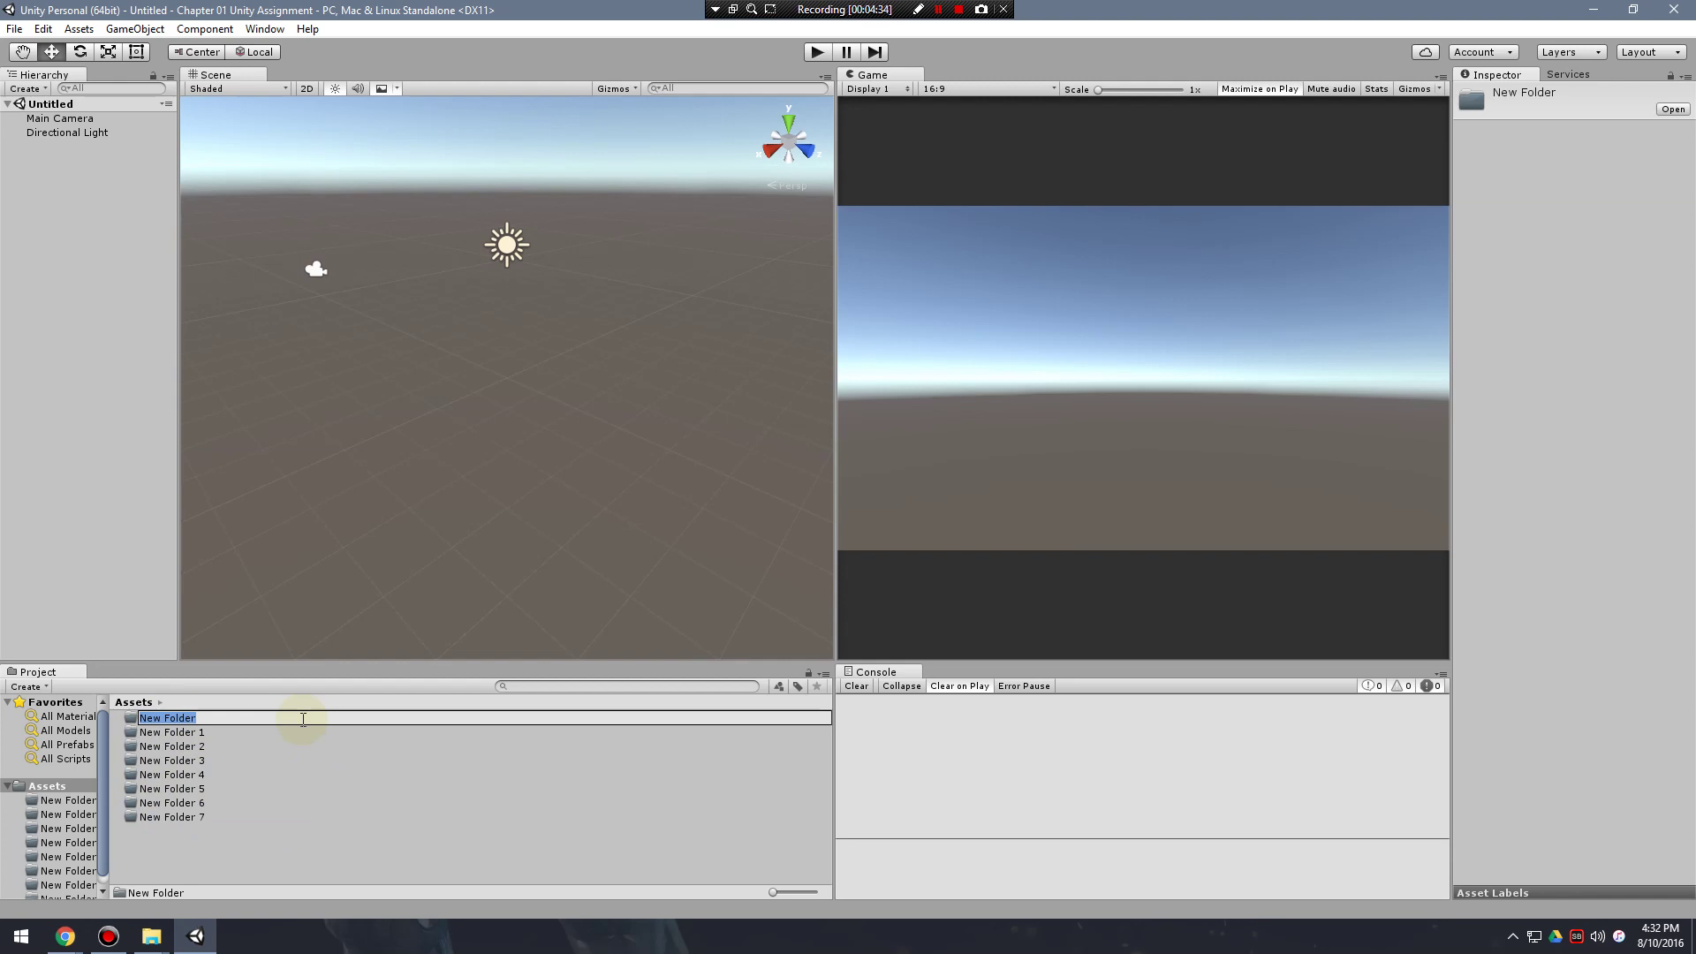
# Rename New Folder to Materials and New Folder 1 to Meshes.
pyautogui.write('Materials')
pyautogui.press('Return')
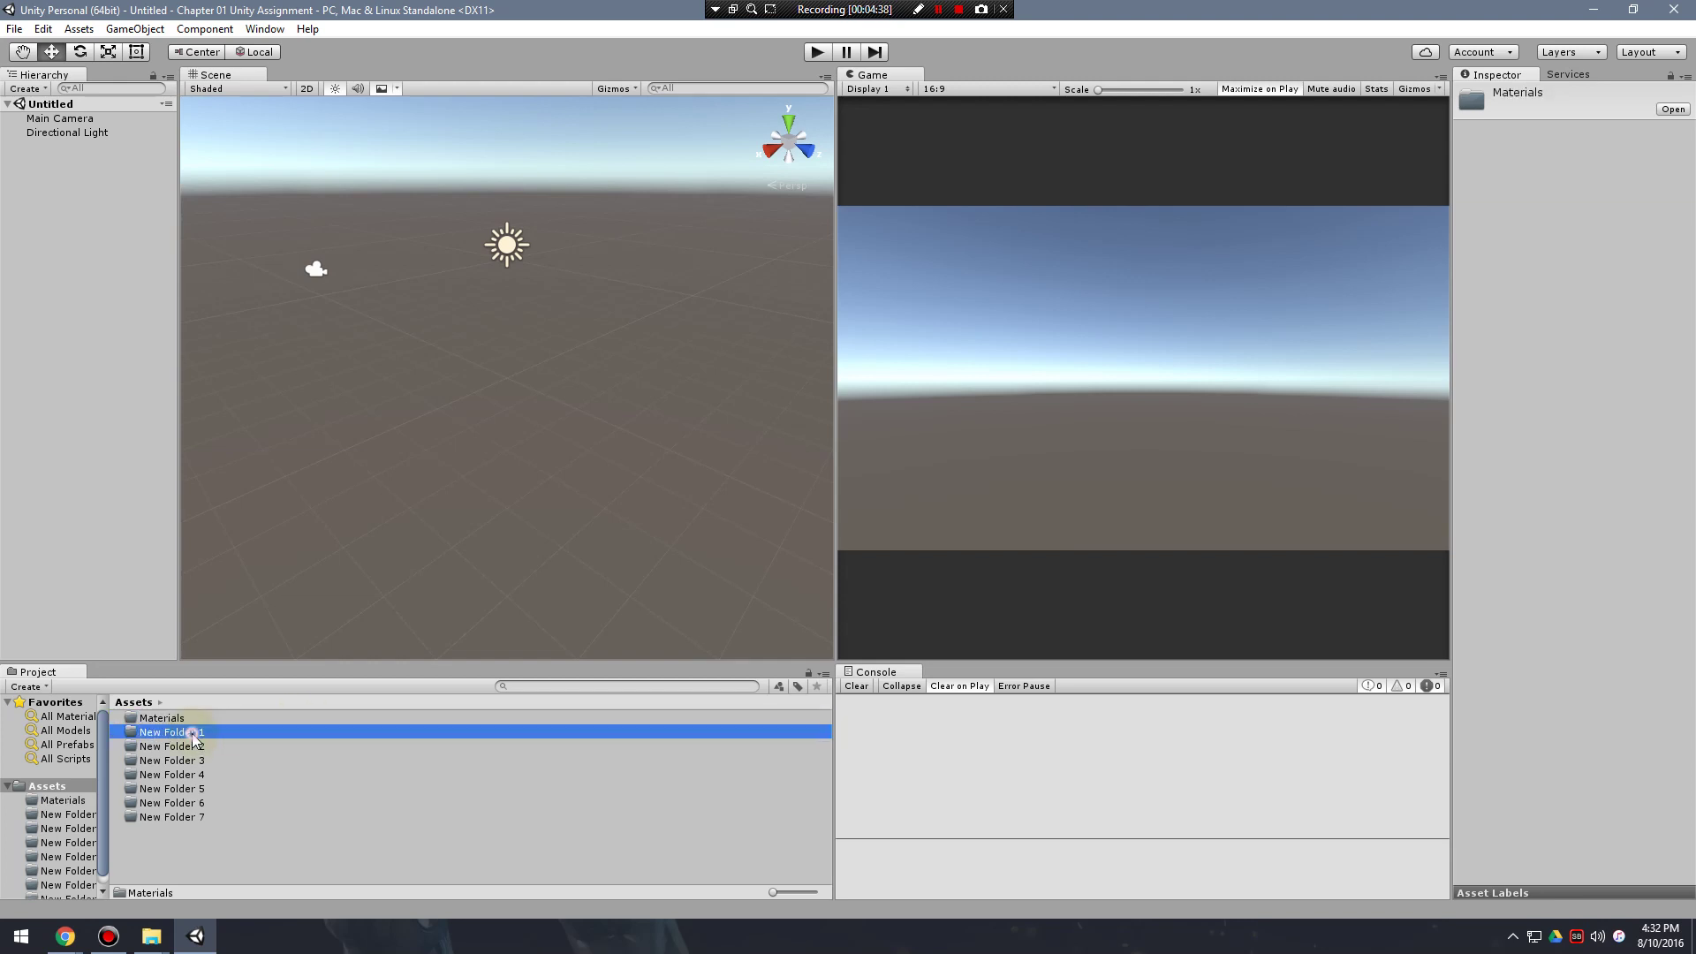
pyautogui.doubleClick(220, 736)
pyautogui.click(64, 801)
pyautogui.click(66, 813)
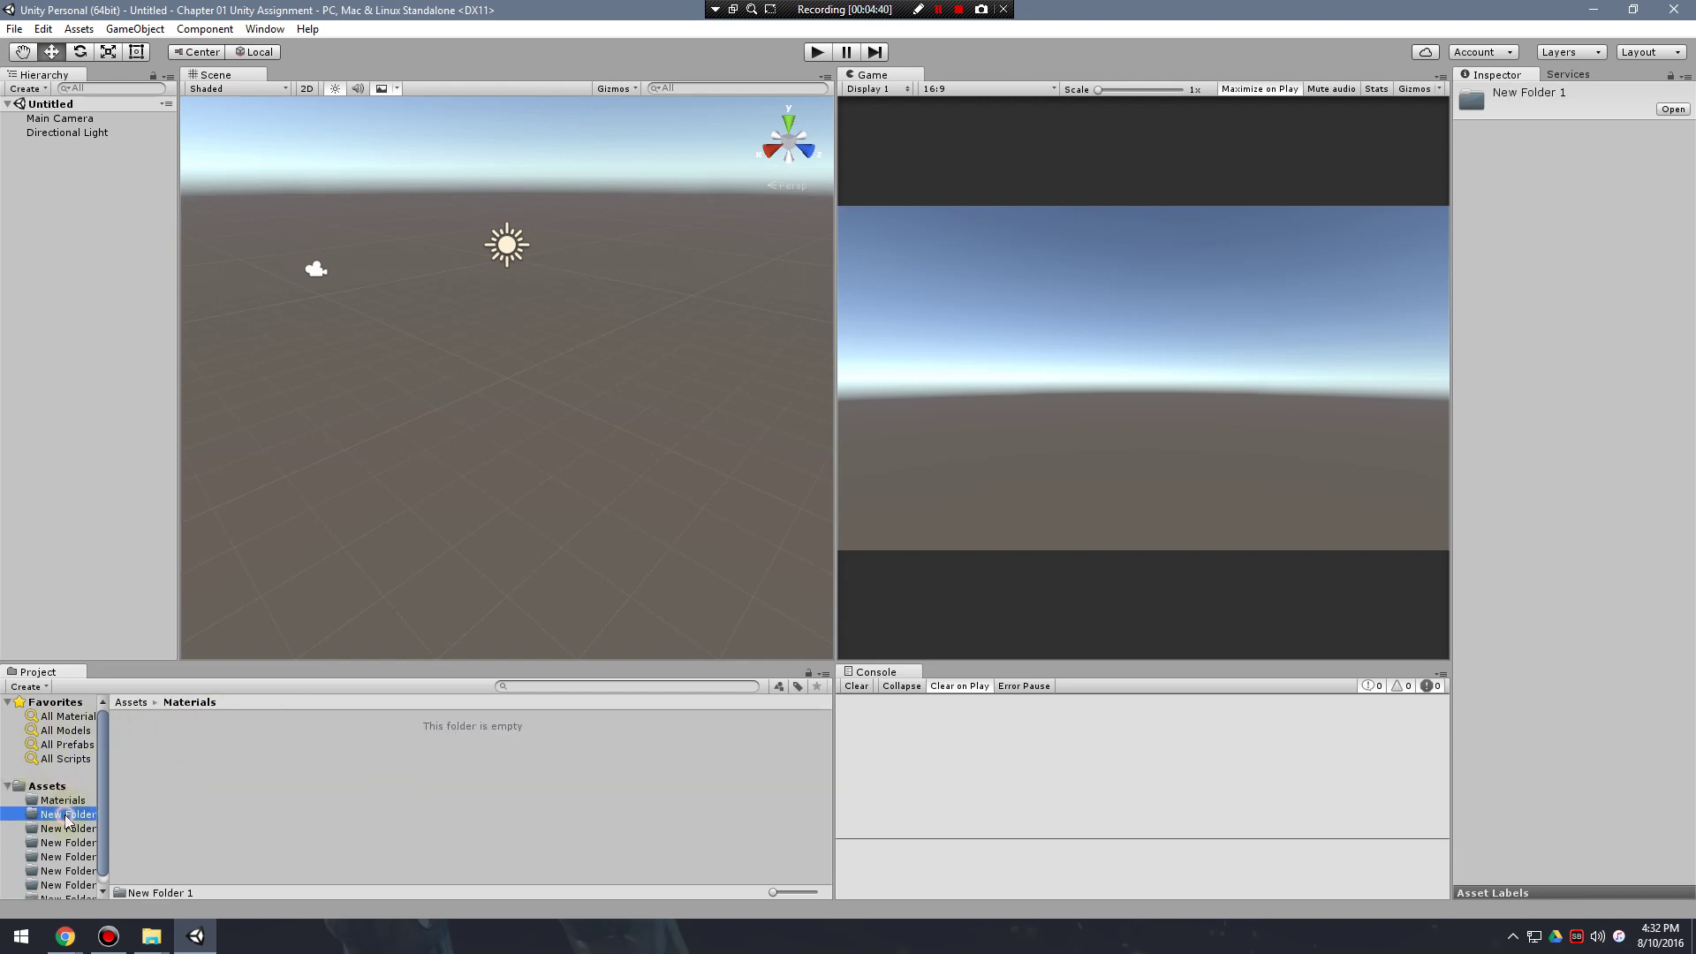
pyautogui.click(60, 786)
pyautogui.click(201, 731)
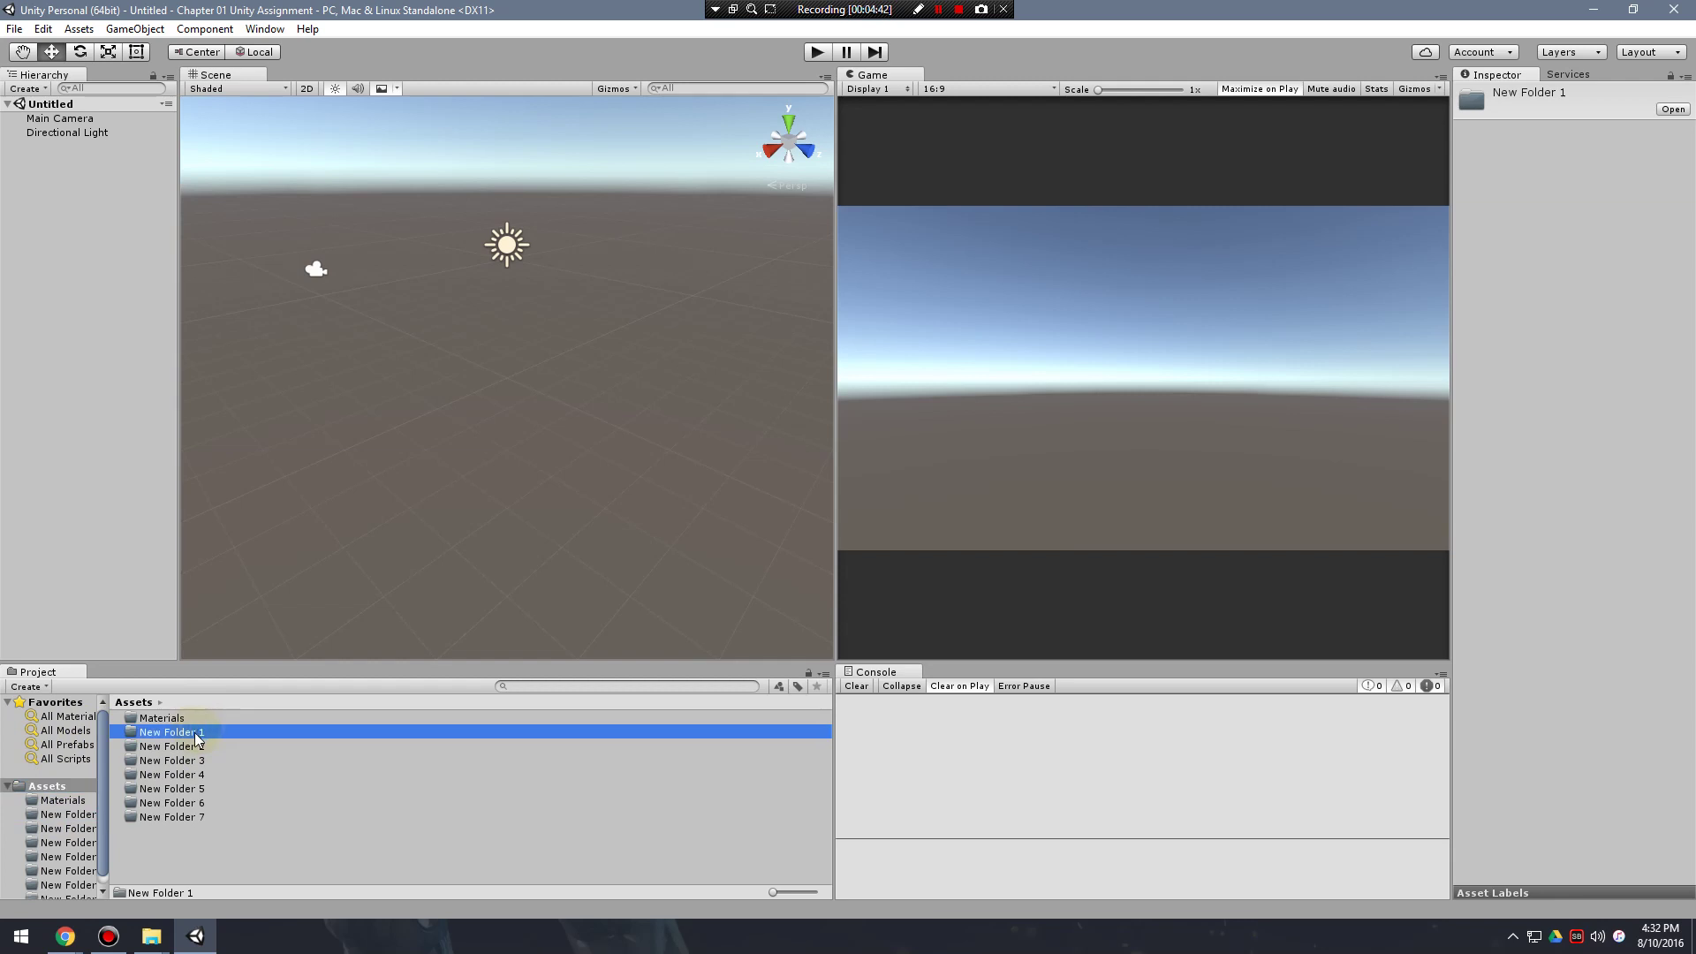
pyautogui.click(182, 733)
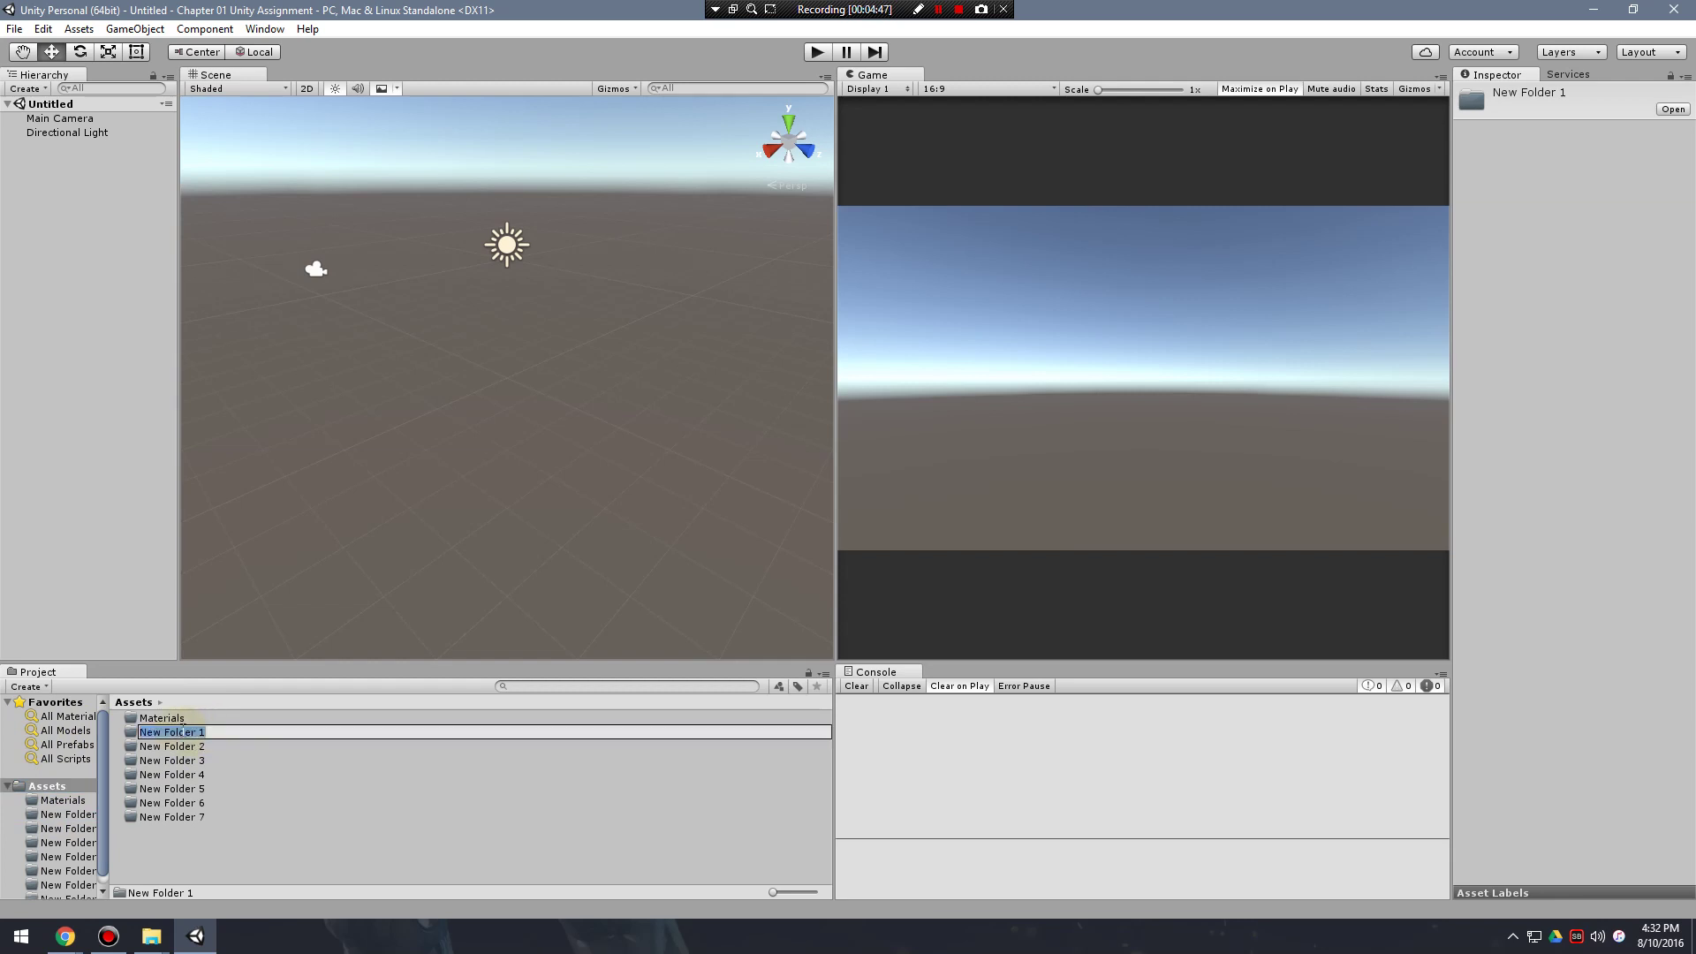
pyautogui.write('Meshes')
pyautogui.press('Return')
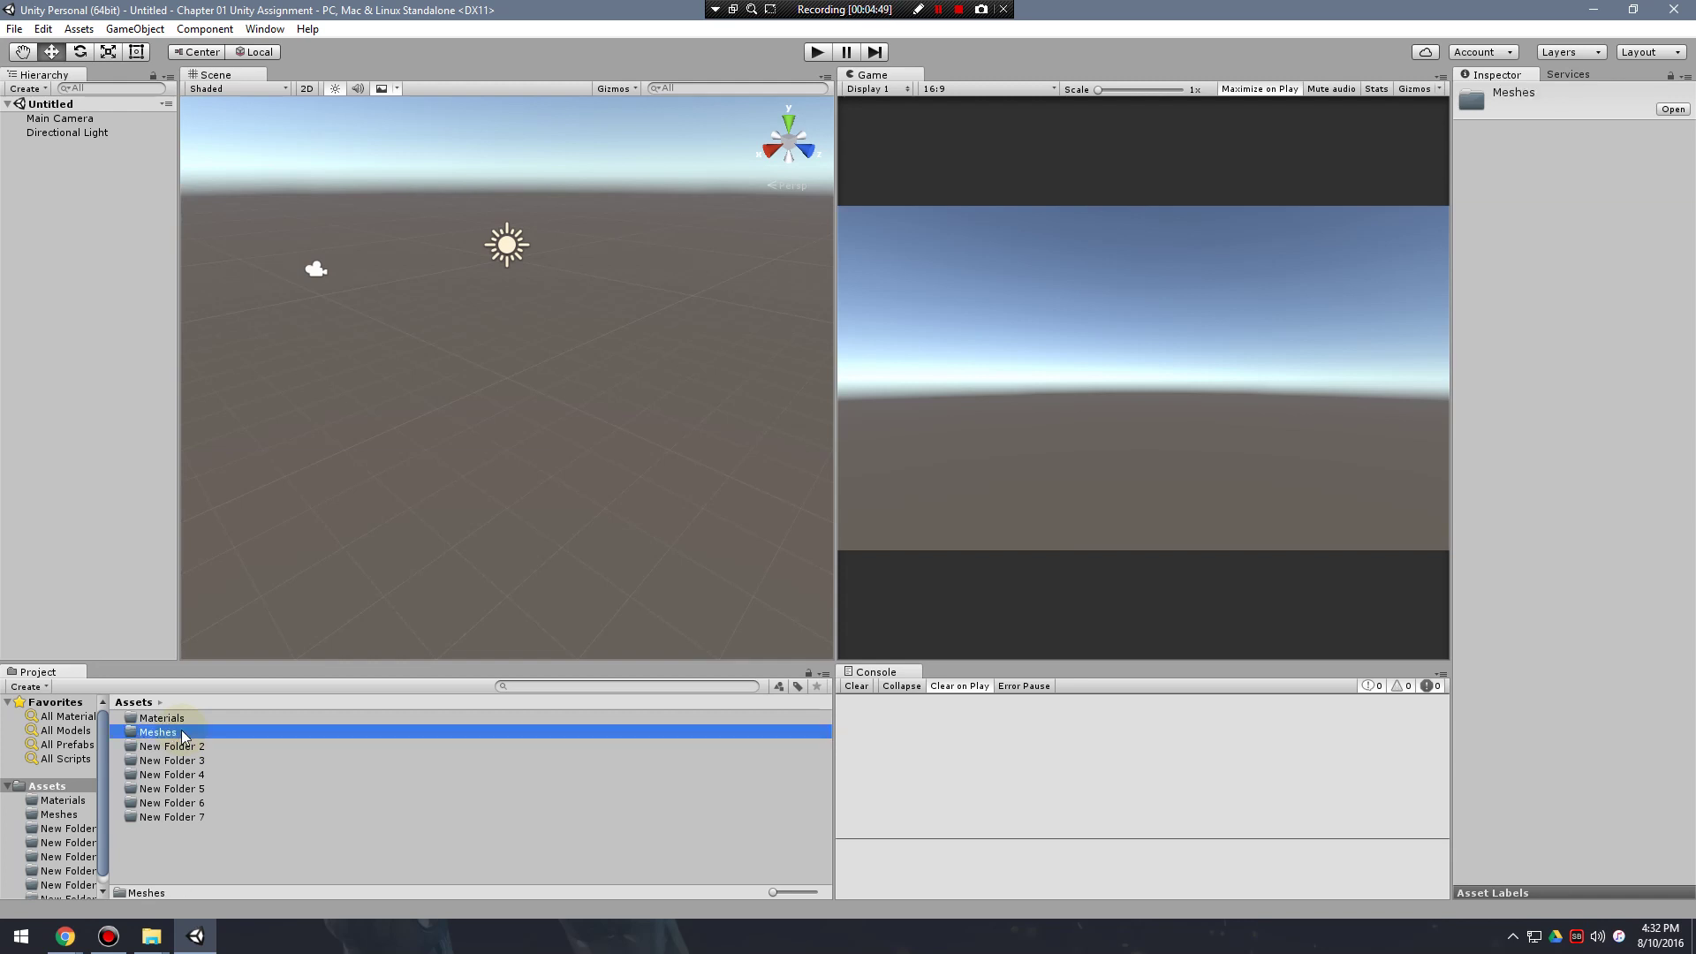
# Rename New Folder 2 to Prefabs and New Folder 3 to Prototypes.
pyautogui.click(185, 747)
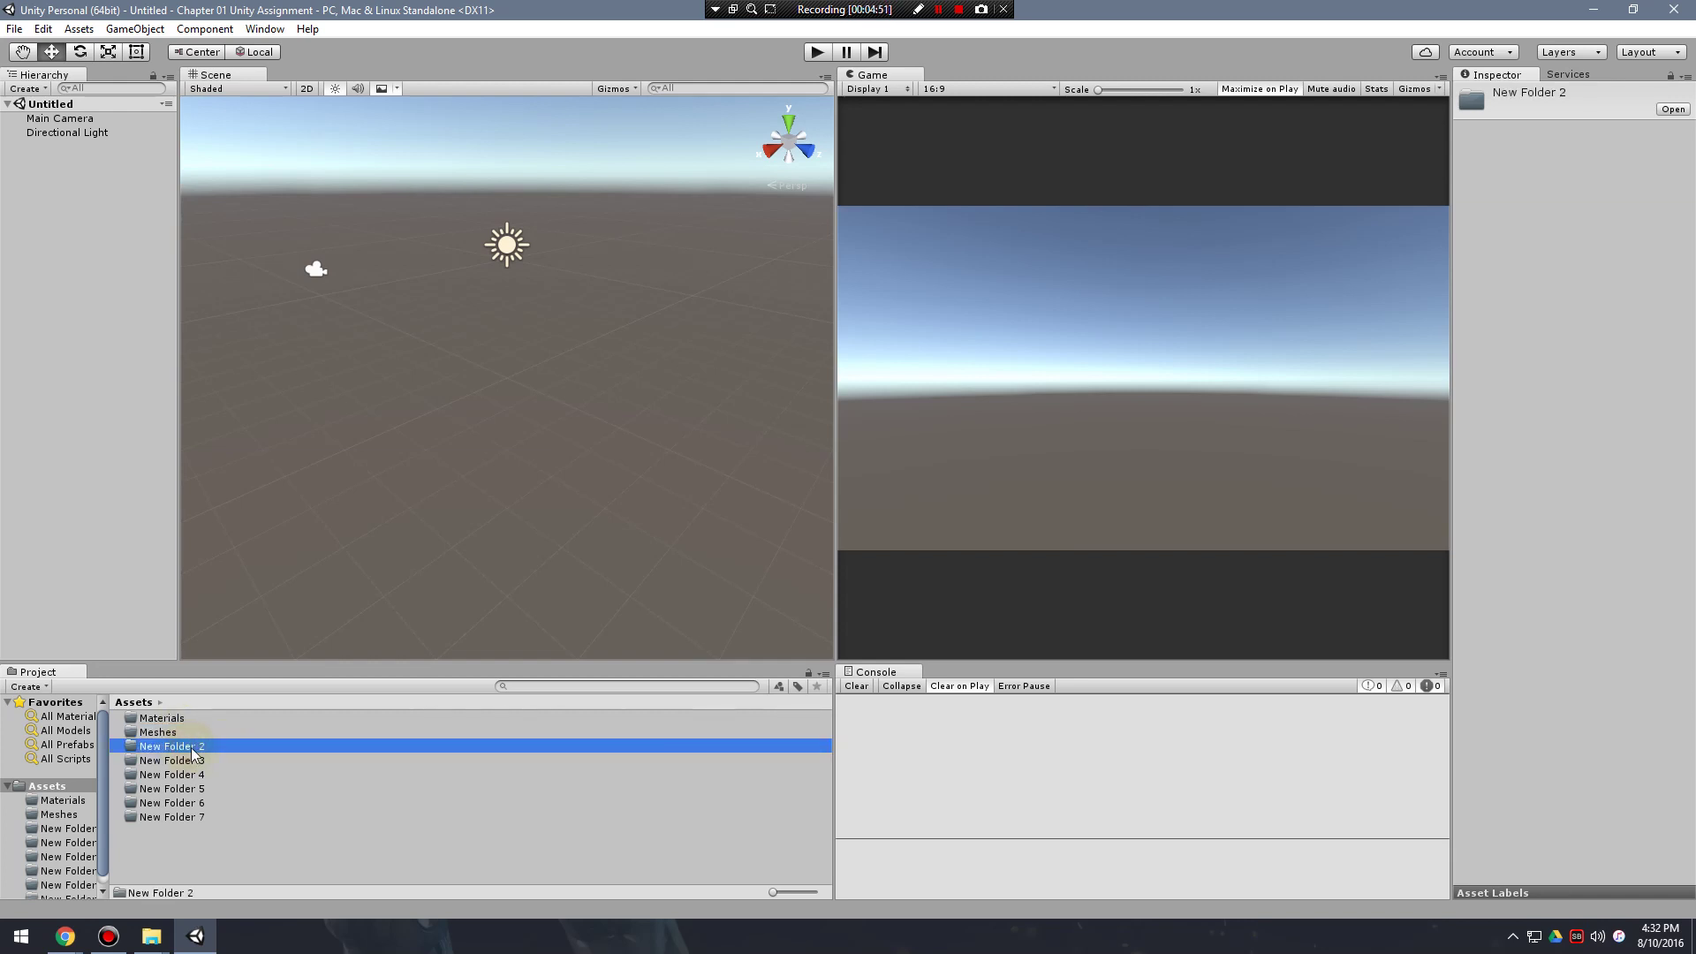
pyautogui.click(191, 747)
pyautogui.write('Prefabs')
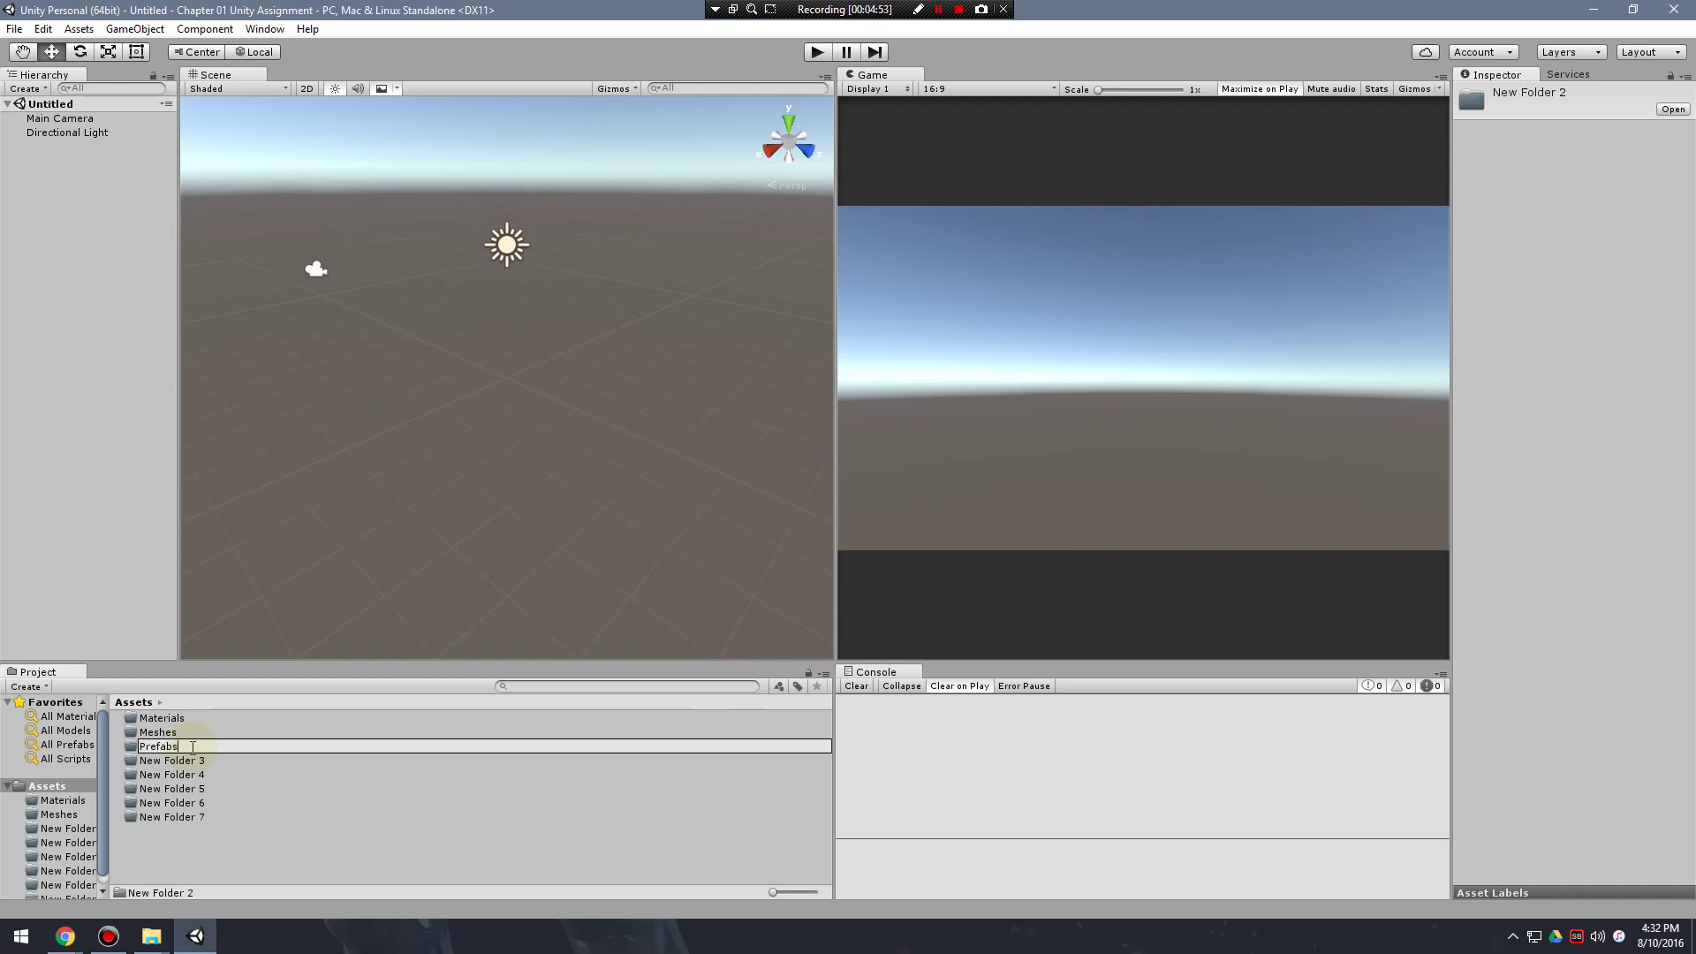
pyautogui.press('Return')
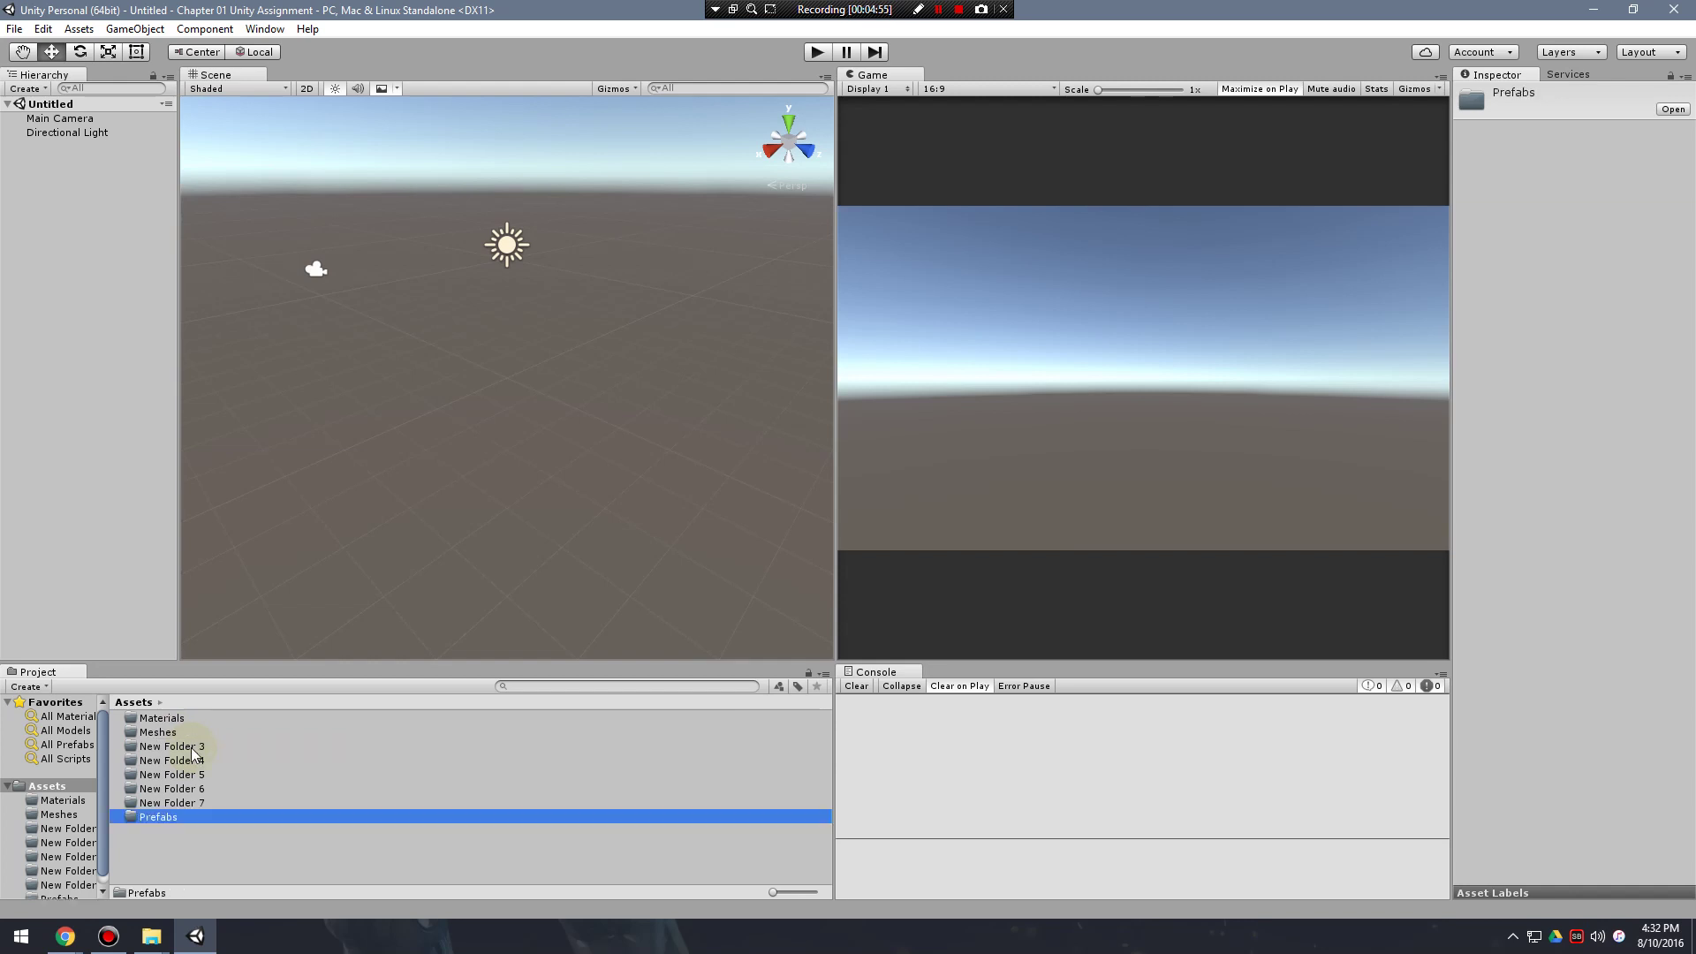
pyautogui.click(190, 747)
pyautogui.click(173, 751)
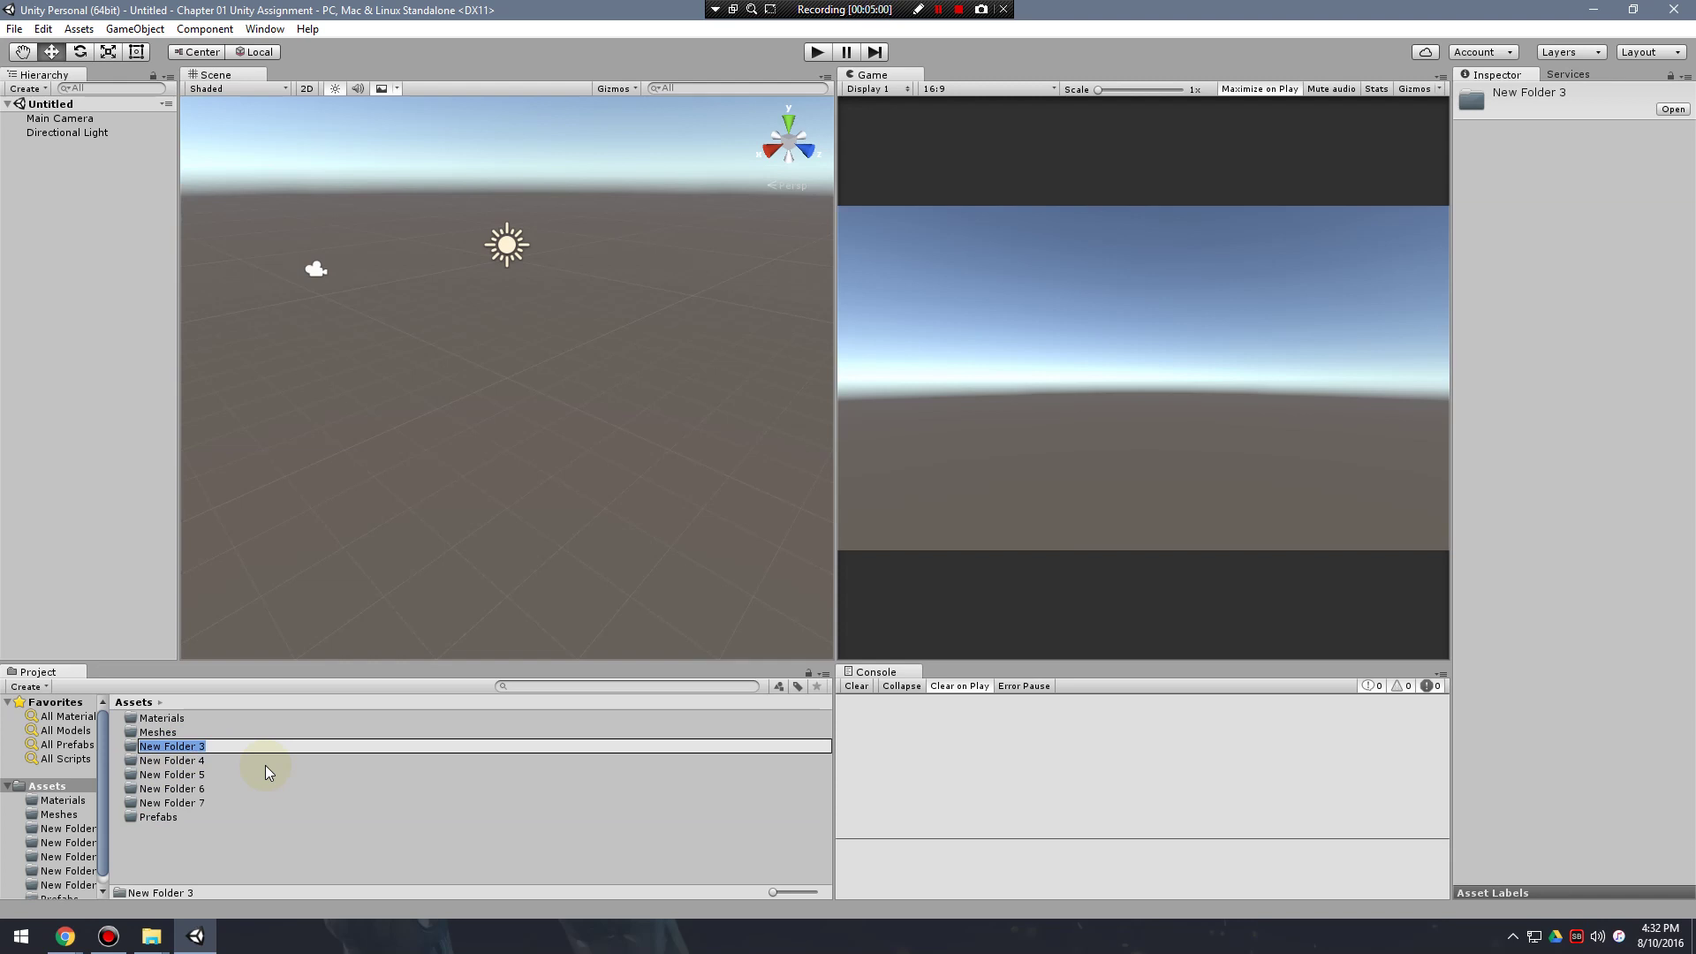
pyautogui.write('Prototypes')
pyautogui.press('Return')
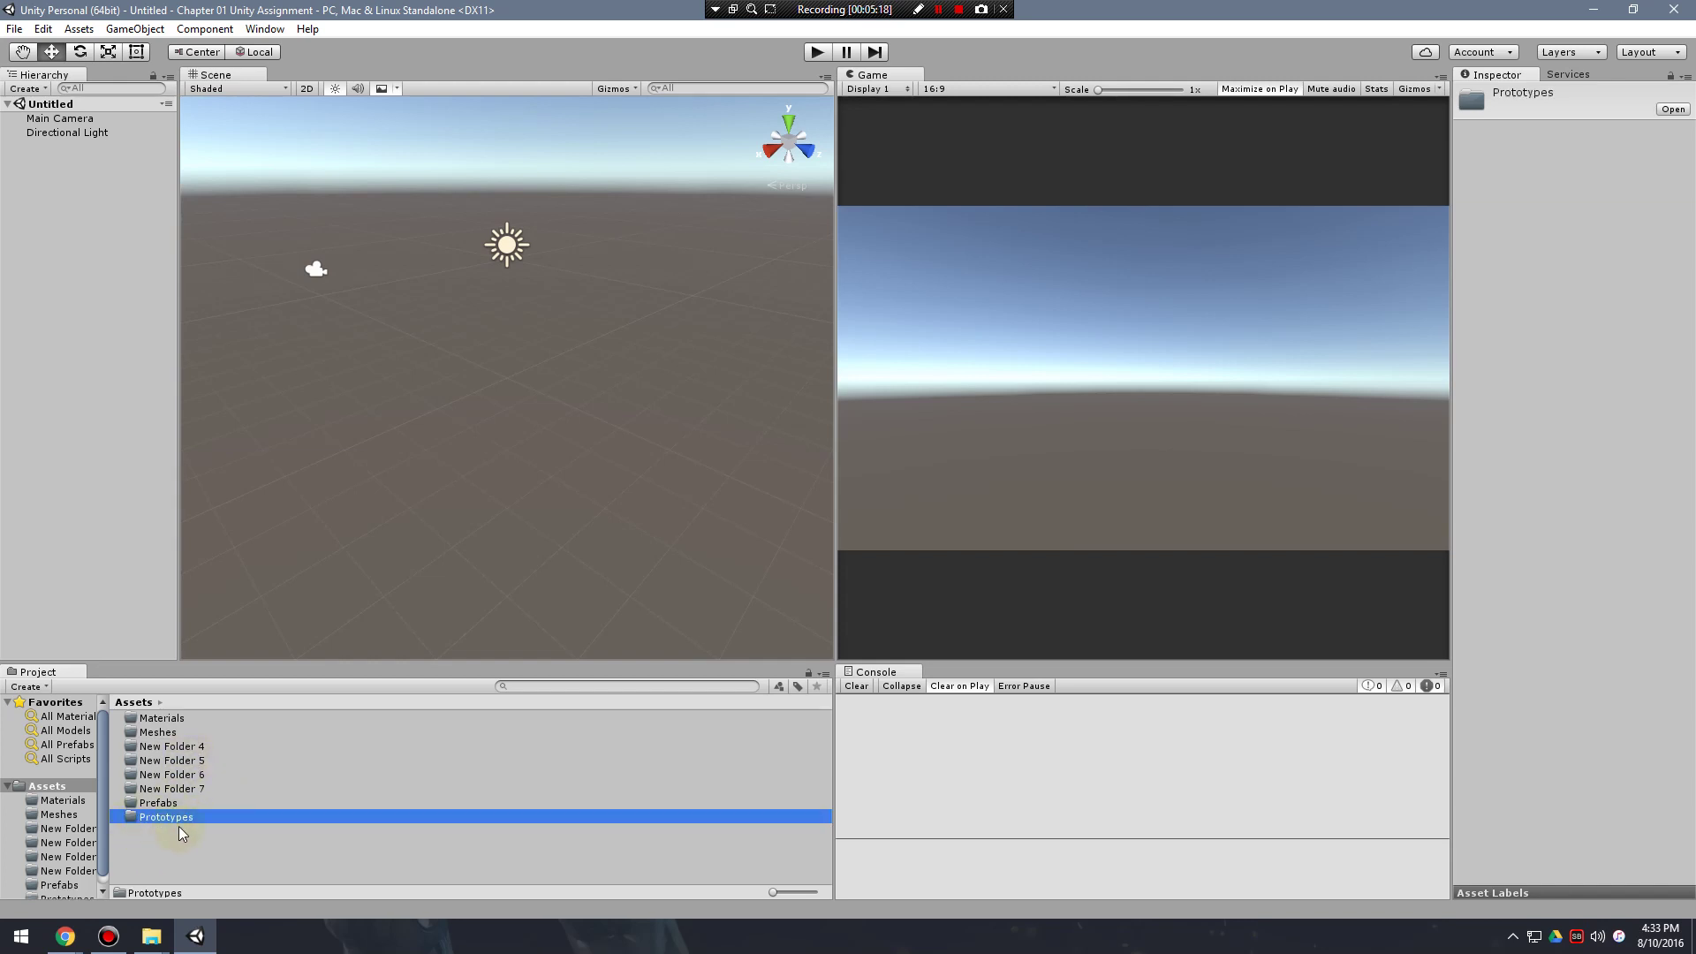
# Rename New Folder 4 and 5 to Scenes and Scripts.
pyautogui.click(194, 747)
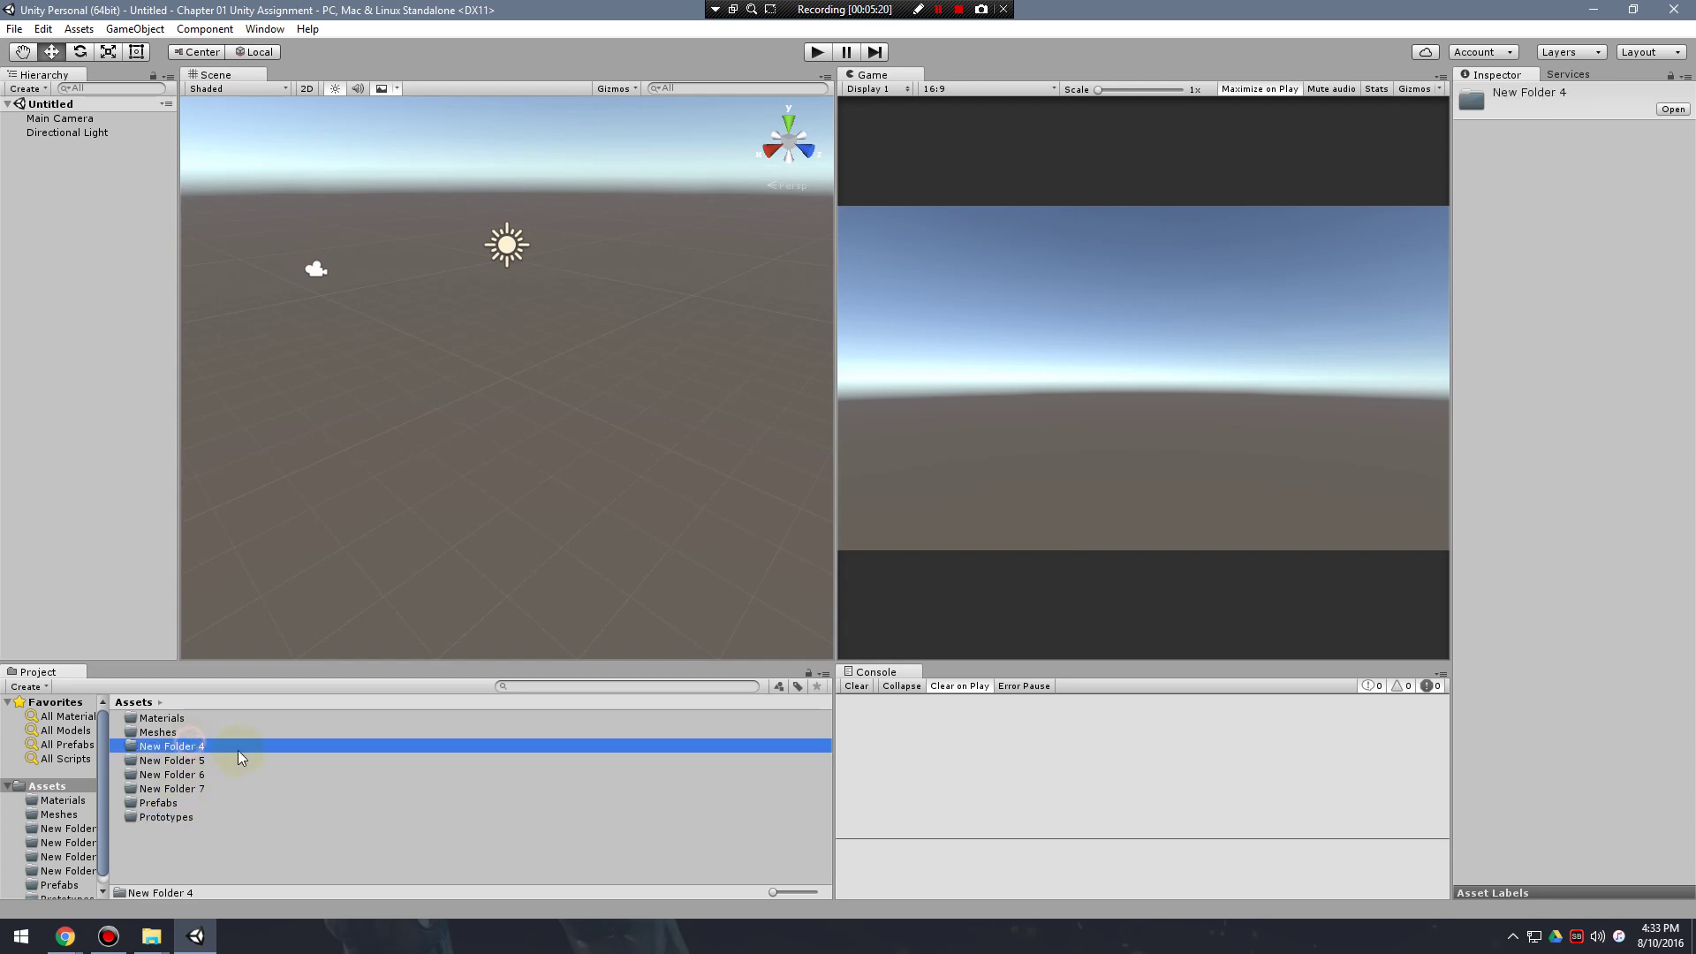
pyautogui.press('F2')
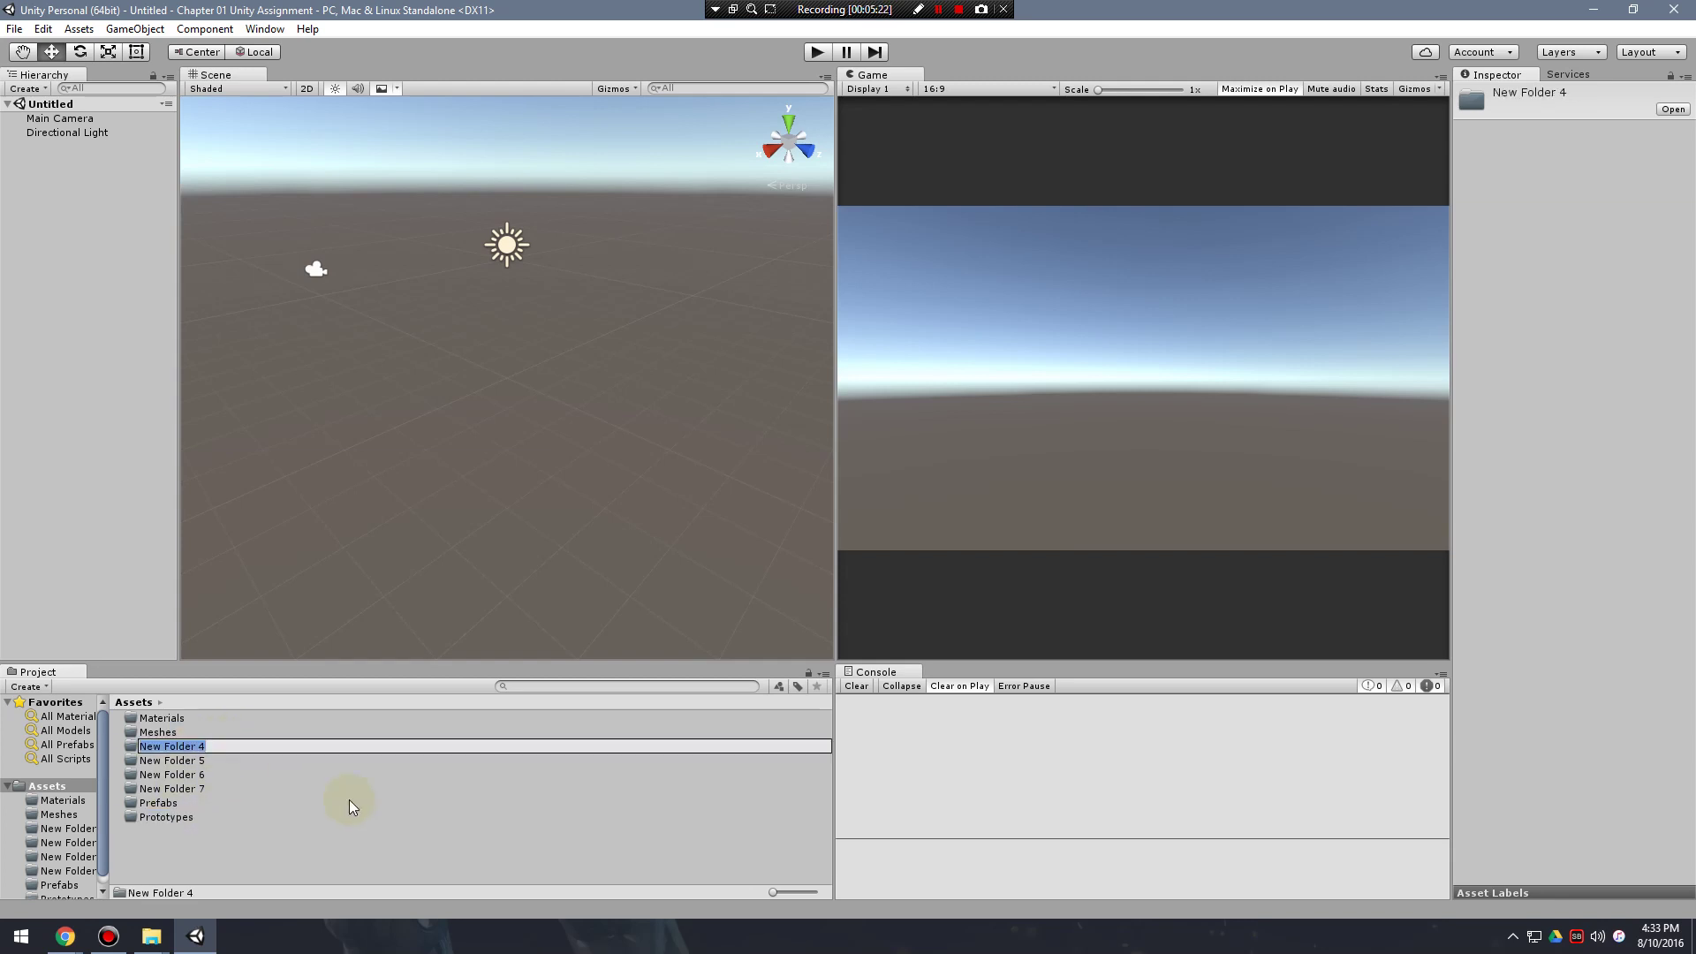
pyautogui.write('Scenes')
pyautogui.press('Return')
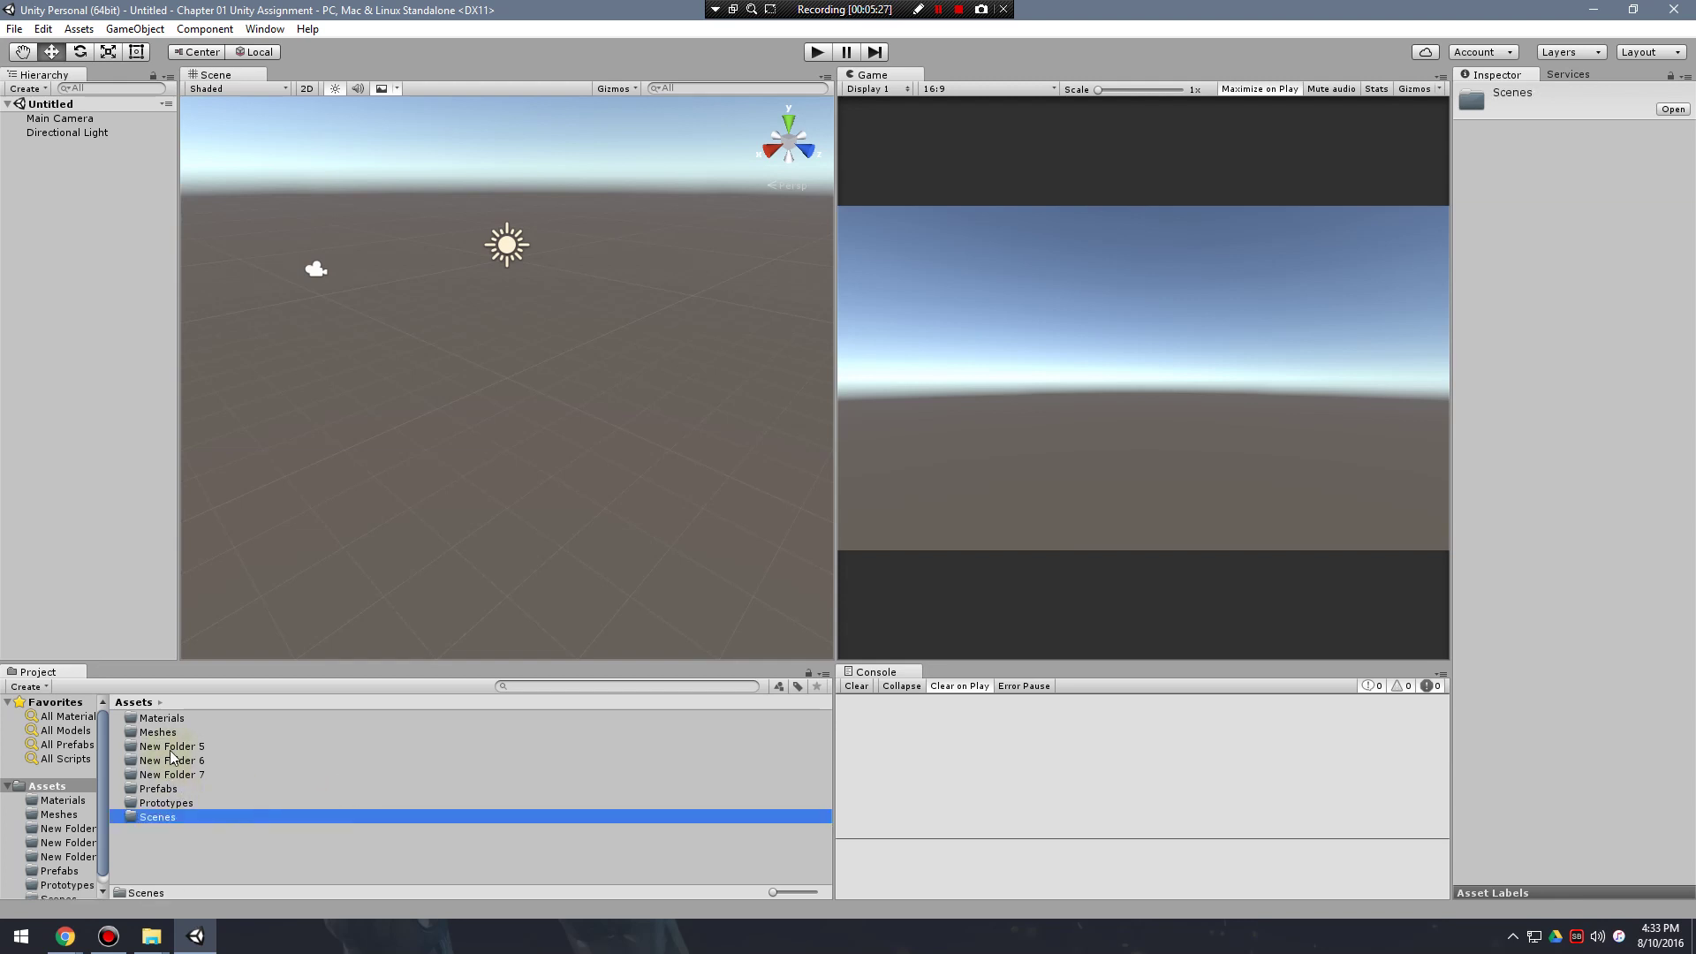
pyautogui.click(203, 745)
pyautogui.press('F2')
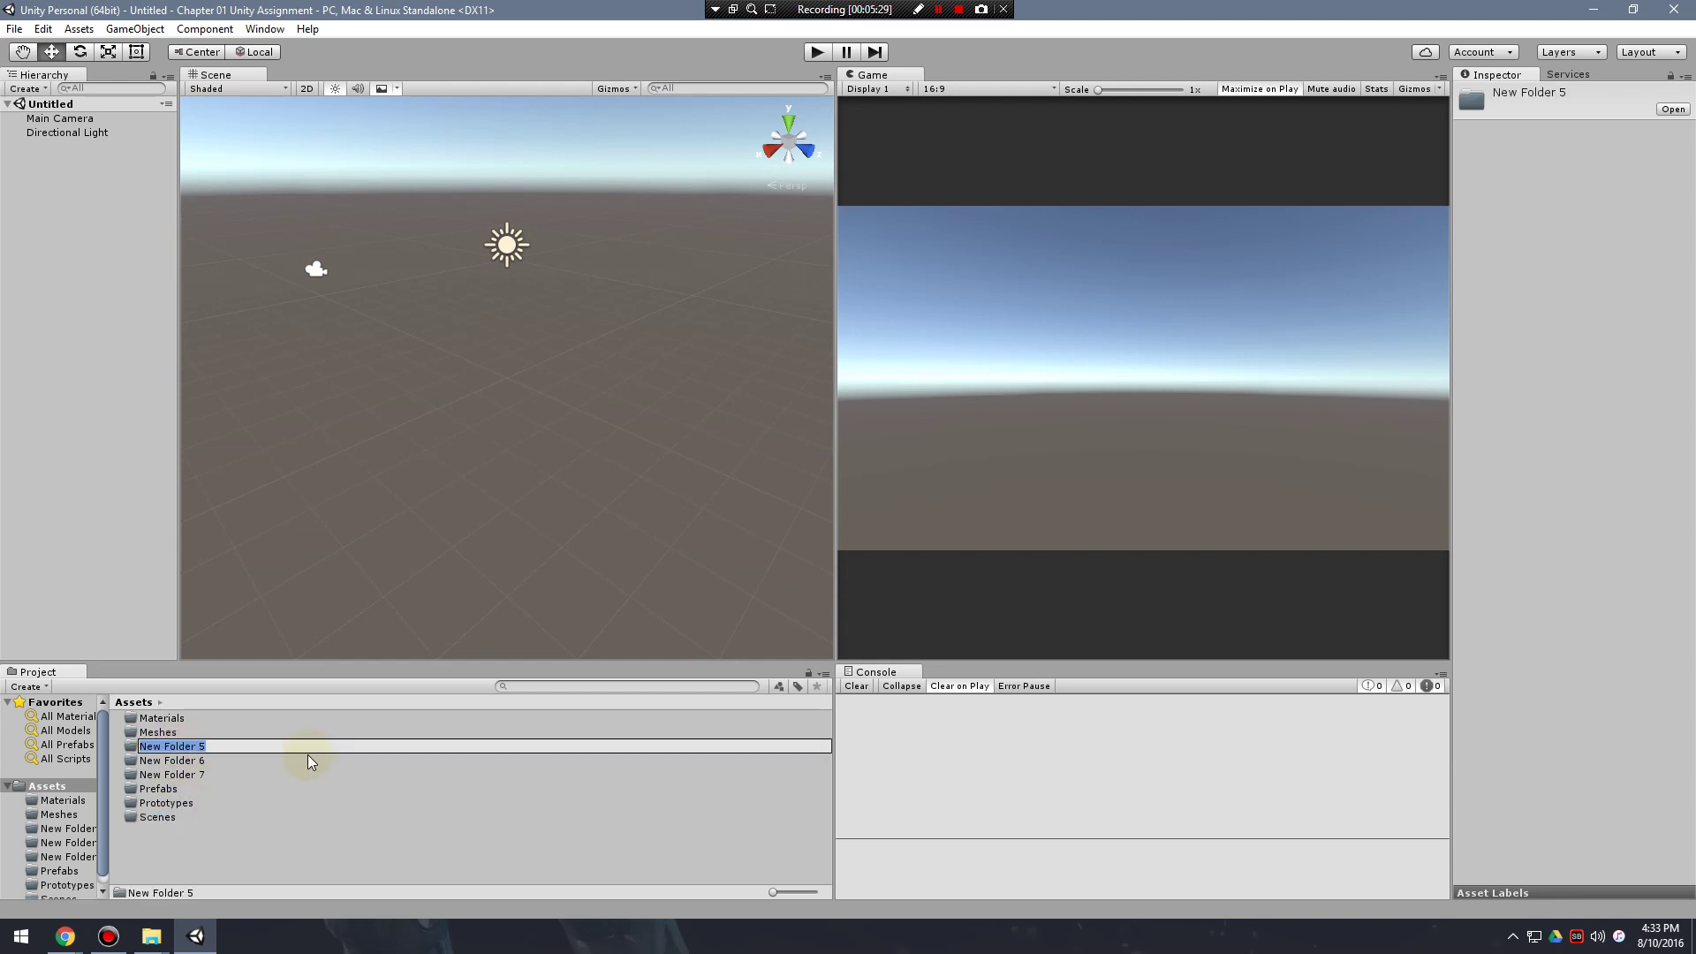
pyautogui.write('Scripts')
pyautogui.press('Return')
# Rename New Folder 6 and 7 to Sounds and Textures.
pyautogui.click(194, 747)
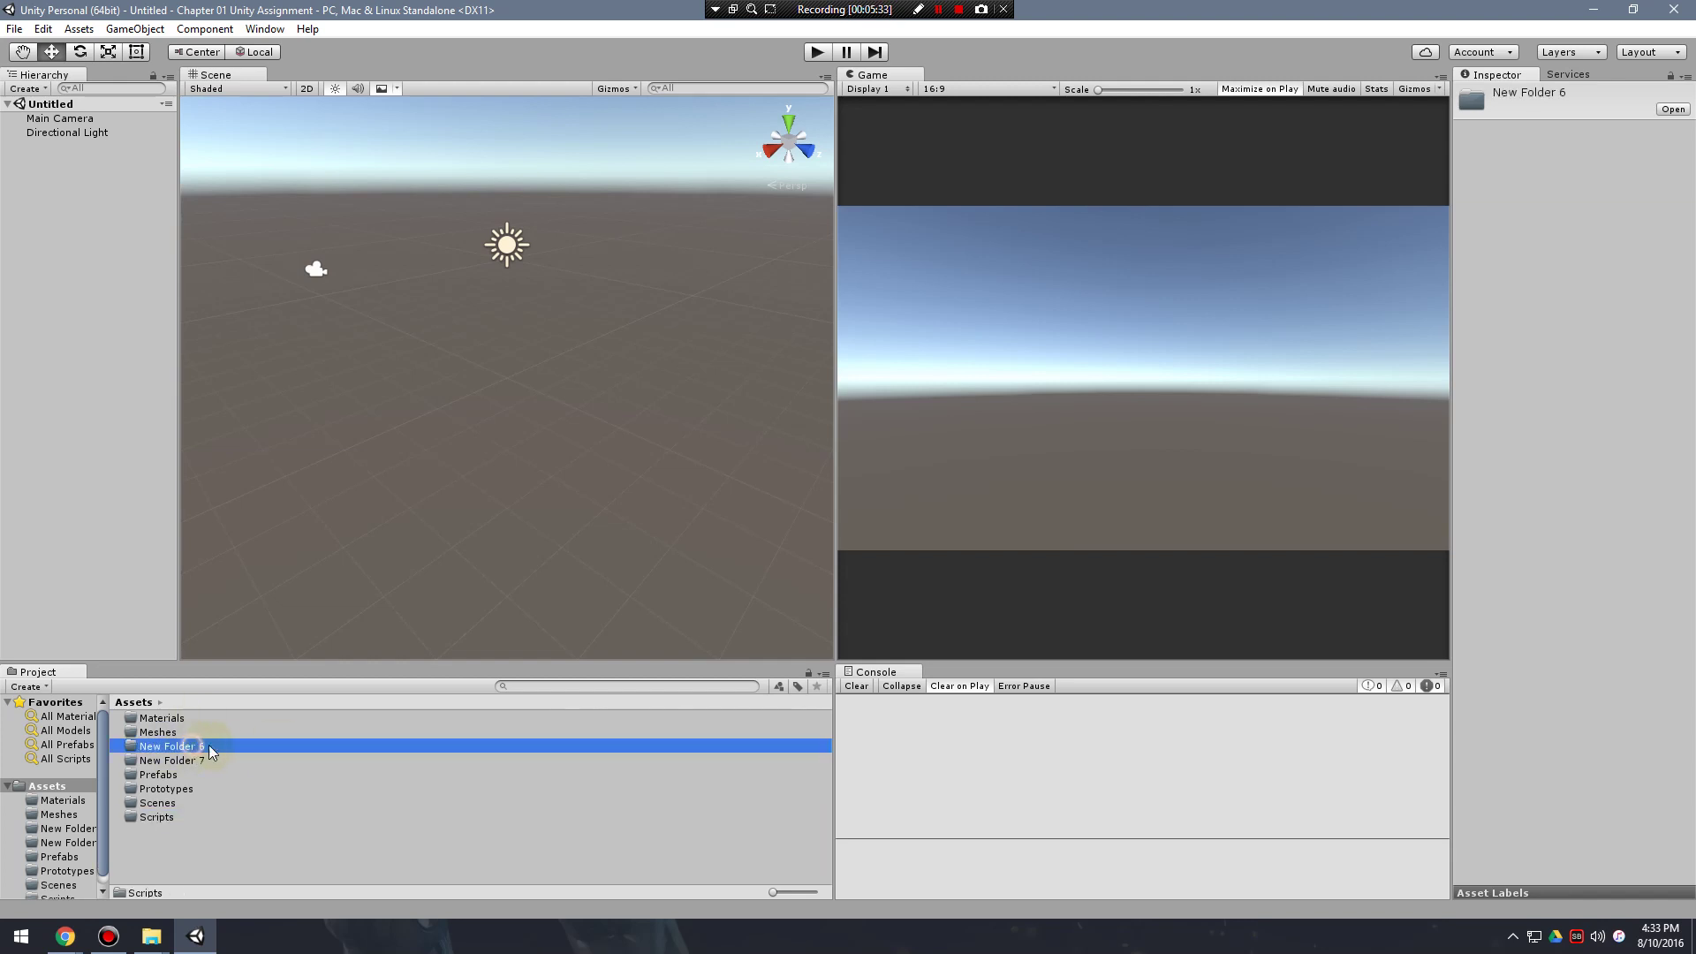
pyautogui.click(167, 745)
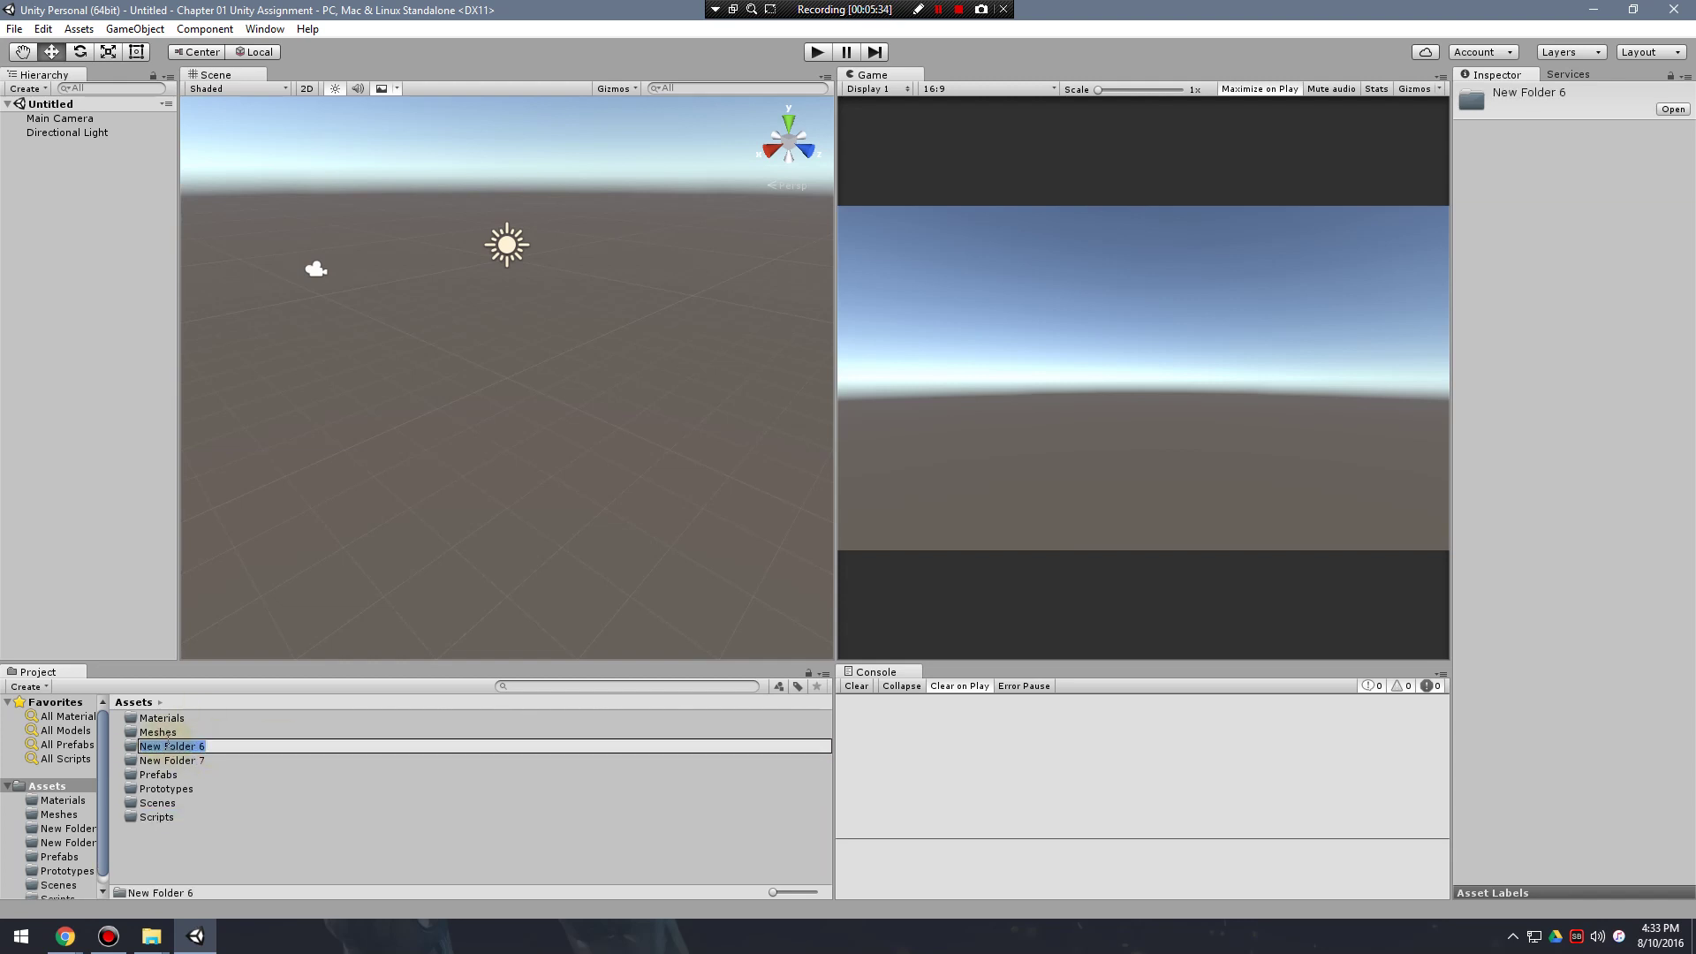
pyautogui.write('Sounds')
pyautogui.press('Return')
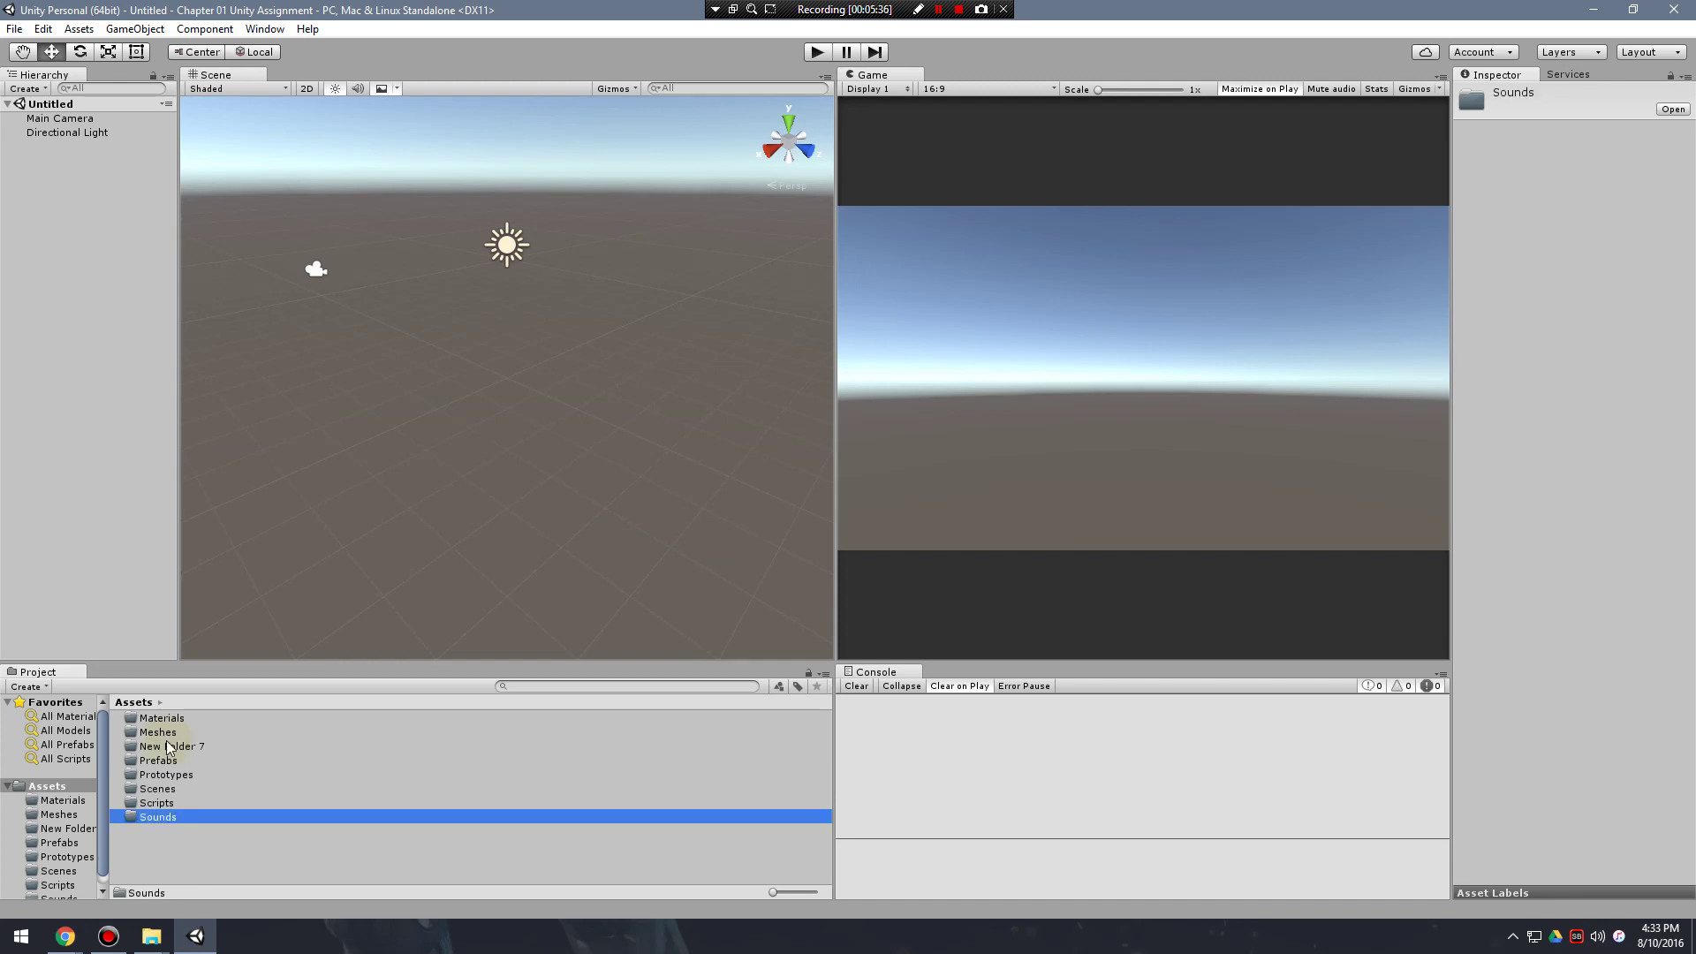
pyautogui.click(181, 746)
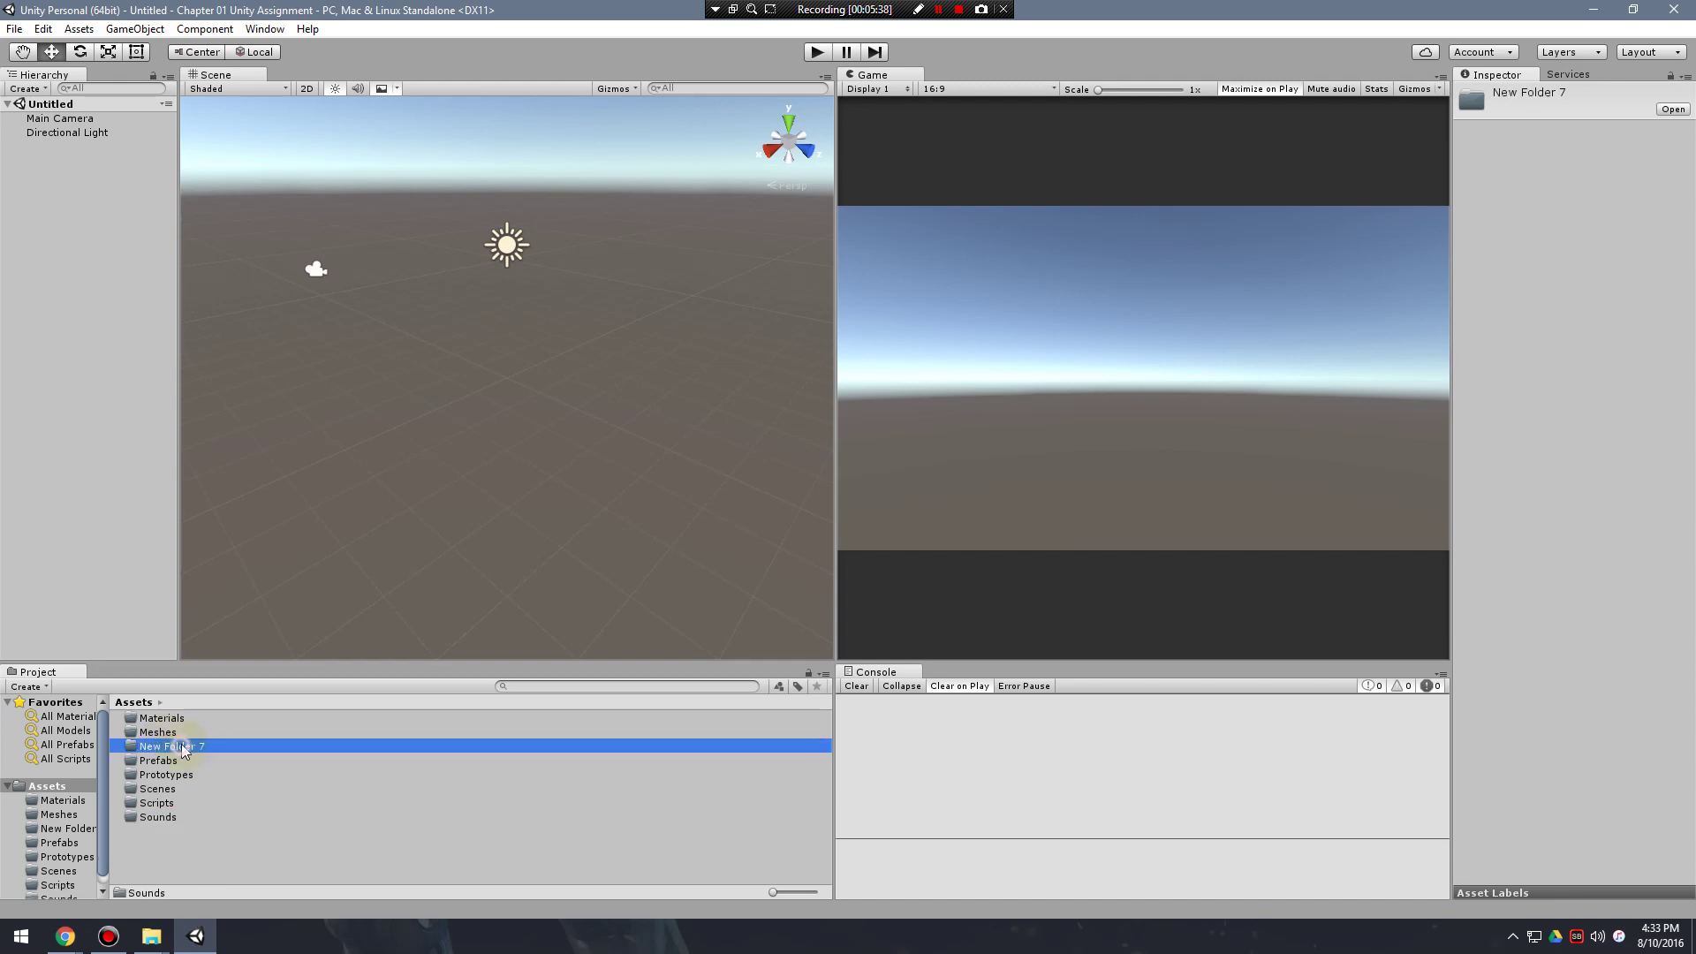
pyautogui.press('F2')
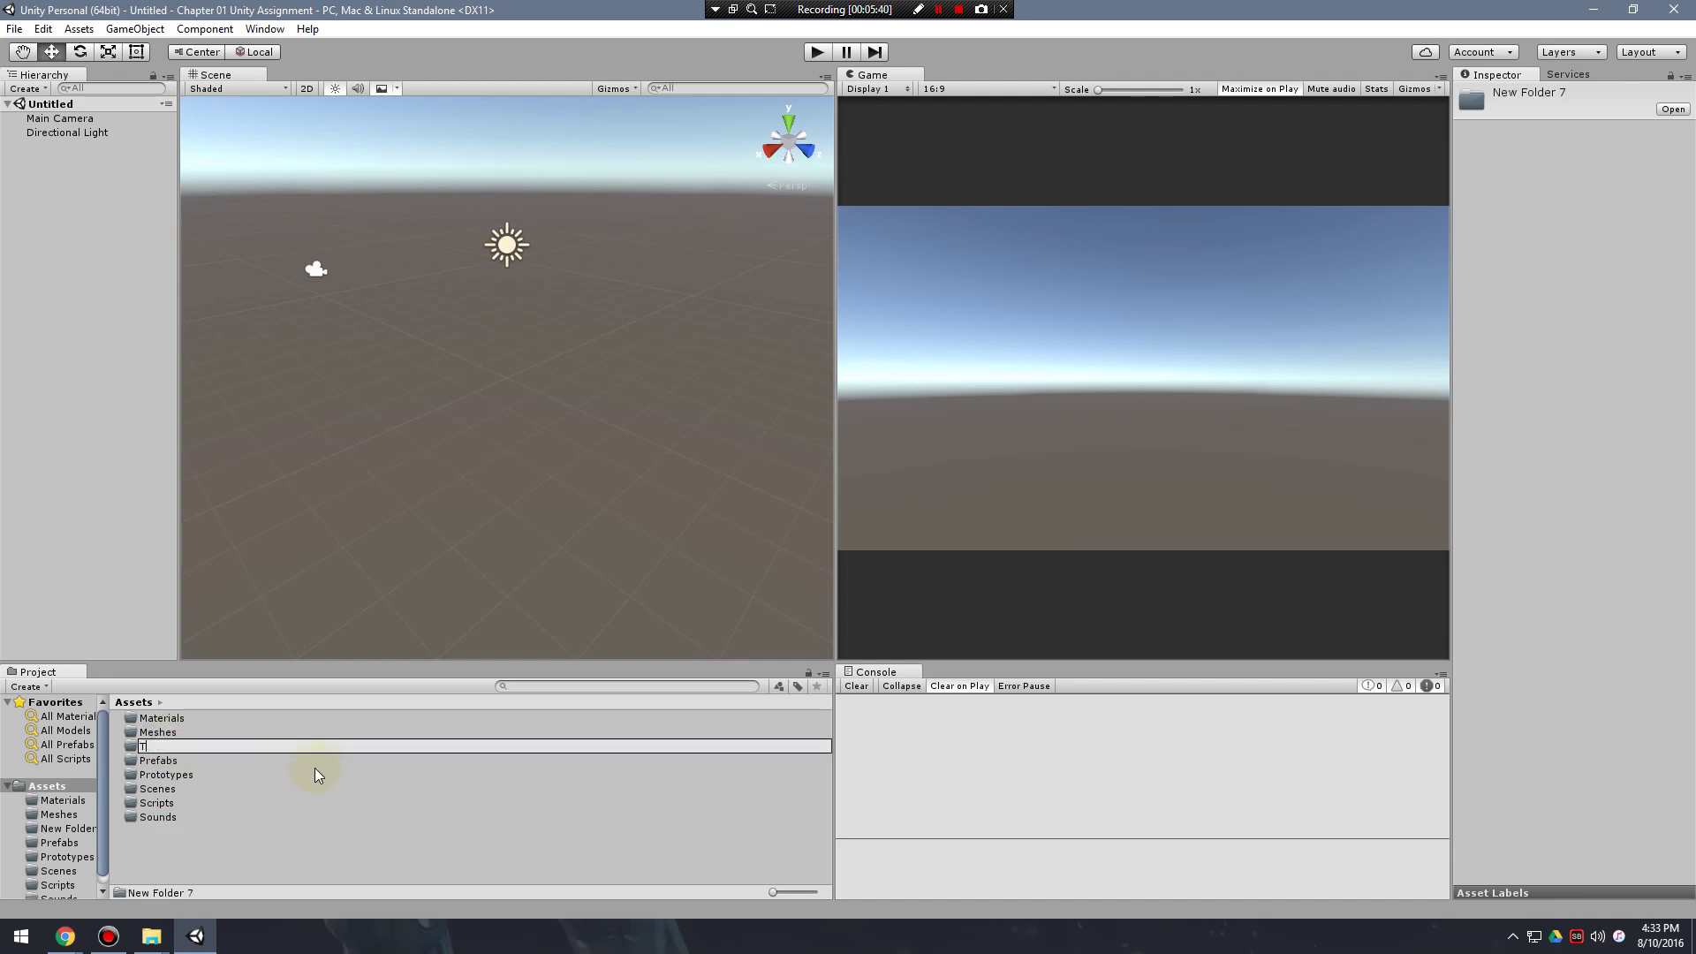
pyautogui.write('Textures')
pyautogui.press('Return')
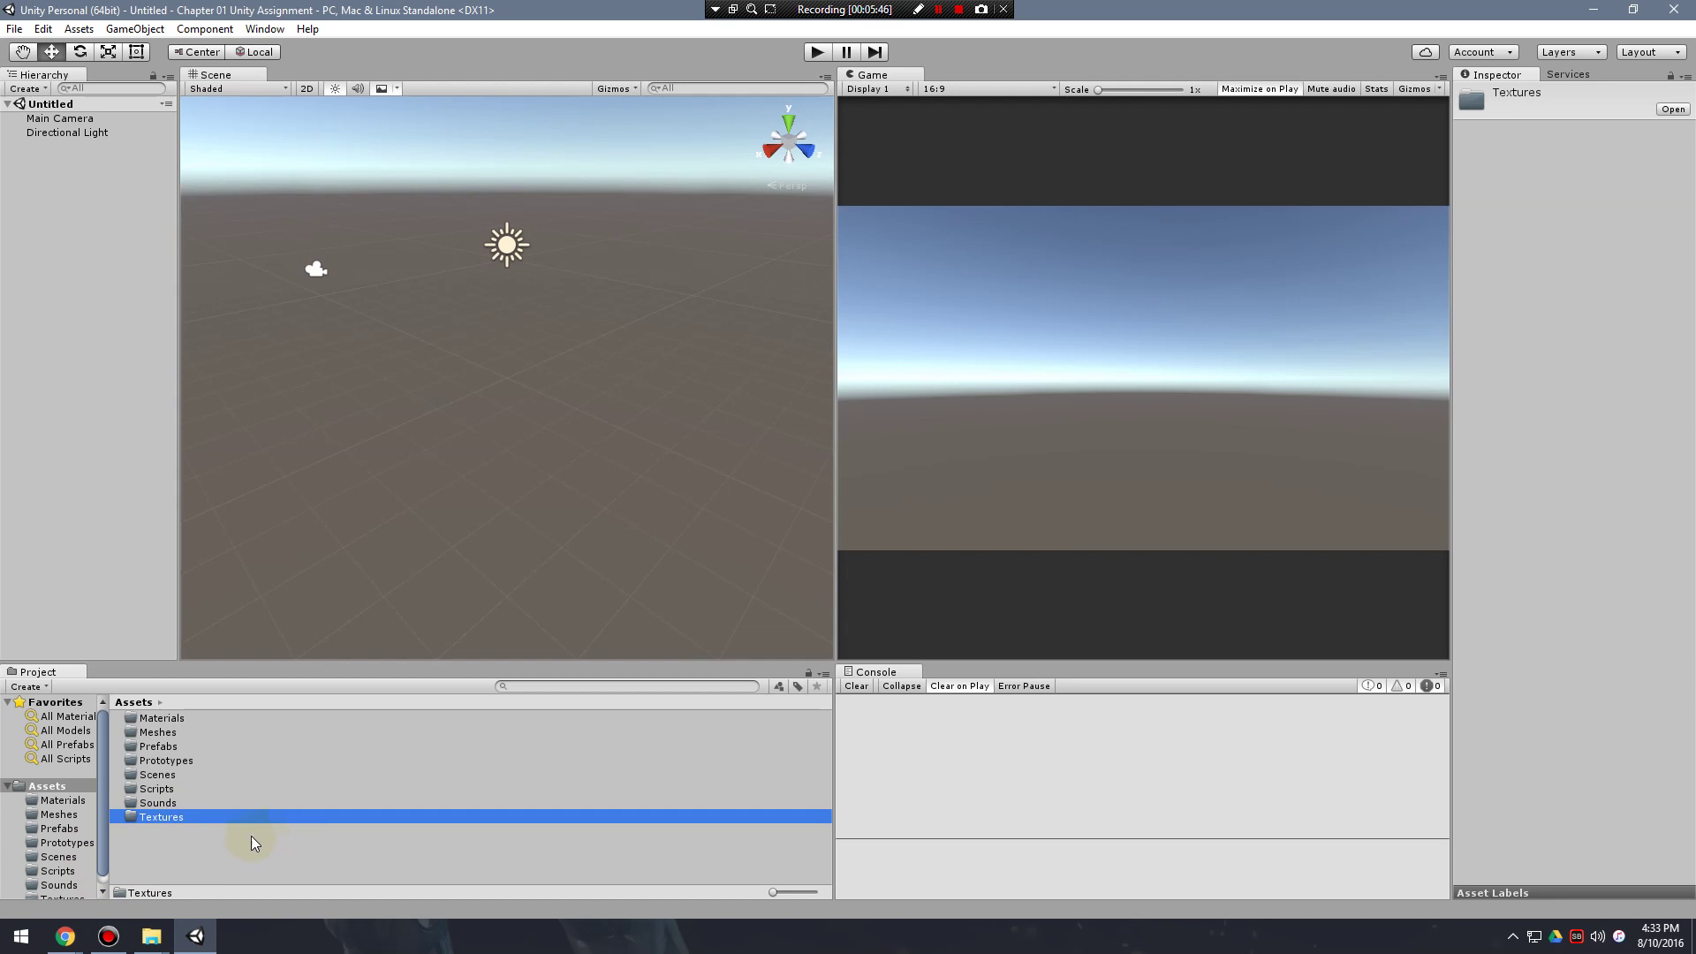
# Create a new VFX folder in Assets.
pyautogui.rightClick(182, 850)
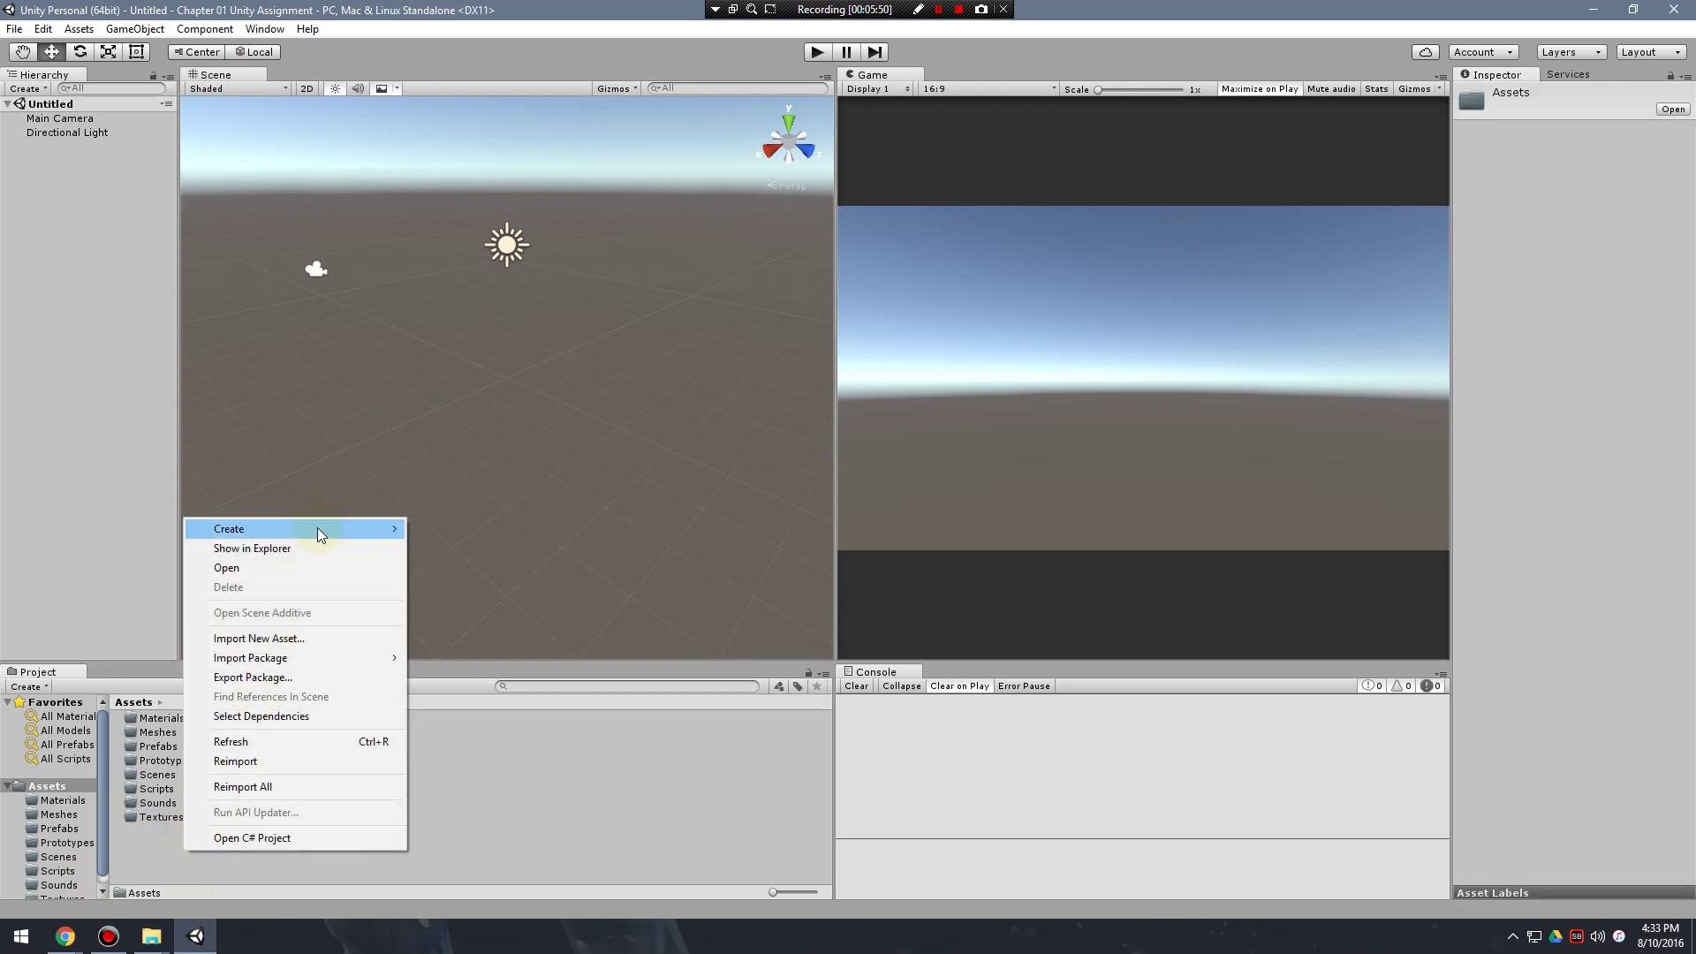
pyautogui.moveTo(319, 531)
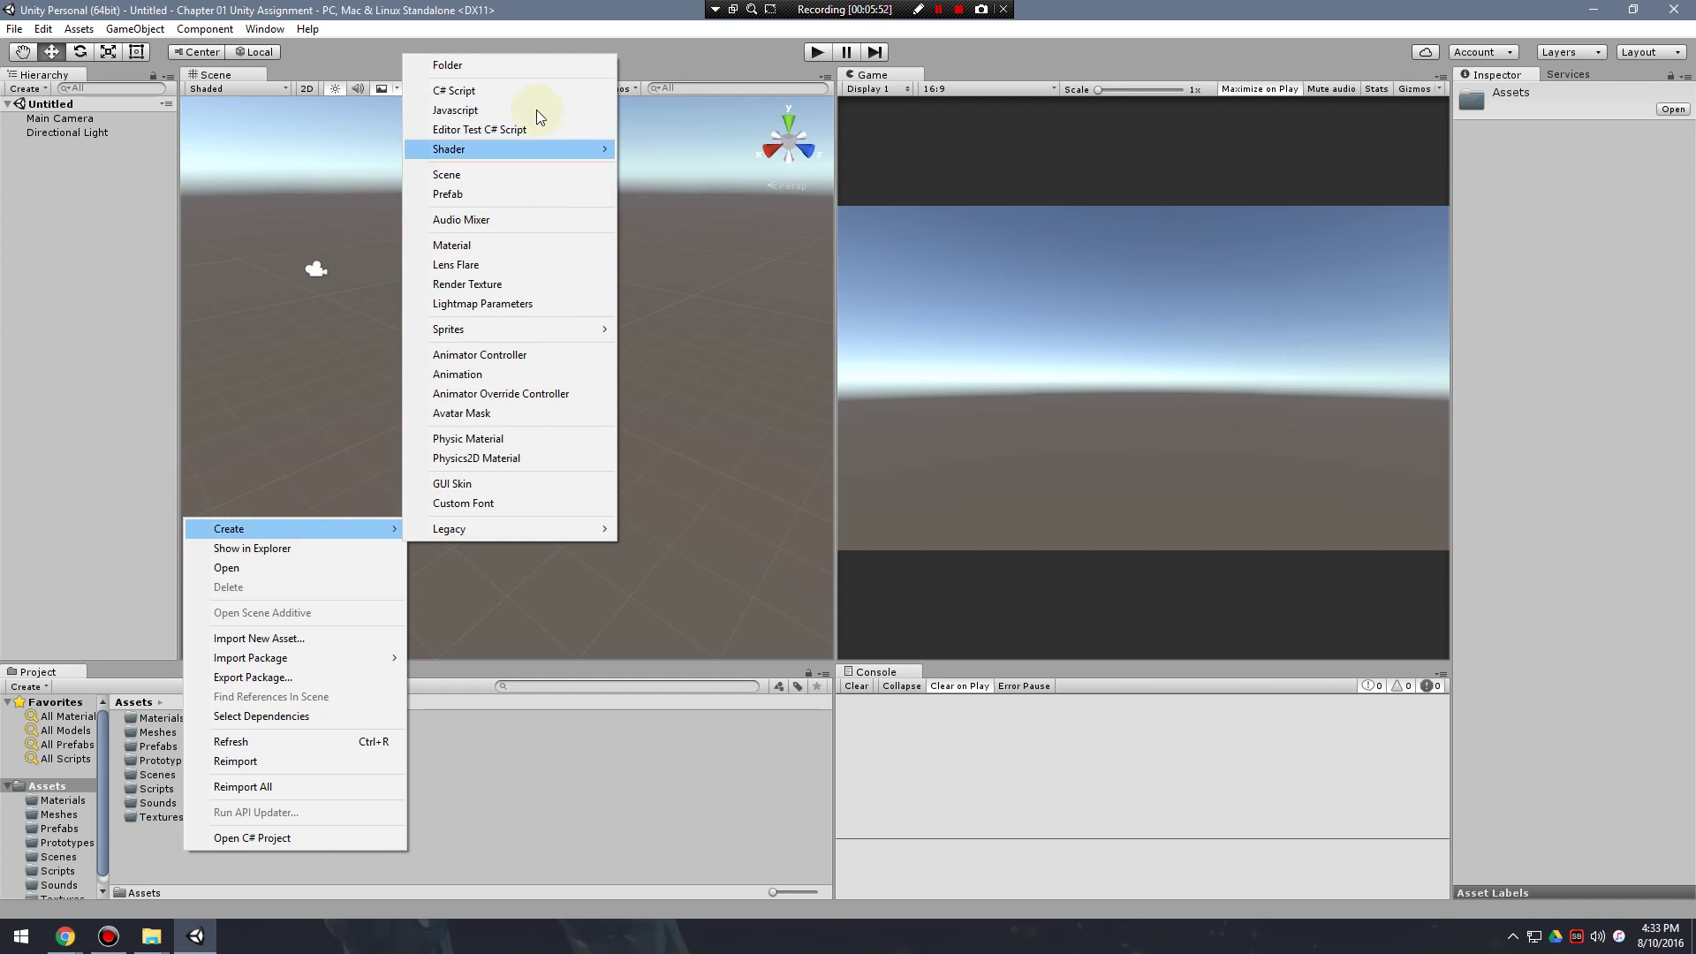
pyautogui.click(528, 65)
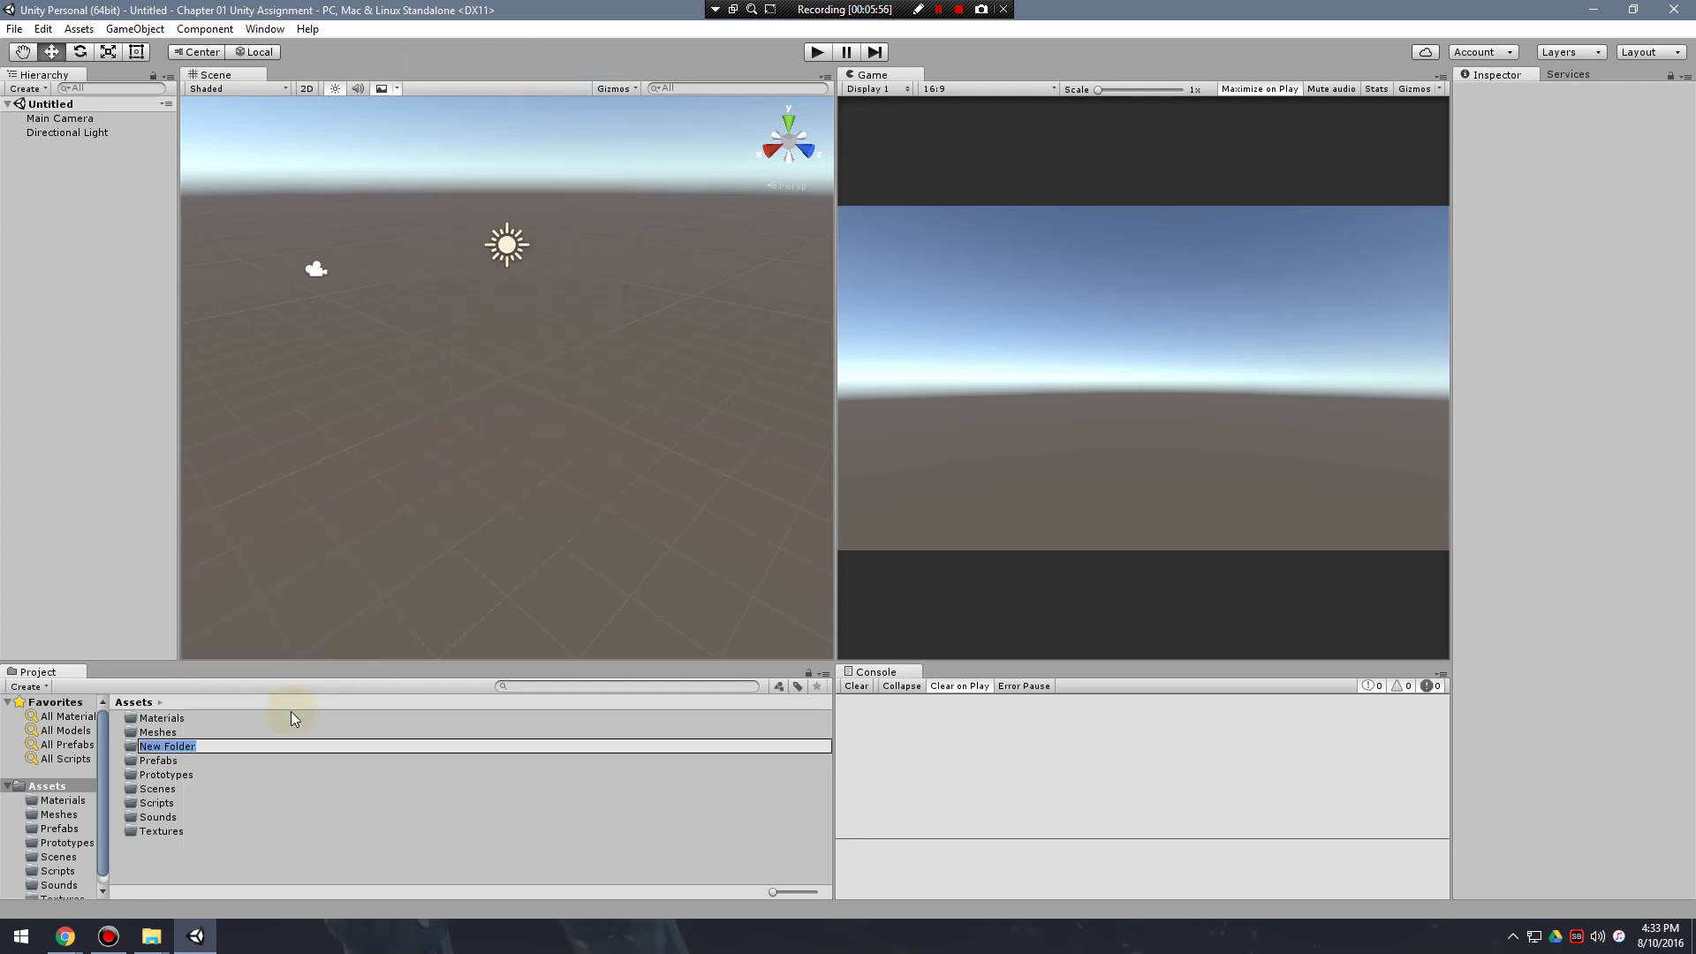
pyautogui.write('VFX')
pyautogui.press('Return')
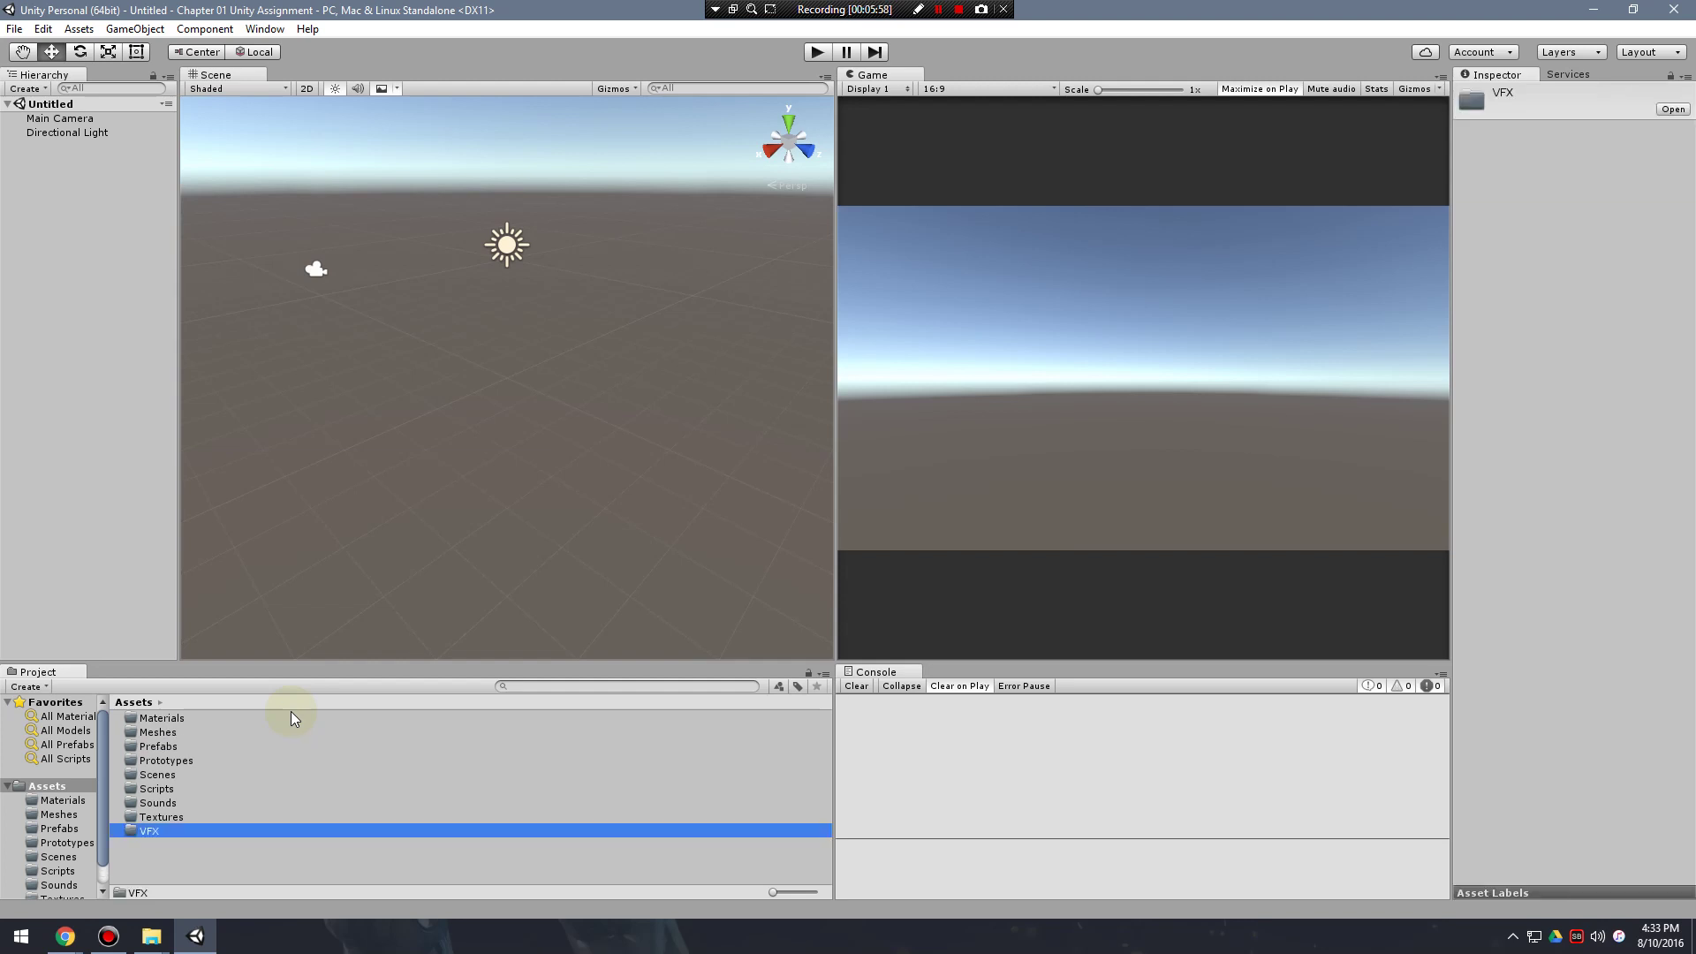
pyautogui.click(143, 866)
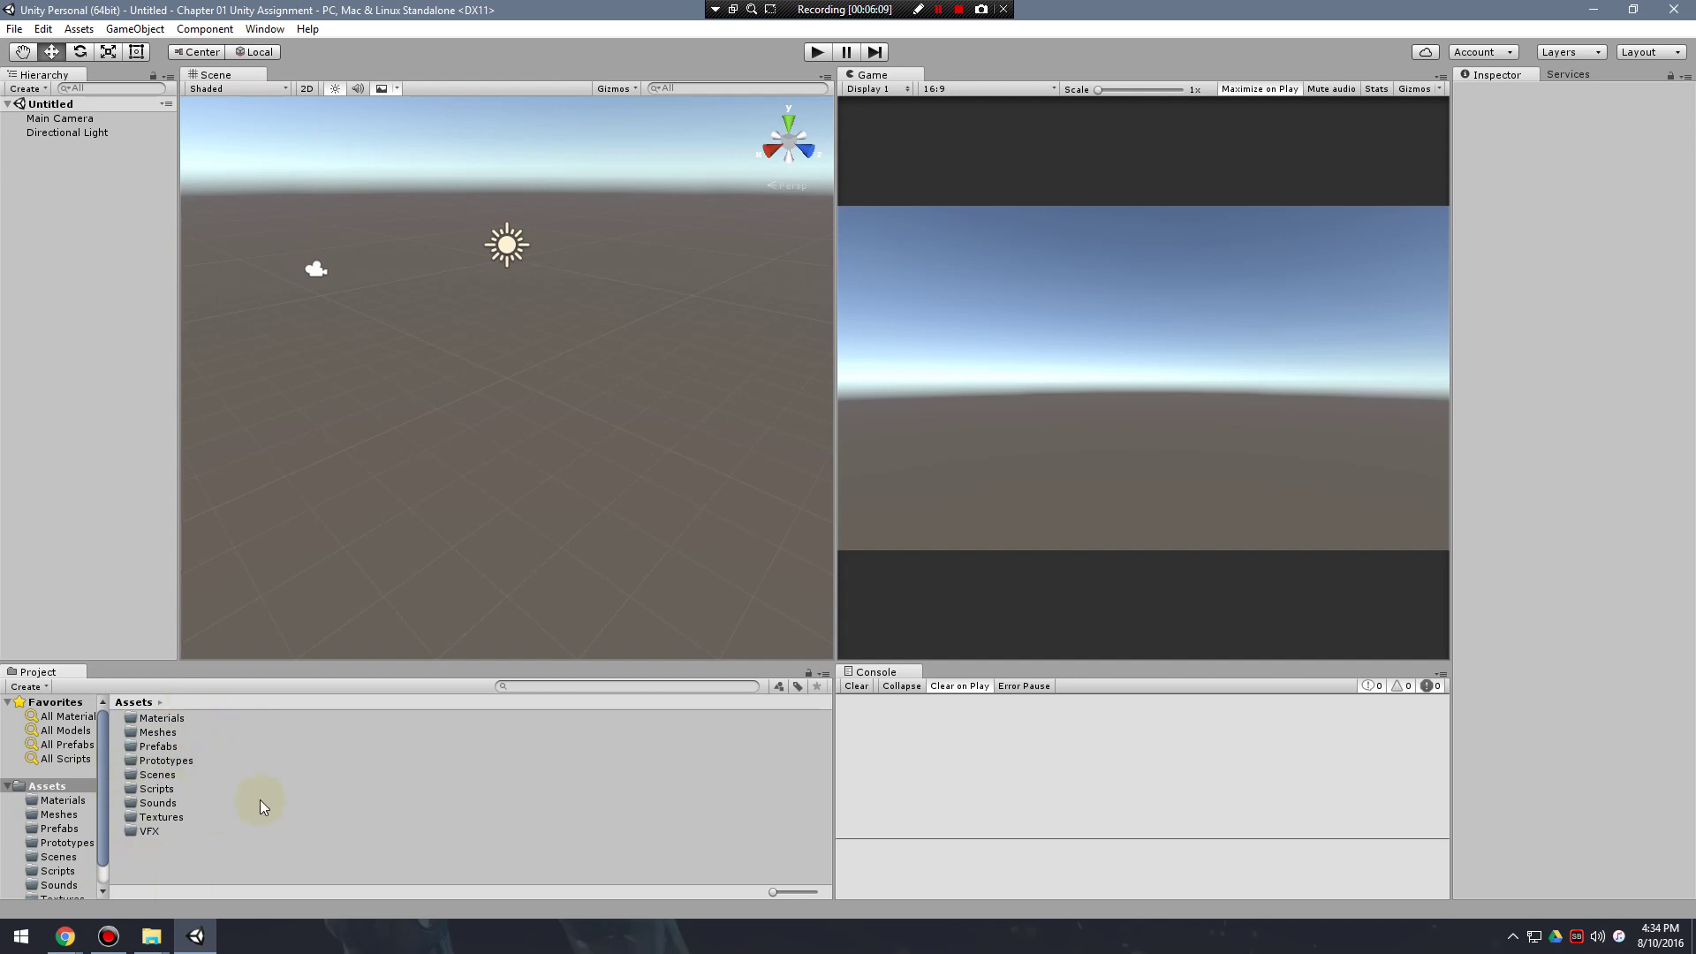
# Check each Assets folder in turn, from Materials through VFX.
pyautogui.click(173, 718)
pyautogui.click(168, 731)
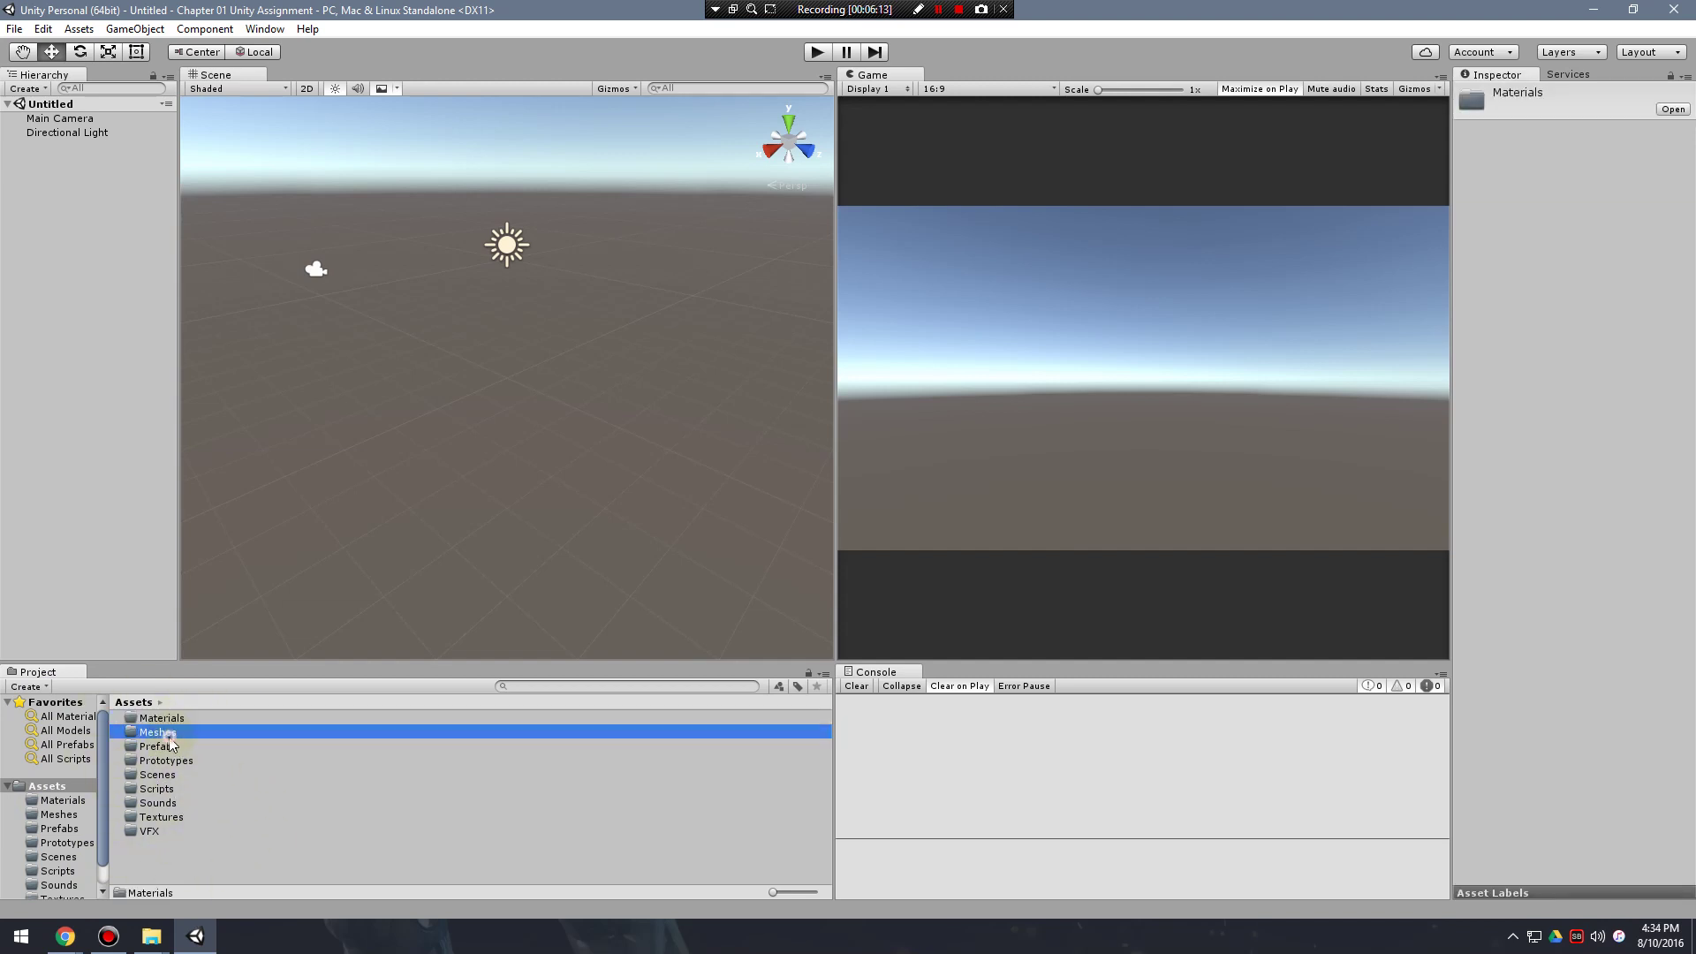
pyautogui.click(179, 747)
pyautogui.click(189, 760)
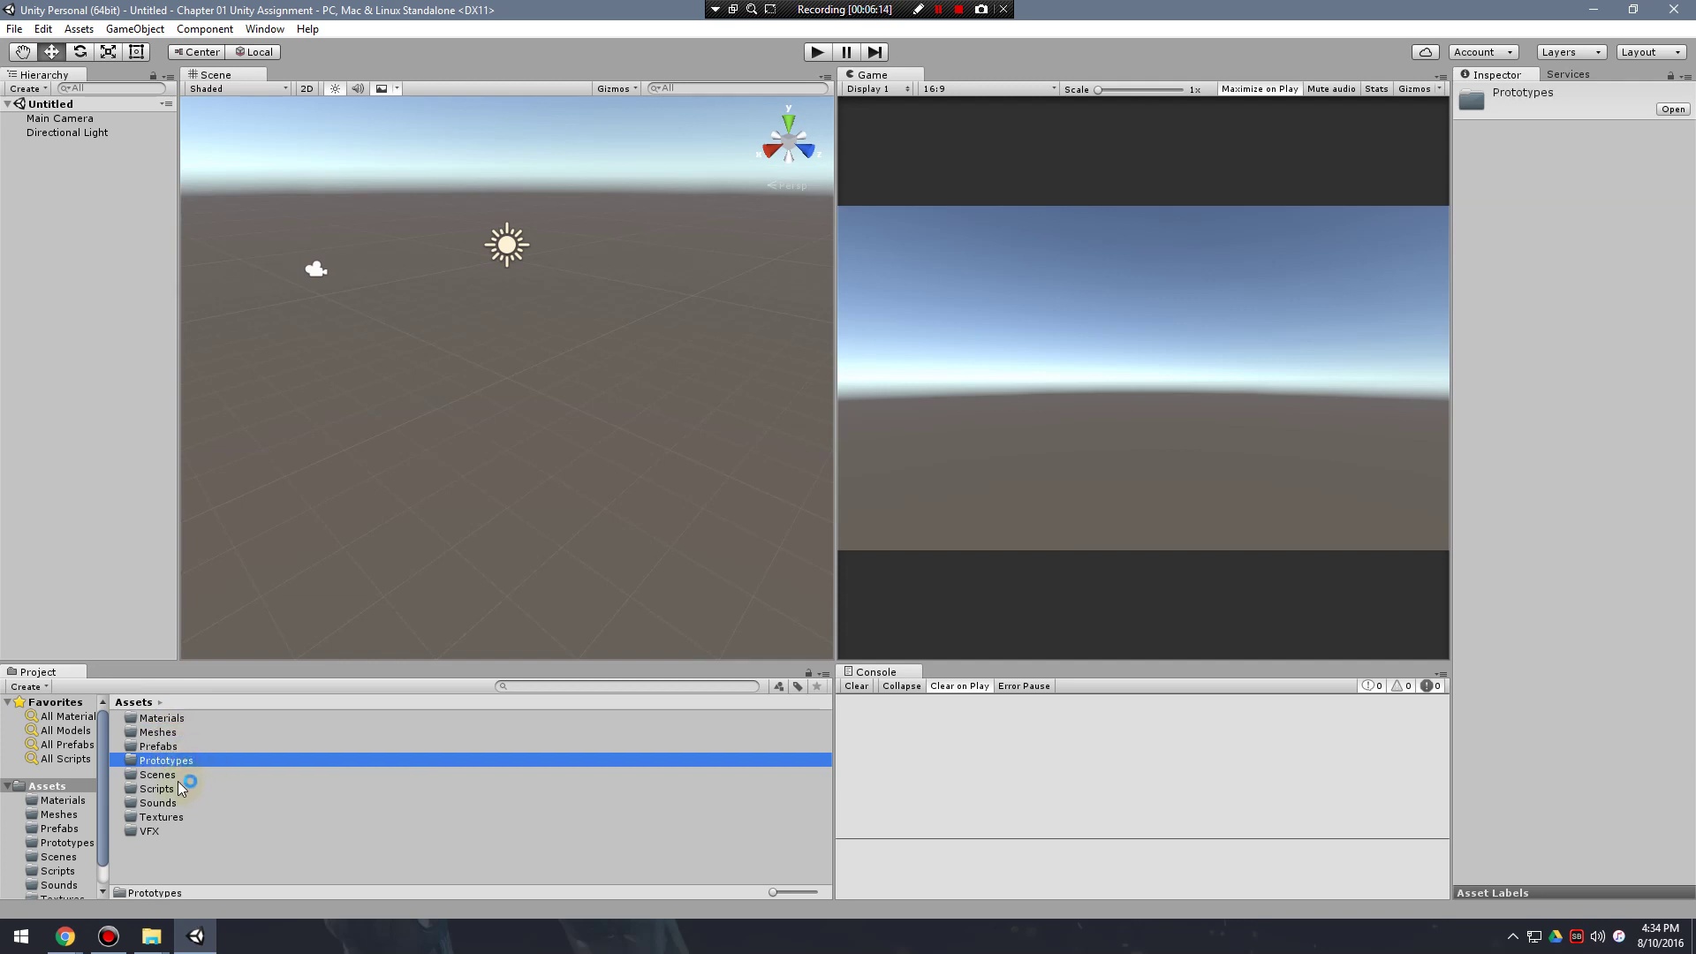
pyautogui.click(186, 774)
pyautogui.click(183, 788)
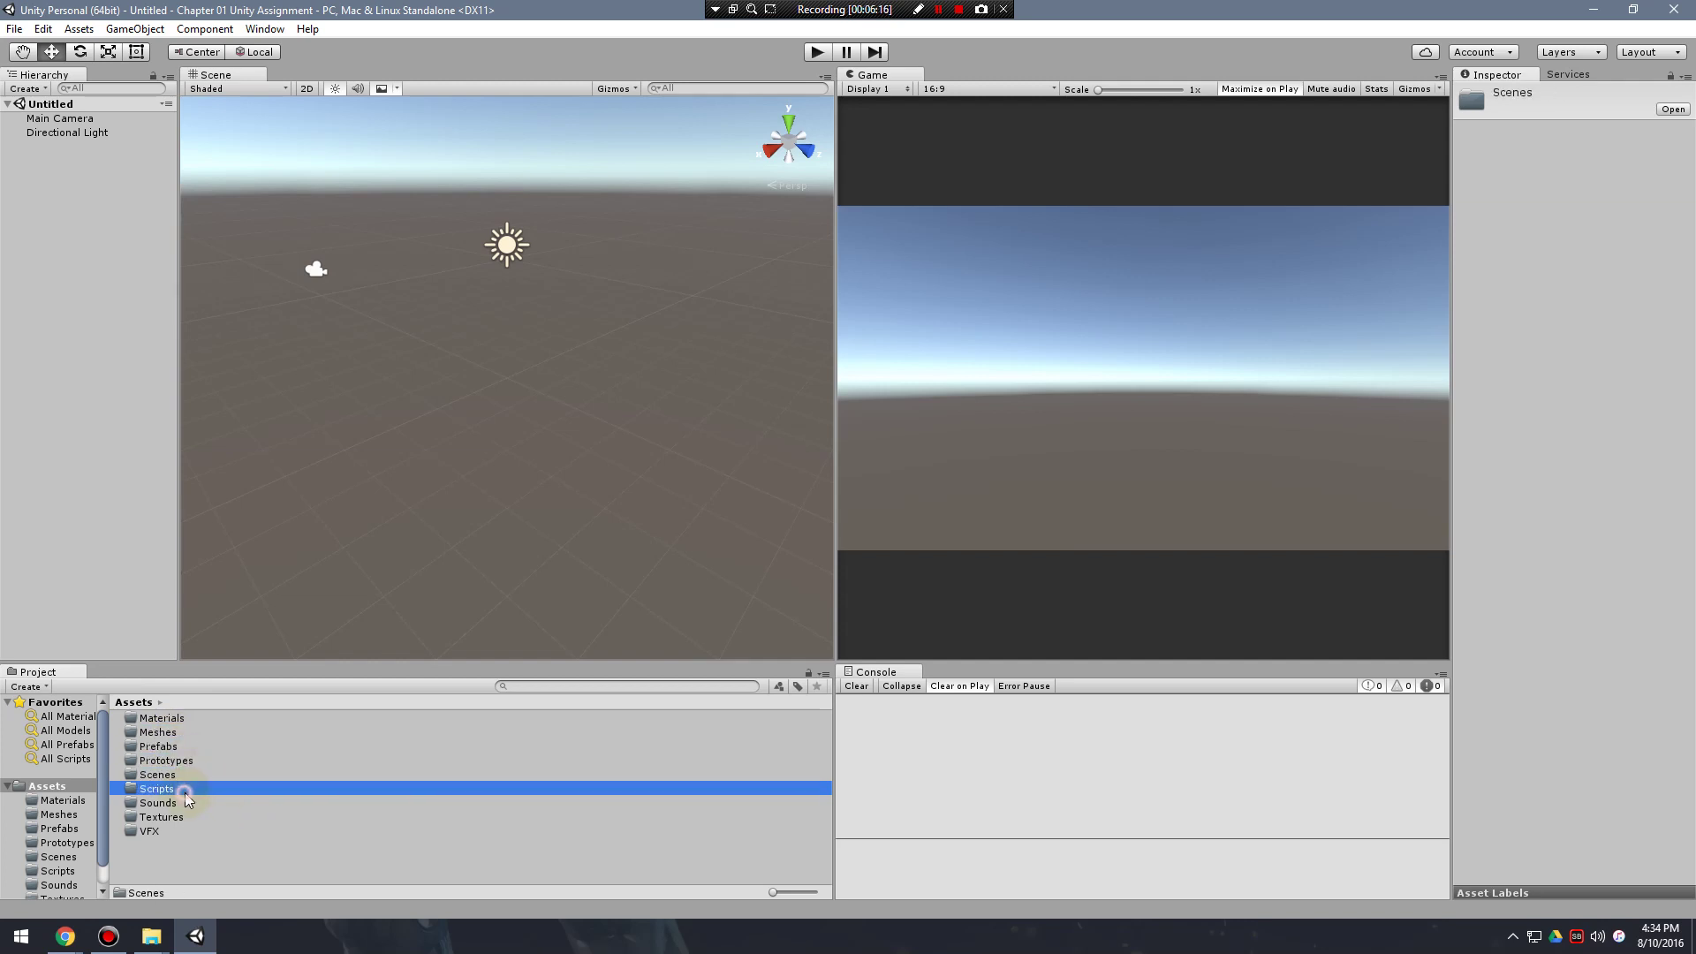
pyautogui.click(180, 817)
pyautogui.click(166, 837)
pyautogui.click(168, 830)
pyautogui.click(176, 803)
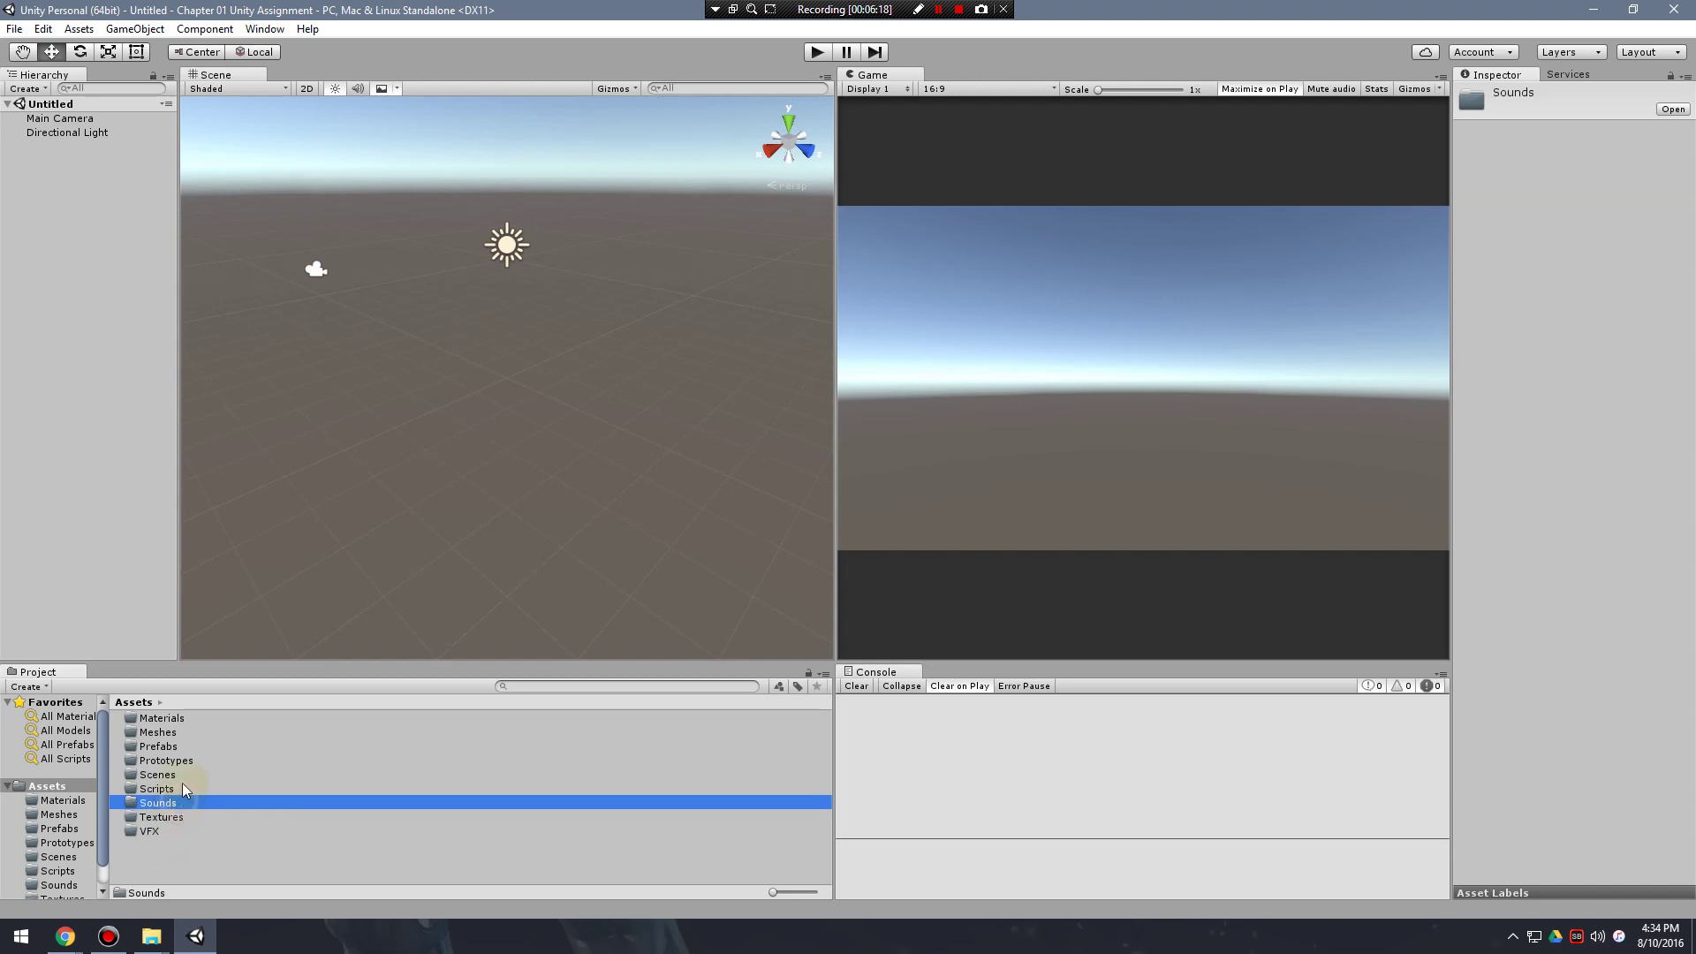
pyautogui.click(182, 788)
pyautogui.click(183, 775)
pyautogui.click(182, 719)
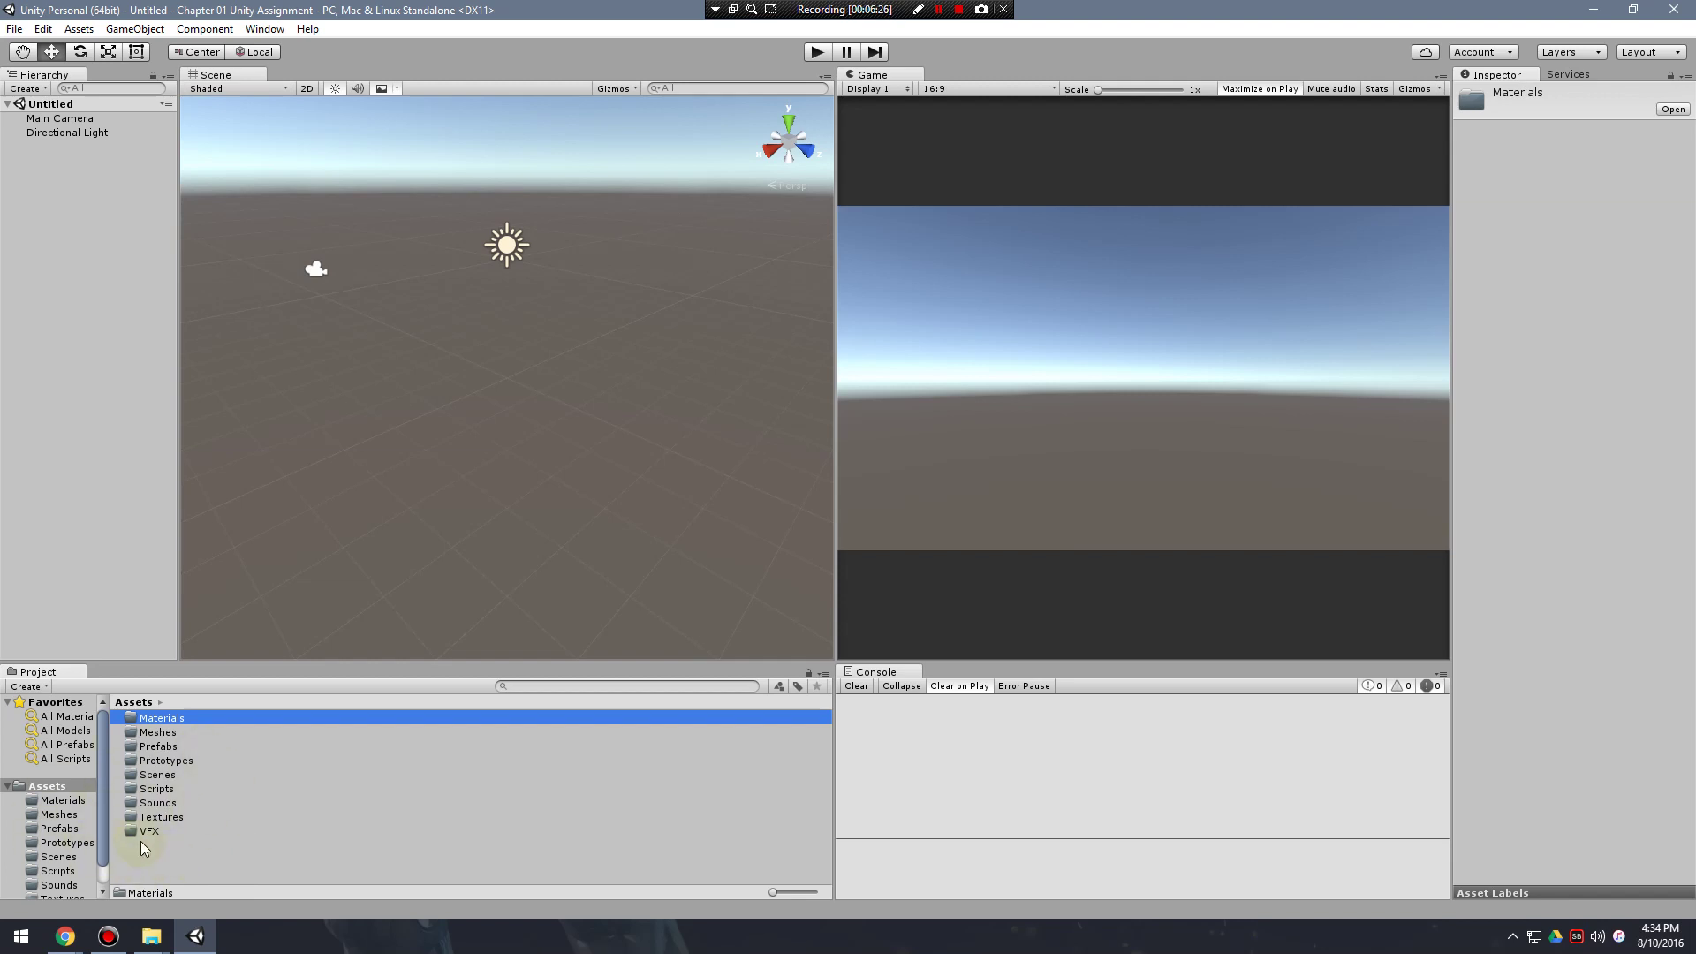
# Widen the Project folder tree, then bring the maximized course browser in front of Unity.
pyautogui.moveTo(107, 778); pyautogui.dragTo(152, 777)
pyautogui.hotkey('alt', 'Tab')
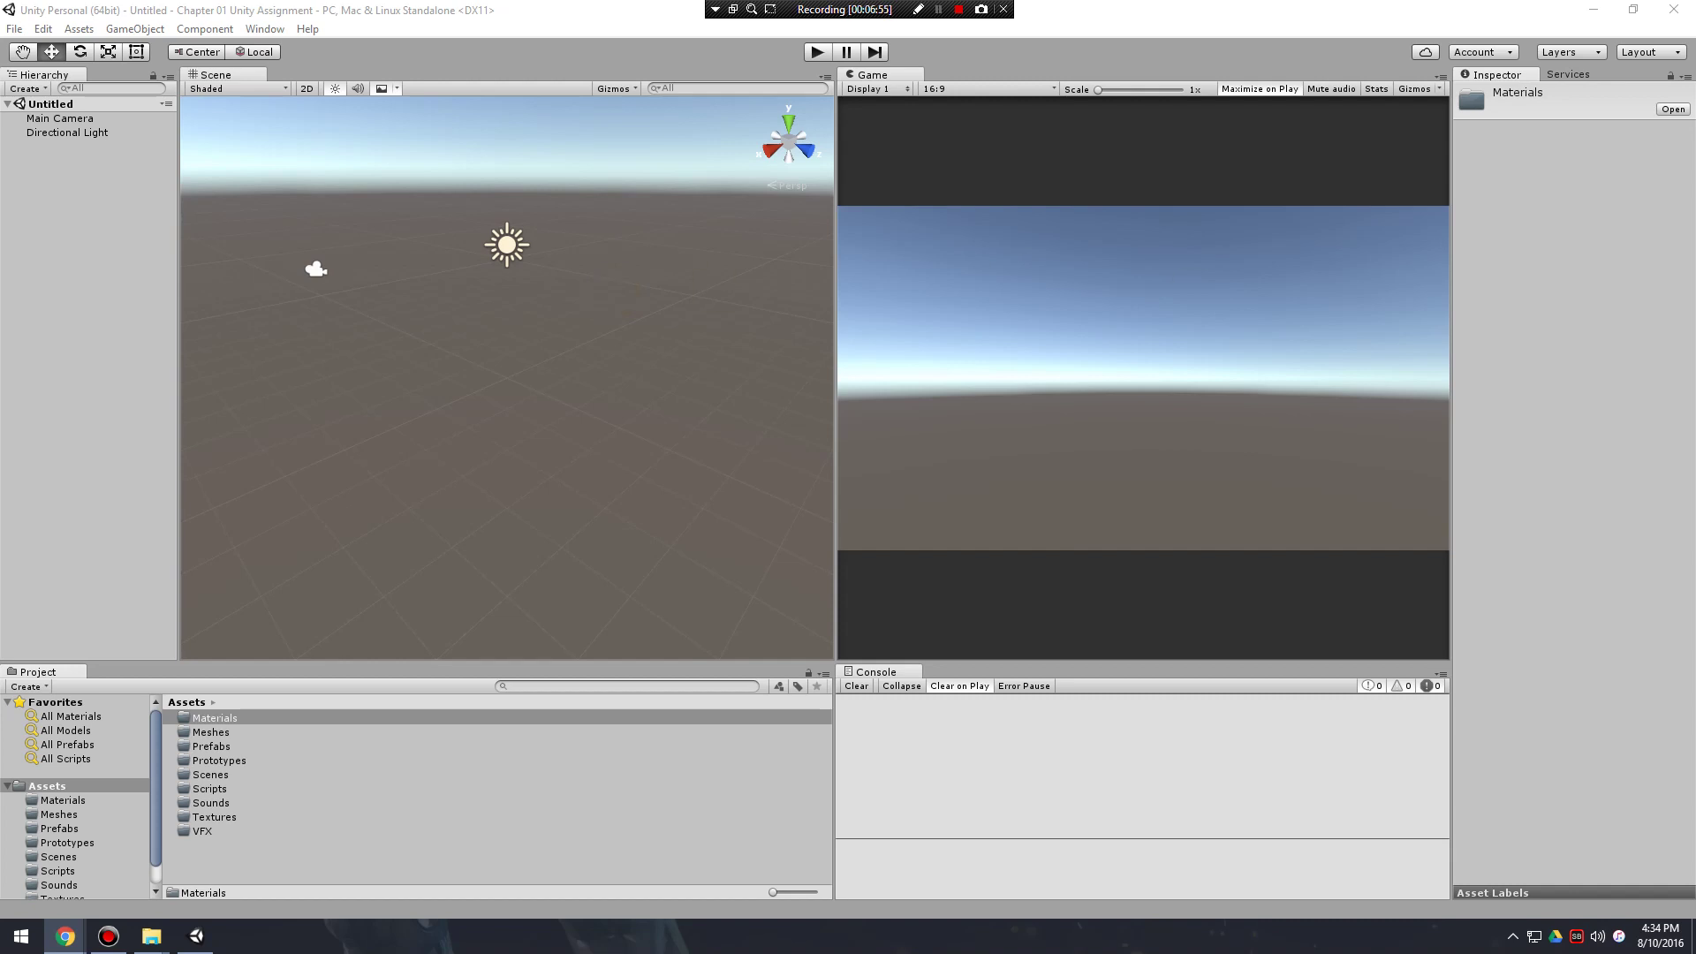
pyautogui.moveTo(1695, 236); pyautogui.dragTo(500, 1)
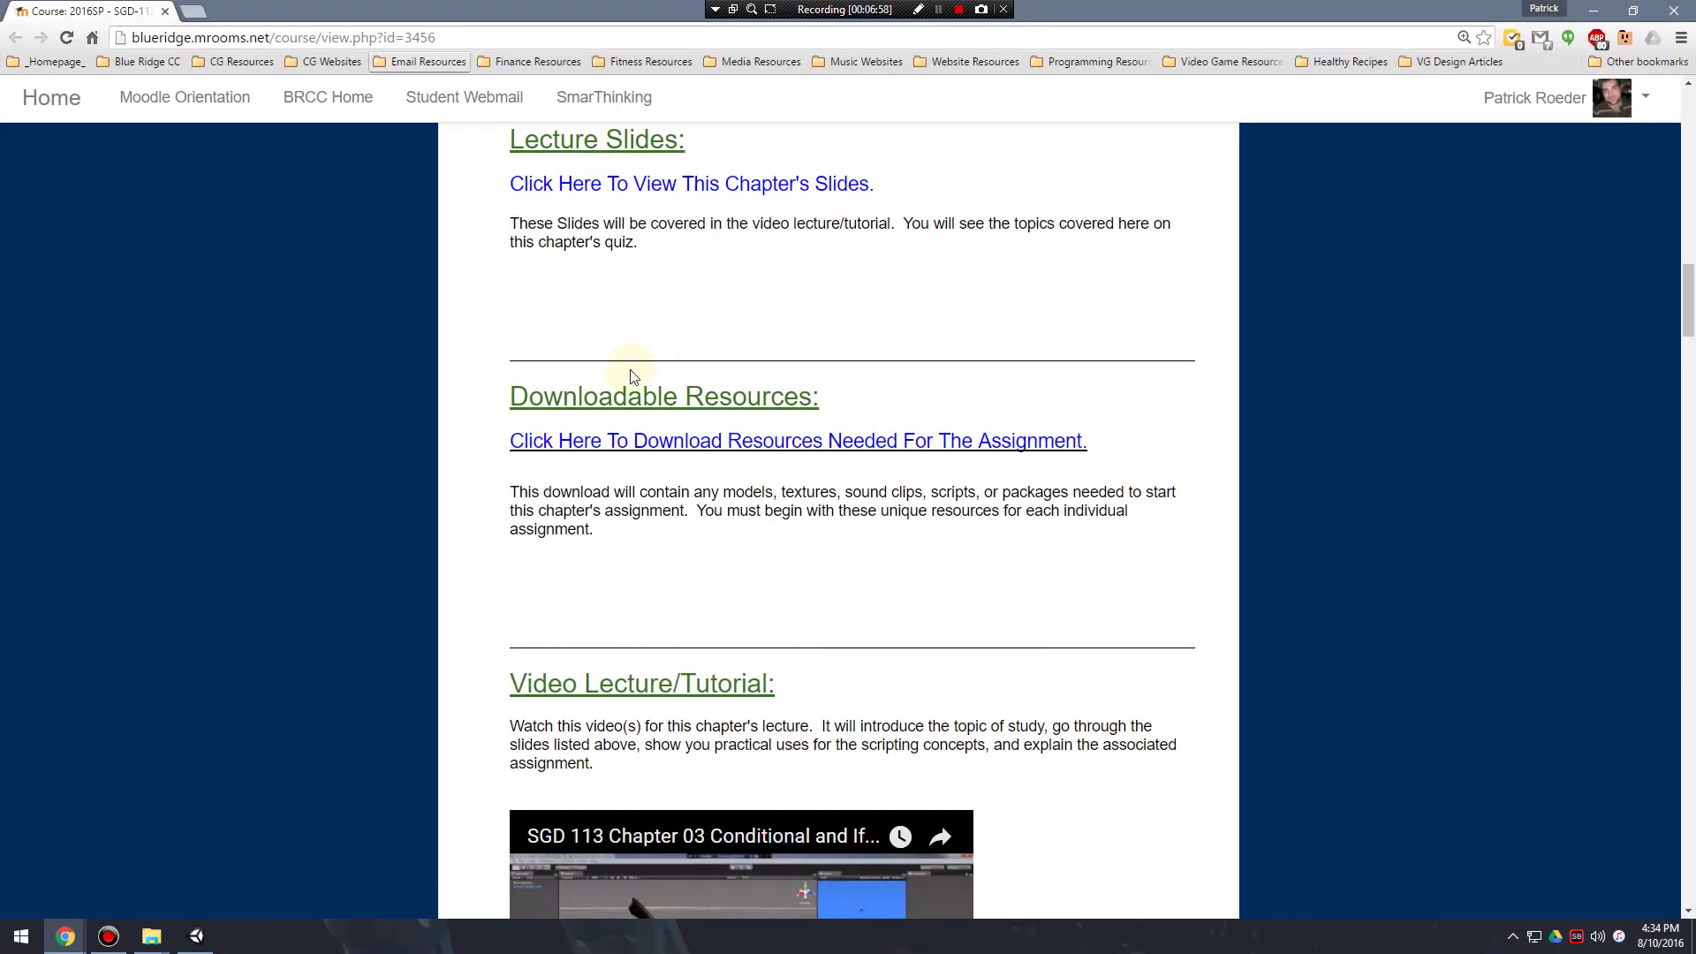
# Follow the 'Click Here To Download Resources Needed For The Assignment.' link under Downloadable Resources.
pyautogui.scroll(3, 820, 407)
pyautogui.scroll(-3, 844, 409)
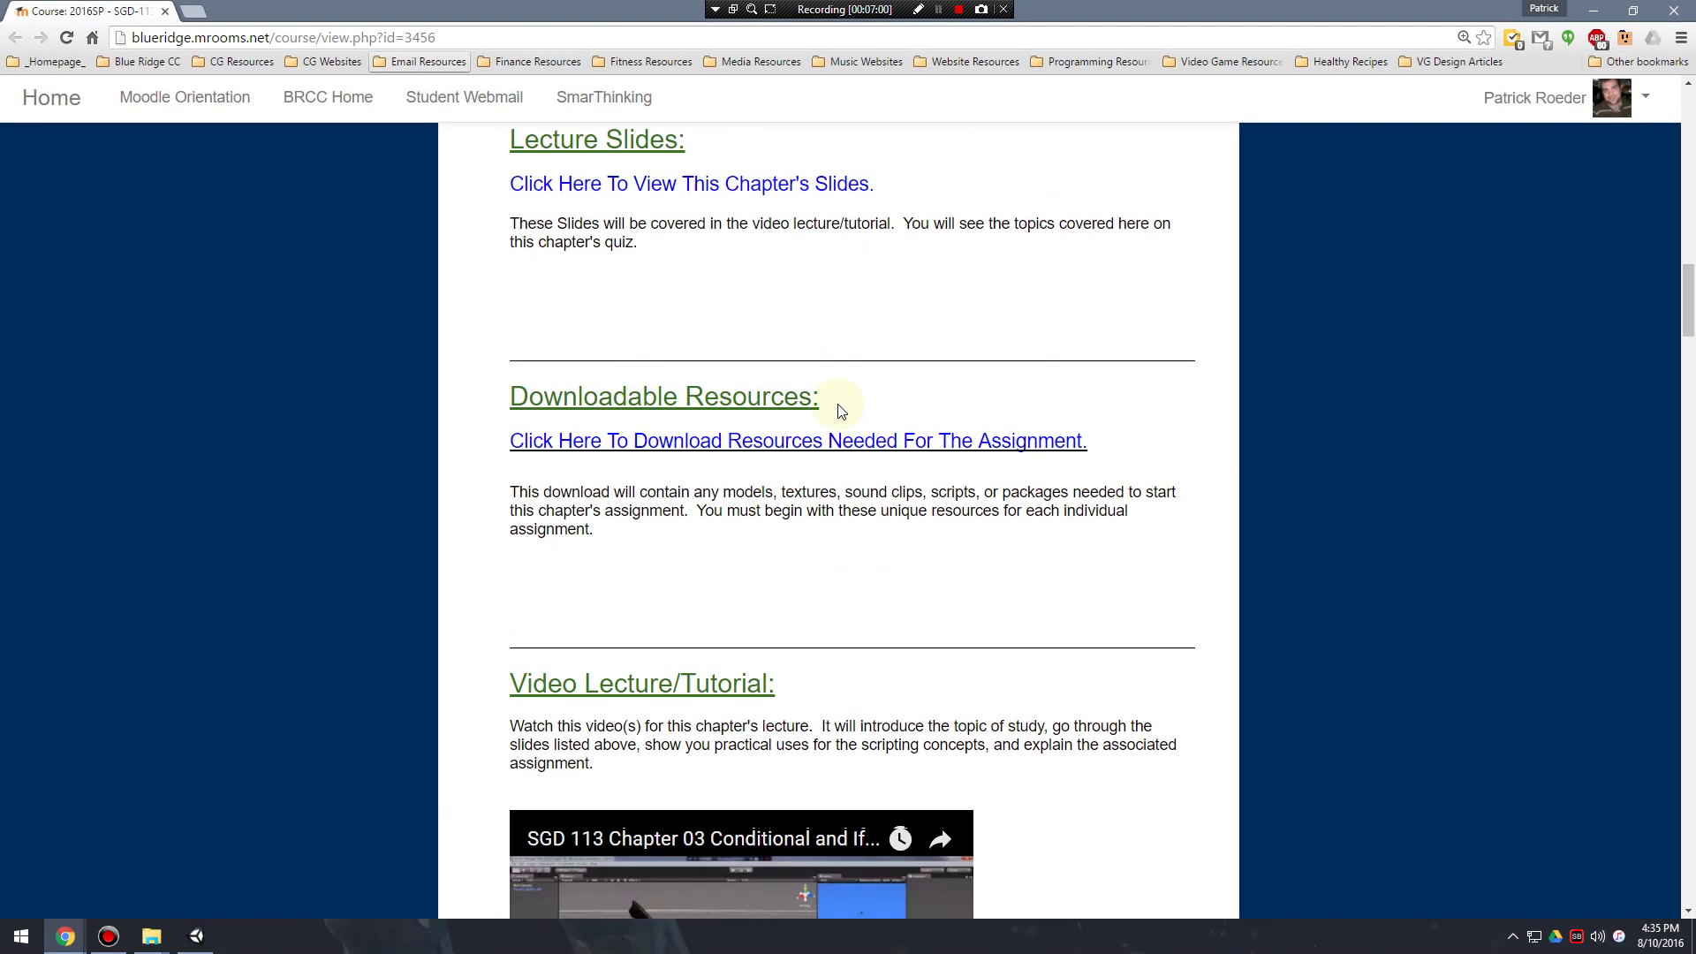
pyautogui.moveTo(500, 388); pyautogui.dragTo(878, 409)
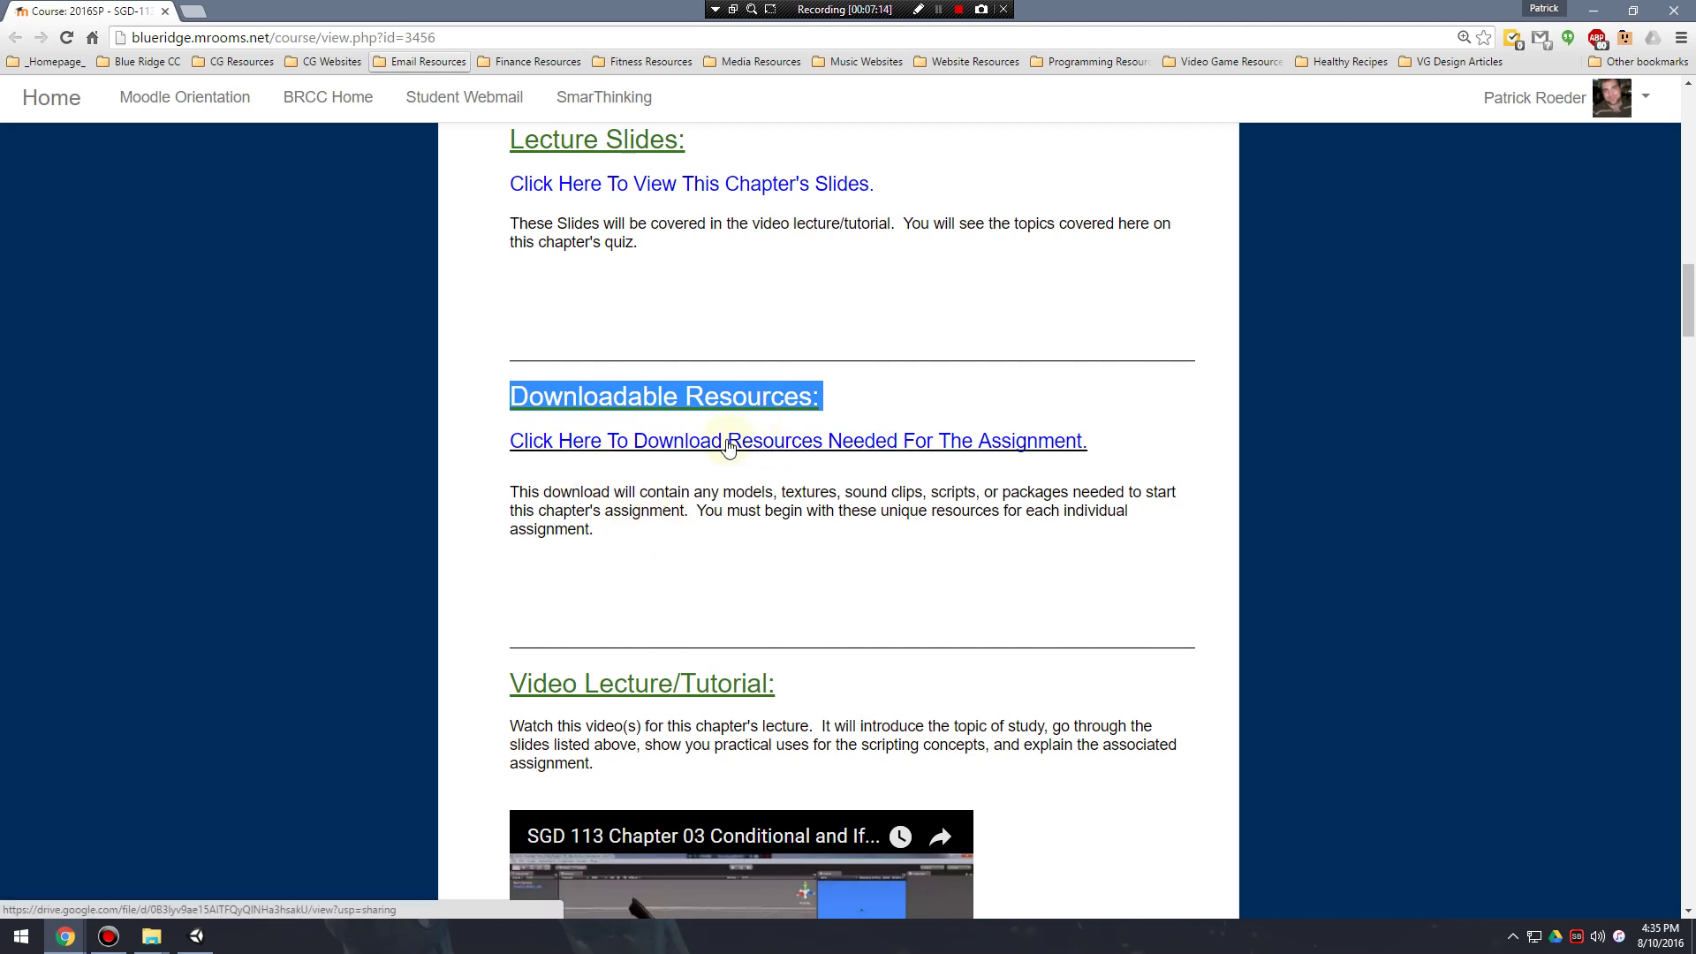
pyautogui.click(685, 498)
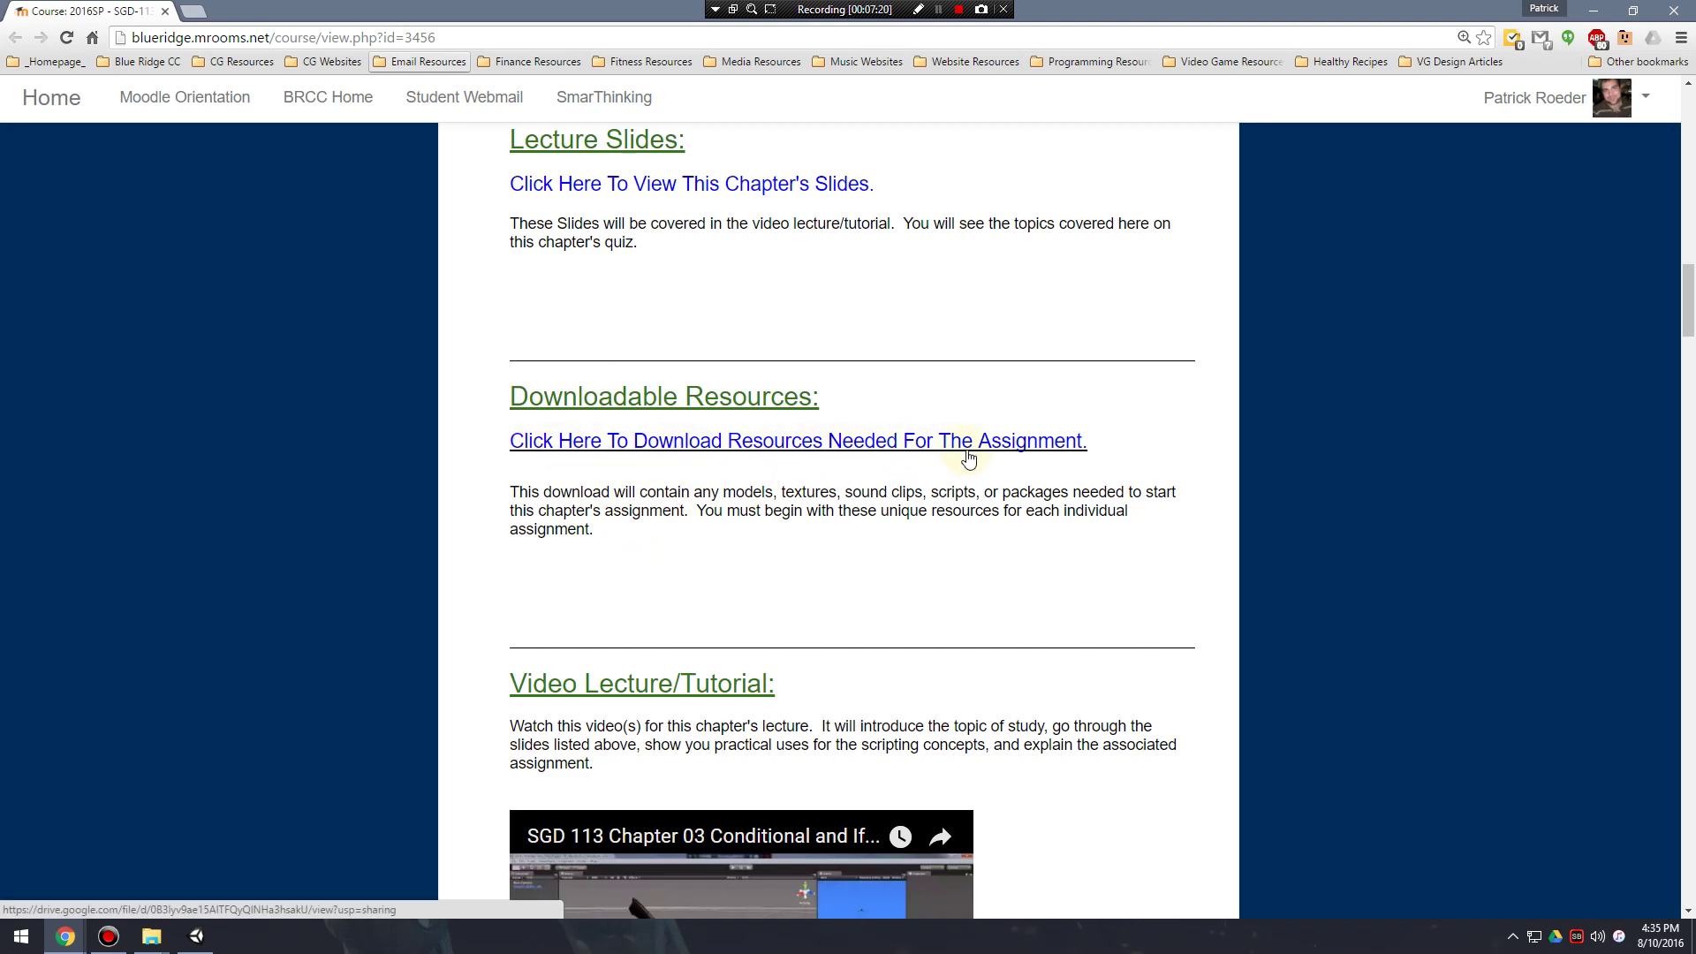
pyautogui.click(758, 449)
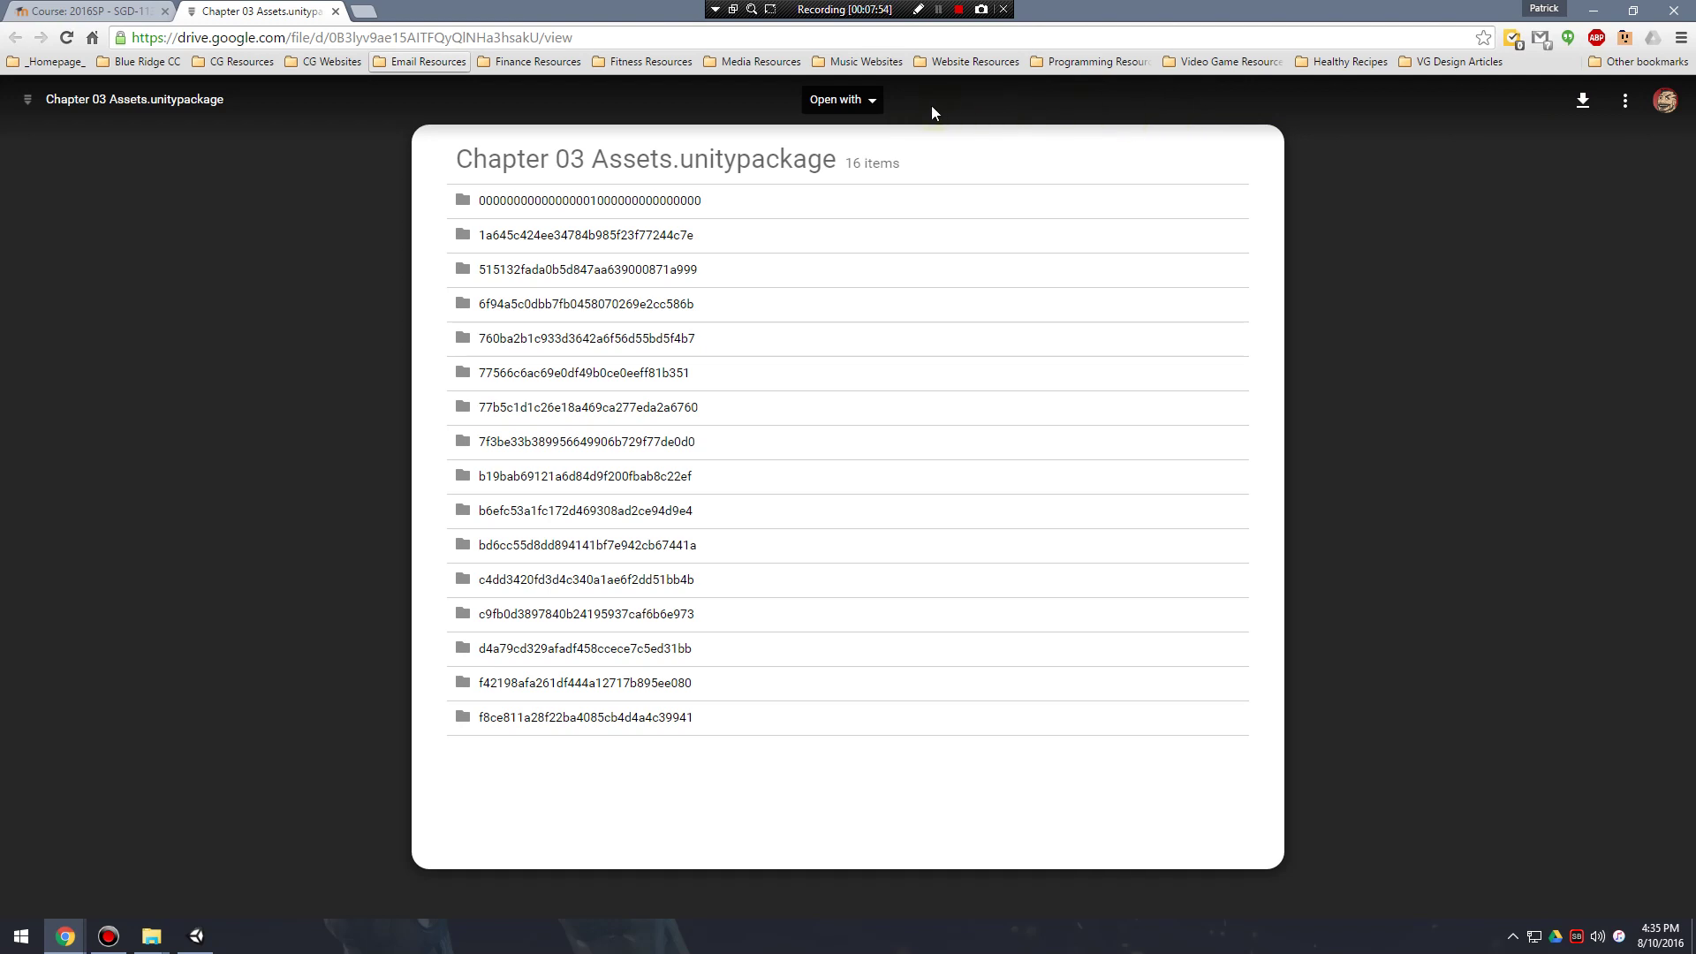
# Download Chapter 03 Assets.unitypackage from the Drive viewer and switch back to Unity.
pyautogui.click(1583, 100)
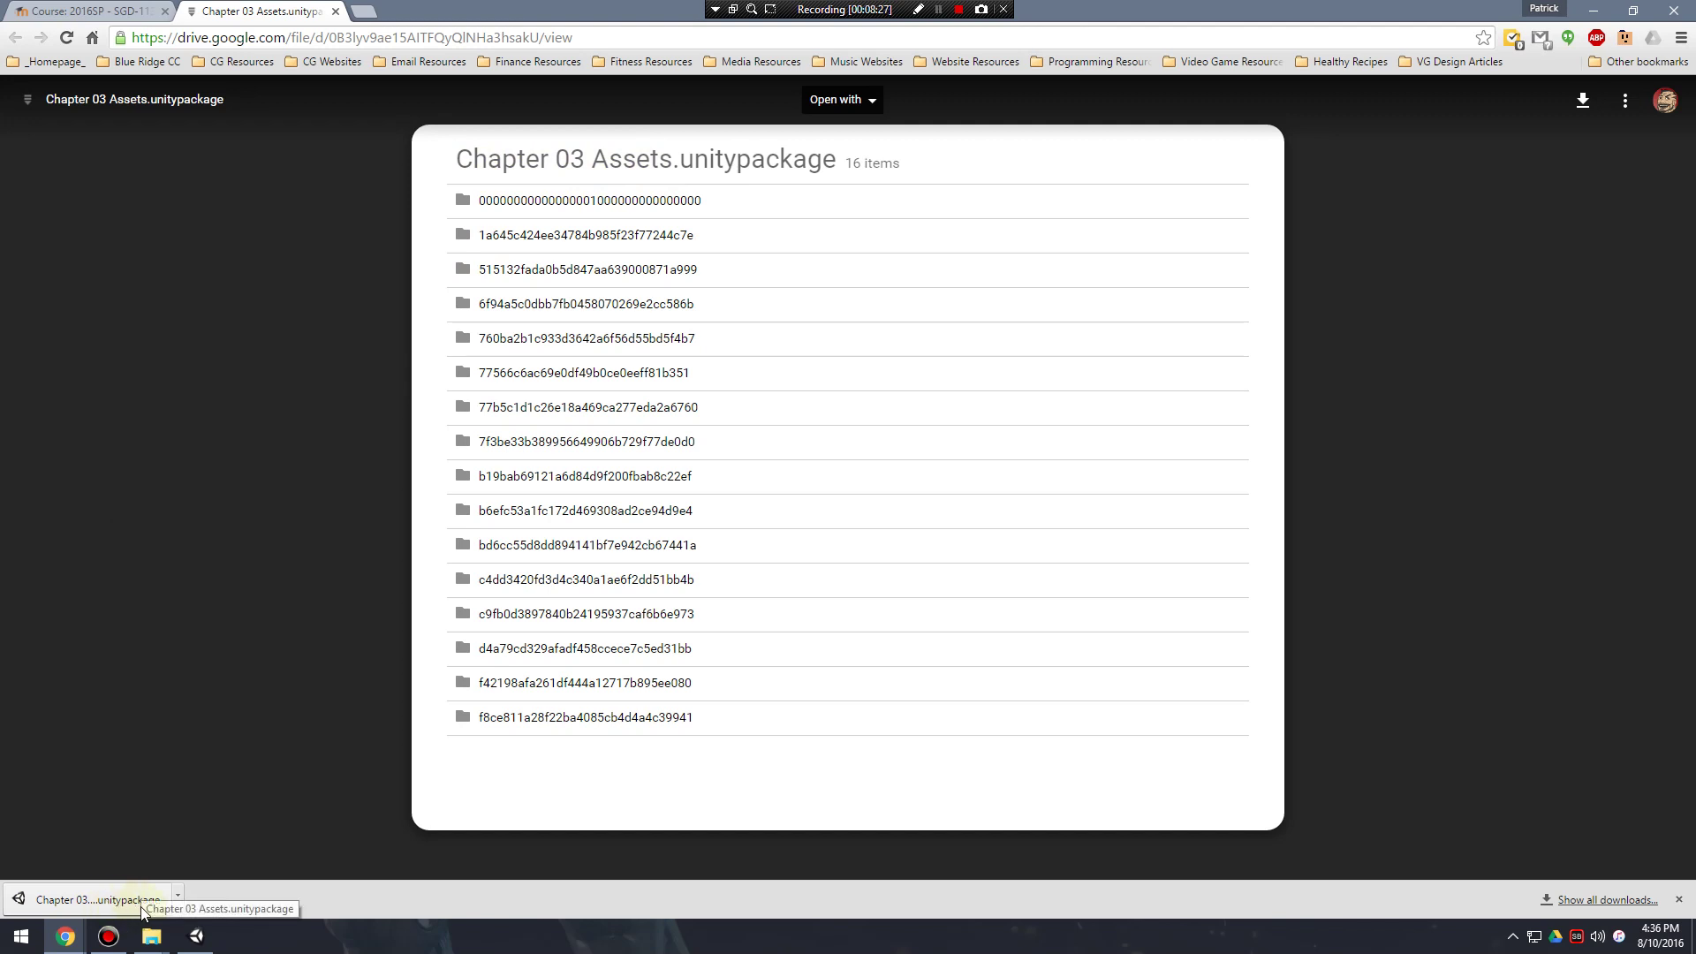
pyautogui.moveTo(195, 943)
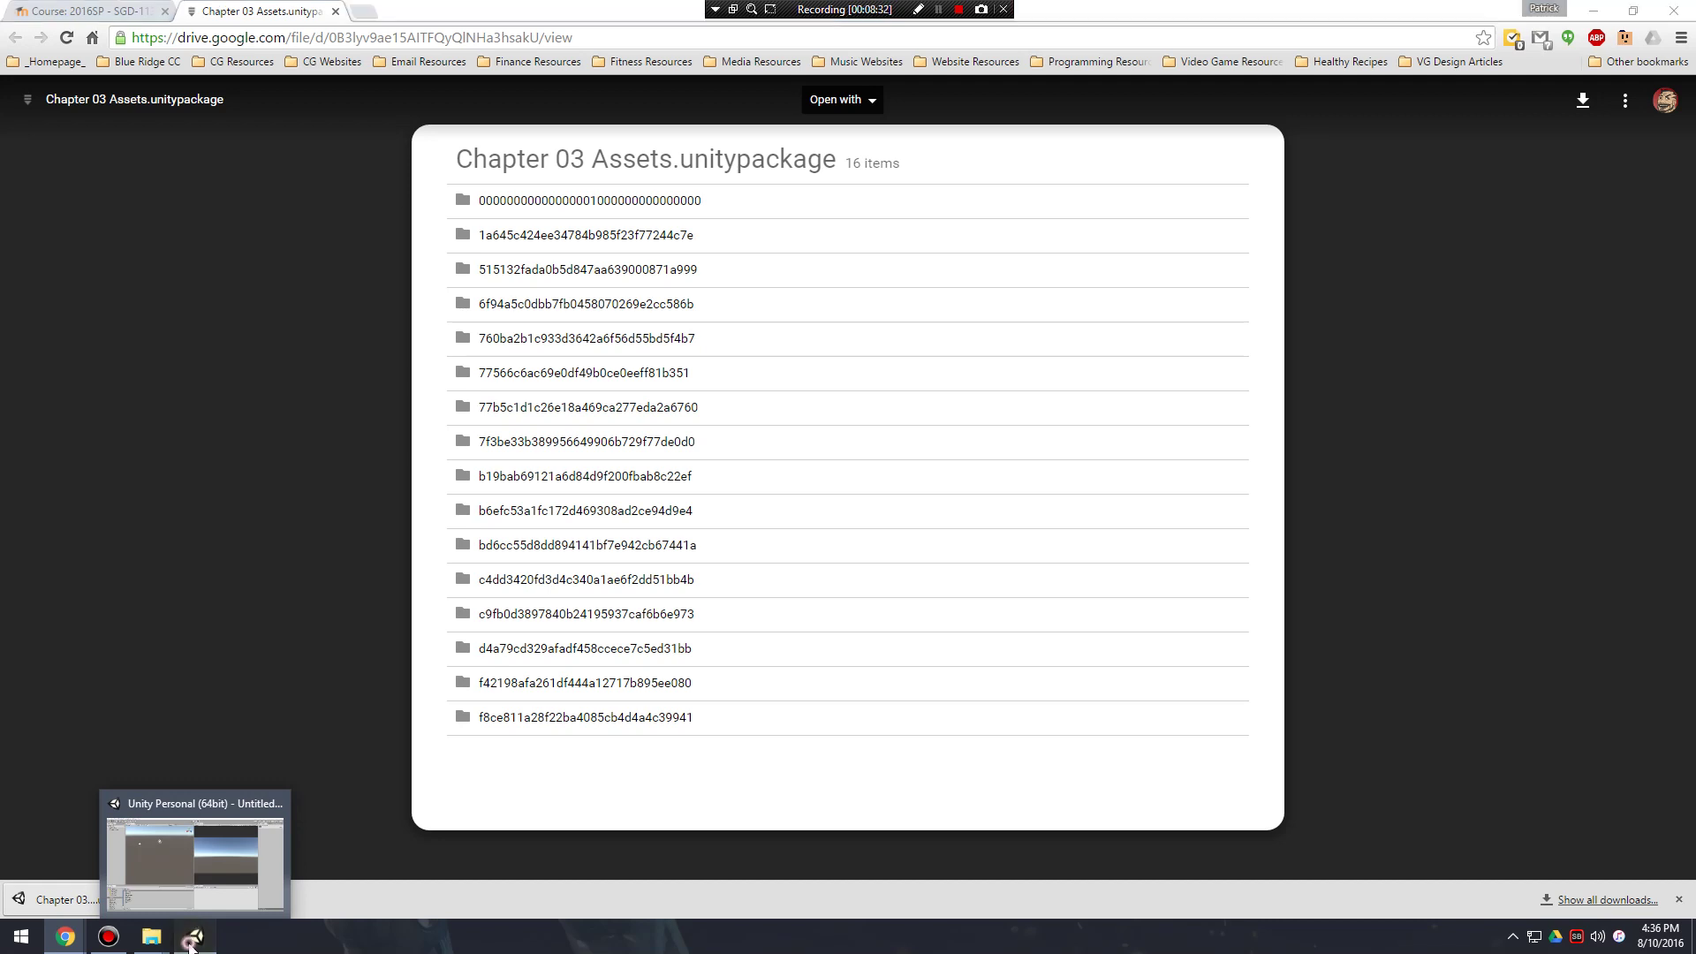
pyautogui.click(193, 941)
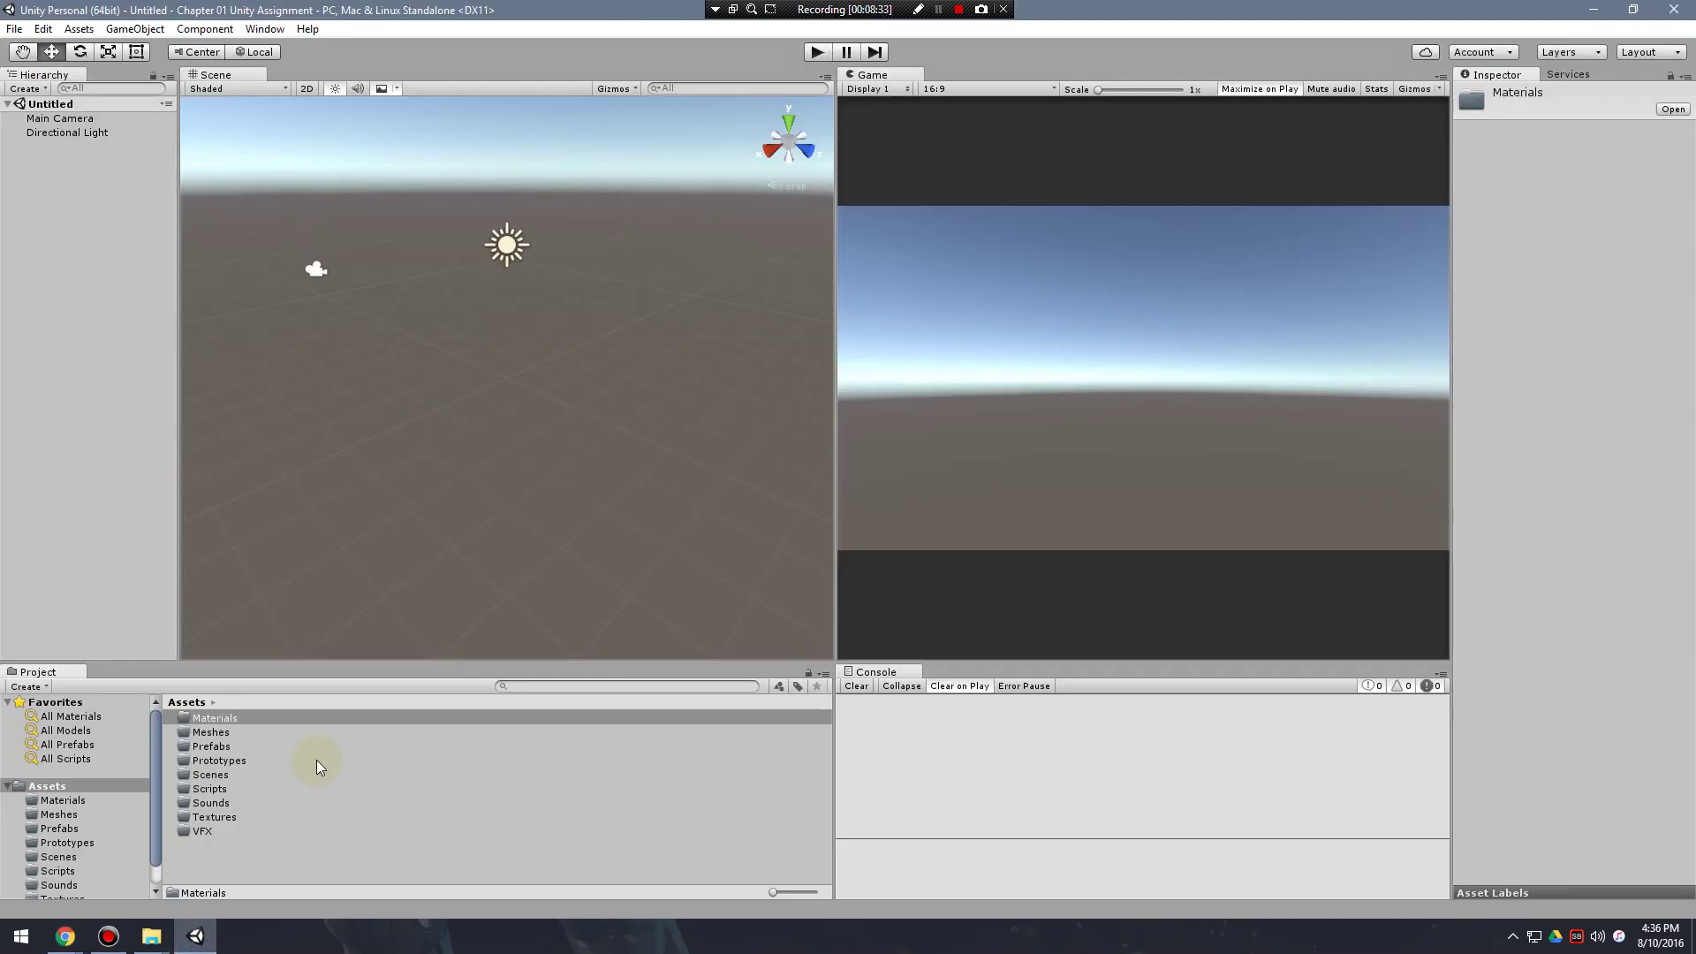
# Use Assets > Import Package > Custom Package to select Chapter 03 Assets in Downloads.
pyautogui.rightClick(56, 786)
pyautogui.click(7, 785)
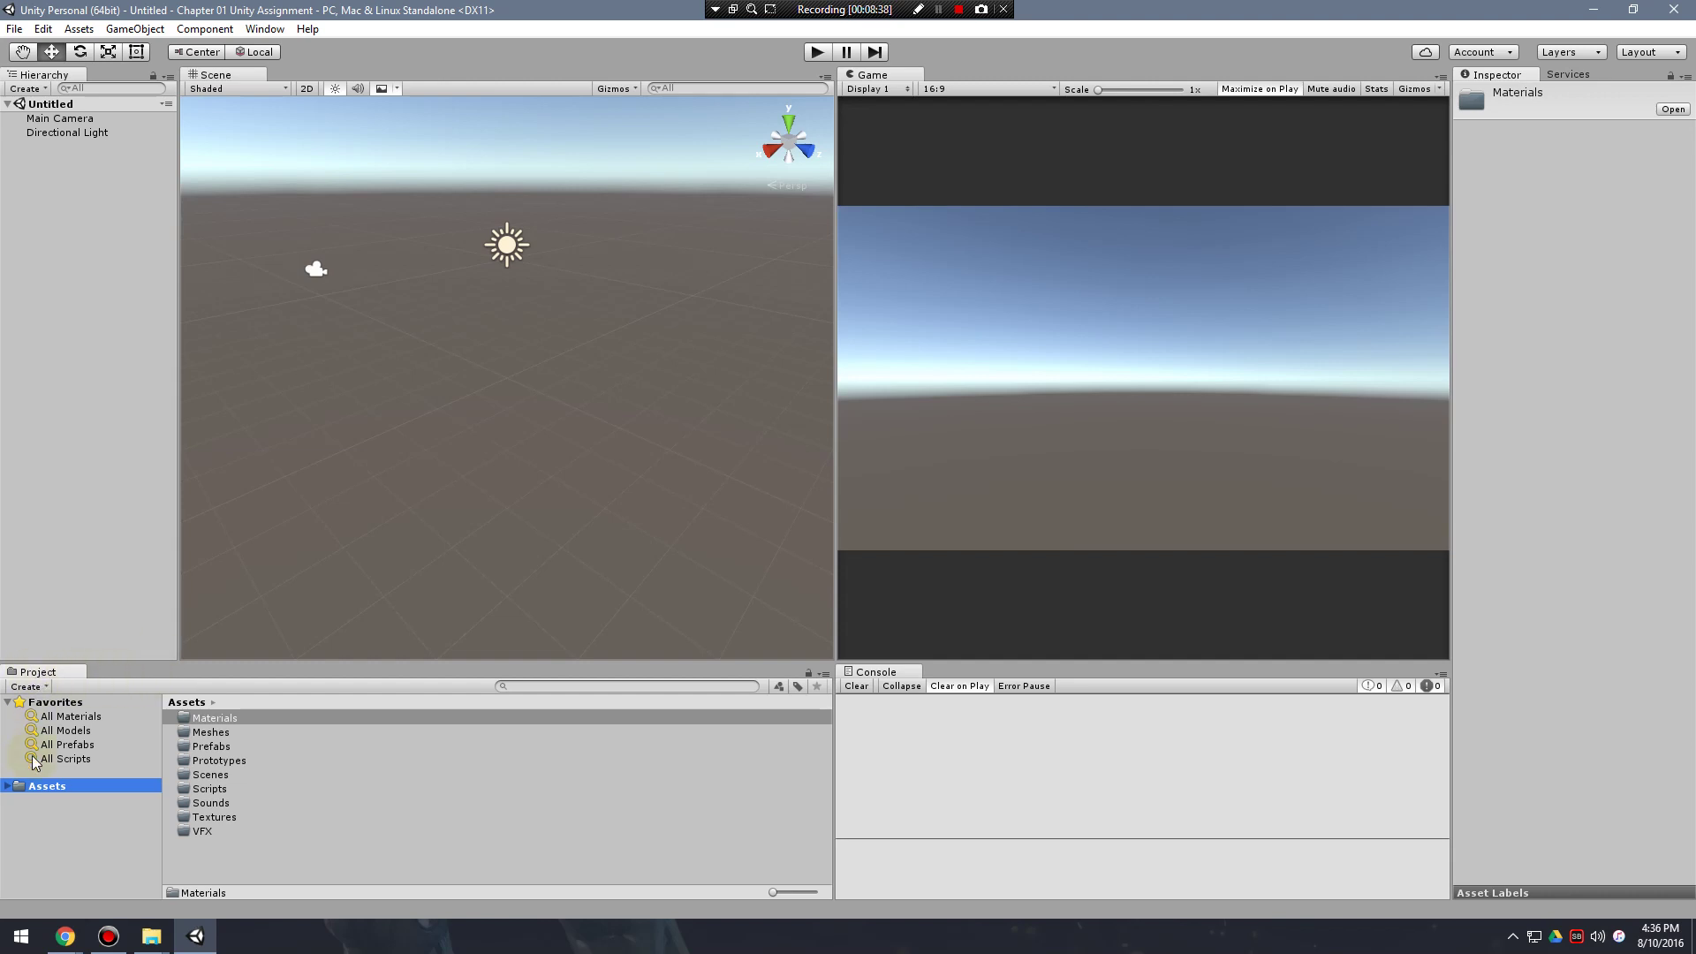
pyautogui.click(7, 785)
pyautogui.rightClick(46, 785)
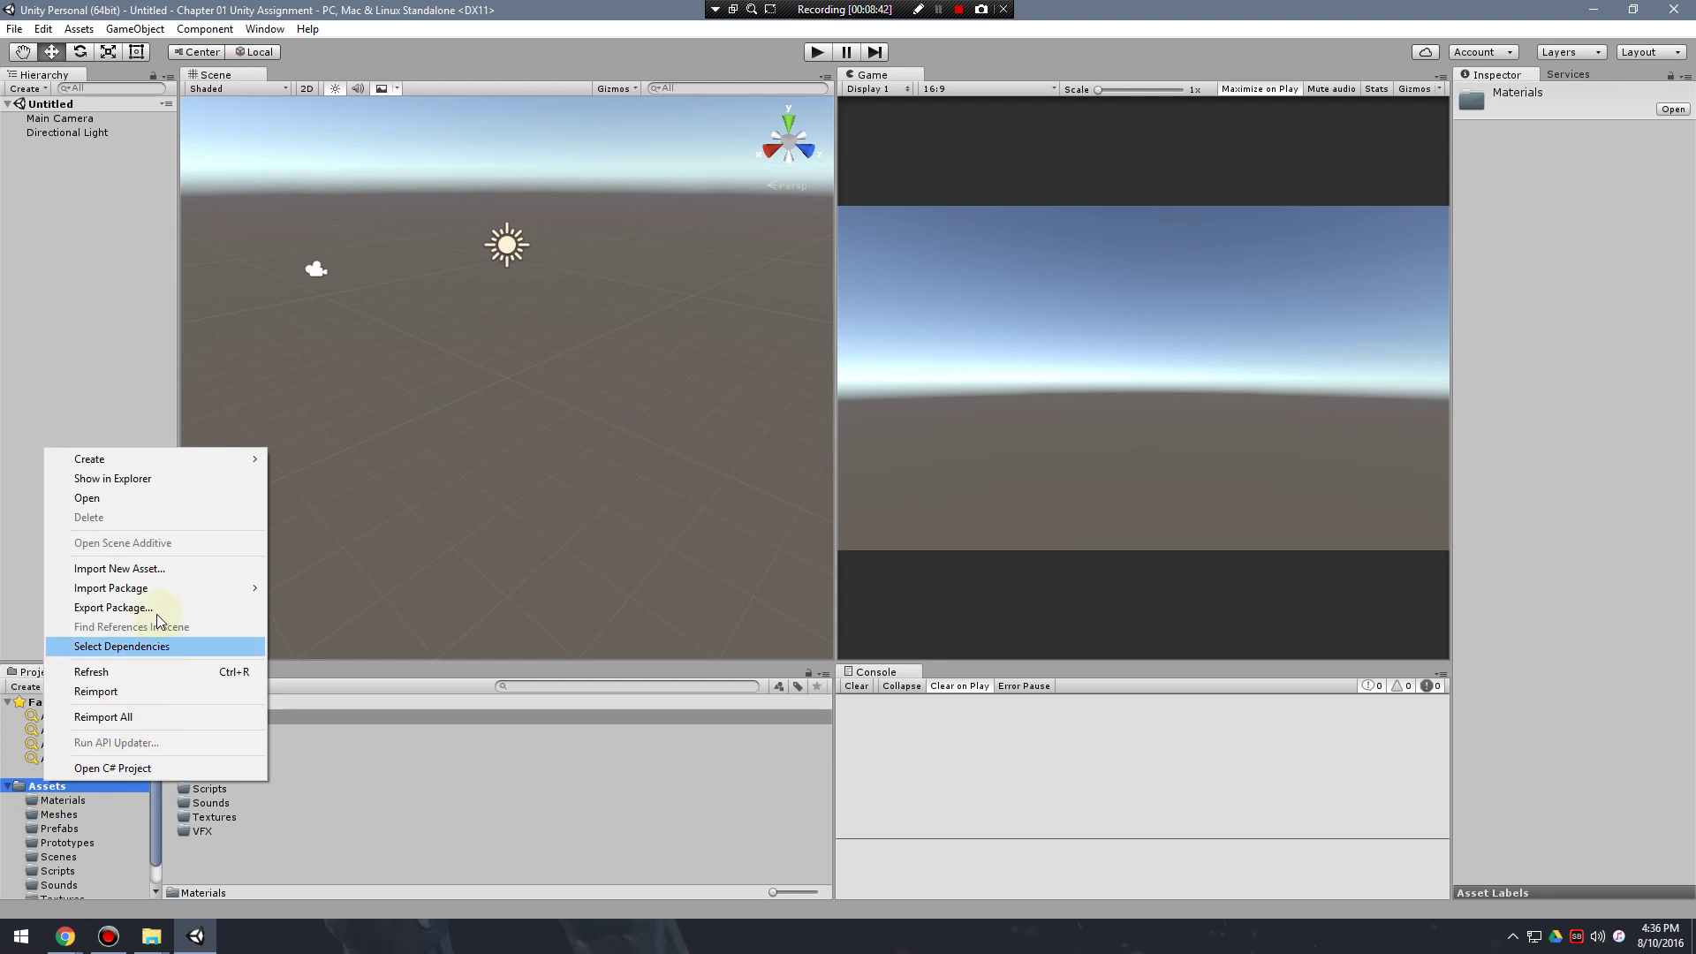
pyautogui.moveTo(146, 590)
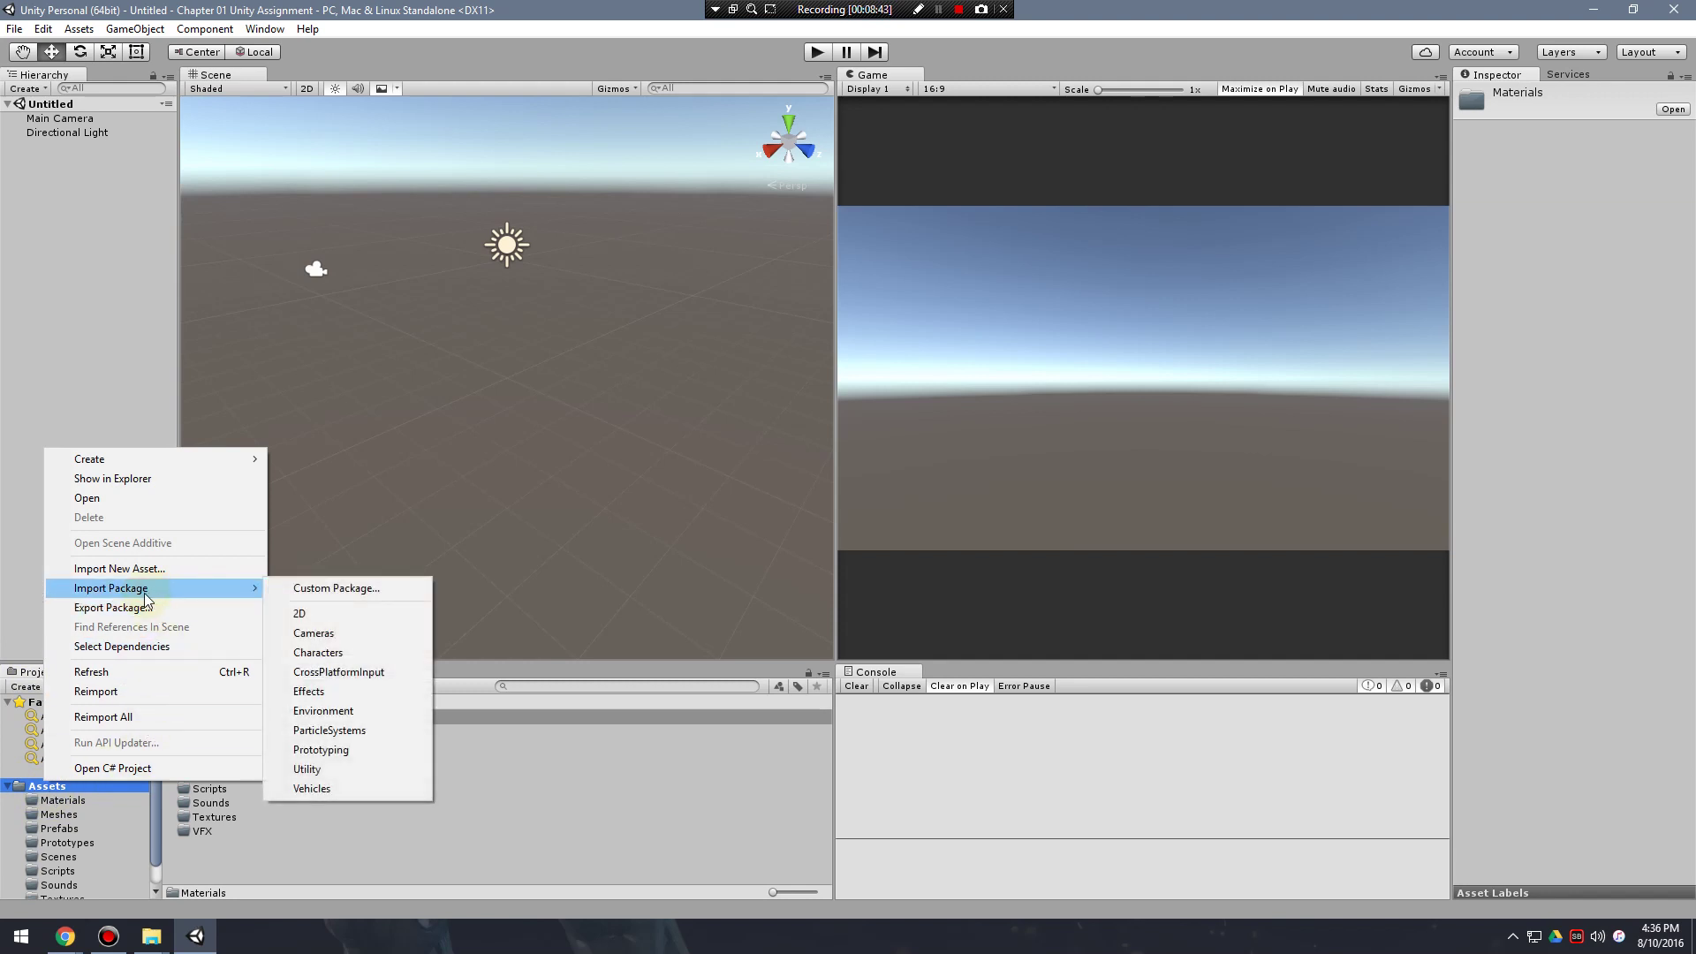
pyautogui.click(371, 587)
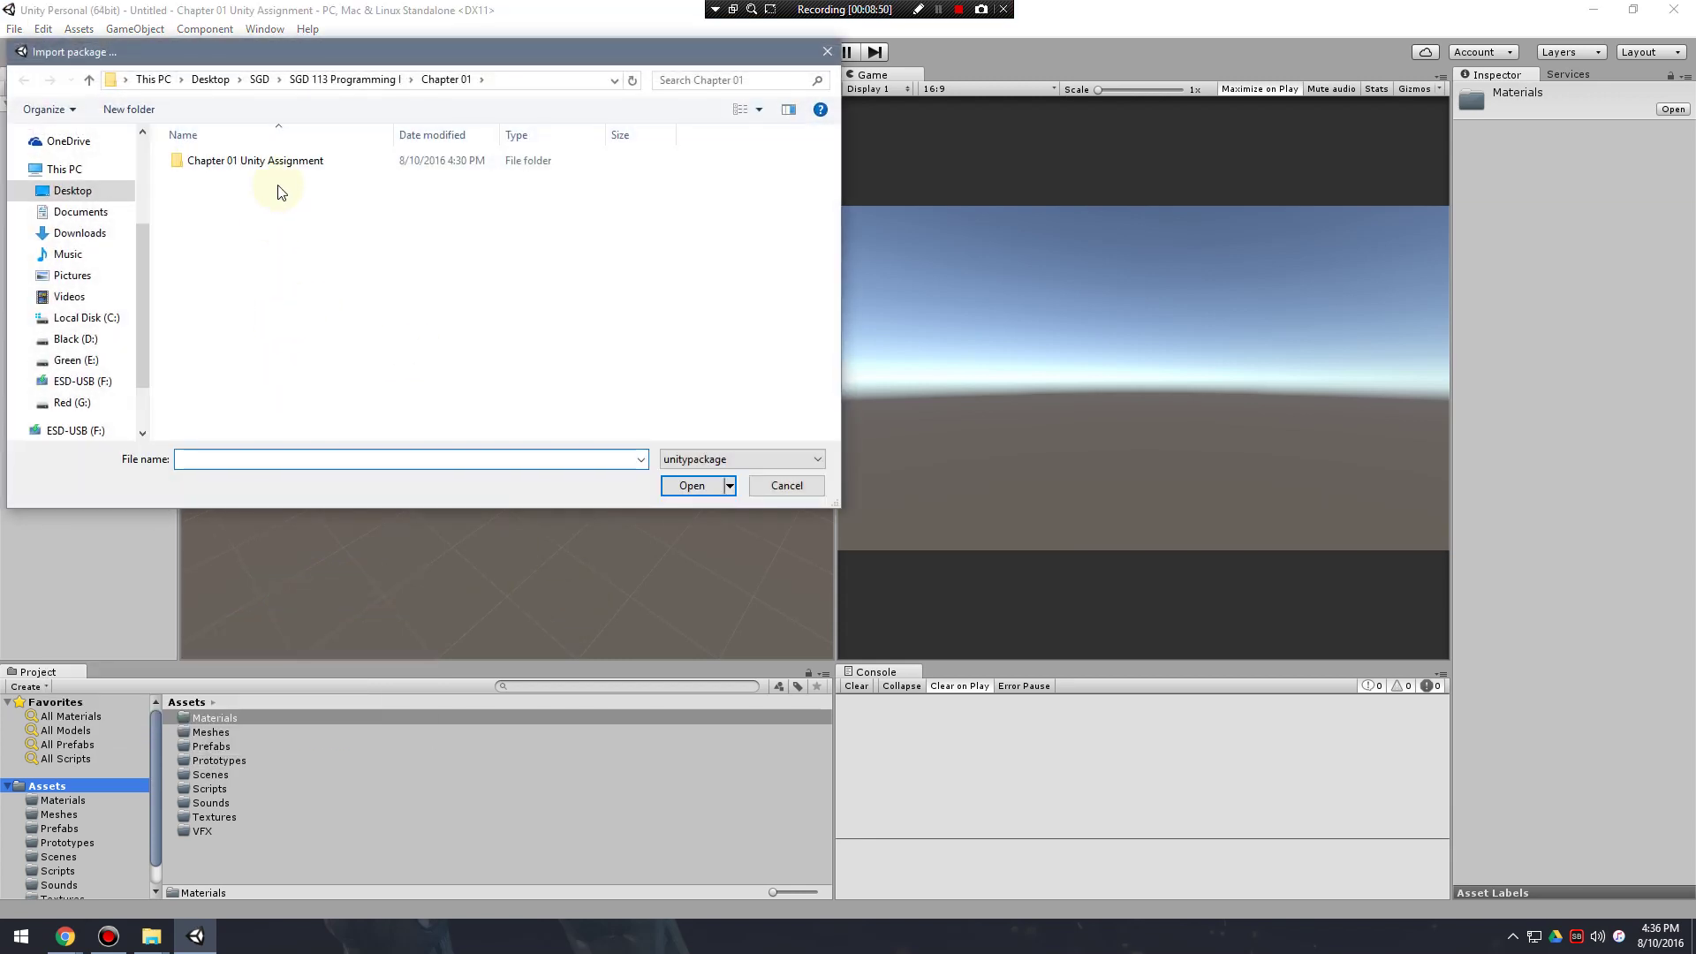
pyautogui.click(88, 232)
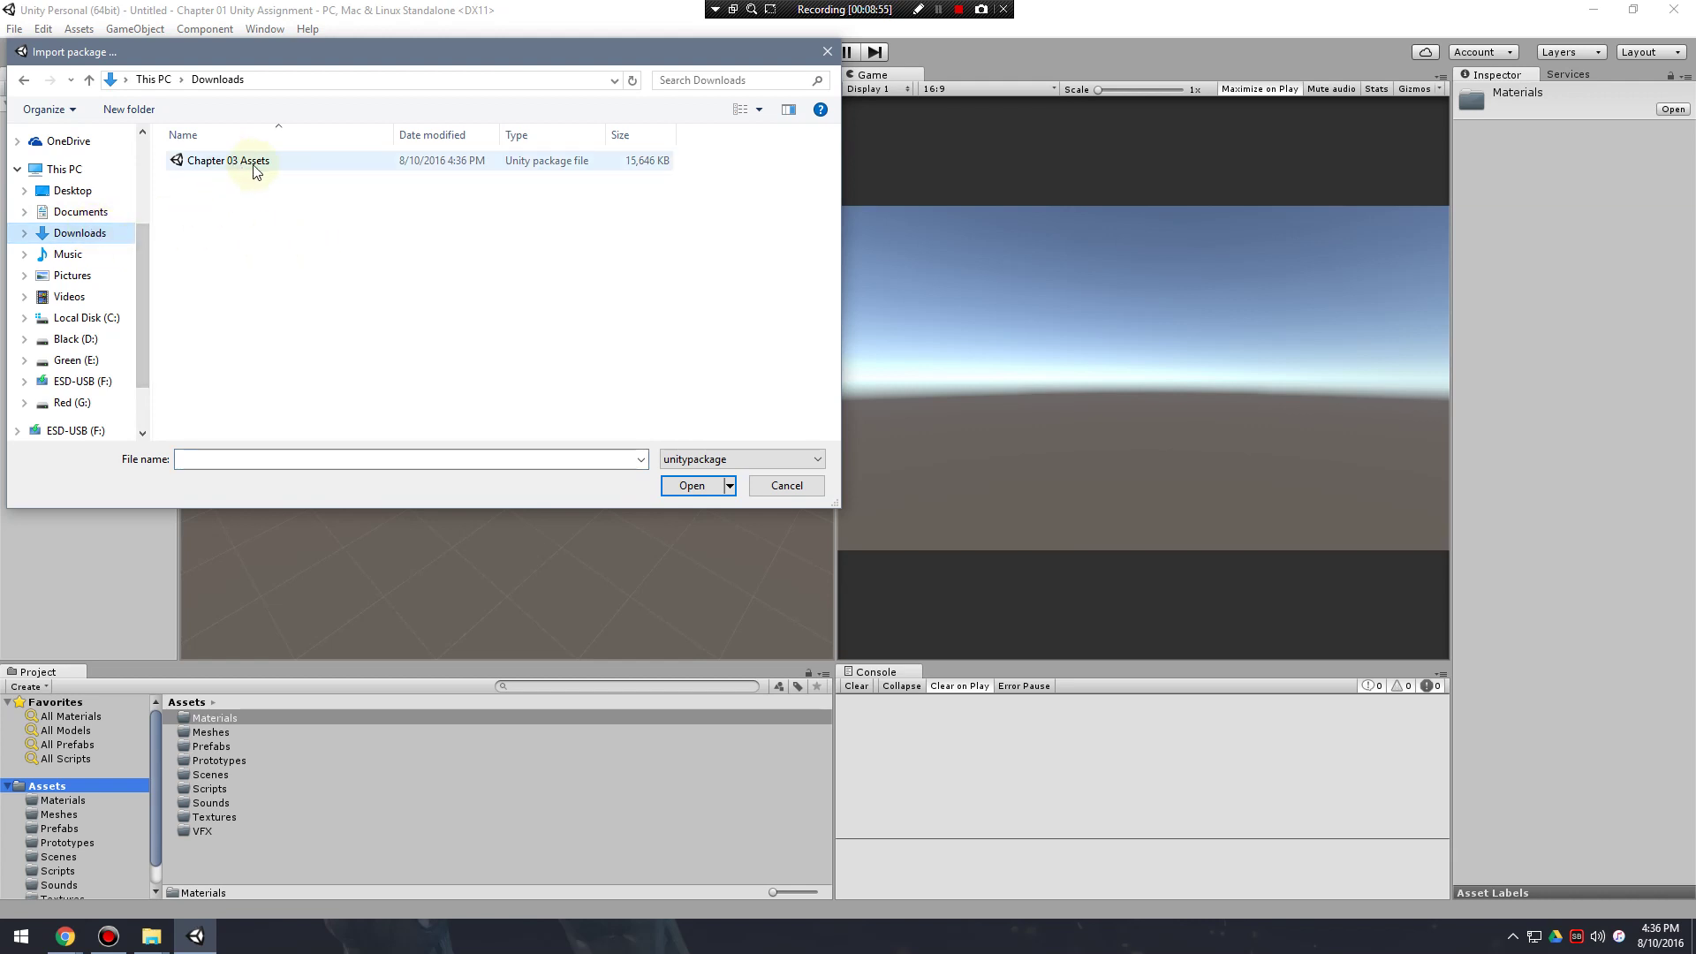
pyautogui.click(252, 163)
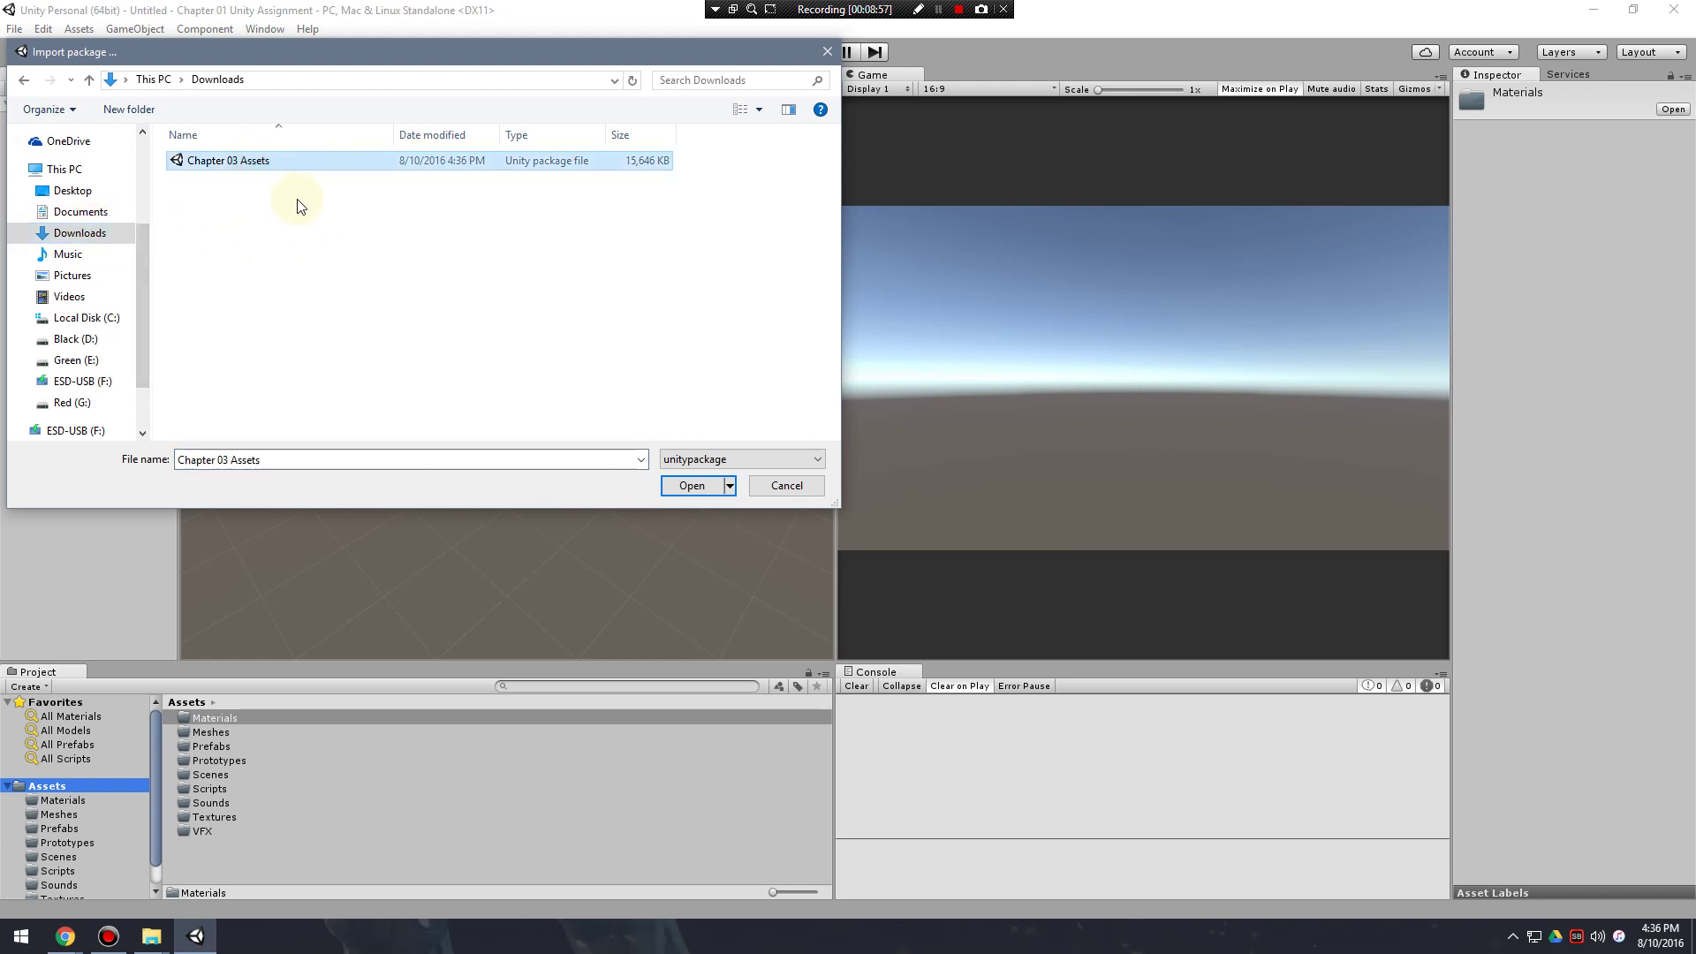
# Open the Chapter 03 Assets package, enlarge the import window, and import every listed asset.
pyautogui.click(689, 487)
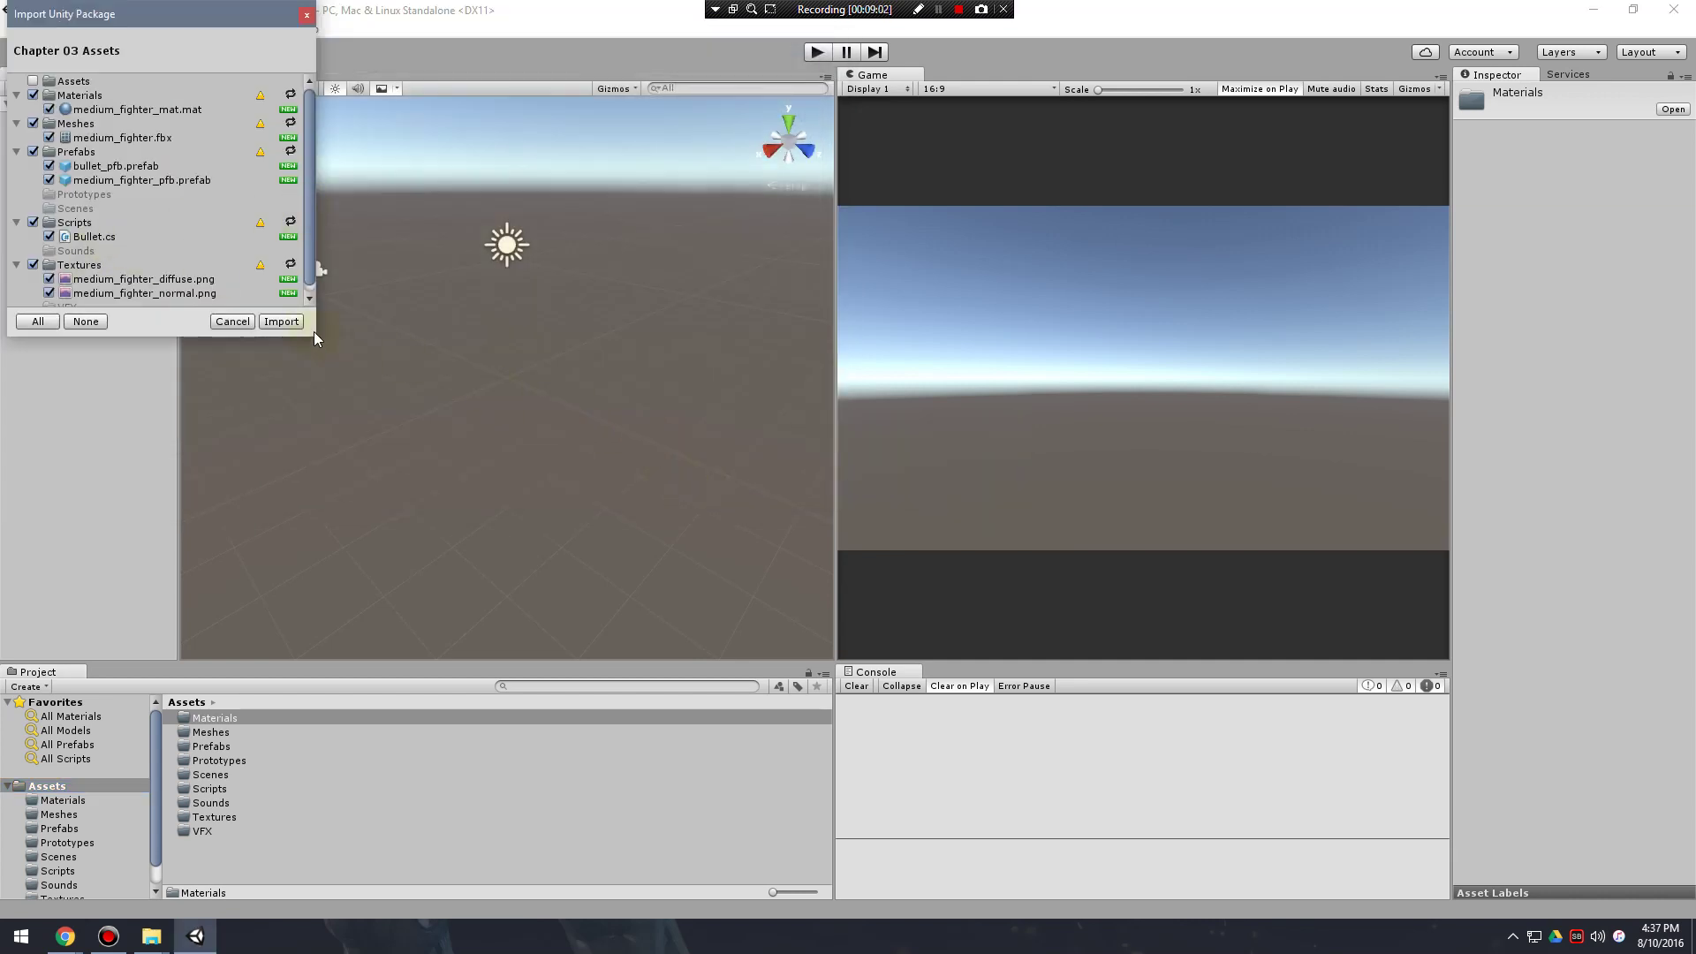
pyautogui.moveTo(317, 335); pyautogui.dragTo(664, 570)
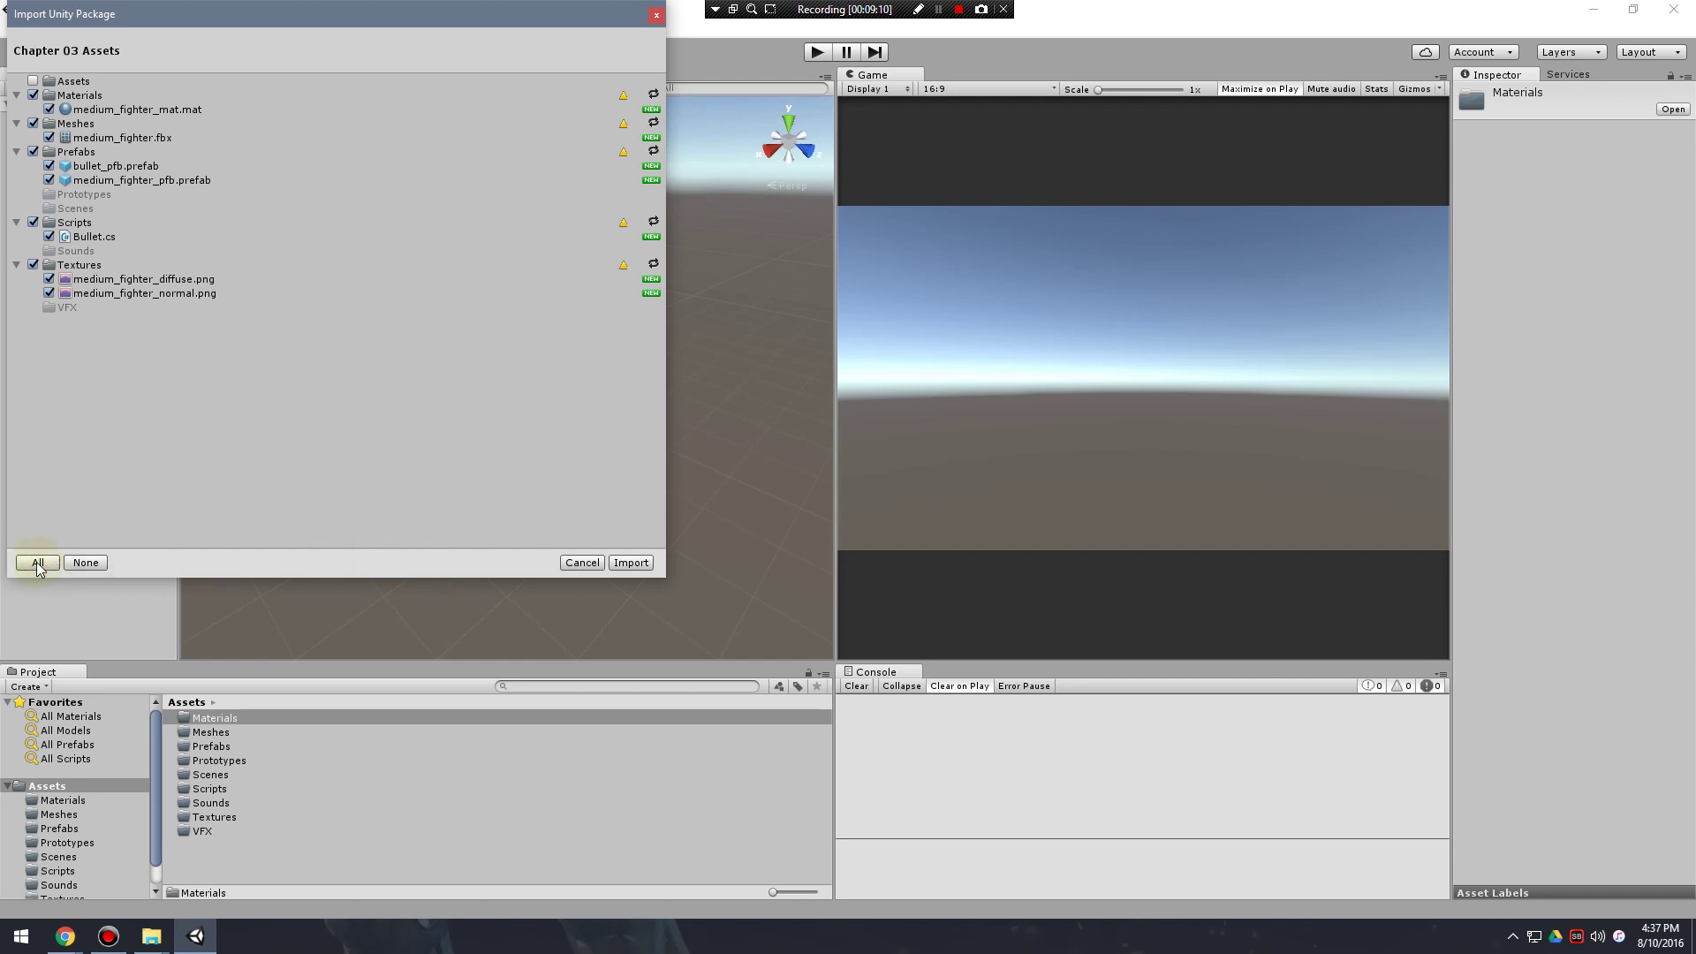
pyautogui.click(637, 563)
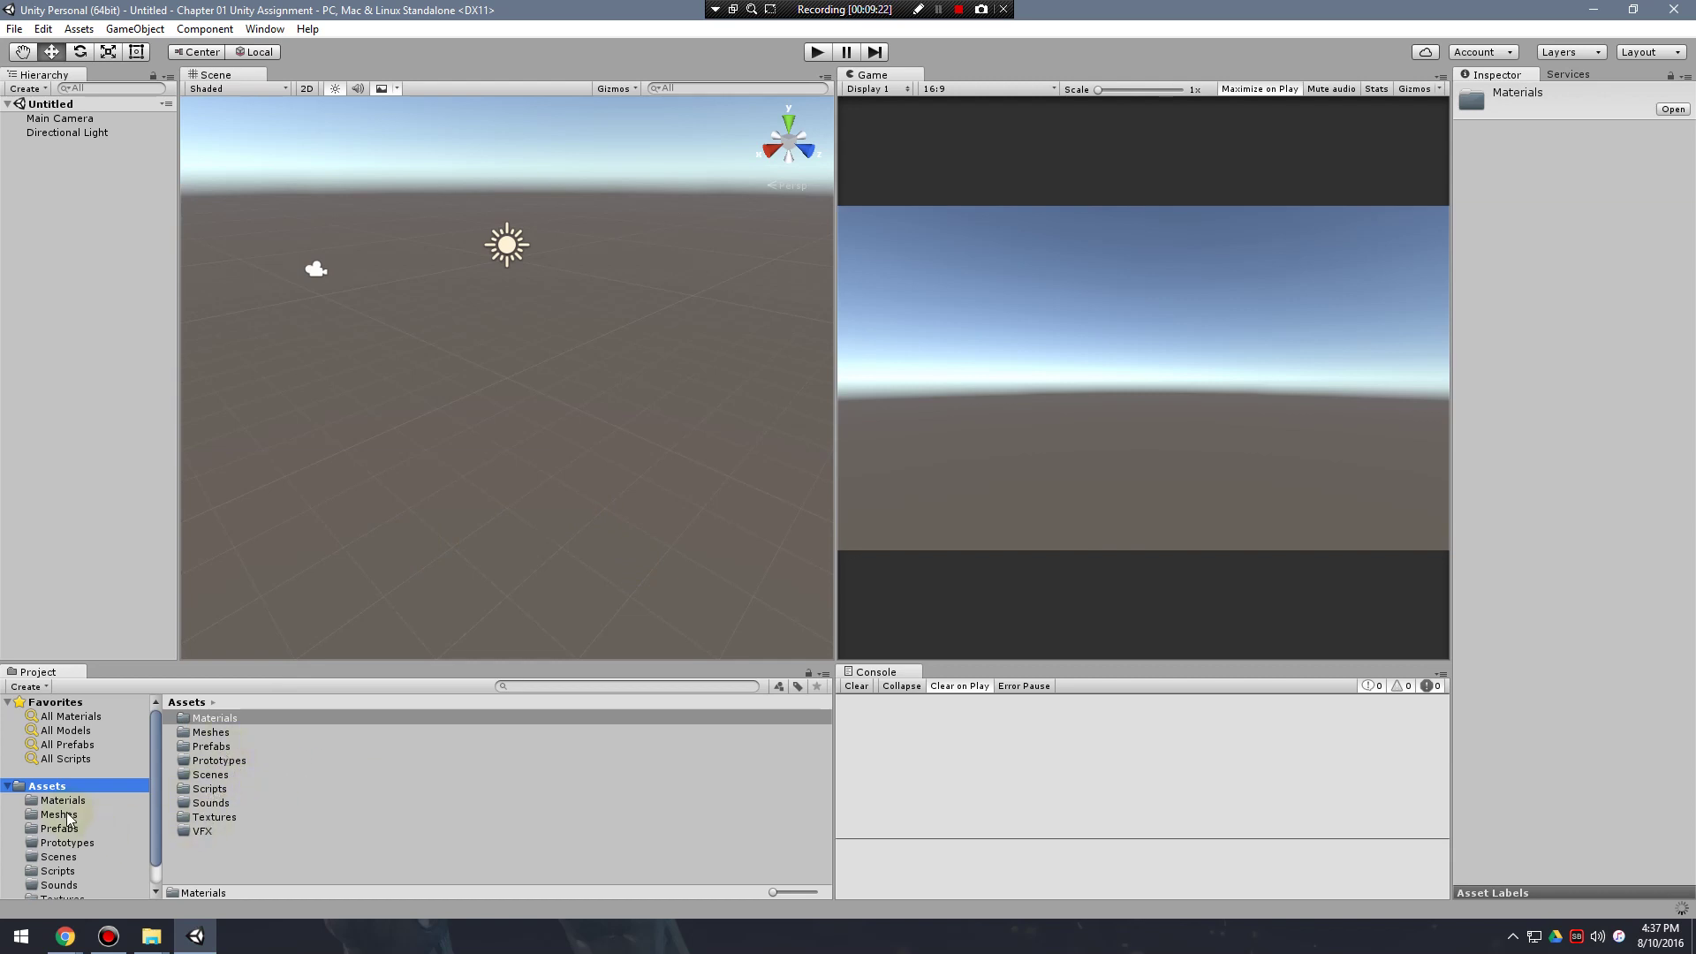
# Inspect the medium_fighter_diffuse texture in Textures and view it full size.
pyautogui.scroll(-1, 77, 821)
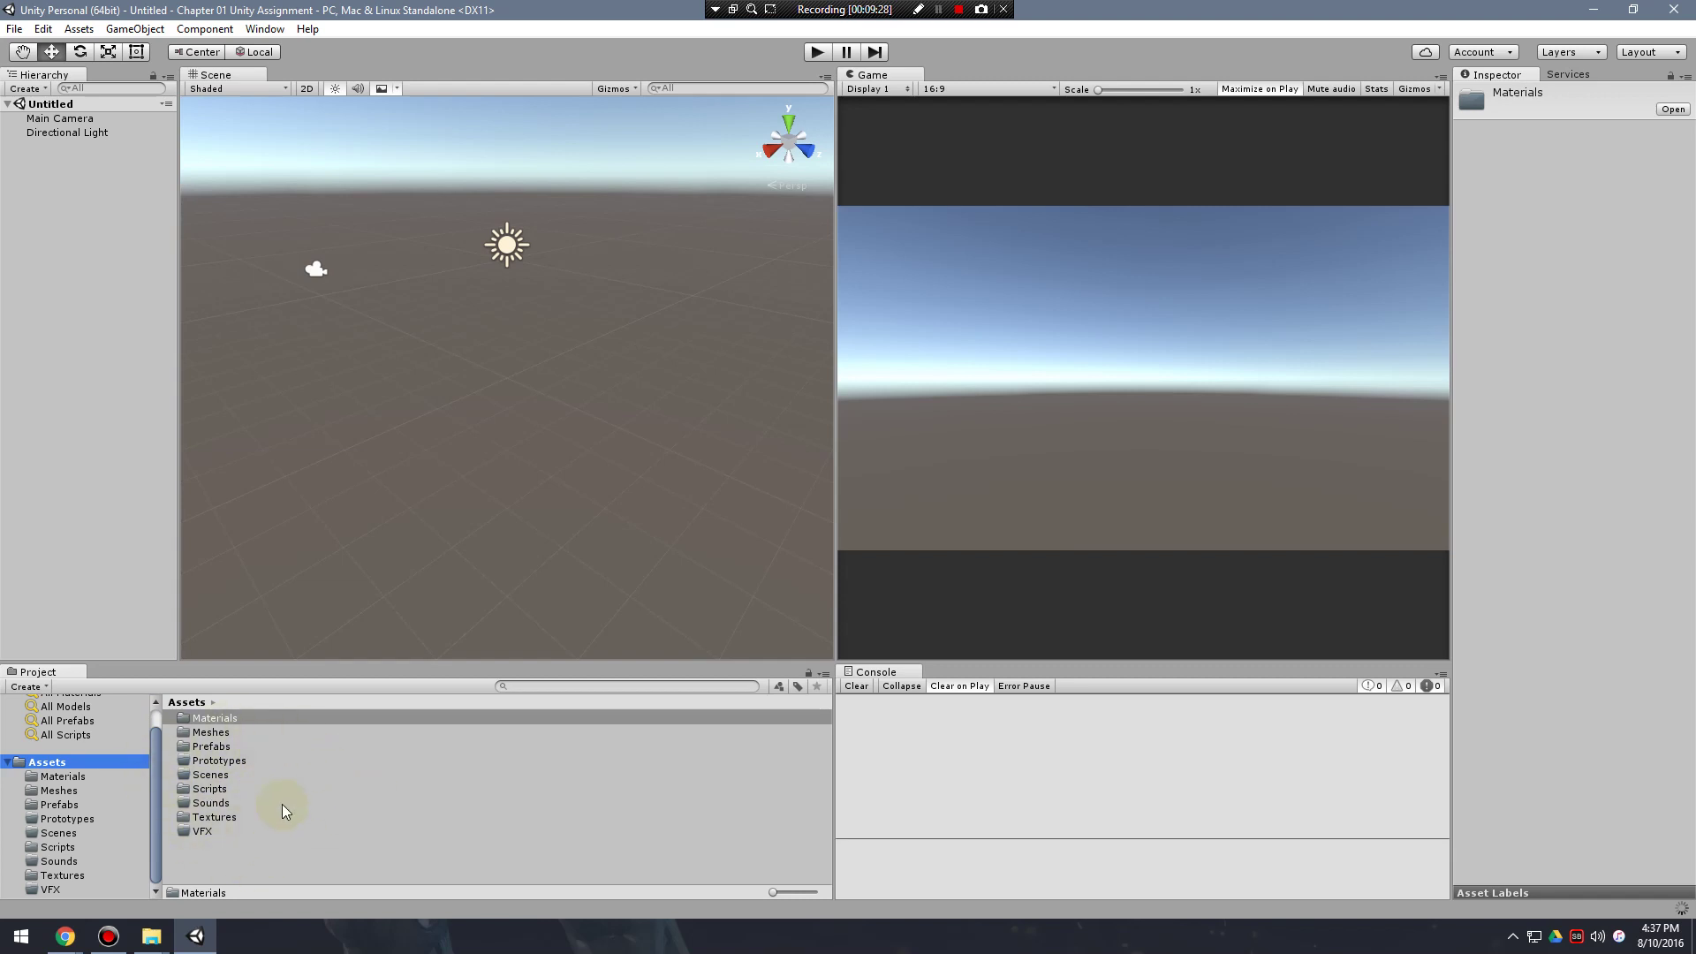
pyautogui.doubleClick(209, 819)
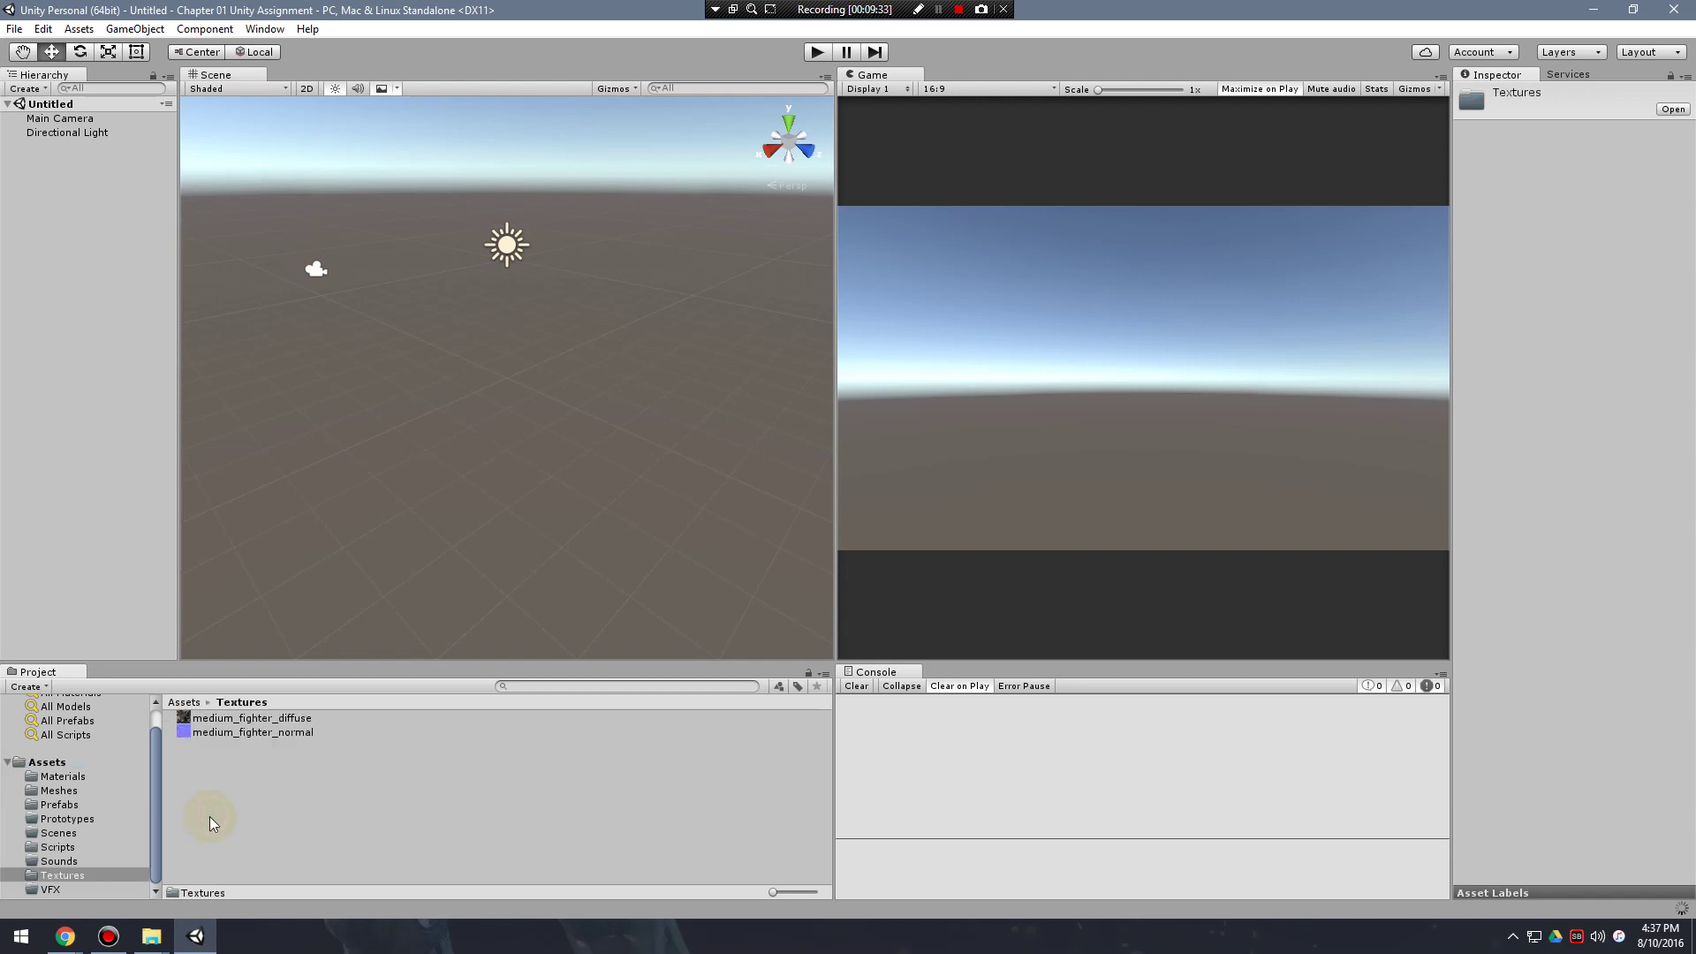
pyautogui.click(236, 718)
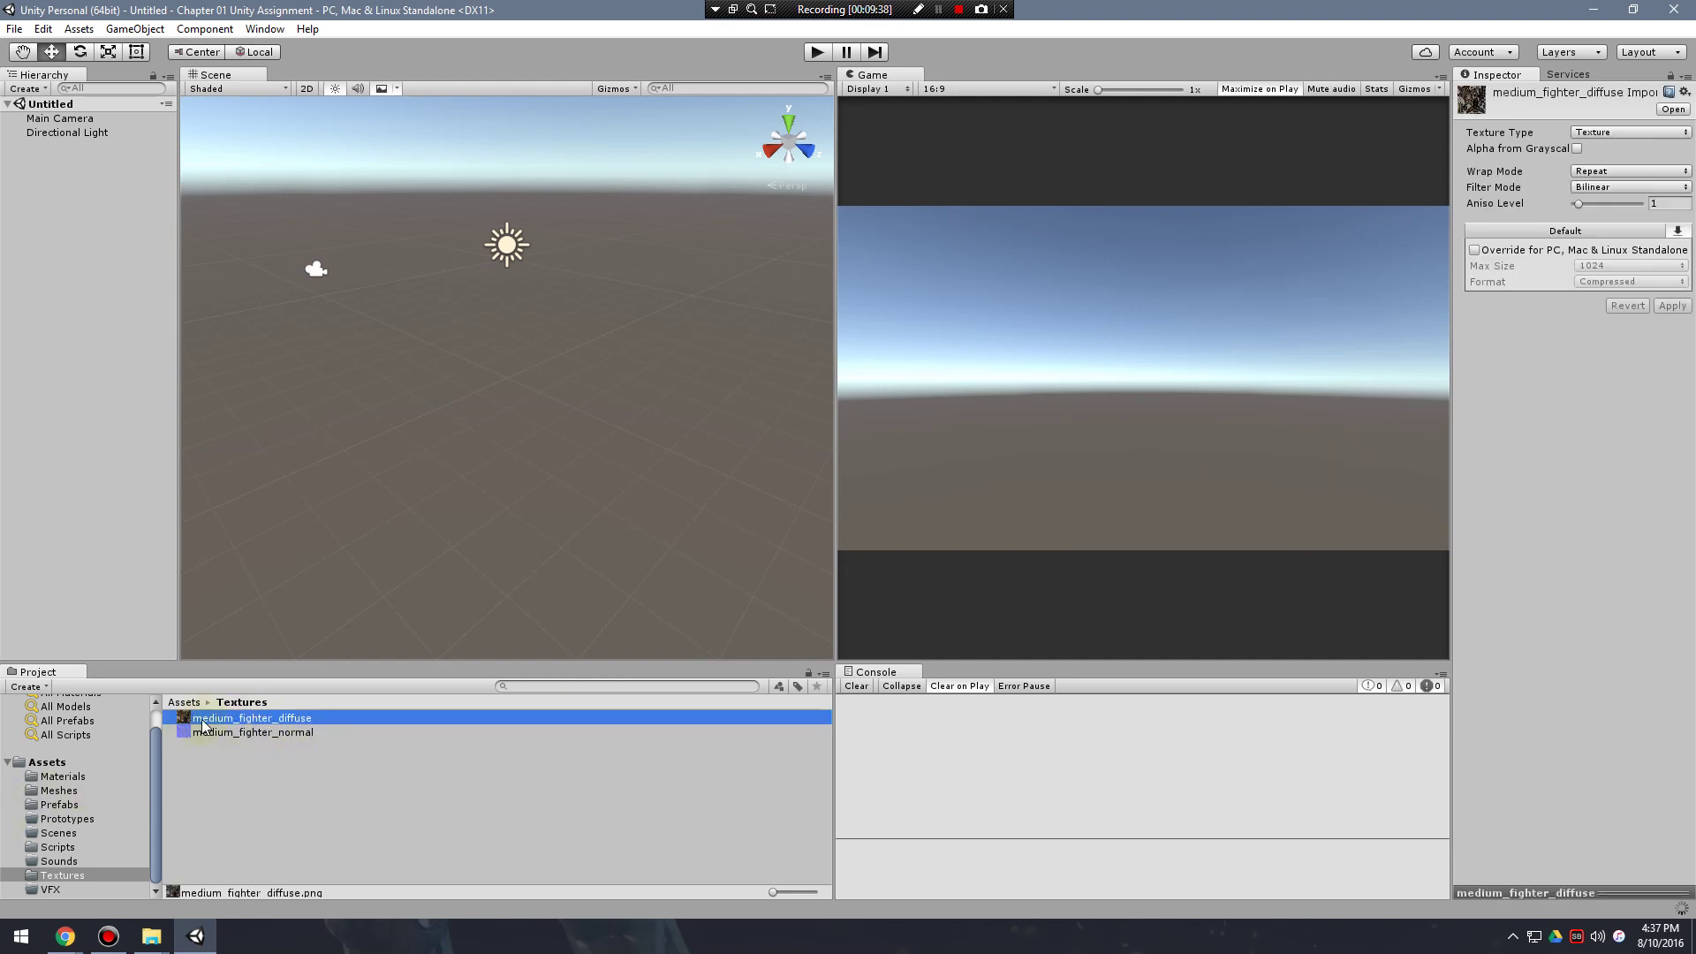
pyautogui.doubleClick(202, 721)
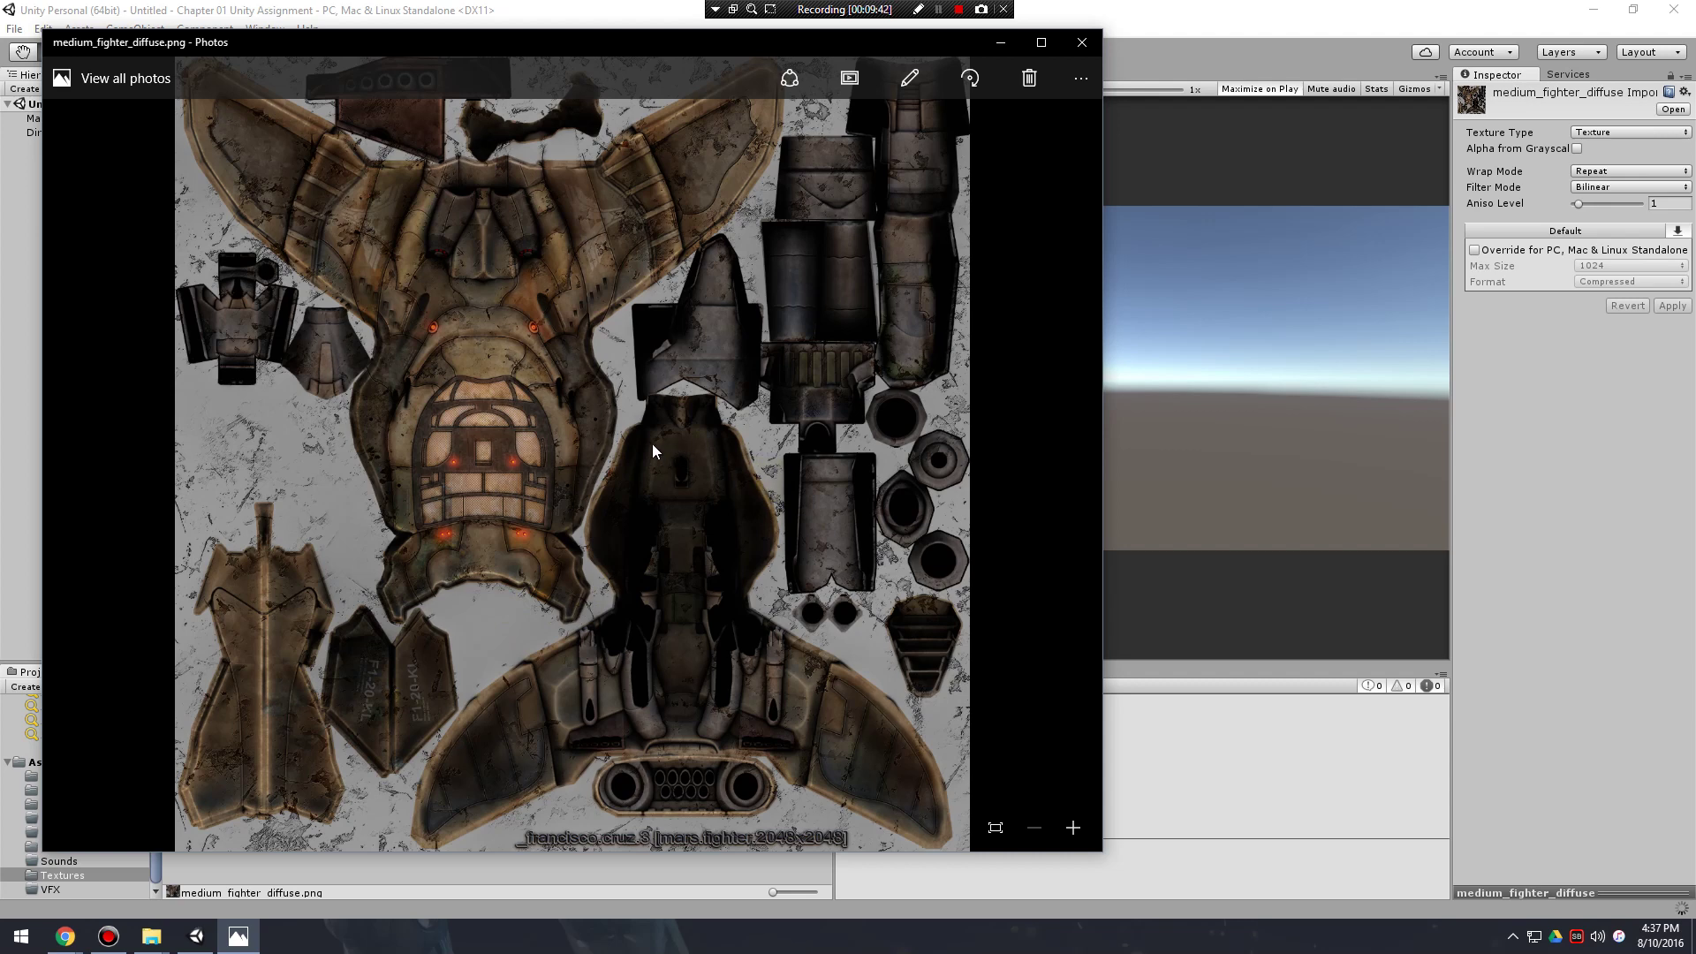
pyautogui.click(1079, 44)
# Read the Bullet script's code in the Scripts folder.
pyautogui.click(70, 861)
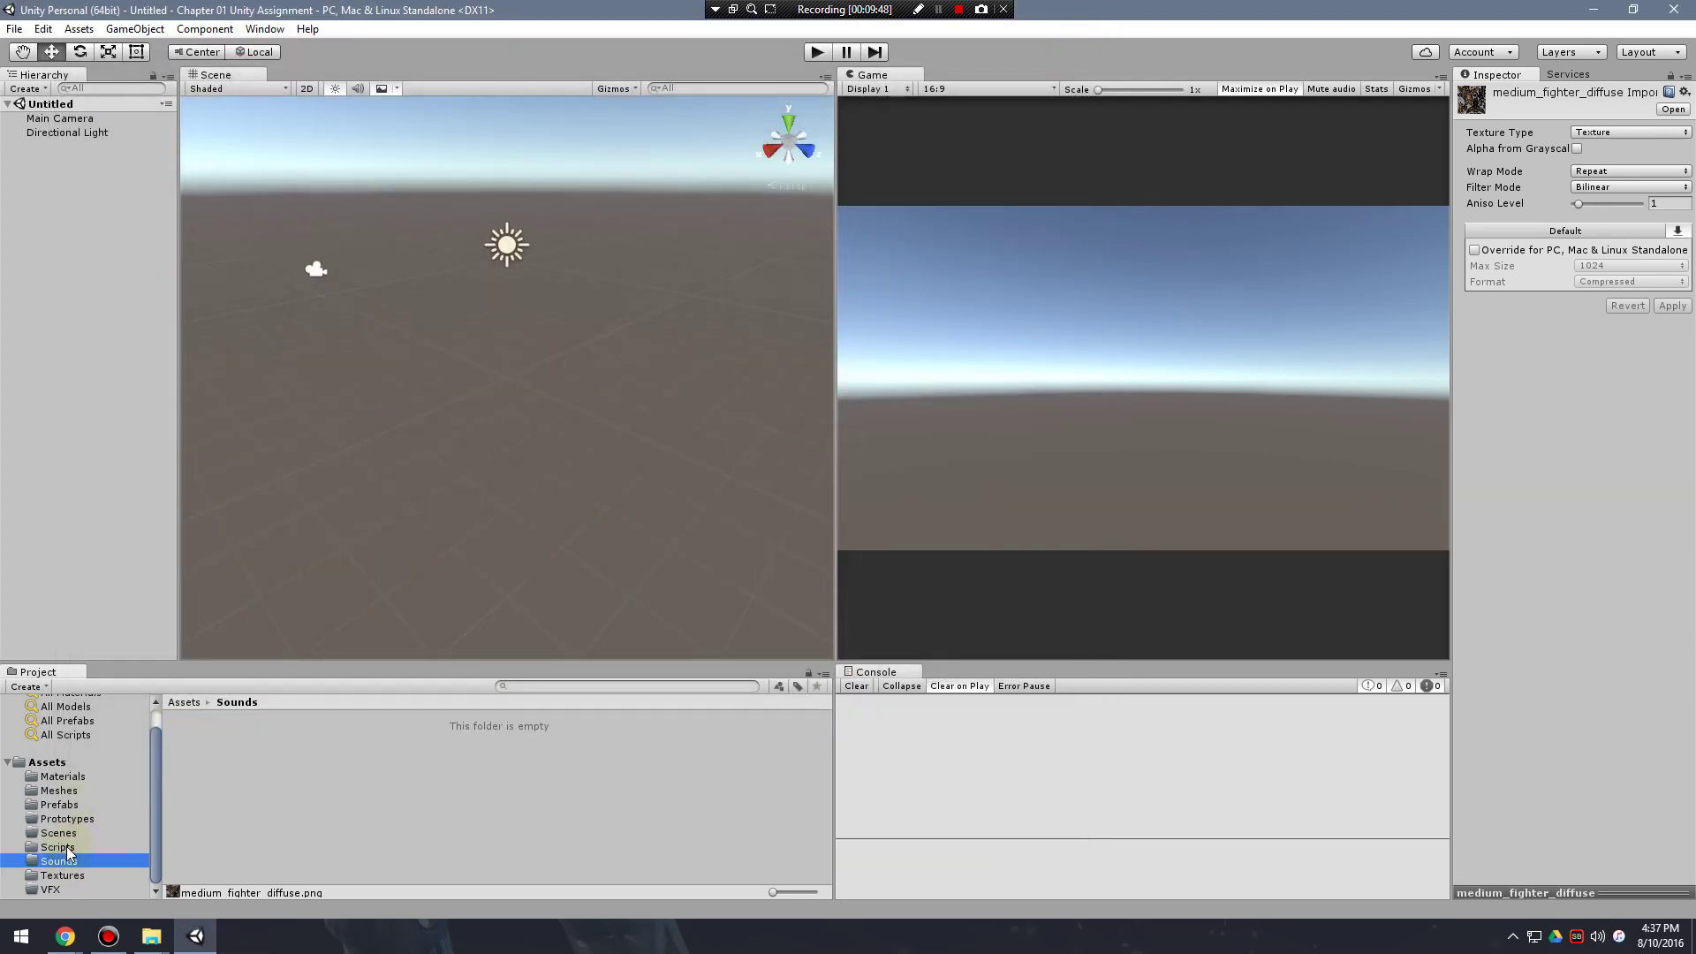
pyautogui.click(66, 846)
pyautogui.click(215, 717)
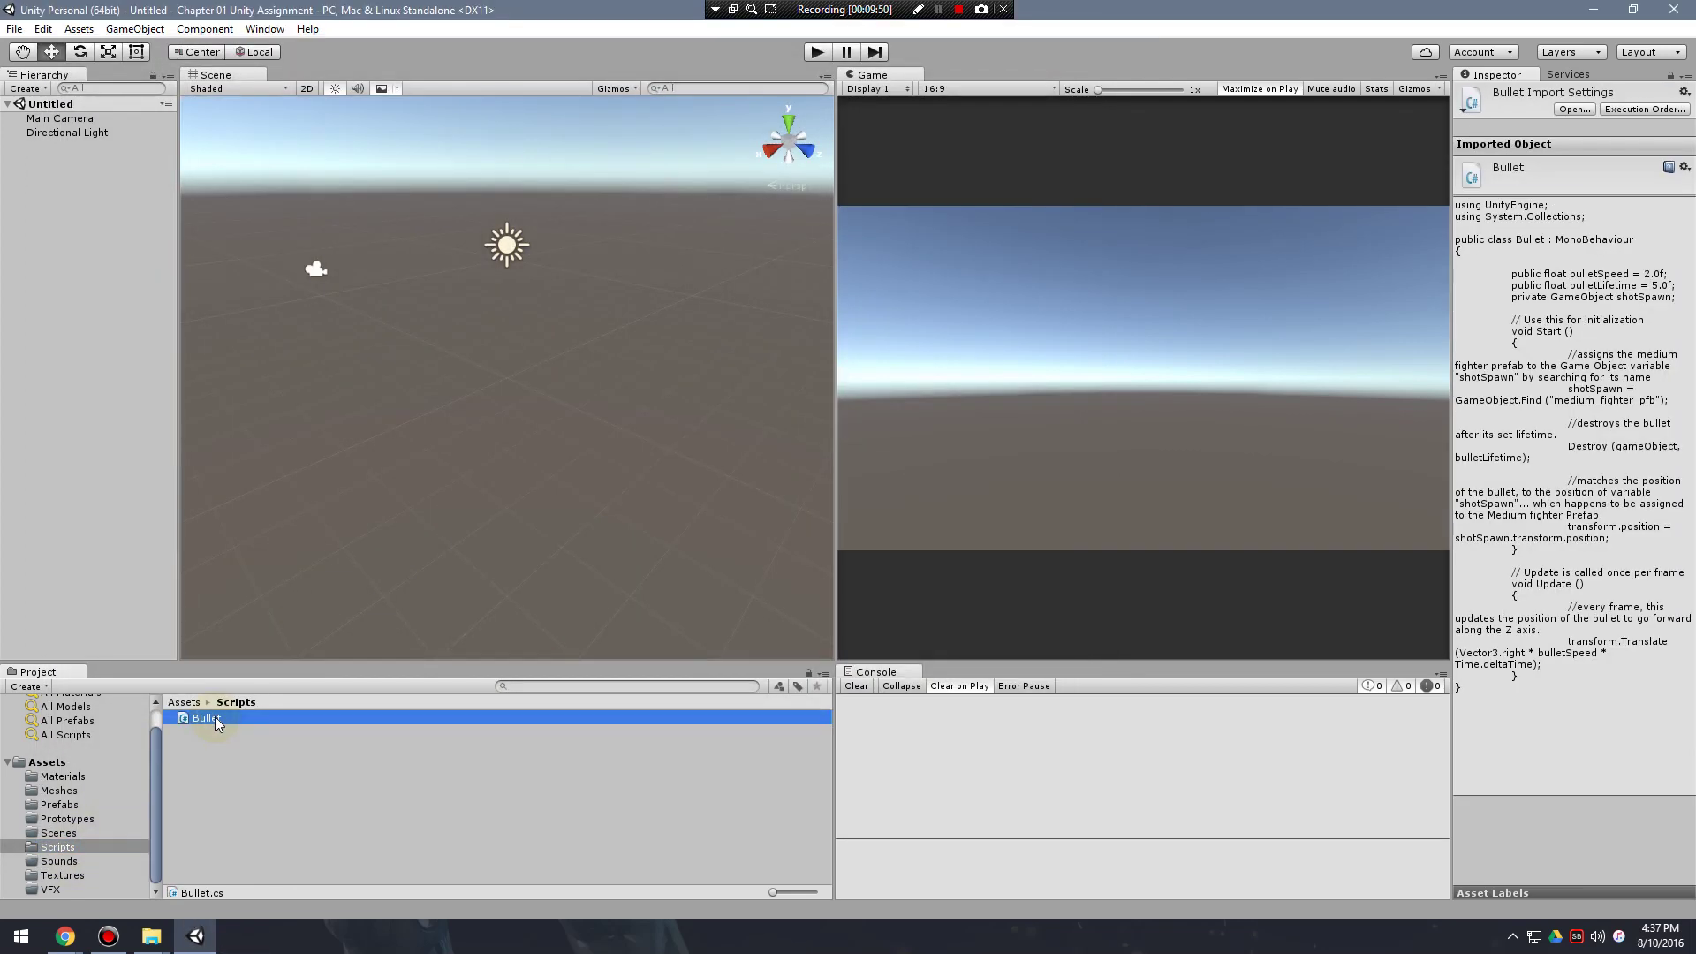
pyautogui.moveTo(1450, 437)
pyautogui.mouseDown()
pyautogui.moveTo(1231, 456)
pyautogui.moveTo(1446, 468)
pyautogui.mouseUp()
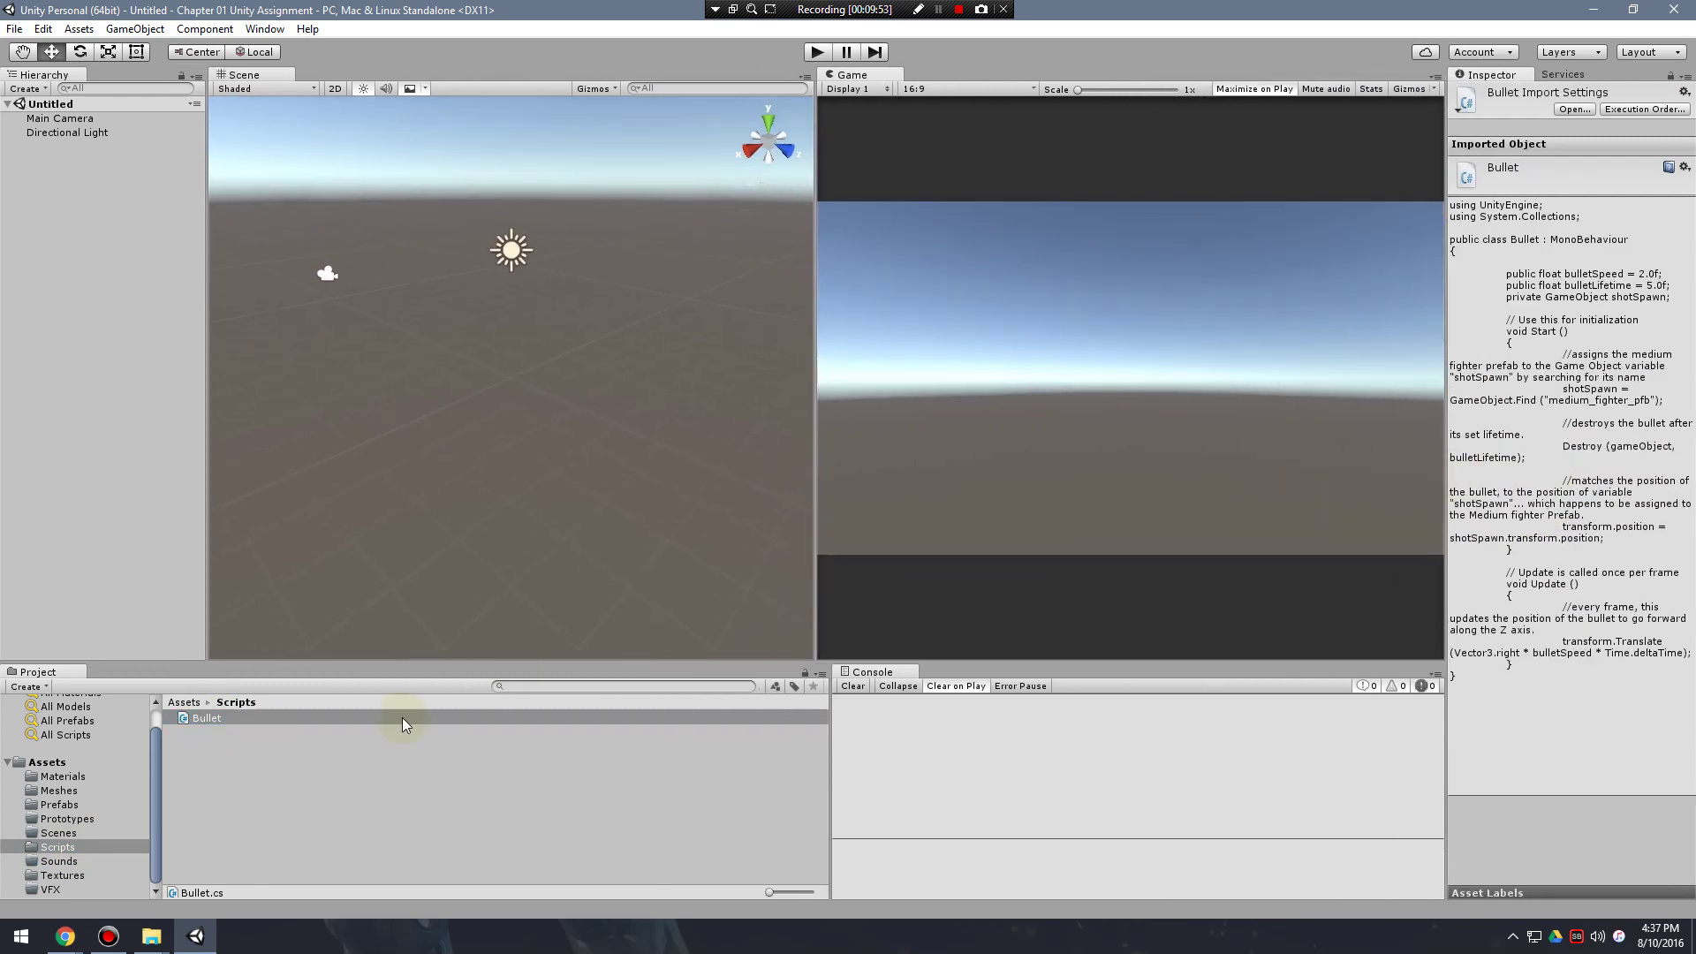
# Inspect the medium_fighter_pfb and bullet_pfb prefabs in Prefabs.
pyautogui.click(69, 833)
pyautogui.click(76, 816)
pyautogui.click(76, 804)
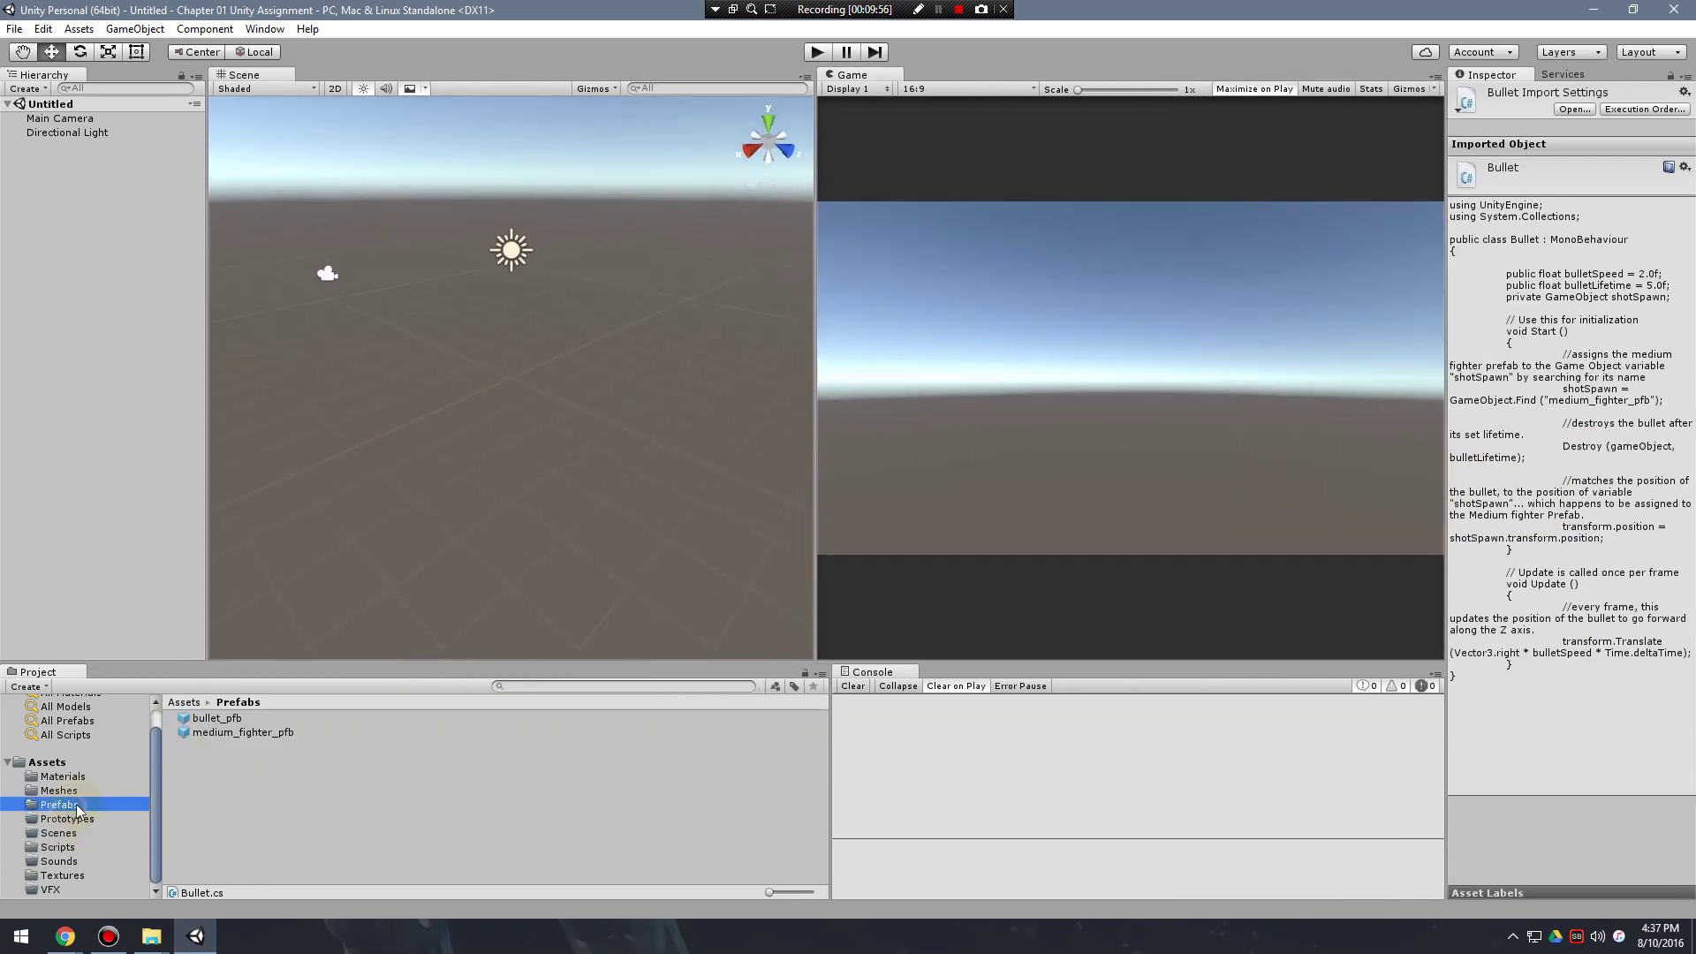
pyautogui.click(221, 732)
pyautogui.click(213, 718)
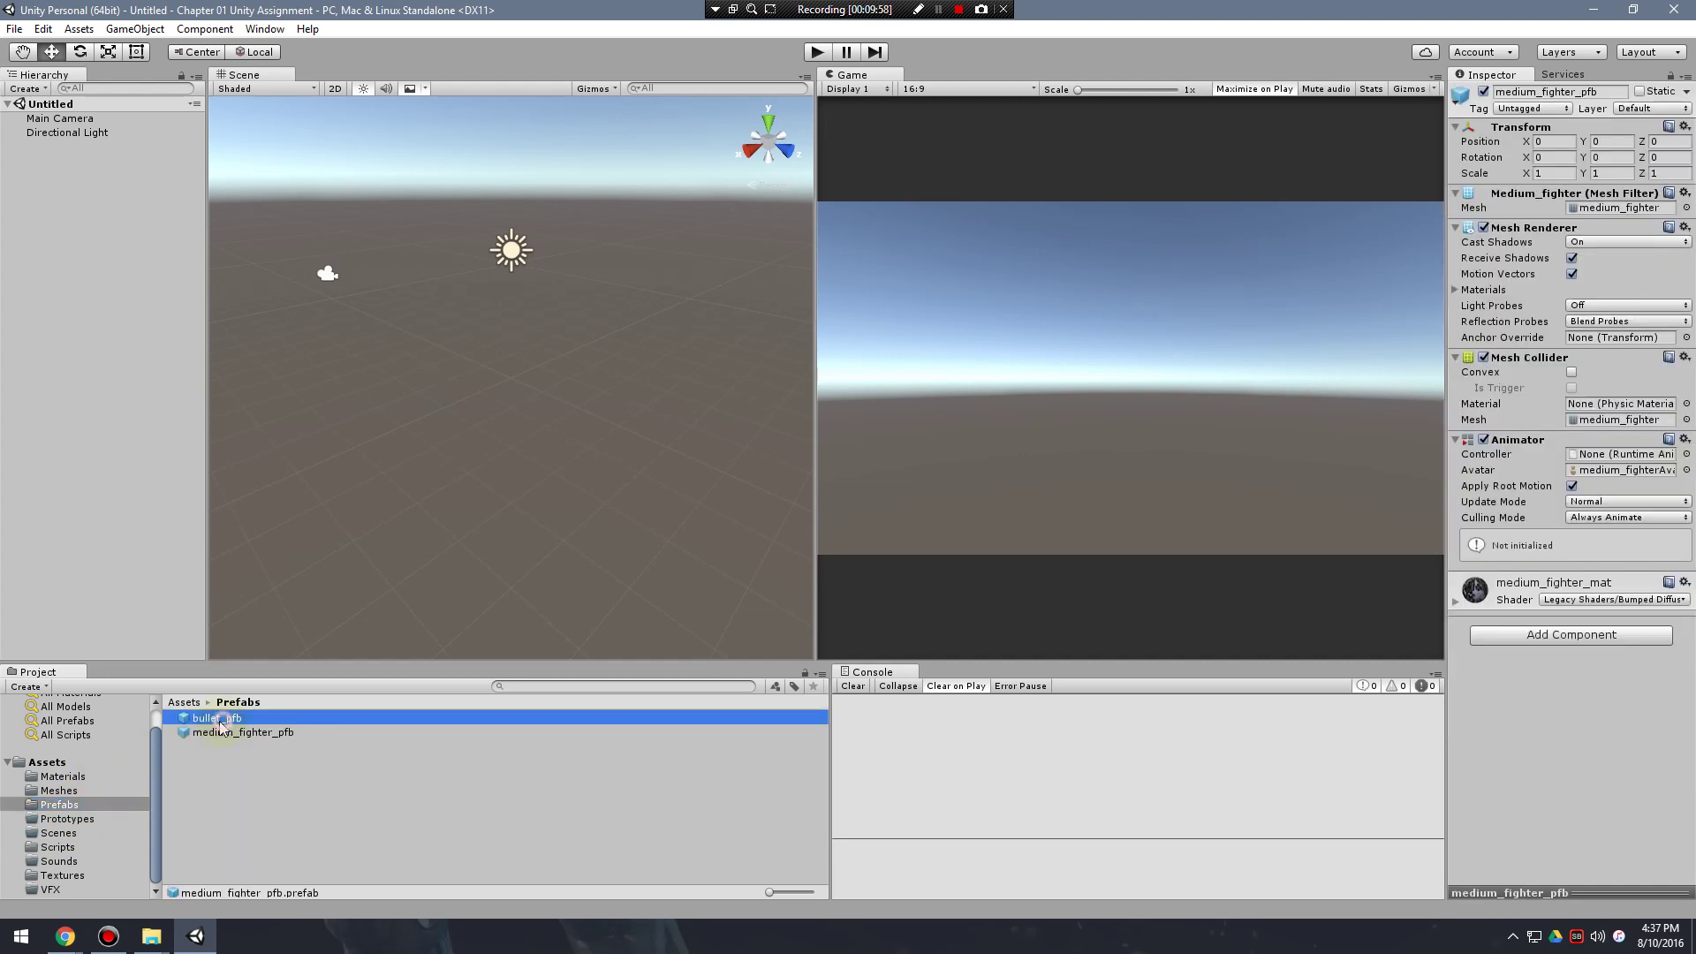
# Inspect the medium_fighter model, its mesh and its avatar in Meshes.
pyautogui.click(77, 790)
pyautogui.click(223, 718)
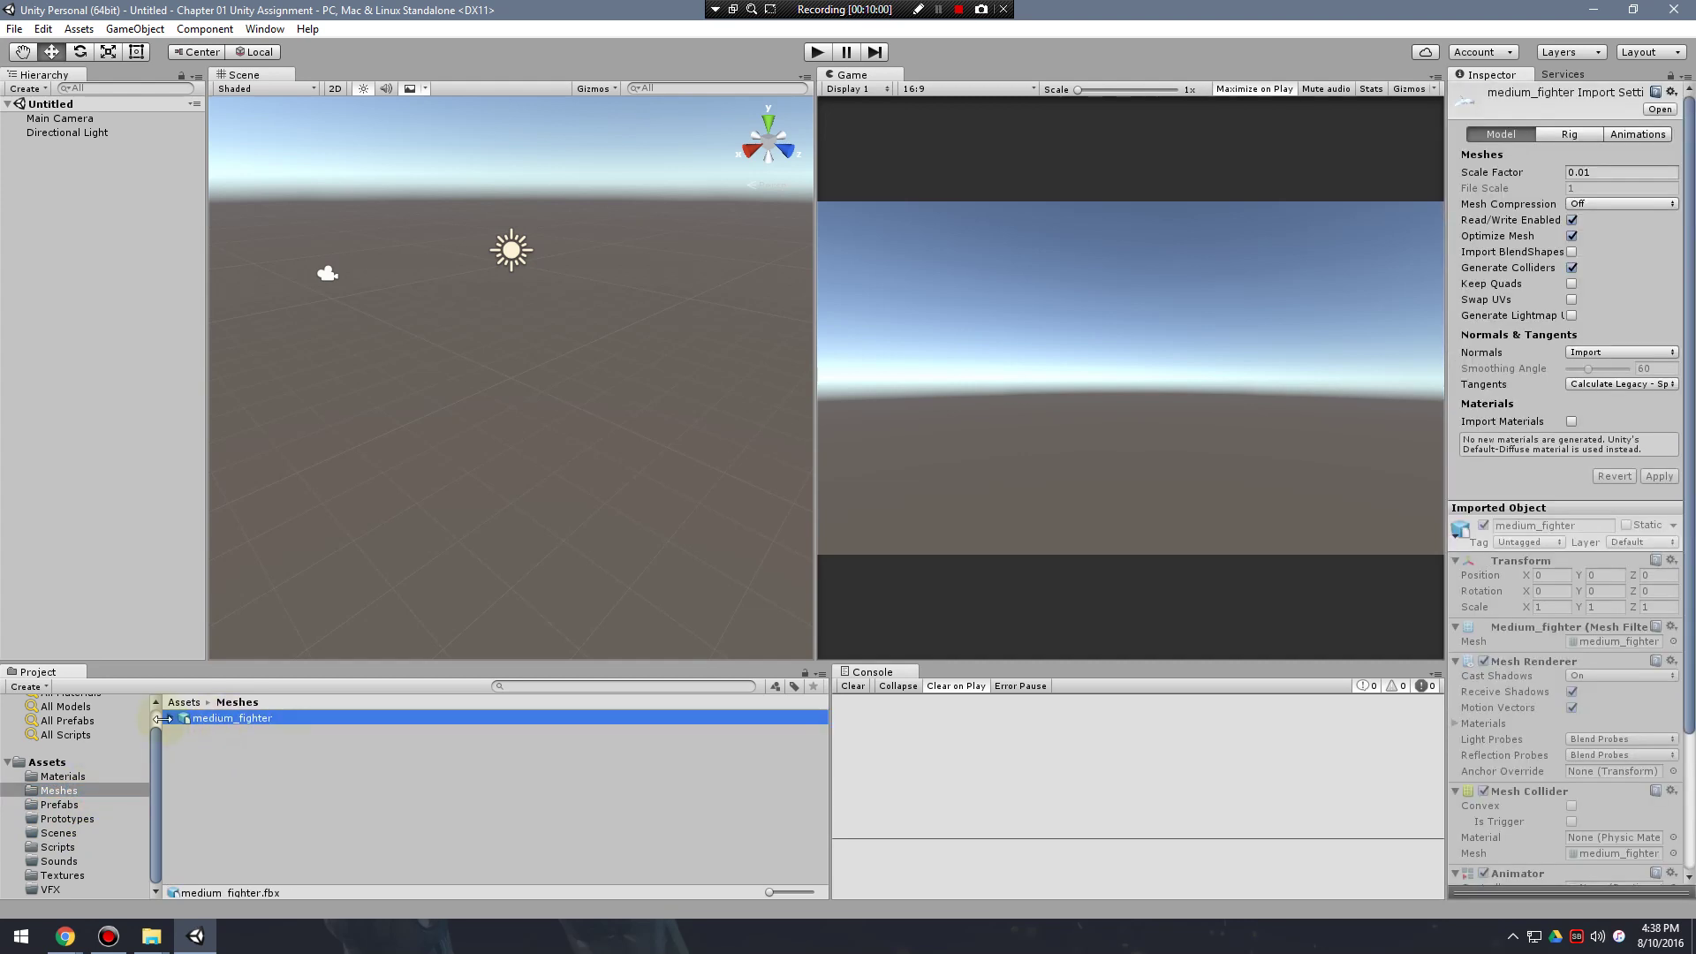
pyautogui.click(171, 718)
pyautogui.click(264, 733)
pyautogui.click(268, 720)
pyautogui.scroll(-3, 1603, 676)
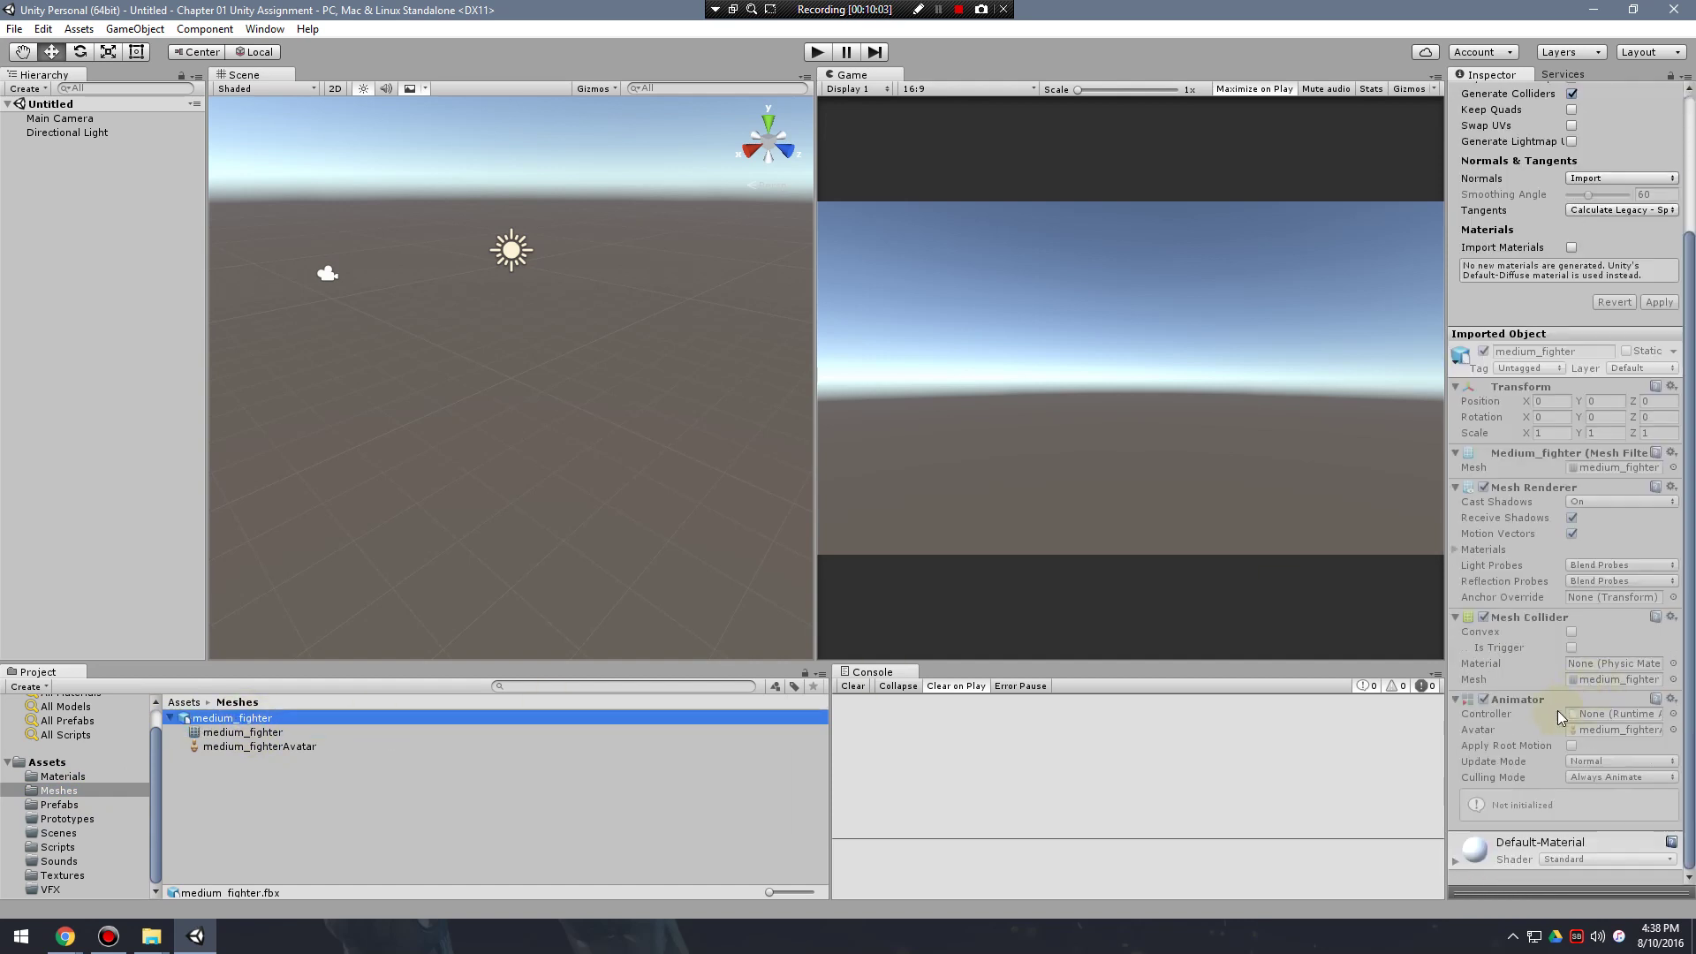
pyautogui.click(252, 735)
pyautogui.click(254, 747)
# Inspect the medium_fighter_mat material and show its preview sphere.
pyautogui.click(62, 775)
pyautogui.click(225, 718)
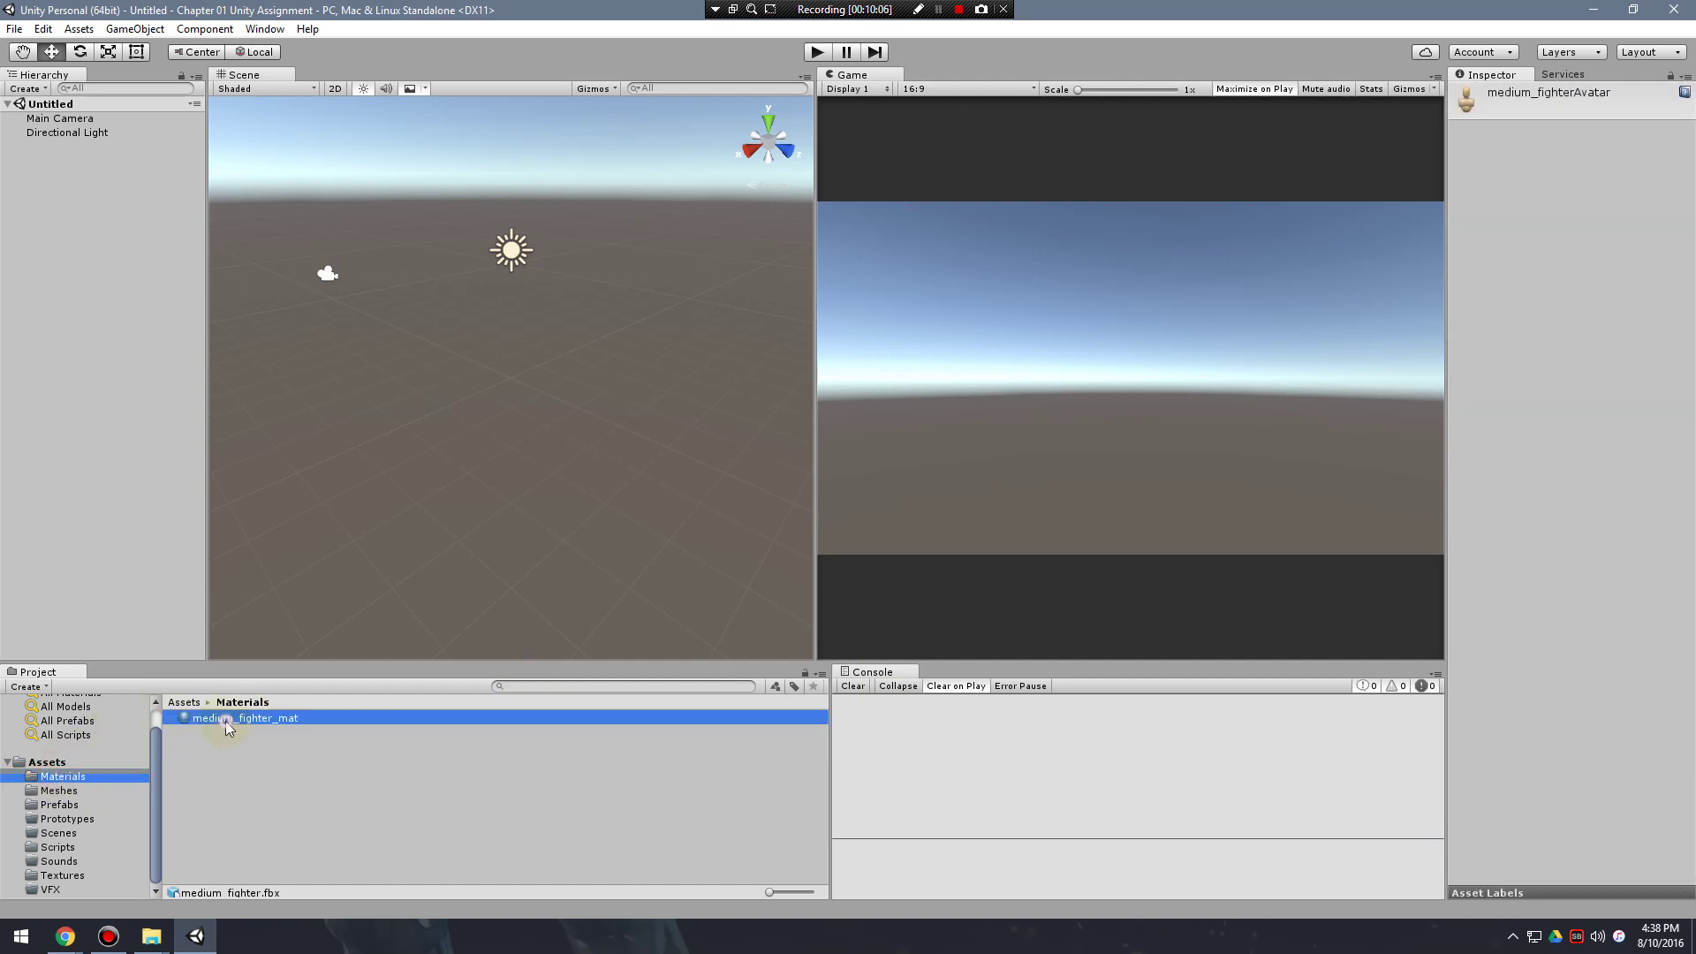
pyautogui.click(1581, 892)
# Spin the material preview sphere and make the Scene view slightly wider.
pyautogui.moveTo(1593, 698); pyautogui.dragTo(1137, 696)
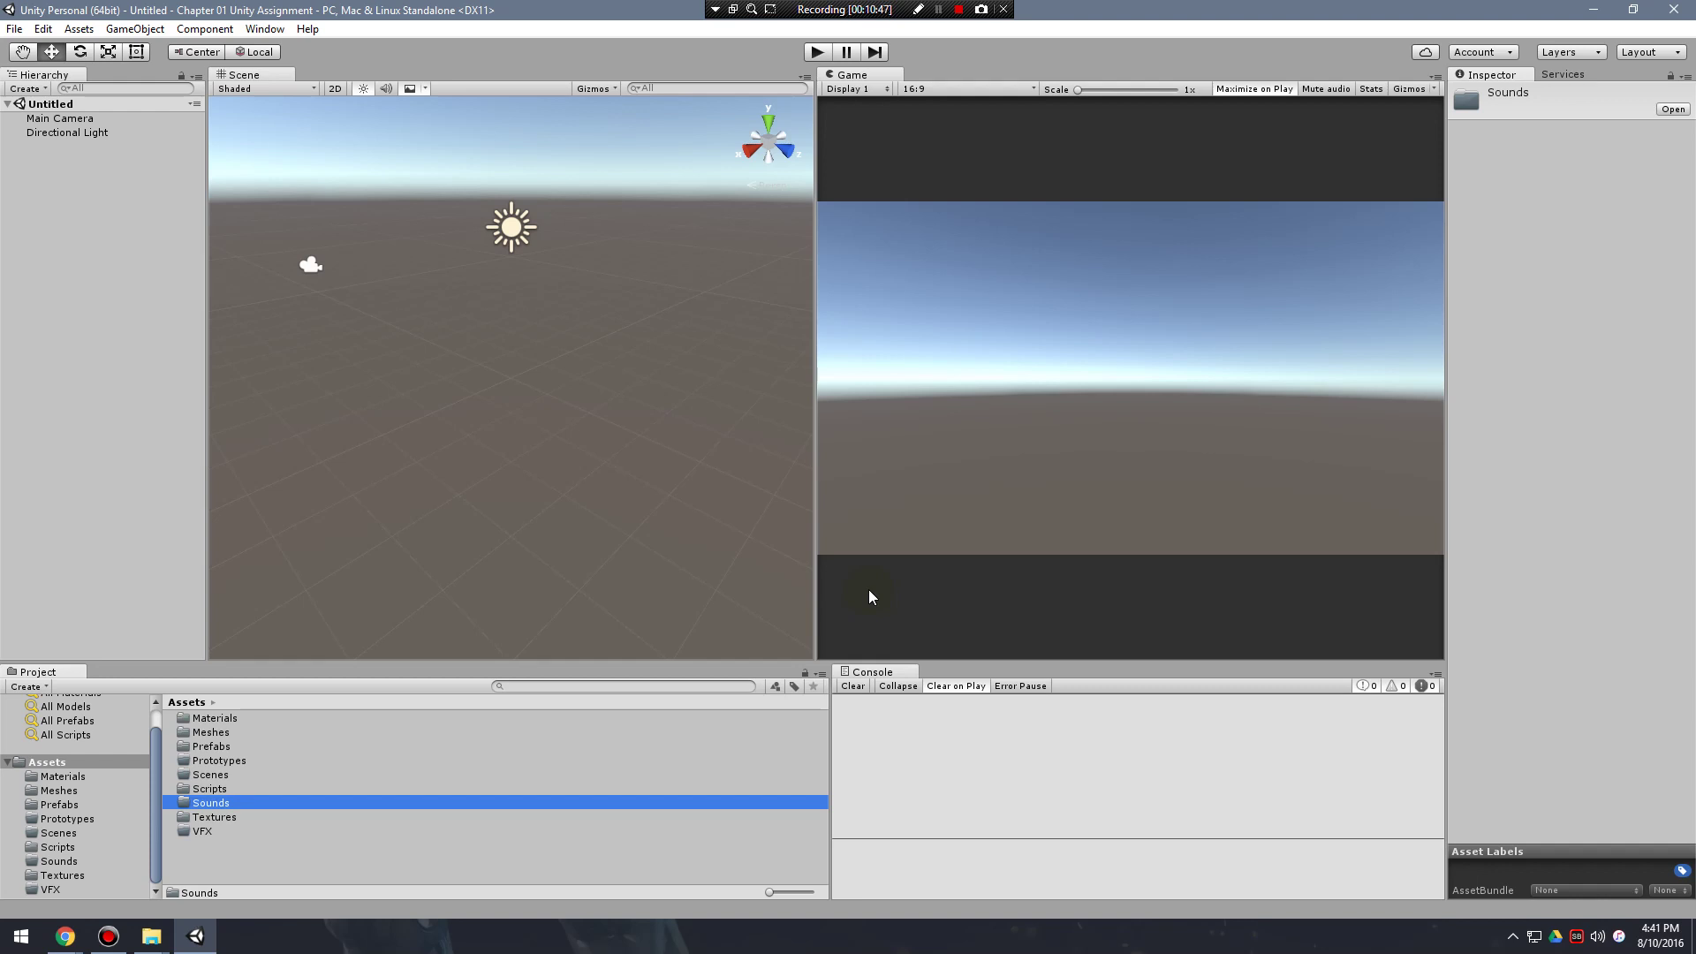
pyautogui.moveTo(814, 593); pyautogui.dragTo(829, 594)
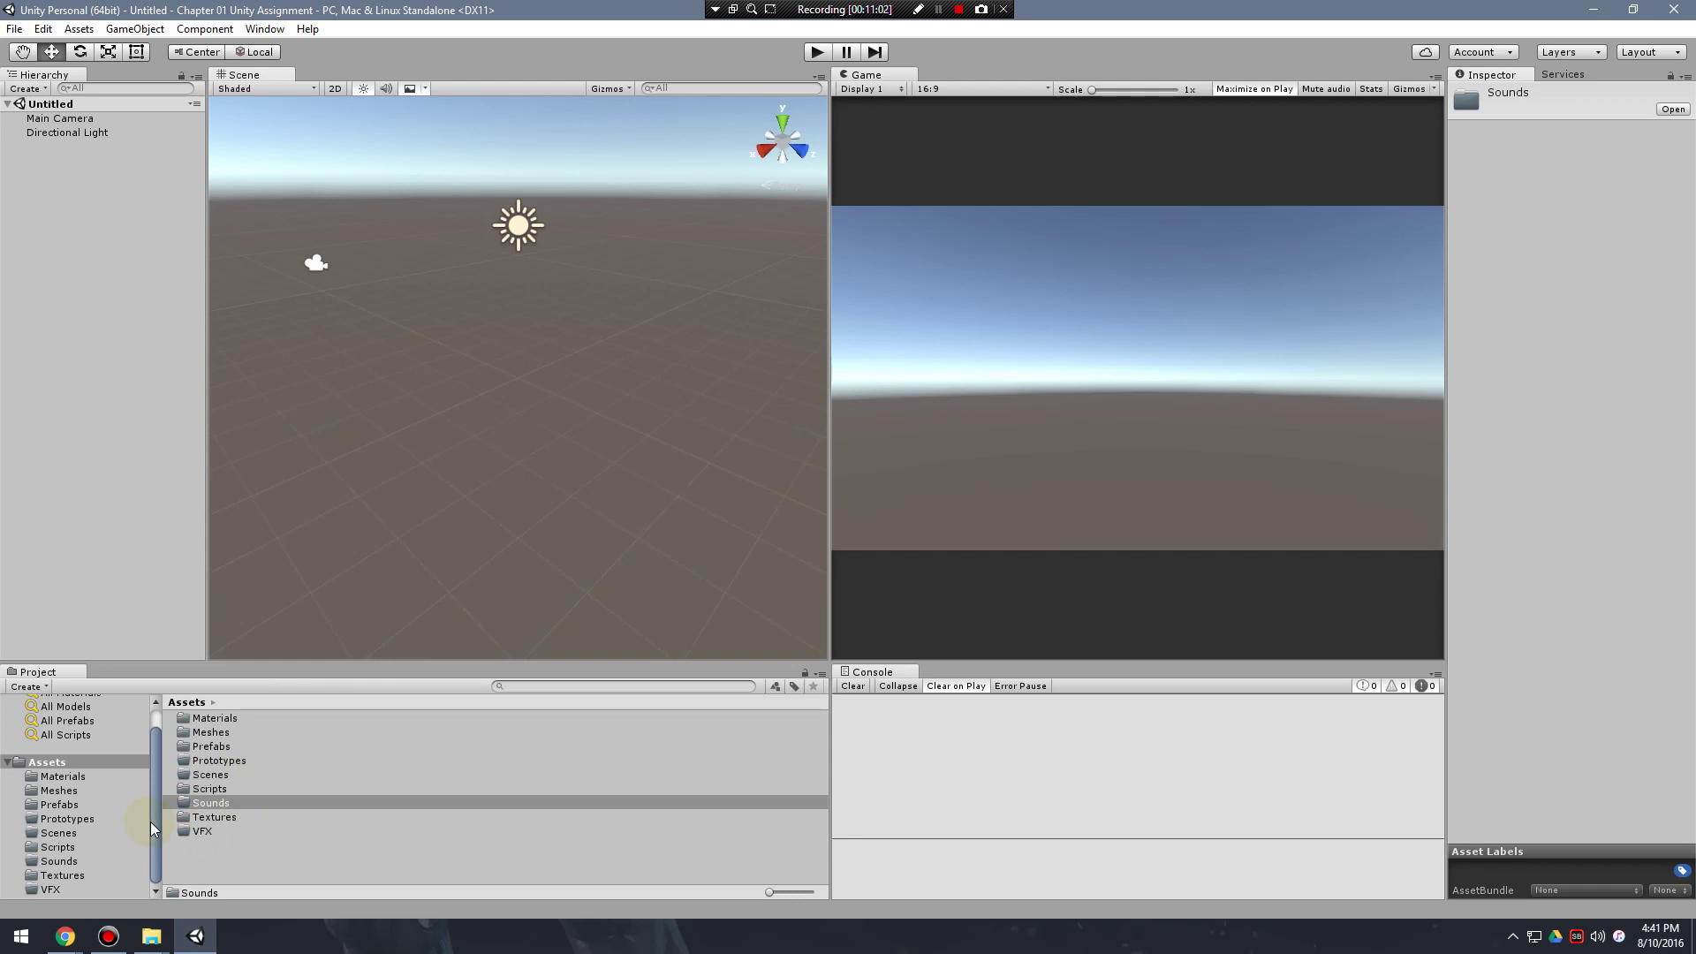
# Open the Characters standard package's import list from the Assets Import Package menu.
pyautogui.rightClick(63, 761)
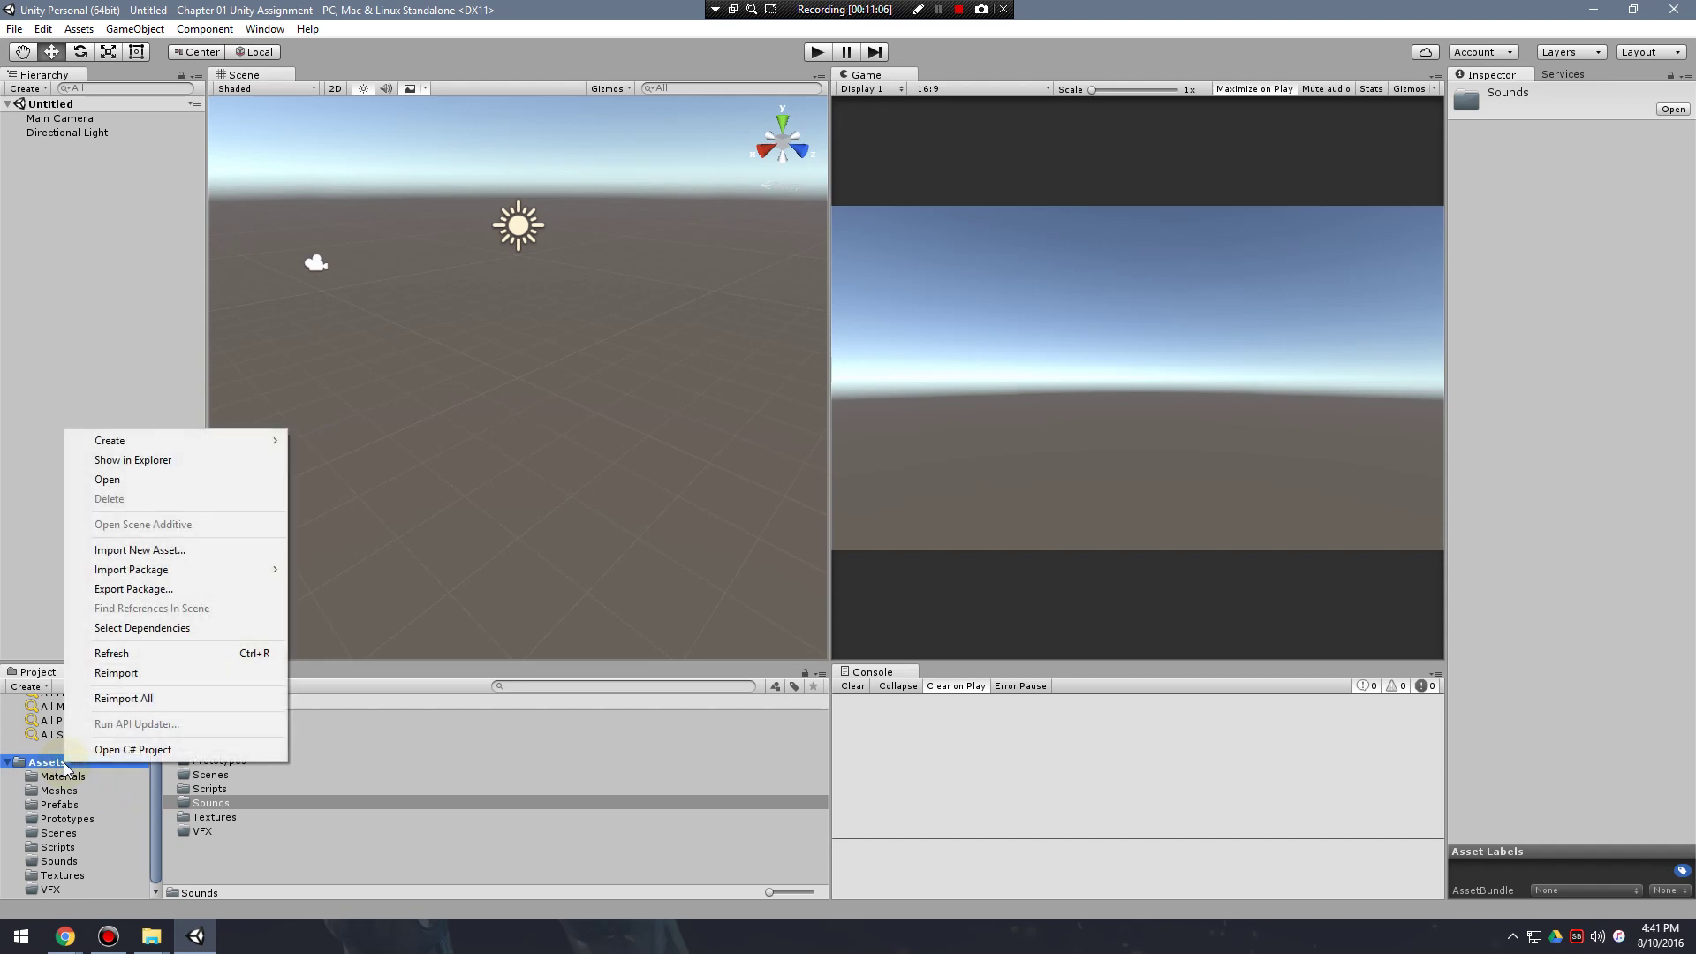
pyautogui.moveTo(170, 567)
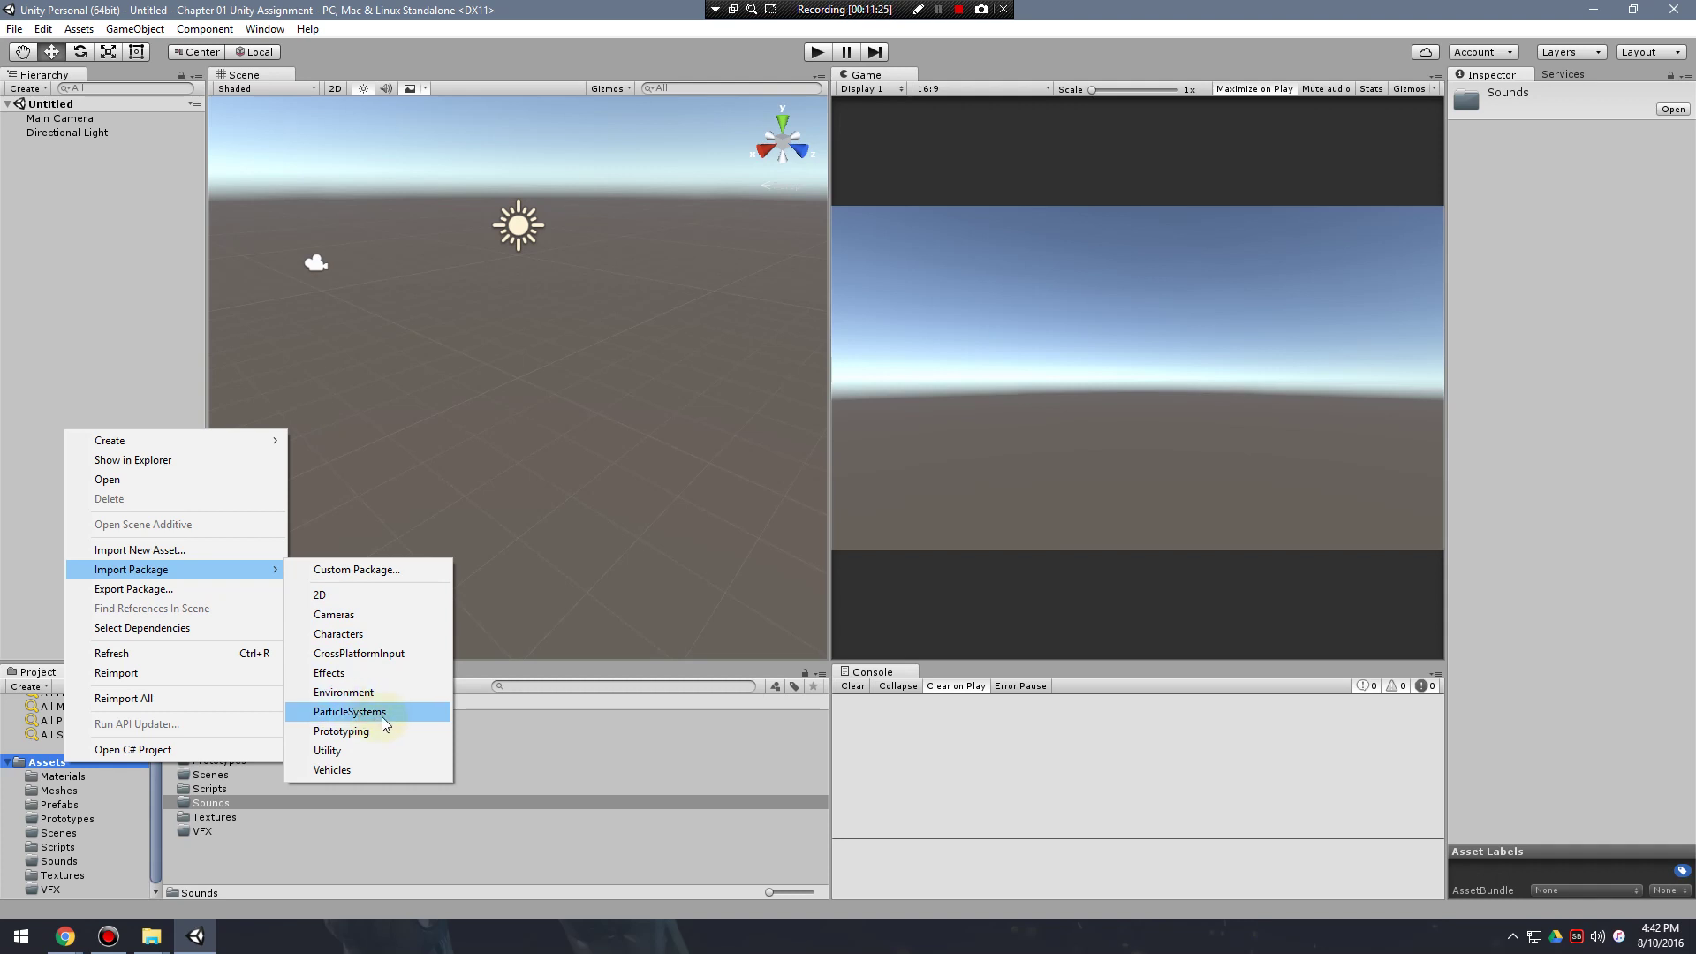
pyautogui.click(358, 636)
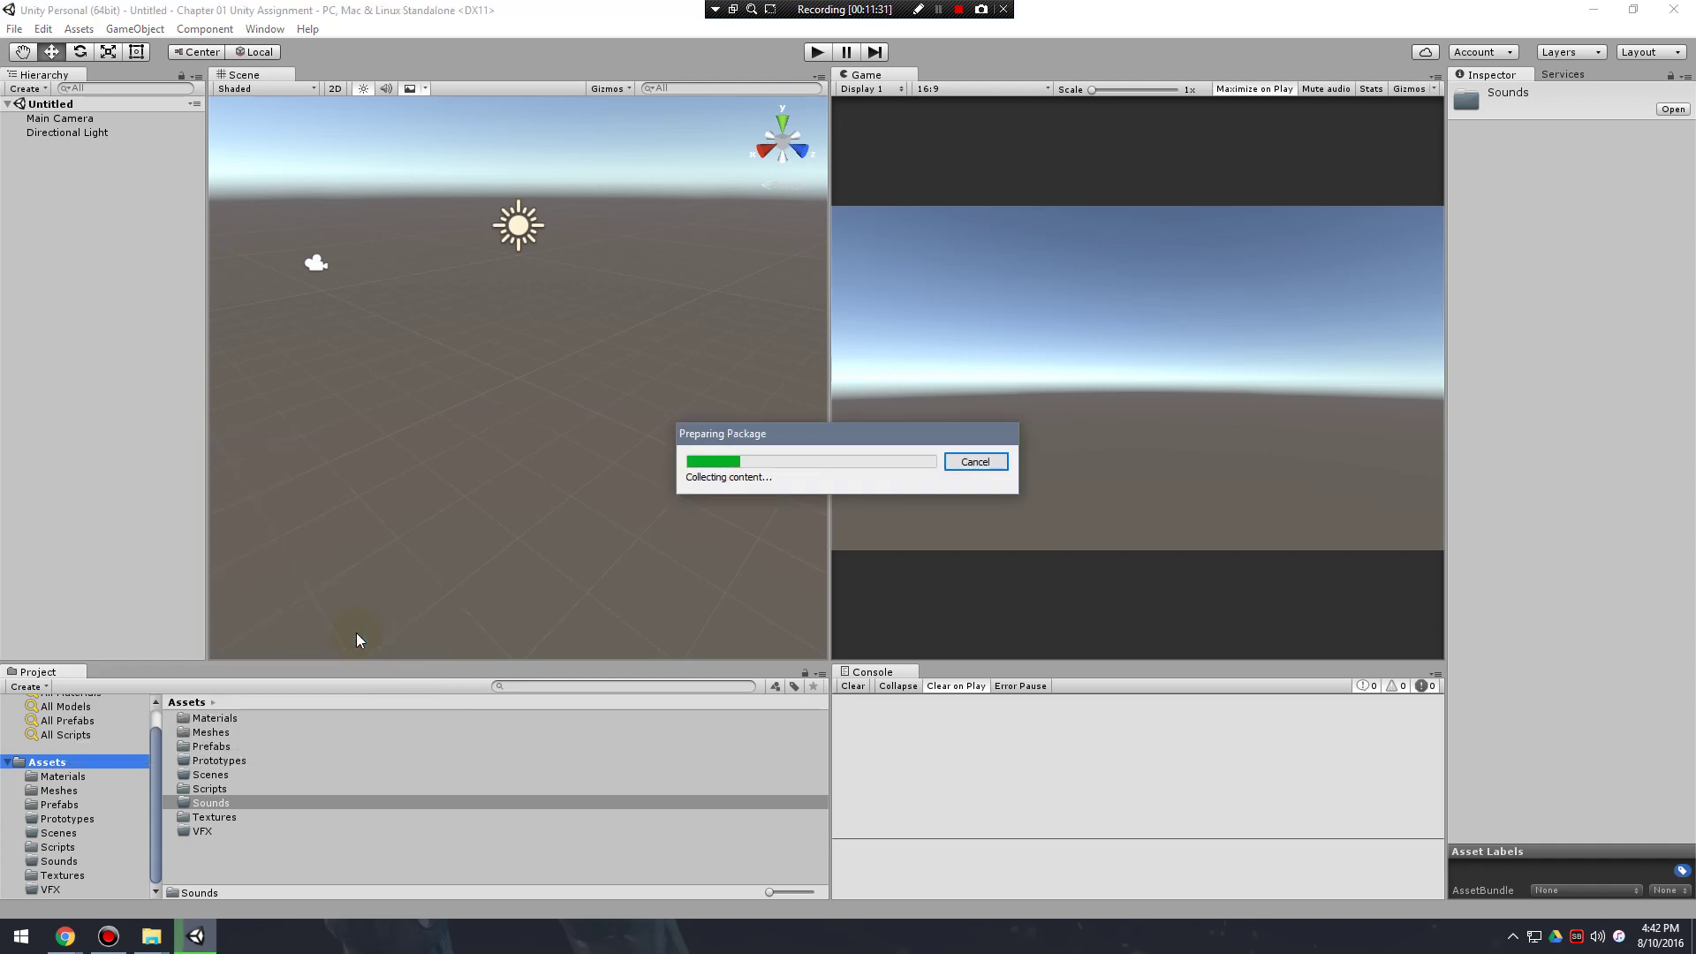
pyautogui.scroll(-5, 265, 227)
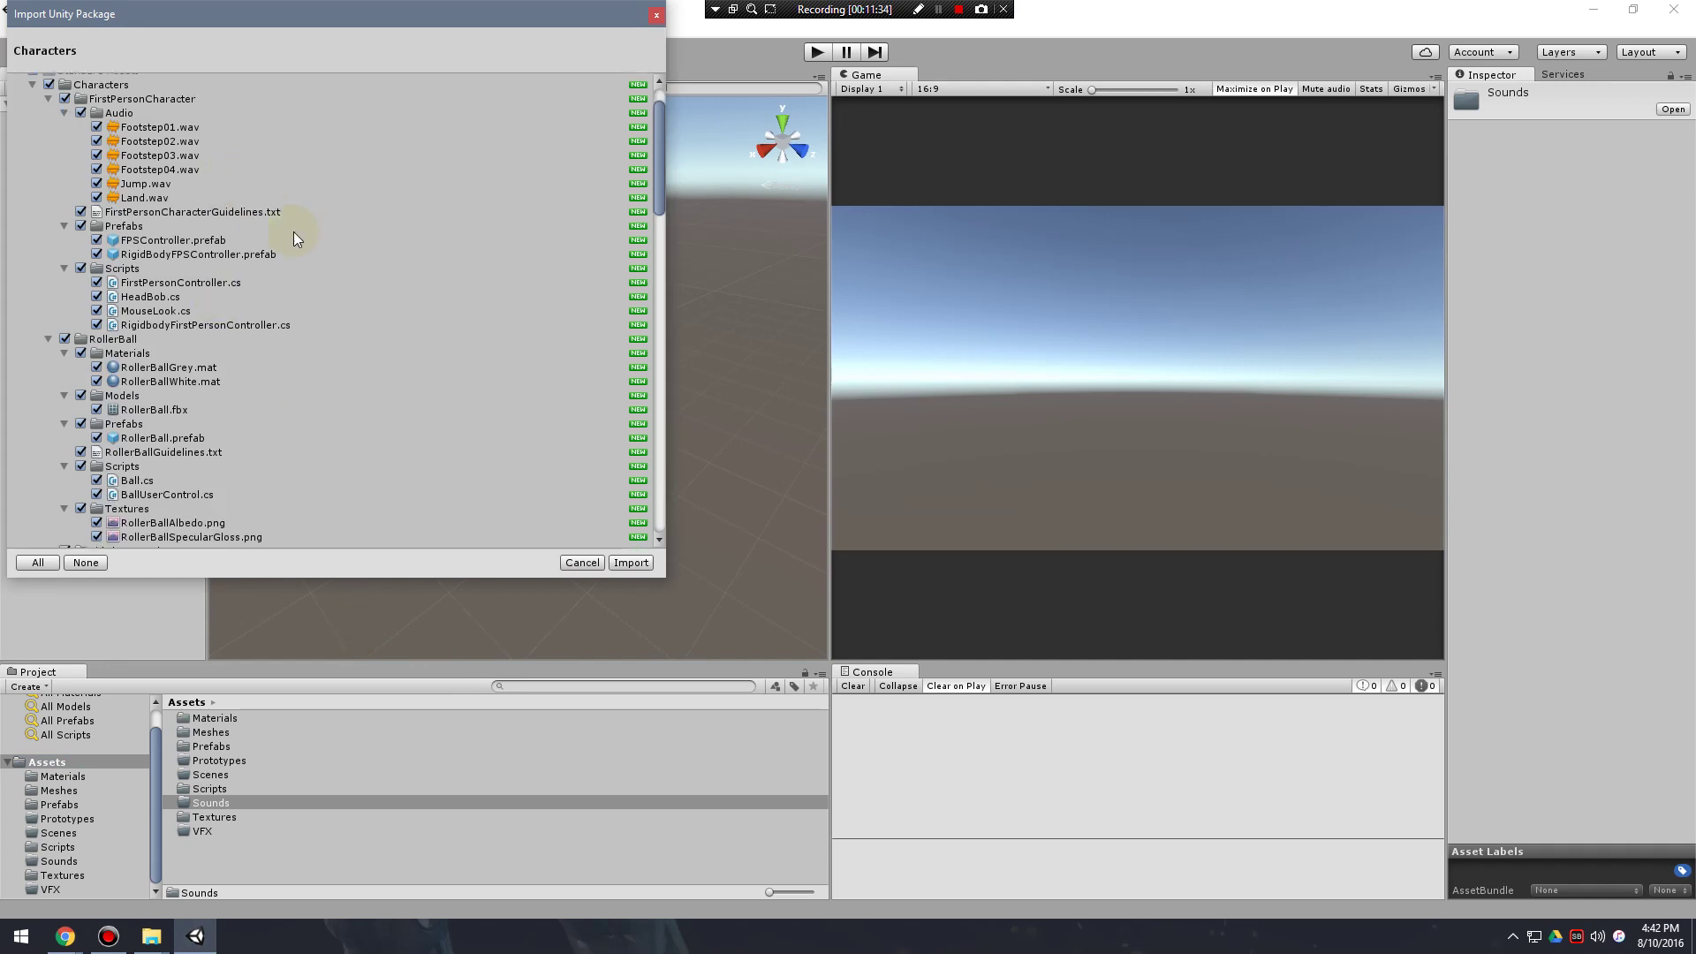
# Scroll through the Characters package file list and import all of it.
pyautogui.scroll(5, 273, 235)
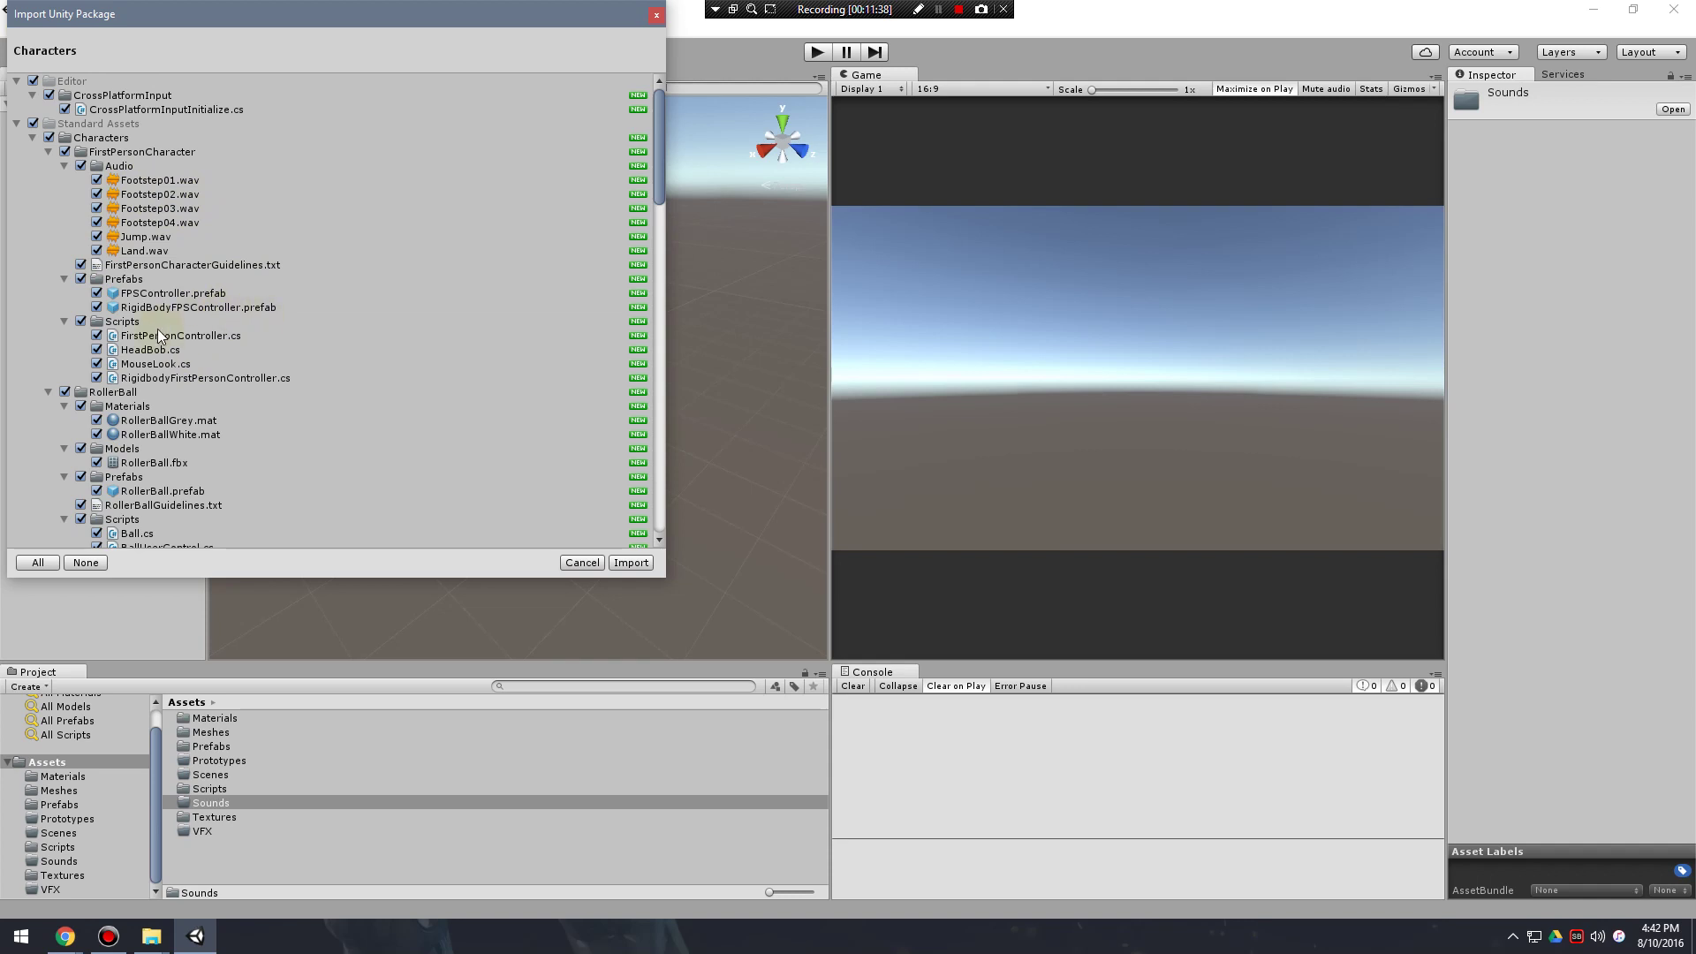
pyautogui.scroll(-12, 283, 366)
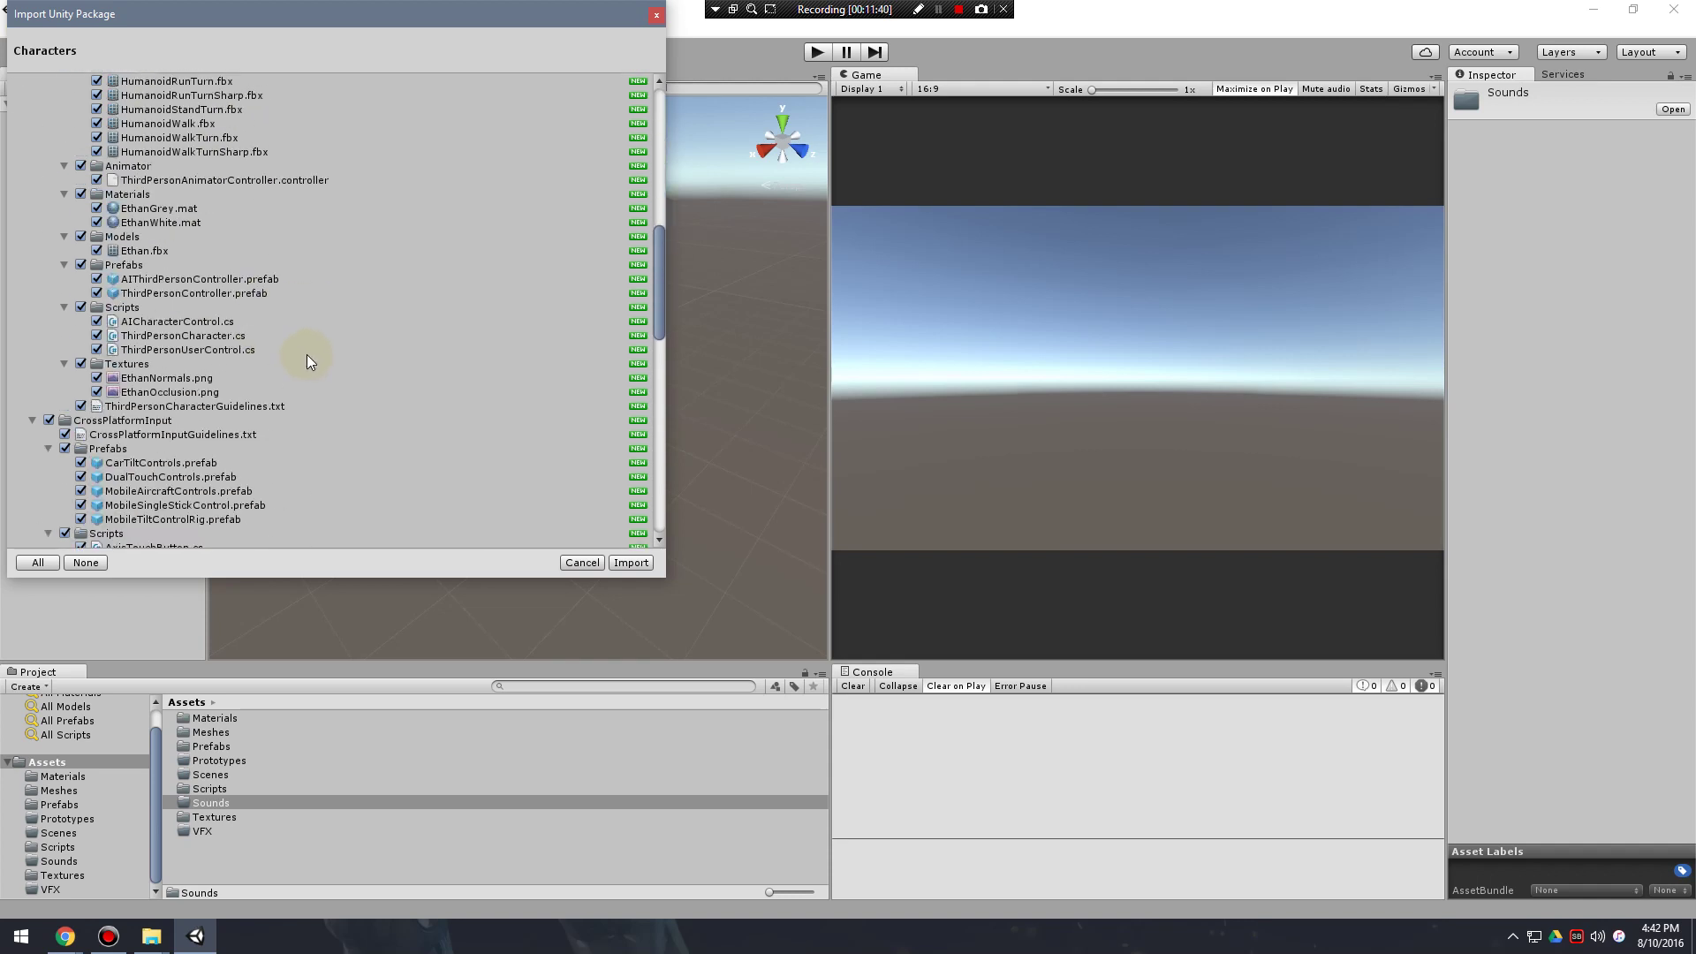
pyautogui.scroll(5, 291, 344)
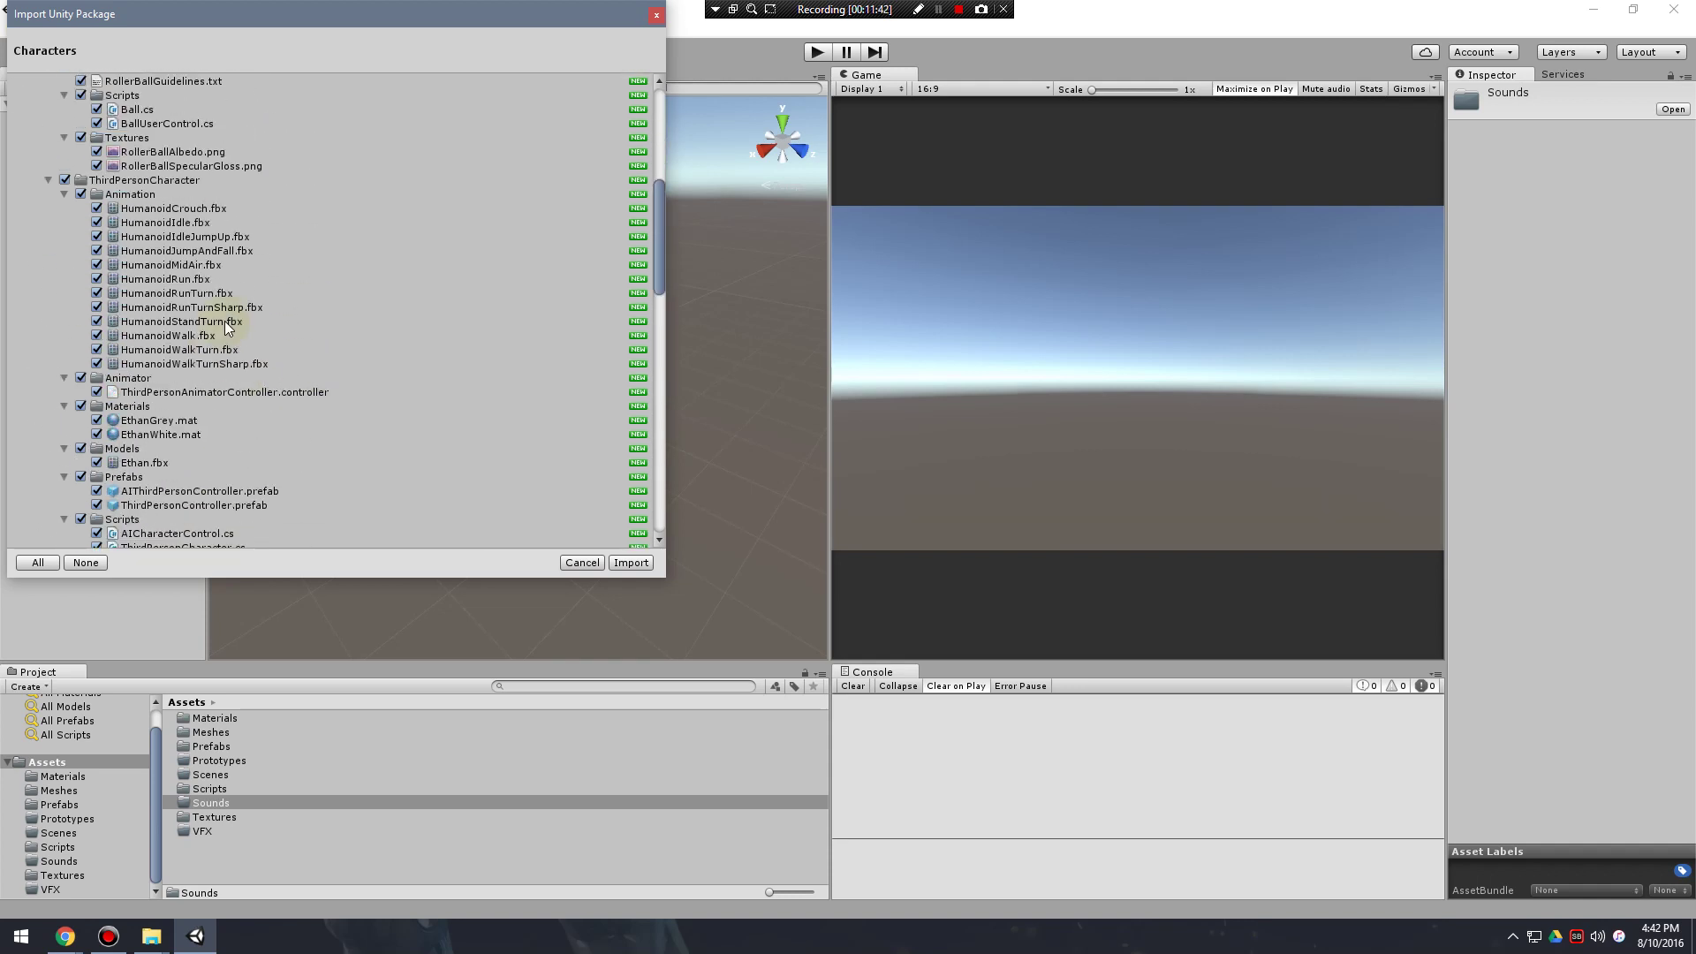
pyautogui.scroll(-10, 282, 325)
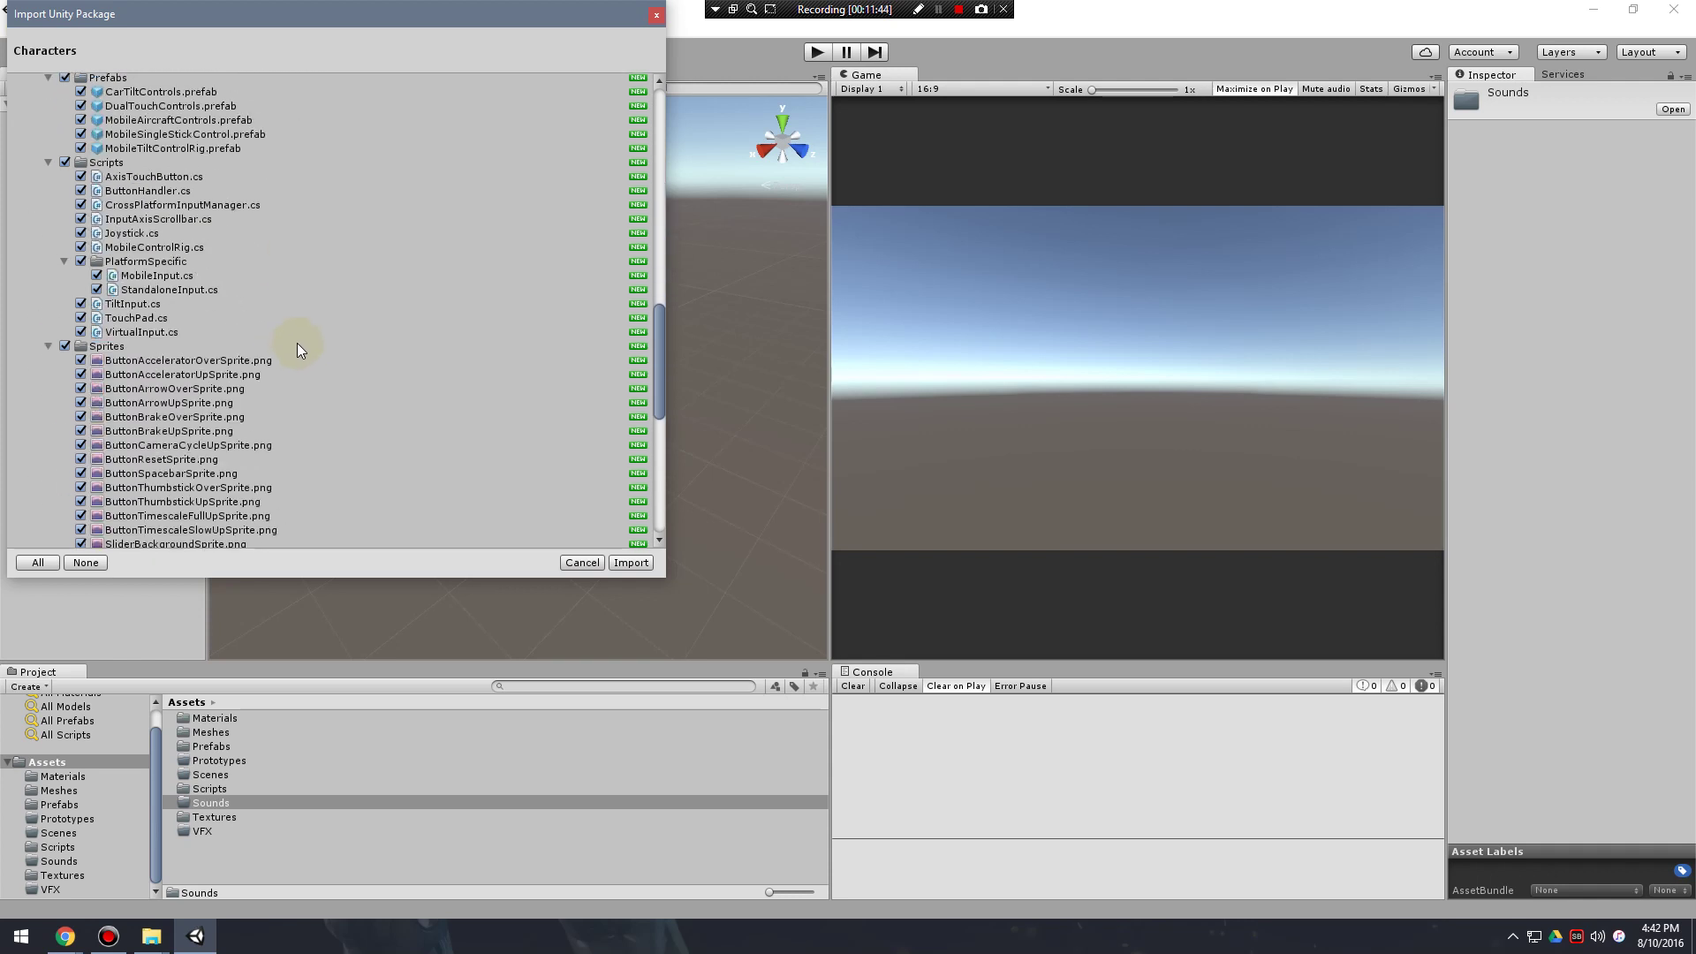
pyautogui.scroll(15, 283, 373)
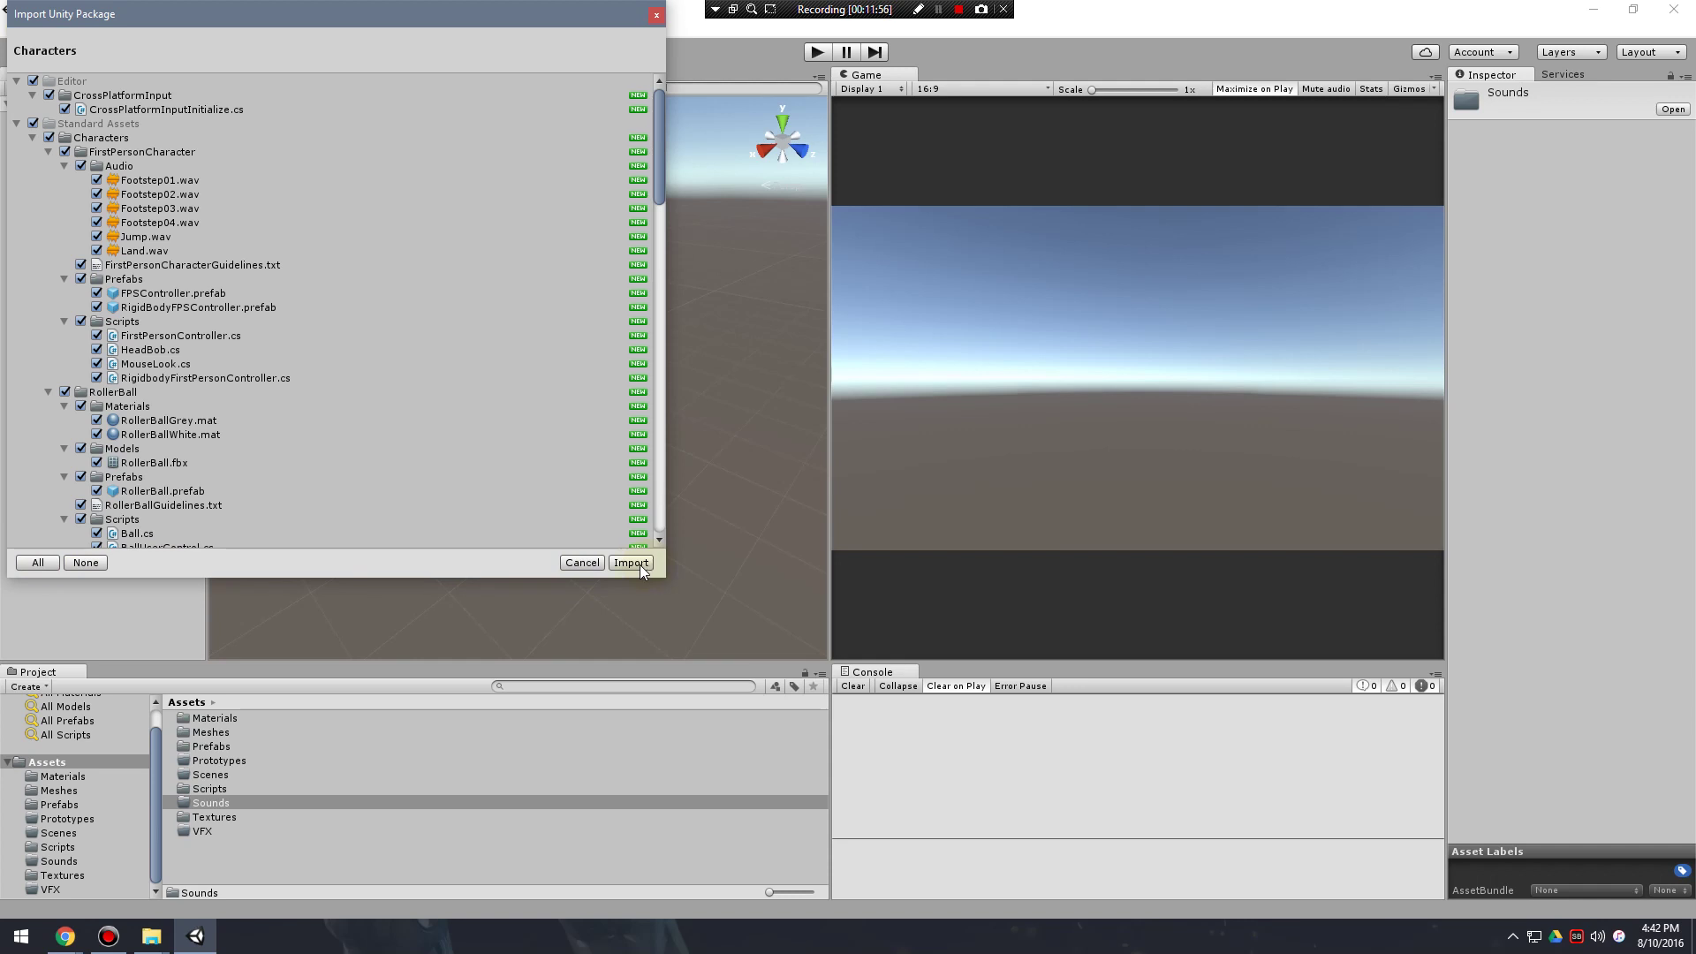
pyautogui.click(639, 565)
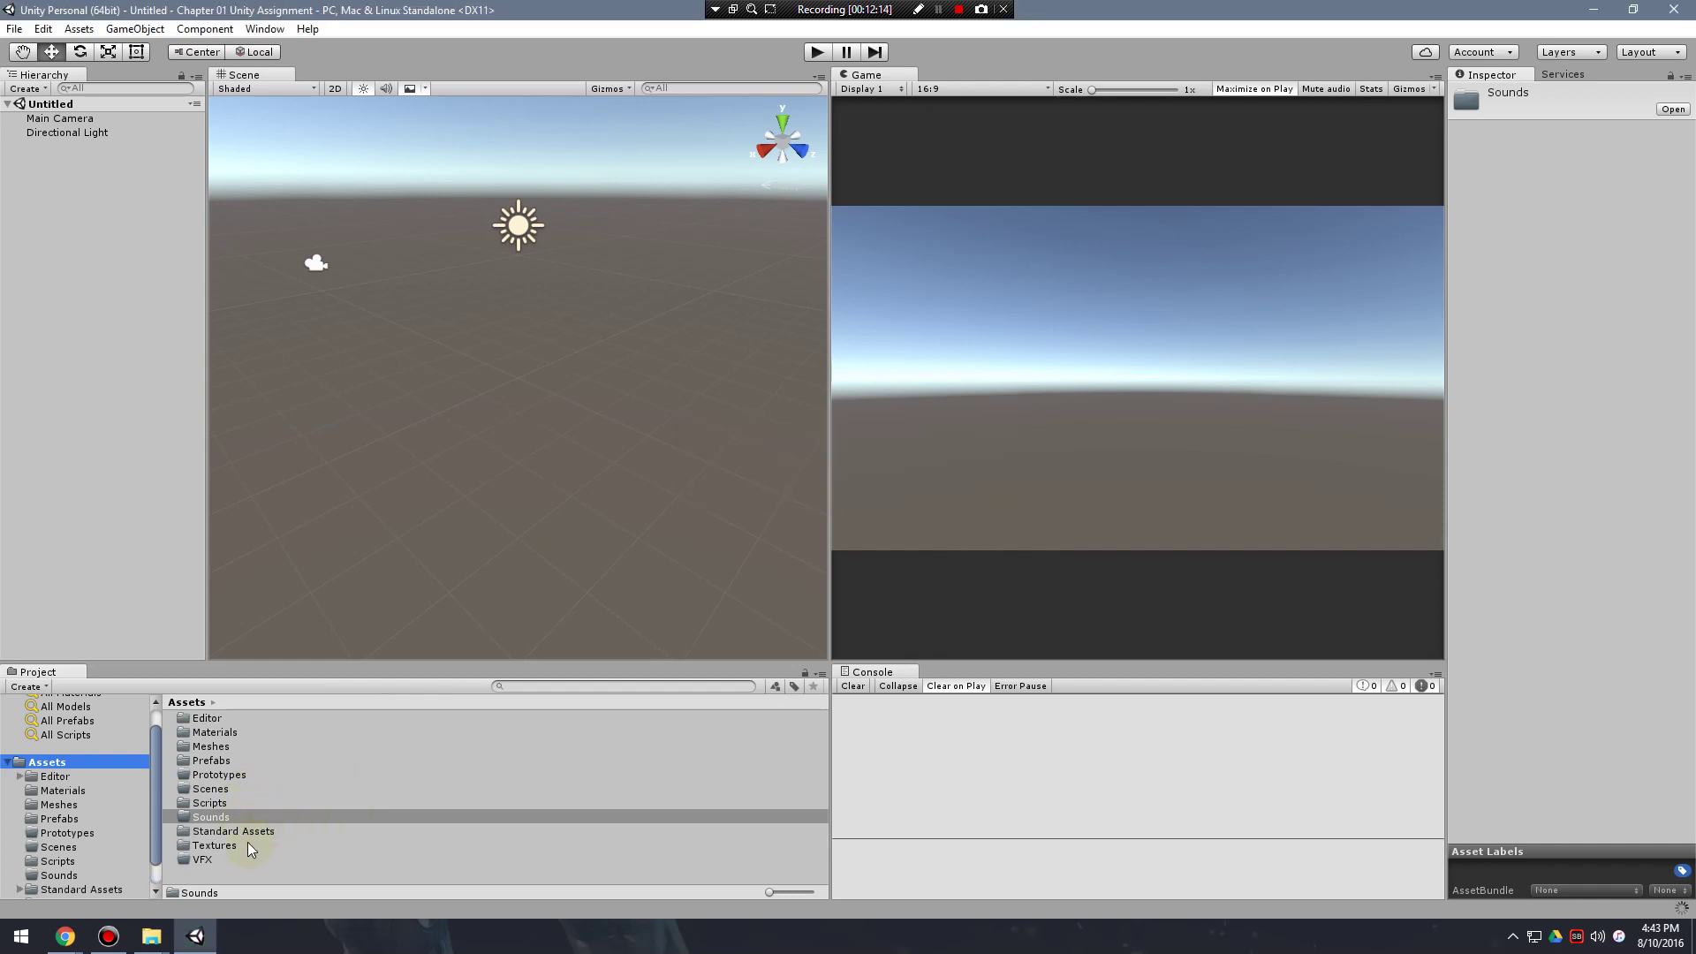
# Look over the new Standard Assets folder alongside Sounds and Textures.
pyautogui.click(212, 831)
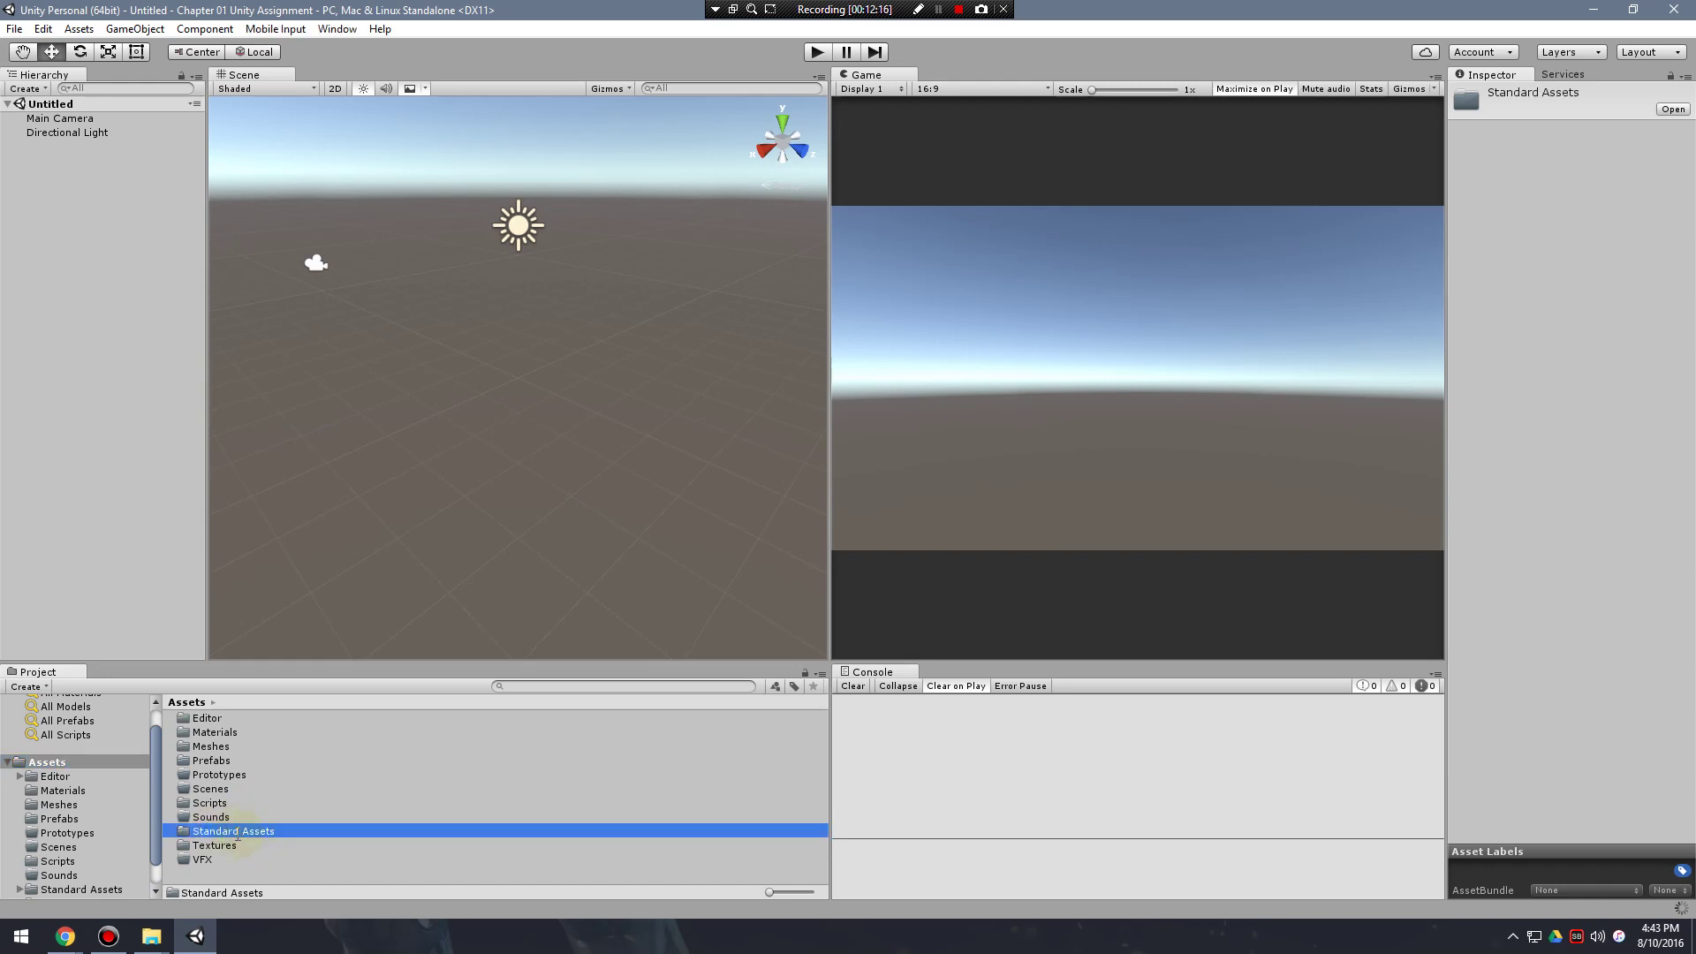
pyautogui.click(222, 818)
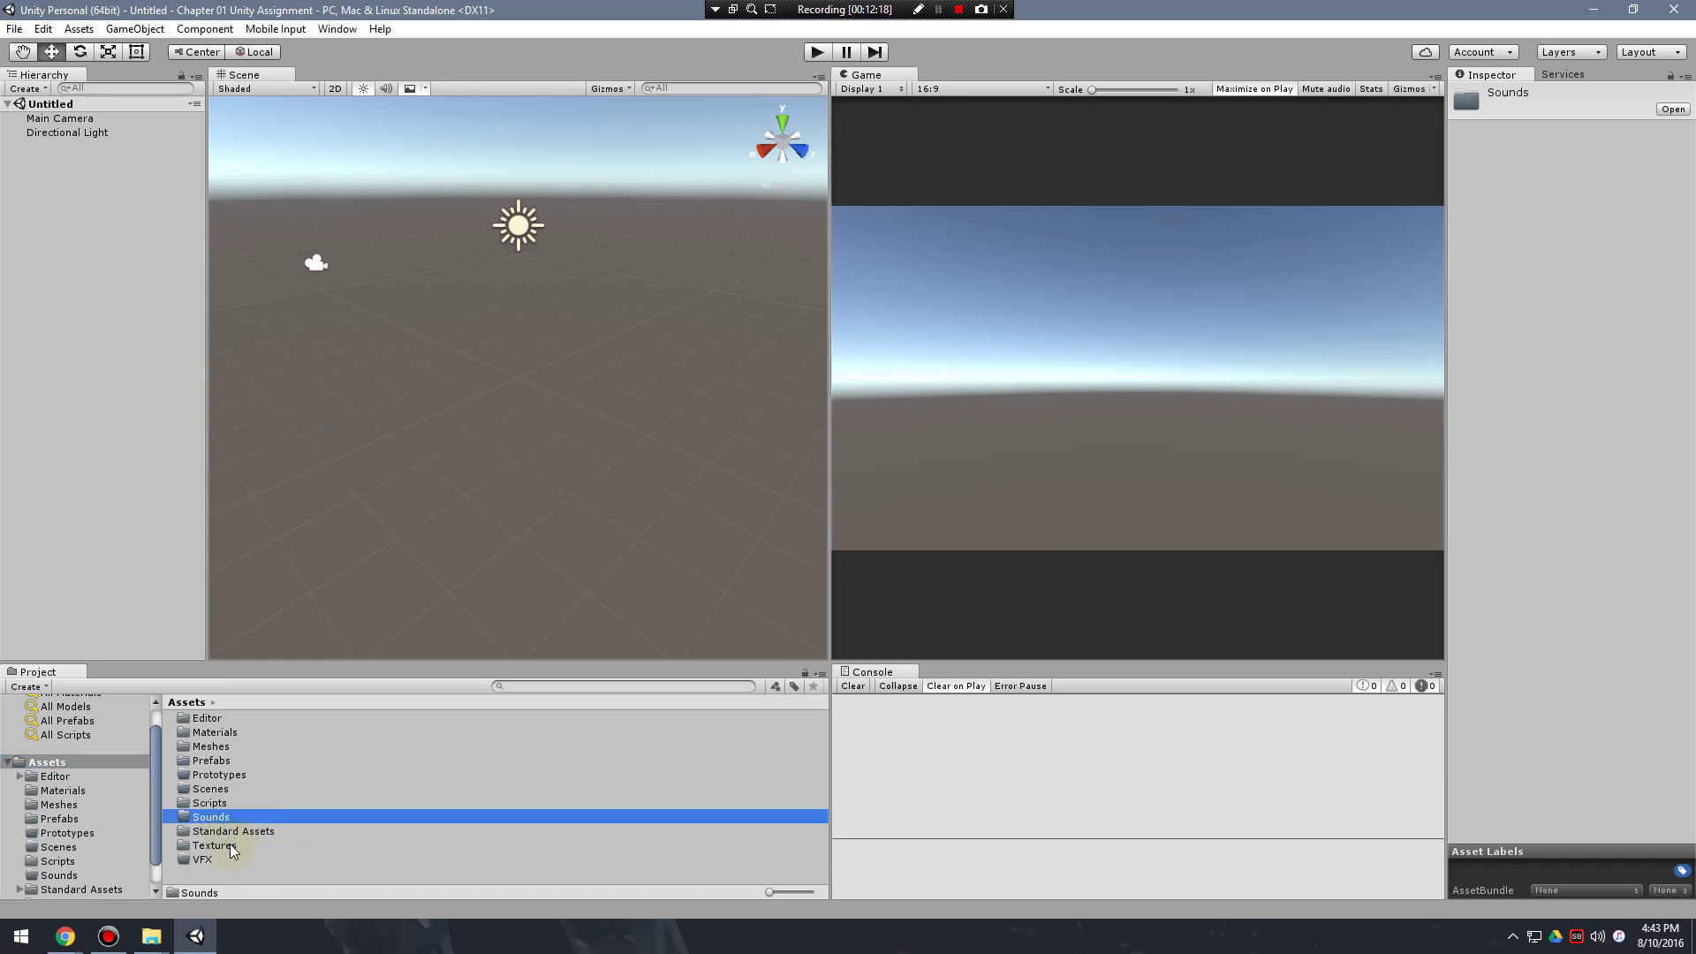
pyautogui.click(229, 845)
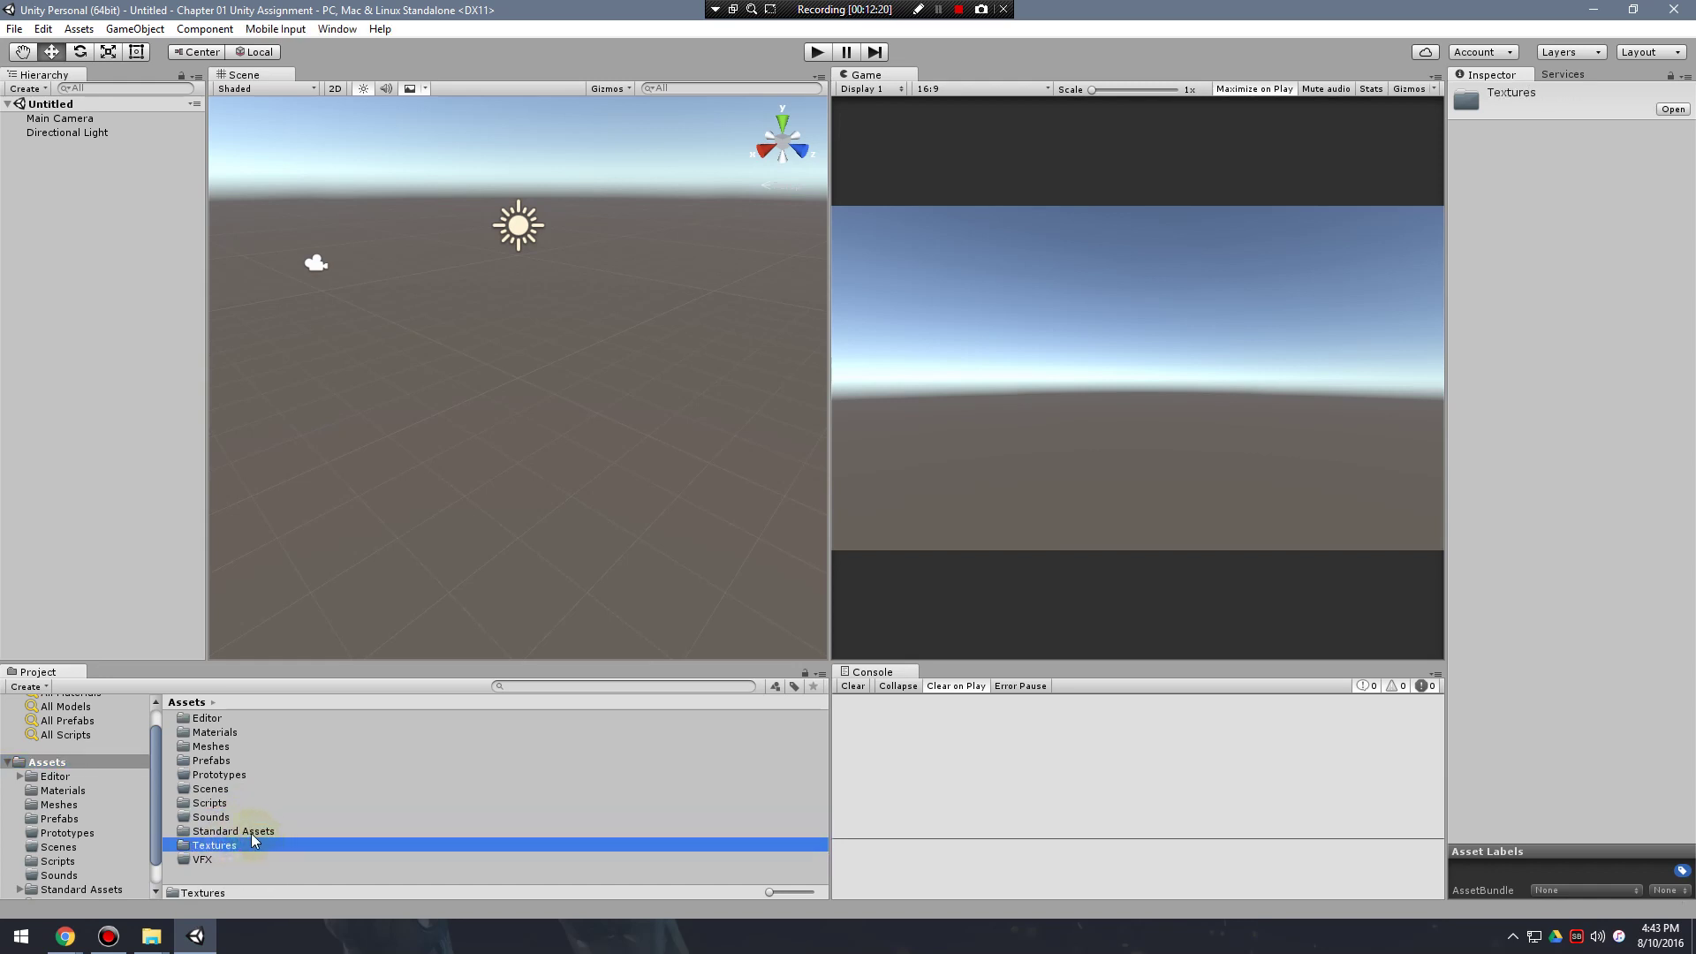
pyautogui.click(255, 833)
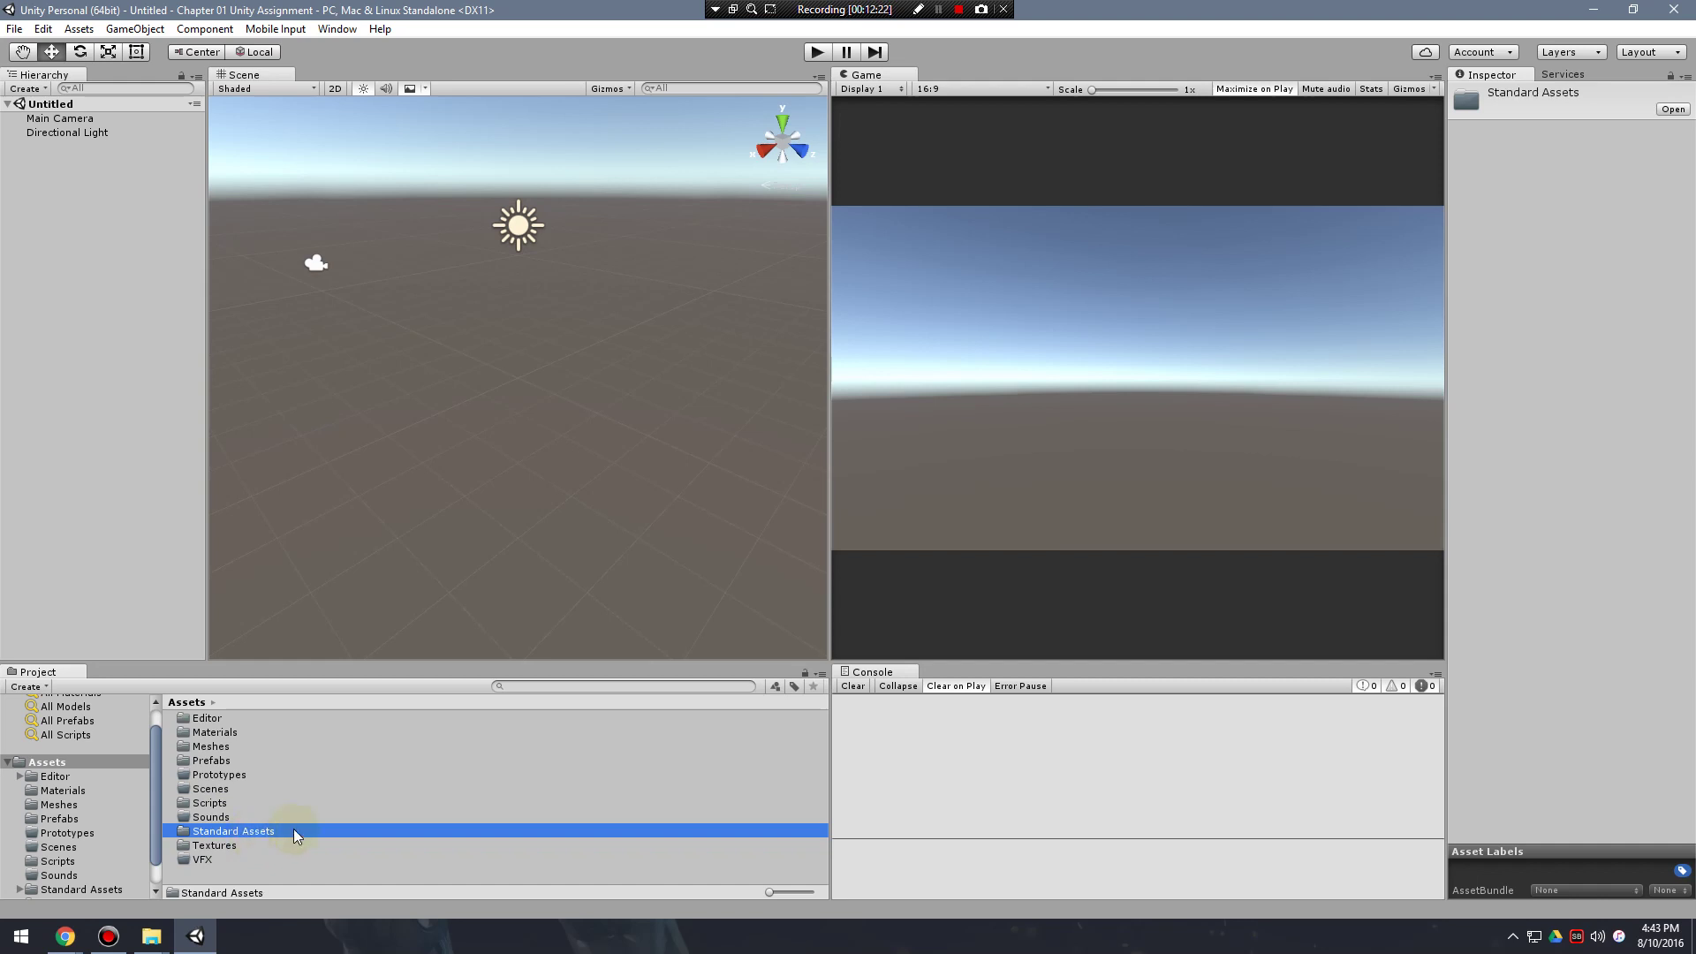
# Browse Standard Assets > Characters > FirstPersonCharacter > Prefabs to reveal FPSController and RigidBodyFPSController.
pyautogui.doubleClick(212, 716)
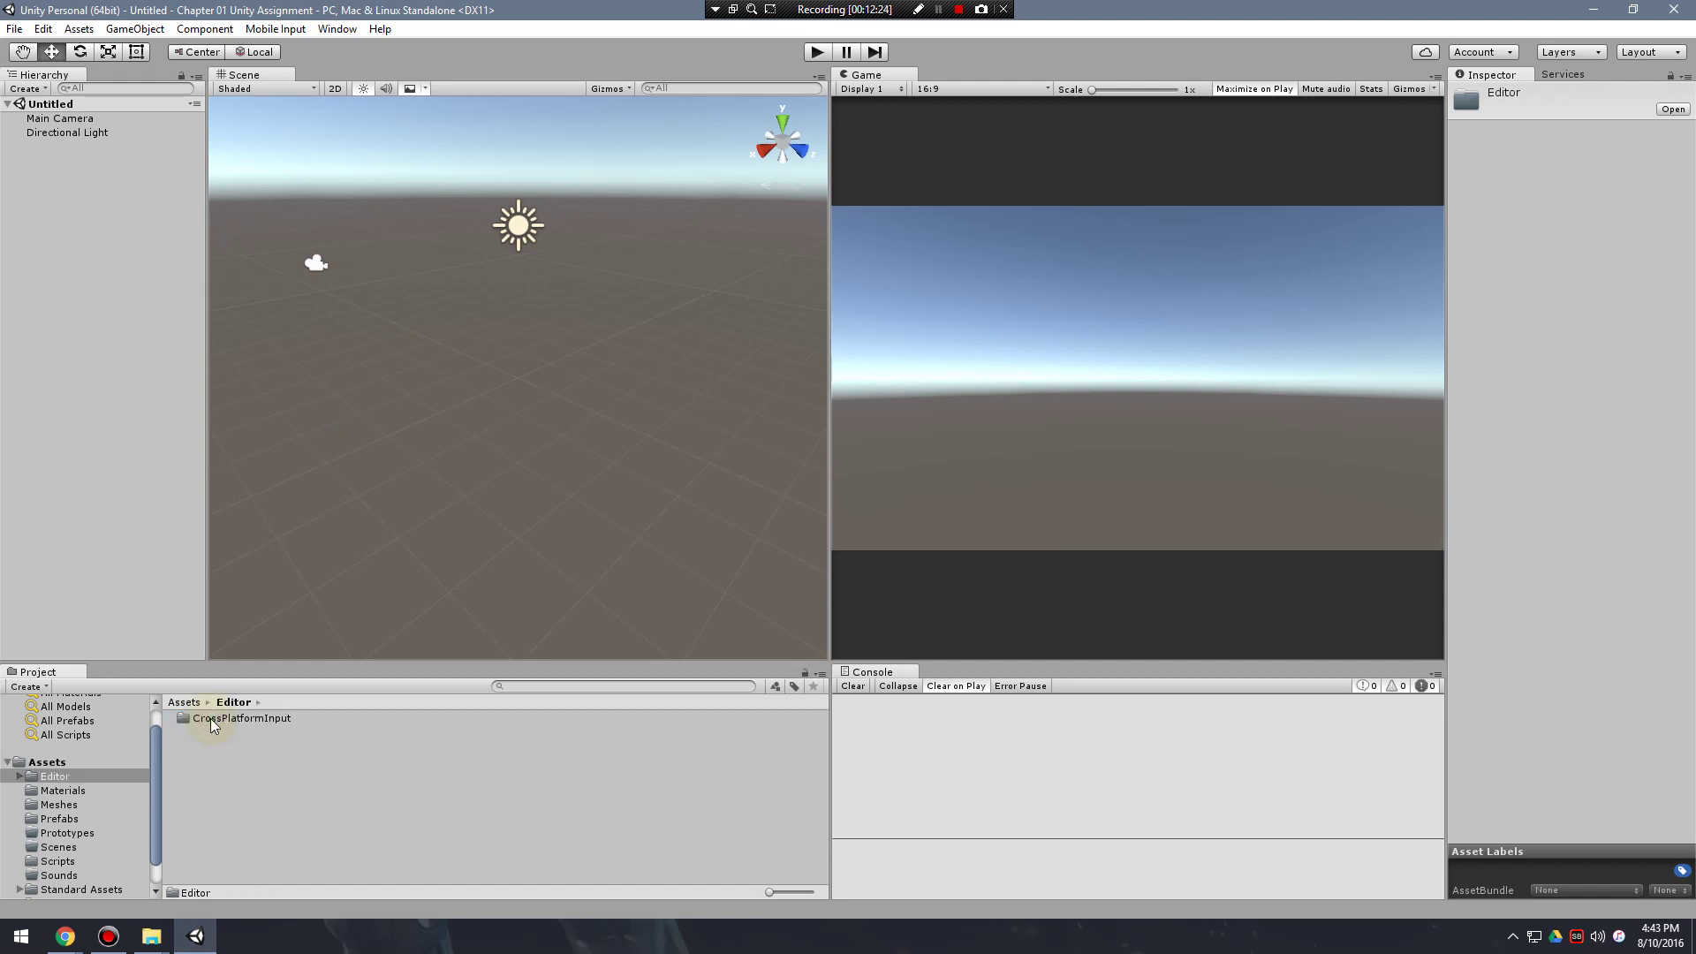
pyautogui.click(78, 764)
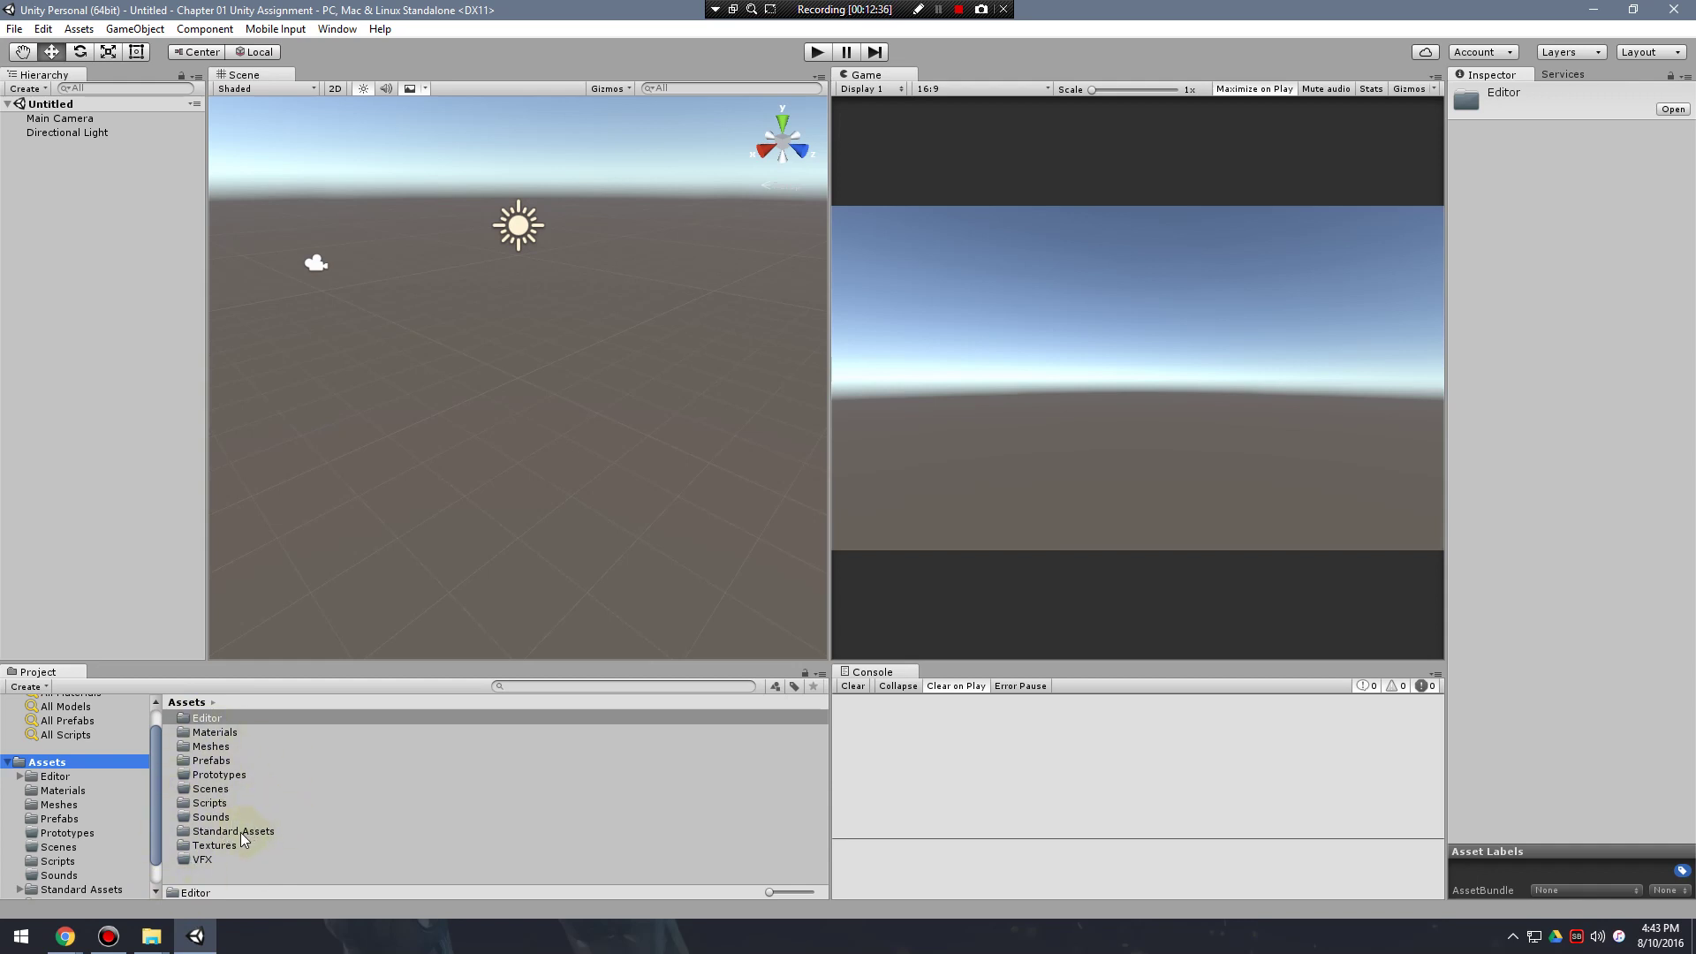
pyautogui.doubleClick(240, 832)
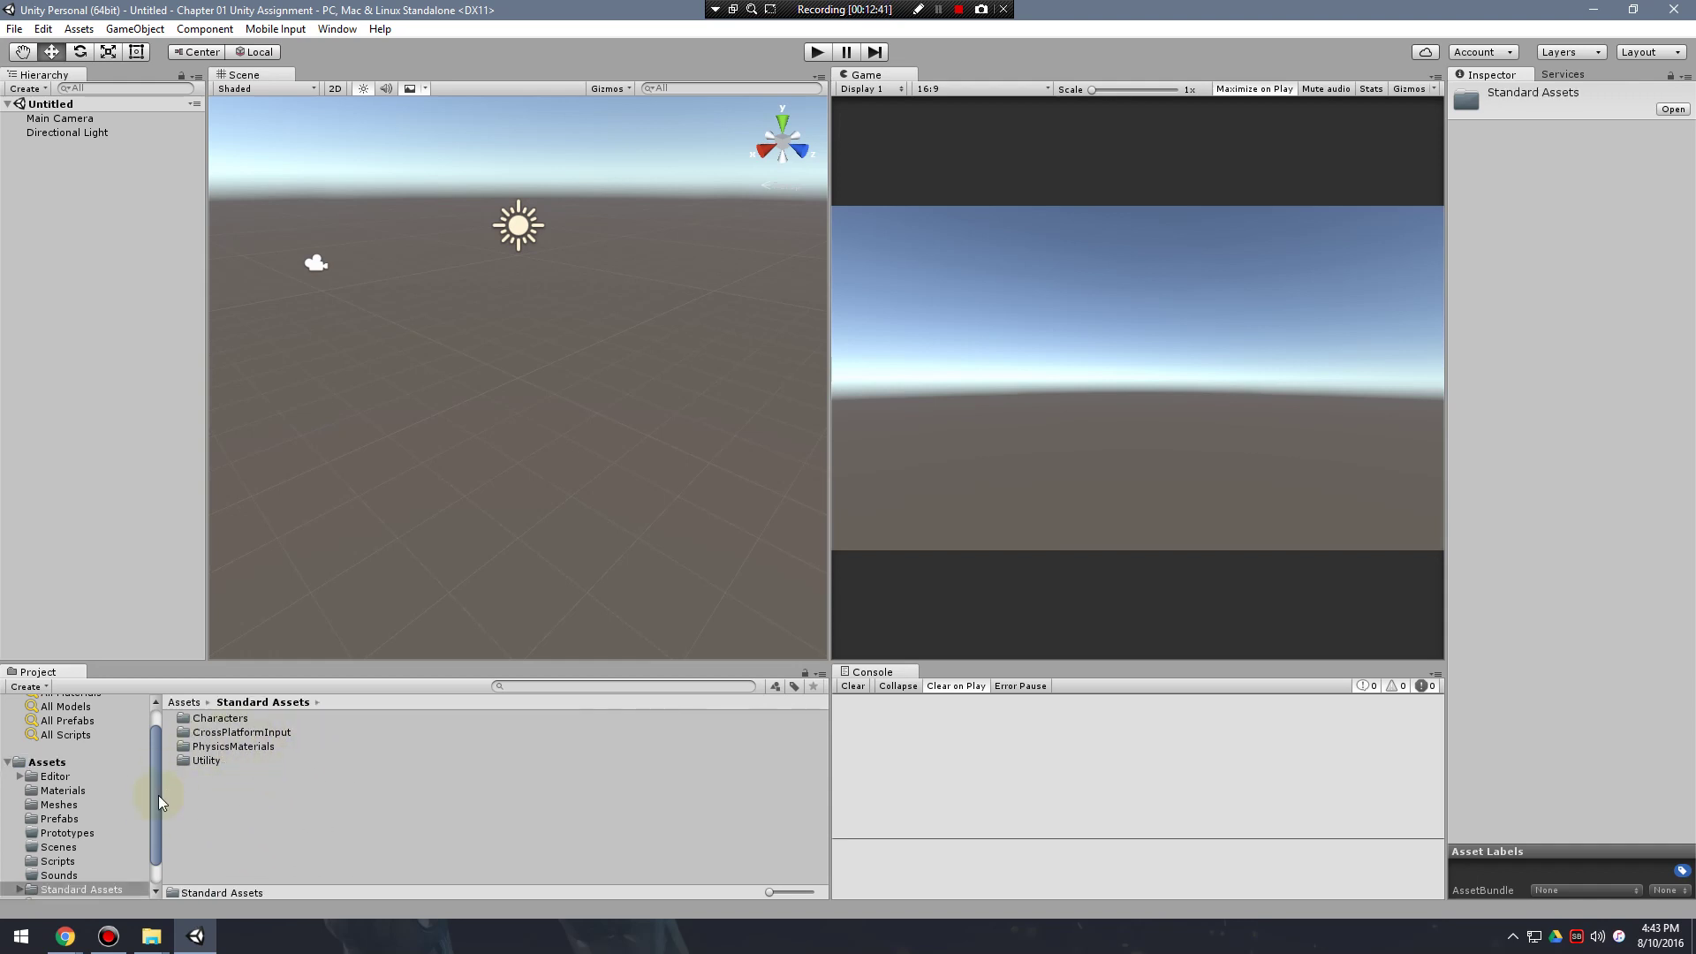
pyautogui.doubleClick(216, 715)
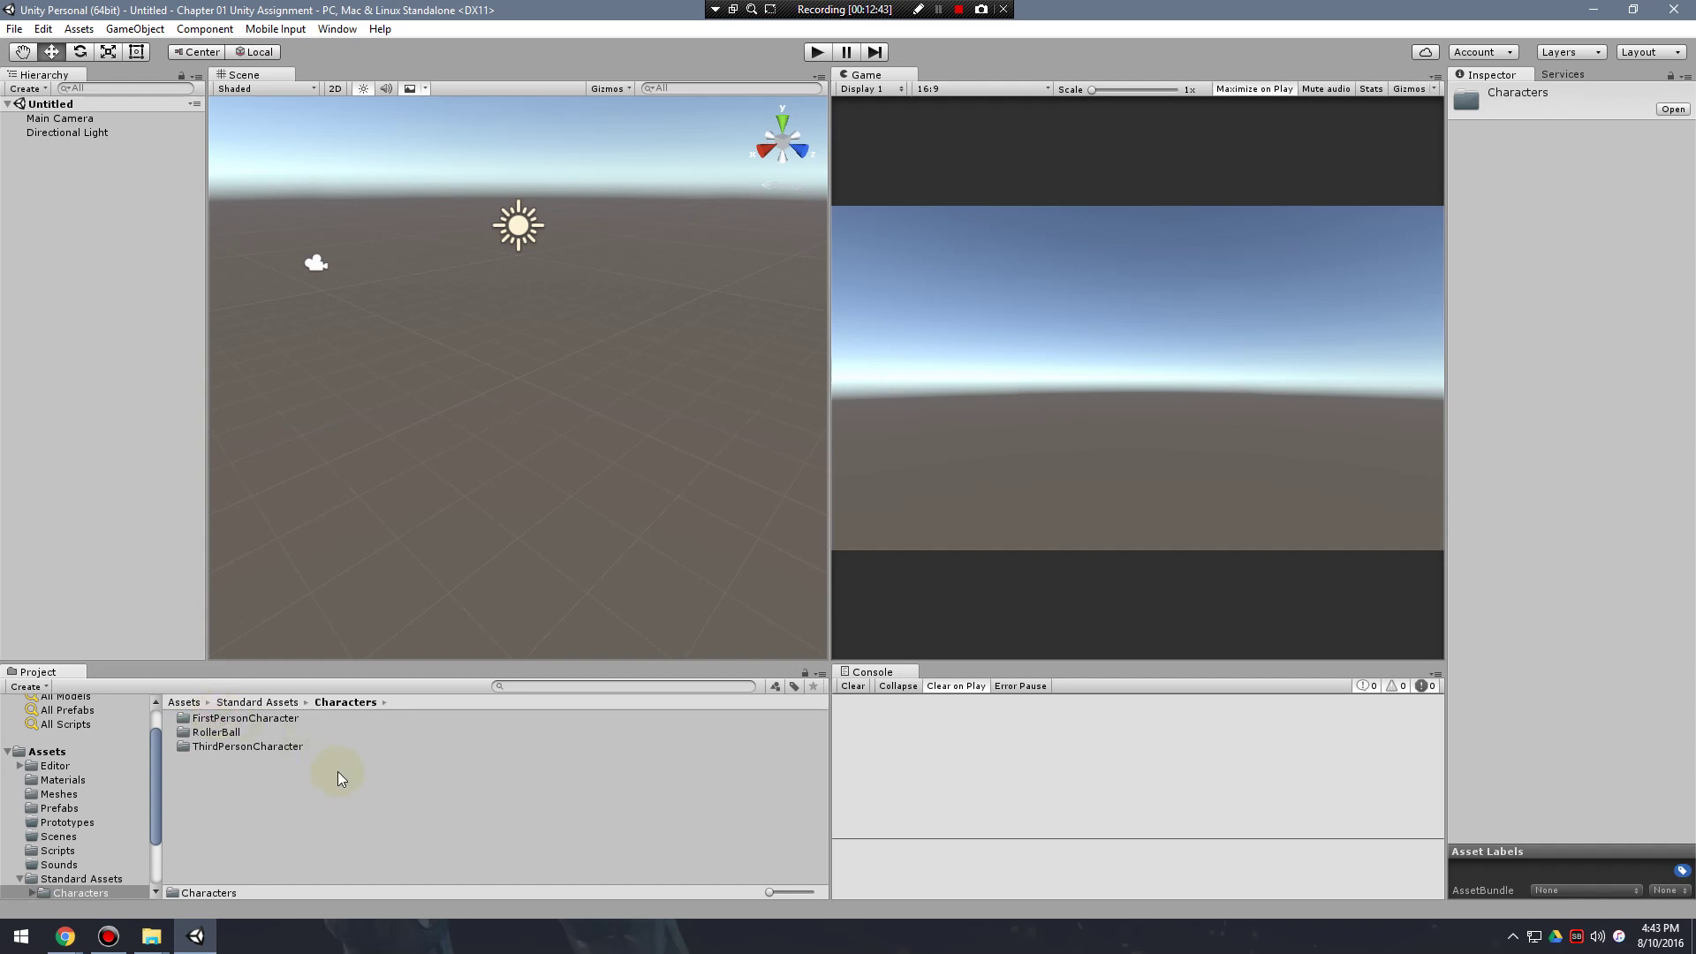
pyautogui.click(243, 719)
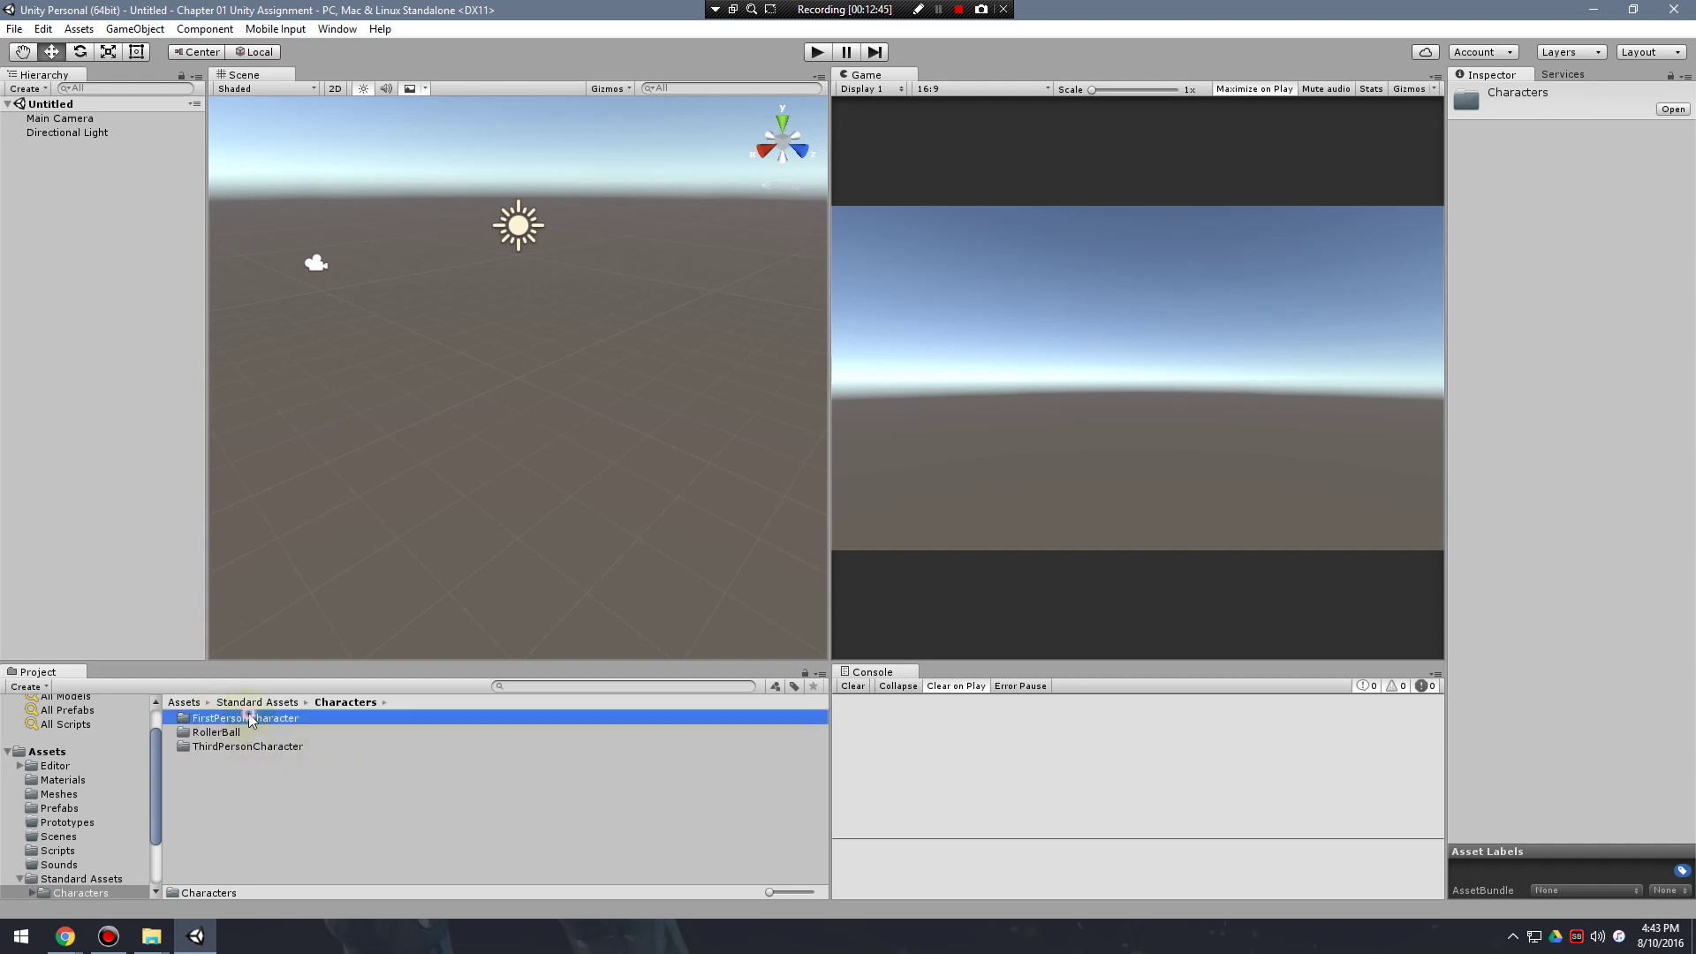
pyautogui.click(236, 734)
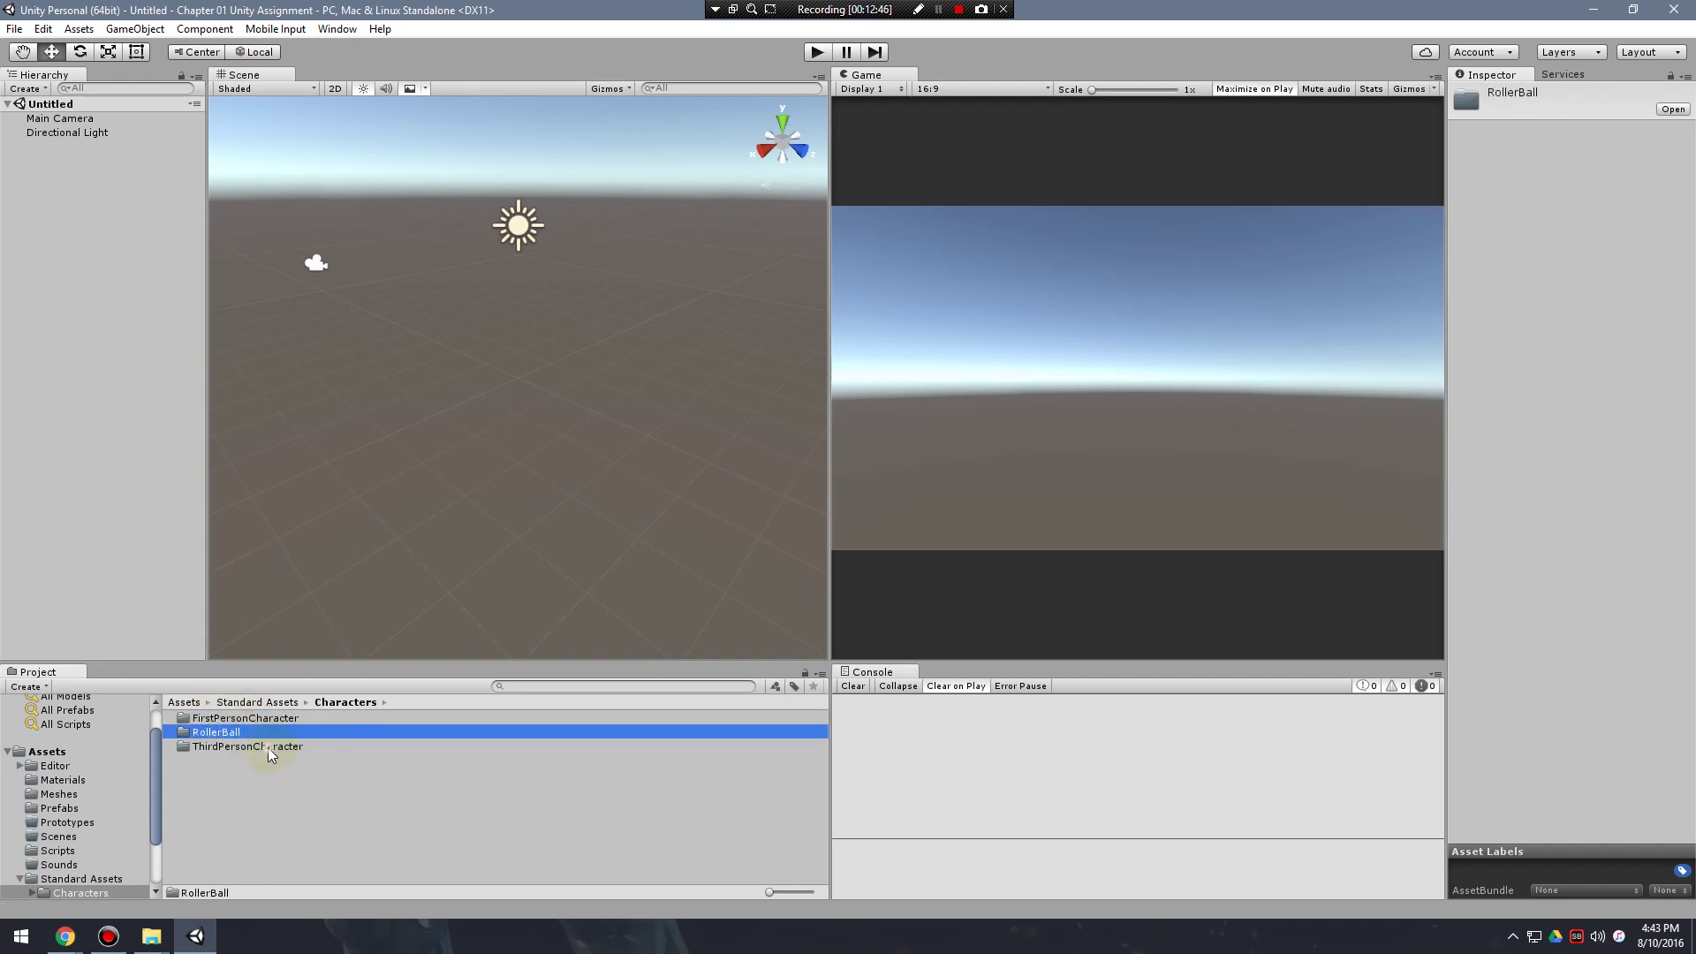
pyautogui.click(268, 747)
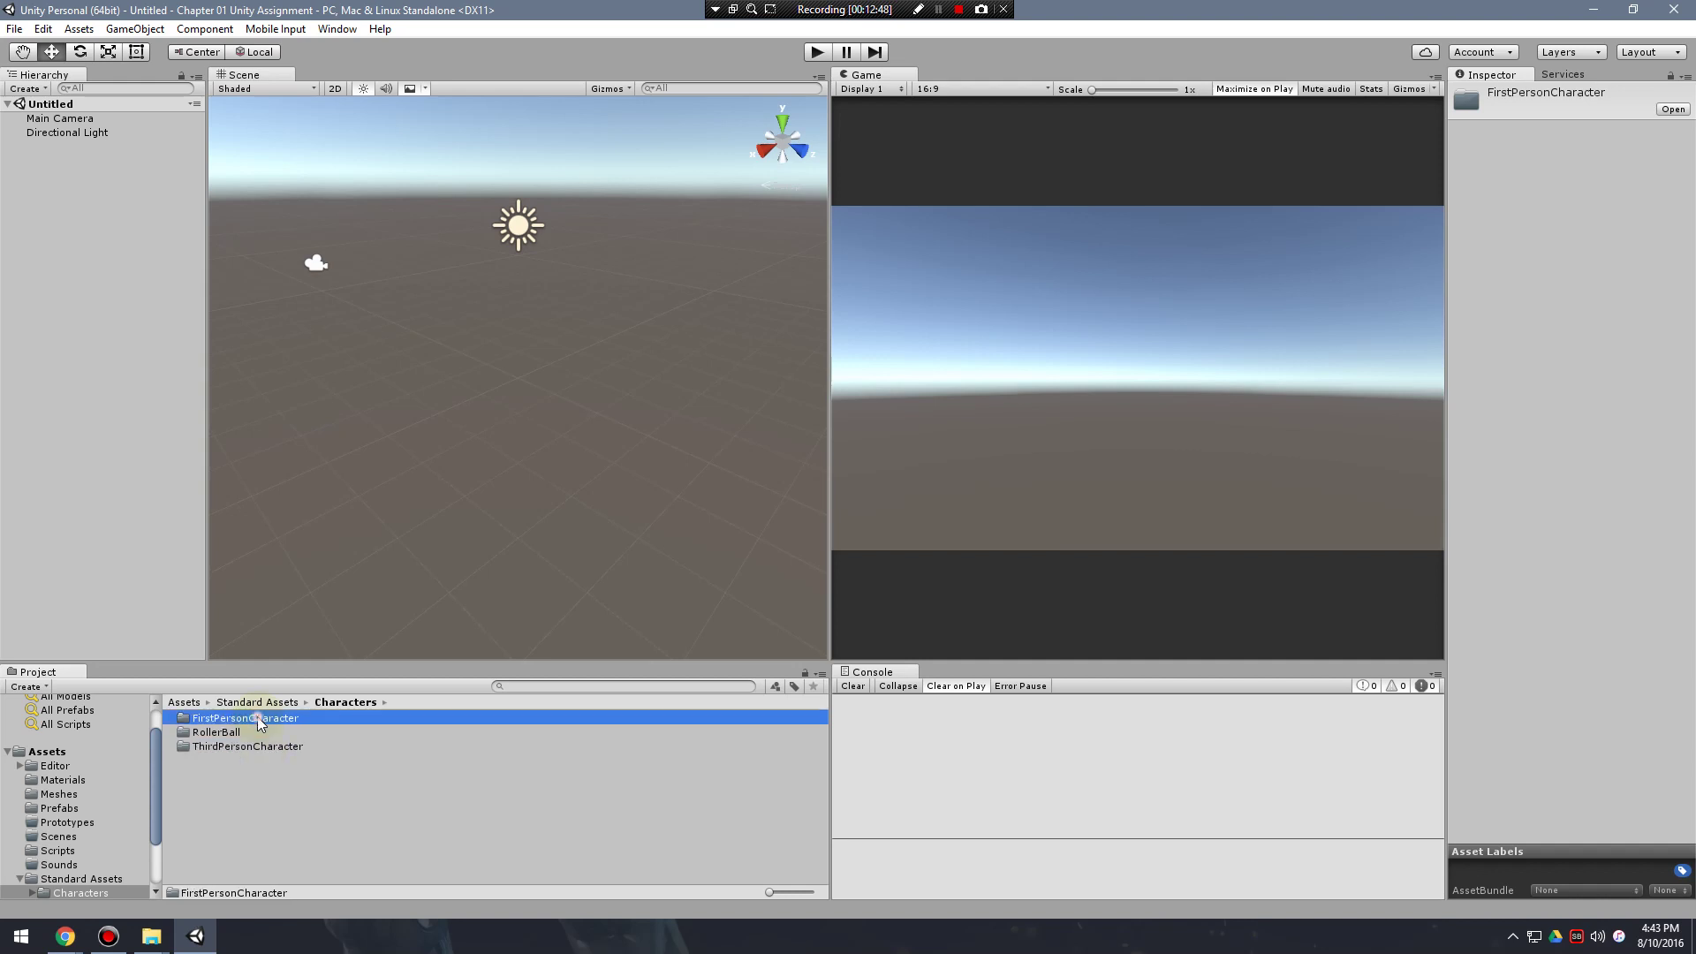
pyautogui.doubleClick(257, 717)
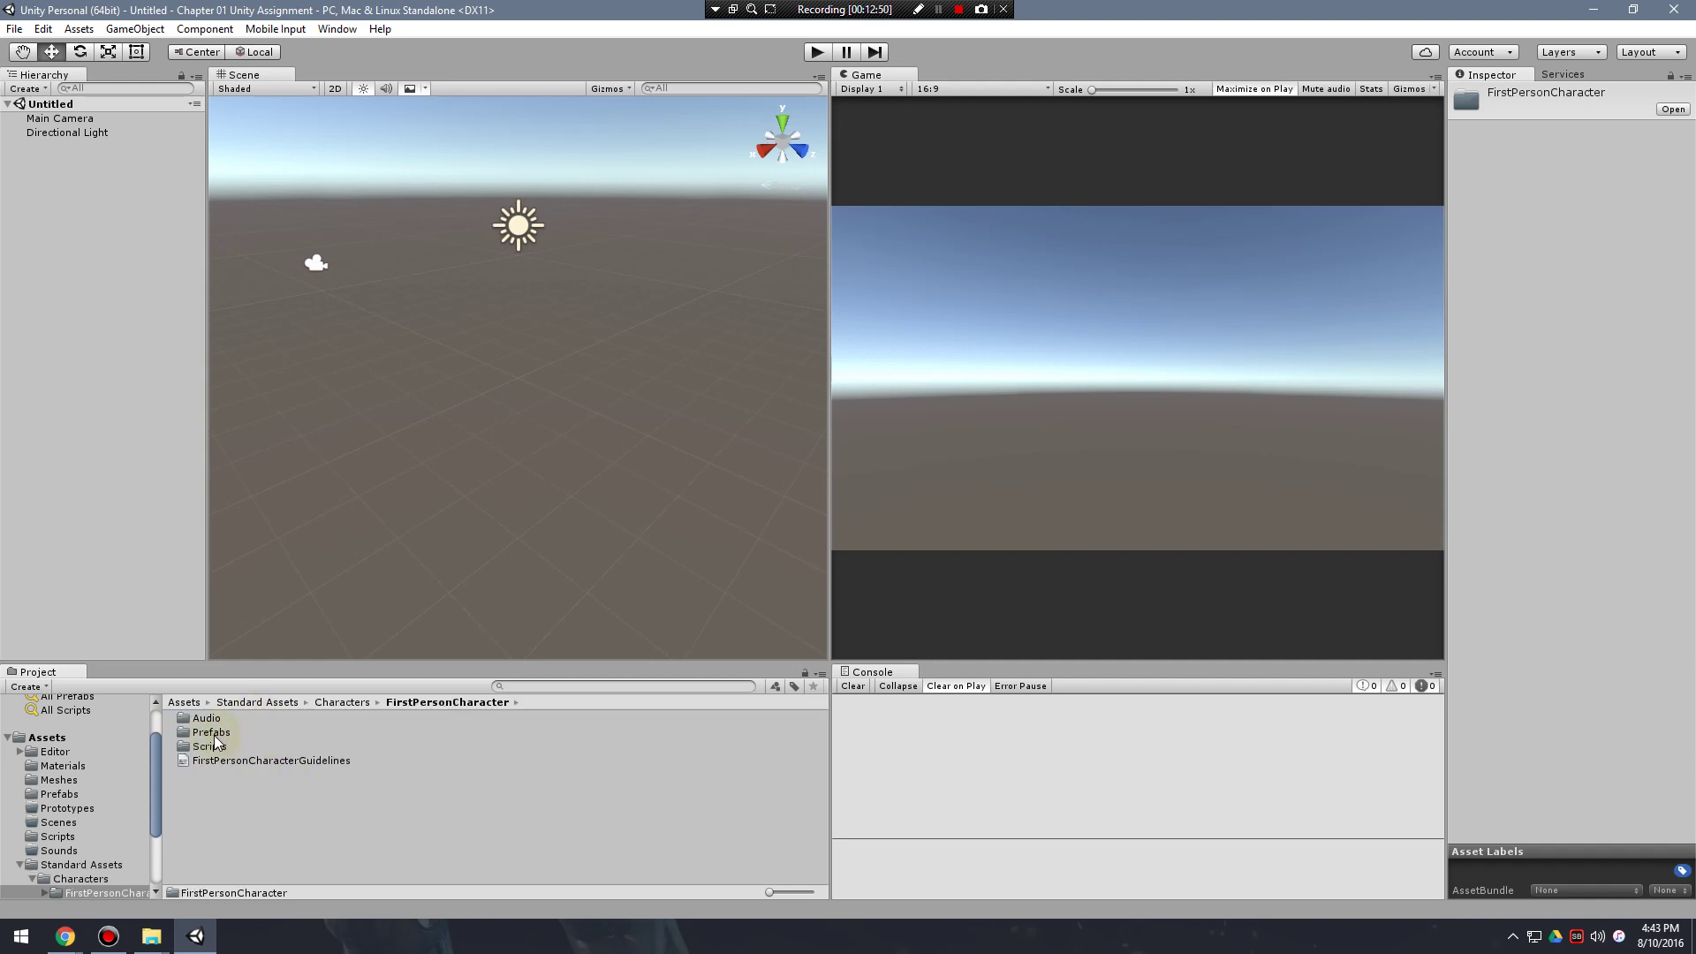
pyautogui.doubleClick(219, 732)
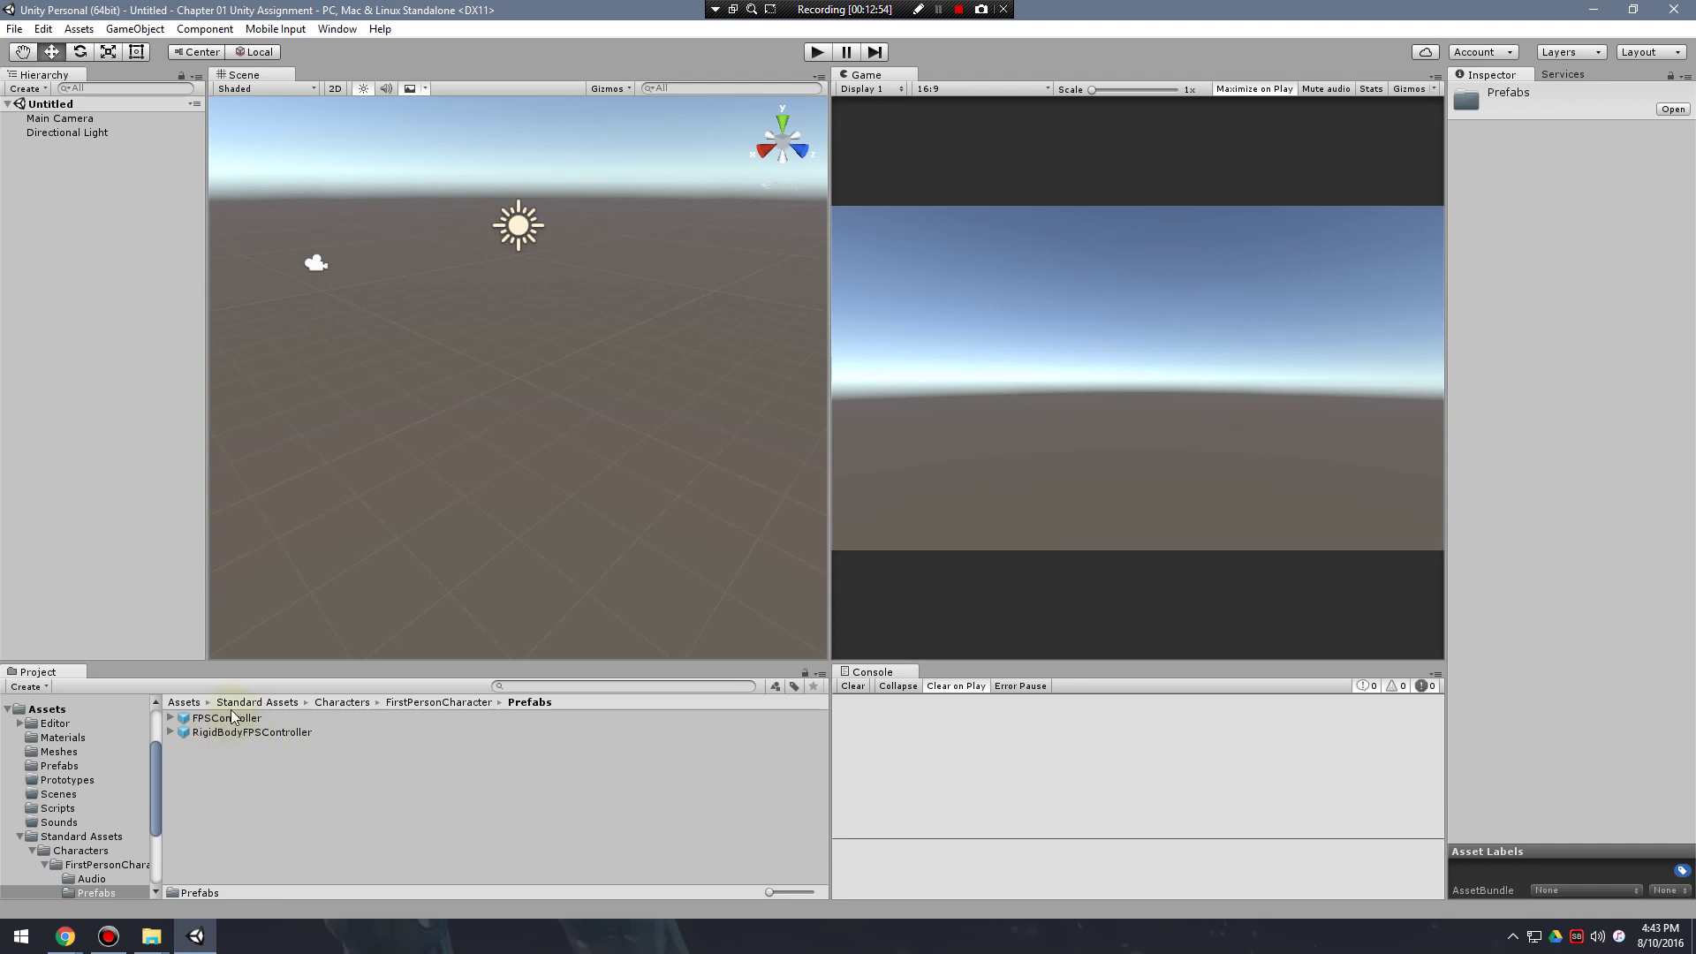
# Drop the FPSController prefab into the scene and add a Plane from GameObject > 3D Object.
pyautogui.moveTo(242, 717); pyautogui.dragTo(89, 305)
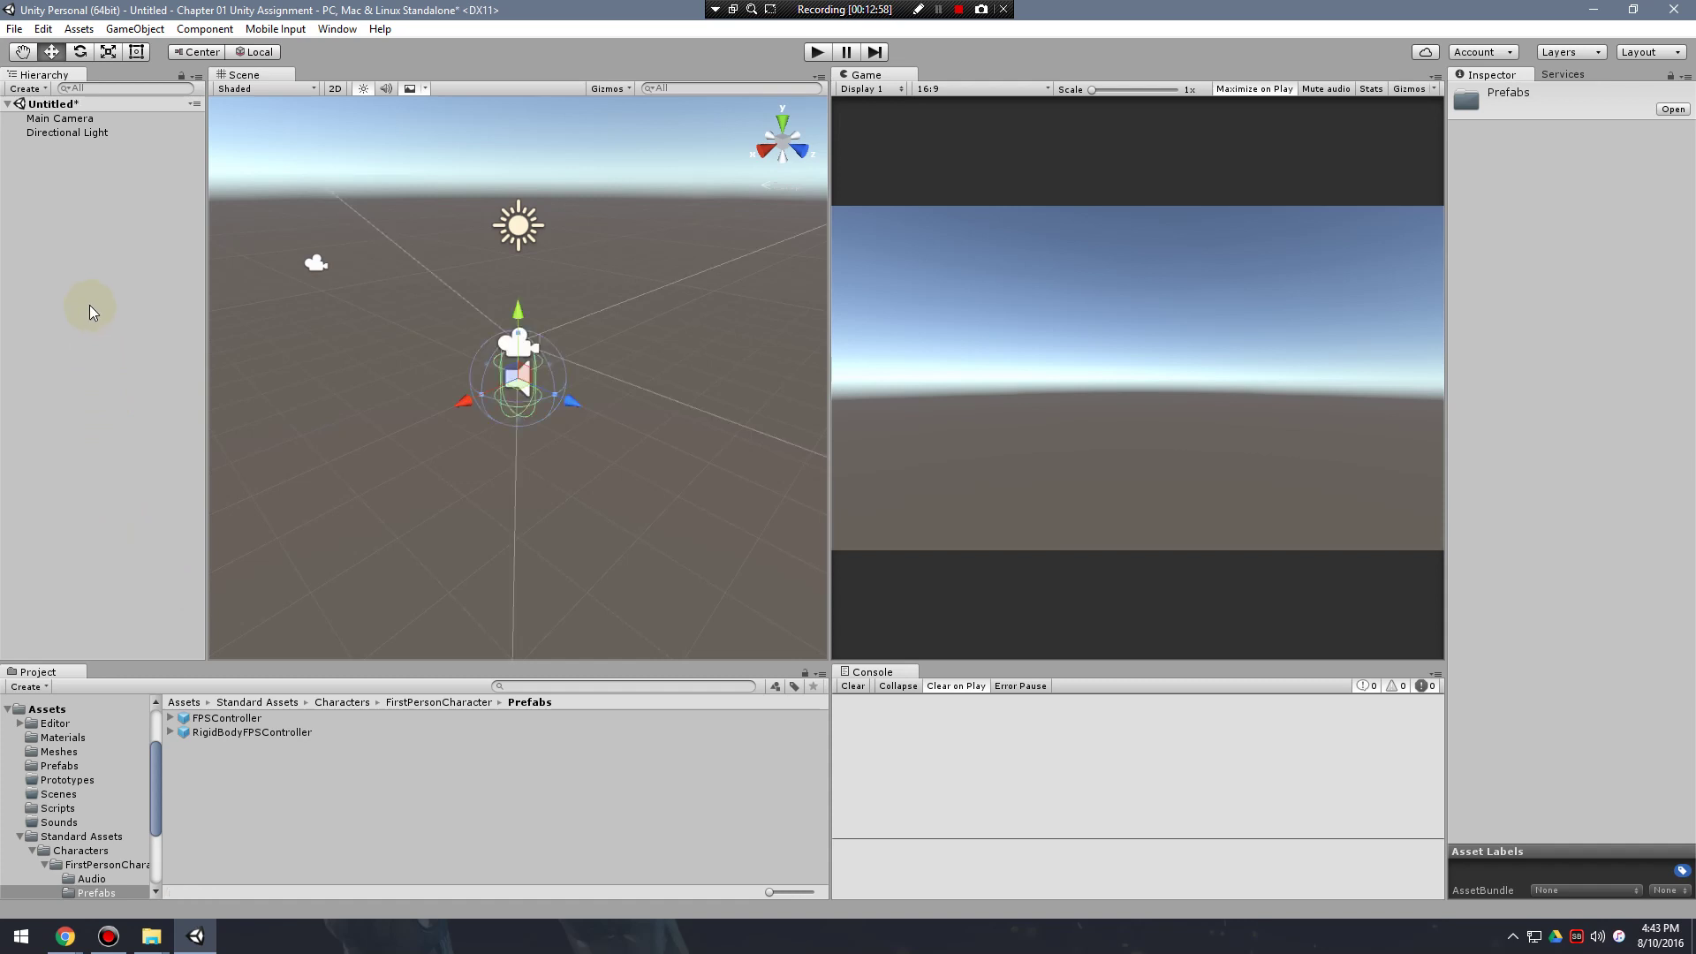
pyautogui.click(134, 28)
pyautogui.moveTo(177, 86)
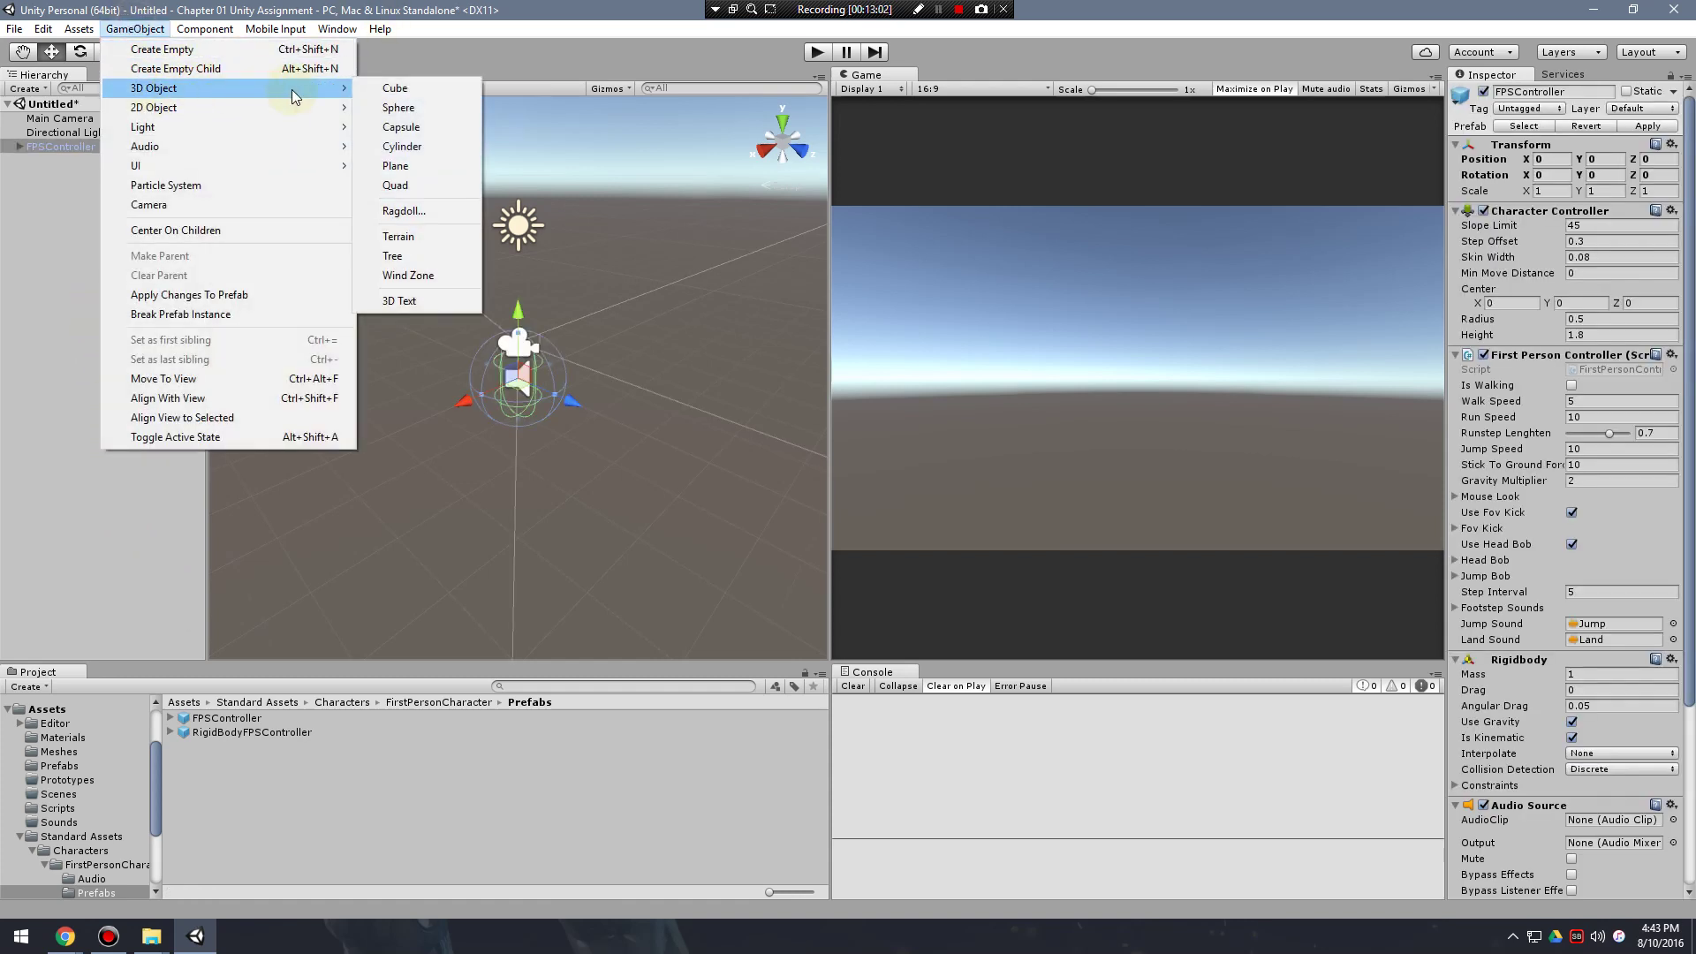
pyautogui.click(415, 165)
# Raise the FPSController above the plane to Y 1.1.
pyautogui.keyDown('alt'); pyautogui.moveTo(549, 485); pyautogui.dragTo(421, 446); pyautogui.keyUp('alt')
pyautogui.keyDown('alt'); pyautogui.moveTo(420, 446); pyautogui.dragTo(477, 477, button='right'); pyautogui.keyUp('alt')
pyautogui.click(61, 147)
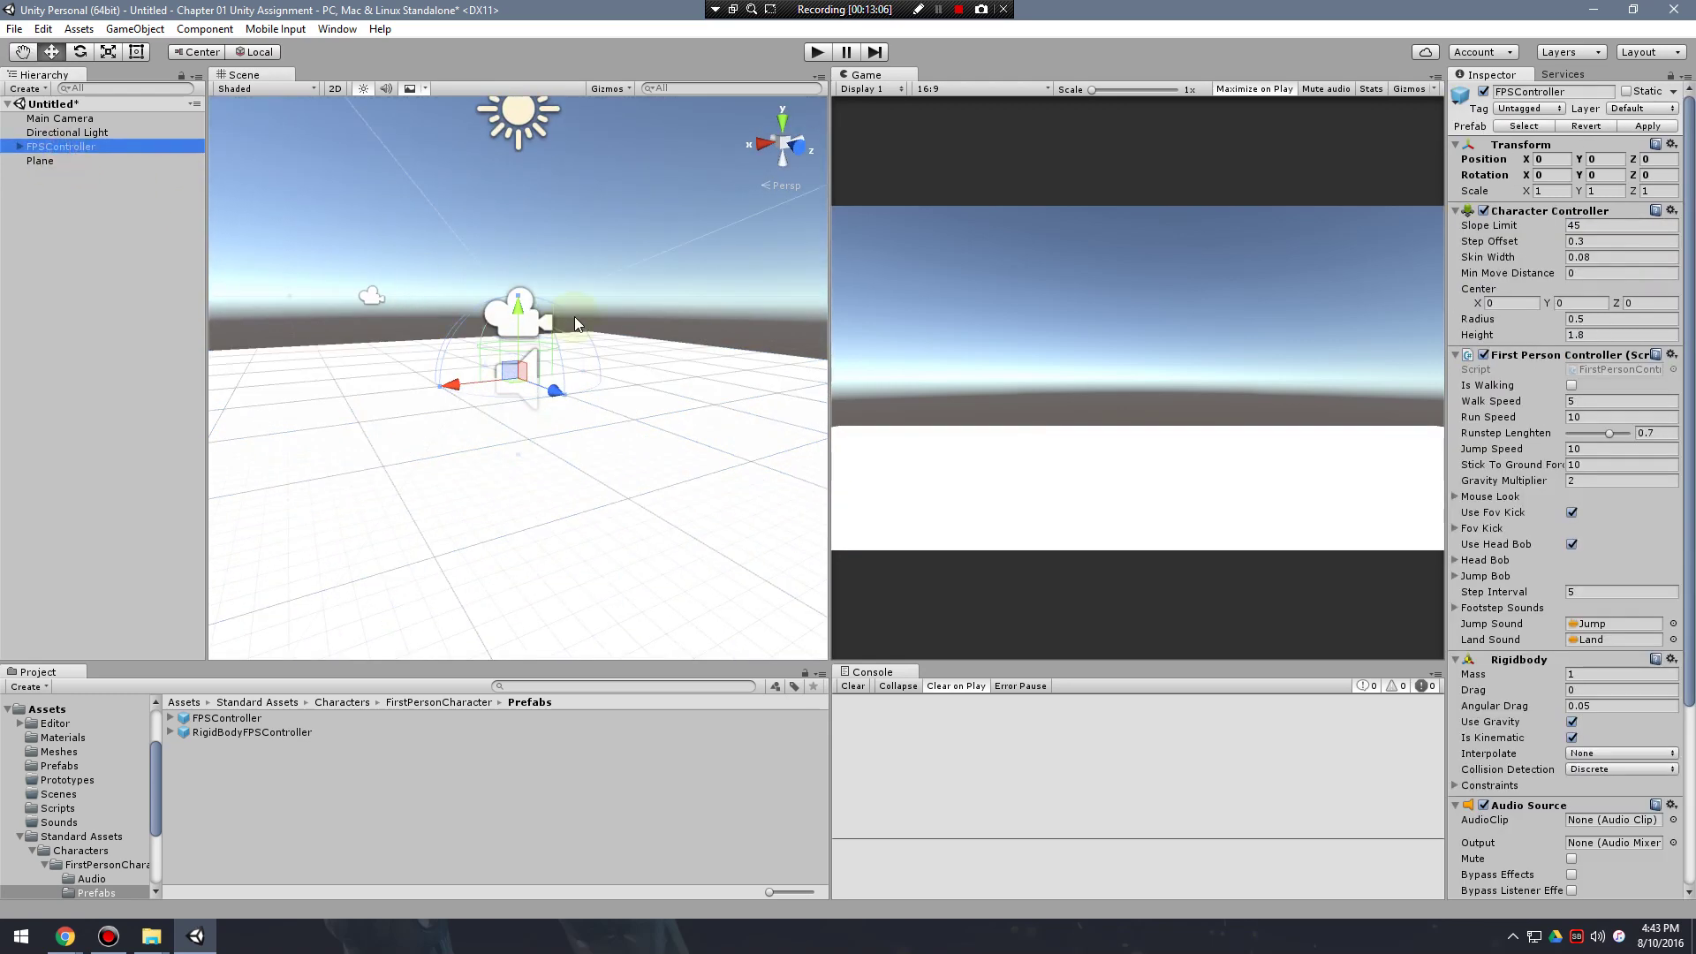
pyautogui.moveTo(530, 309); pyautogui.dragTo(517, 205)
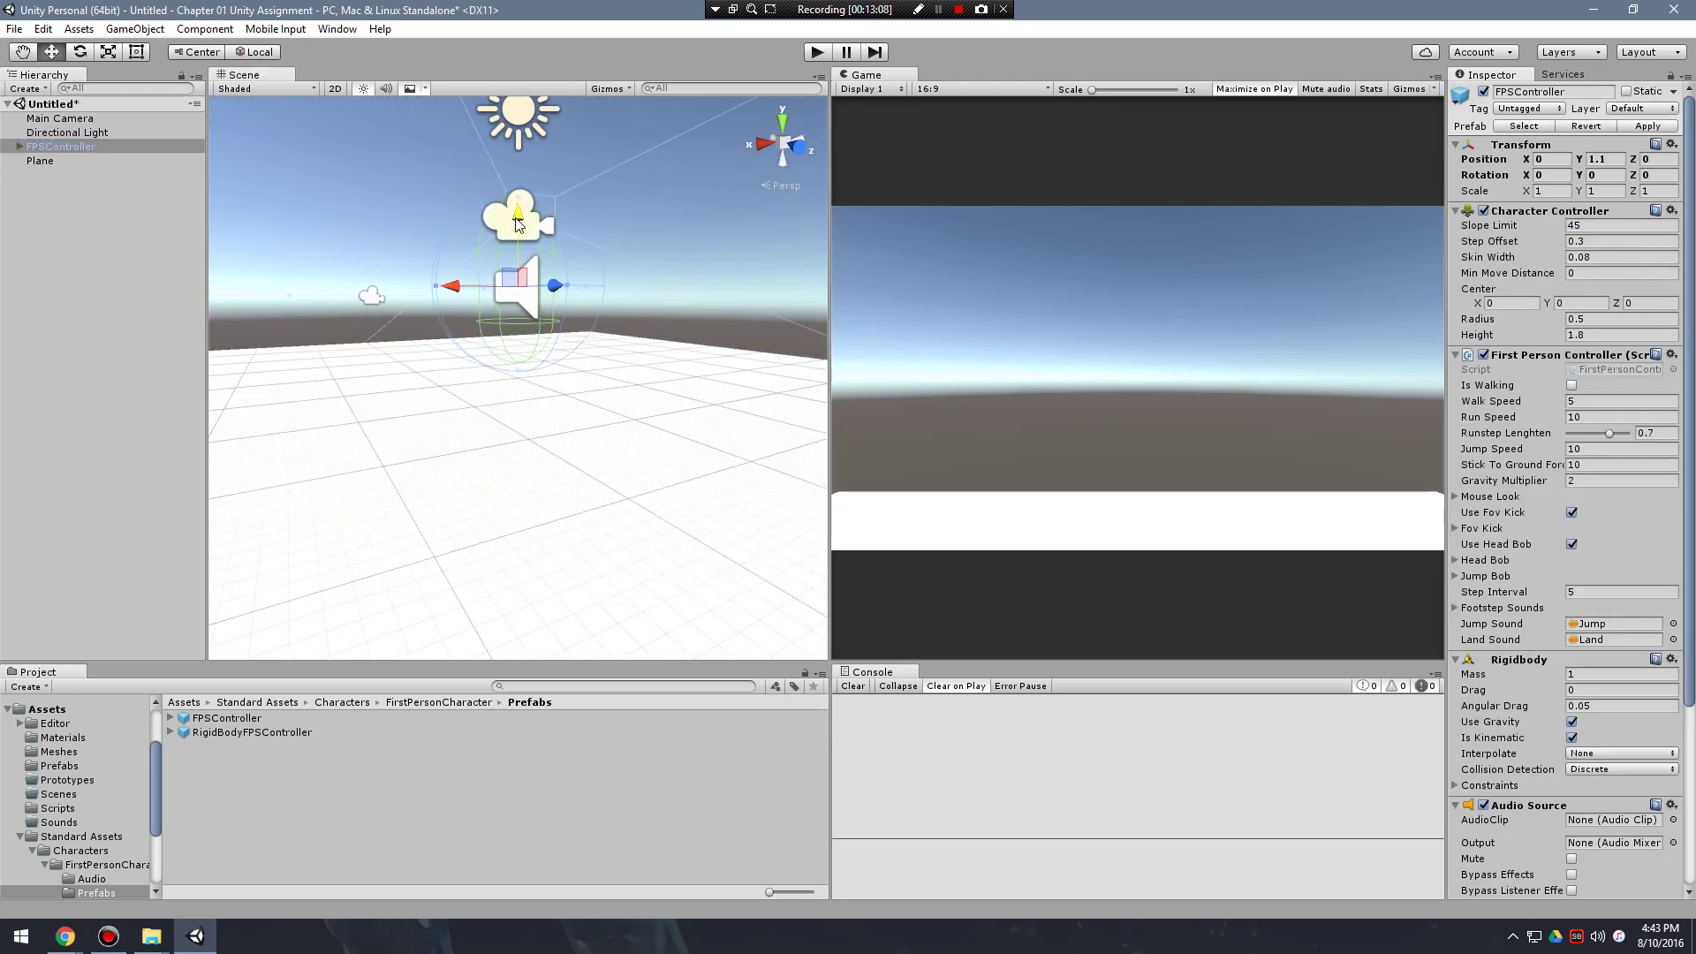
# Play the scene, walk the character forward with W, then stop with Ctrl+P.
pyautogui.click(814, 53)
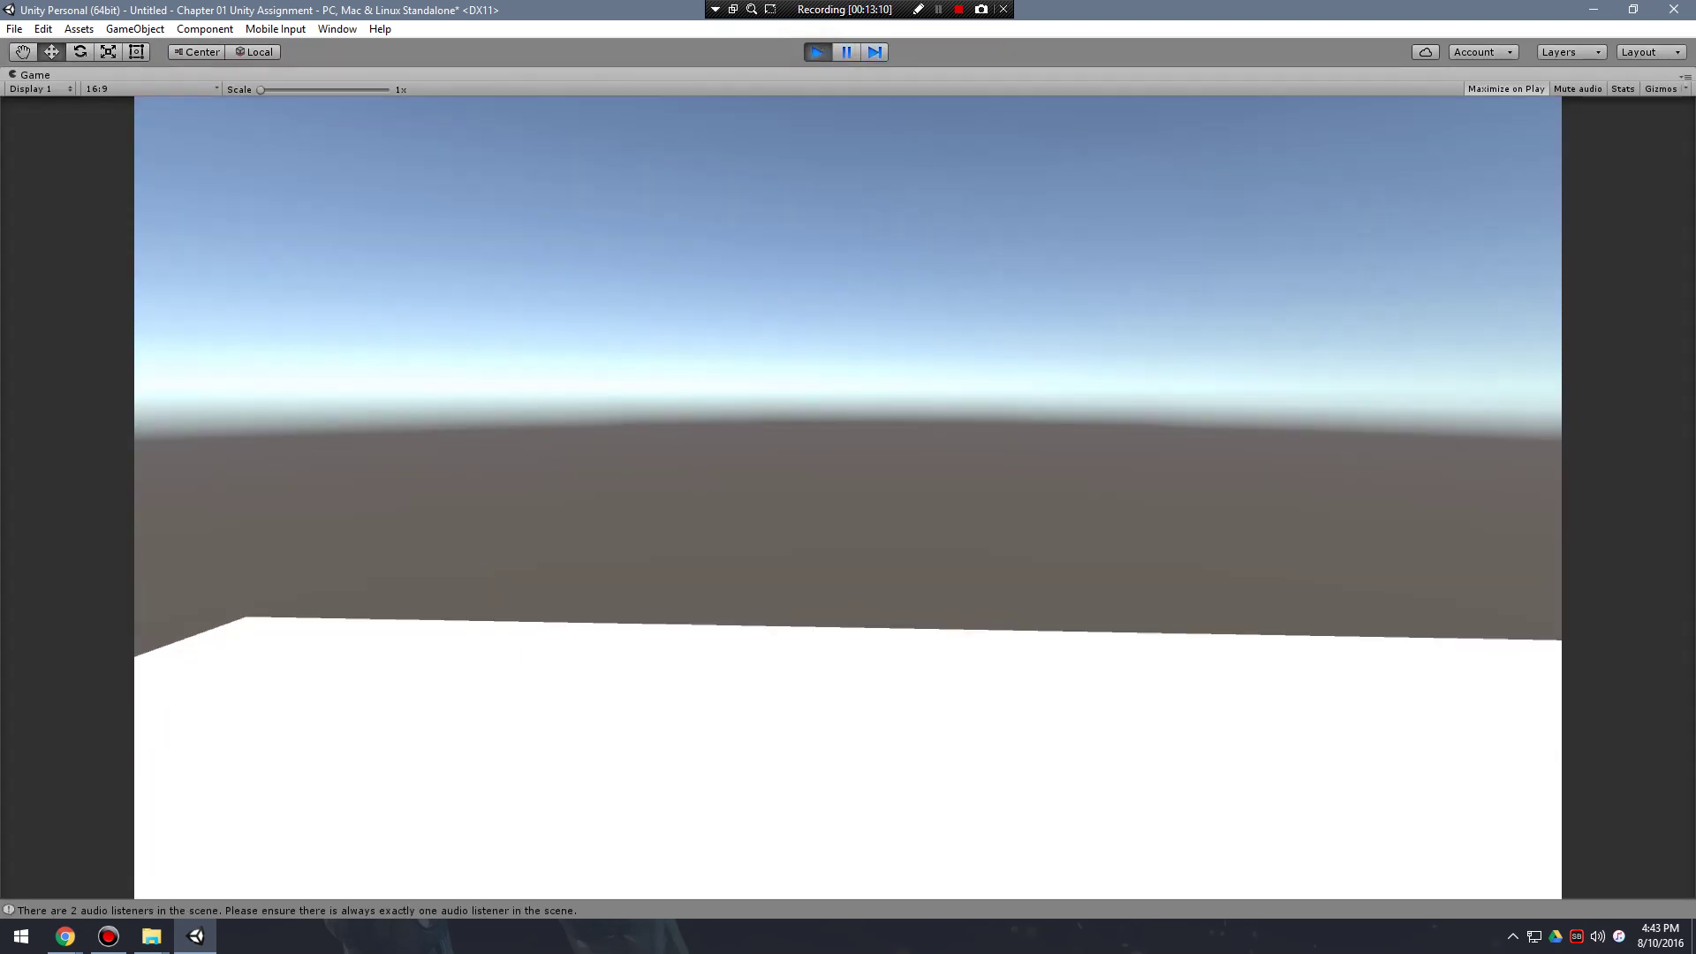
pyautogui.press('w')
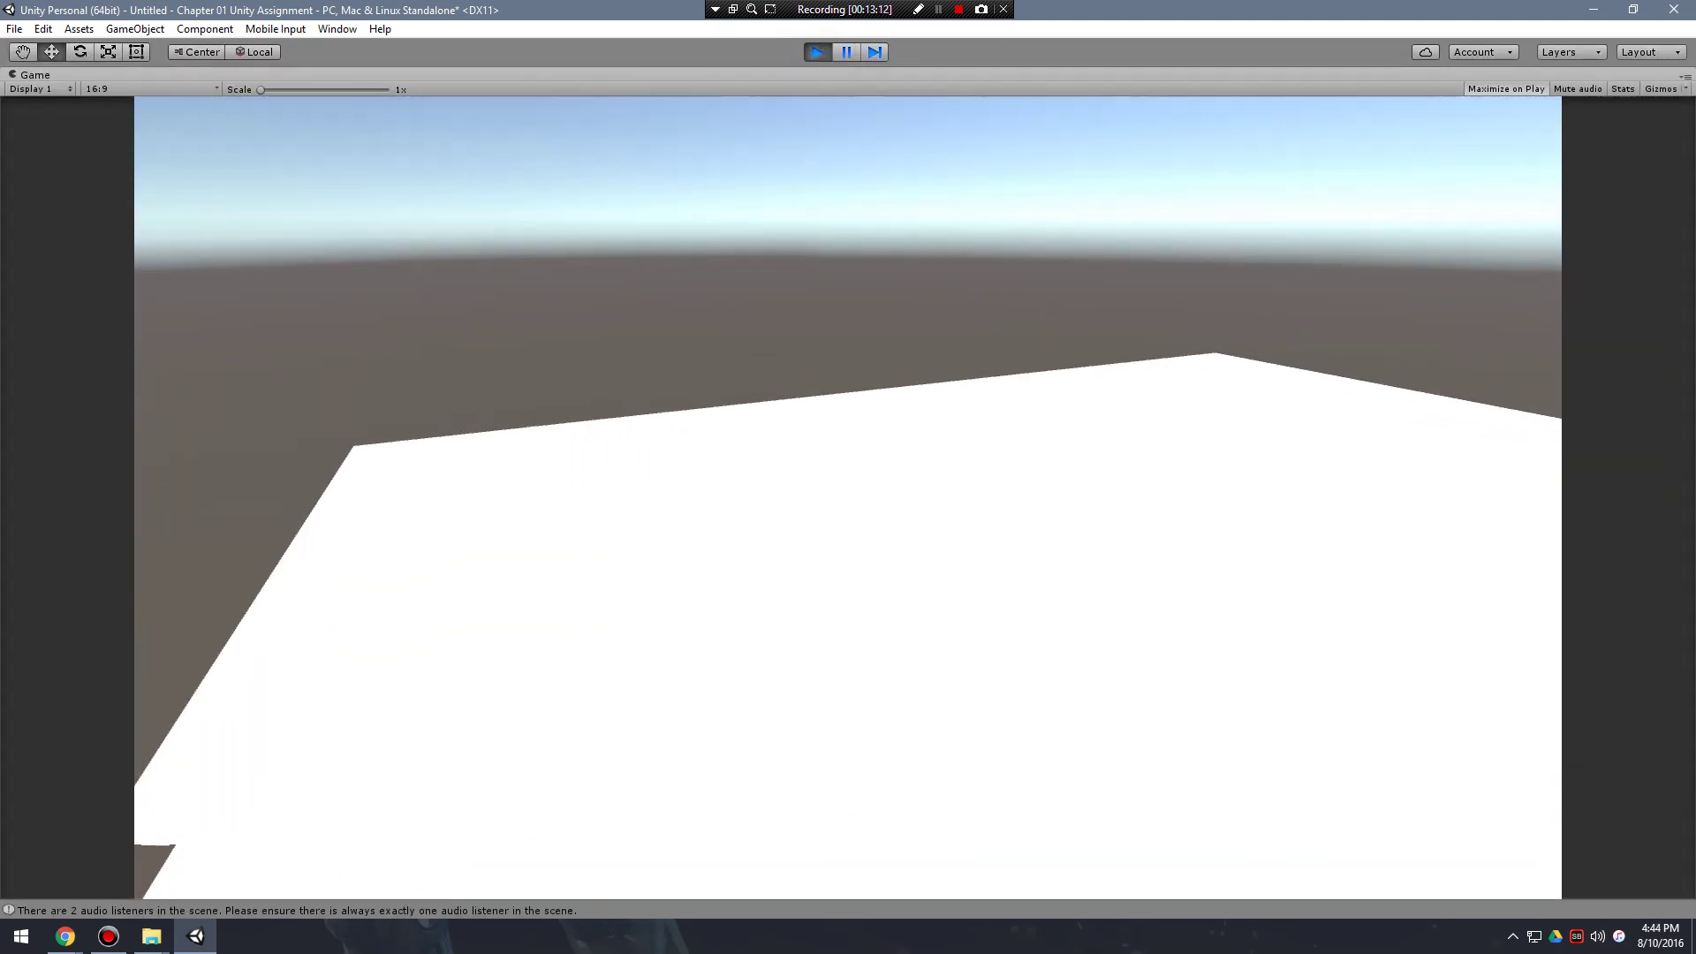
pyautogui.press('w')
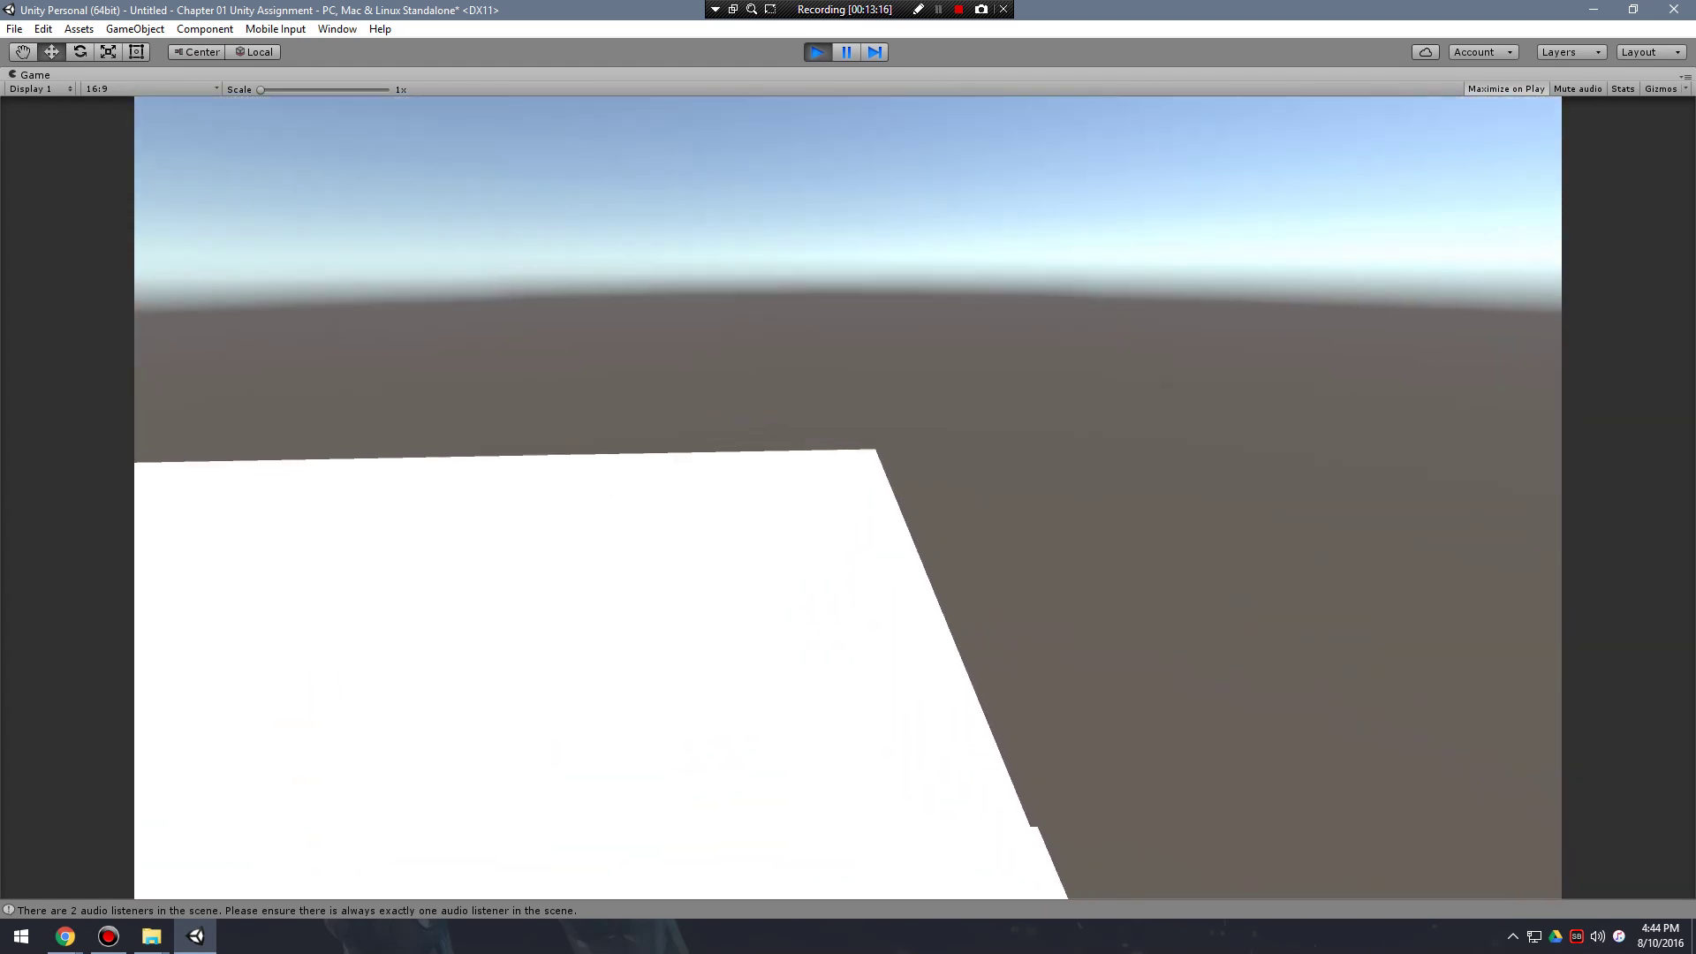
pyautogui.press('w')
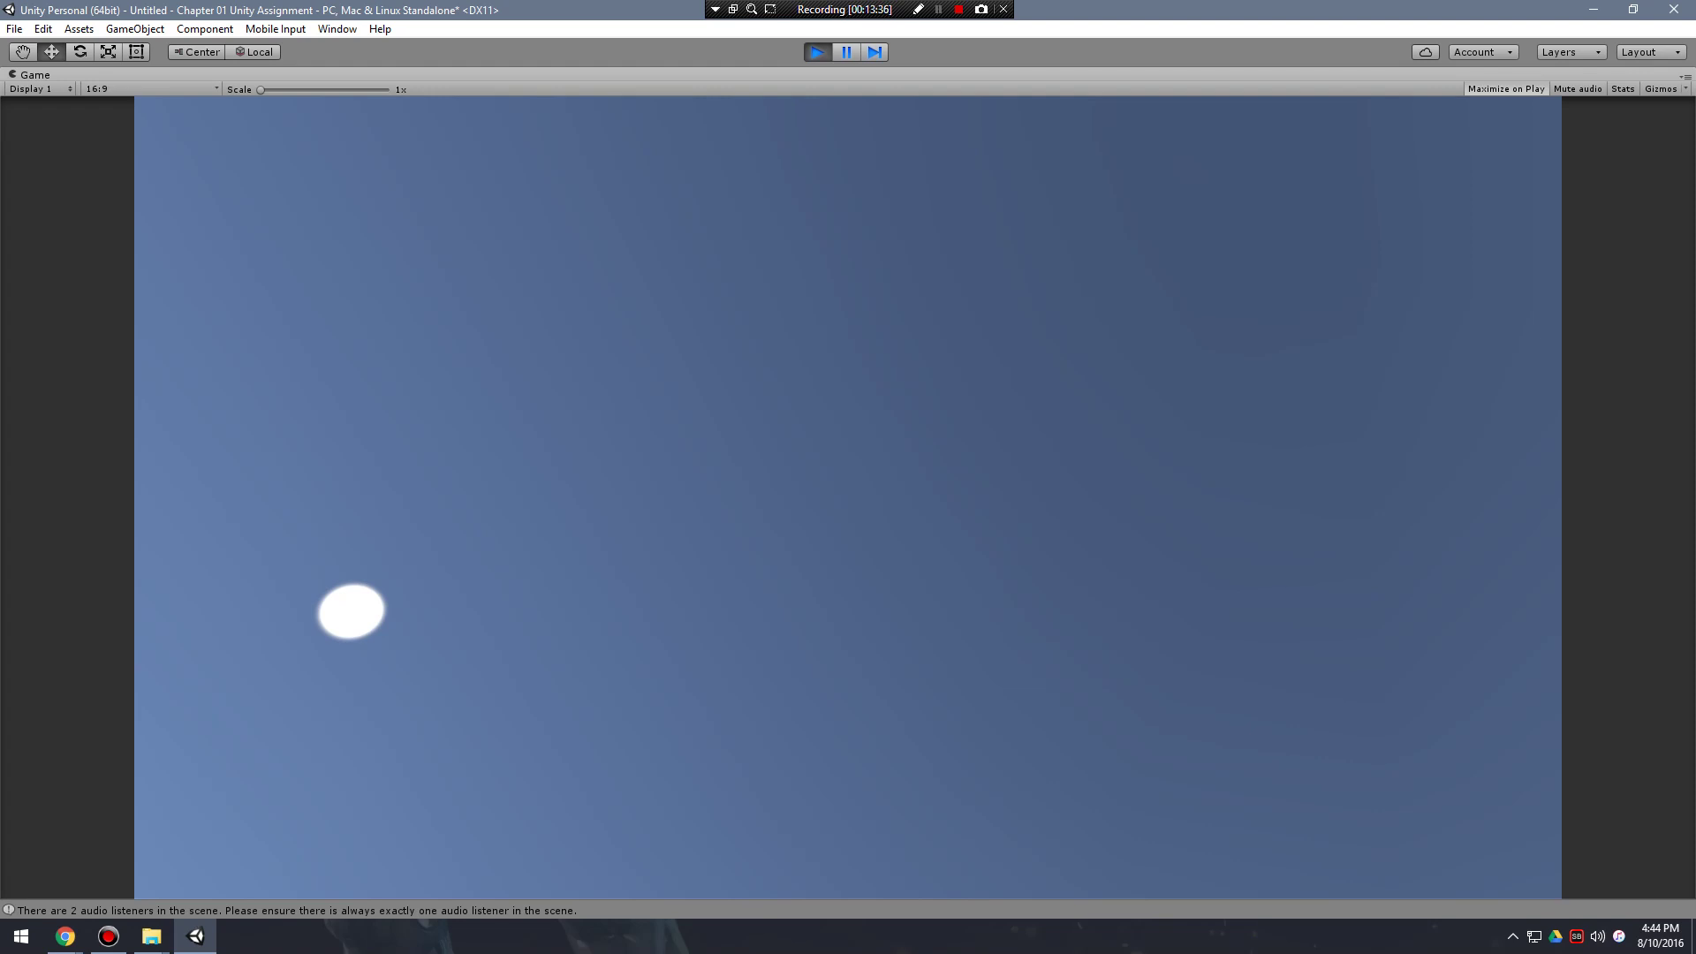
pyautogui.hotkey('ctrl', 'p')
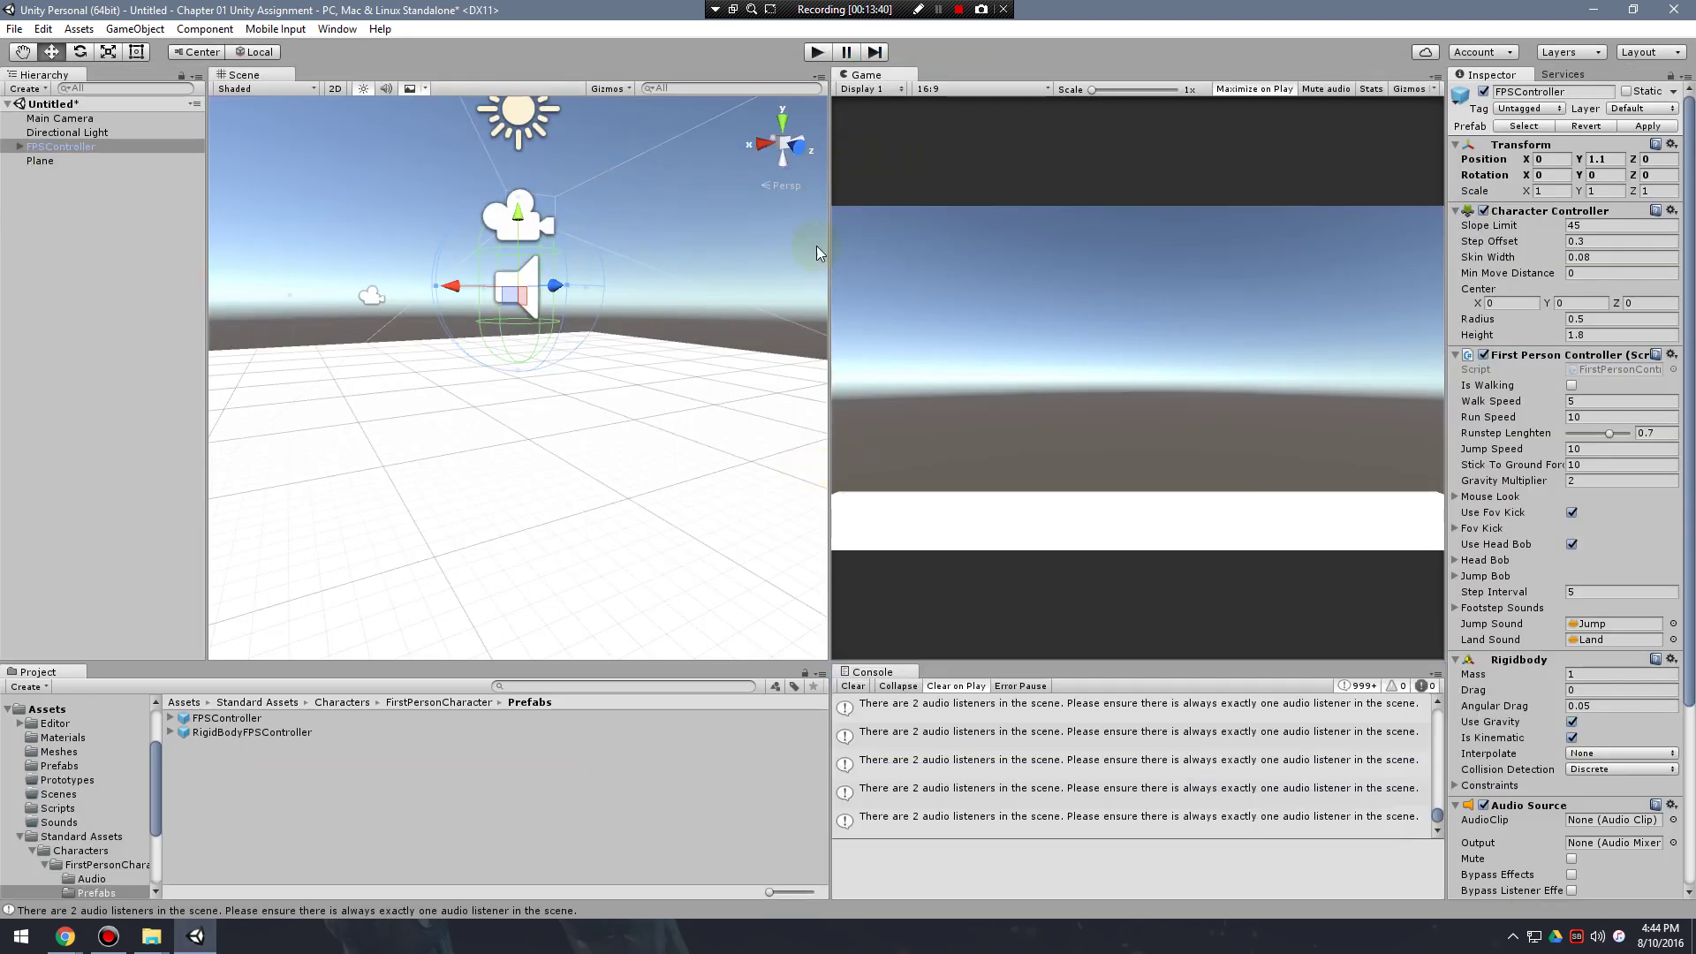
# Clear the console warnings, widen the Scene view and Project panel, and view the plane from above.
pyautogui.click(852, 685)
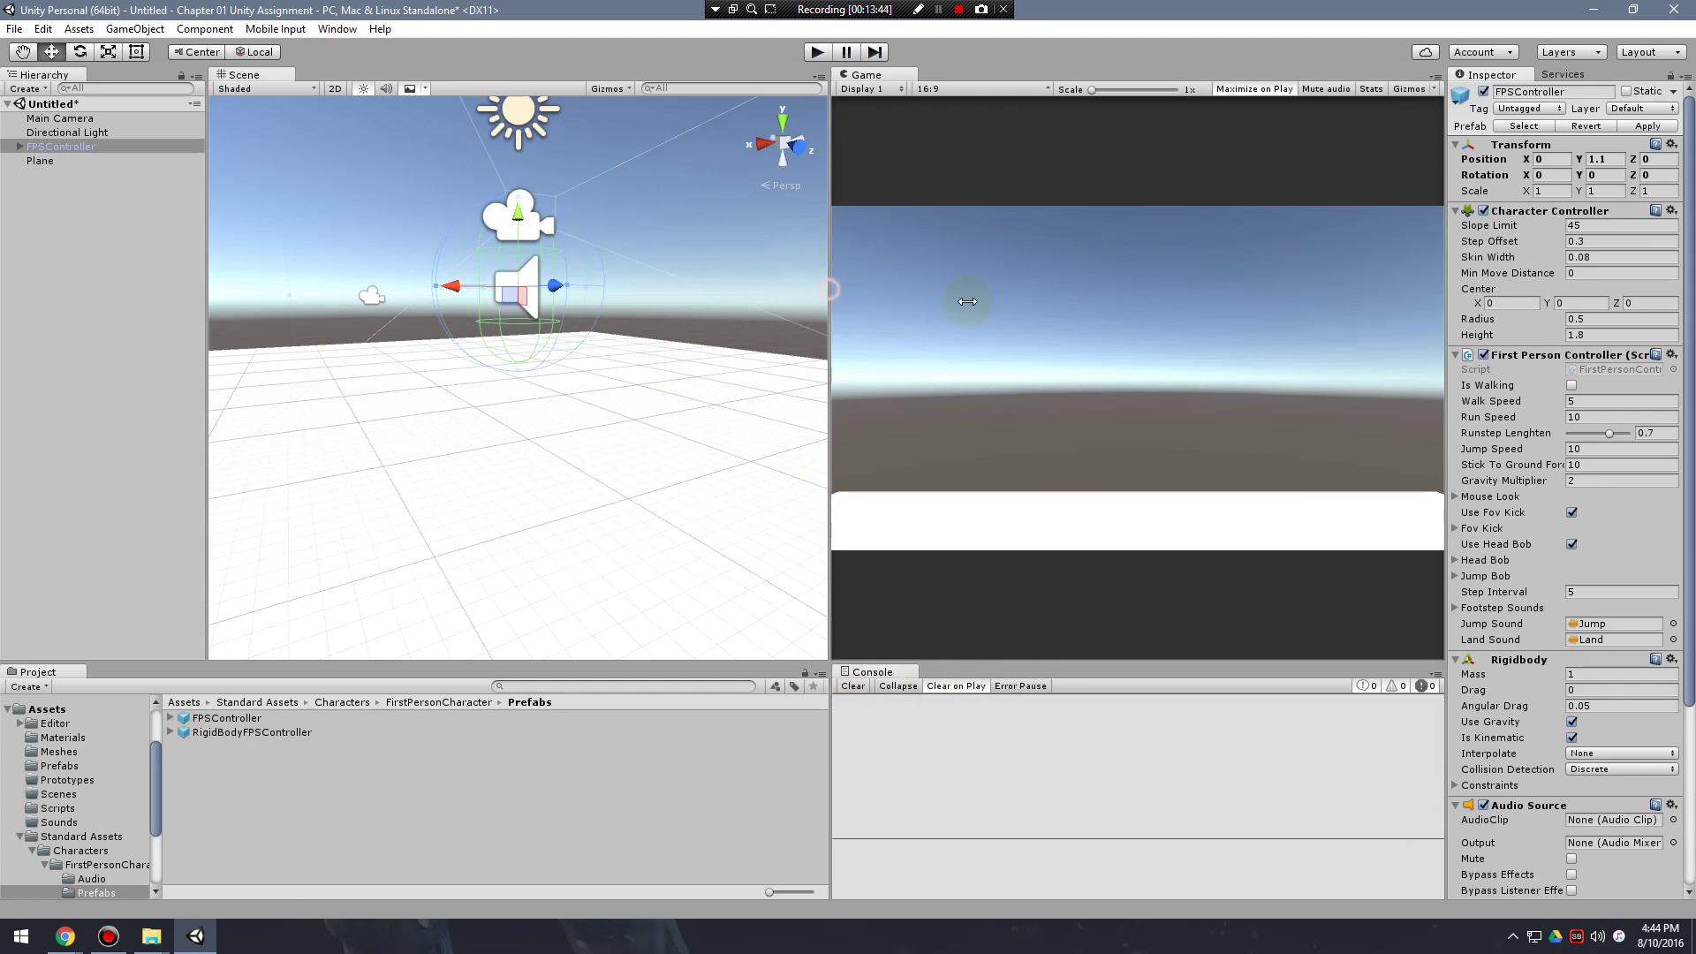
pyautogui.moveTo(833, 288); pyautogui.dragTo(999, 292)
pyautogui.moveTo(829, 755); pyautogui.dragTo(1000, 758)
pyautogui.scroll(-5, 743, 449)
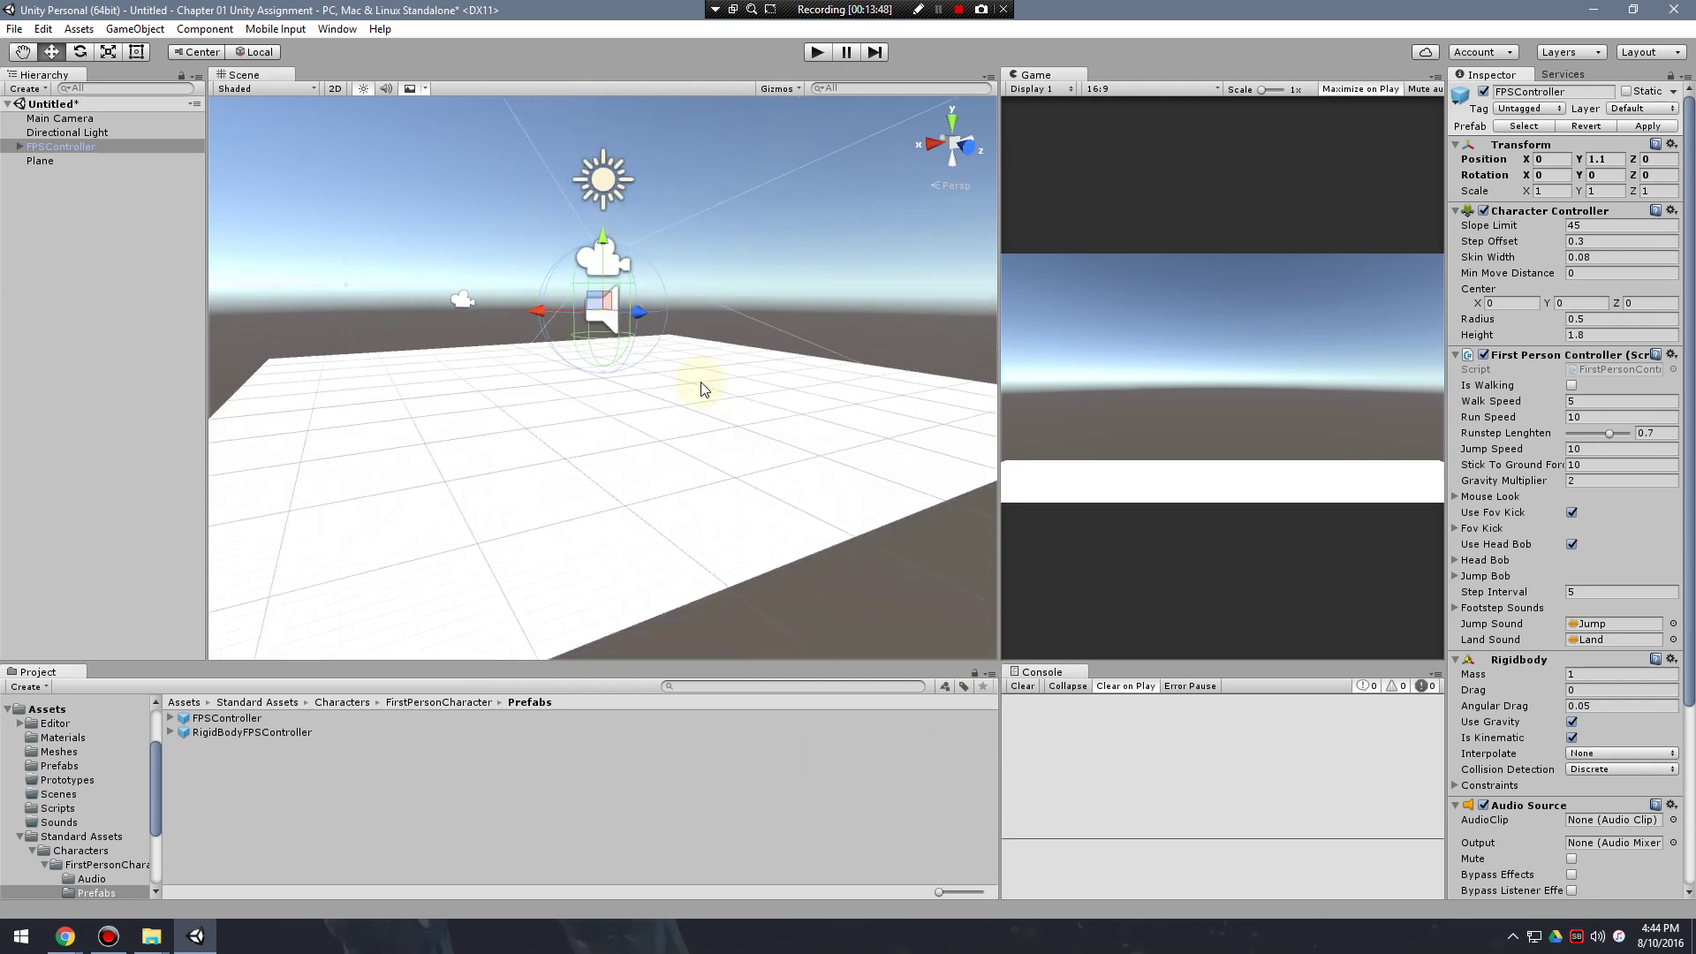
pyautogui.keyDown('alt'); pyautogui.moveTo(704, 386); pyautogui.dragTo(906, 404); pyautogui.keyUp('alt')
# Play-test the scene again, stop it, and collapse the Standard Assets folder.
pyautogui.click(817, 52)
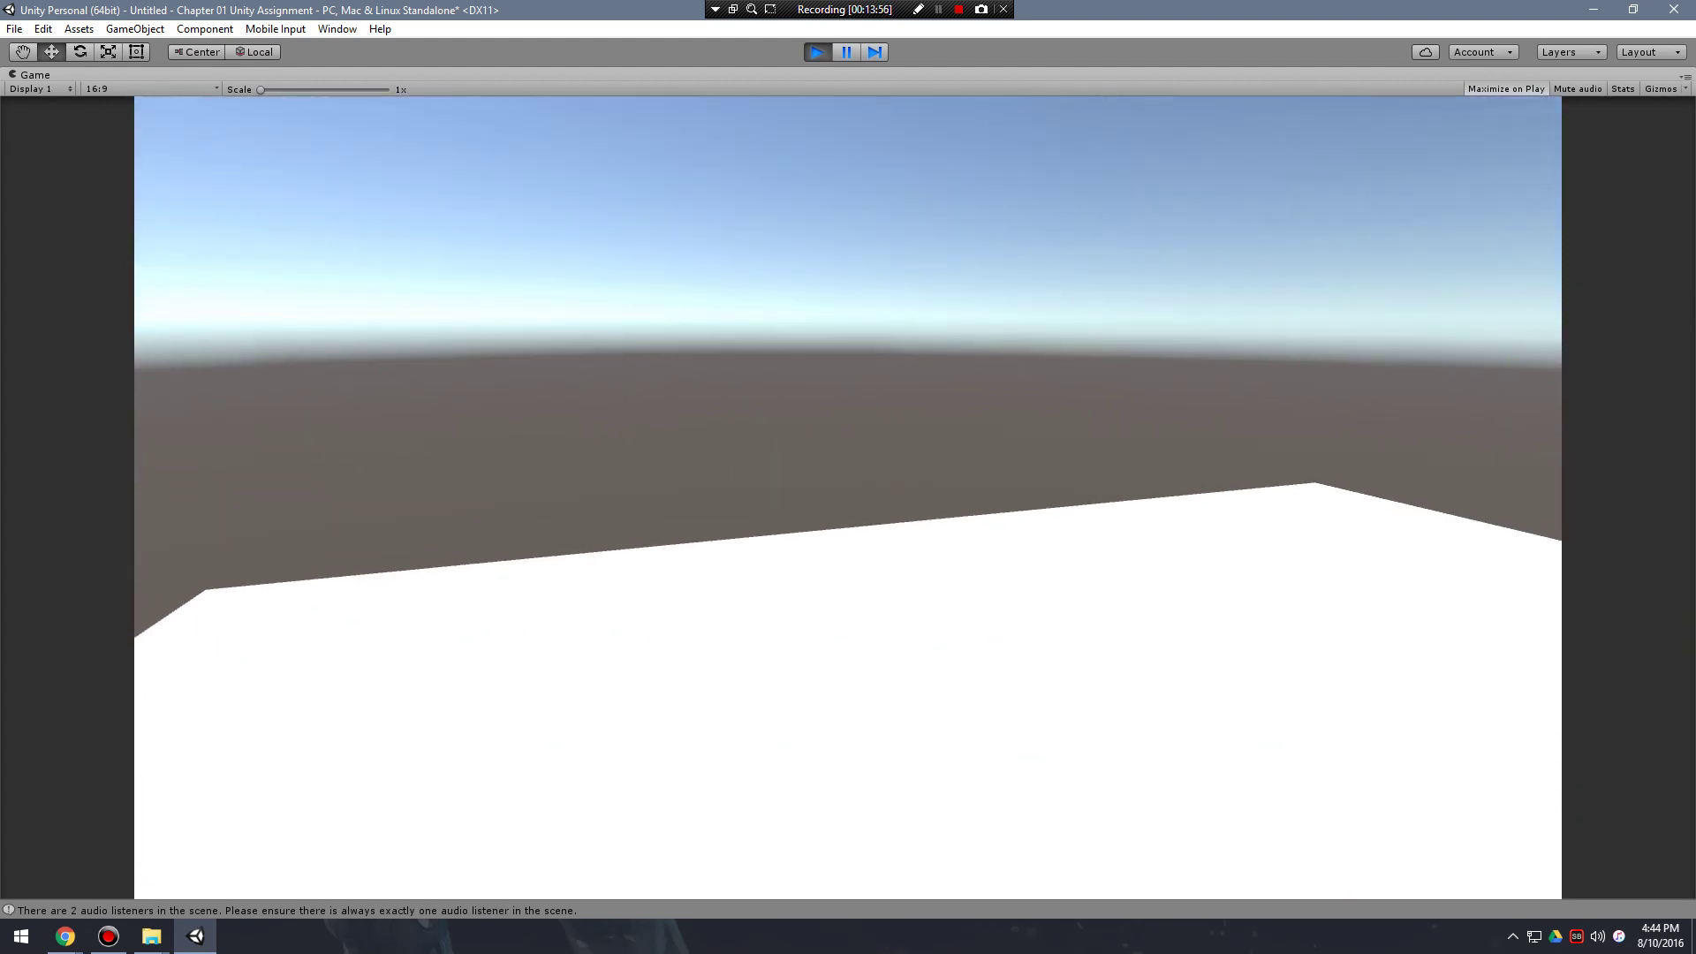
pyautogui.hotkey('ctrl', 'p')
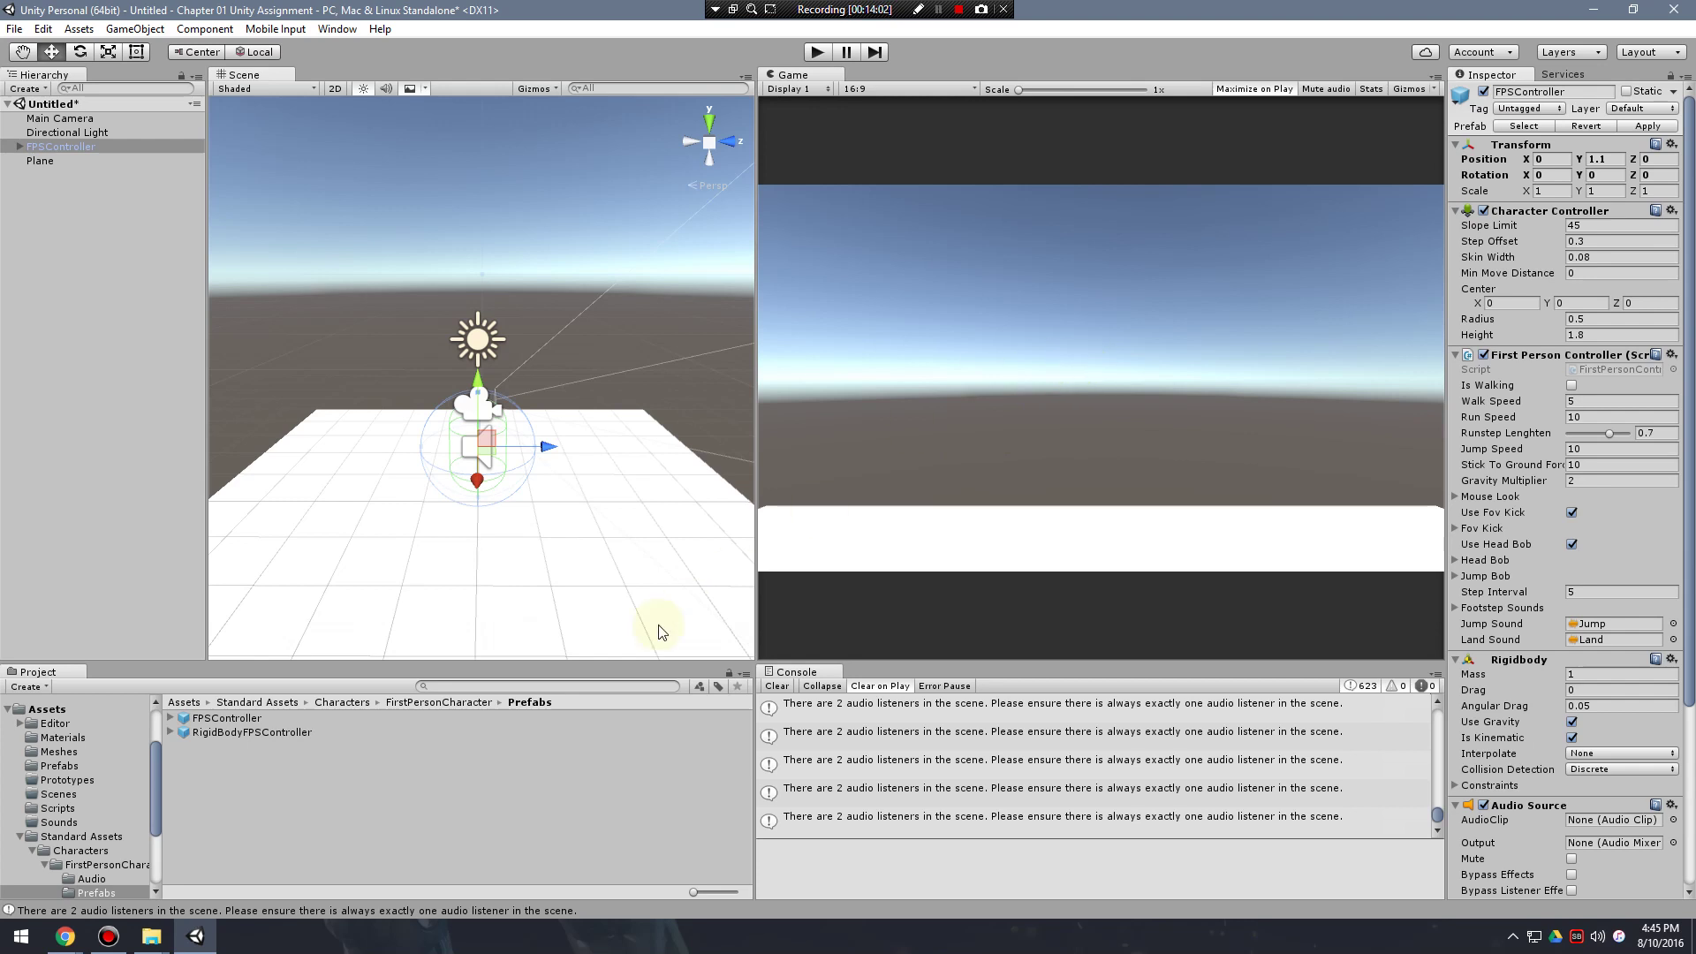
pyautogui.click(19, 837)
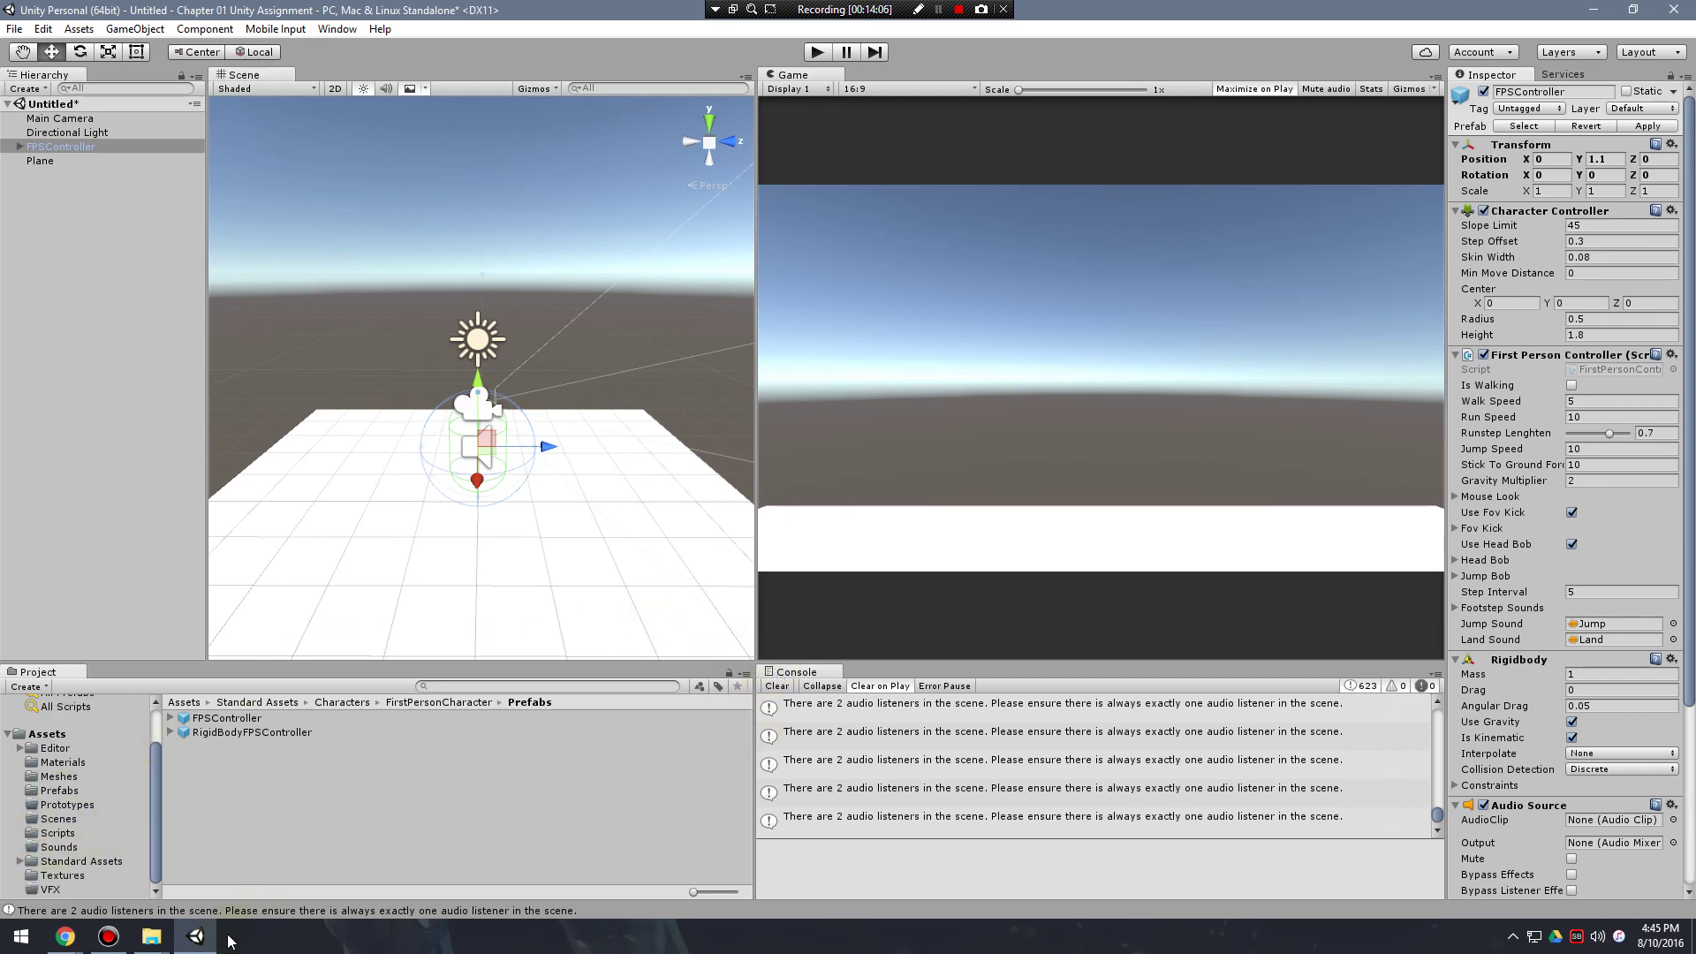
# Bring up the Chapter 01 Explorer window, move it aside, and return to Unity.
pyautogui.click(154, 942)
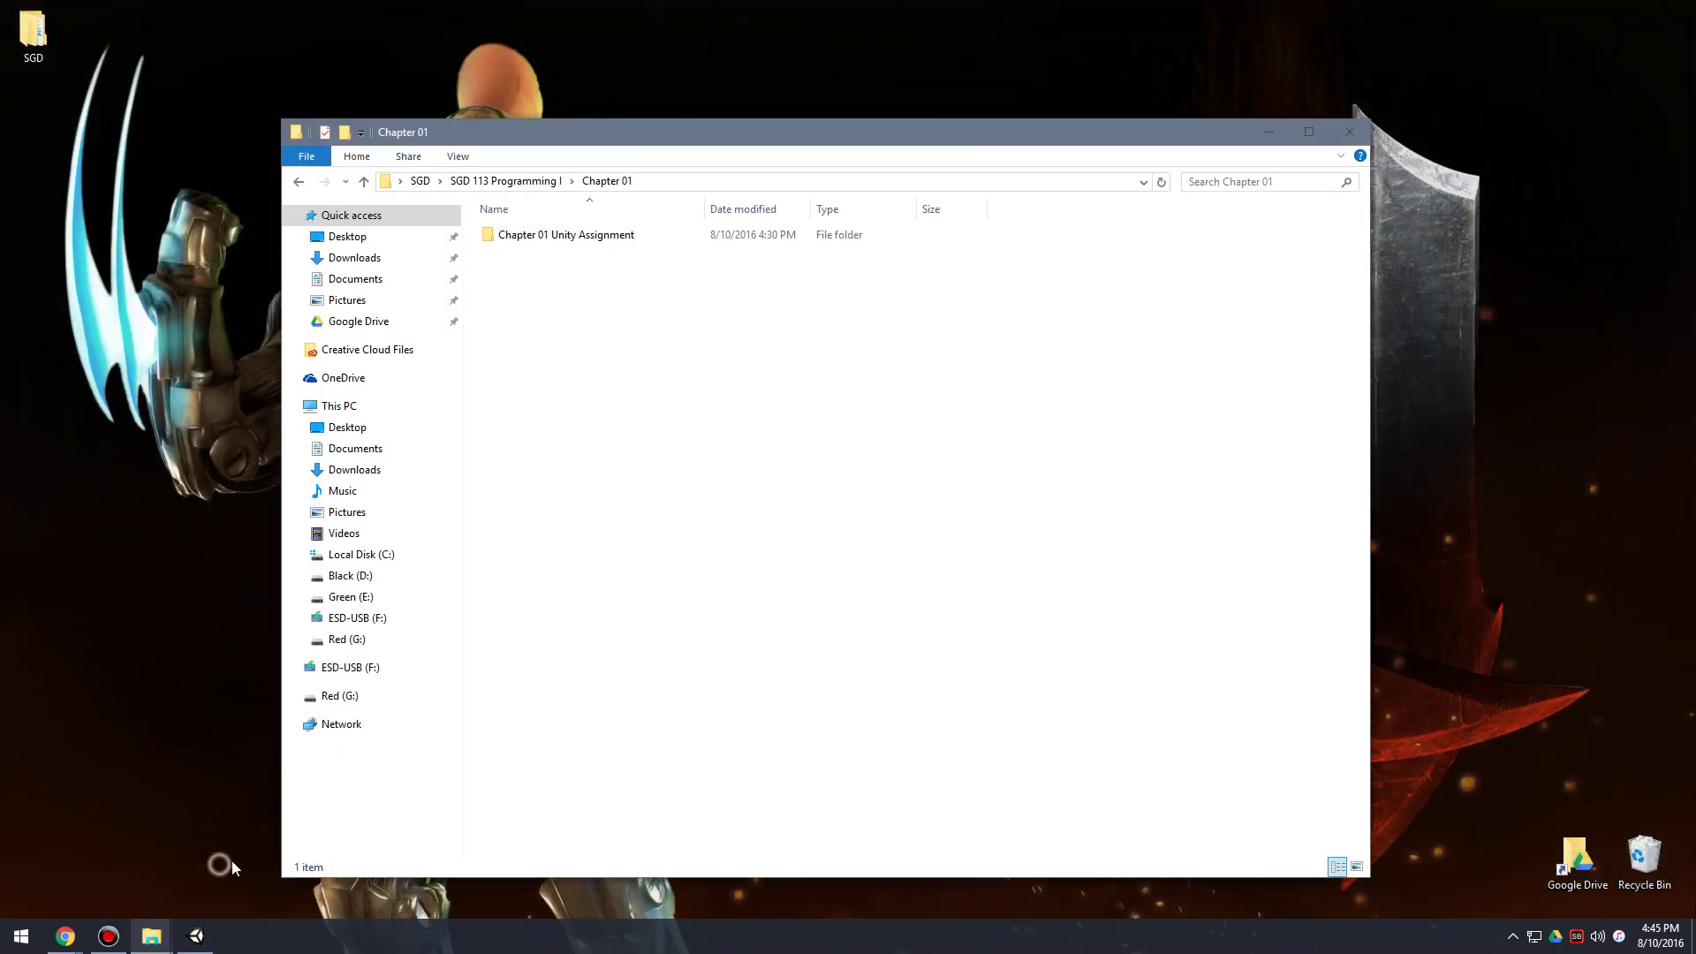
pyautogui.click(228, 861)
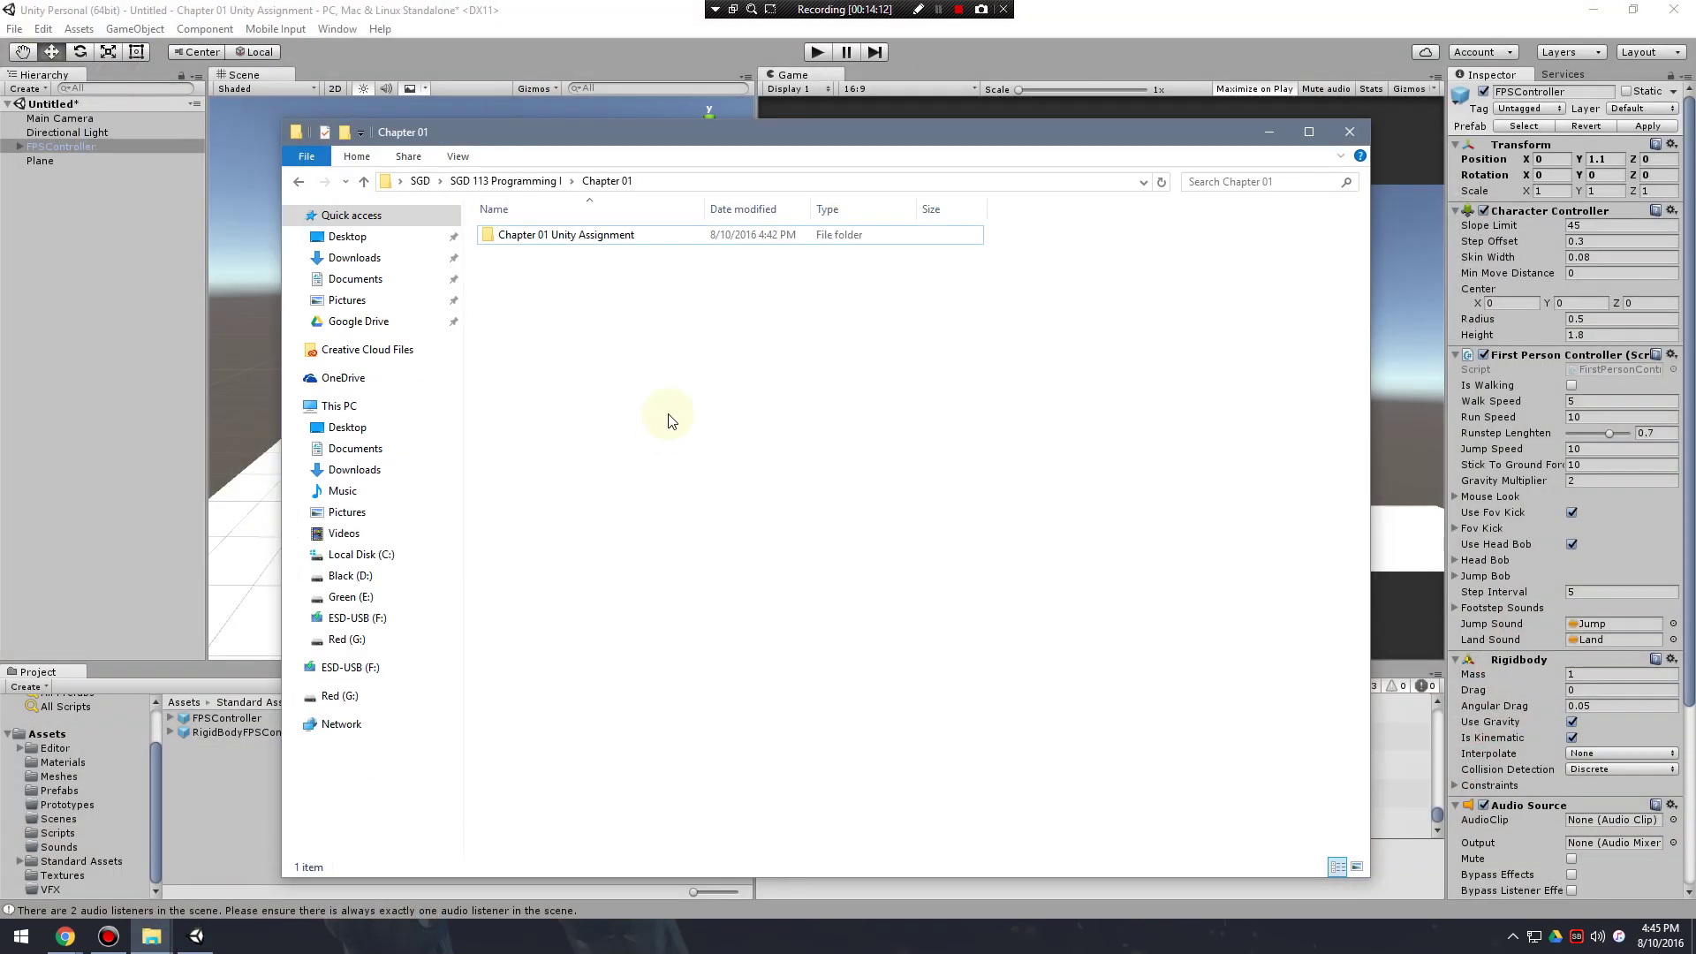
pyautogui.moveTo(988, 122); pyautogui.dragTo(1300, 889)
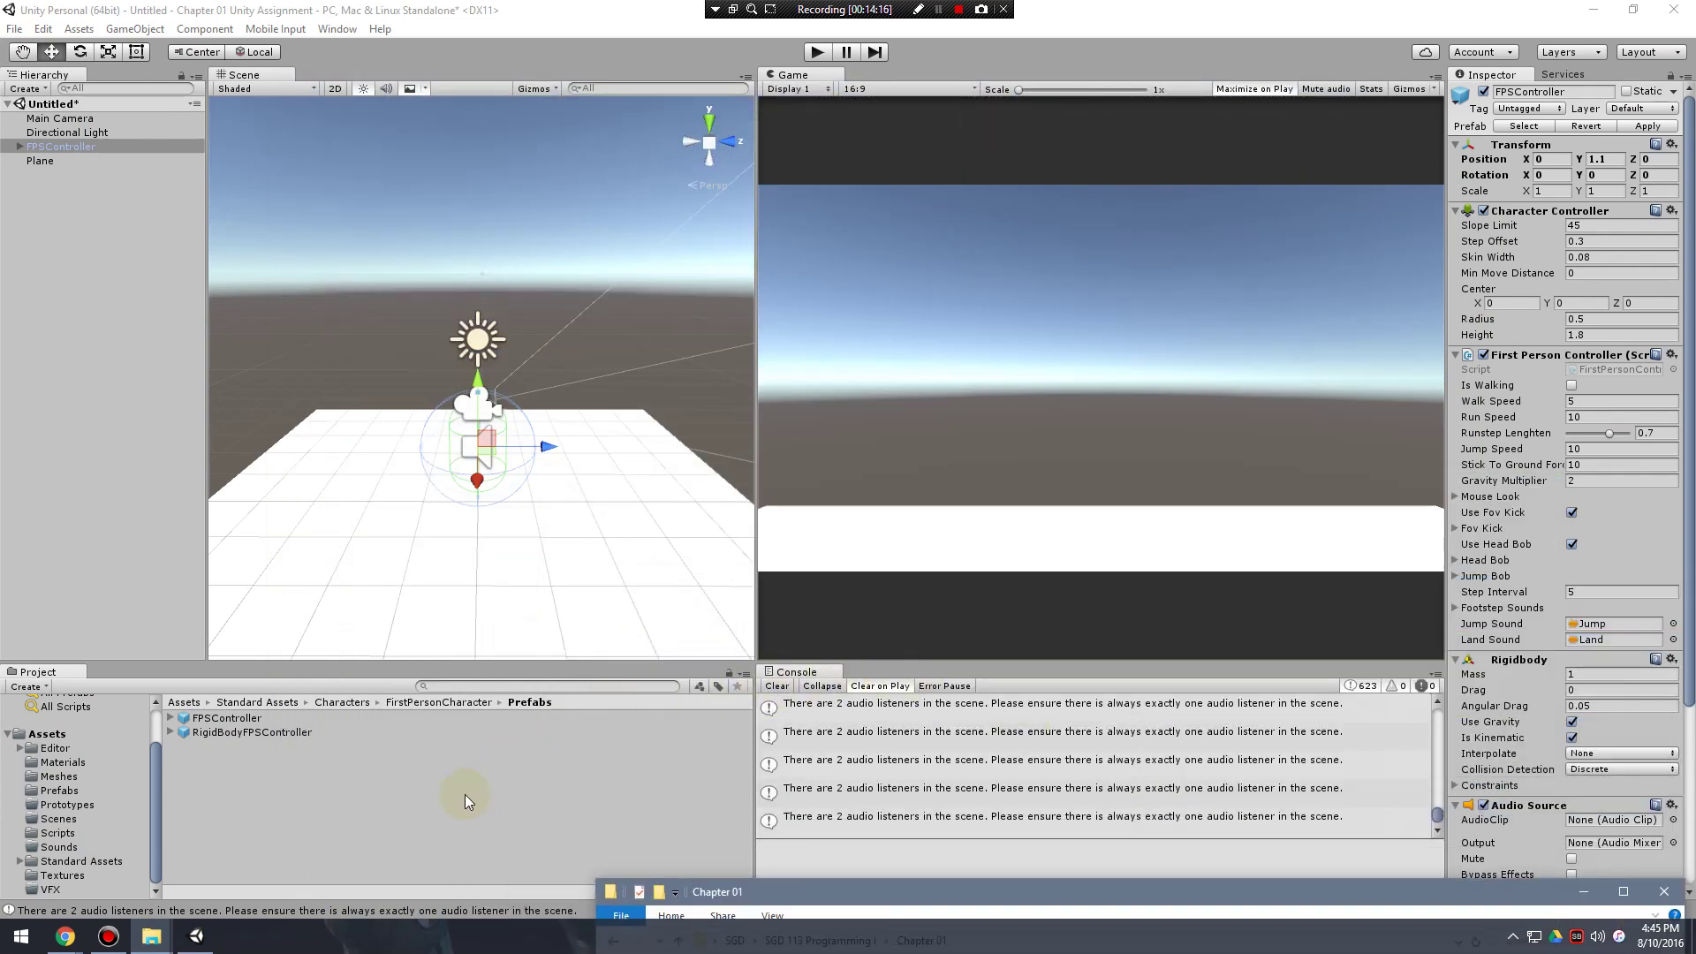
pyautogui.click(495, 782)
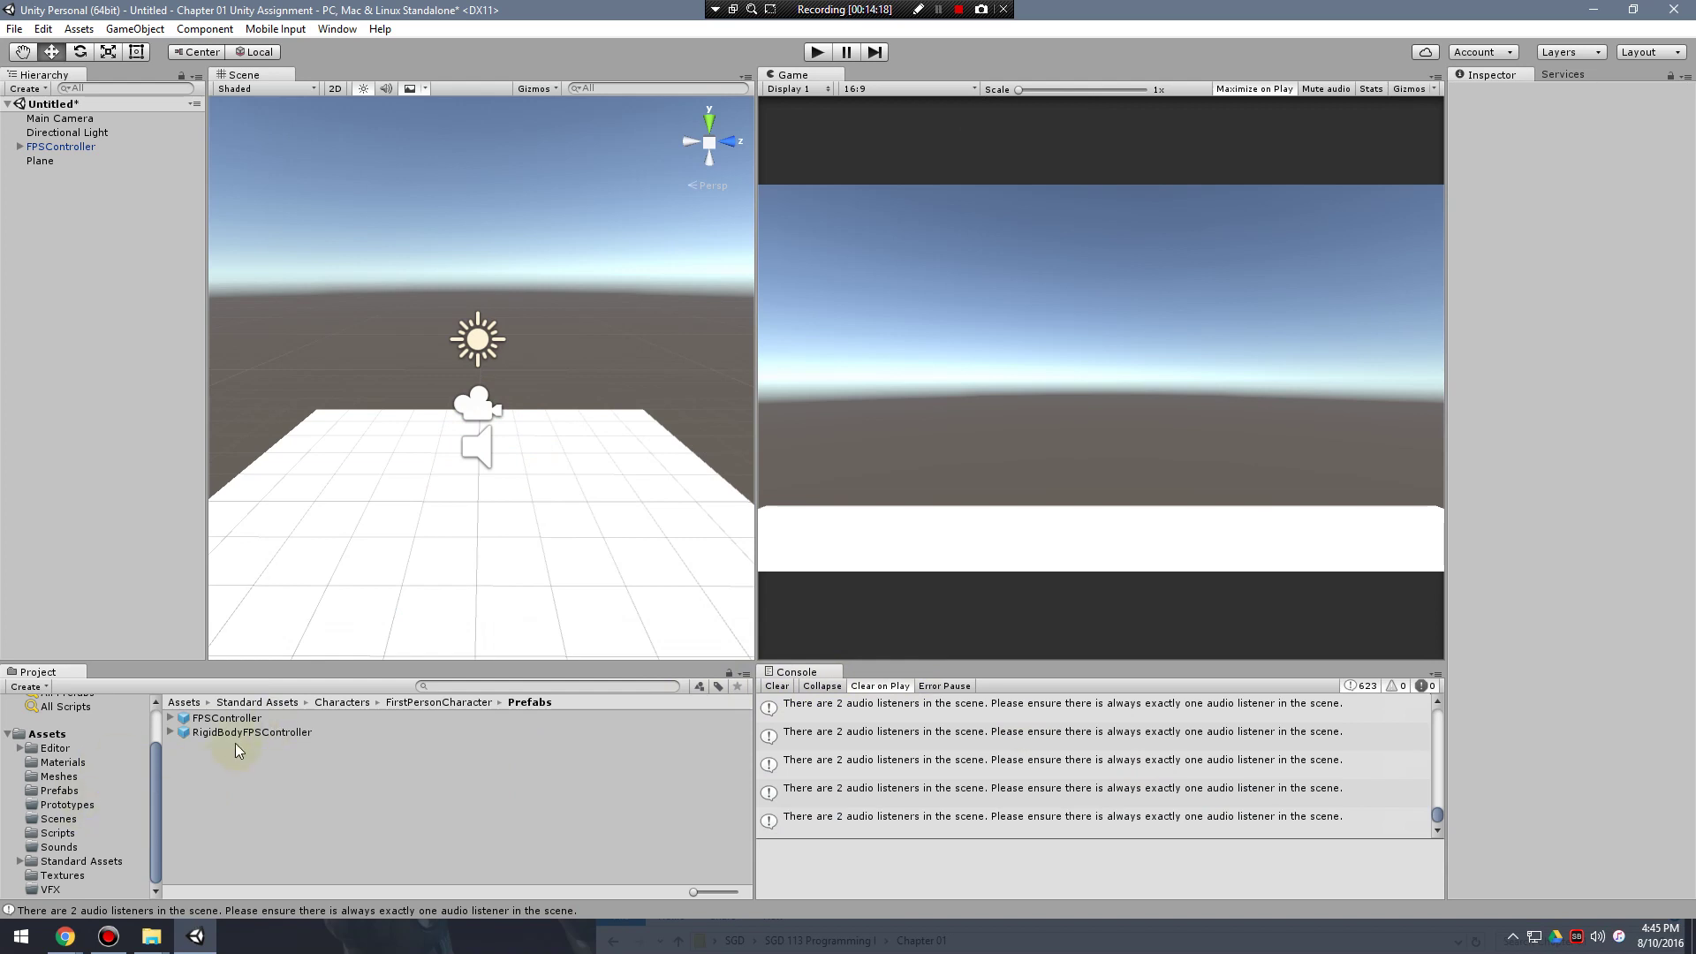
# In Explorer, open the Chapter 01 Unity Assignment folder and its Assets folder.
pyautogui.click(52, 734)
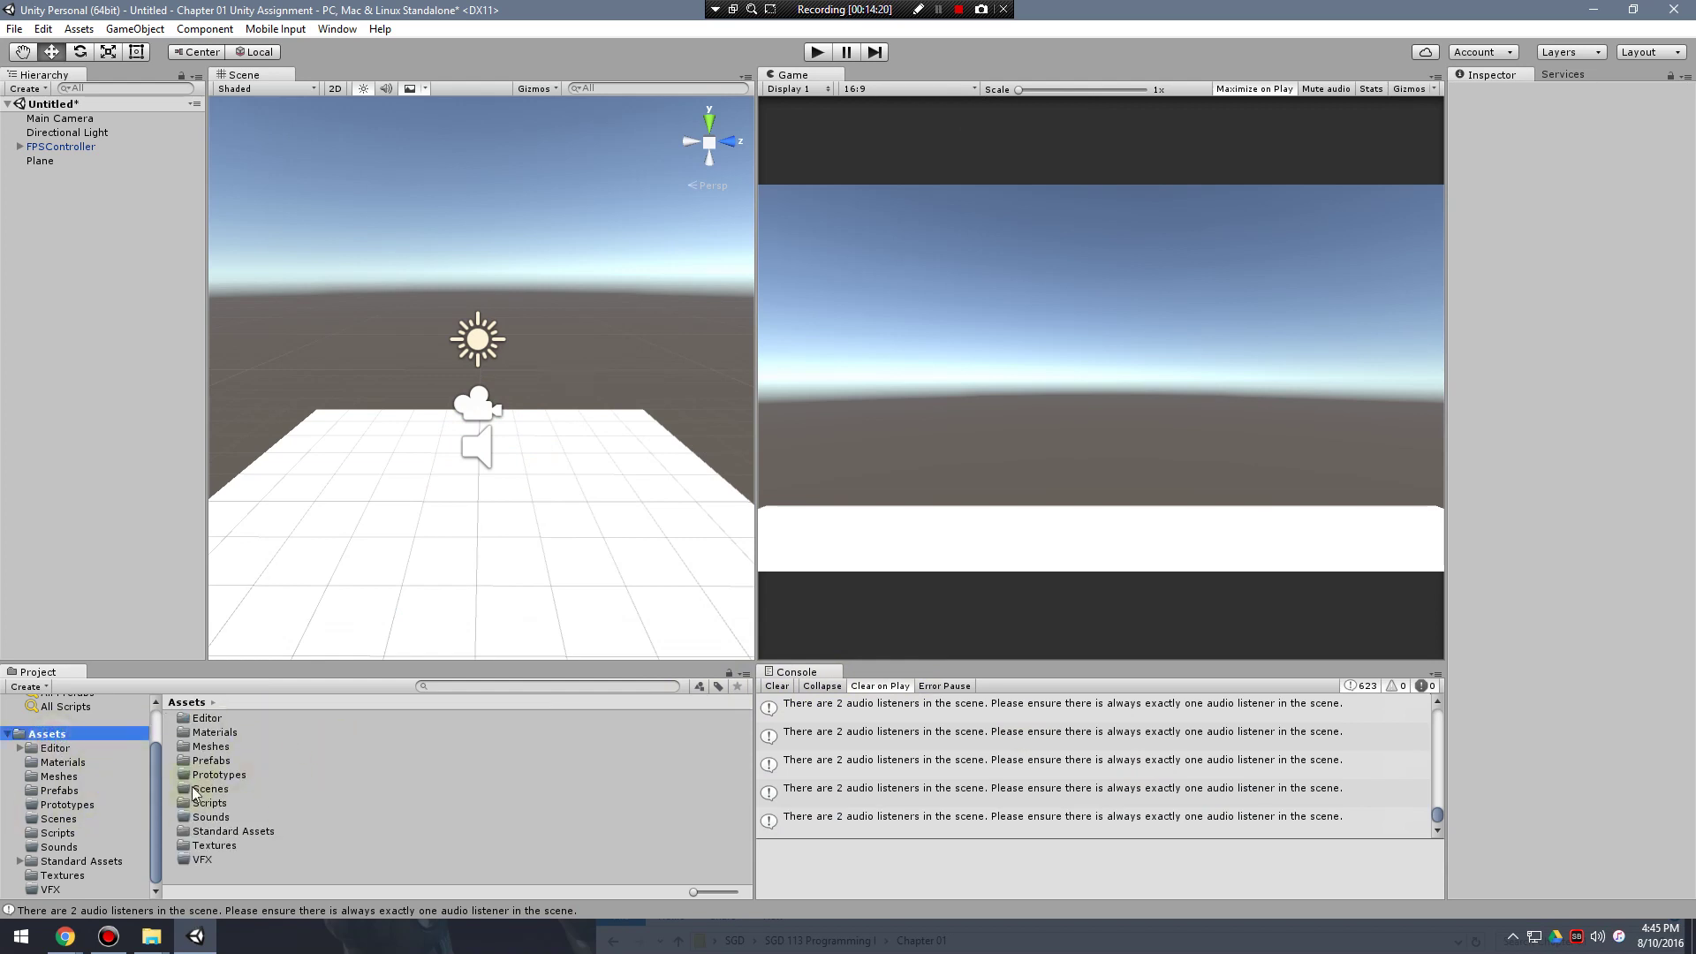
pyautogui.click(151, 936)
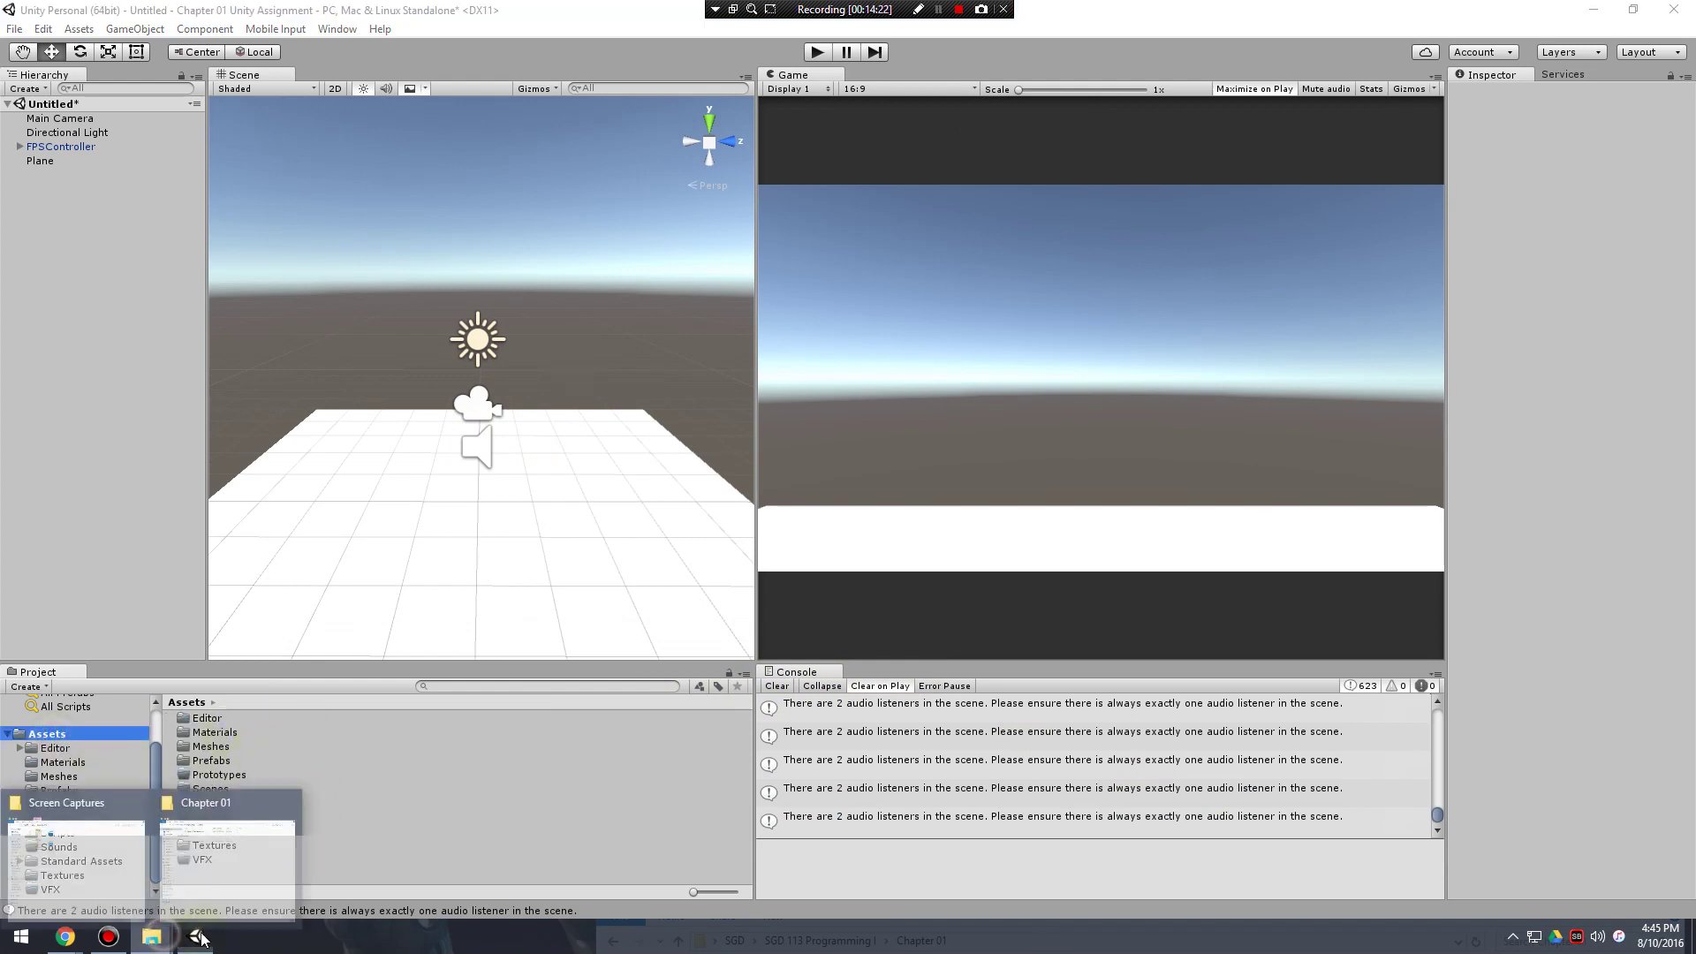
pyautogui.click(247, 851)
pyautogui.moveTo(963, 901); pyautogui.dragTo(712, 141)
pyautogui.doubleClick(658, 247)
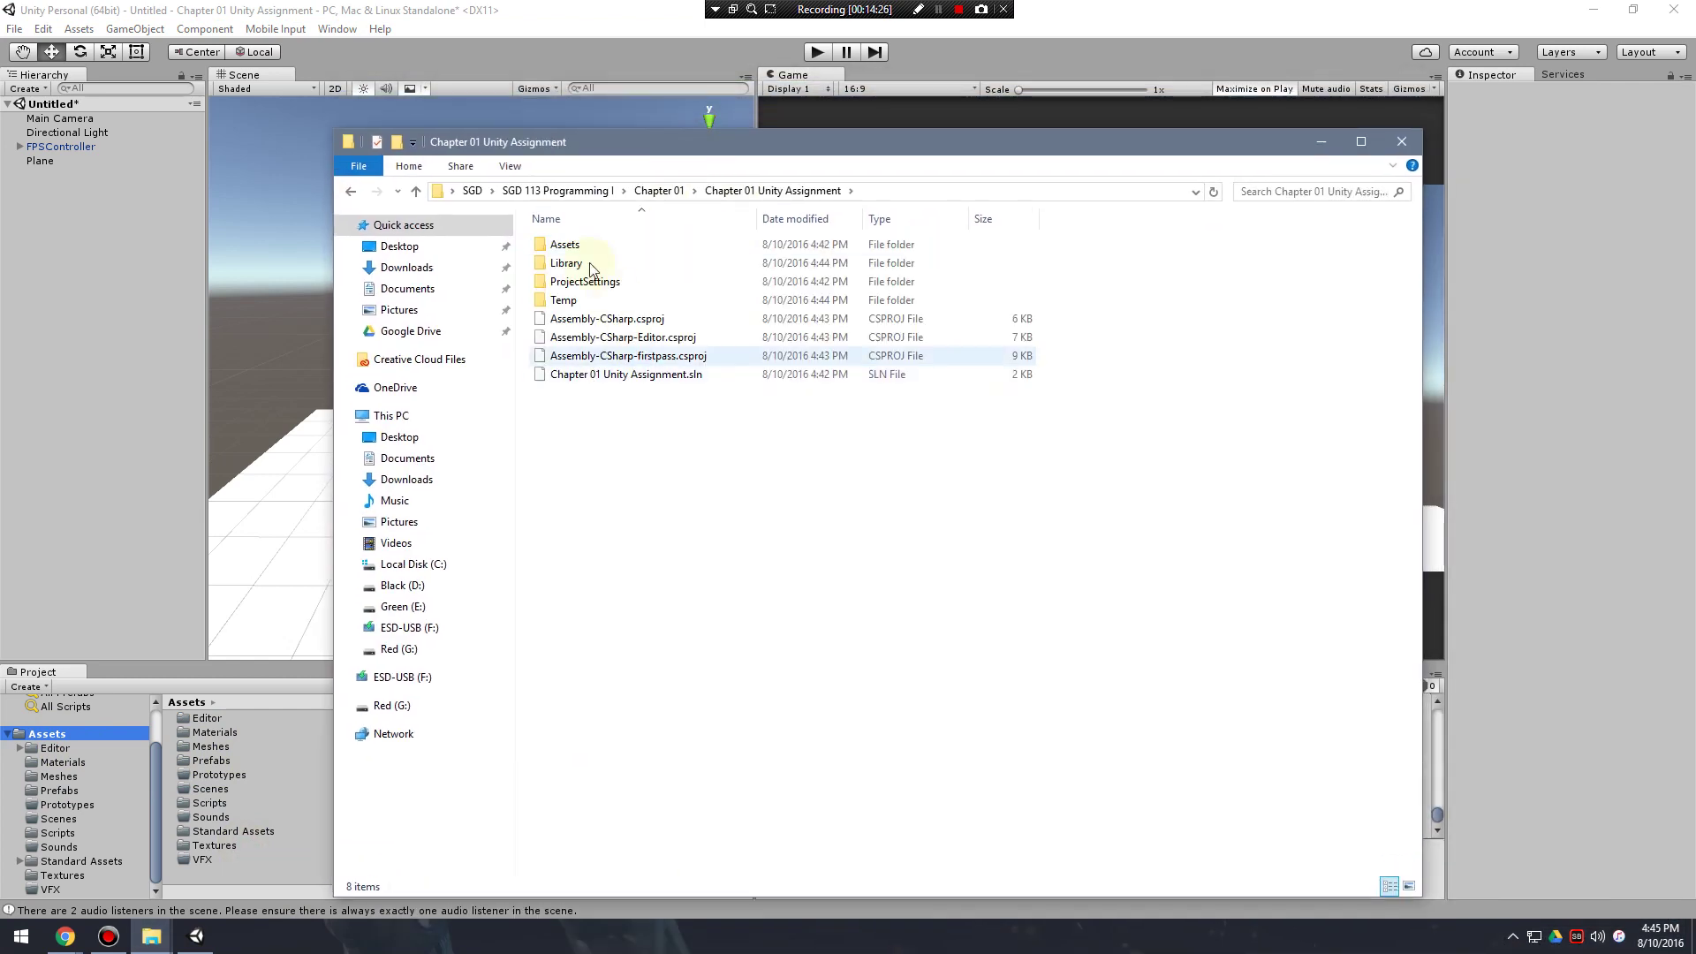
pyautogui.moveTo(756, 145); pyautogui.dragTo(718, 127)
pyautogui.doubleClick(553, 226)
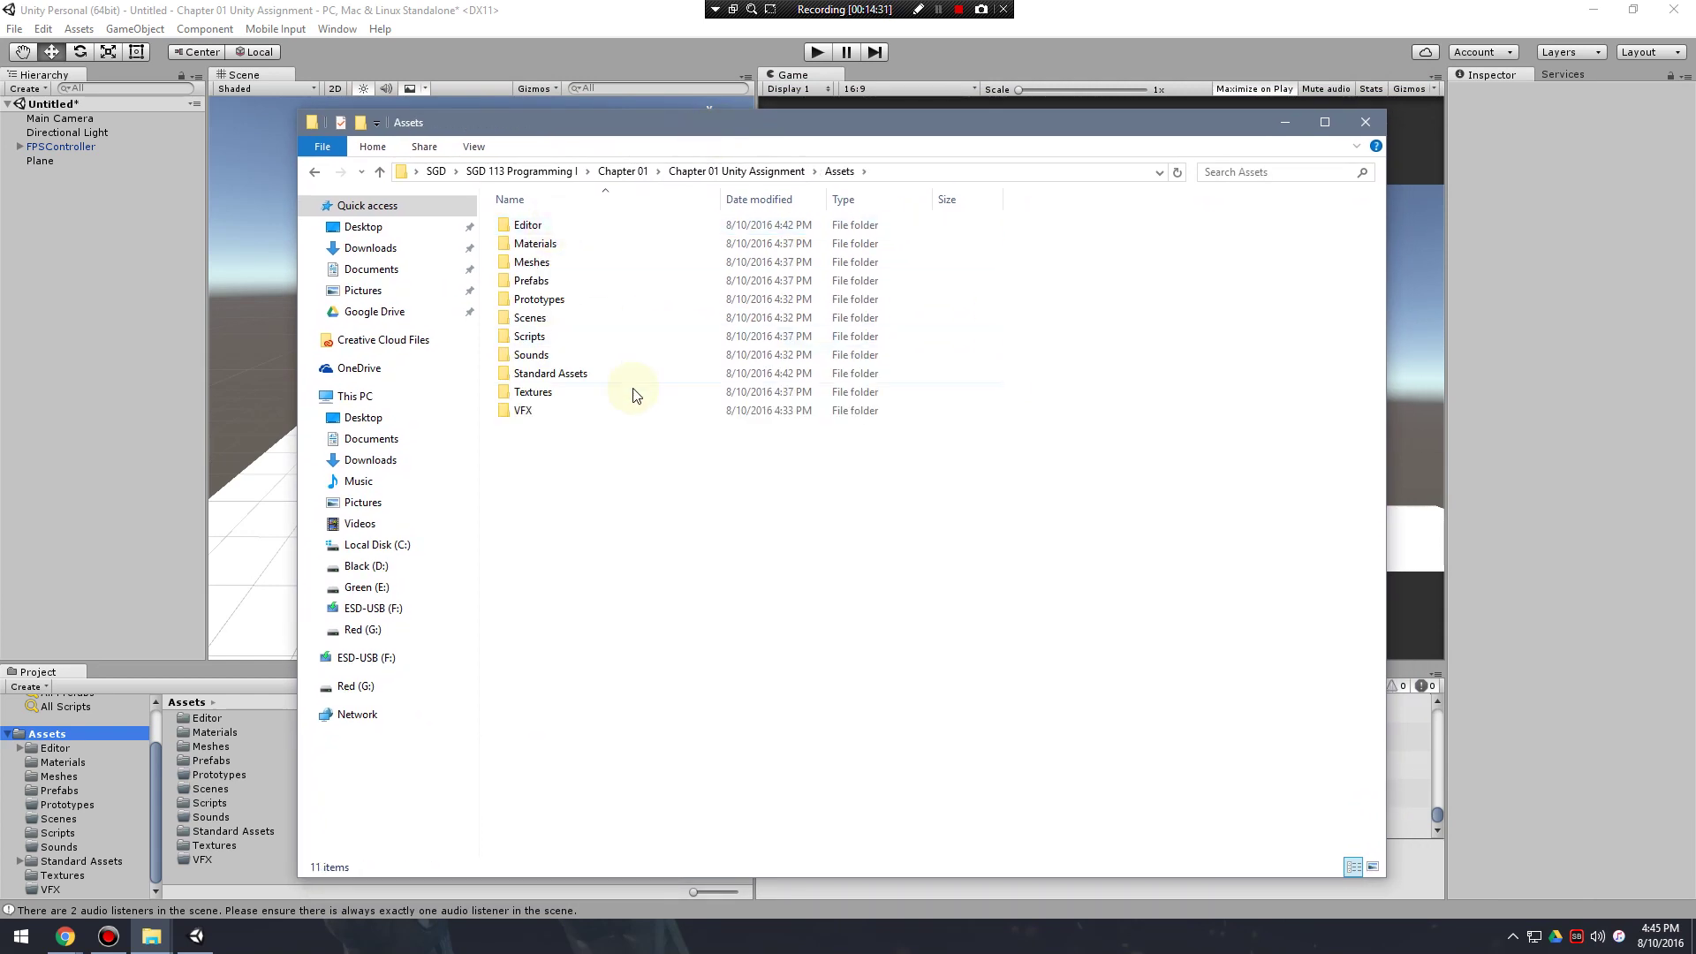
# Inspect medium_fighter.fbx in Meshes and view the medium_fighter_normal texture in Textures.
pyautogui.click(527, 413)
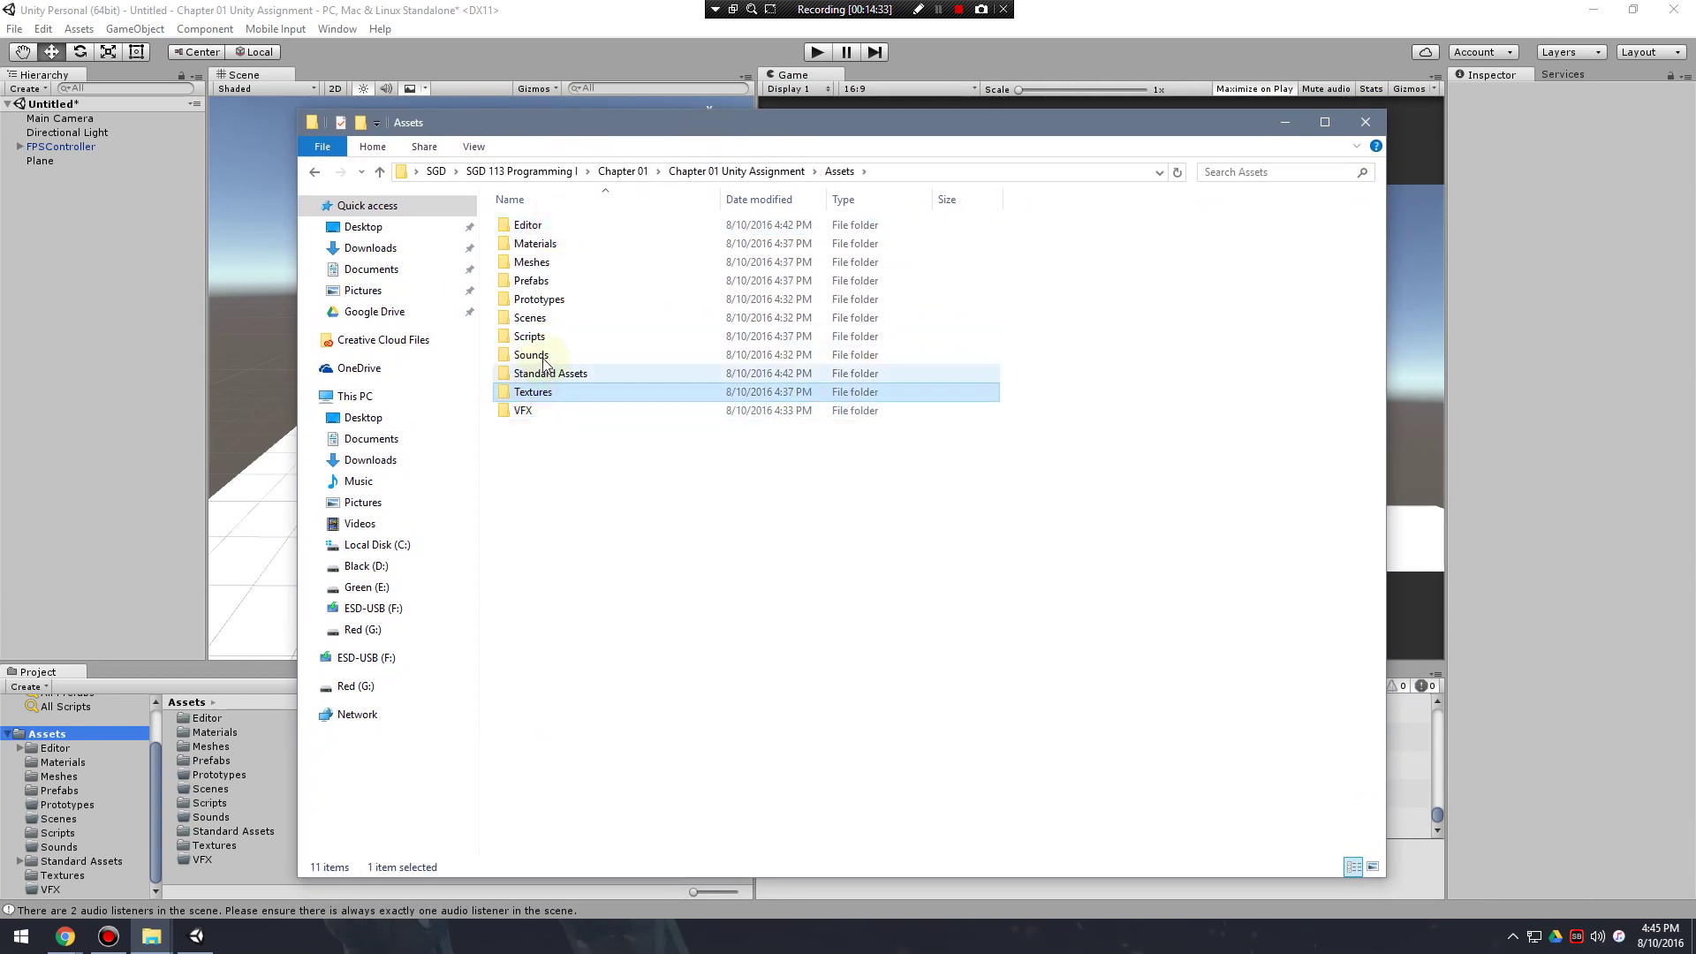
pyautogui.click(562, 262)
pyautogui.doubleClick(562, 262)
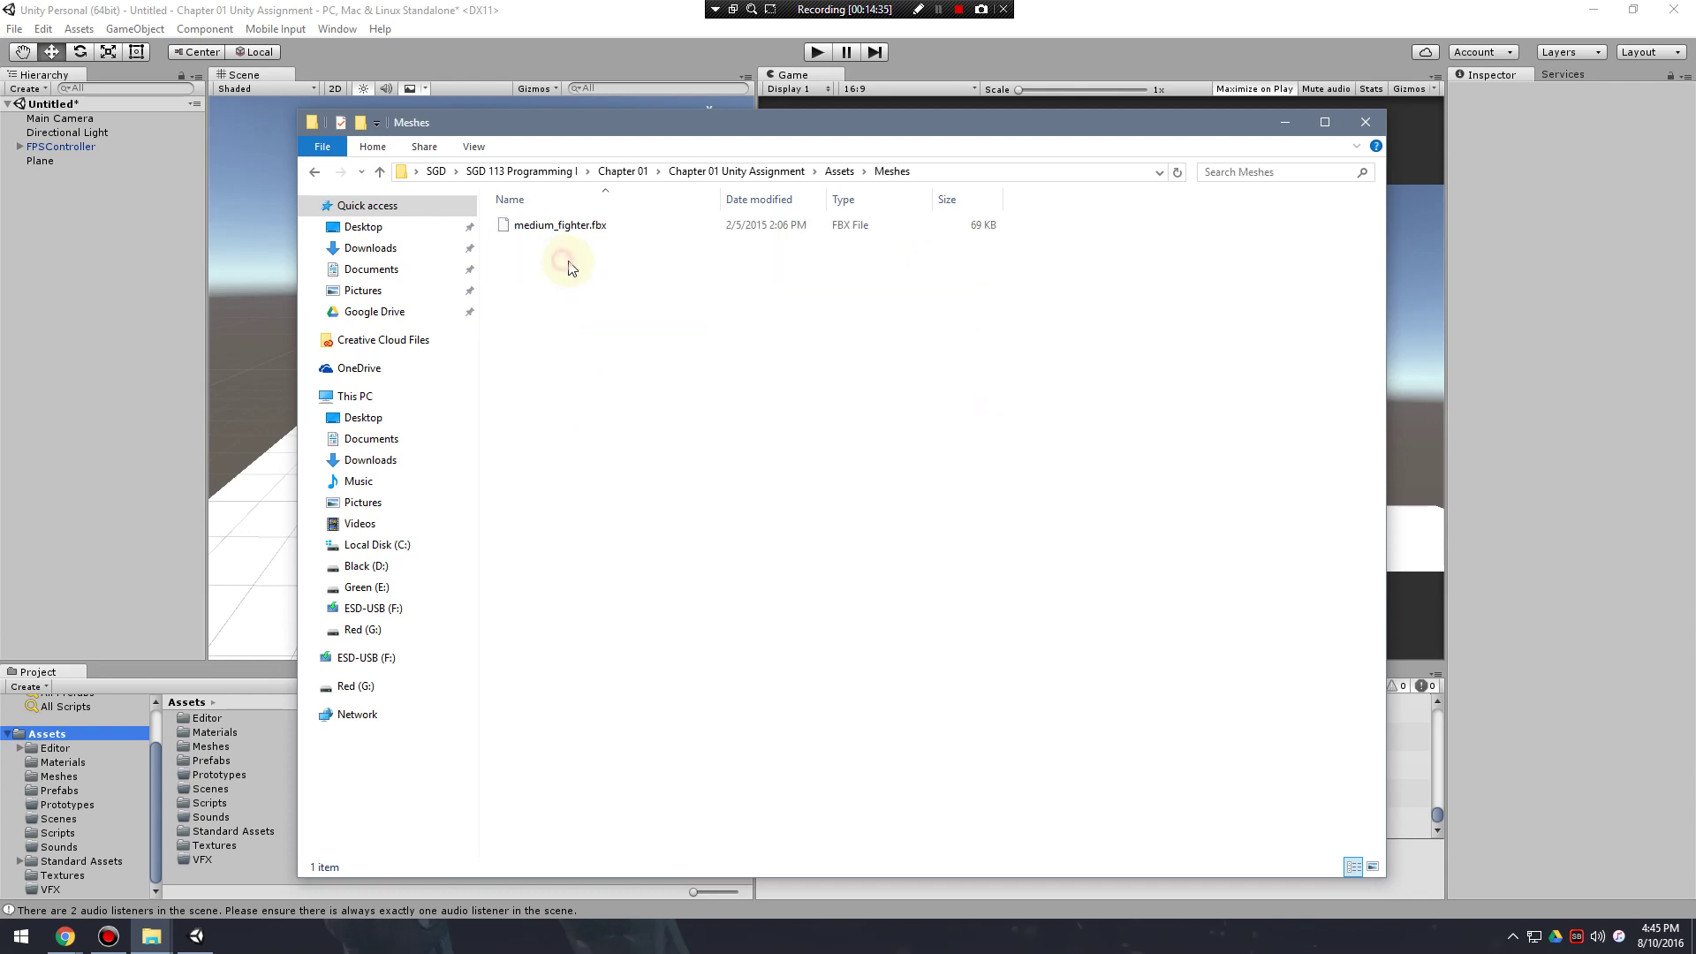
pyautogui.click(587, 226)
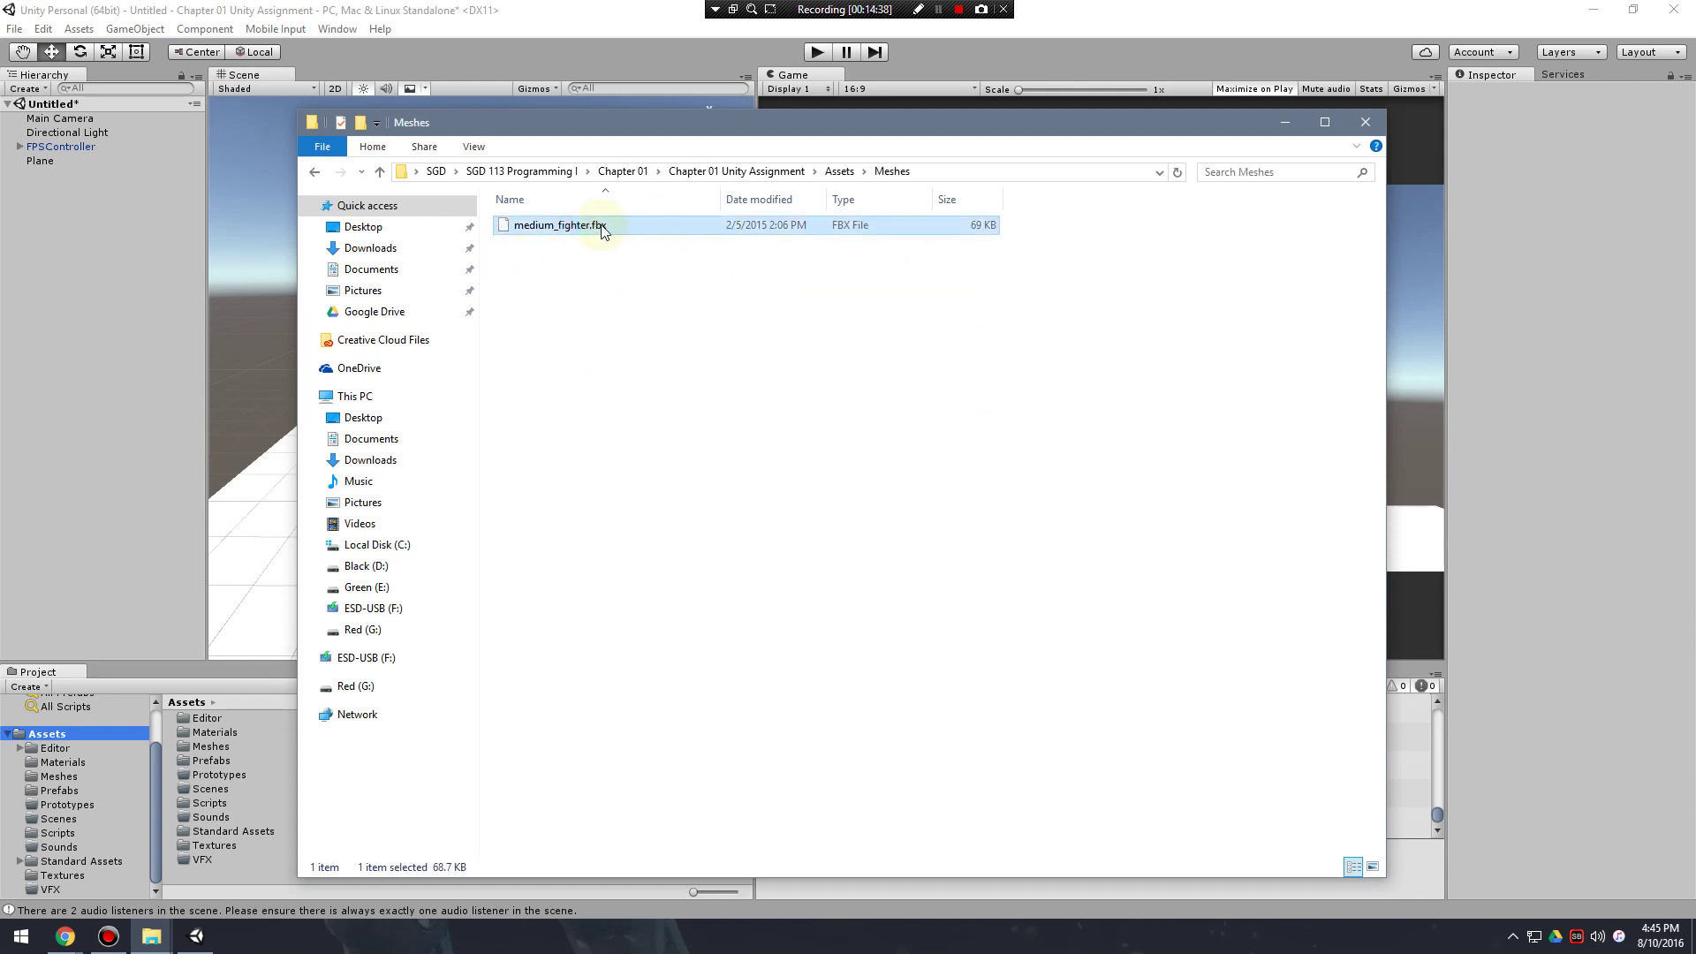
pyautogui.click(315, 172)
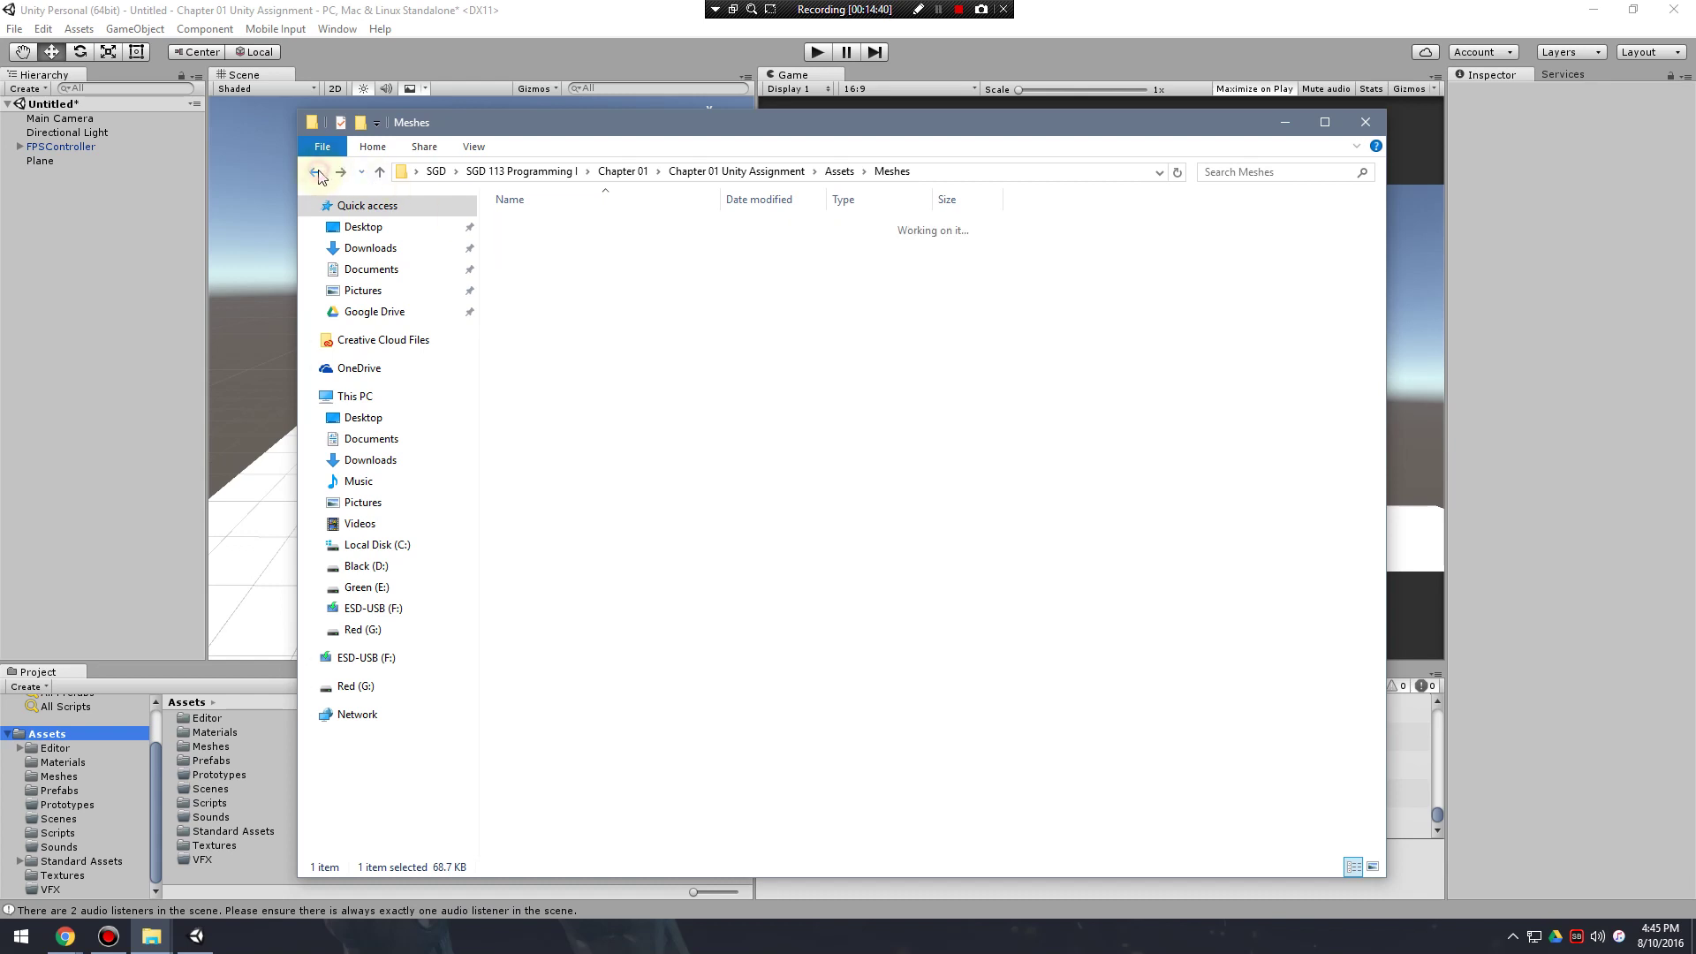
pyautogui.doubleClick(533, 391)
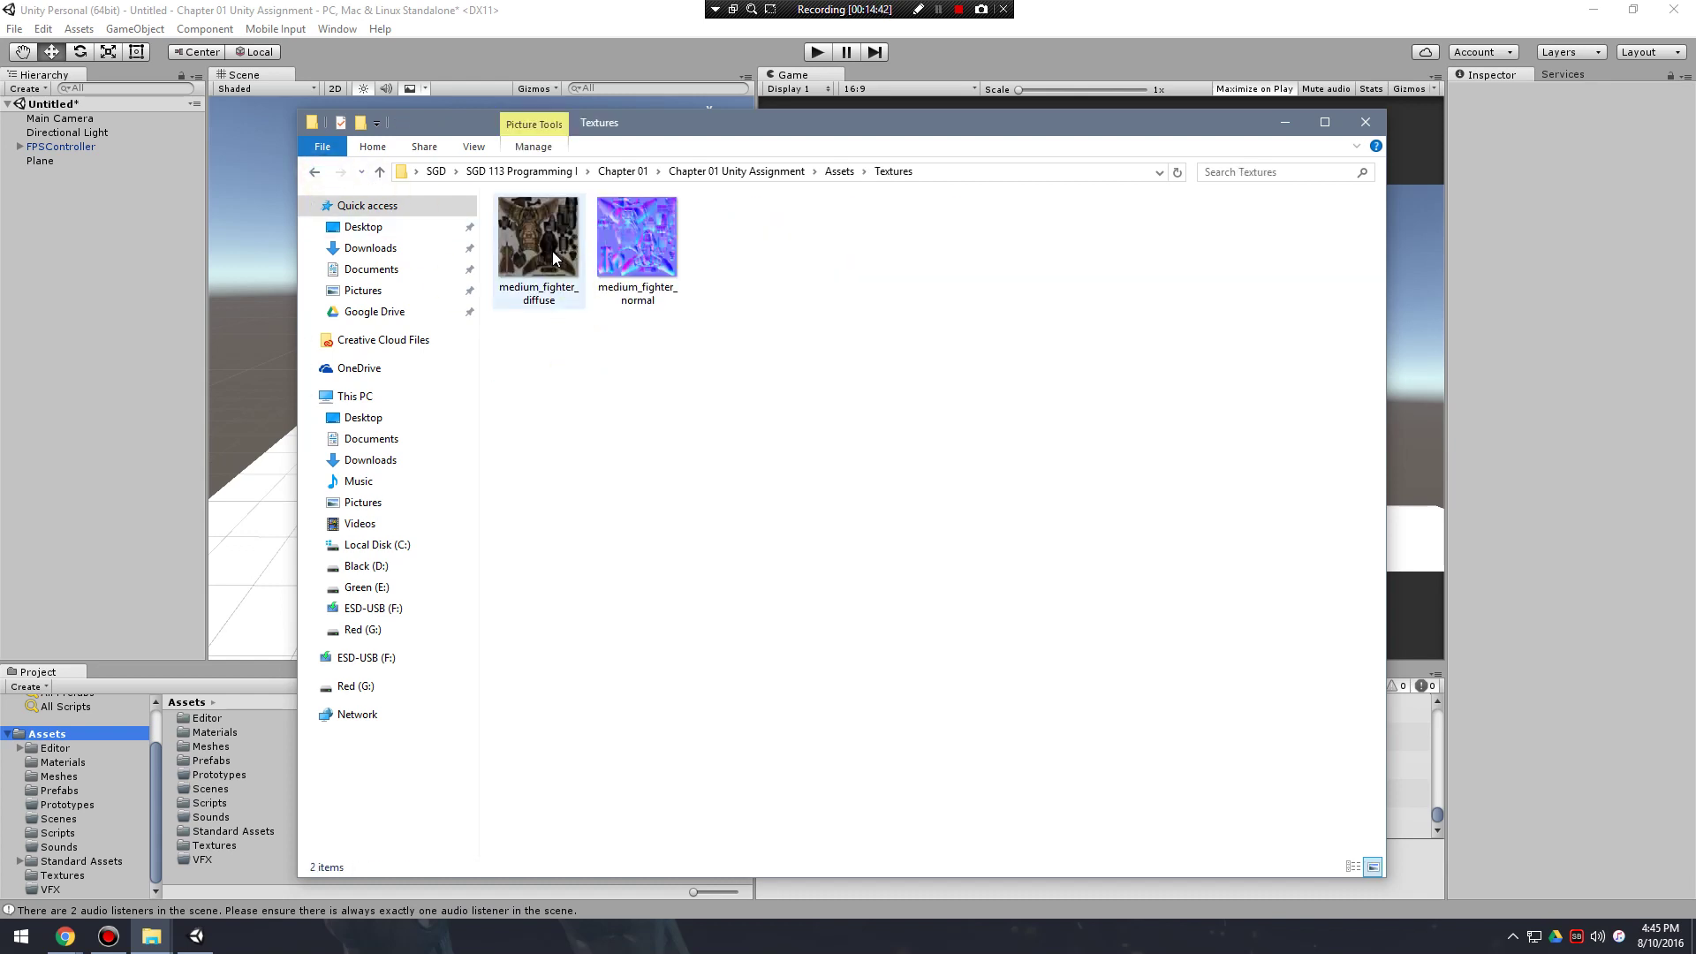
pyautogui.doubleClick(651, 258)
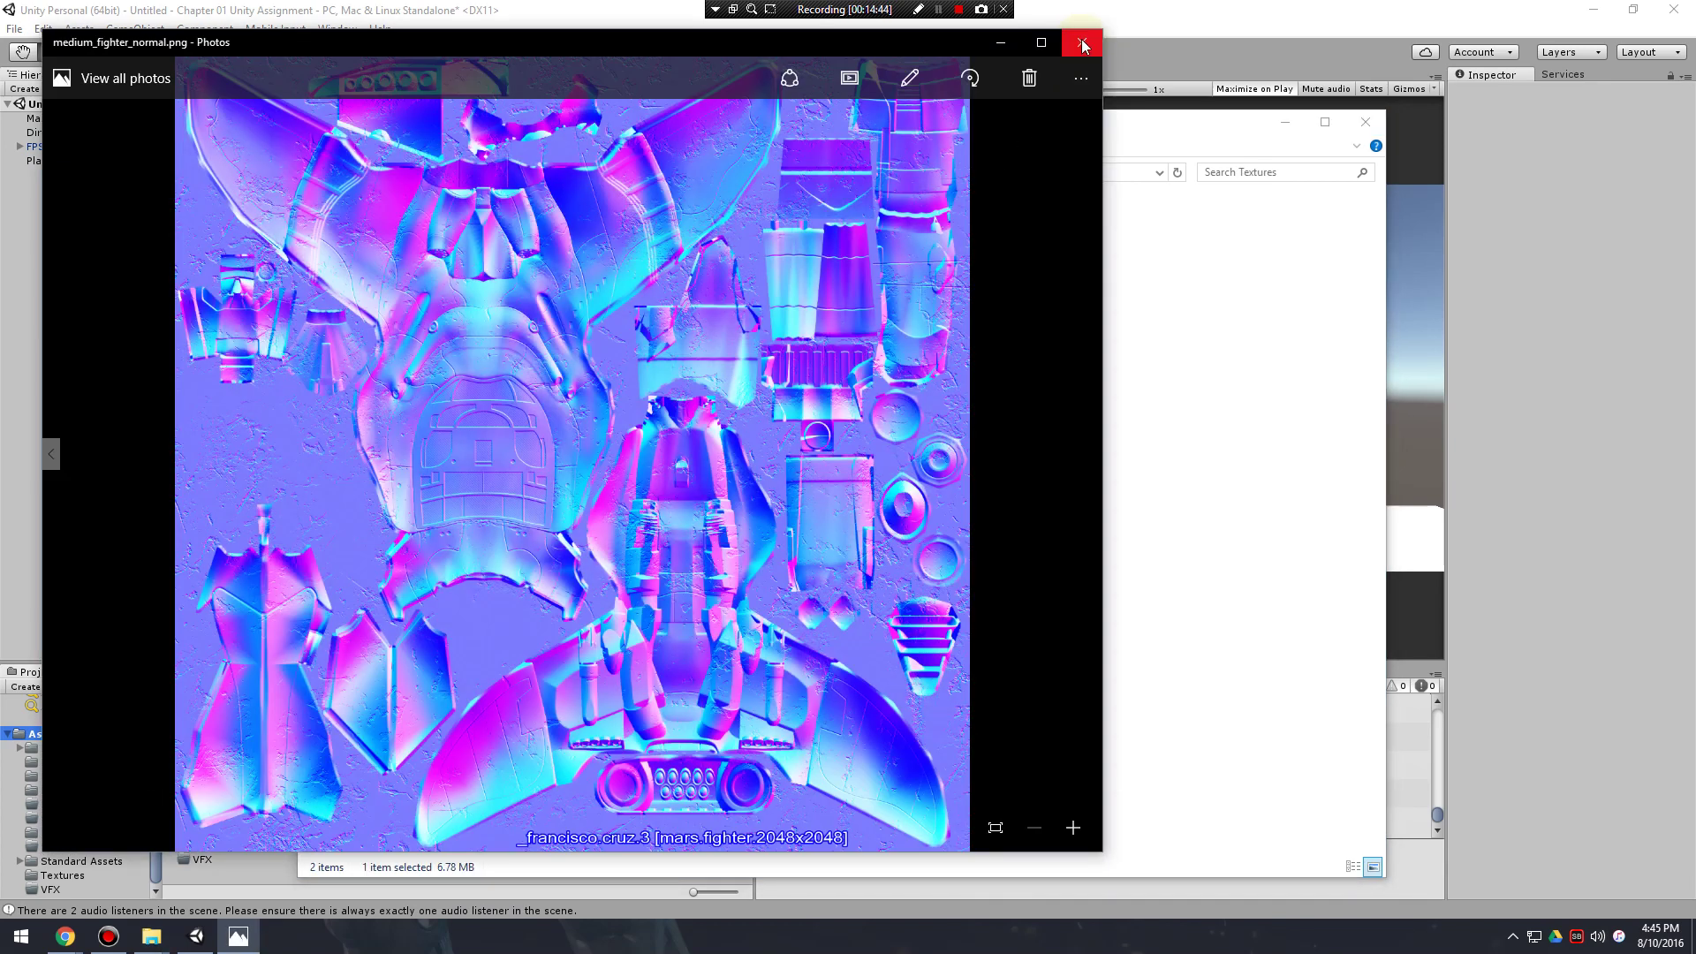
pyautogui.click(1081, 42)
pyautogui.click(664, 378)
pyautogui.click(315, 171)
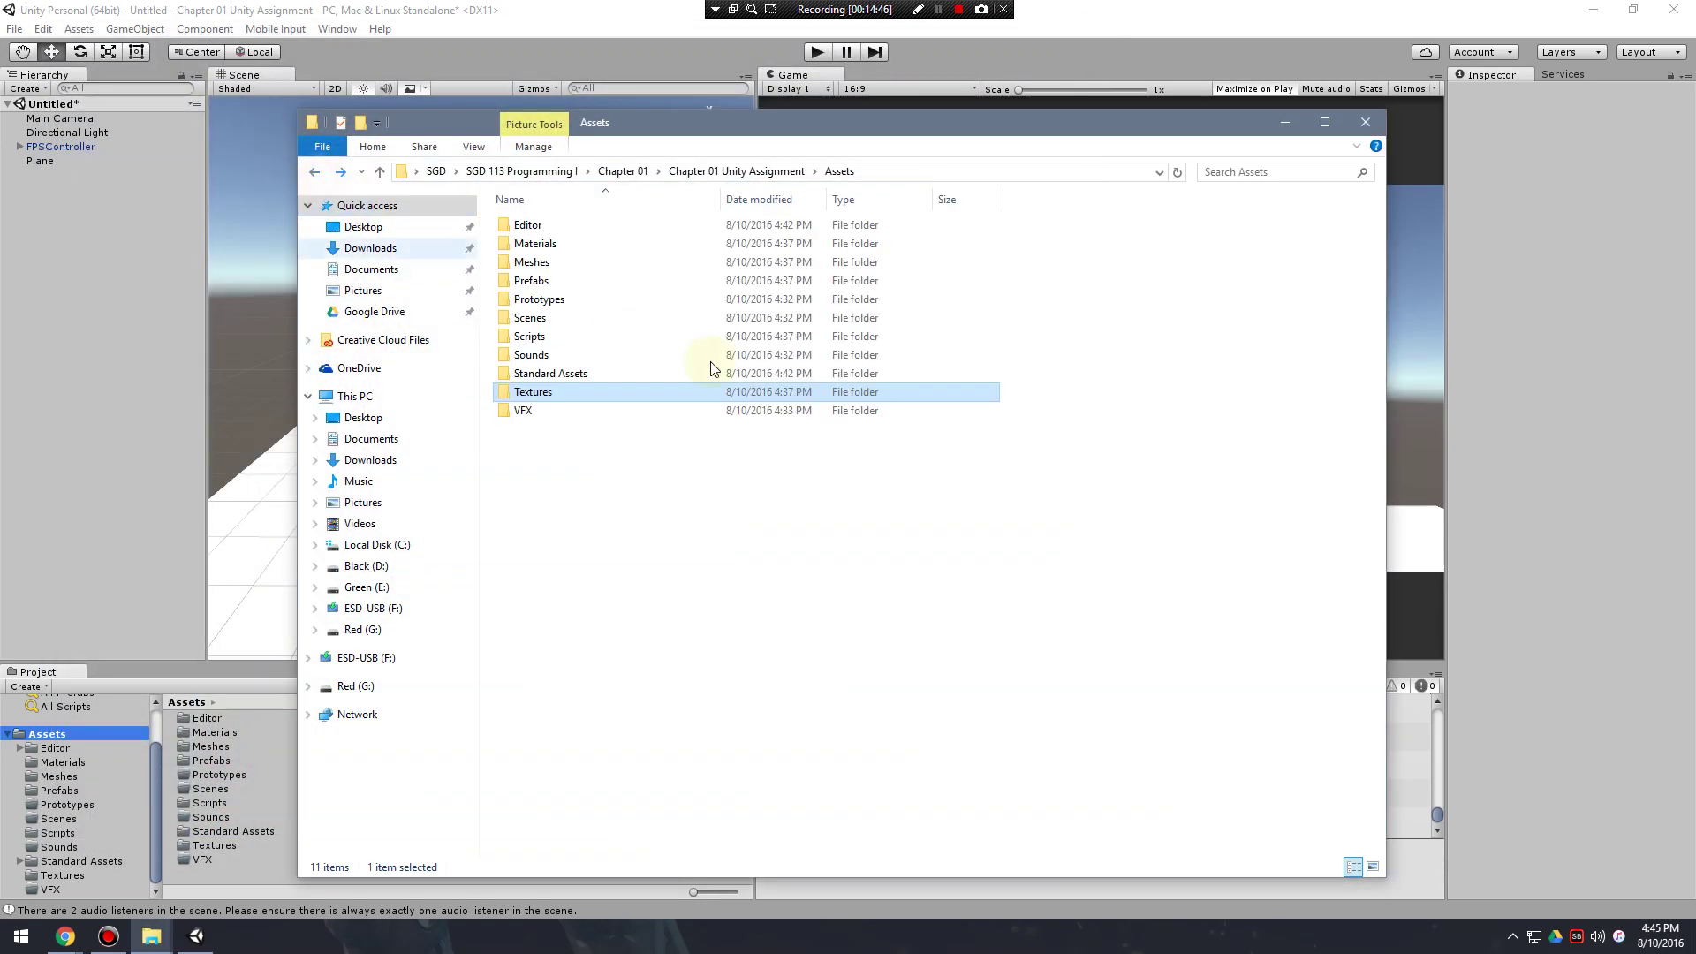
# Look into Standard Assets, step through the Assets folders, and open the Editor folder.
pyautogui.doubleClick(549, 375)
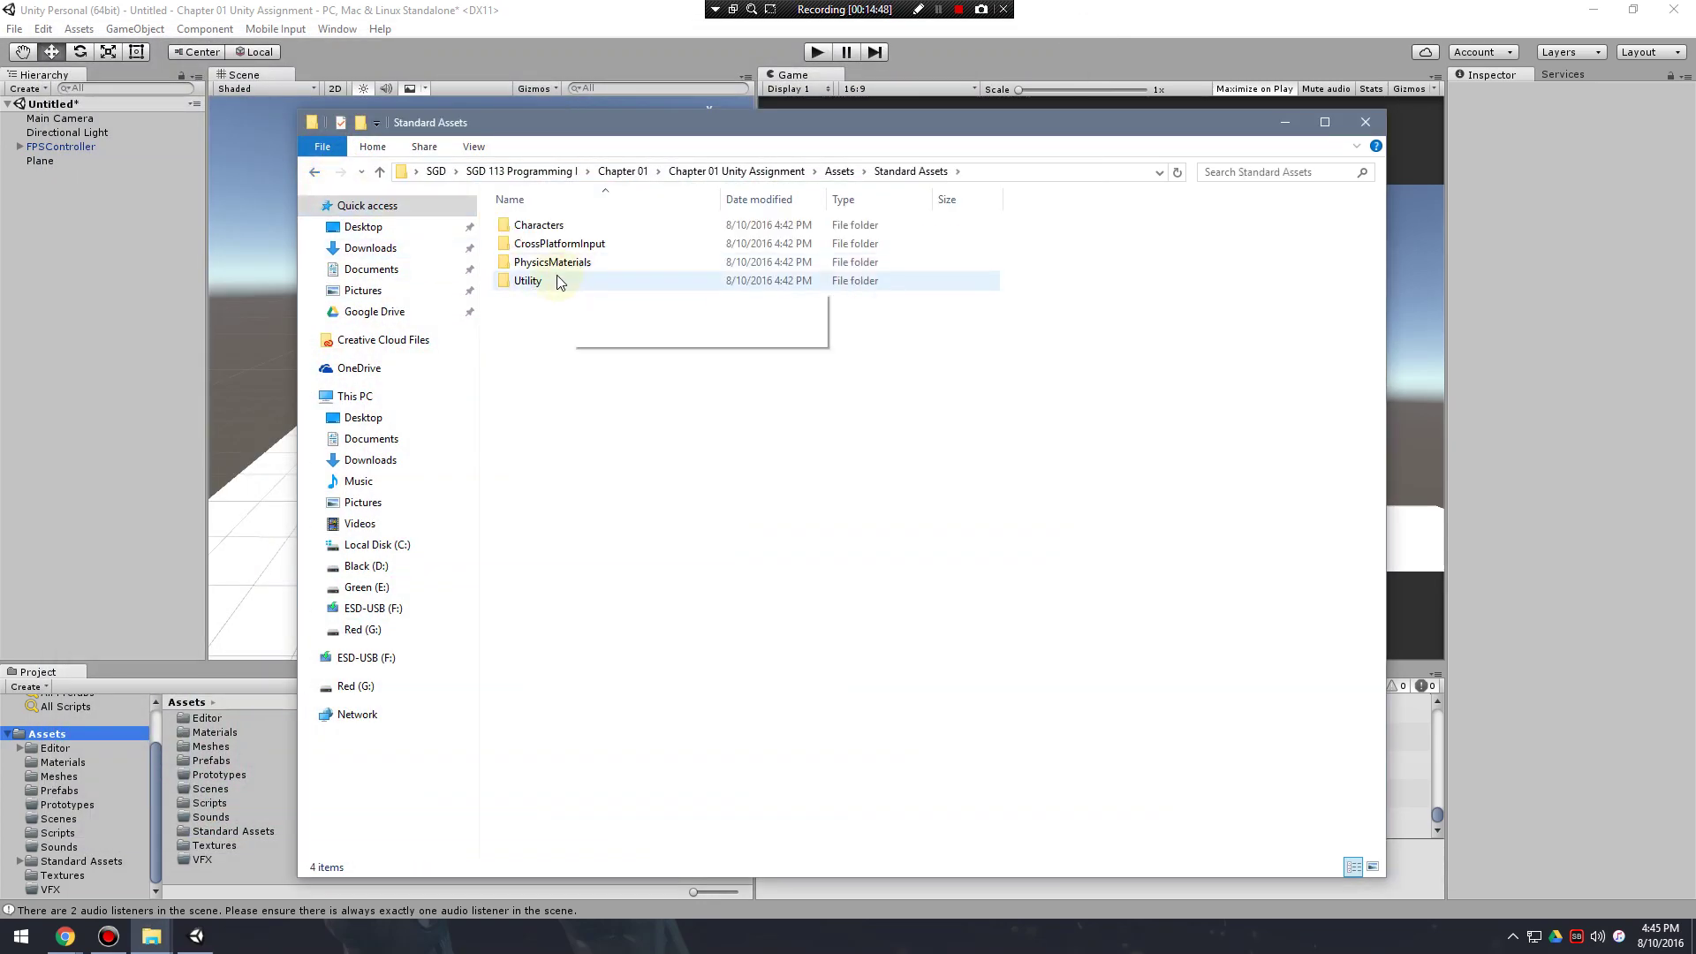
pyautogui.click(314, 172)
pyautogui.click(535, 391)
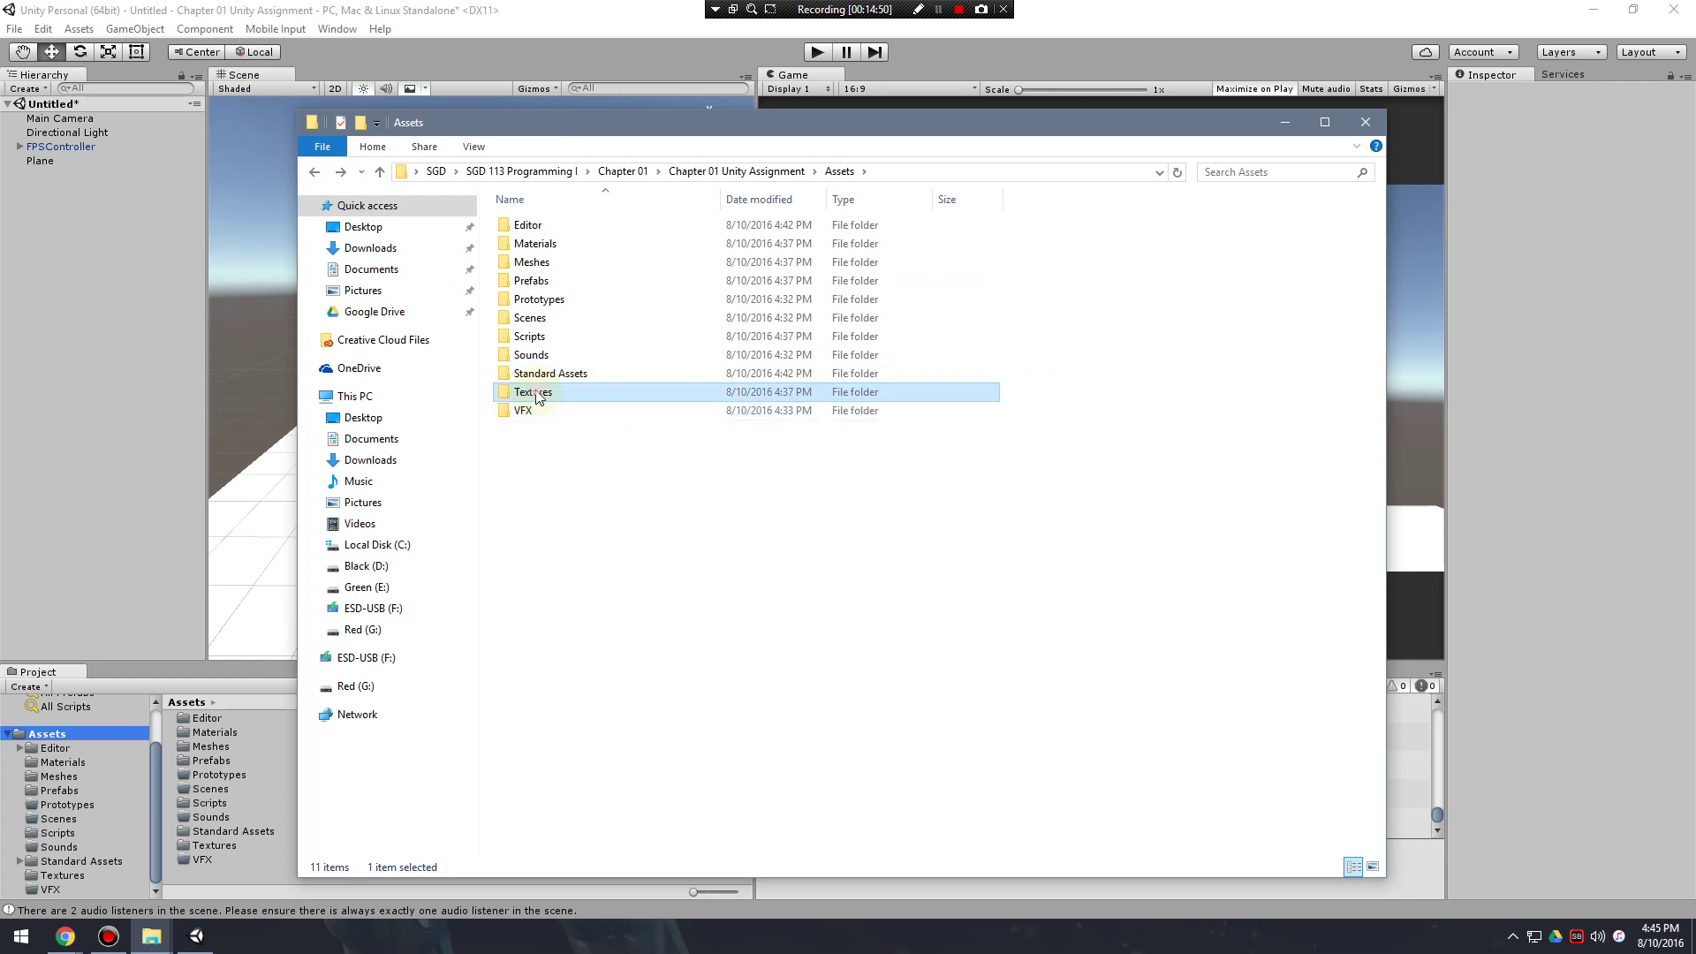
pyautogui.click(594, 475)
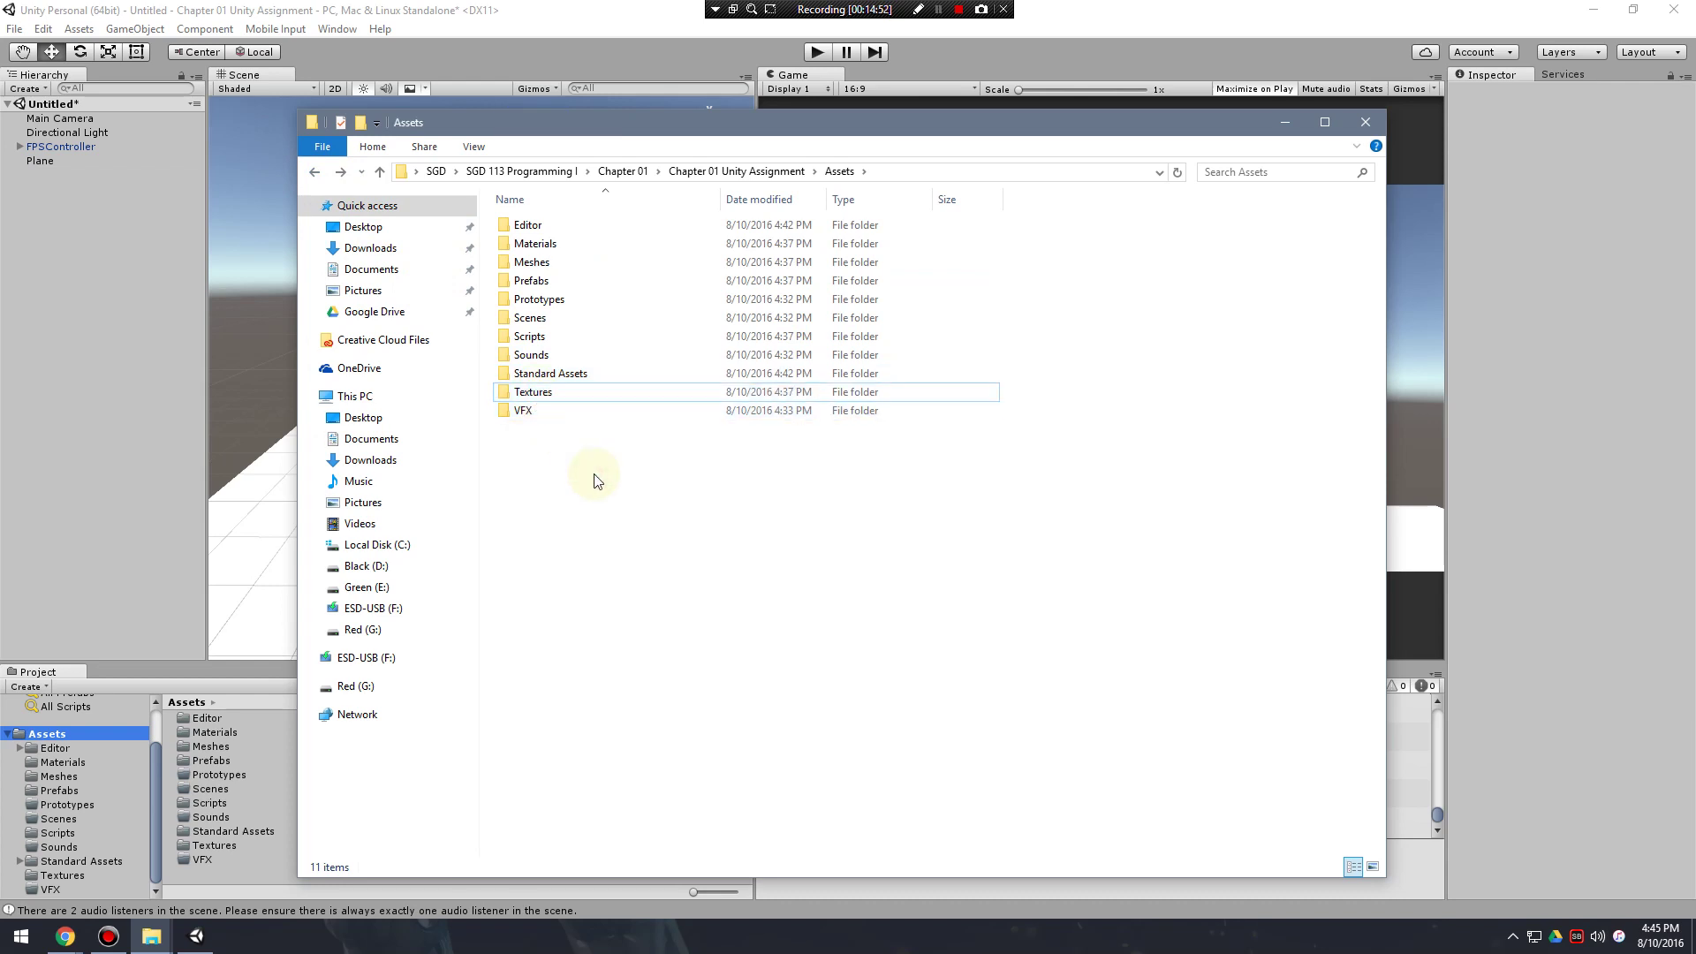
pyautogui.moveTo(694, 130); pyautogui.dragTo(741, 124)
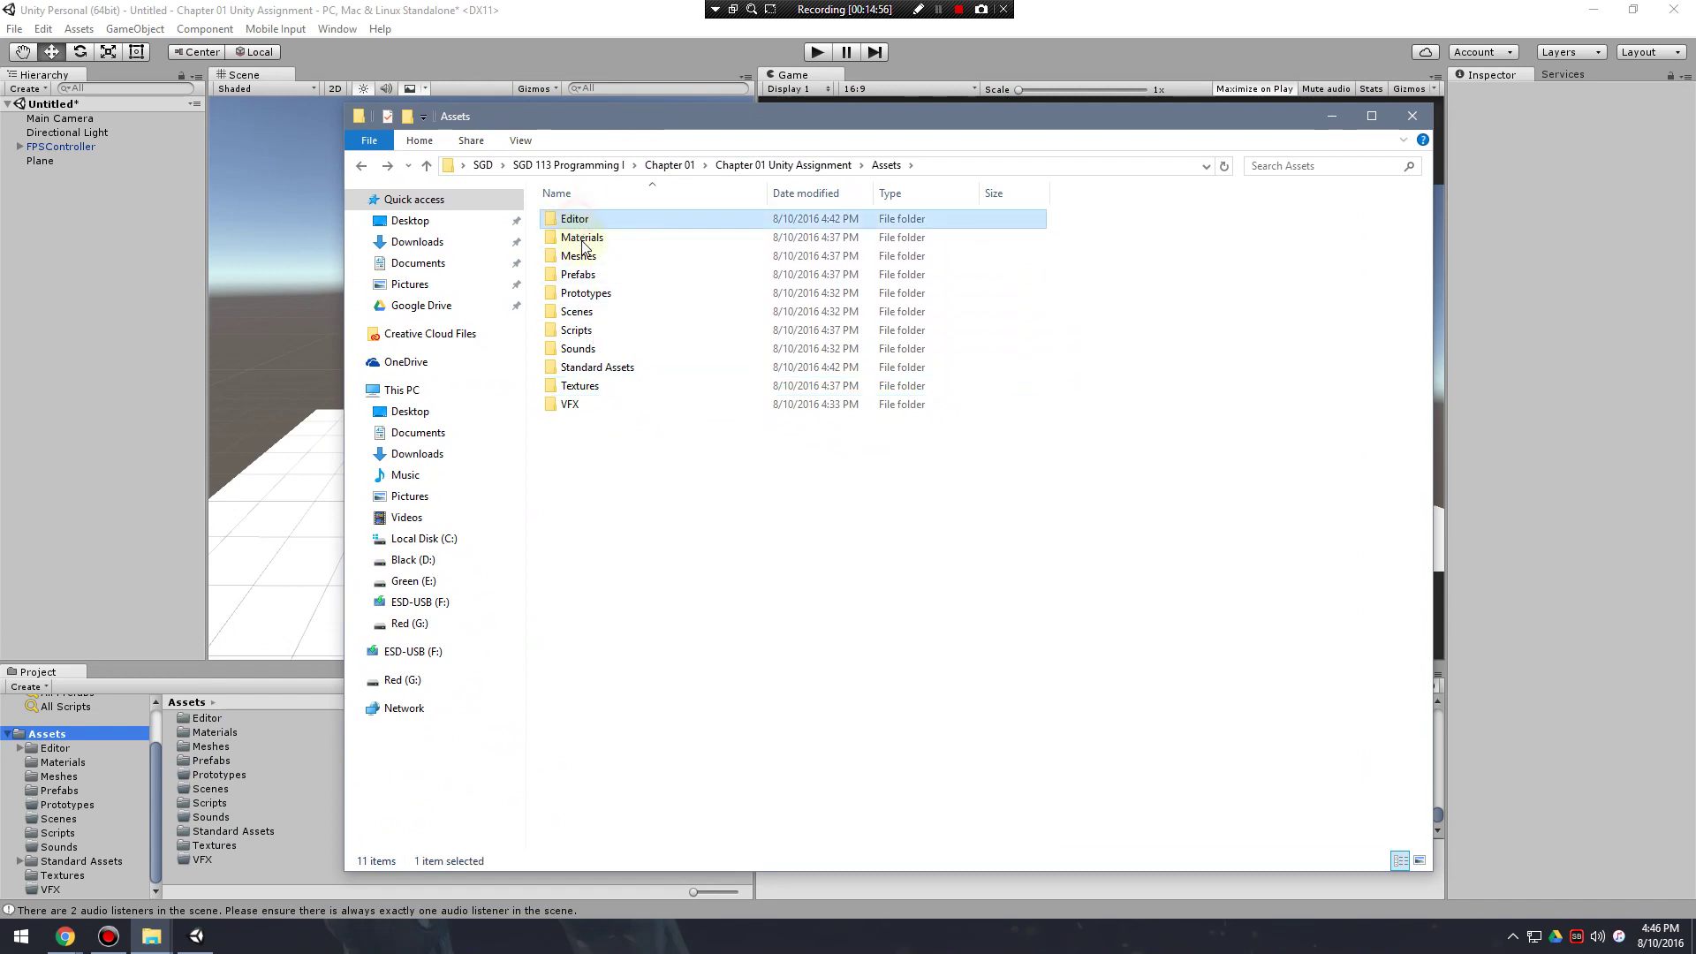
pyautogui.click(586, 312)
pyautogui.click(590, 346)
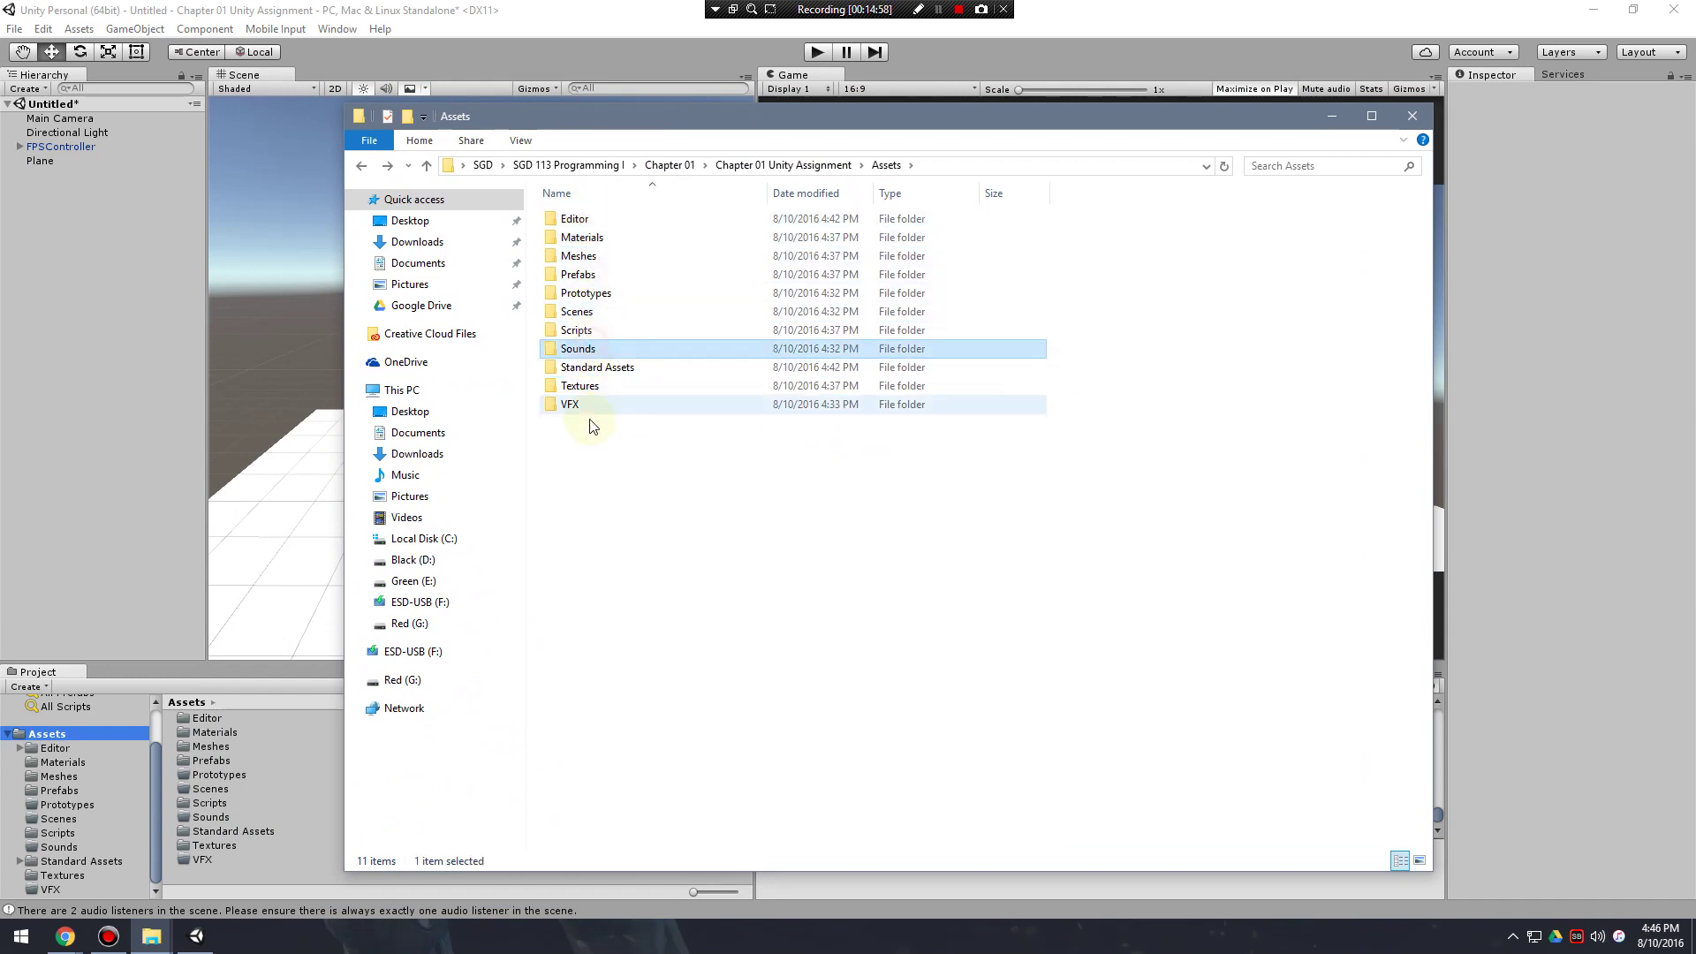
pyautogui.click(579, 405)
pyautogui.click(585, 367)
pyautogui.click(586, 293)
pyautogui.doubleClick(574, 219)
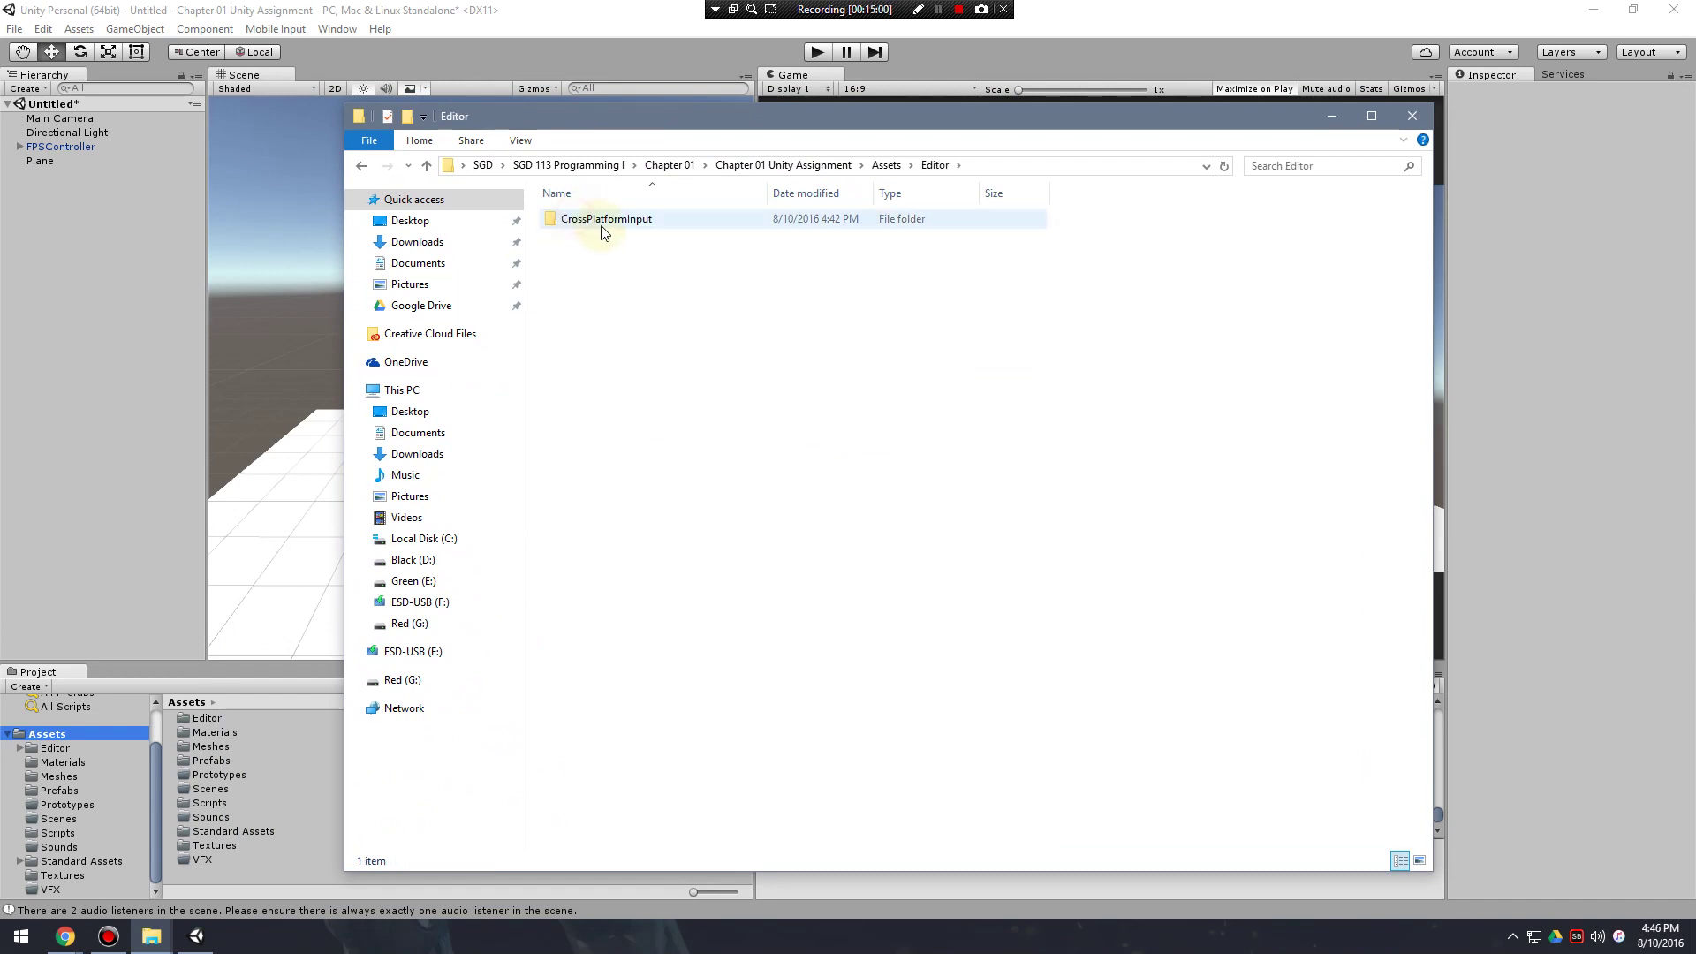
# In Meshes, edit medium_fighter.fbx's name and restore it to medium_fighter.fbx.
pyautogui.click(361, 165)
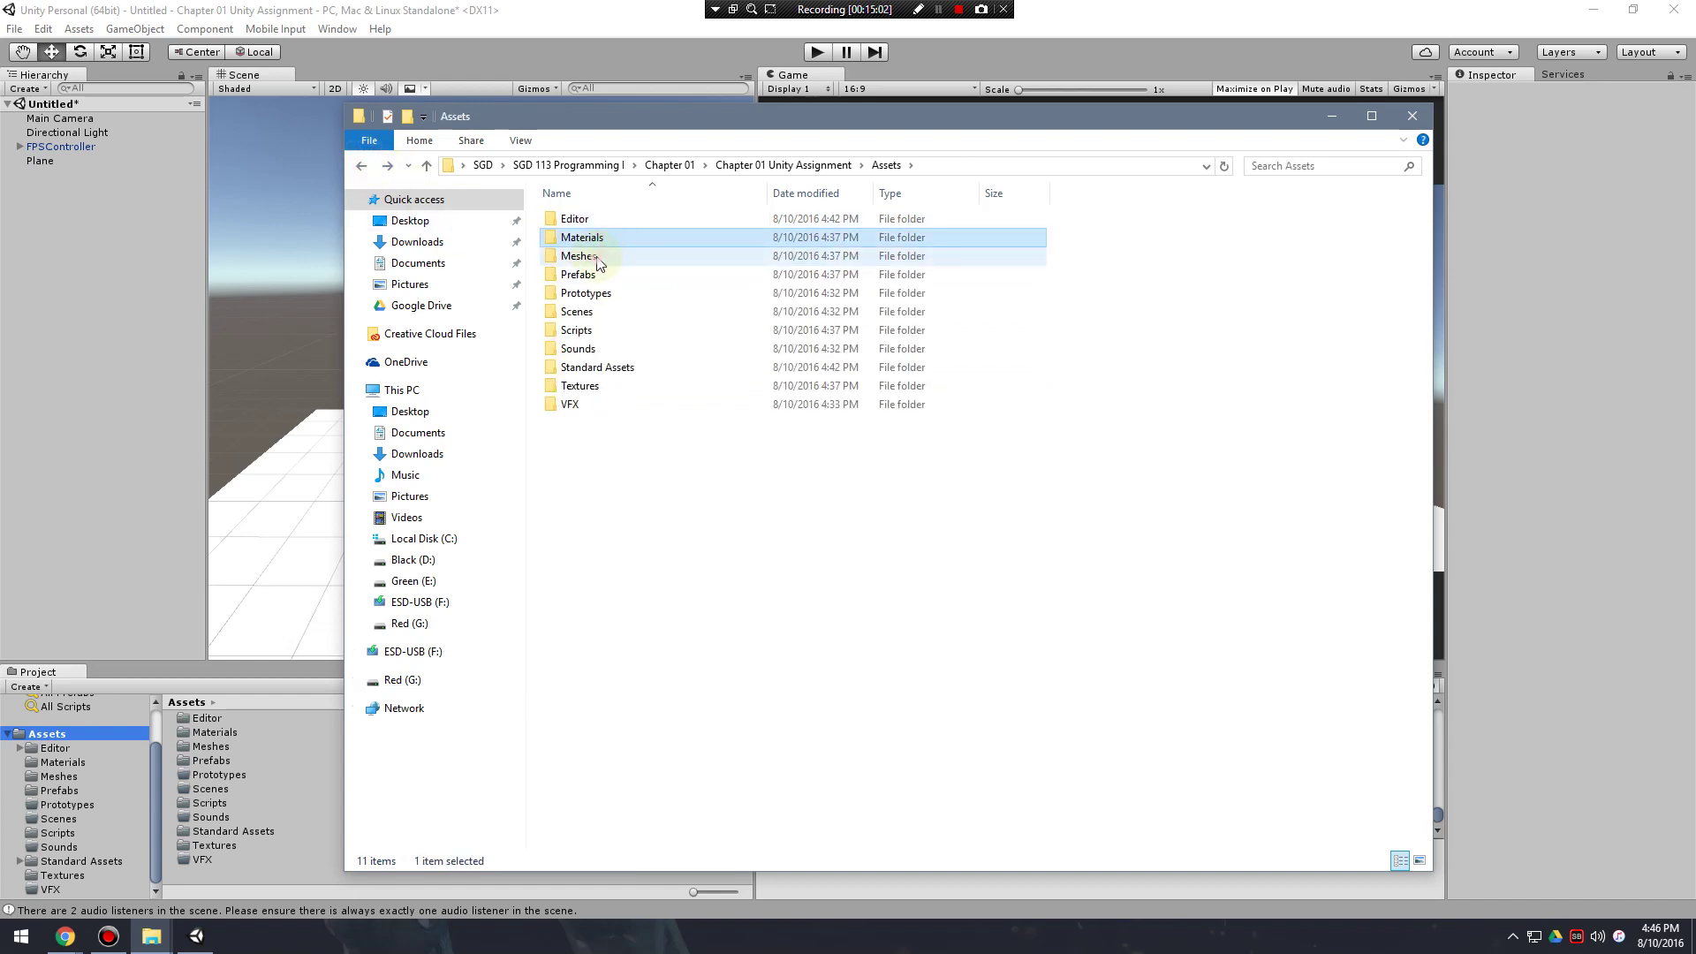
pyautogui.doubleClick(598, 256)
pyautogui.click(605, 226)
pyautogui.click(604, 223)
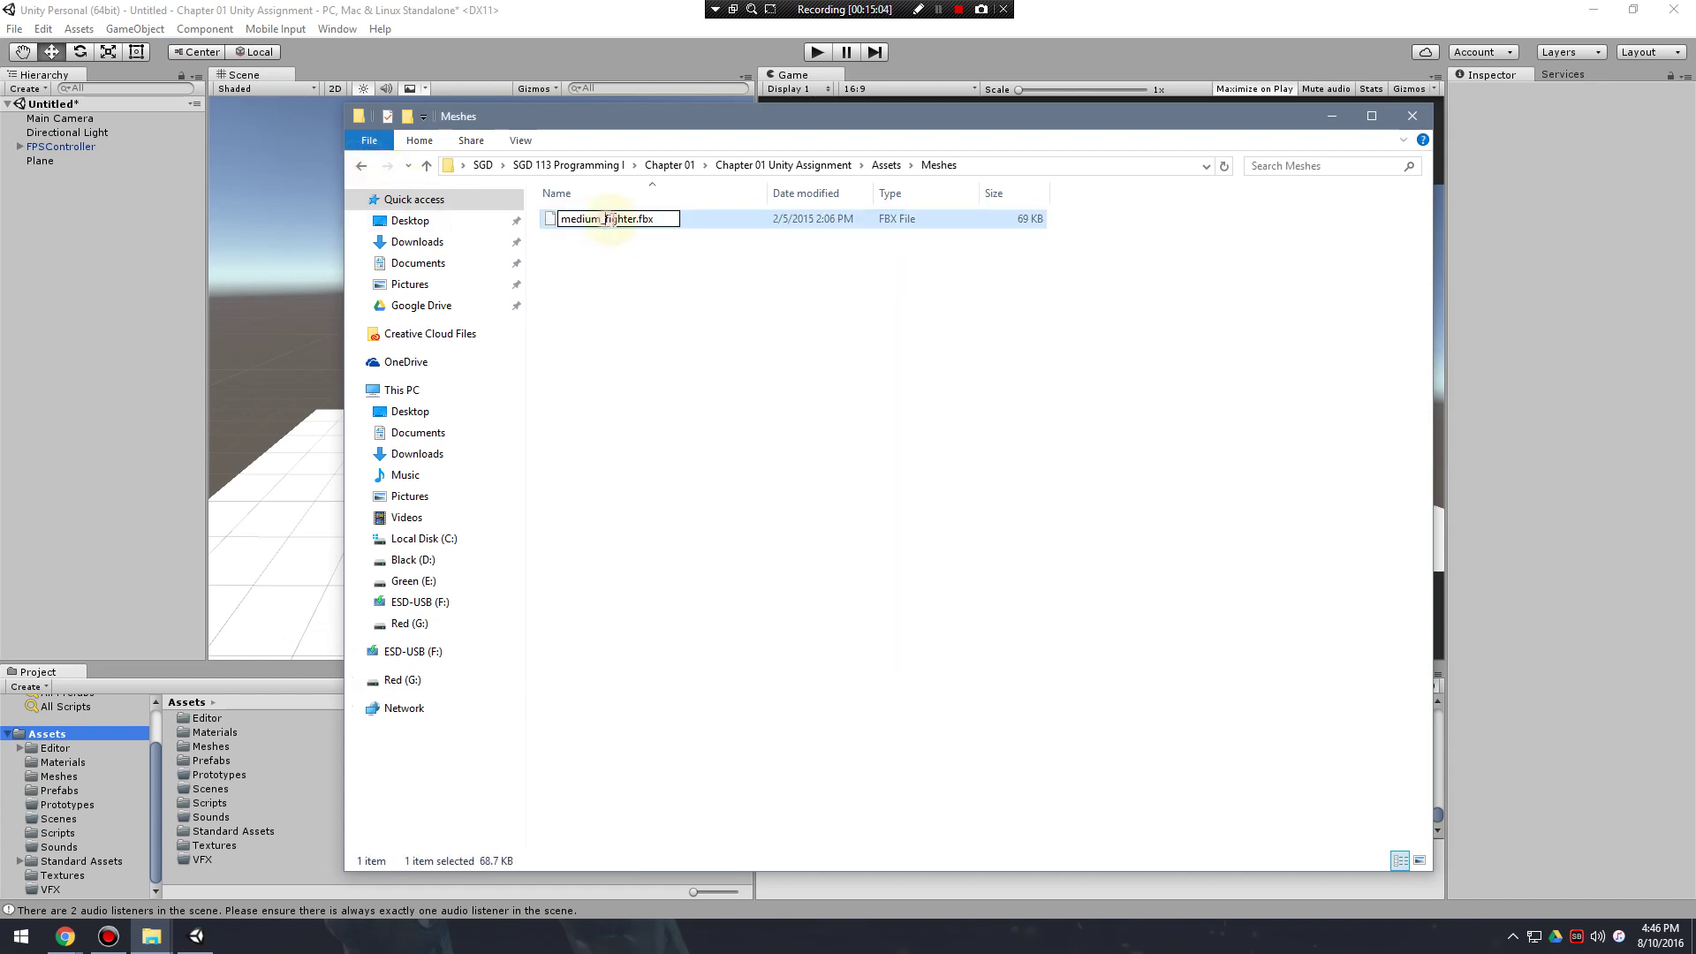
pyautogui.click(604, 221)
pyautogui.press('BackSpace')
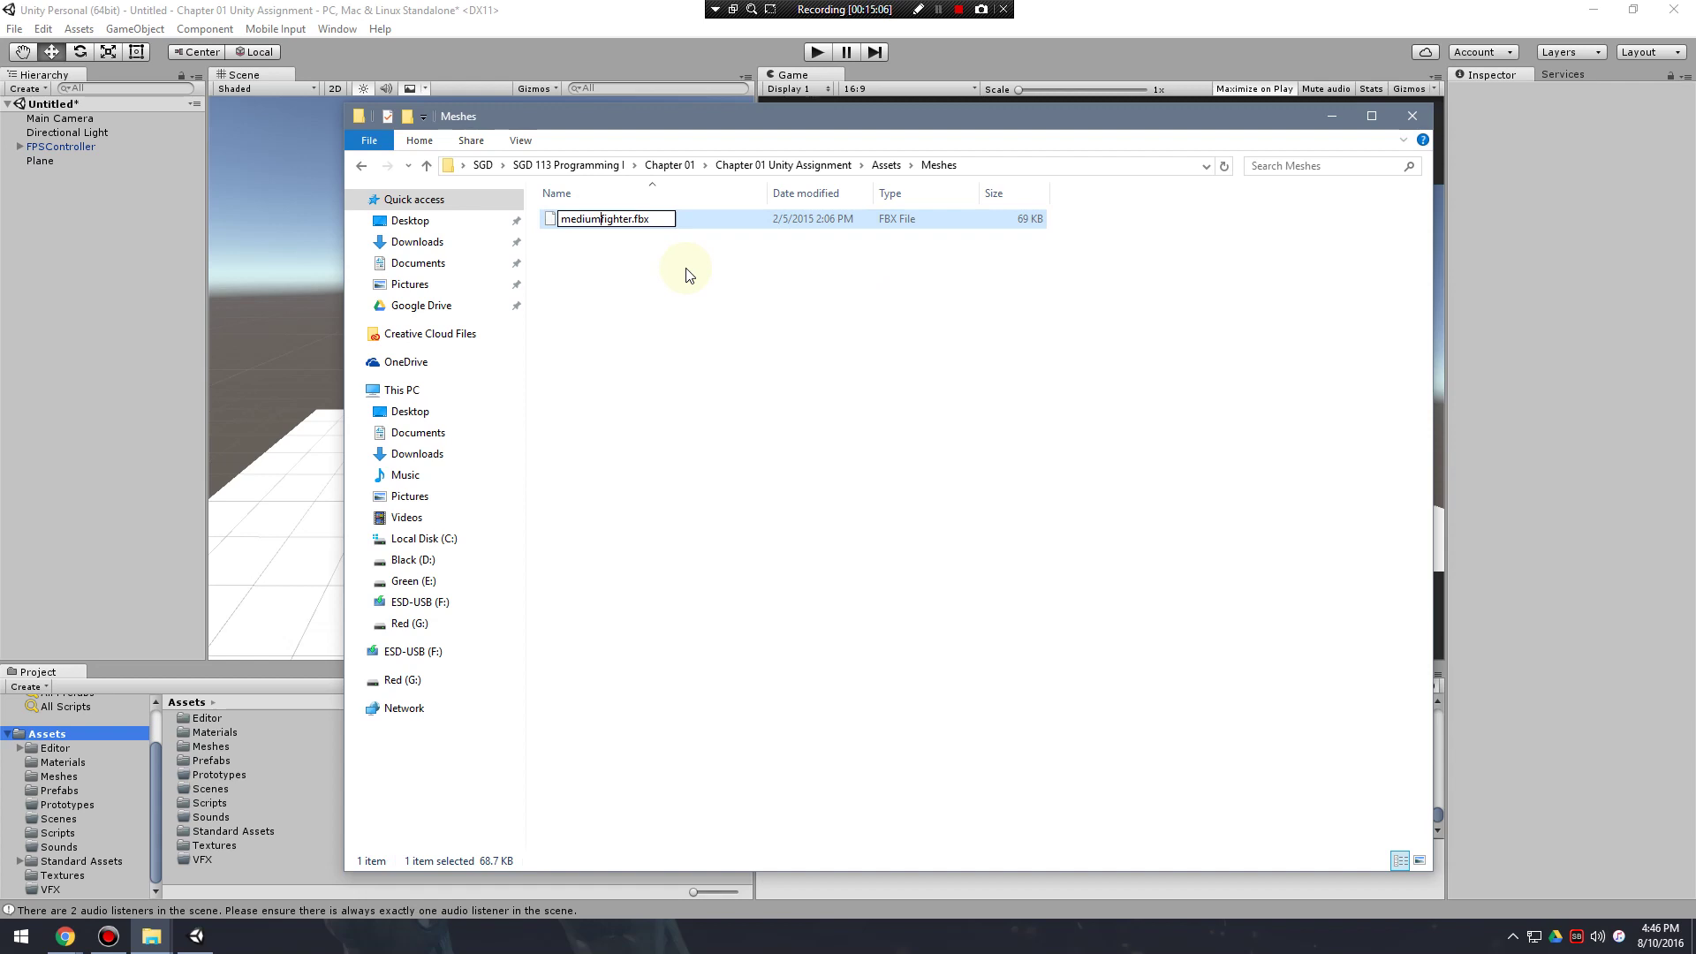
pyautogui.write('_')
pyautogui.press('Return')
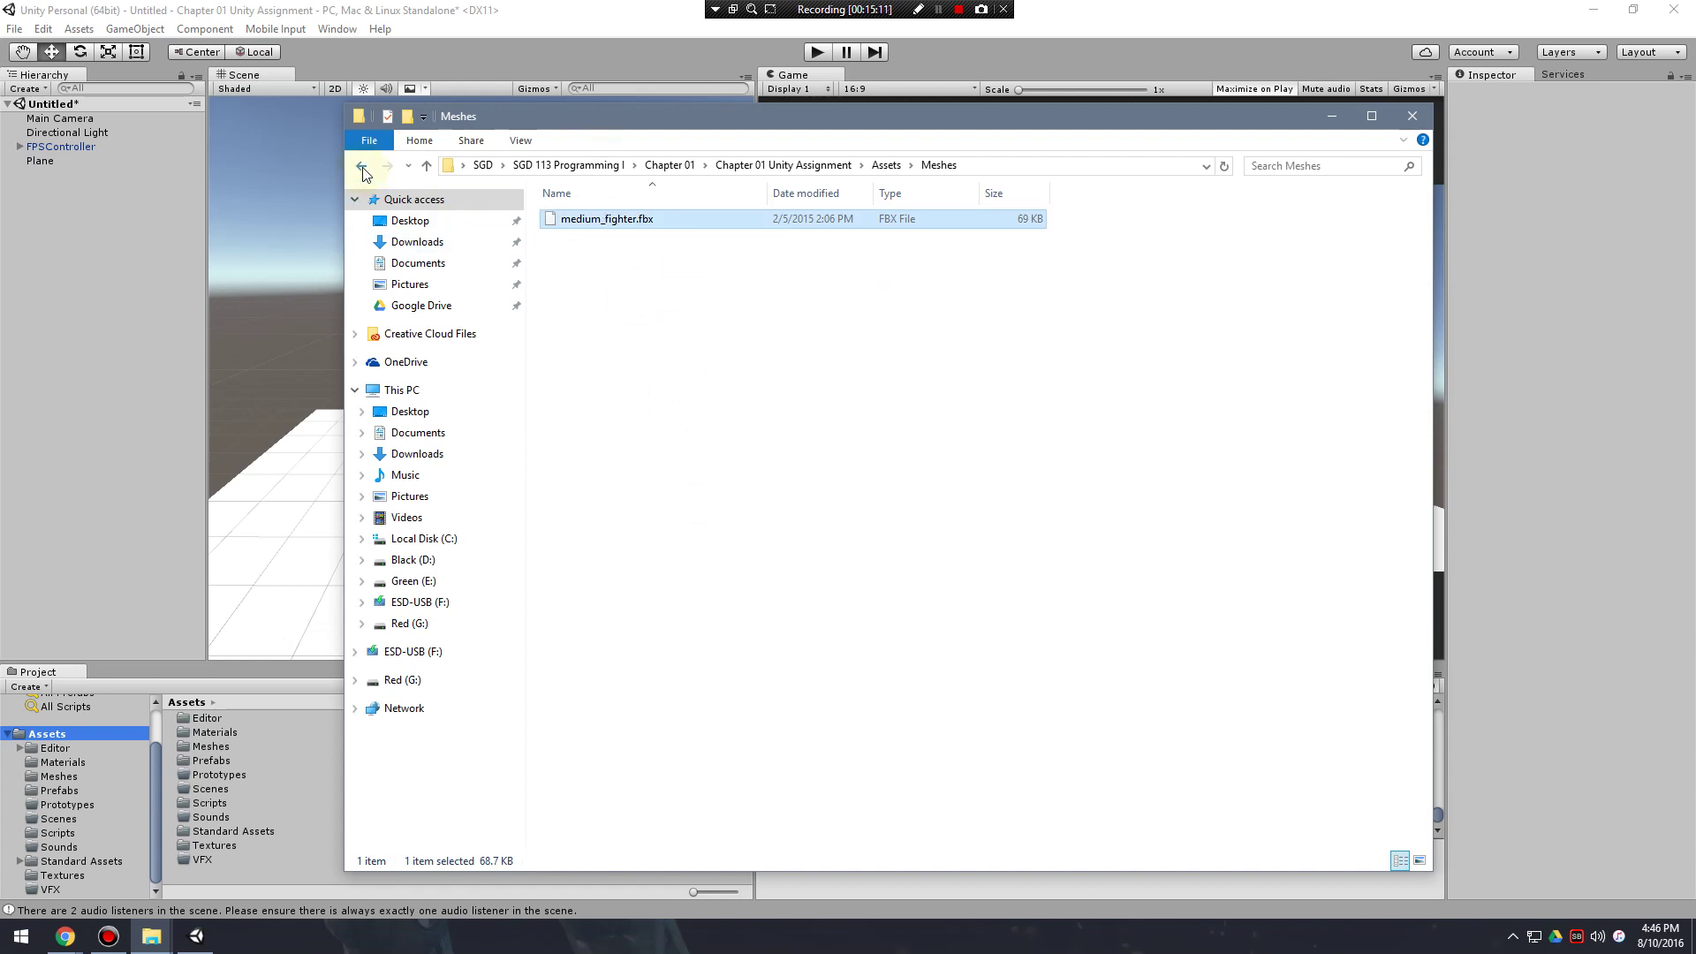
# Check bullet_pfb.prefab in Prefabs, go back to Assets, and close the Explorer window.
pyautogui.press('BackSpace')
pyautogui.doubleClick(599, 276)
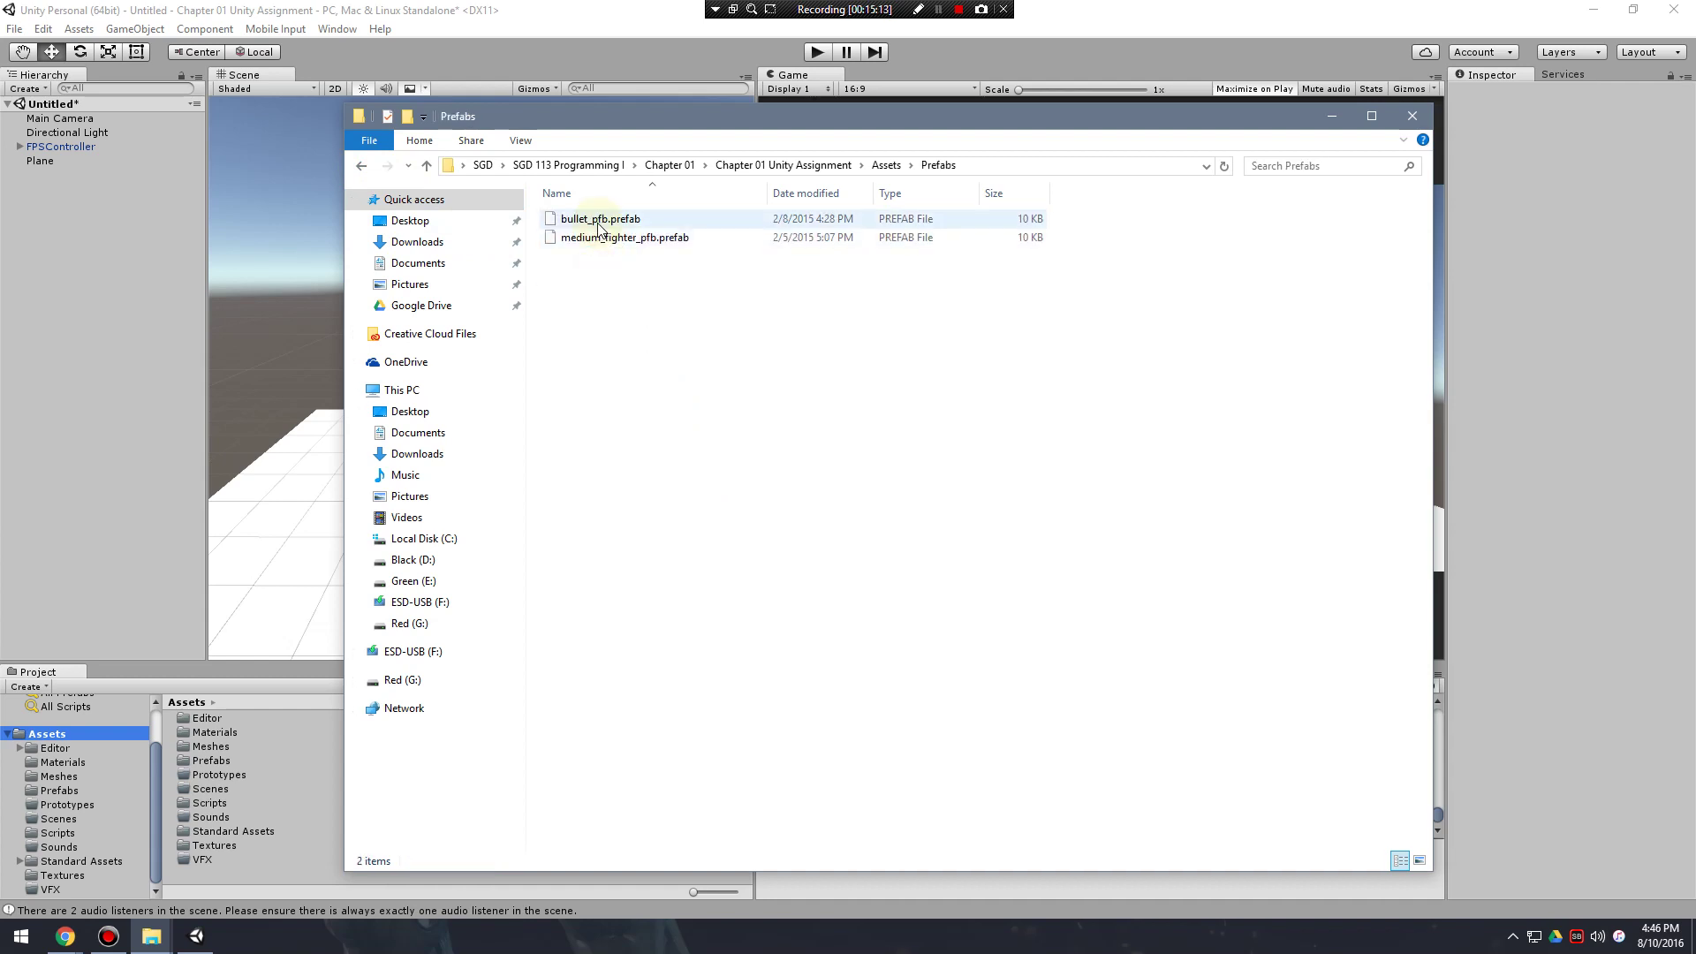
pyautogui.moveTo(608, 219); pyautogui.dragTo(378, 207)
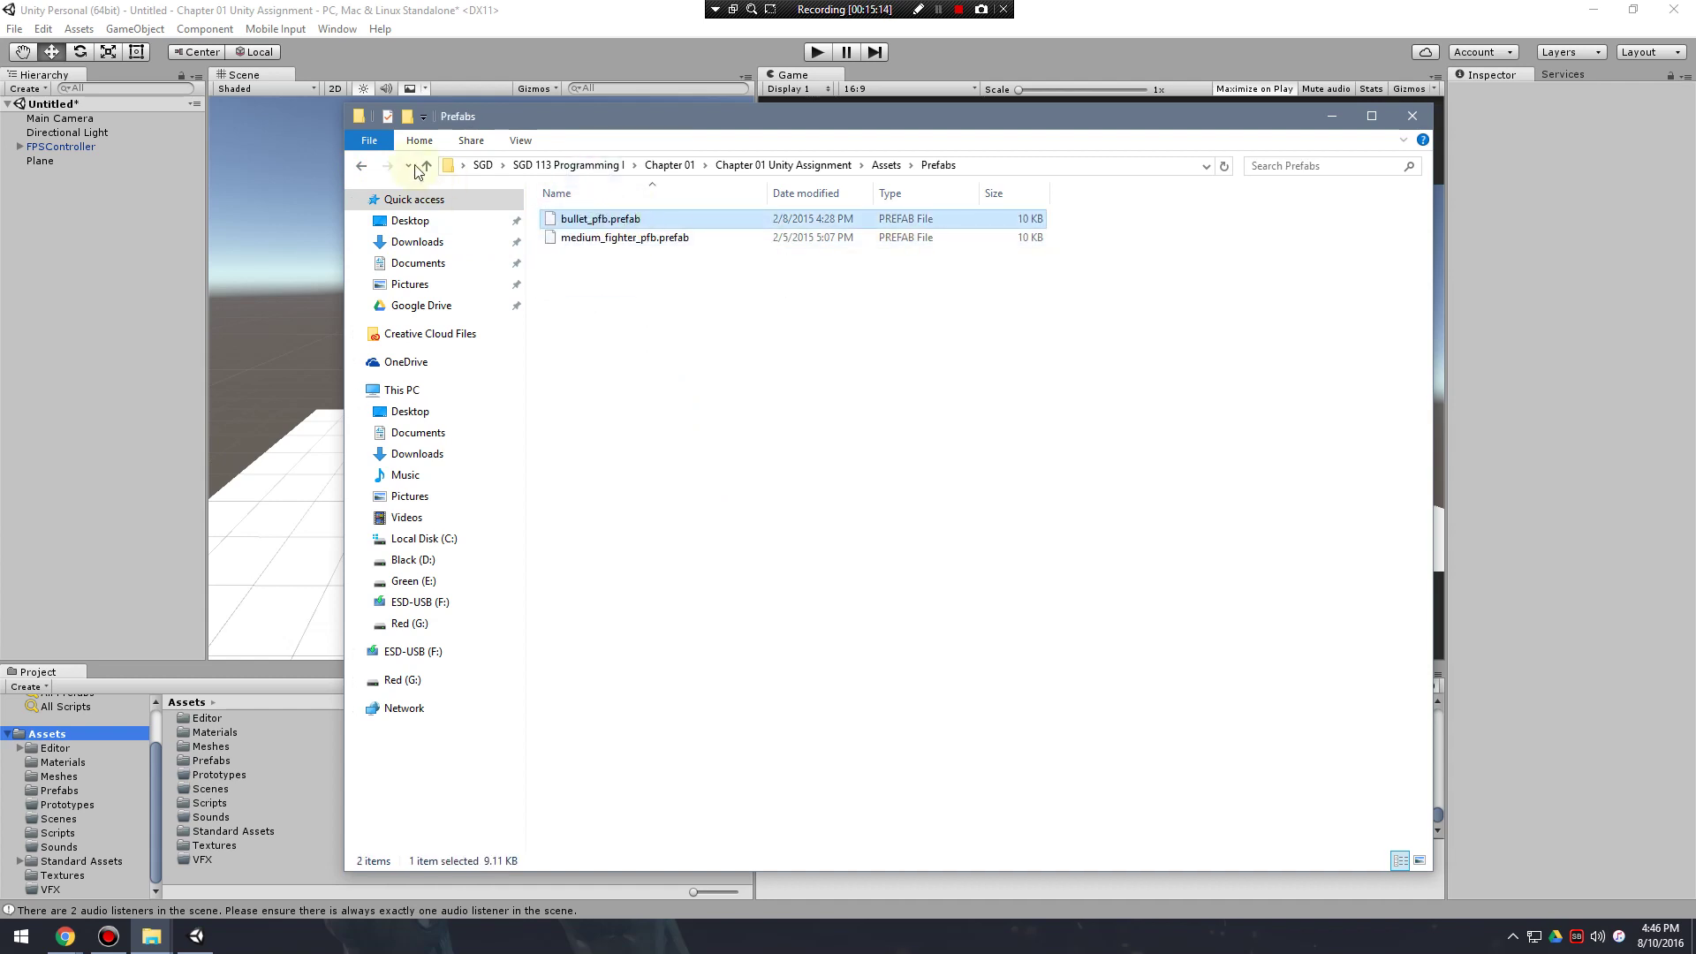
pyautogui.press('BackSpace')
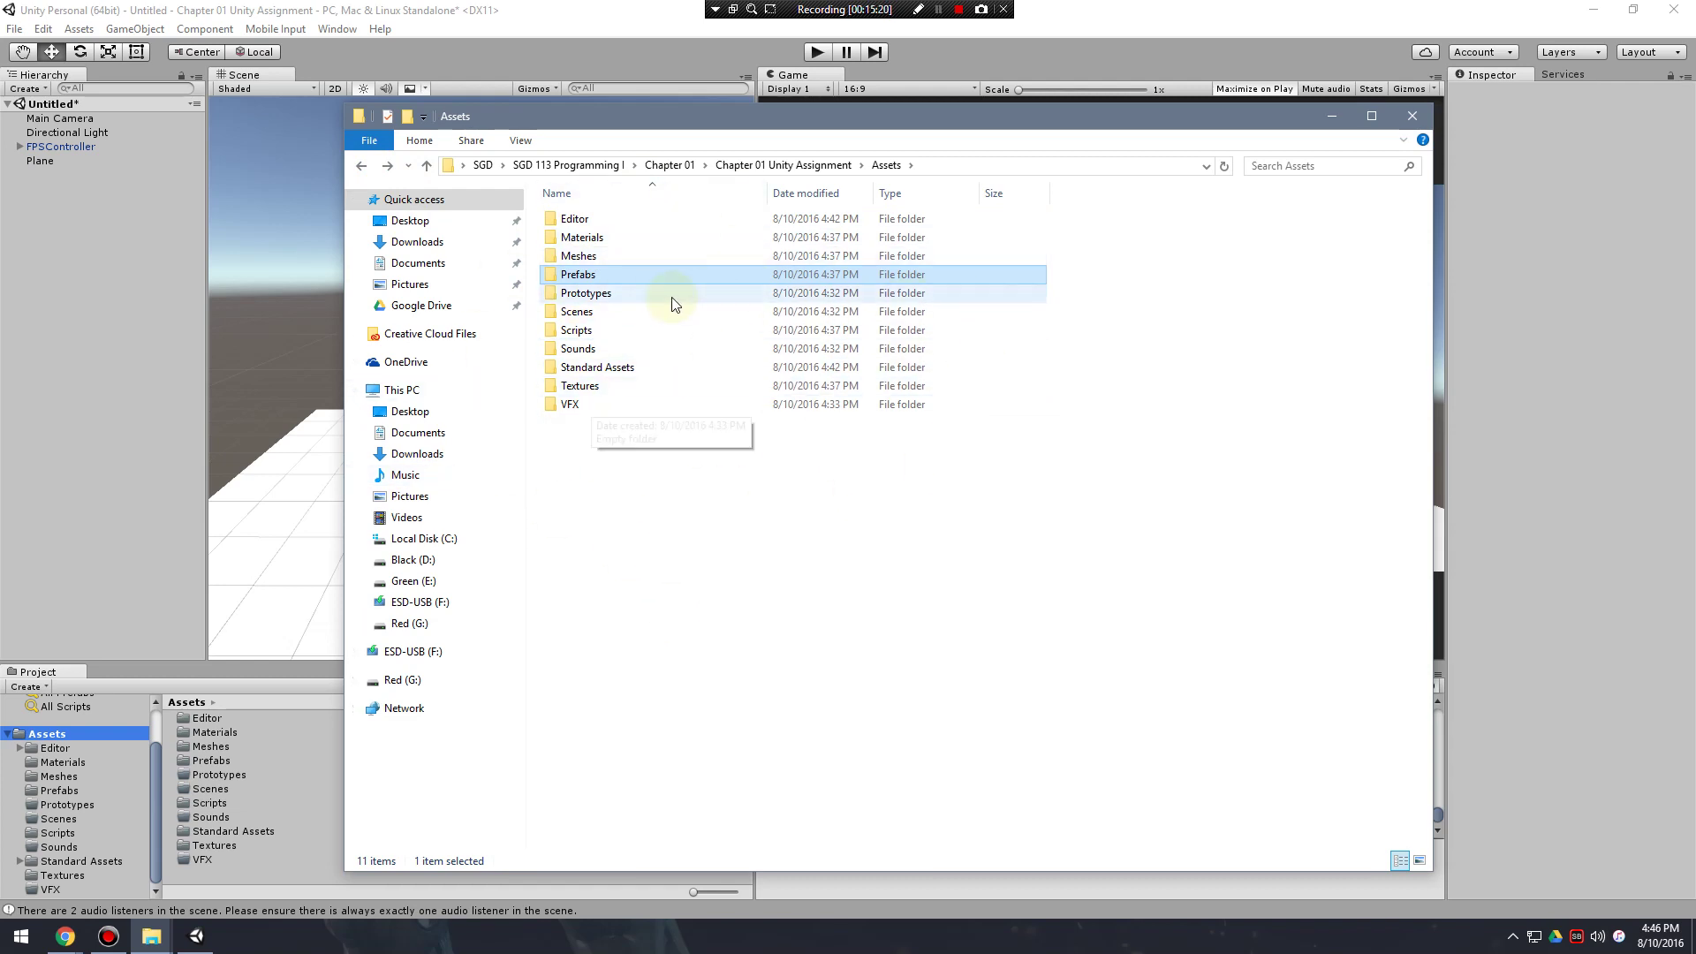
pyautogui.moveTo(696, 141)
pyautogui.mouseDown()
pyautogui.moveTo(720, 170)
pyautogui.moveTo(694, 128)
pyautogui.mouseUp()
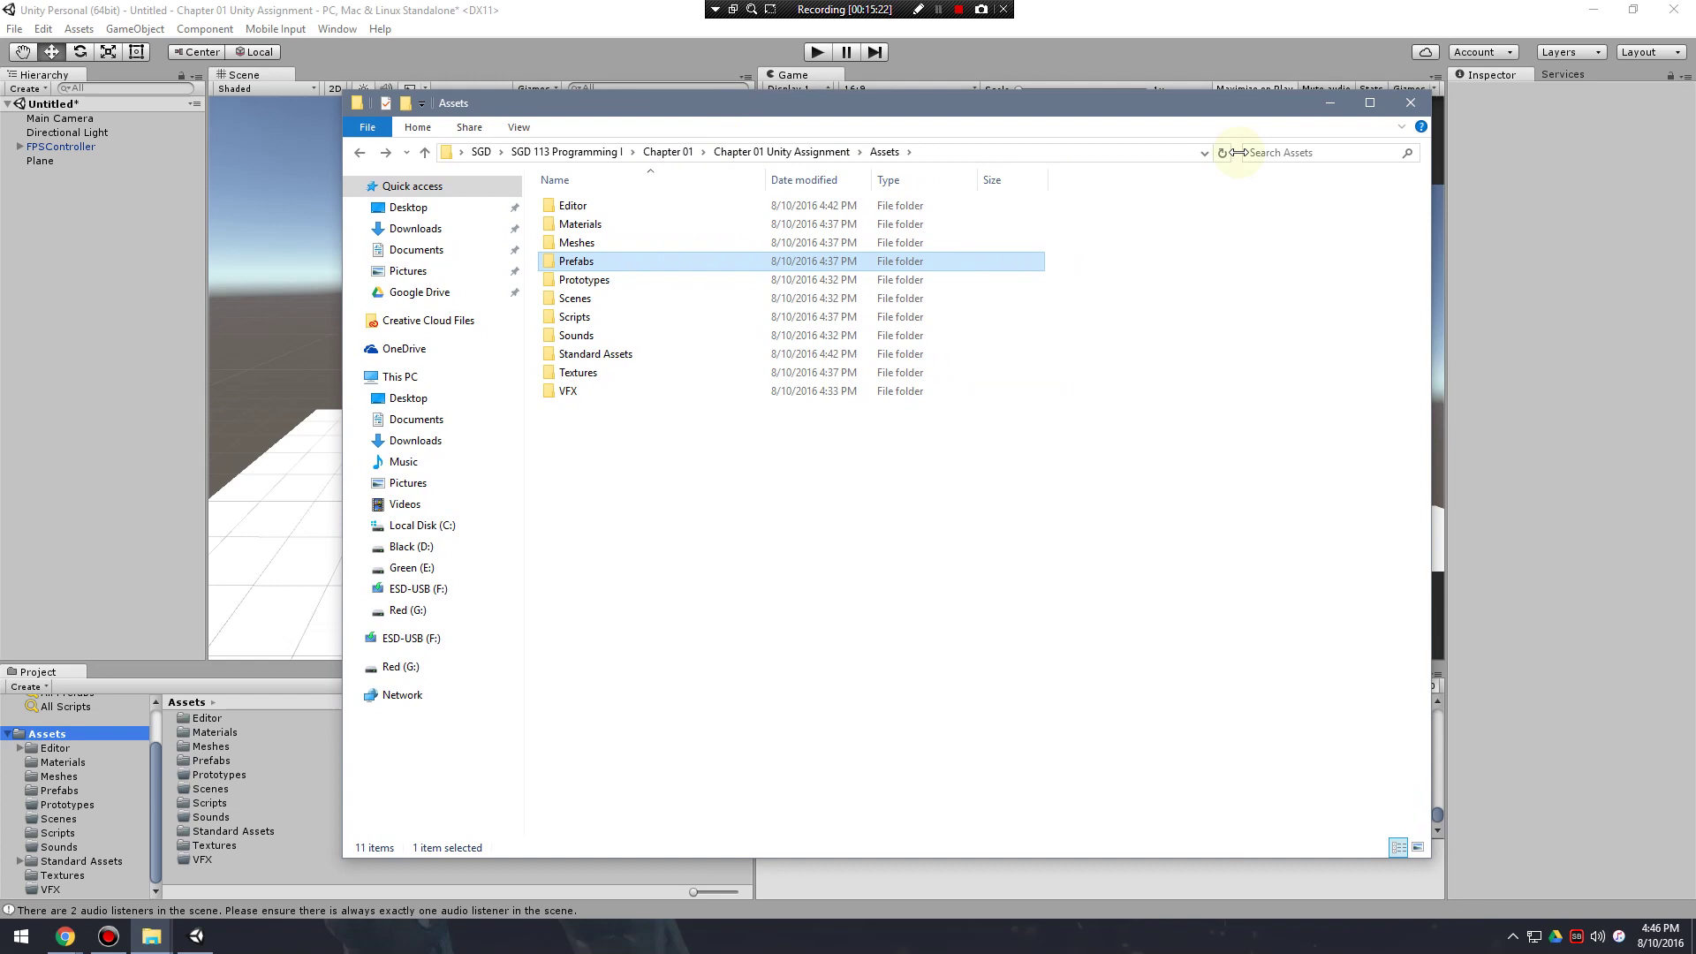
pyautogui.click(1409, 104)
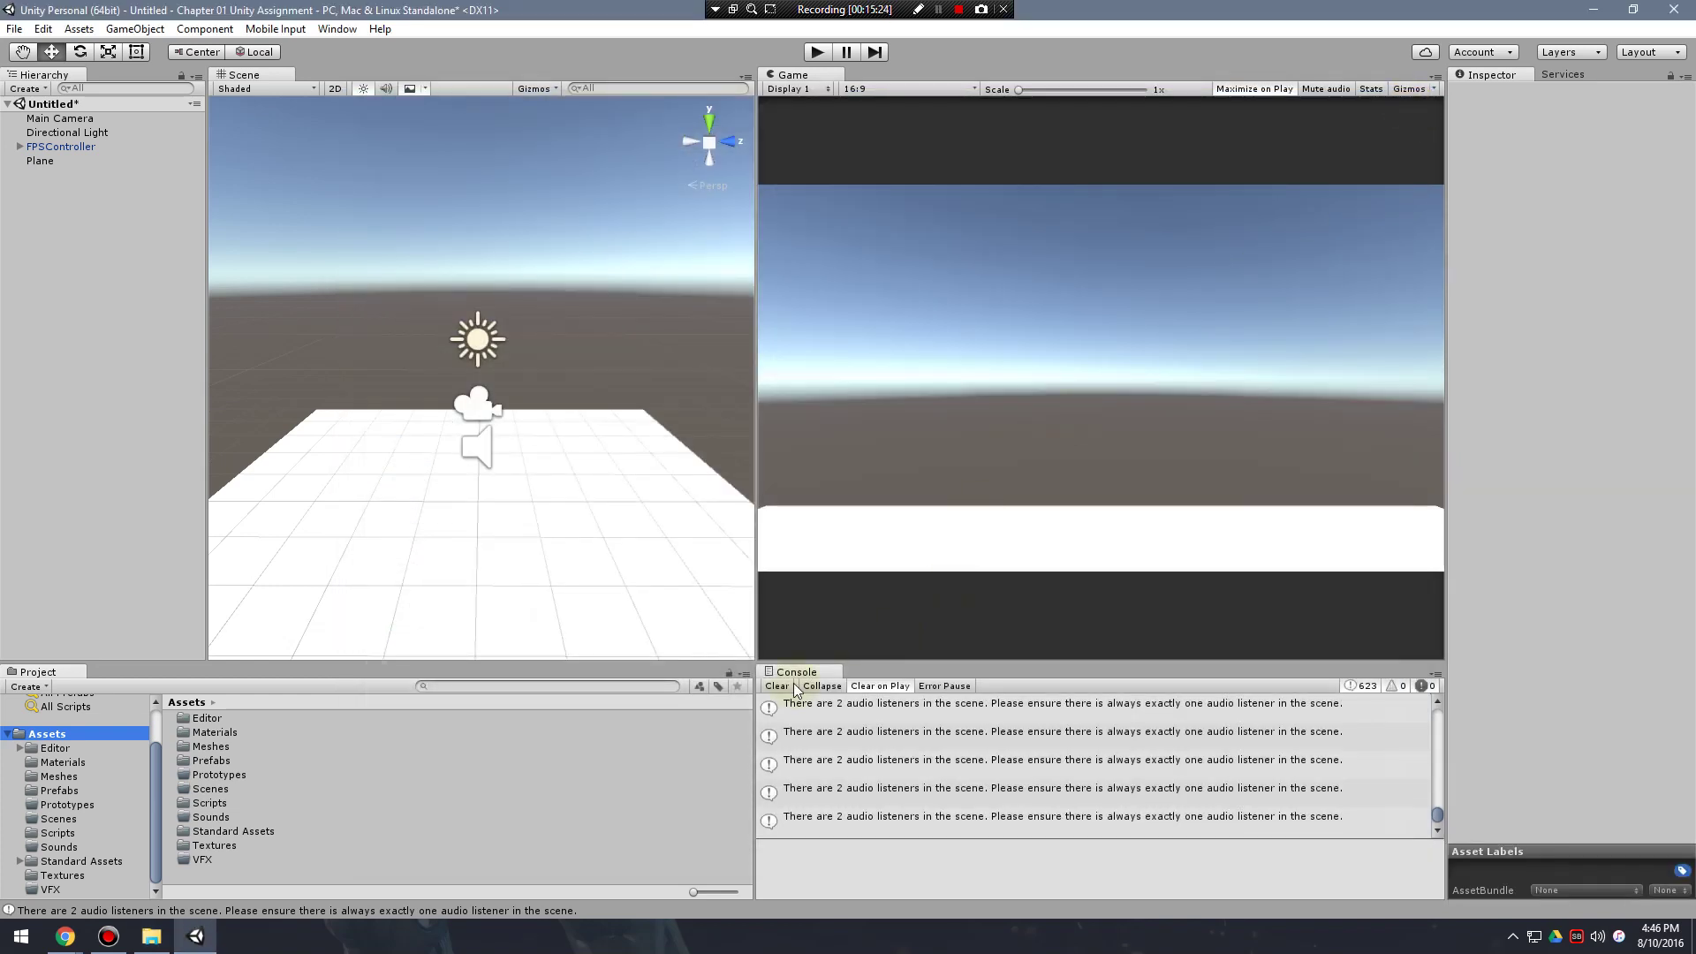
# Clear the audio-listener warnings and show medium_fighter's import settings from the Meshes folder.
pyautogui.click(777, 687)
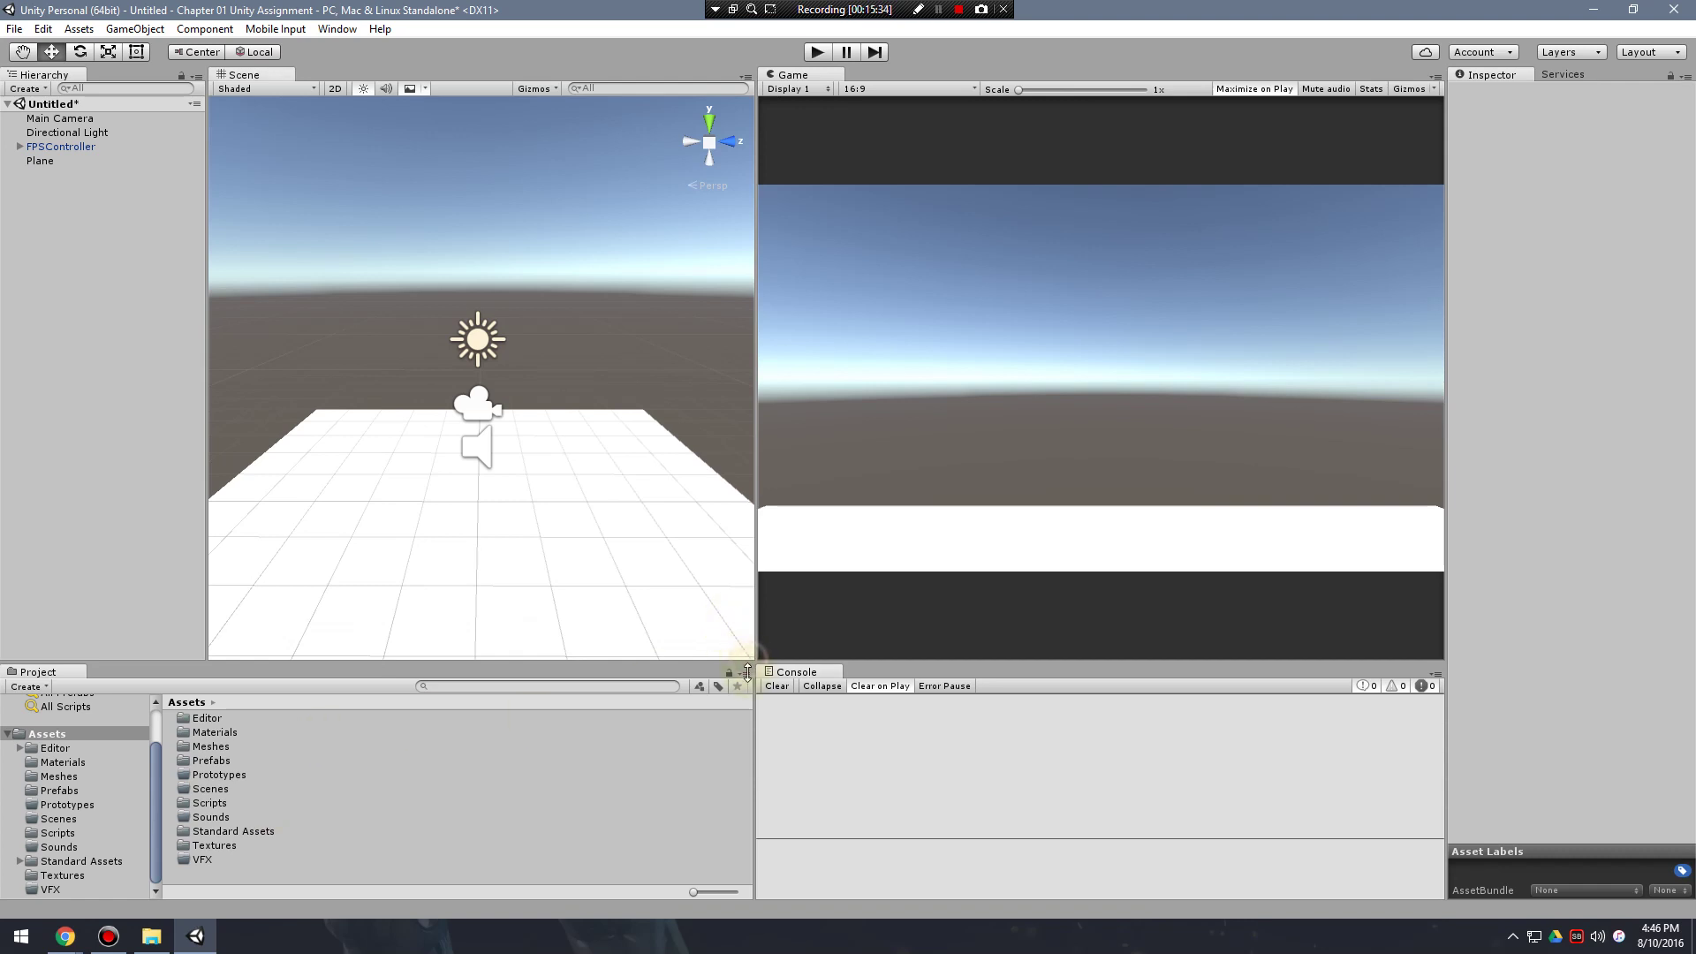
pyautogui.moveTo(748, 658)
pyautogui.mouseDown()
pyautogui.moveTo(747, 611)
pyautogui.moveTo(752, 686)
pyautogui.mouseUp()
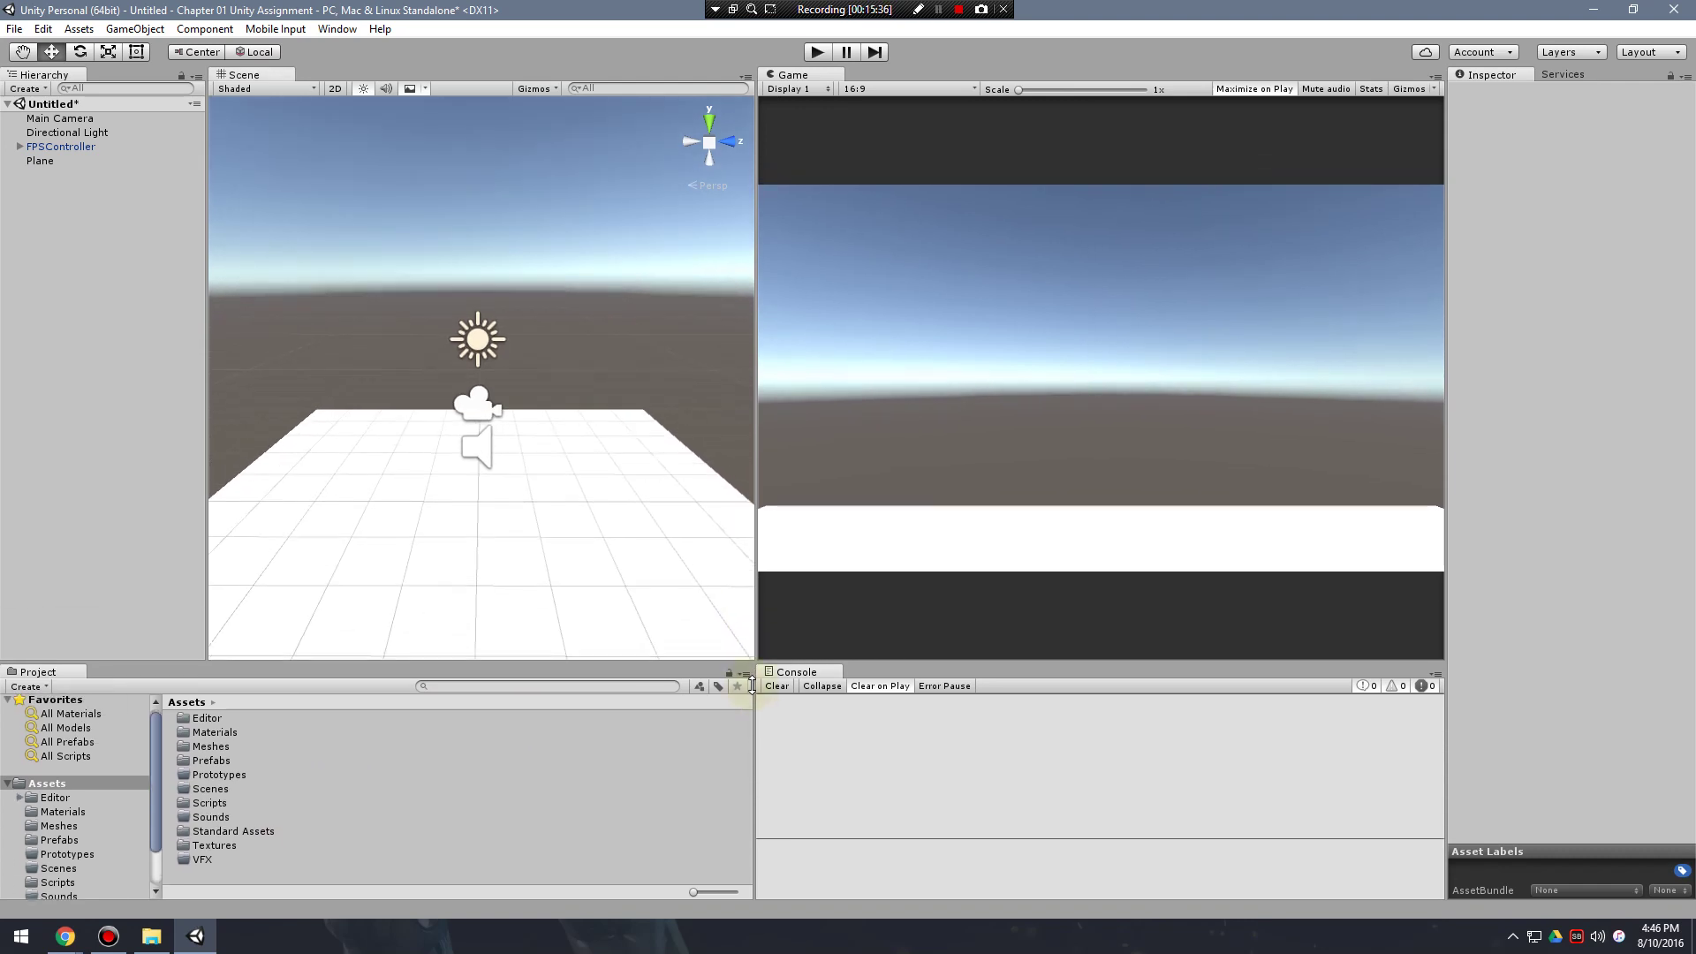
pyautogui.doubleClick(224, 750)
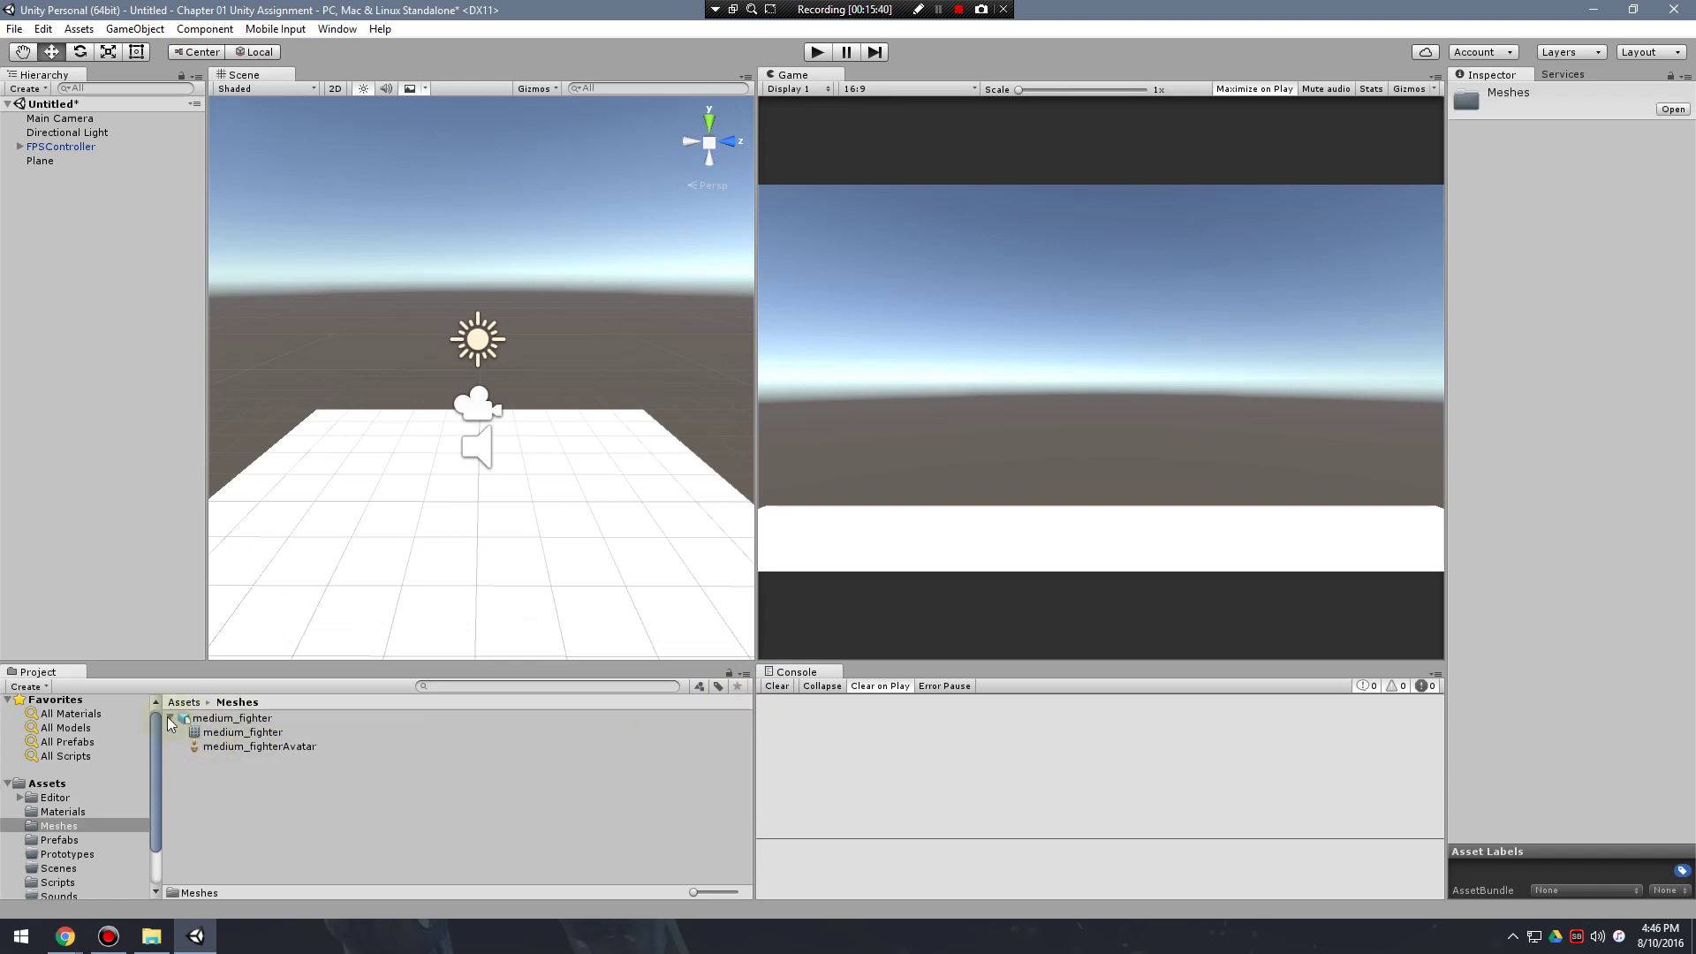
pyautogui.click(170, 717)
pyautogui.click(46, 783)
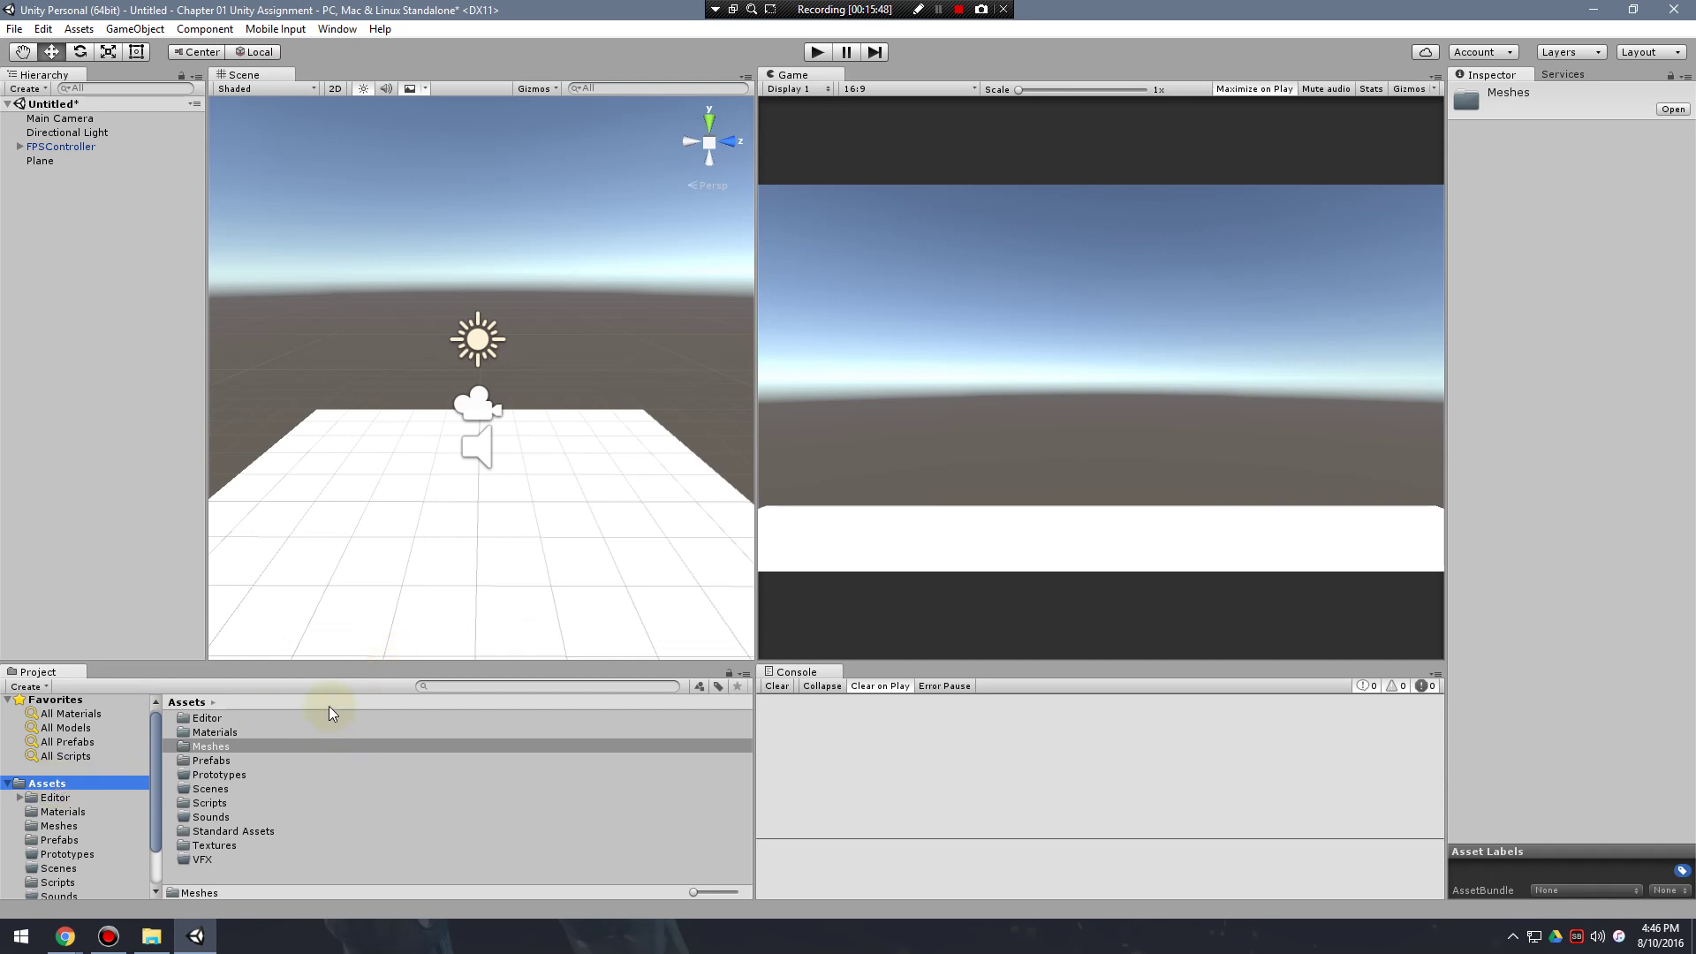
pyautogui.doubleClick(219, 746)
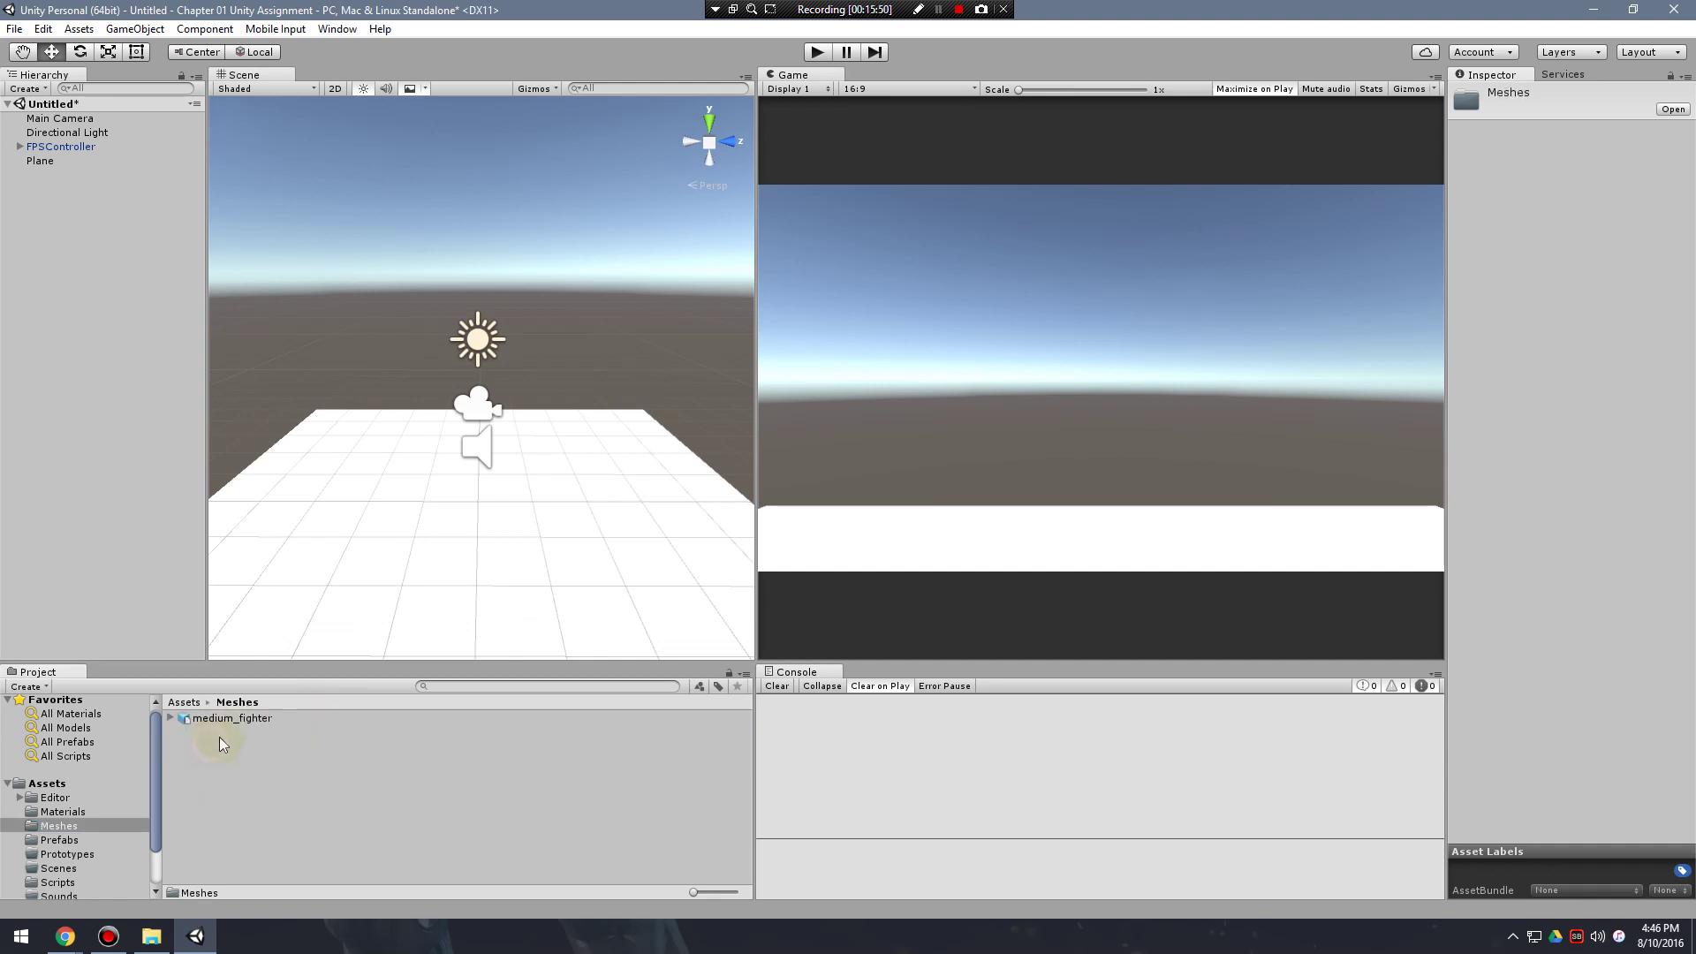
pyautogui.click(220, 717)
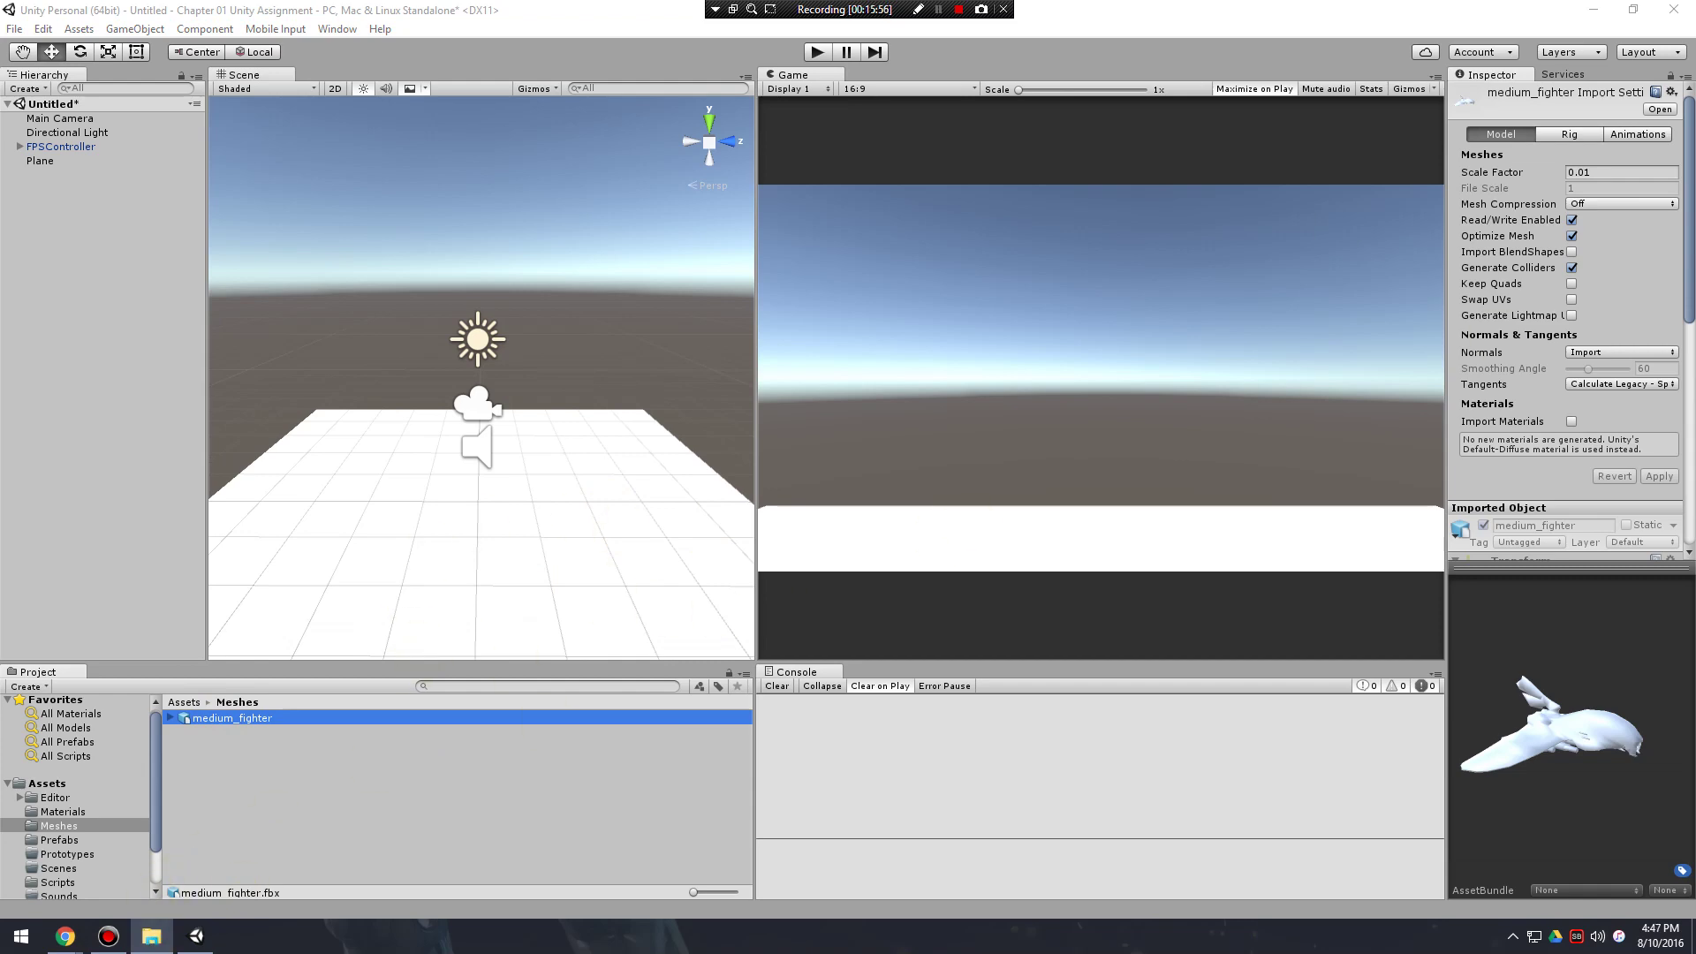
# Refocus Unity and reselect medium_fighter to show its import settings.
pyautogui.moveTo(1695, 380); pyautogui.dragTo(1695, 441)
pyautogui.click(1148, 9)
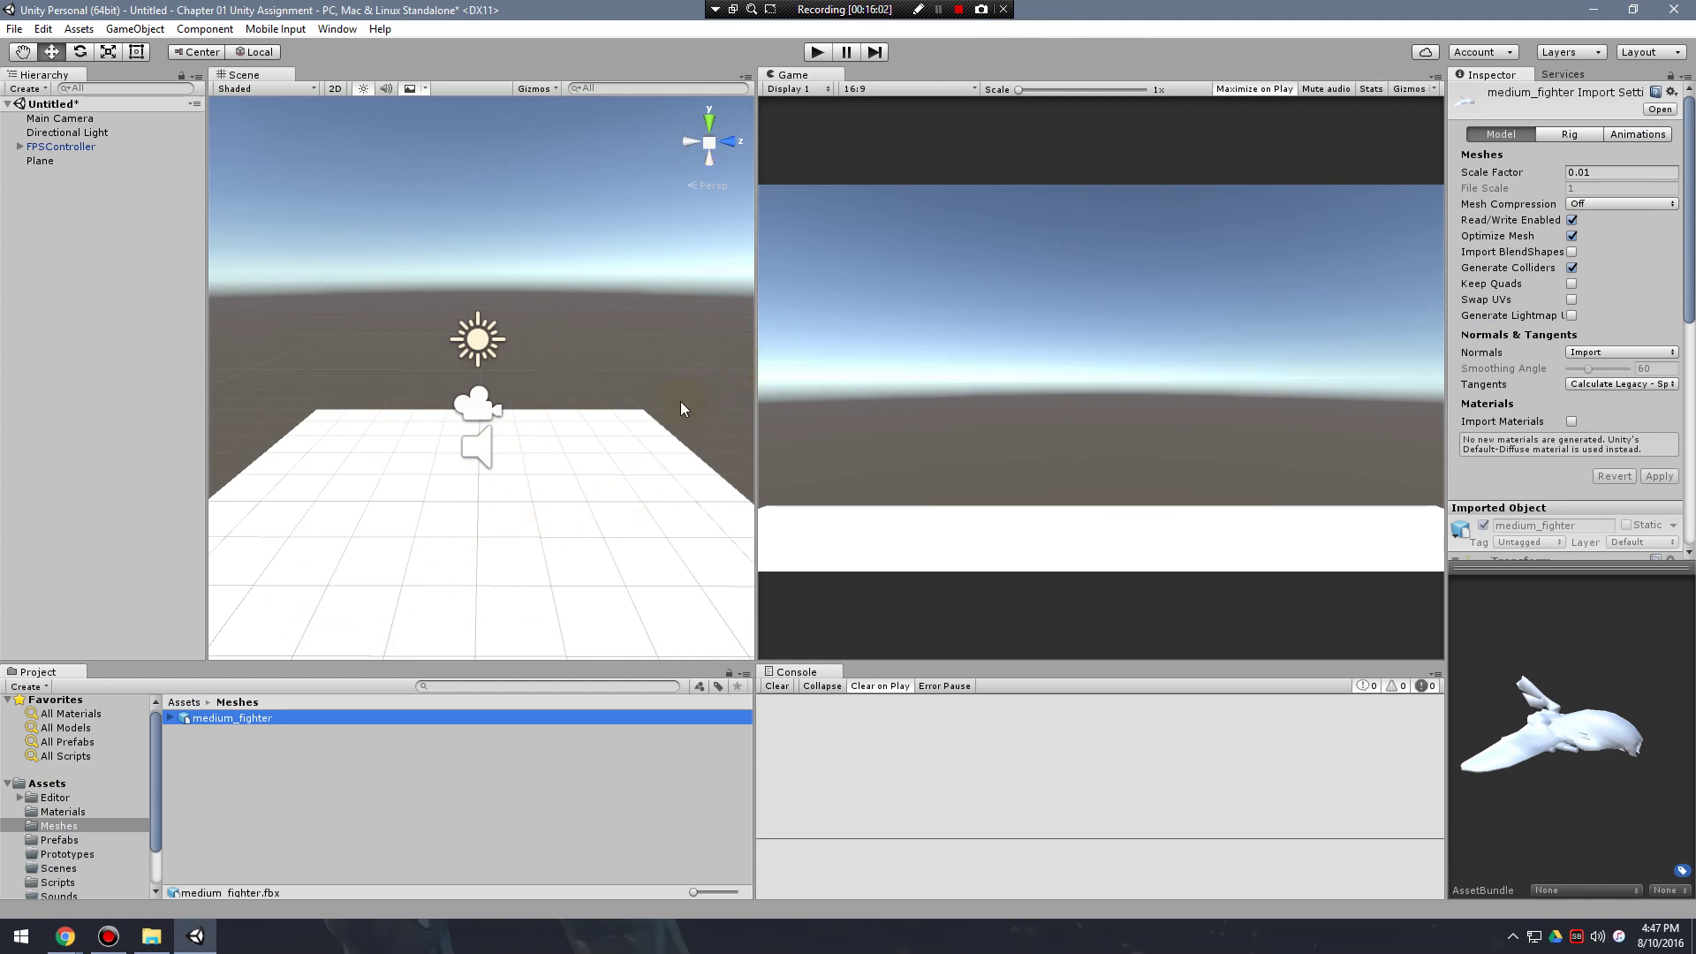
pyautogui.click(296, 782)
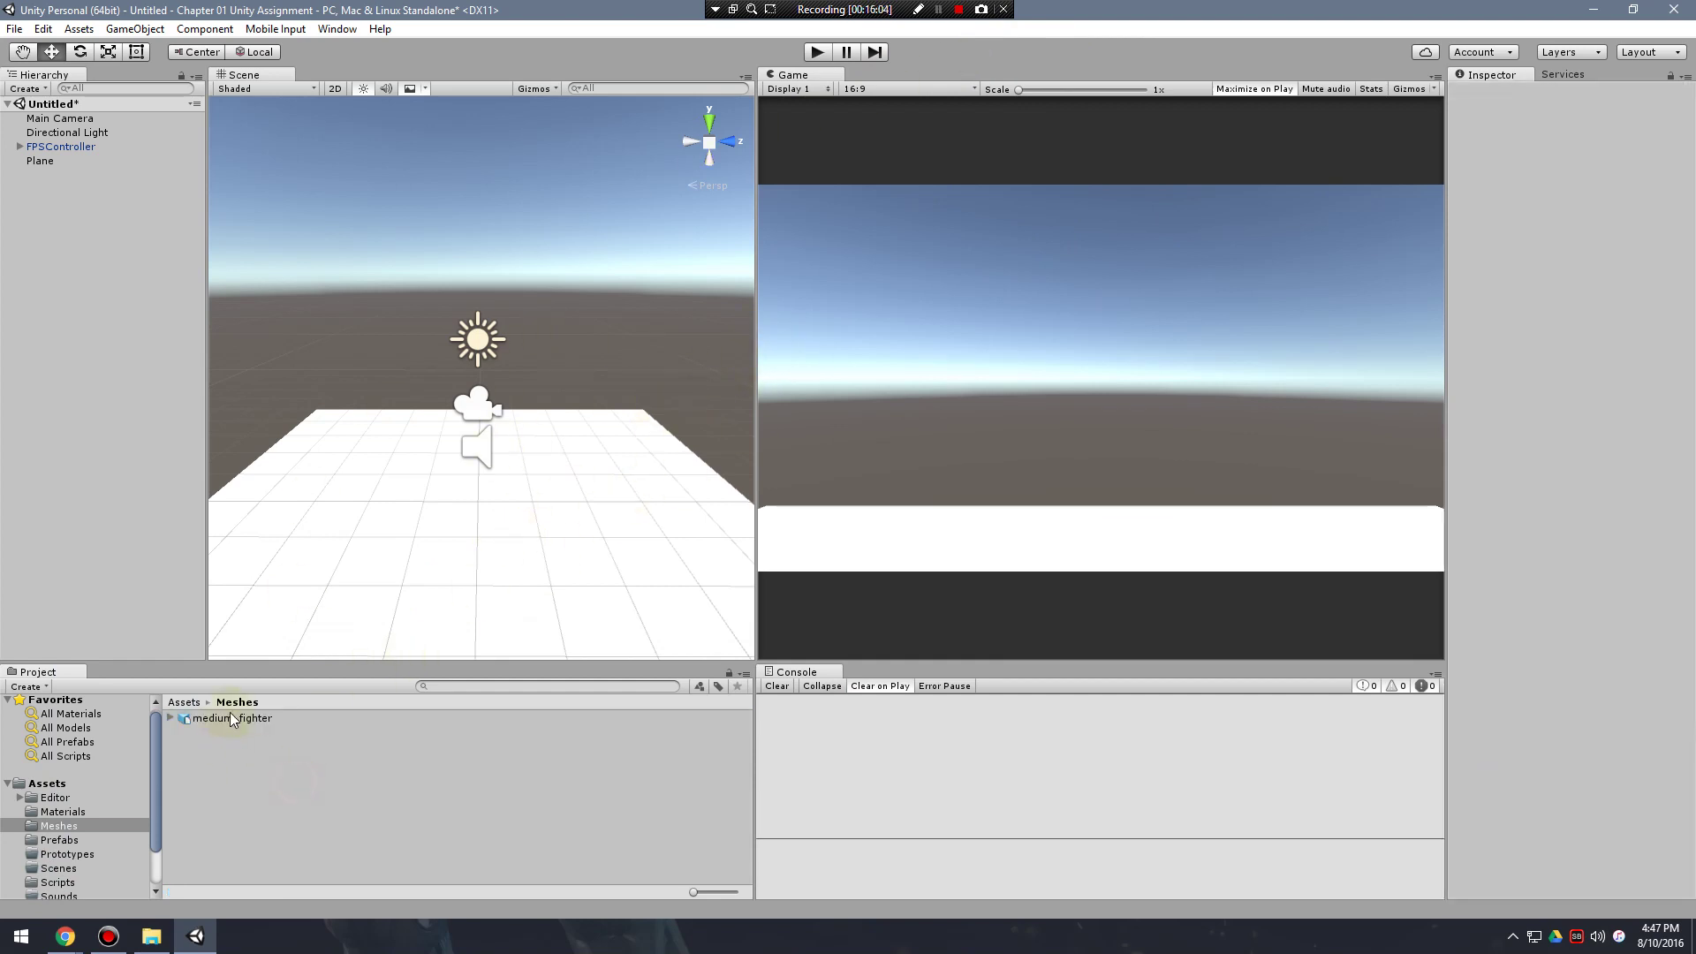
pyautogui.click(296, 719)
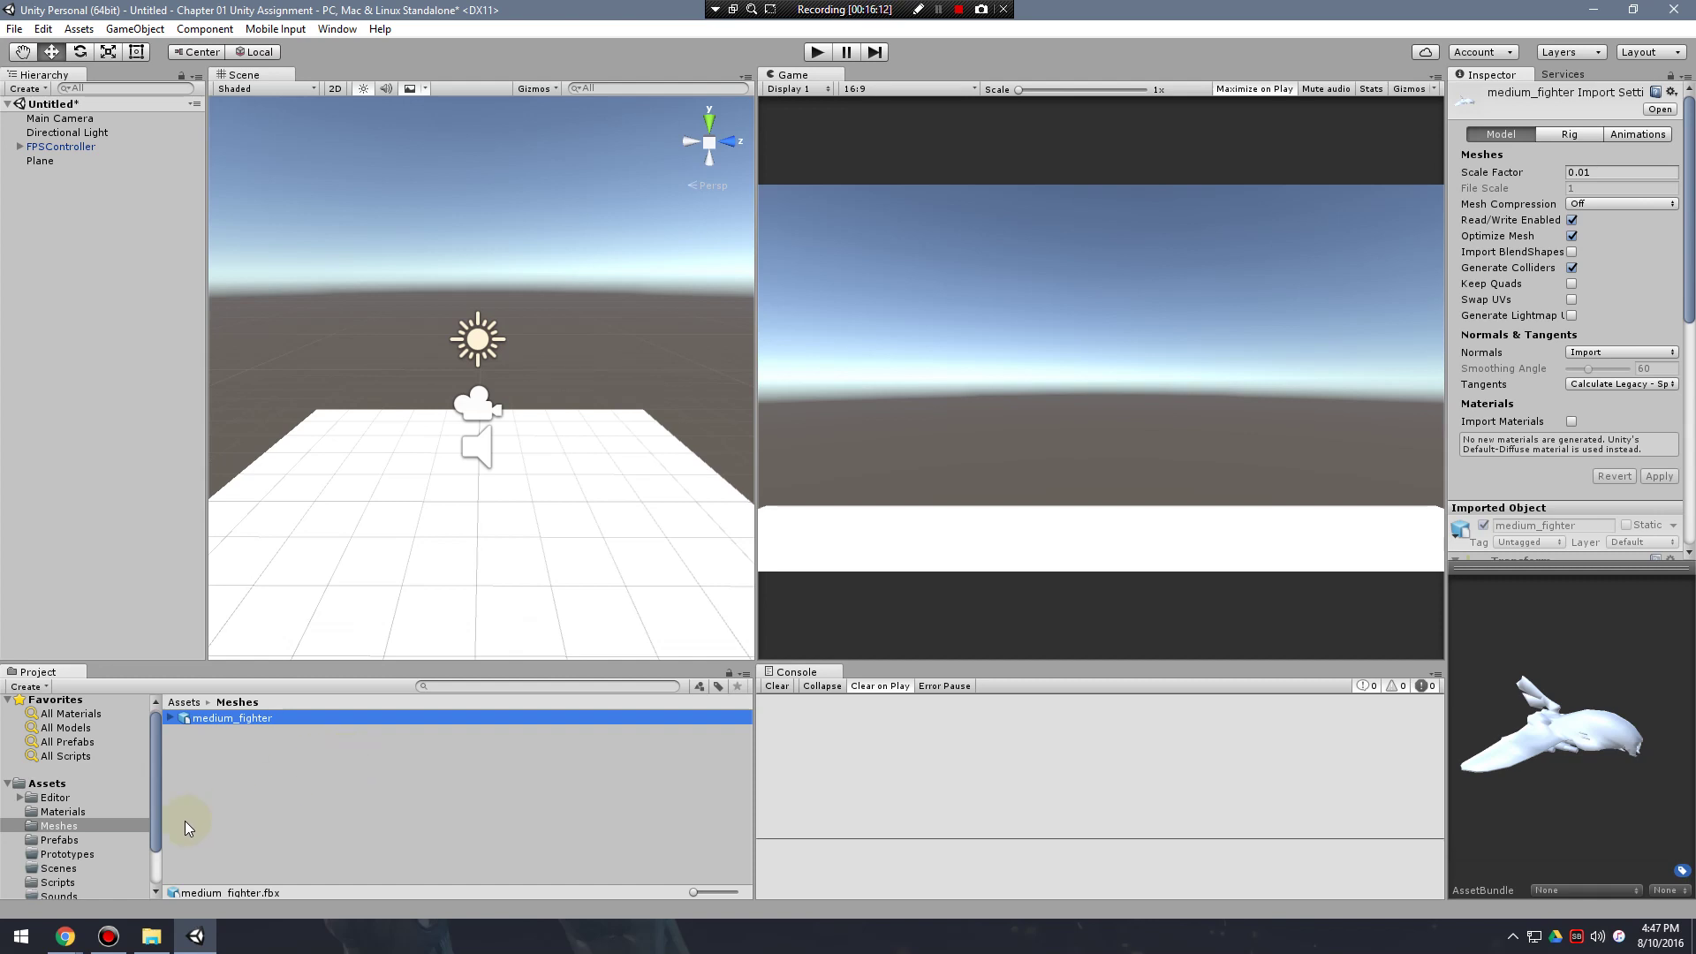
pyautogui.moveTo(150, 807); pyautogui.dragTo(148, 844)
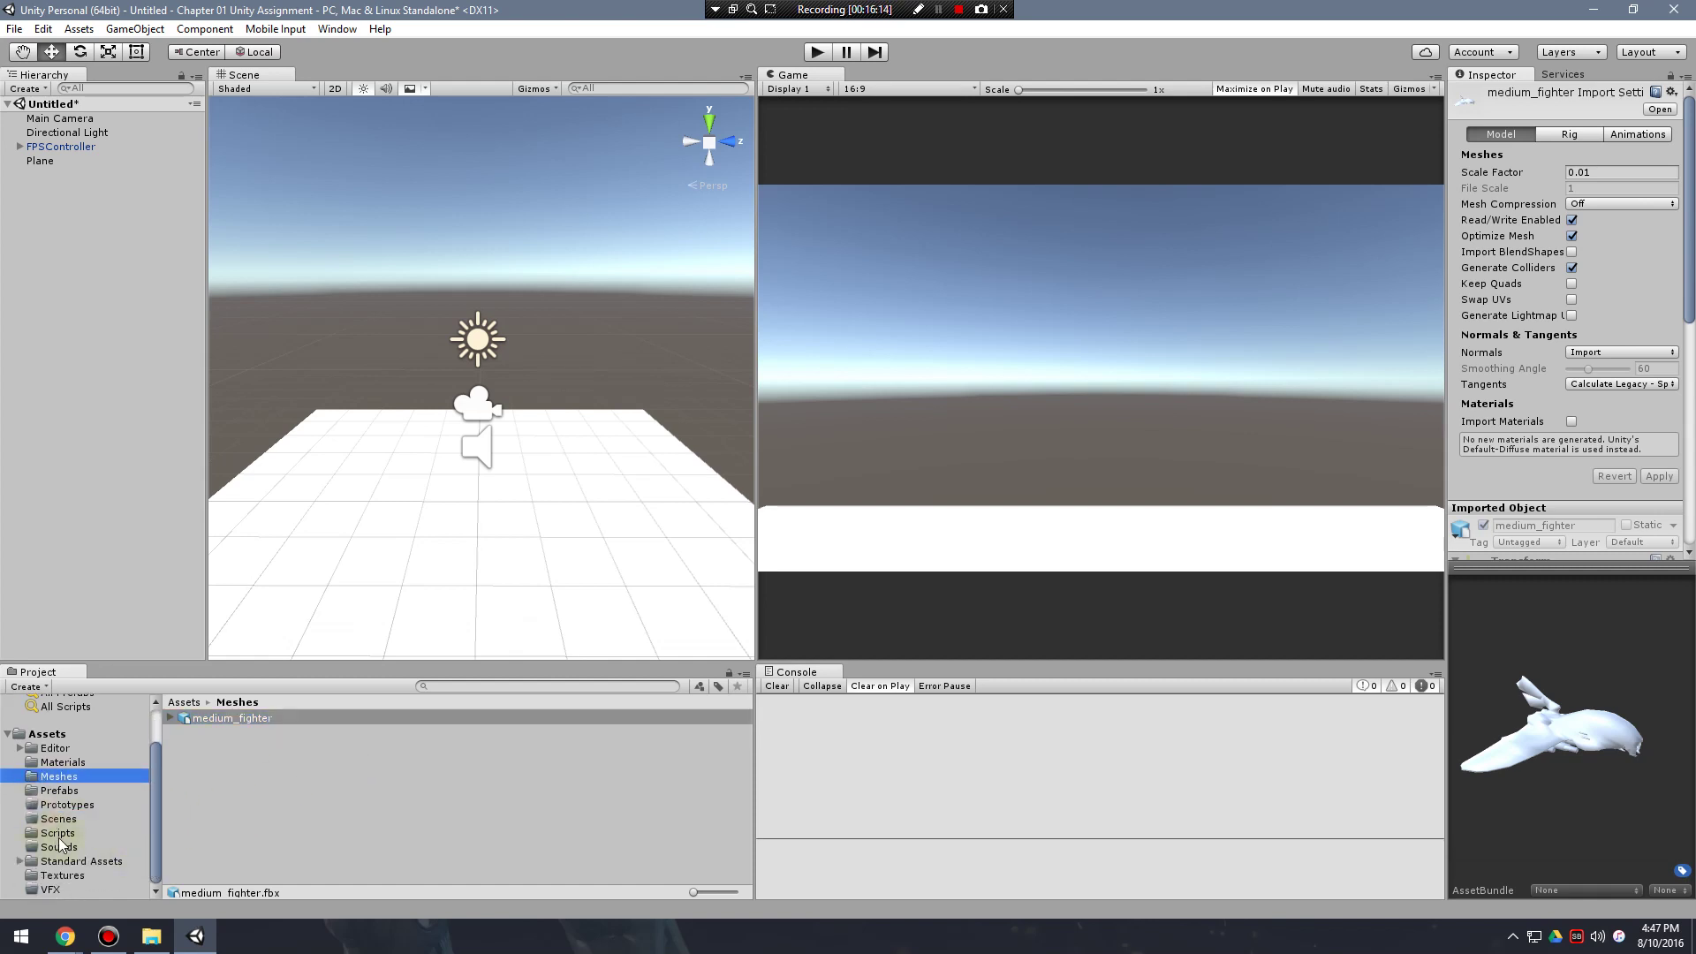
# Browse the Editor, Materials, Prefabs and Scripts folders, ending on the Bullet script.
pyautogui.click(53, 749)
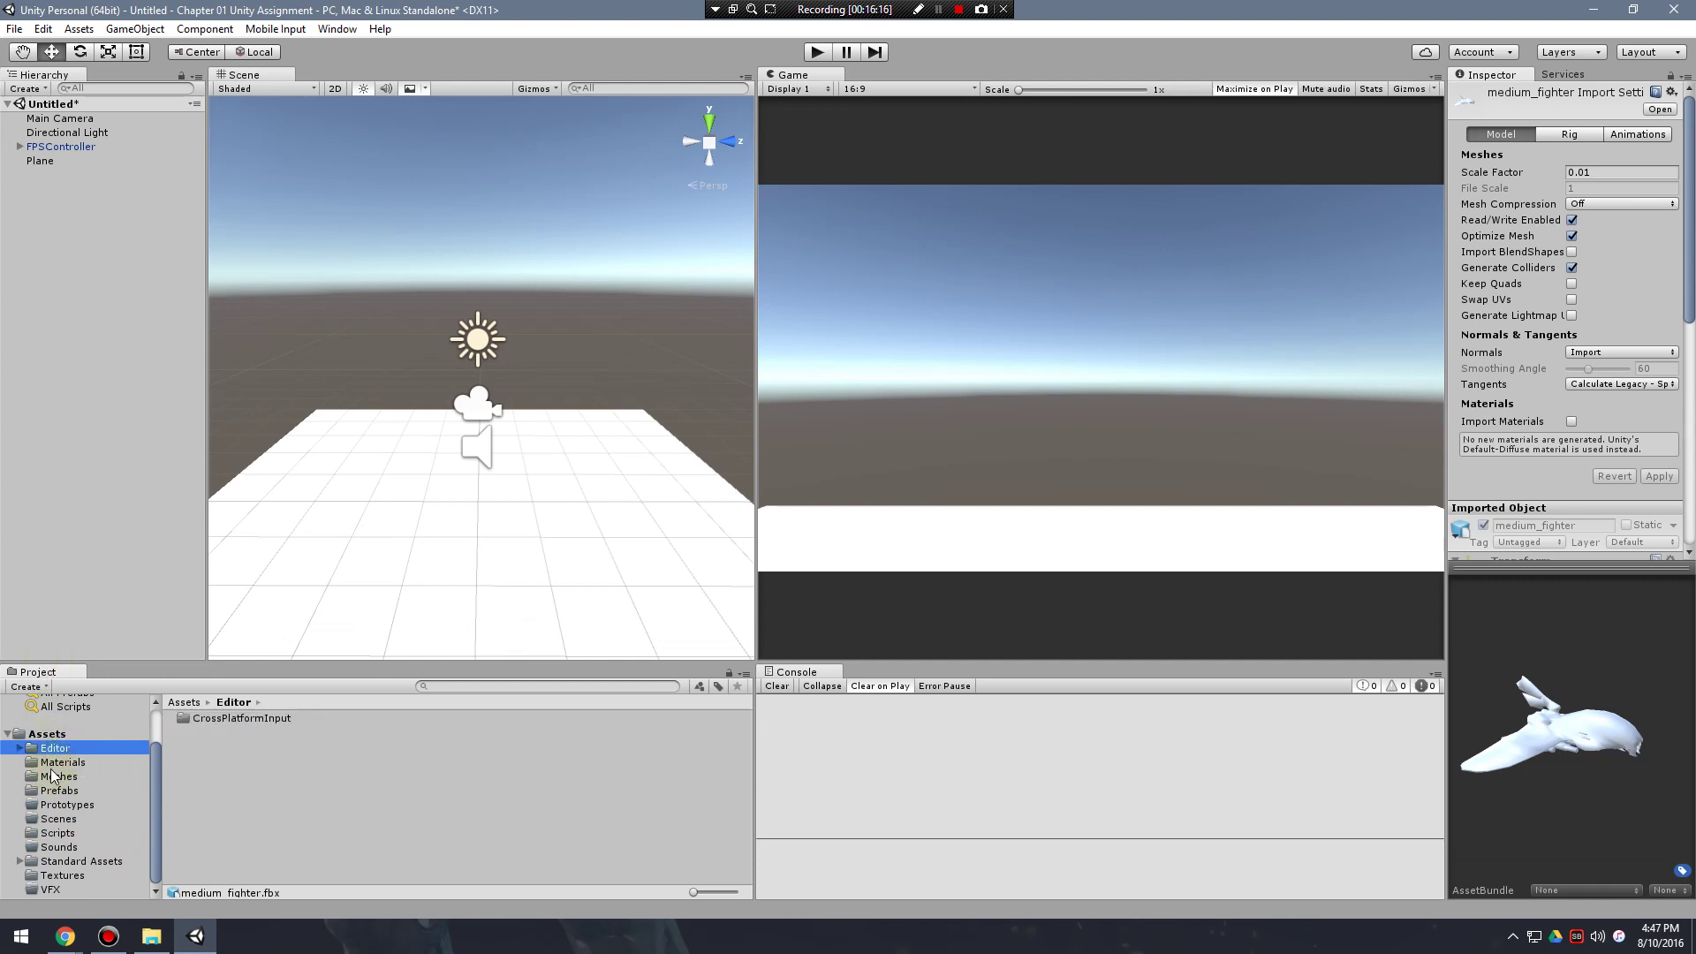
pyautogui.click(56, 760)
pyautogui.click(60, 789)
pyautogui.click(57, 833)
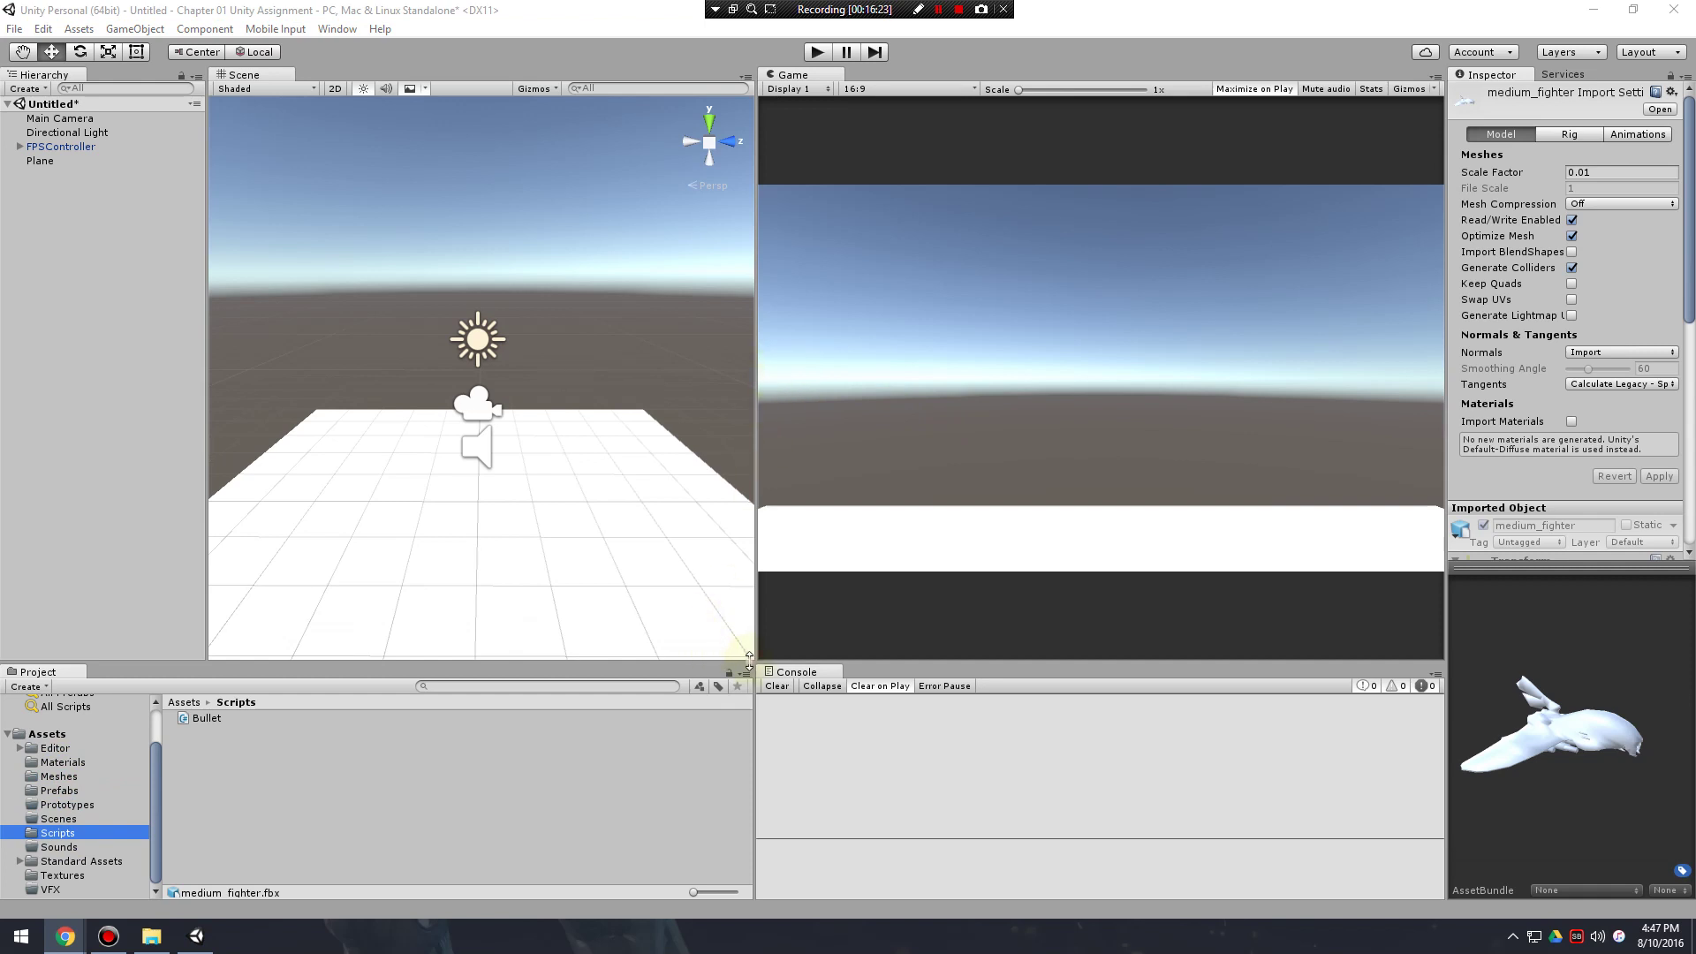
# Drag the splitters right to widen the Scene view and Project panel.
pyautogui.moveTo(749, 661); pyautogui.dragTo(731, 776)
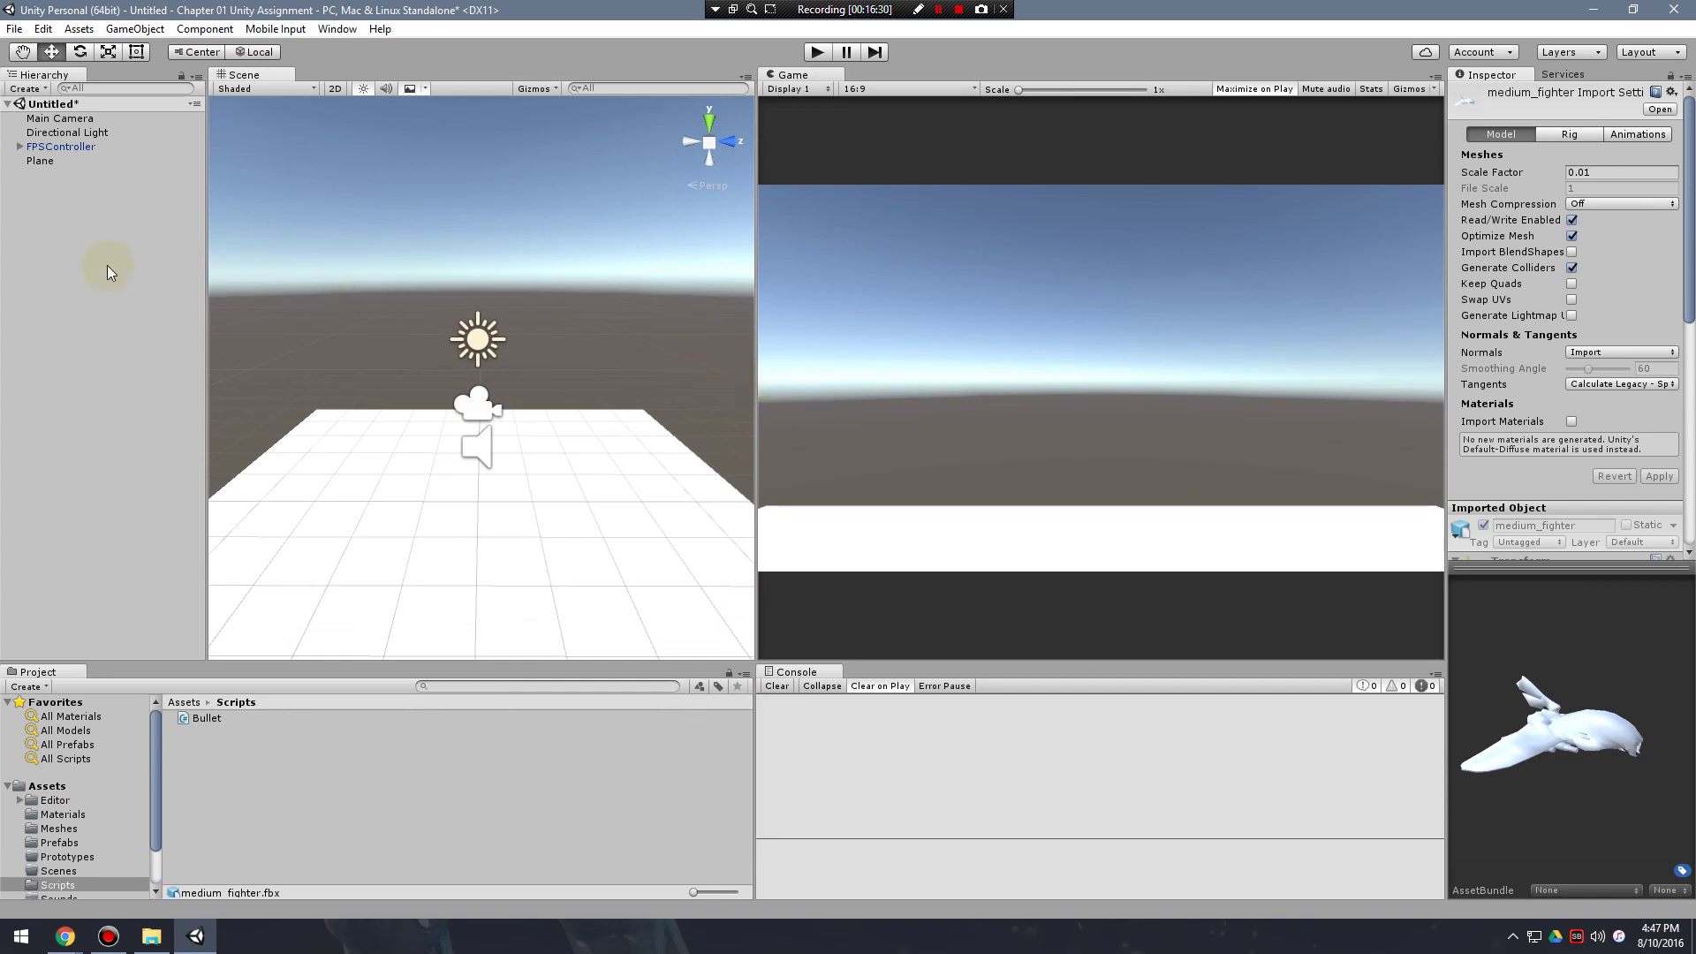
pyautogui.moveTo(753, 350); pyautogui.dragTo(820, 351)
pyautogui.moveTo(757, 730); pyautogui.dragTo(821, 747)
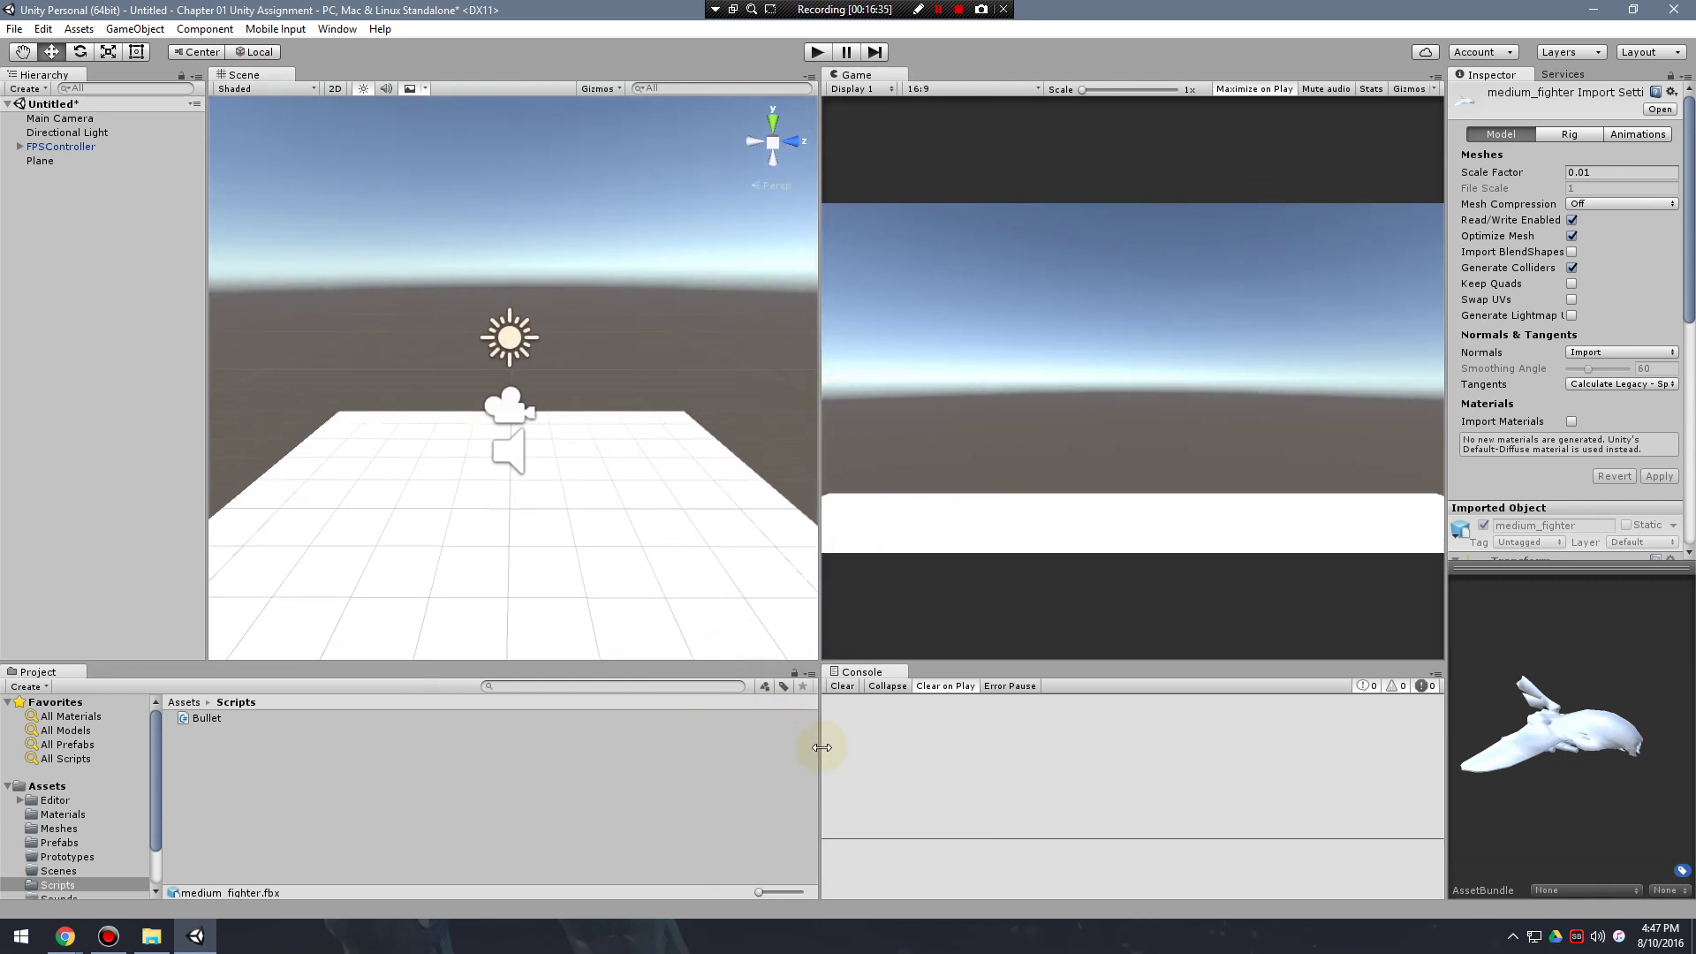
# Save the scene as 'Example Scene' in Assets/Scenes and show the Scenes folder.
pyautogui.click(14, 28)
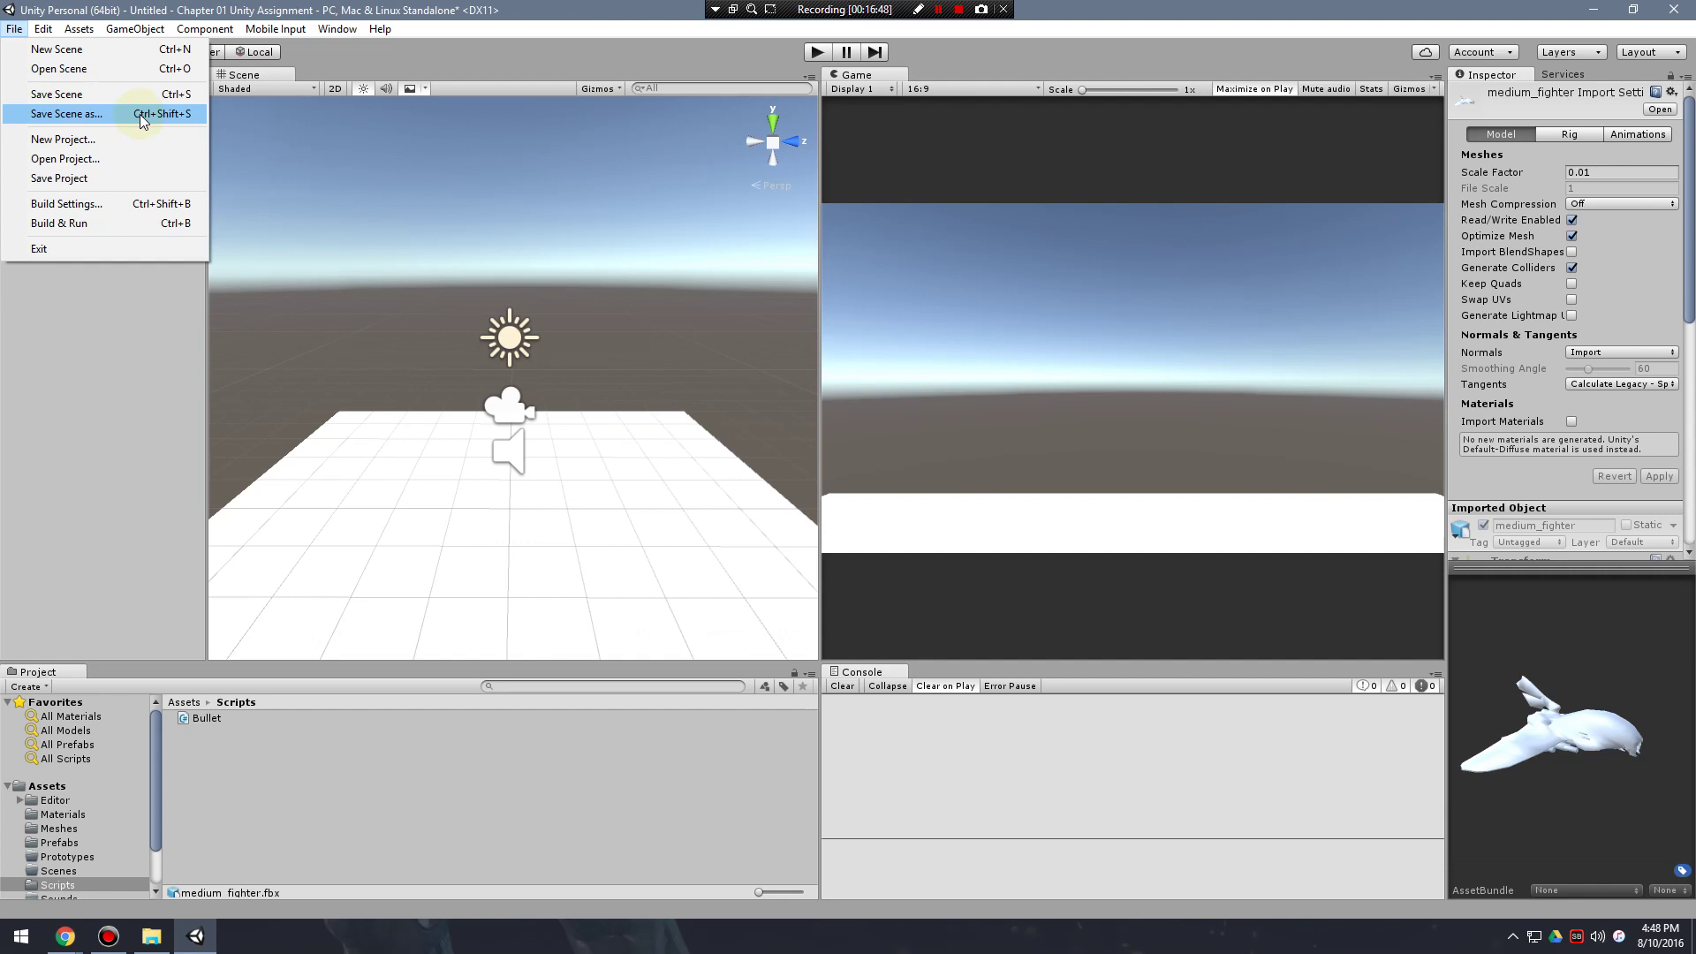
pyautogui.click(143, 115)
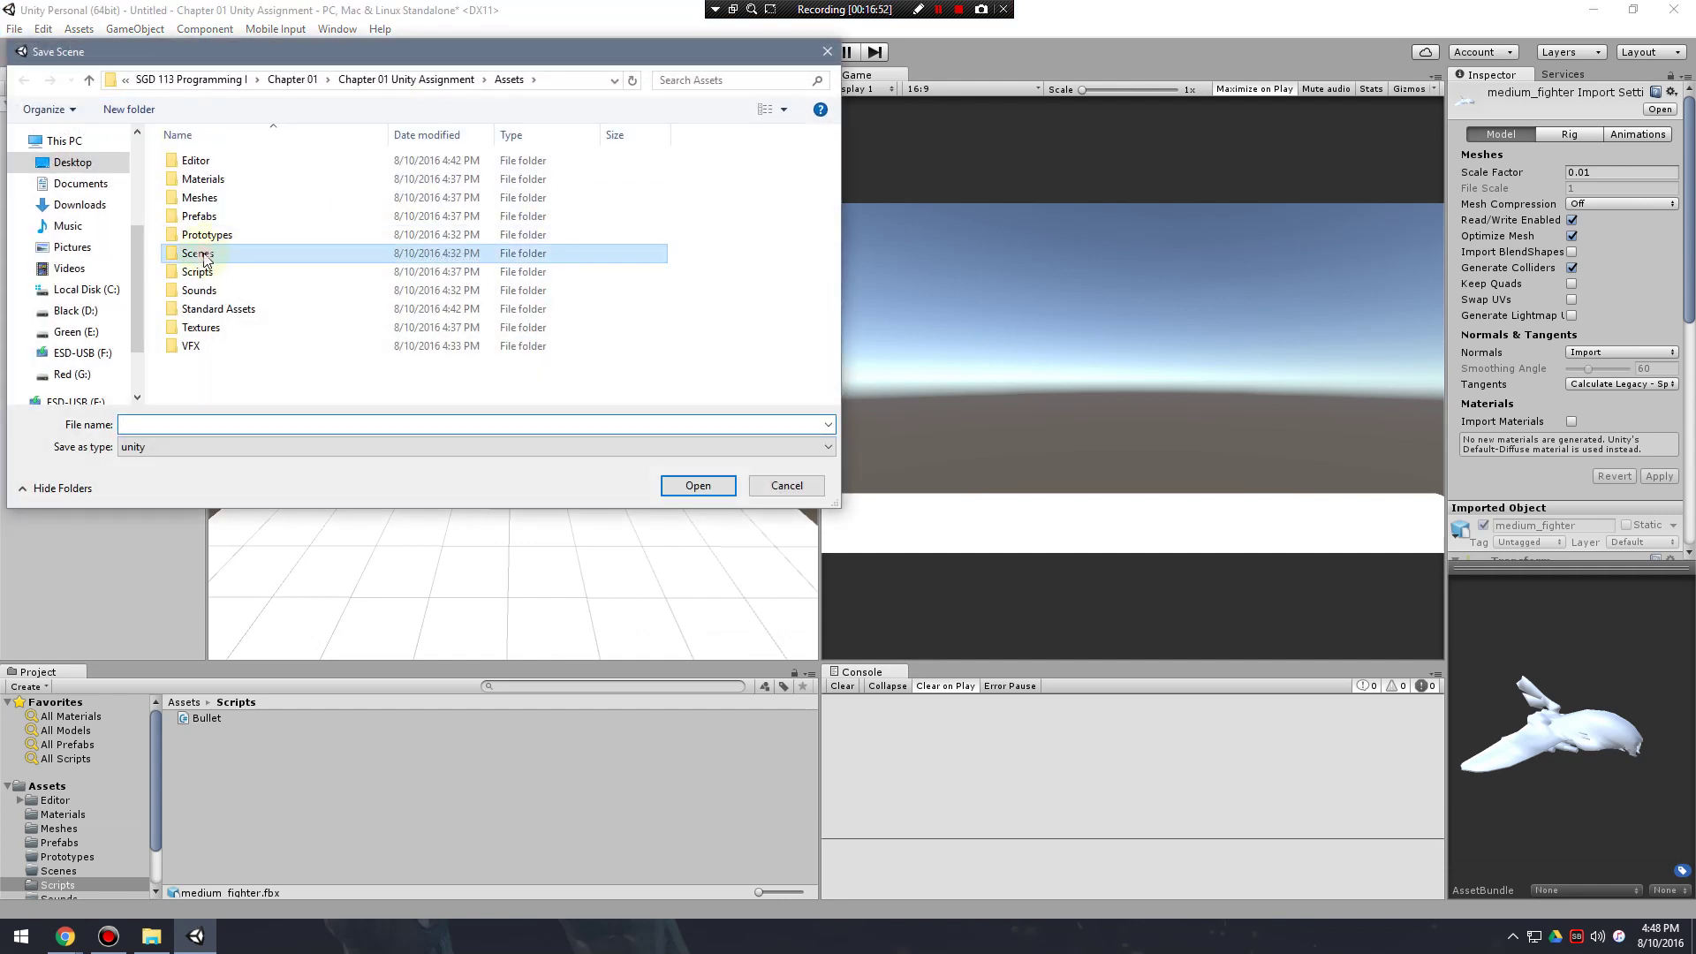
pyautogui.doubleClick(206, 256)
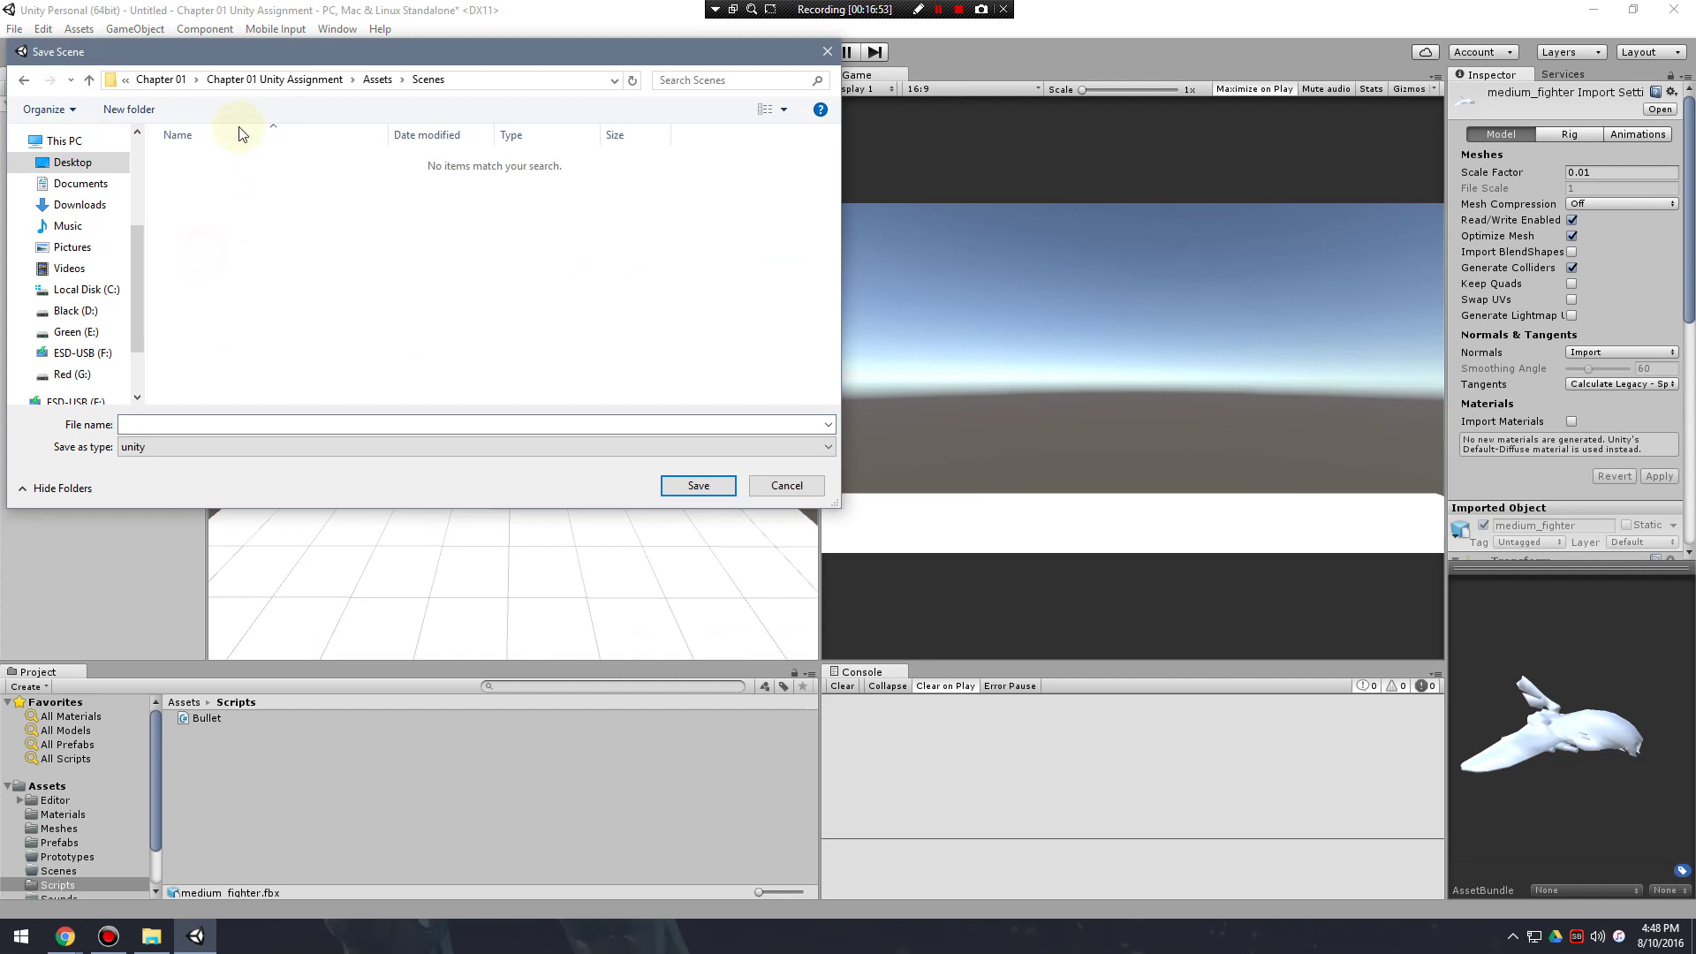
pyautogui.click(238, 422)
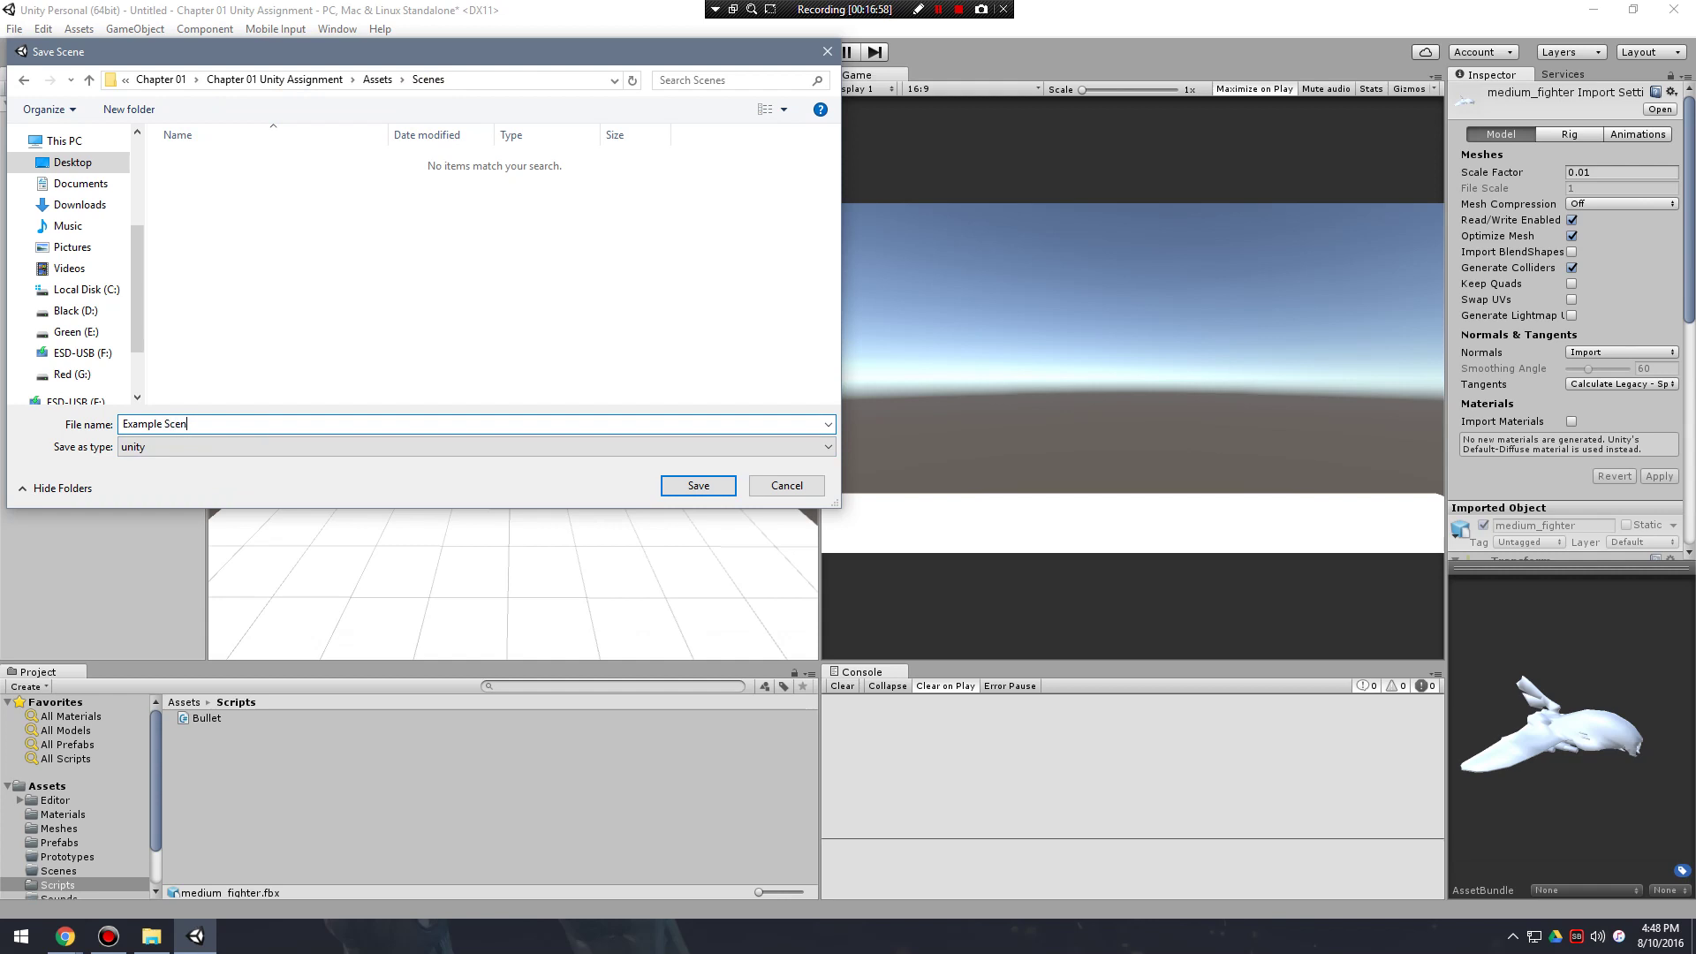
pyautogui.click(698, 486)
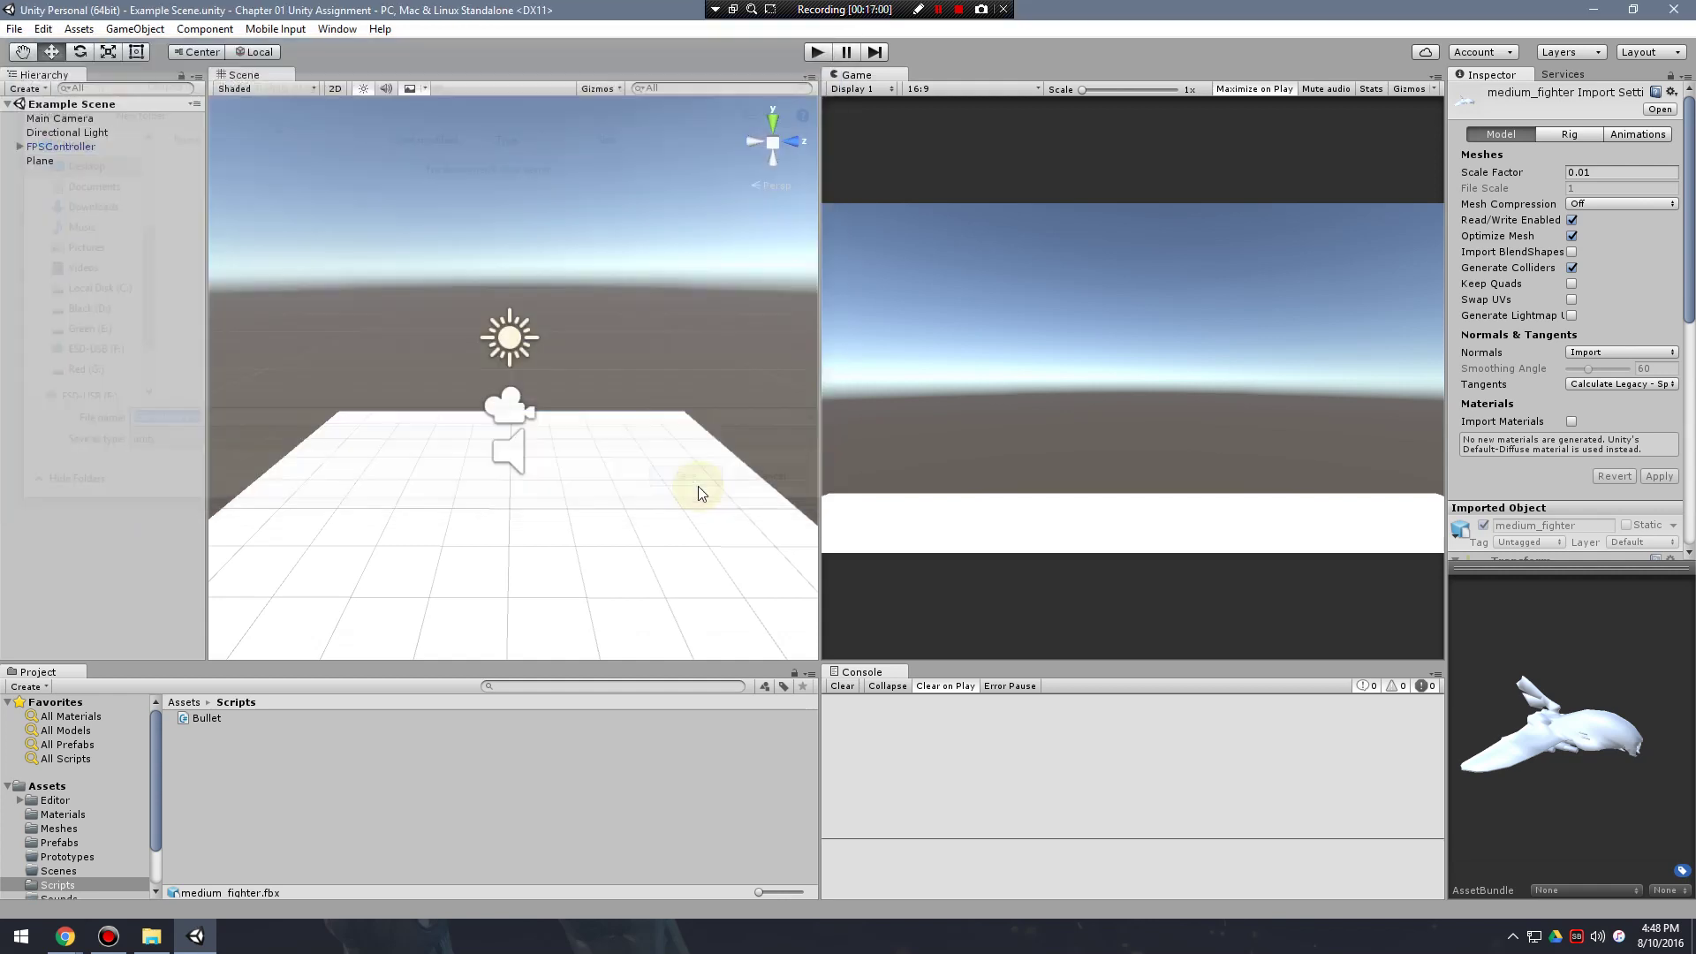
pyautogui.click(73, 873)
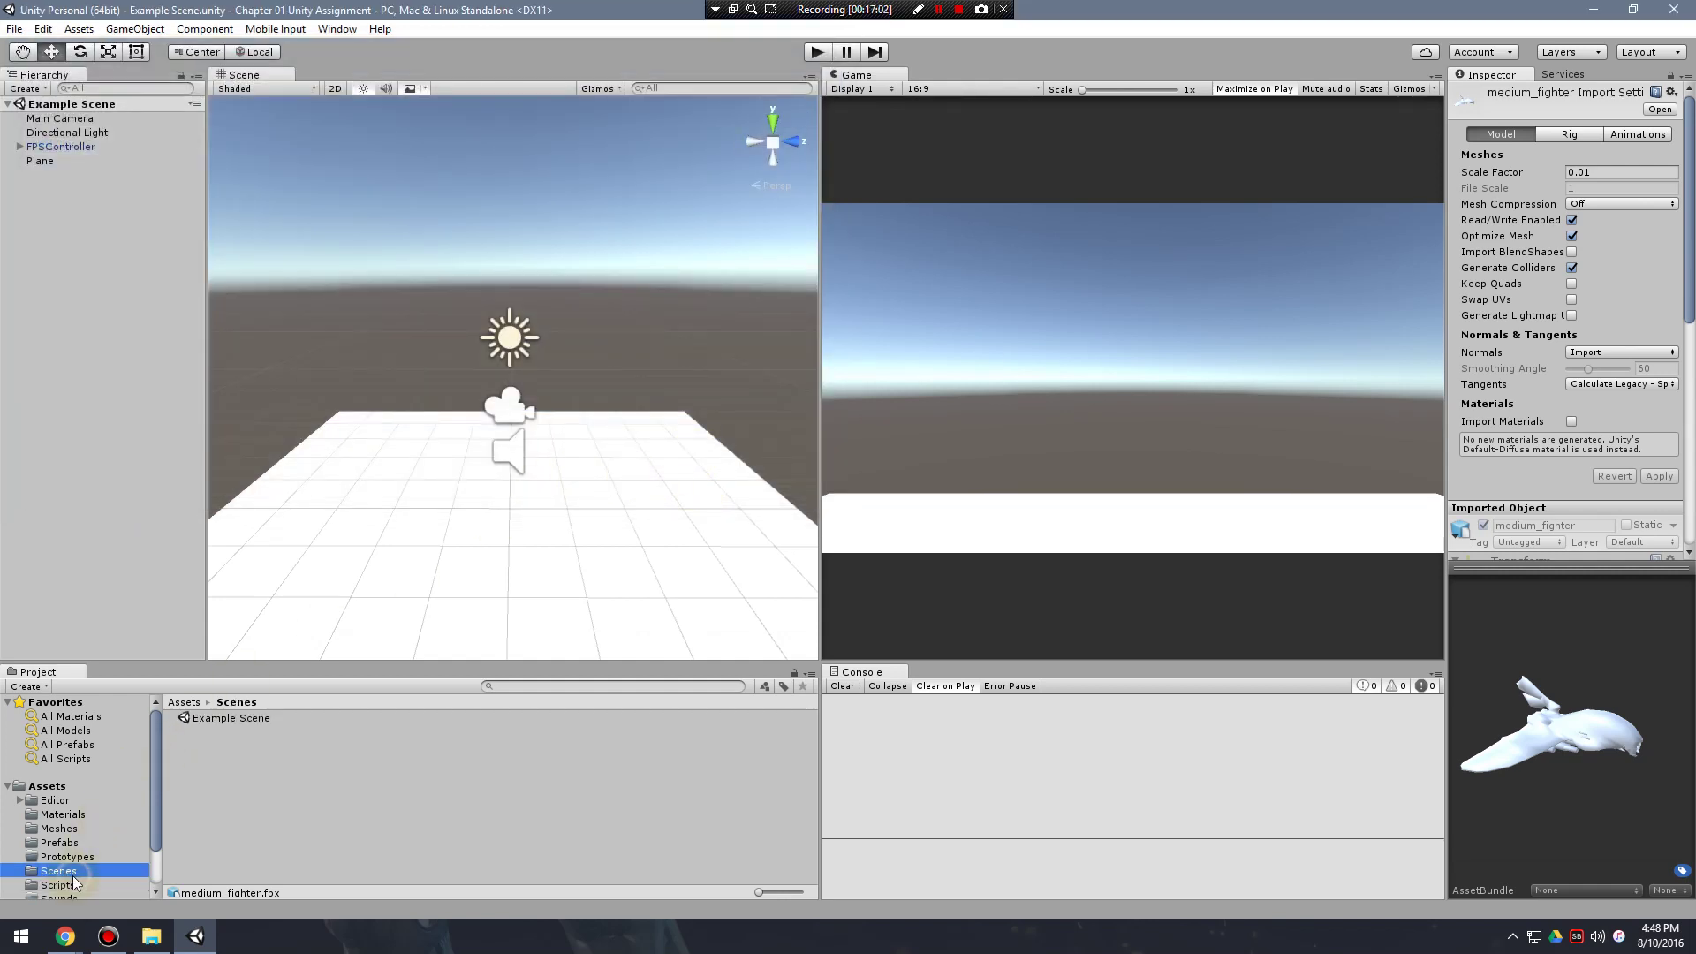
# Magnify the screen to 200%, then return to normal and dismiss the magnifier.
pyautogui.scroll(-2, 74, 875)
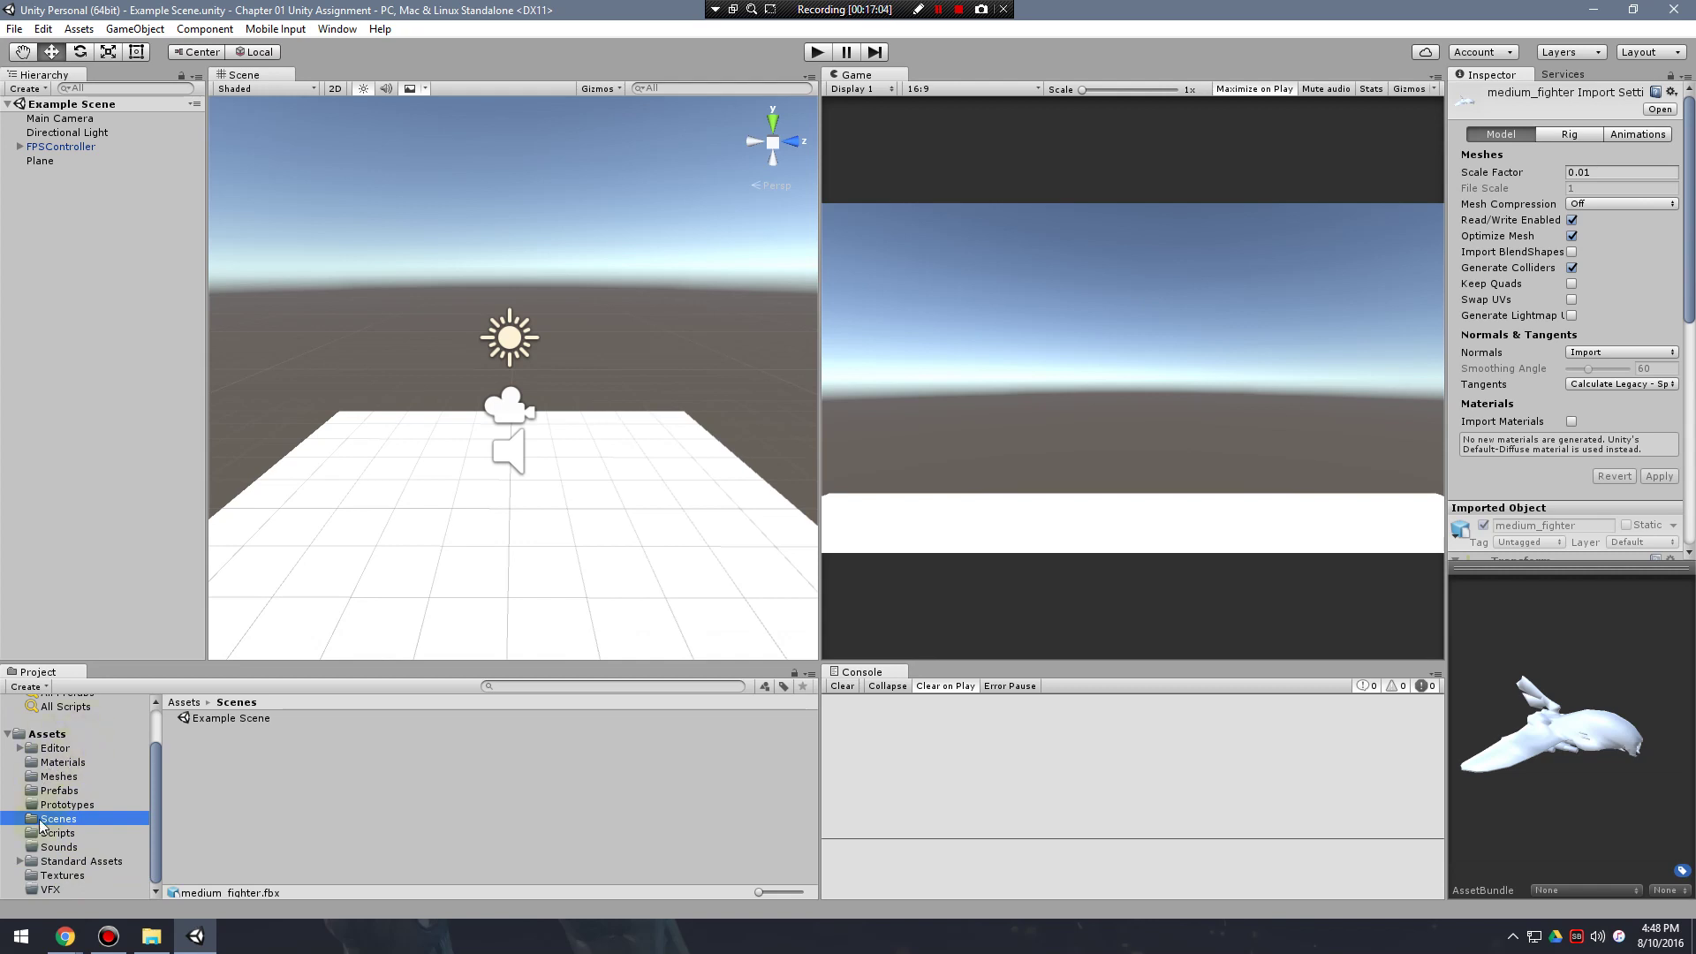
pyautogui.press('super+plus')
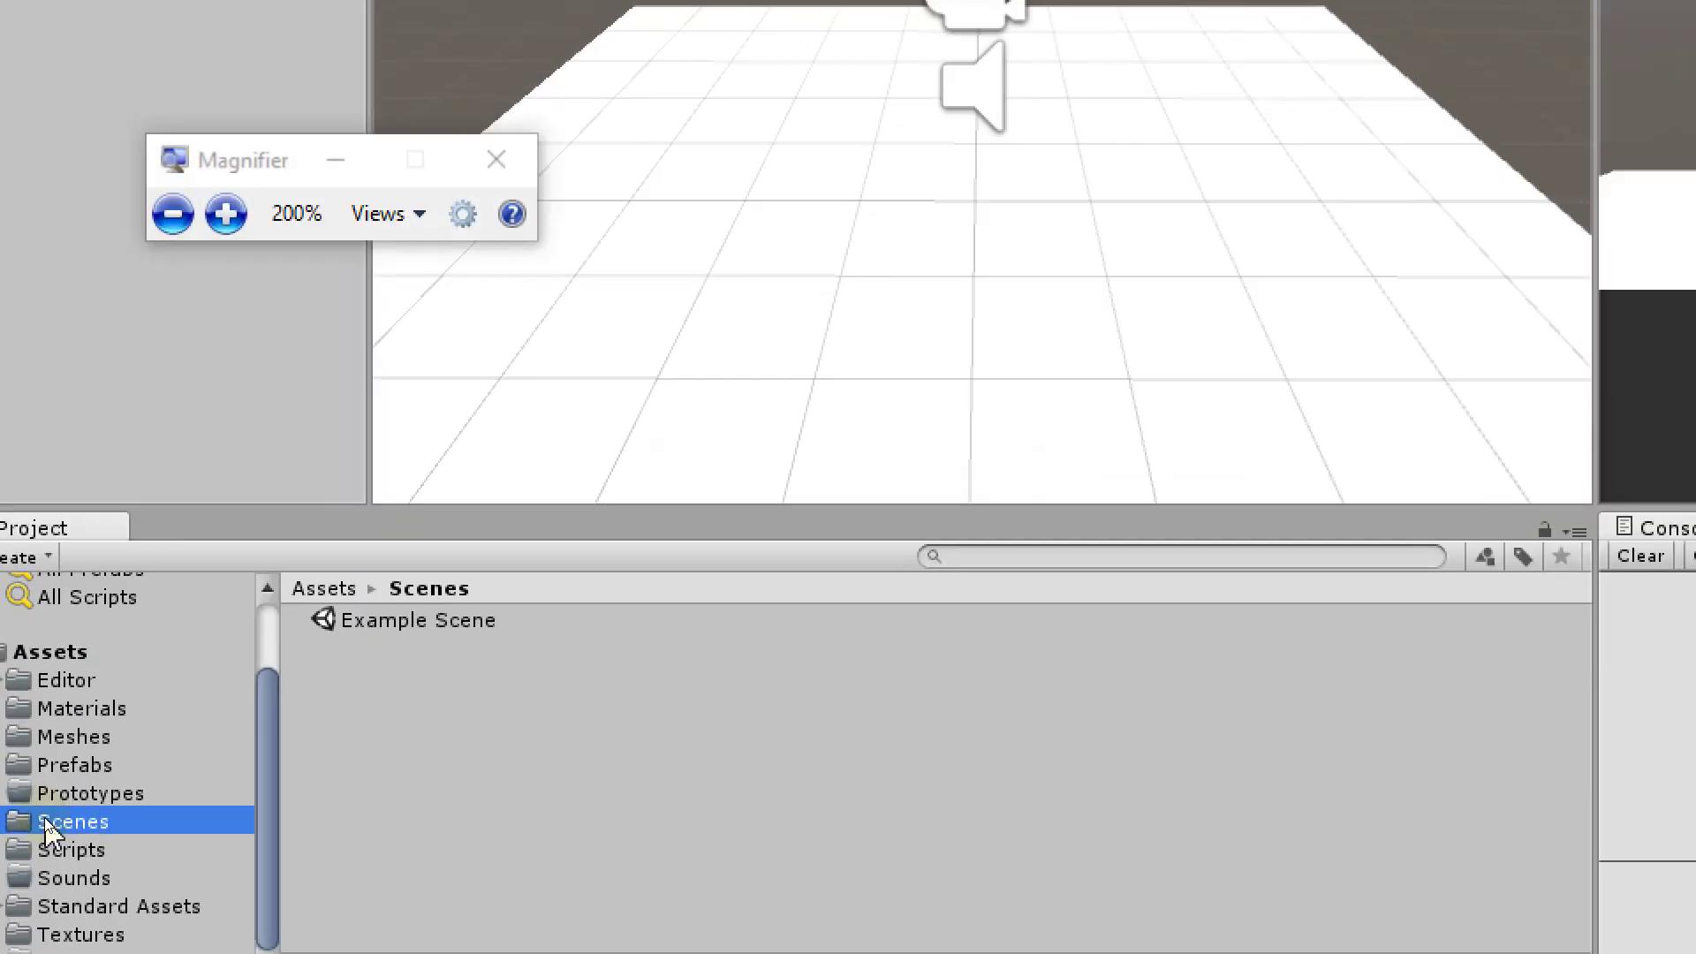
pyautogui.press('super+minus')
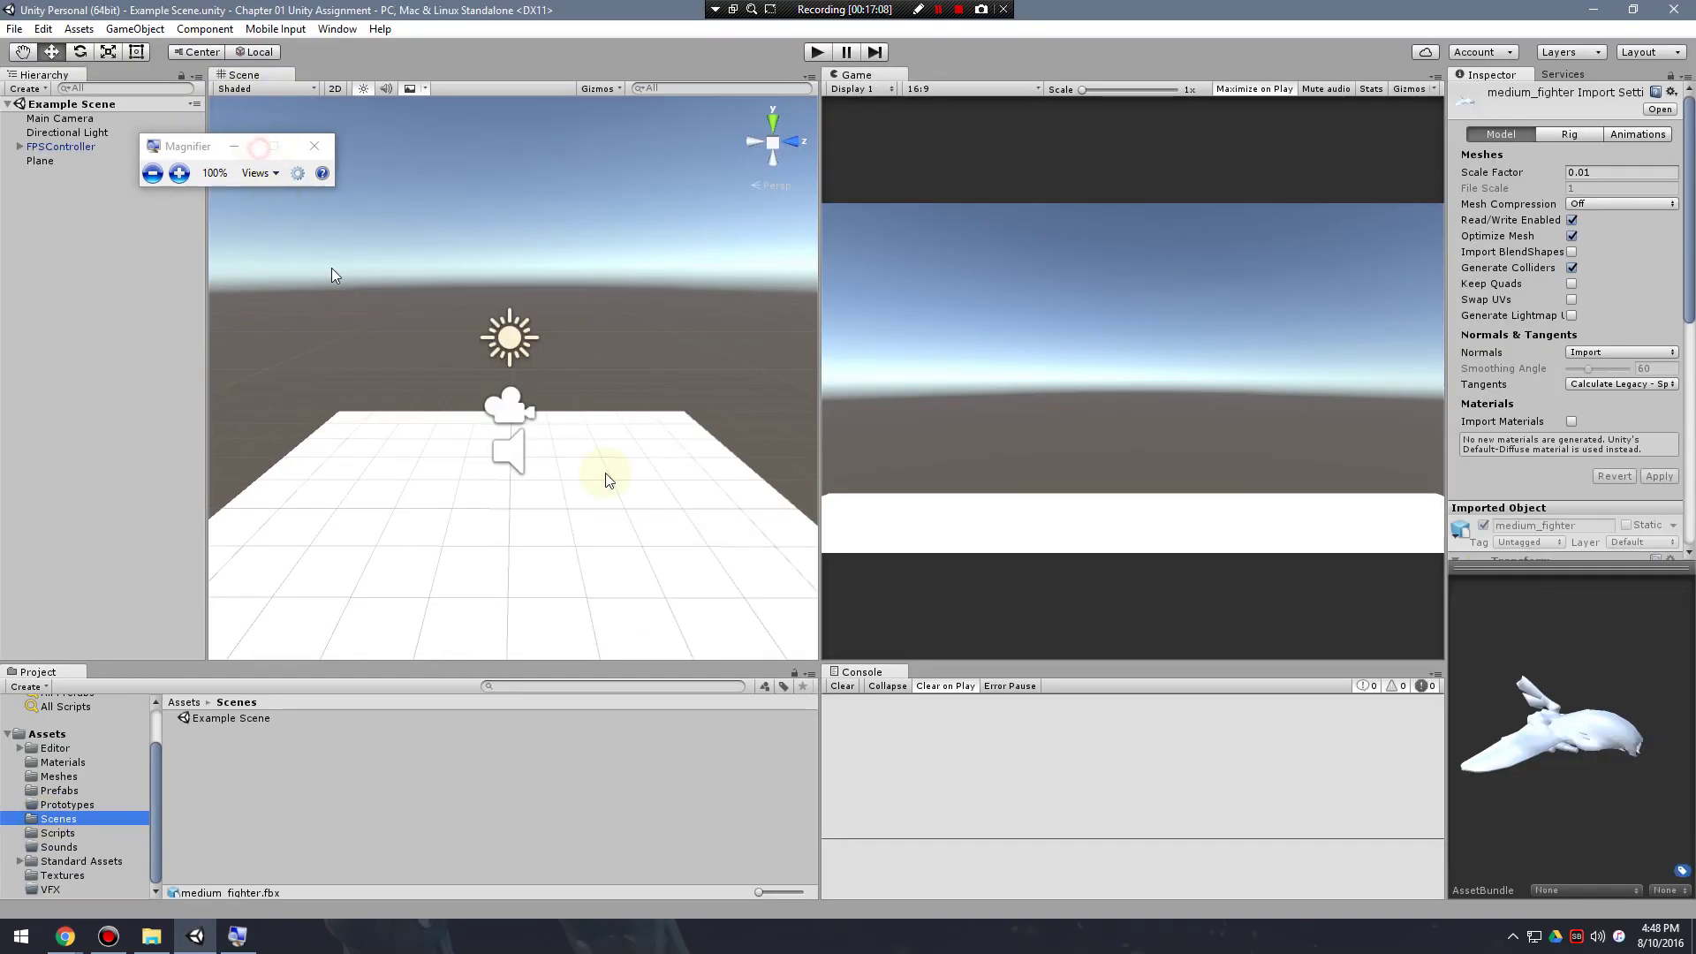
pyautogui.click(230, 148)
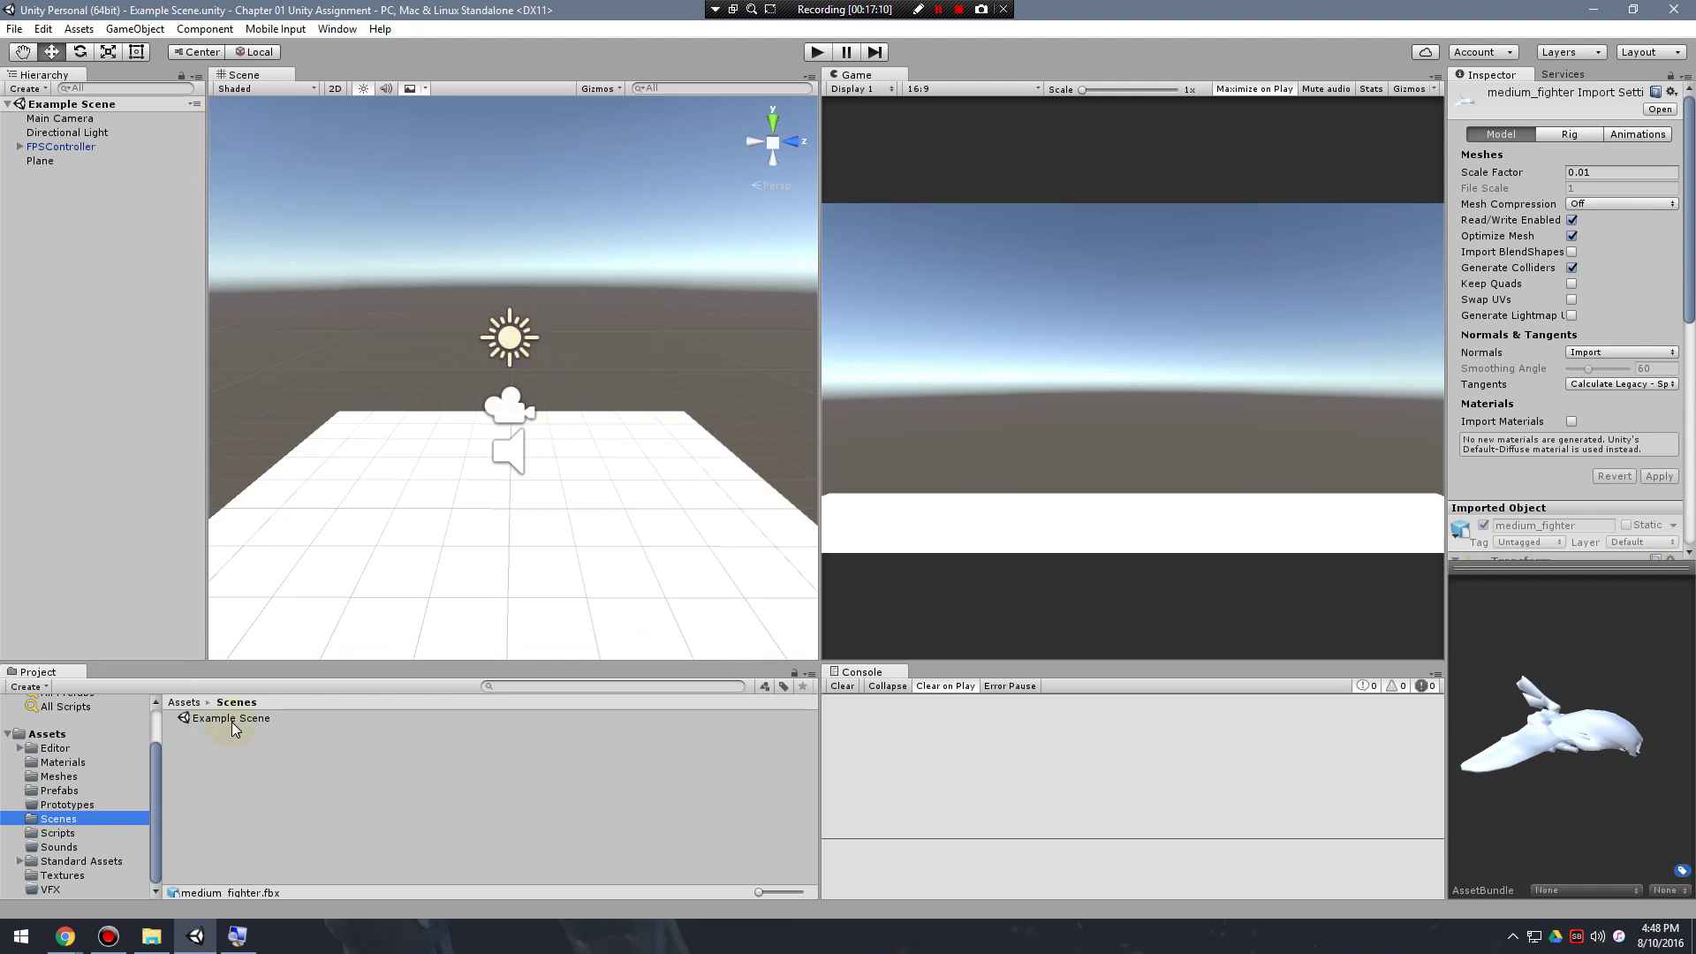
# Select Example Scene, glance into Prototypes, and return to the Scenes folder.
pyautogui.click(231, 719)
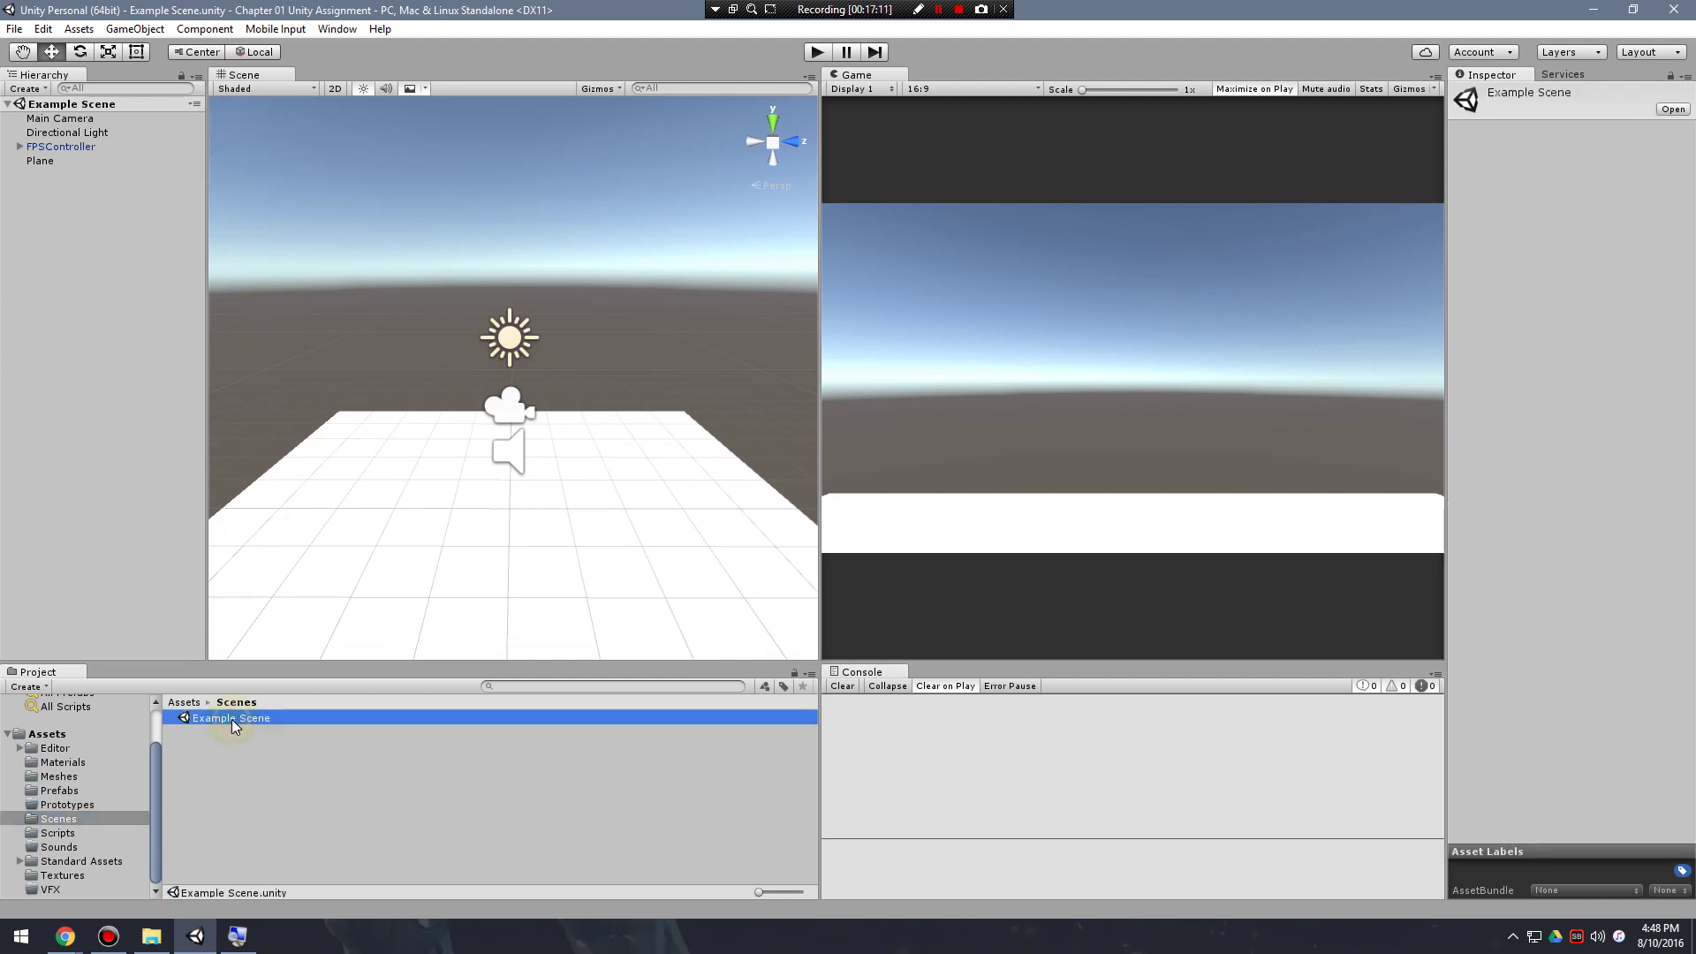
pyautogui.click(281, 802)
pyautogui.click(62, 820)
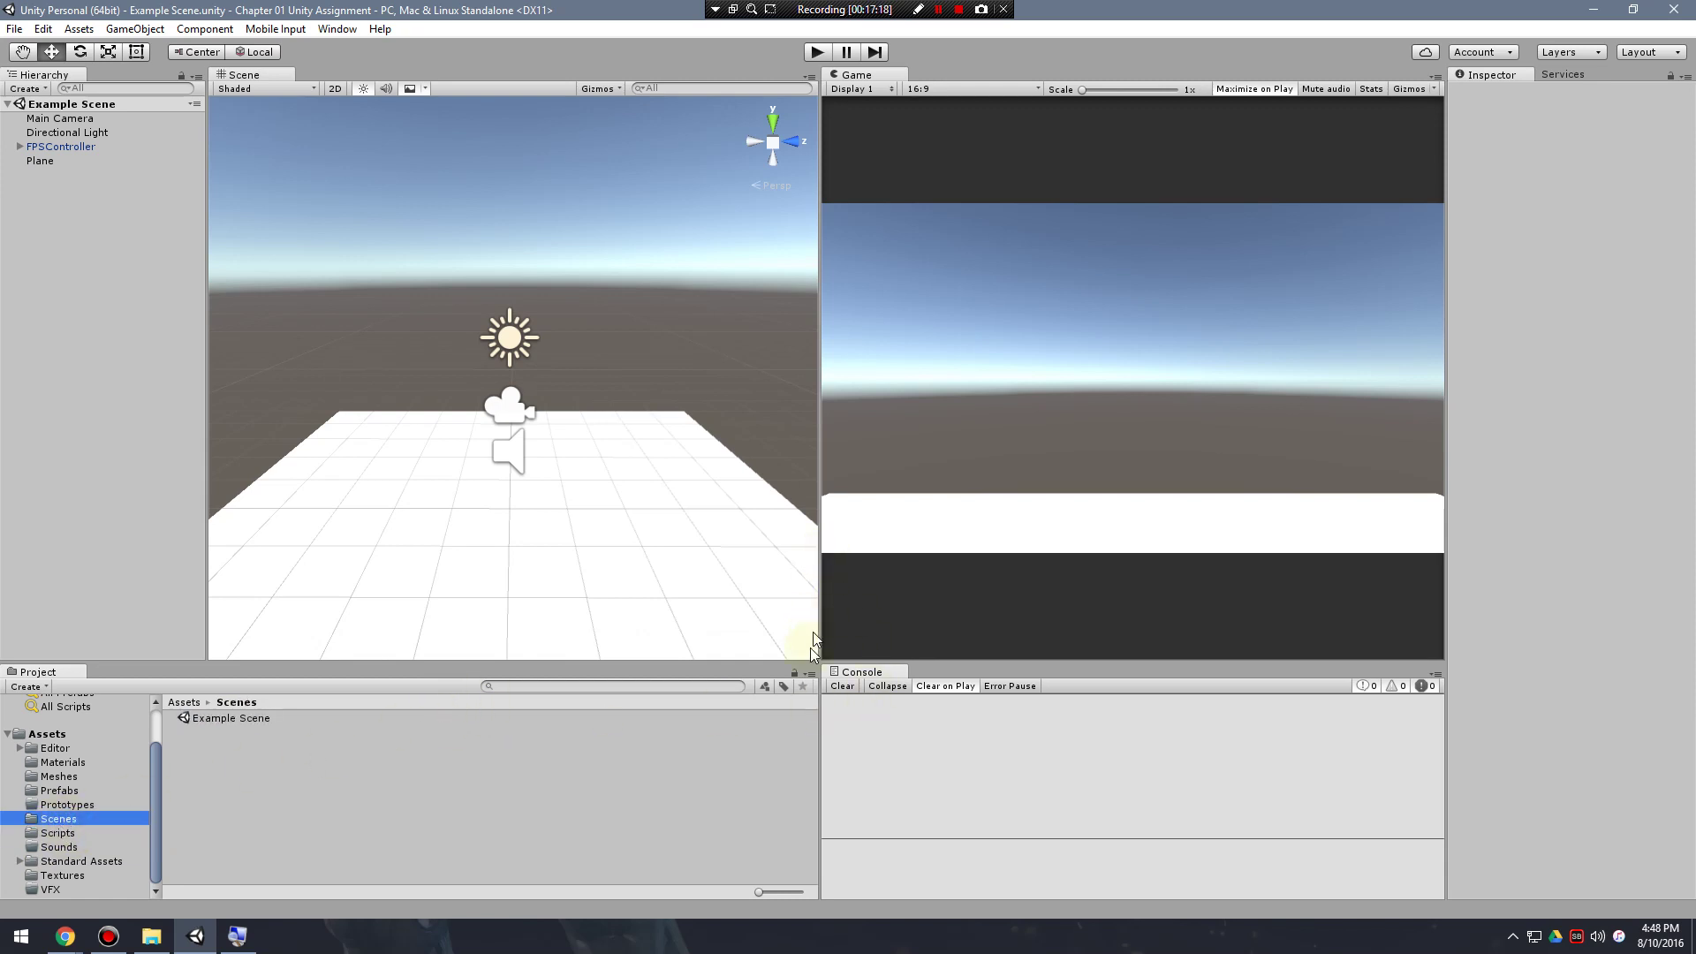
pyautogui.click(806, 733)
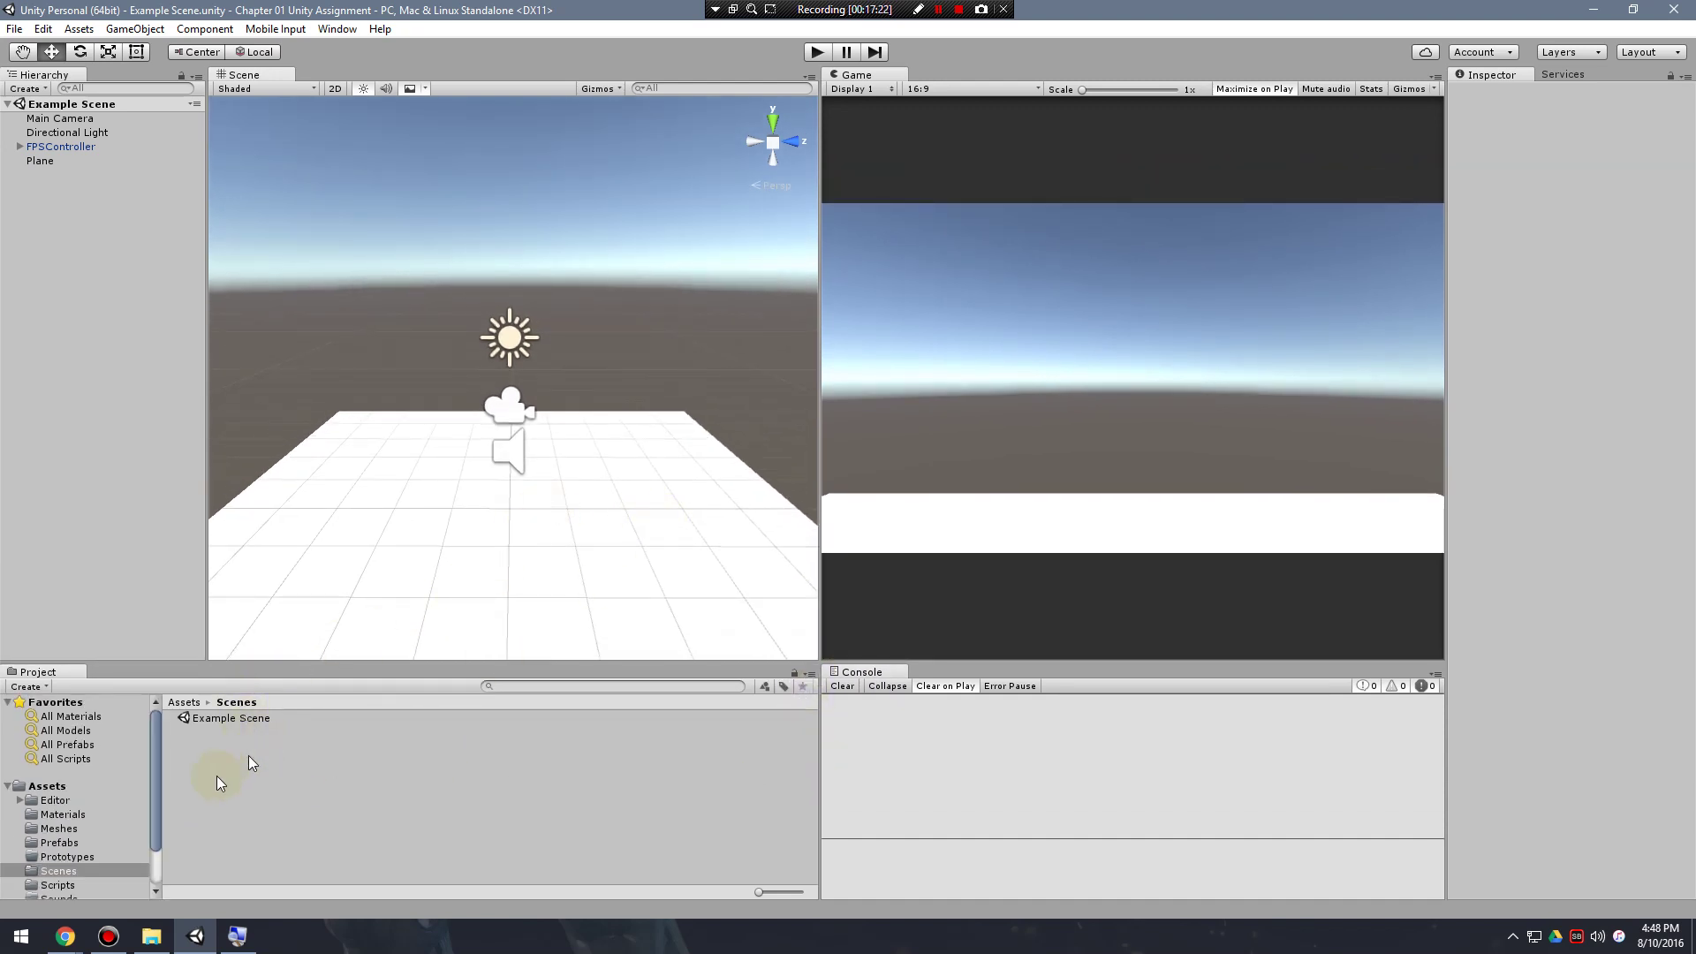
pyautogui.click(69, 857)
pyautogui.click(58, 871)
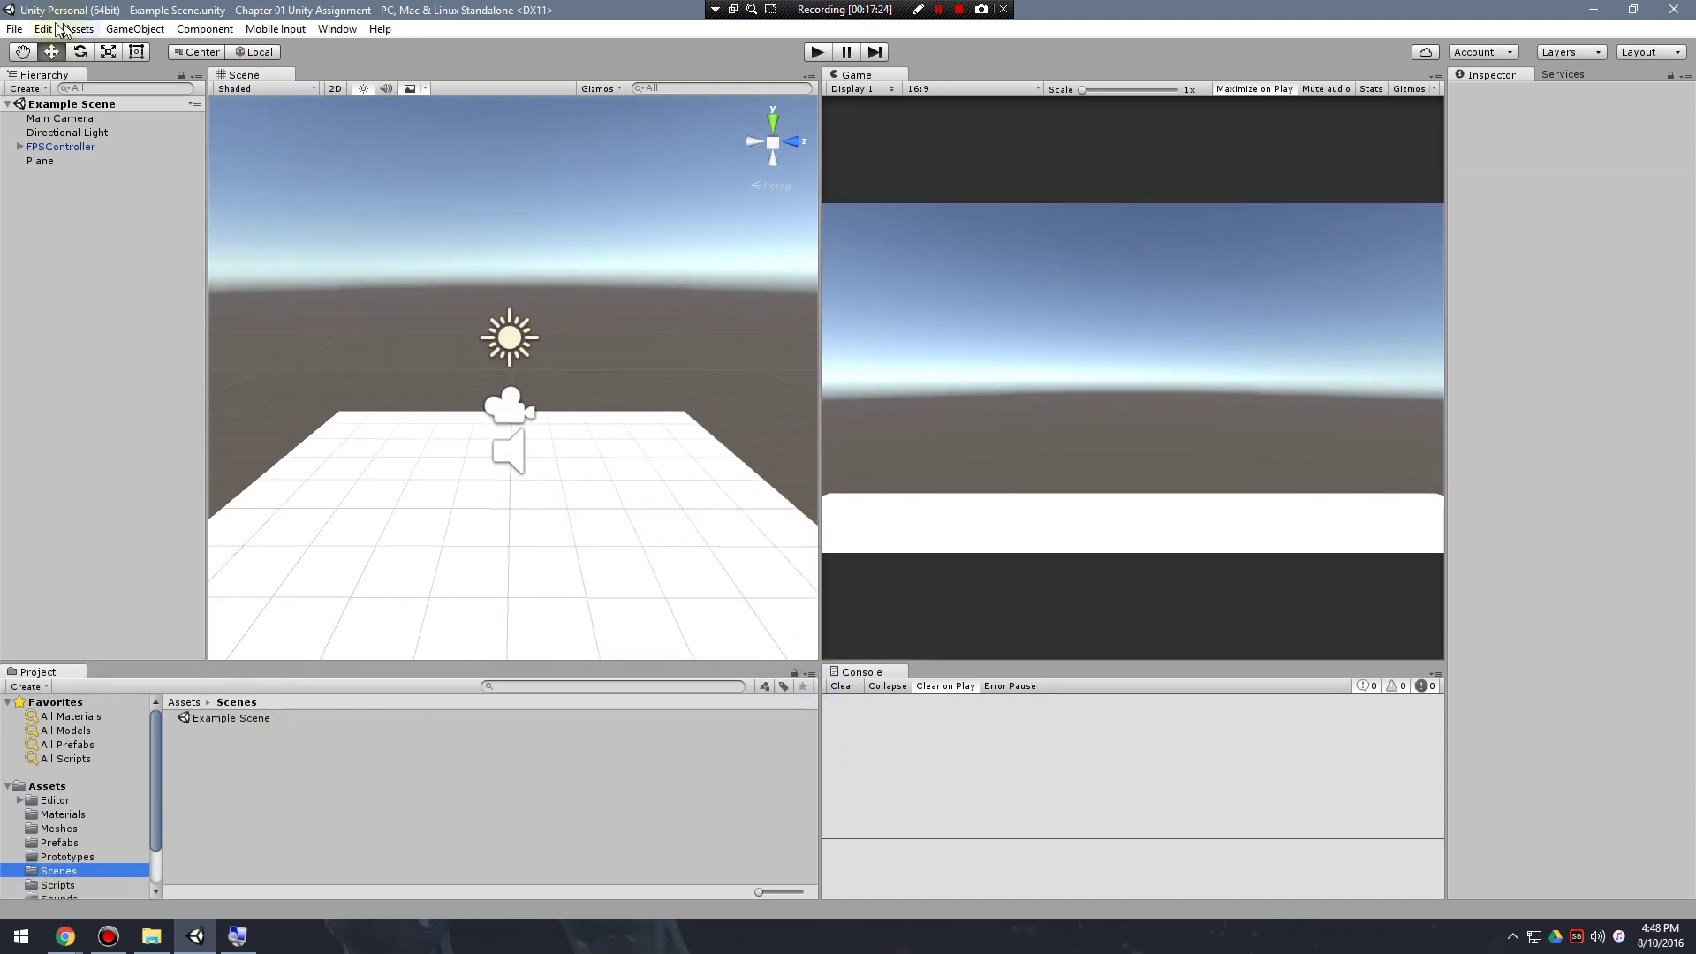
# Save the scene as 'Final_Scene' in the Scenes folder via Save Scene as.
pyautogui.click(25, 31)
pyautogui.click(66, 113)
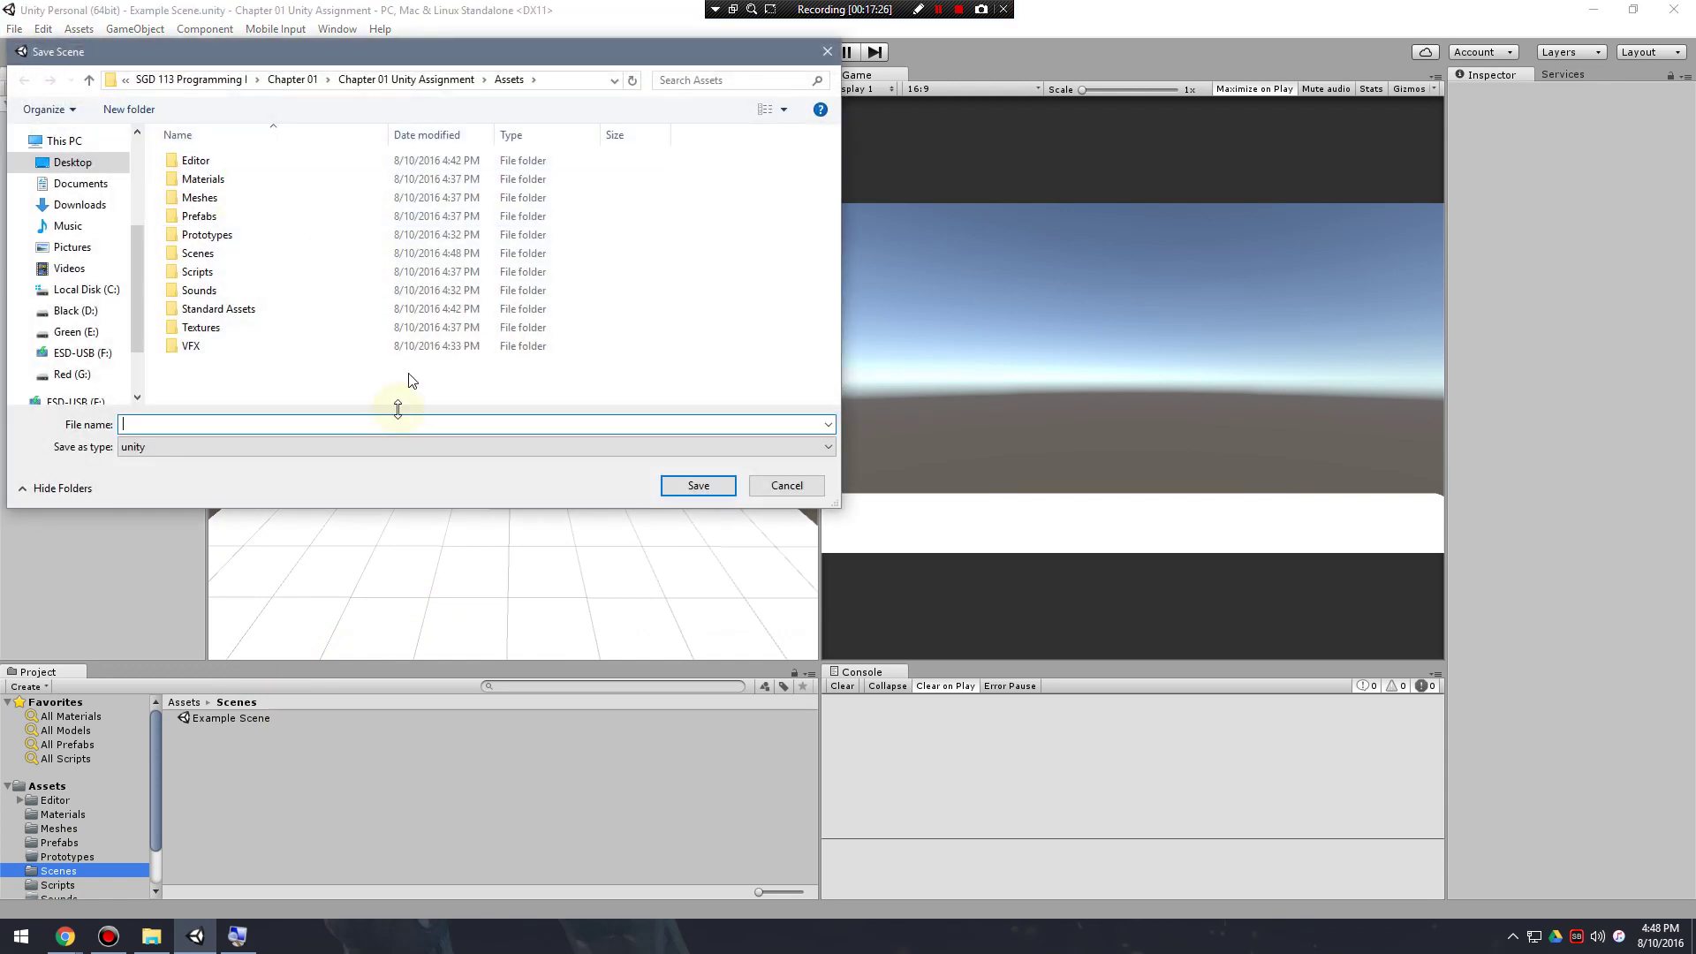
pyautogui.doubleClick(201, 253)
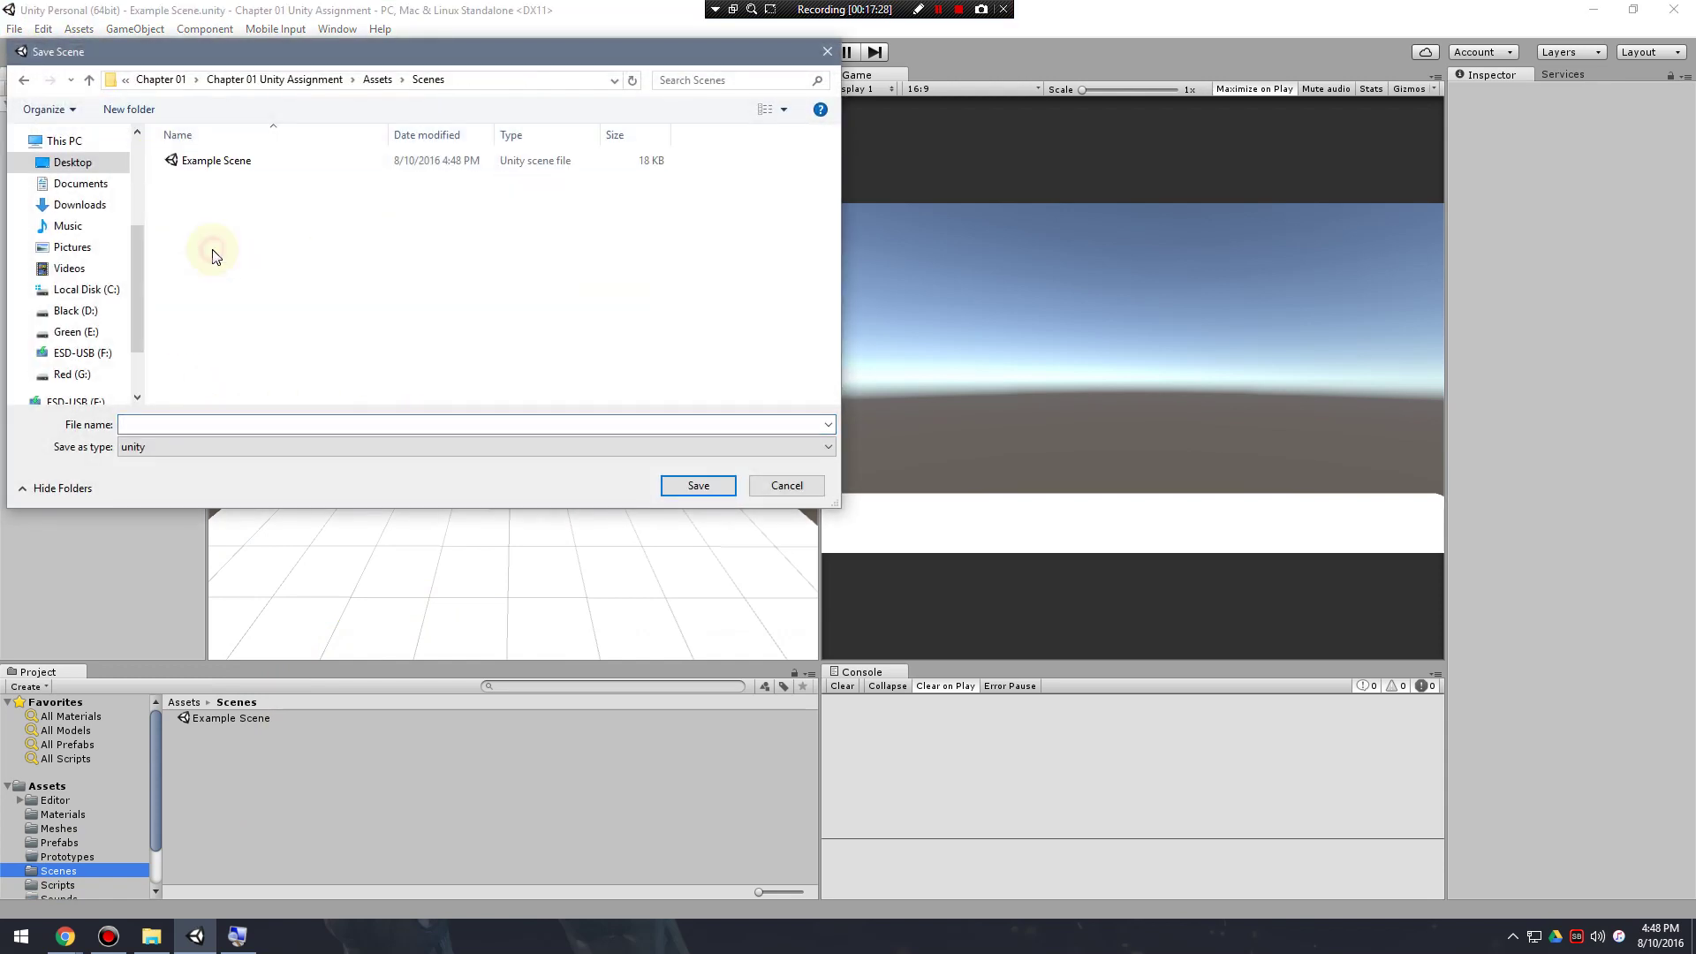
pyautogui.click(239, 424)
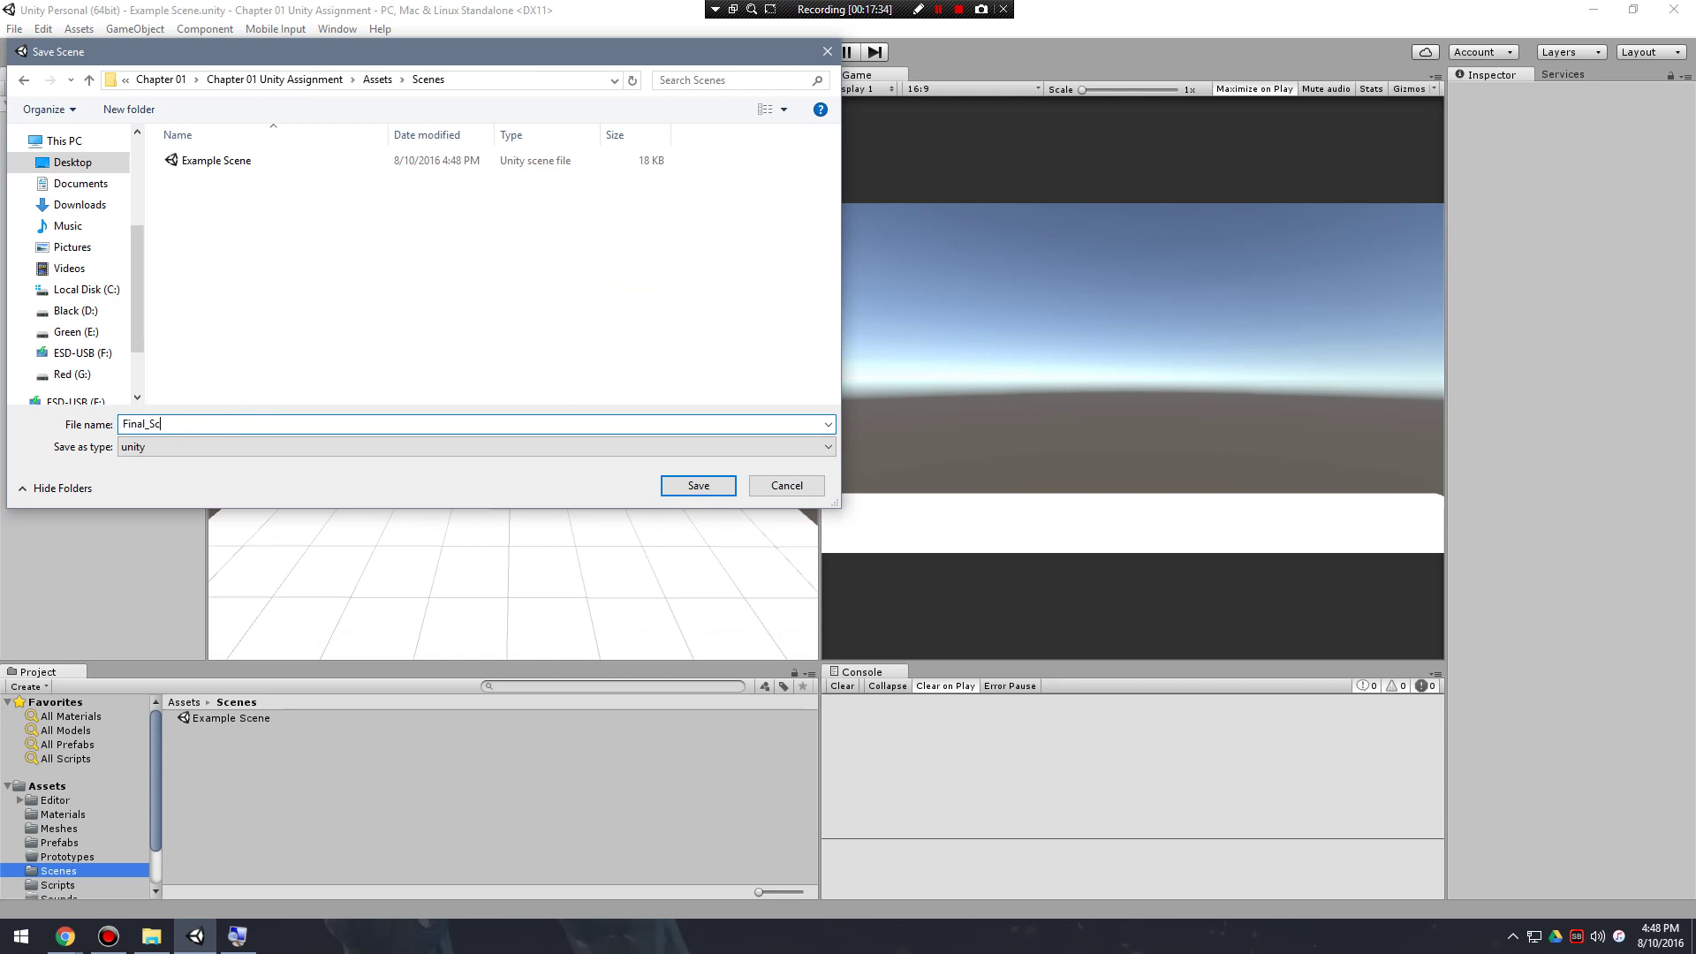
pyautogui.press('Return')
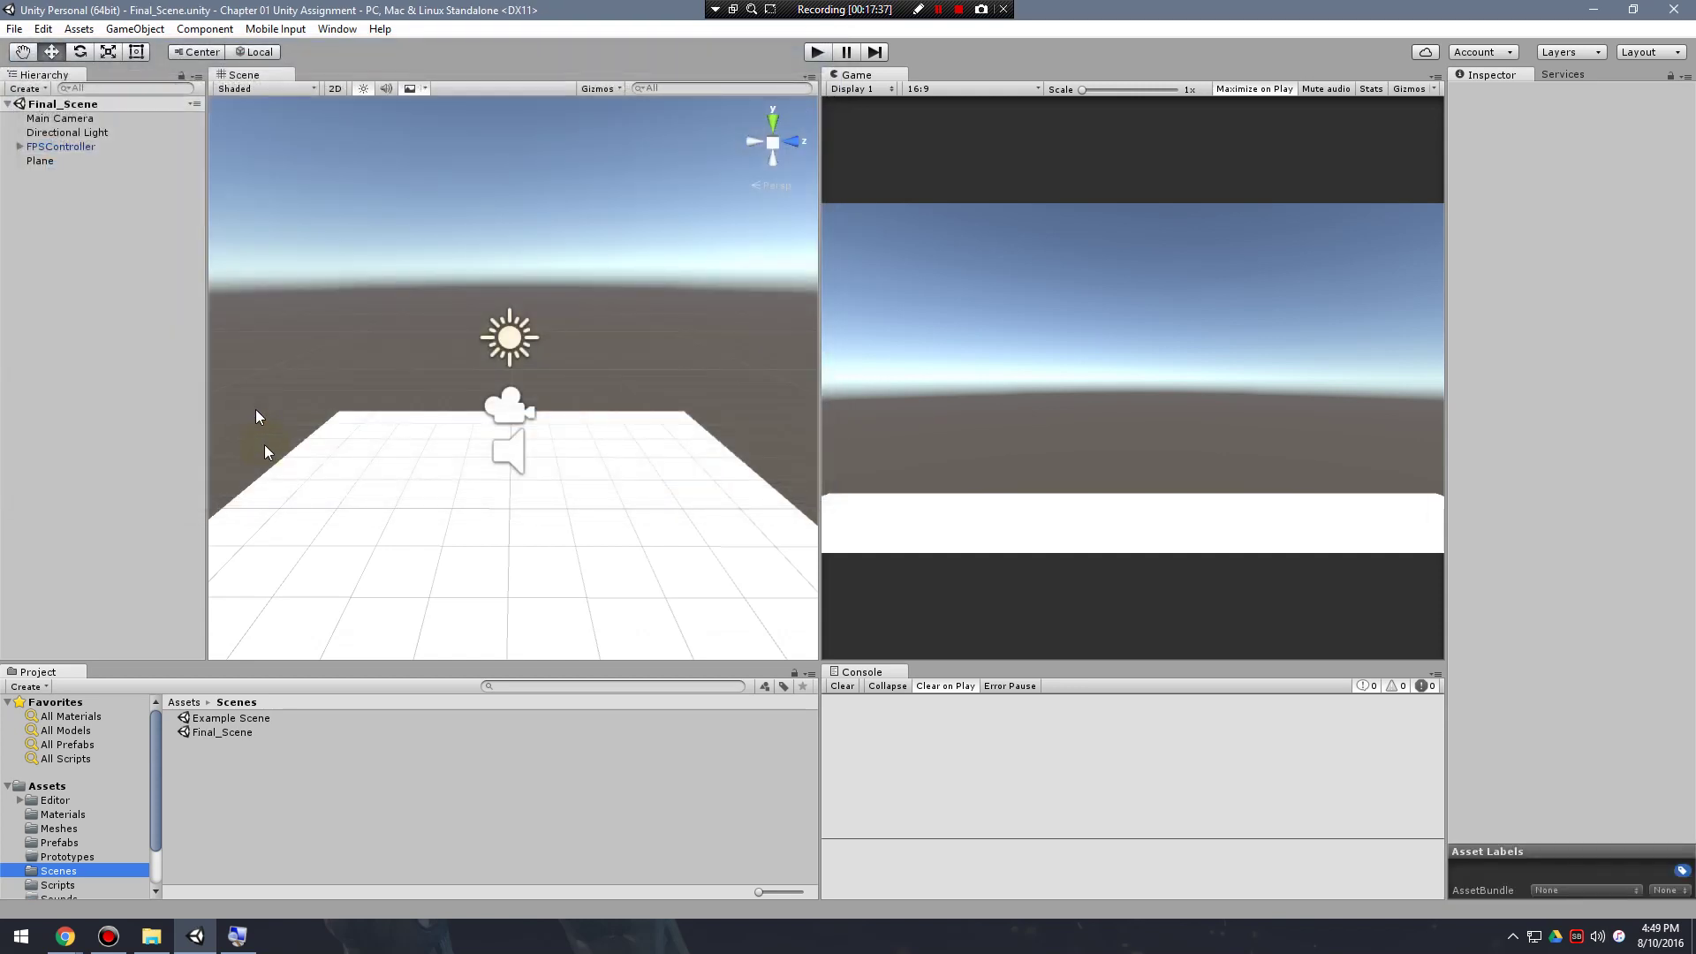
# Compare Example Scene and Final_Scene in the Project panel, ending on Final_Scene.
pyautogui.click(248, 721)
pyautogui.click(236, 735)
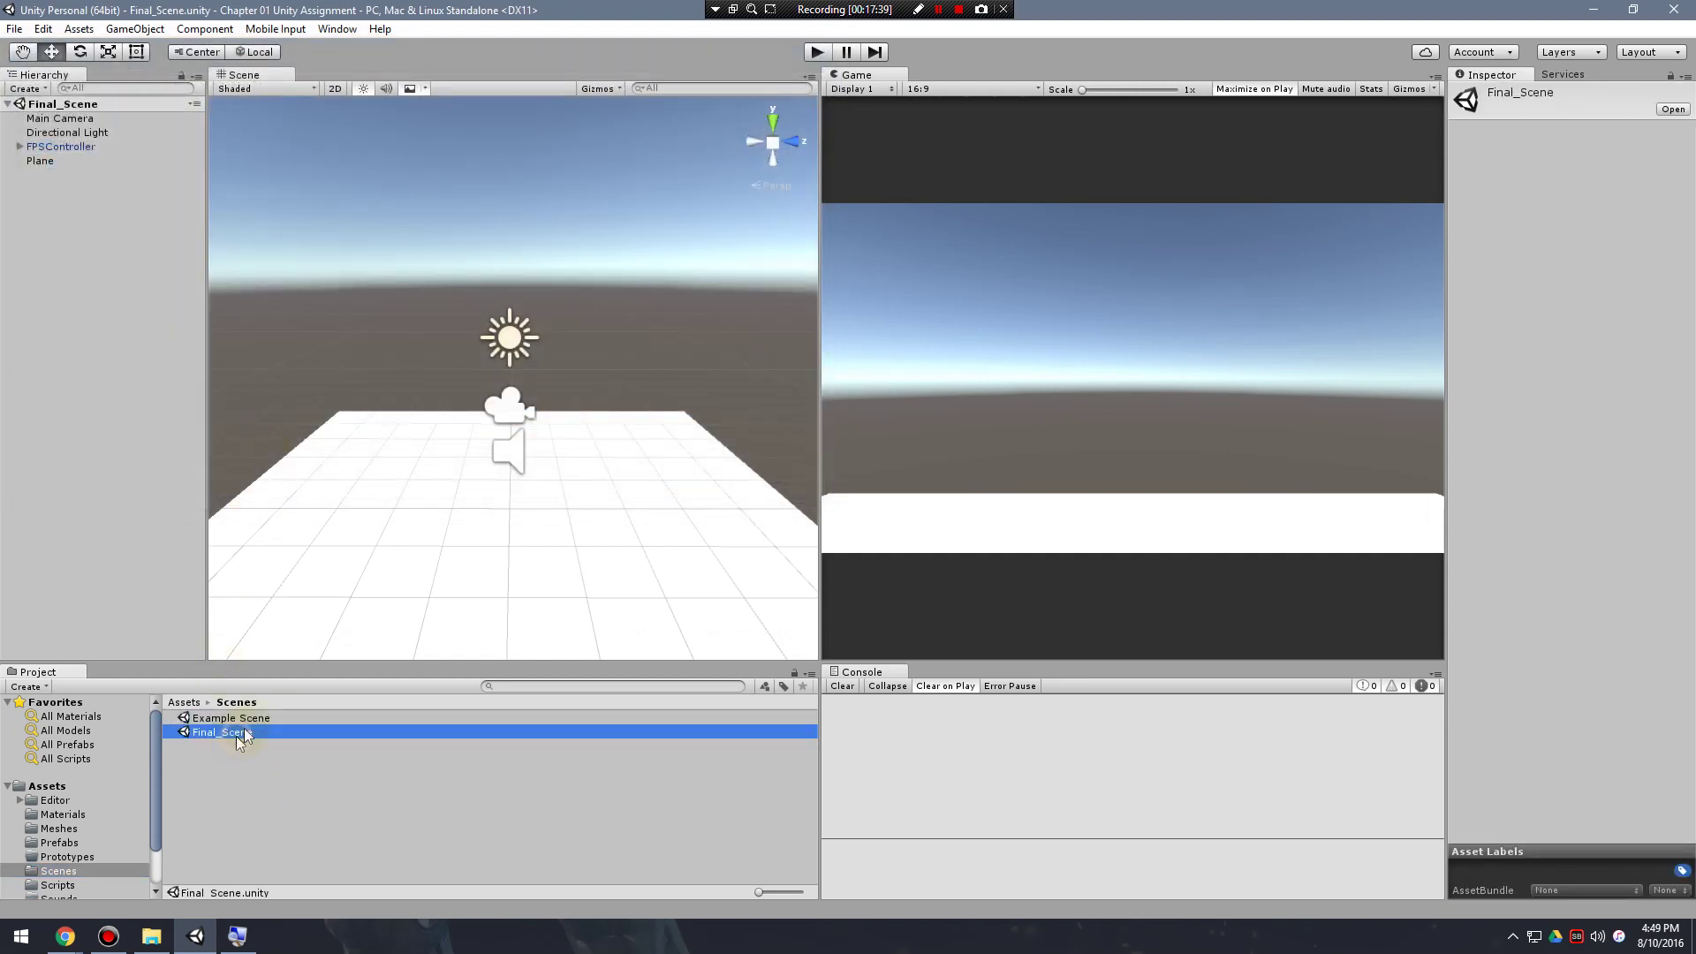
pyautogui.click(258, 719)
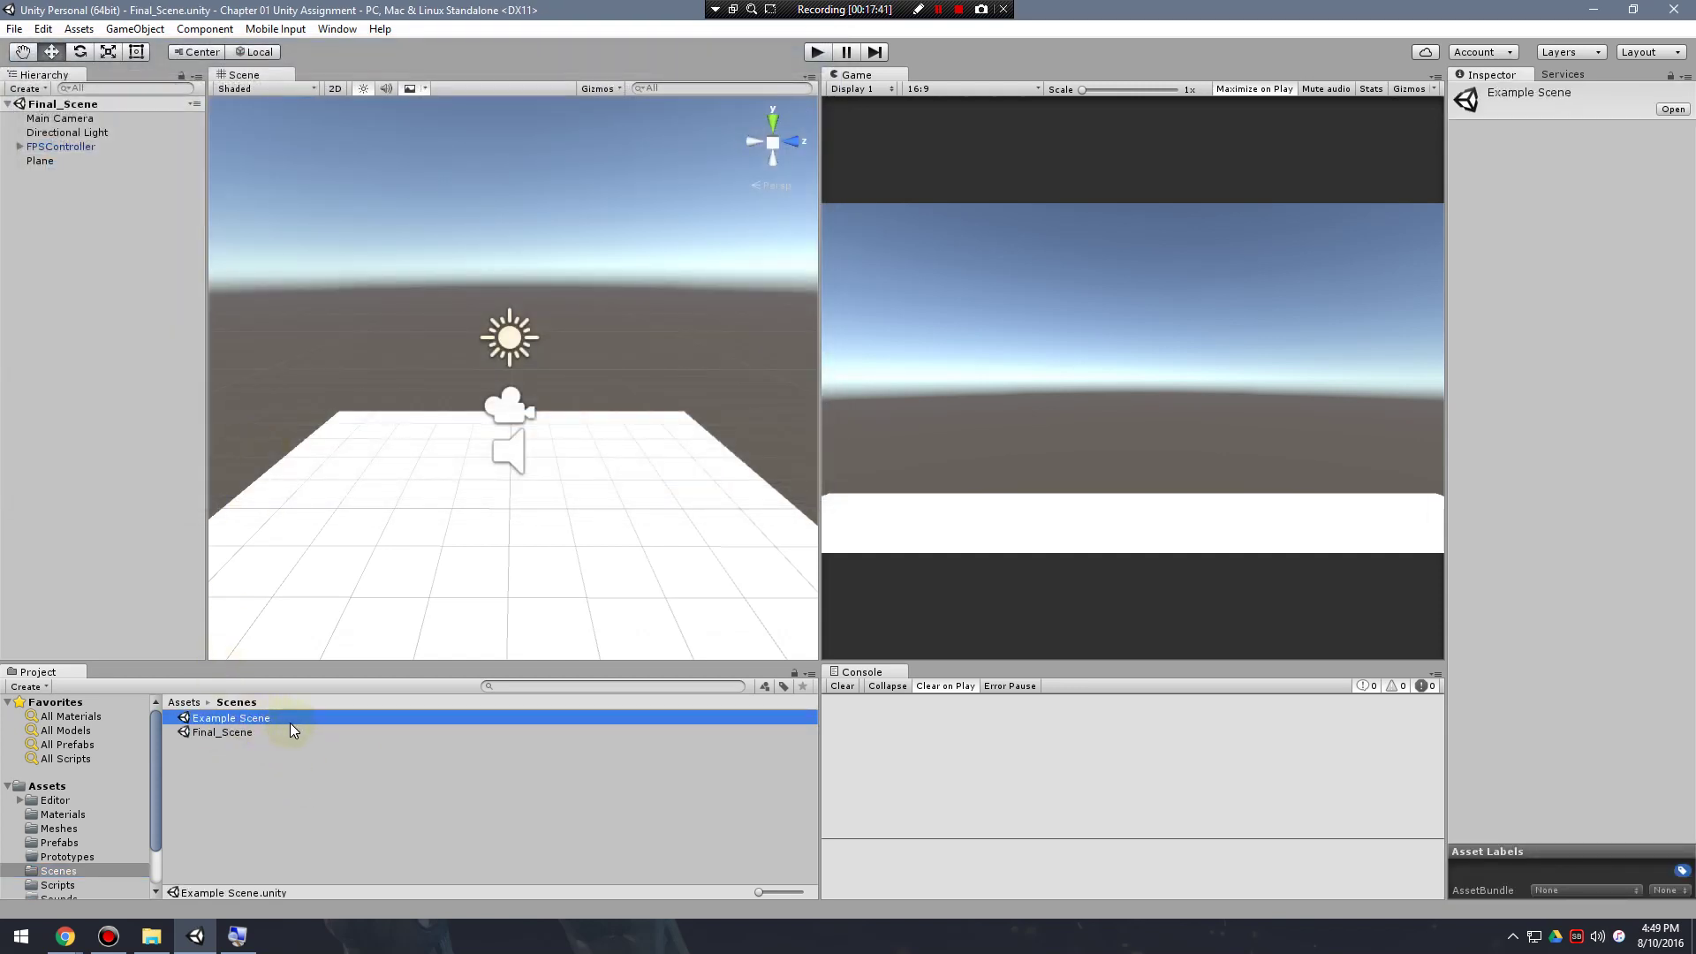
pyautogui.click(241, 732)
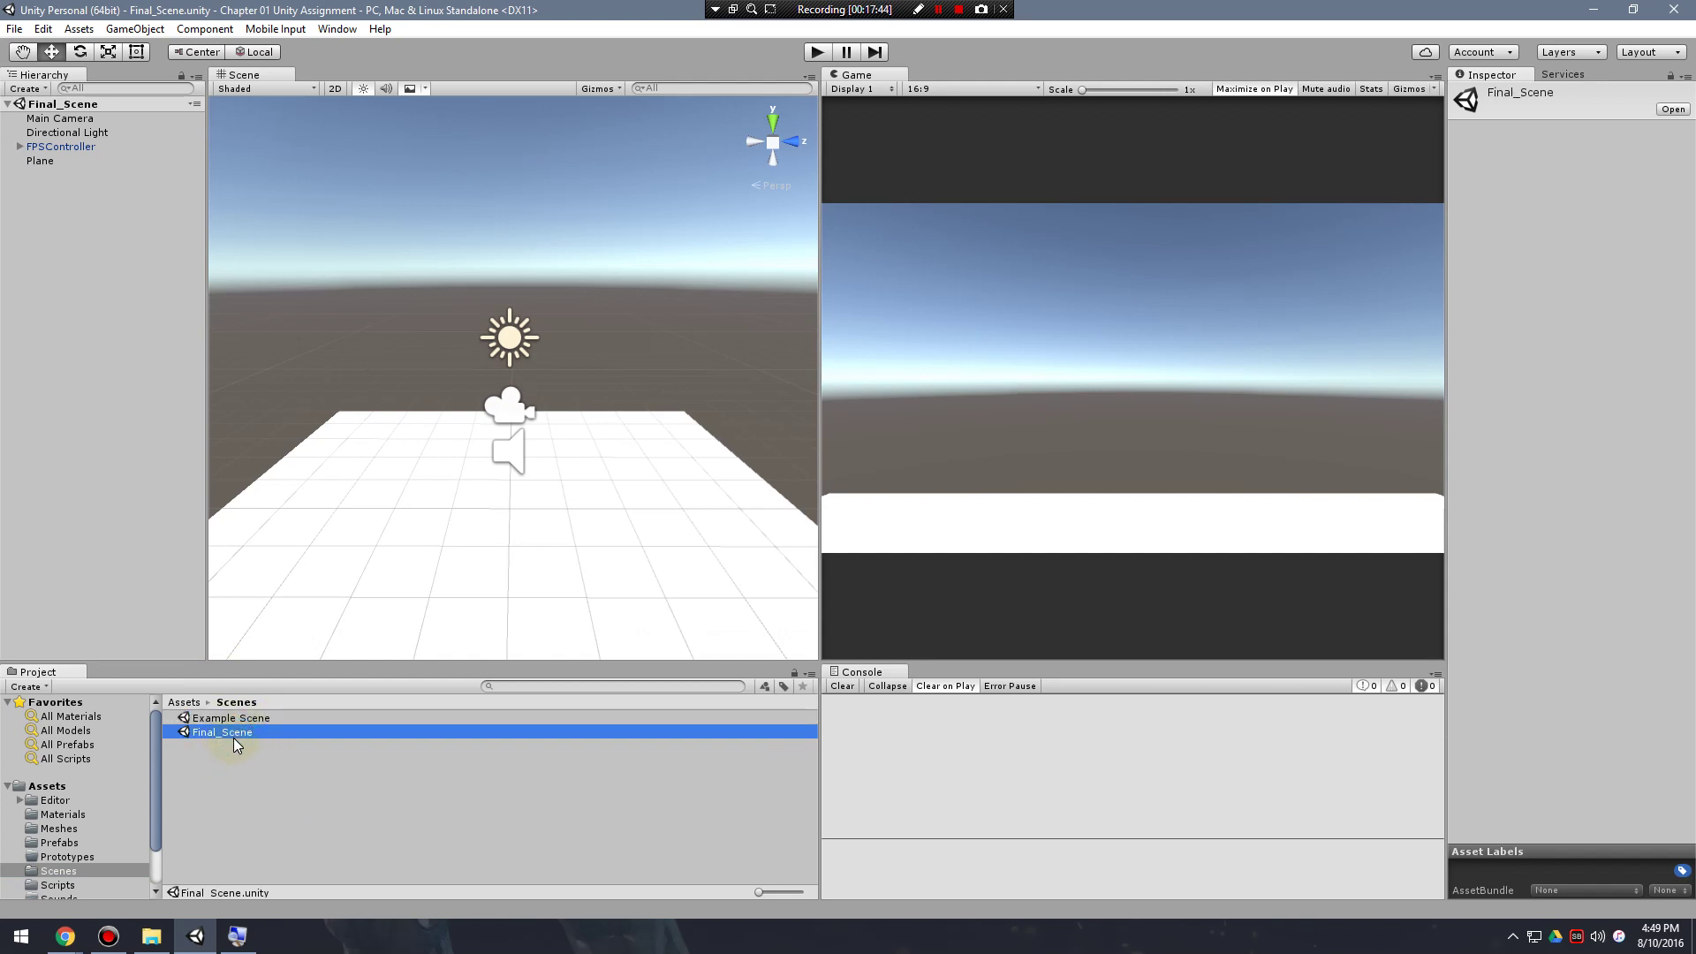
# Save the currently open scene from the File menu.
pyautogui.click(14, 29)
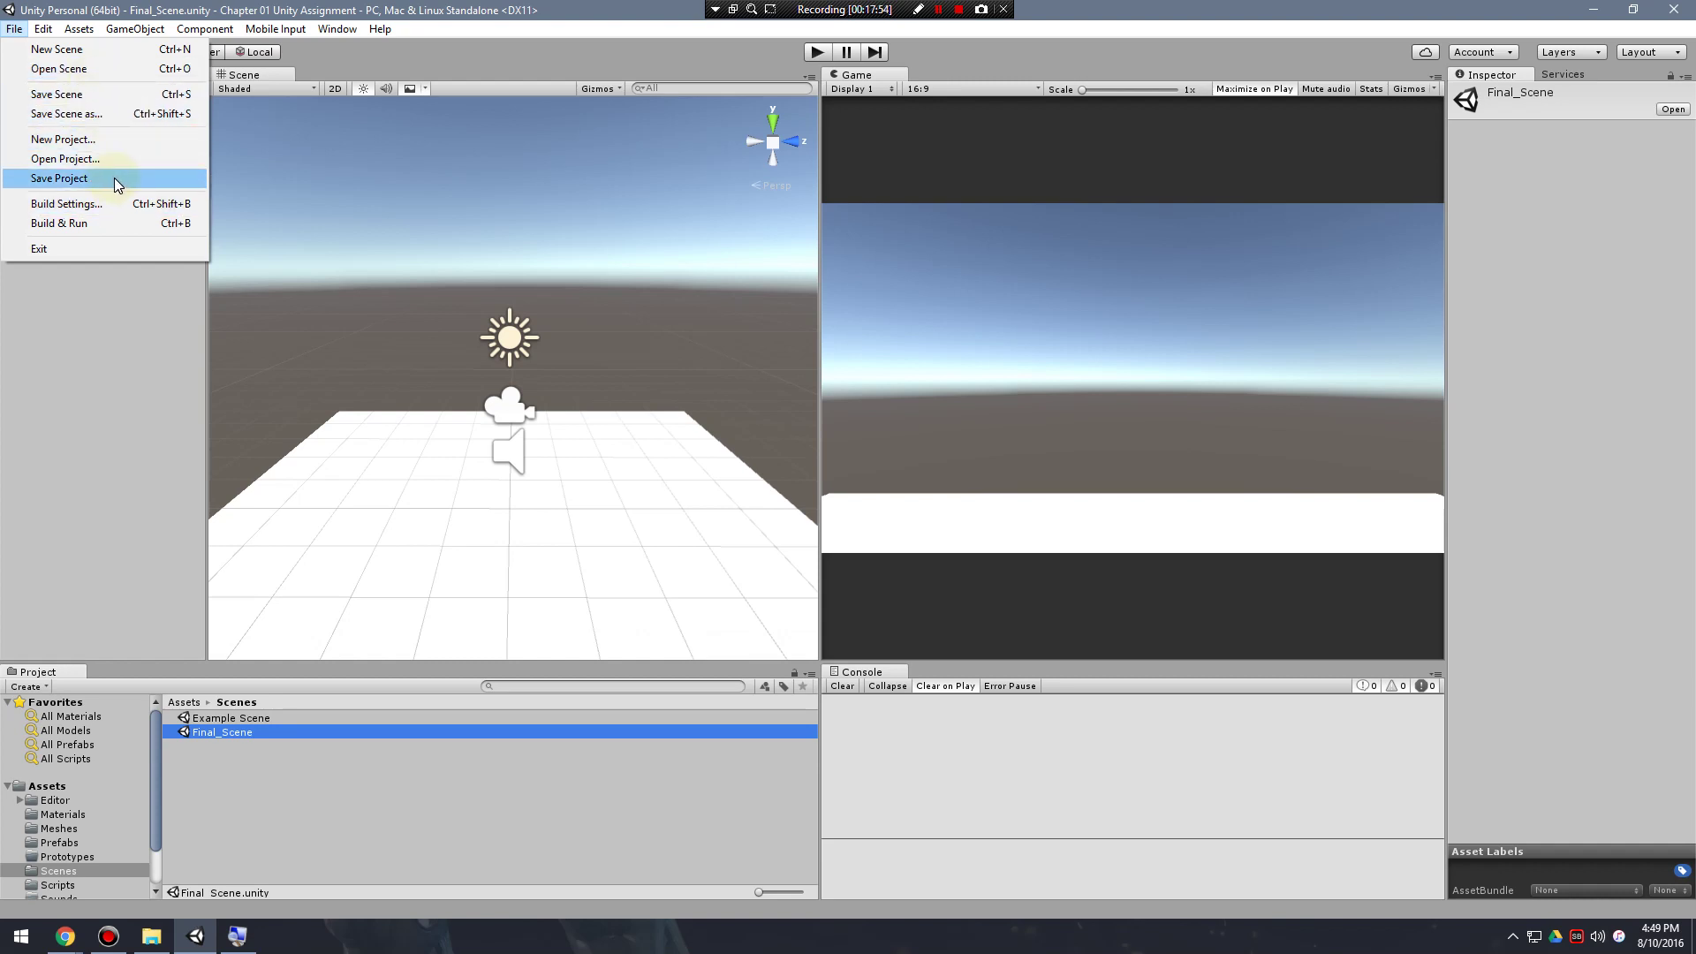
pyautogui.click(108, 94)
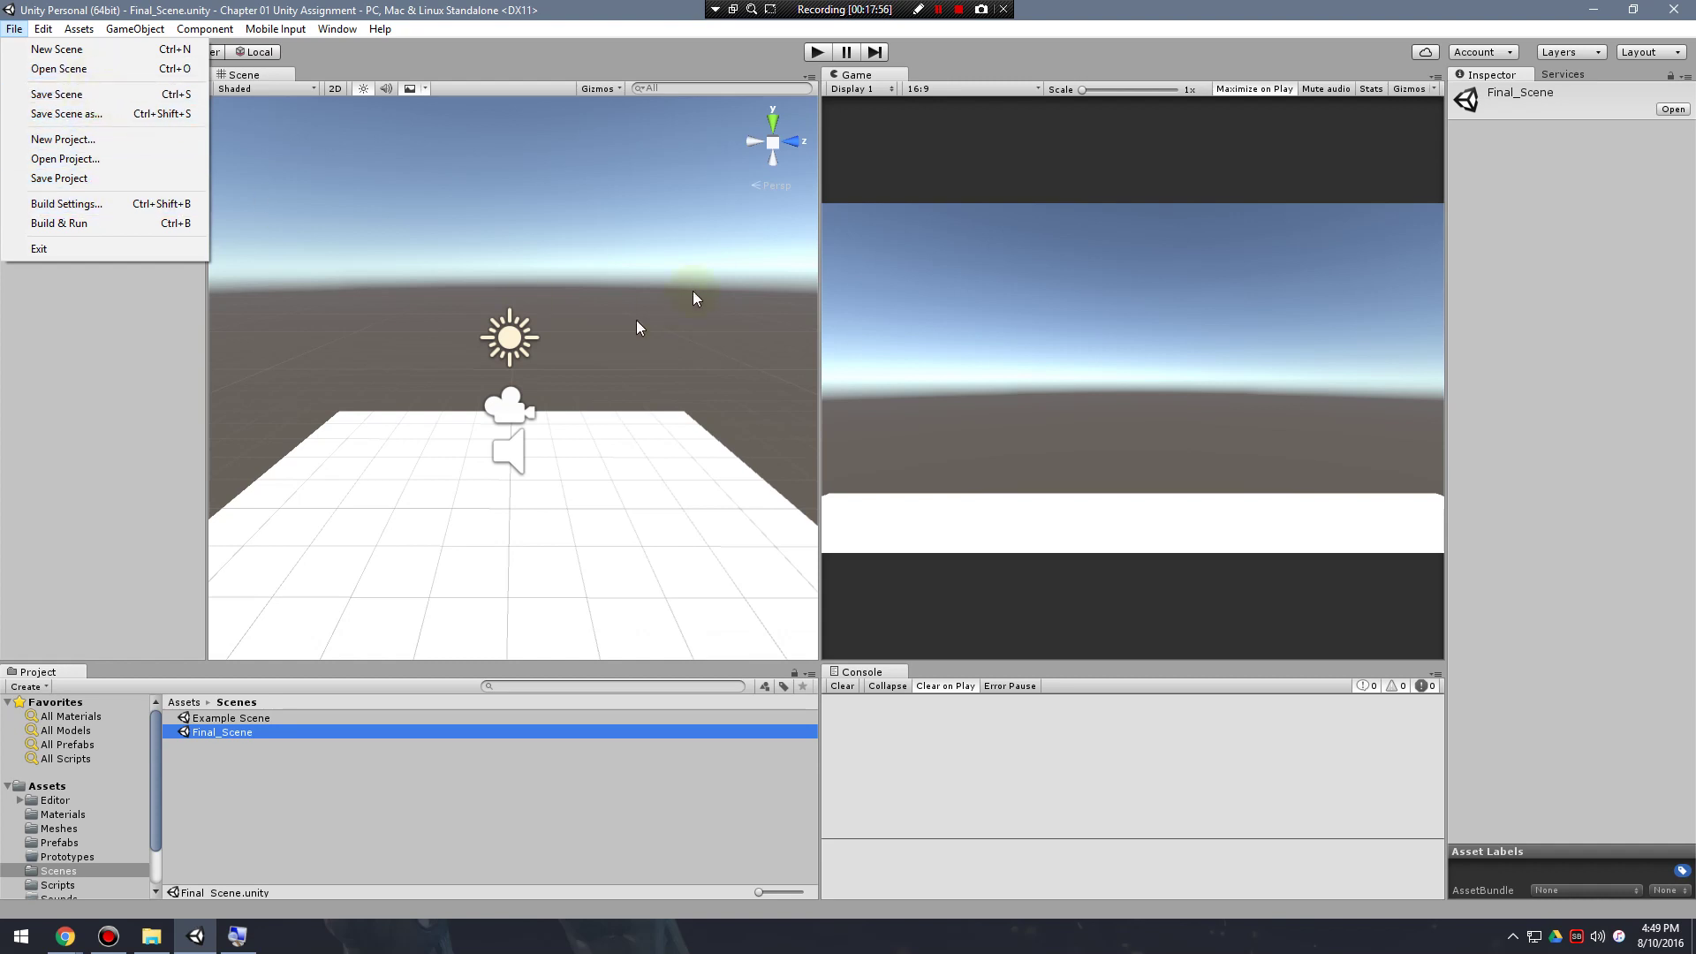
pyautogui.moveTo(830, 308); pyautogui.dragTo(760, 301)
pyautogui.click(13, 30)
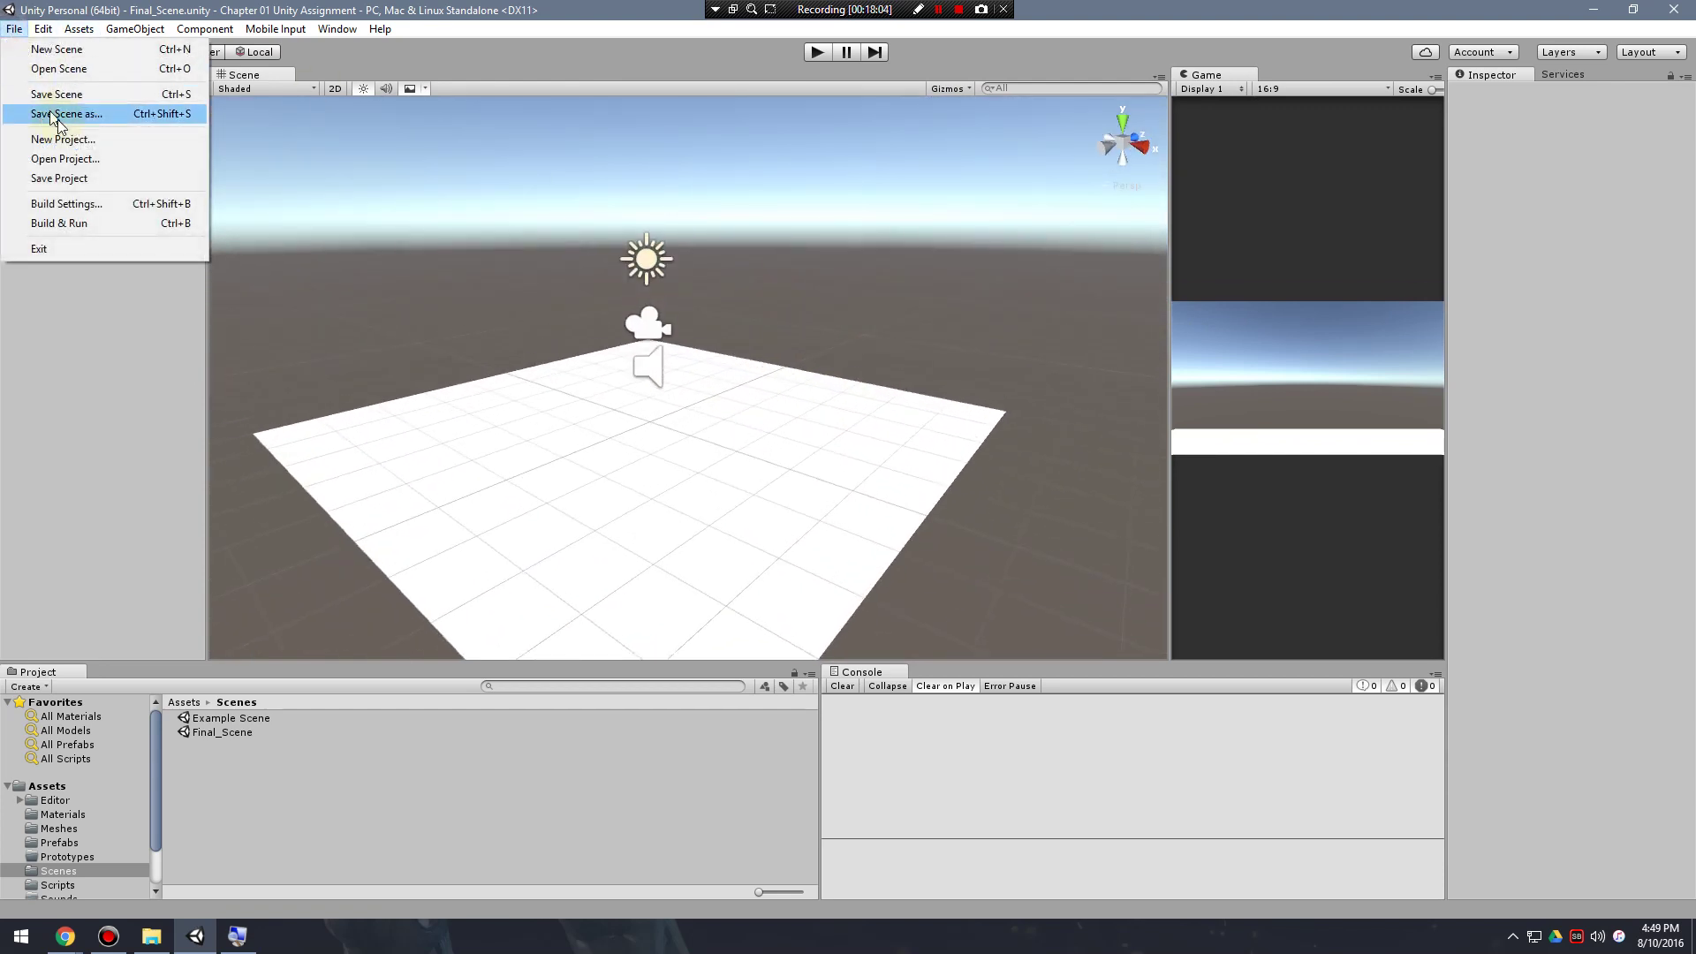
pyautogui.click(69, 114)
pyautogui.click(14, 29)
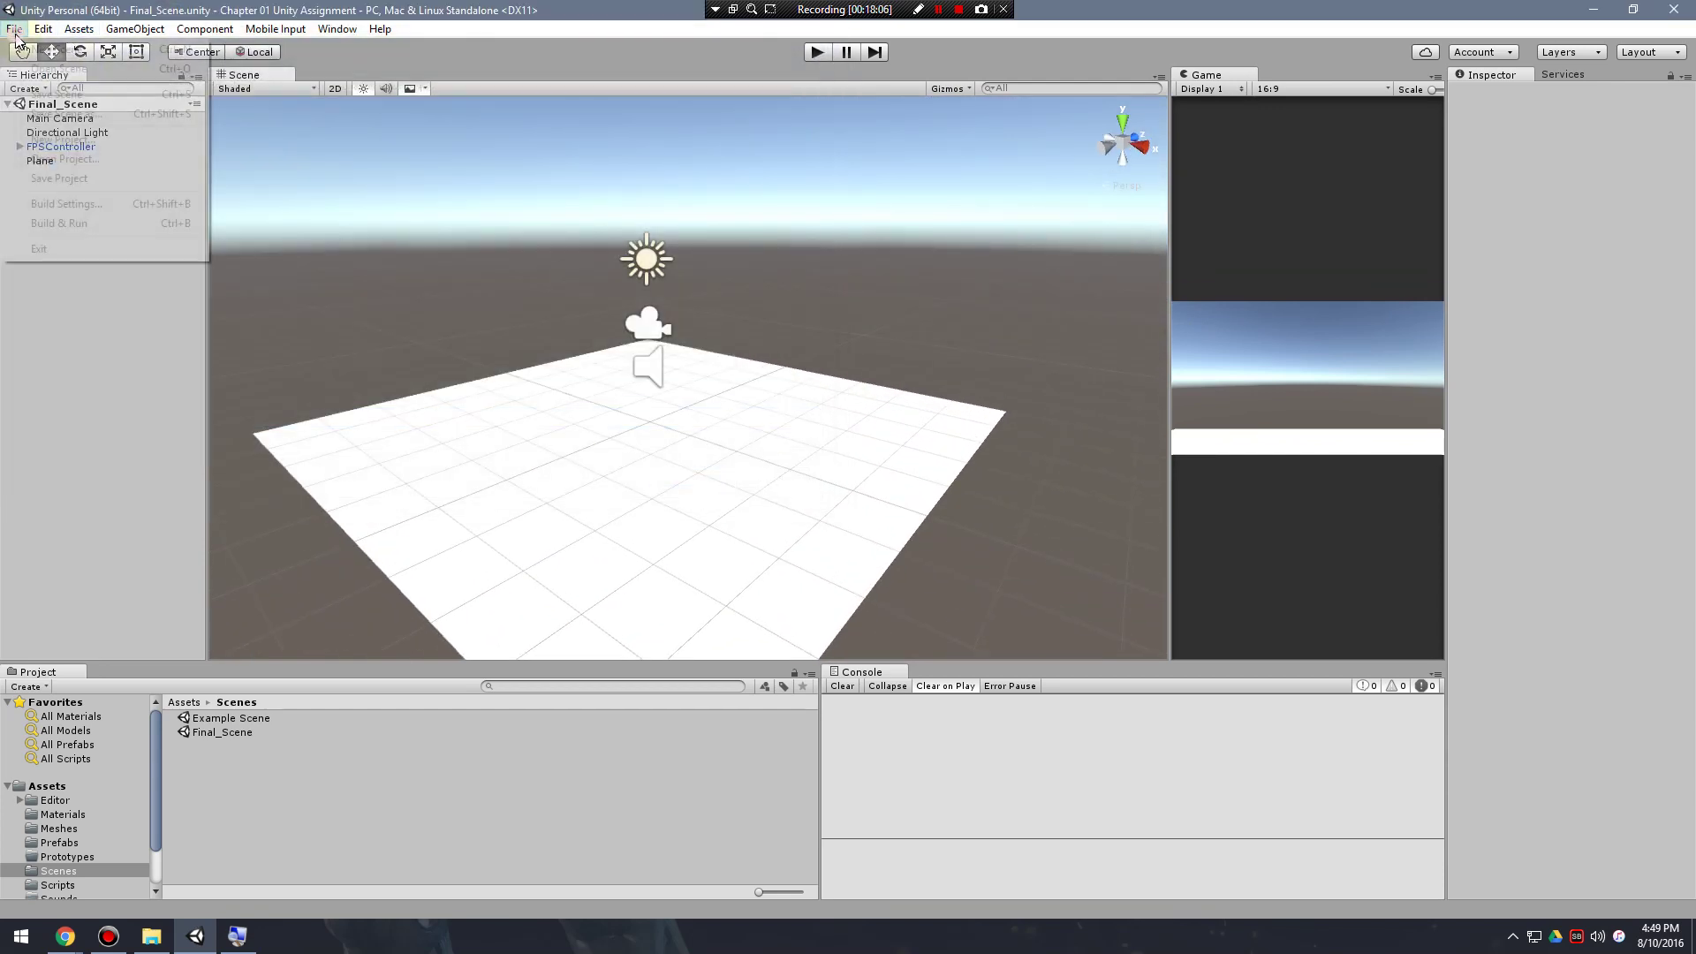
pyautogui.click(67, 90)
# Save the whole Unity project.
pyautogui.moveTo(691, 307)
pyautogui.keyDown('alt'); pyautogui.mouseDown()
pyautogui.moveTo(650, 324)
pyautogui.moveTo(672, 311)
pyautogui.mouseUp(); pyautogui.keyUp('alt')
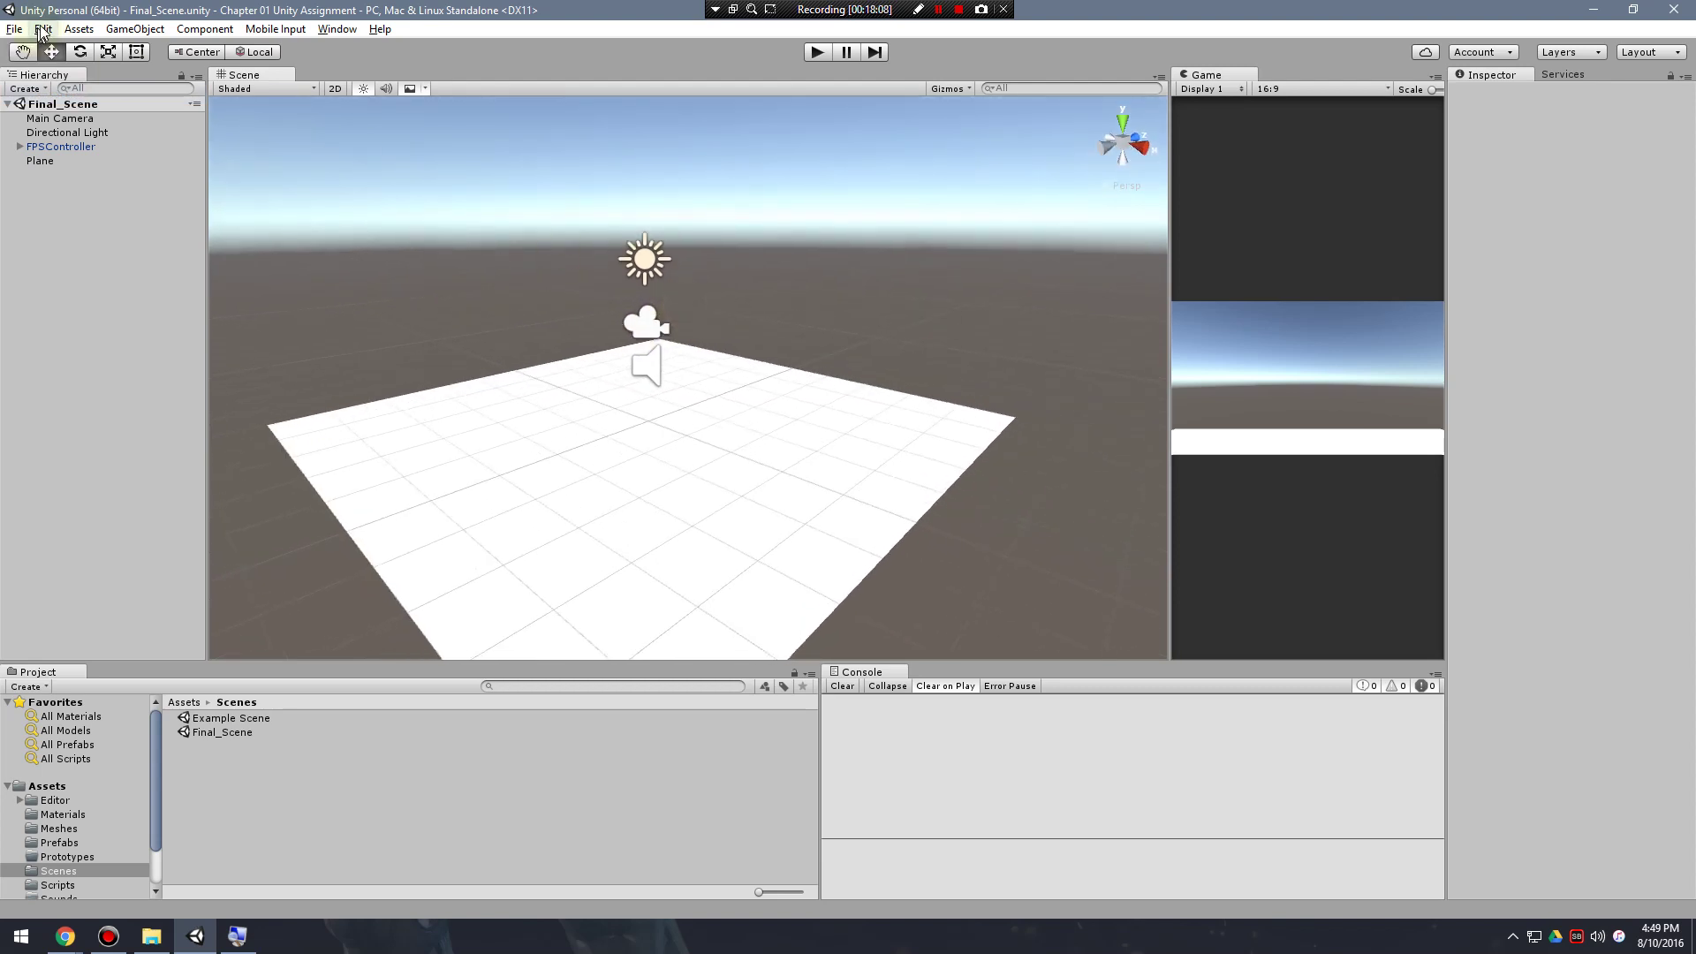
pyautogui.click(14, 29)
pyautogui.click(98, 180)
pyautogui.scroll(-3, 77, 813)
pyautogui.click(14, 29)
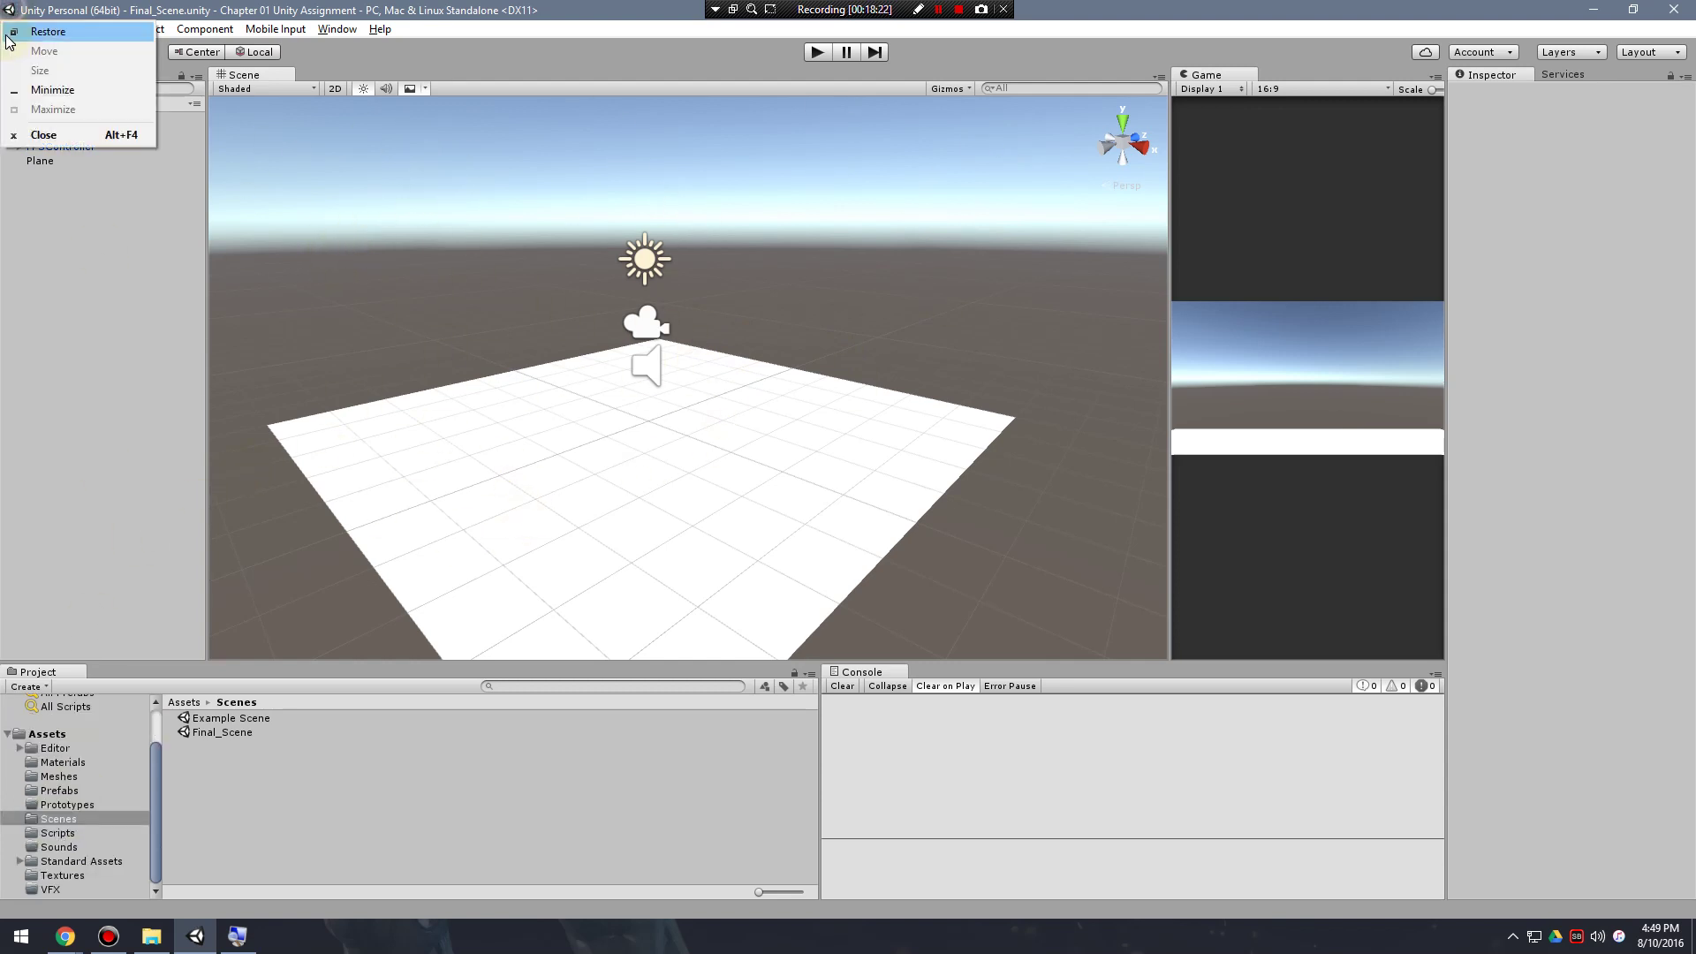
pyautogui.click(14, 28)
pyautogui.click(14, 28)
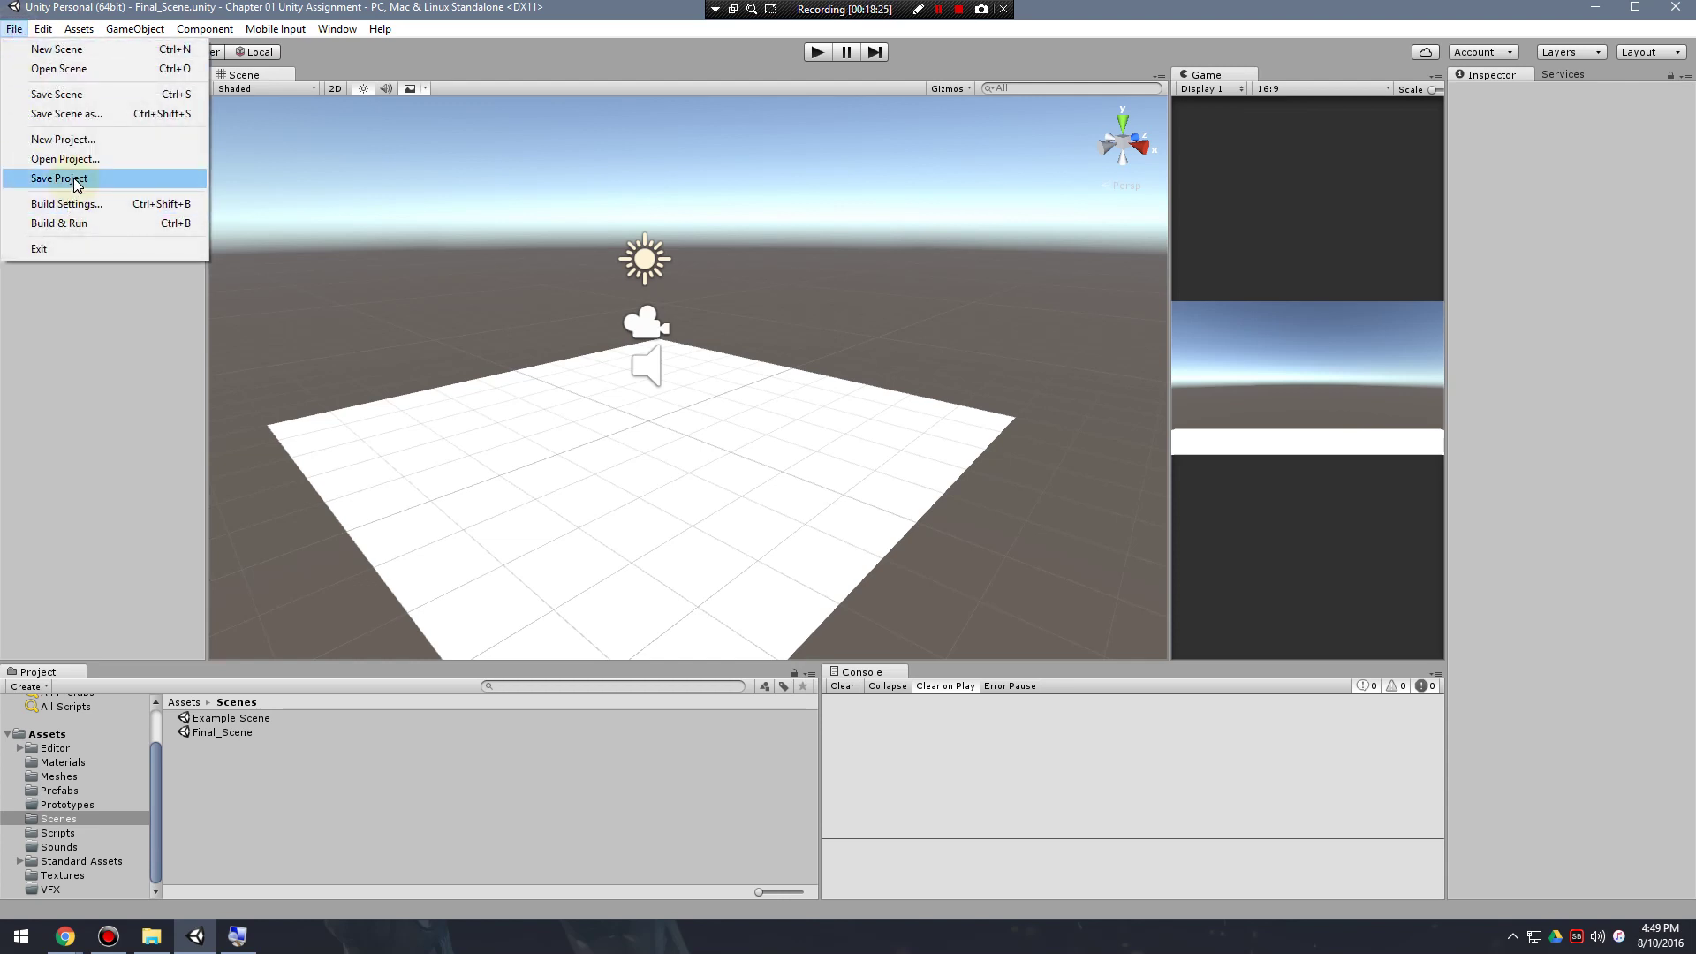
pyautogui.click(59, 178)
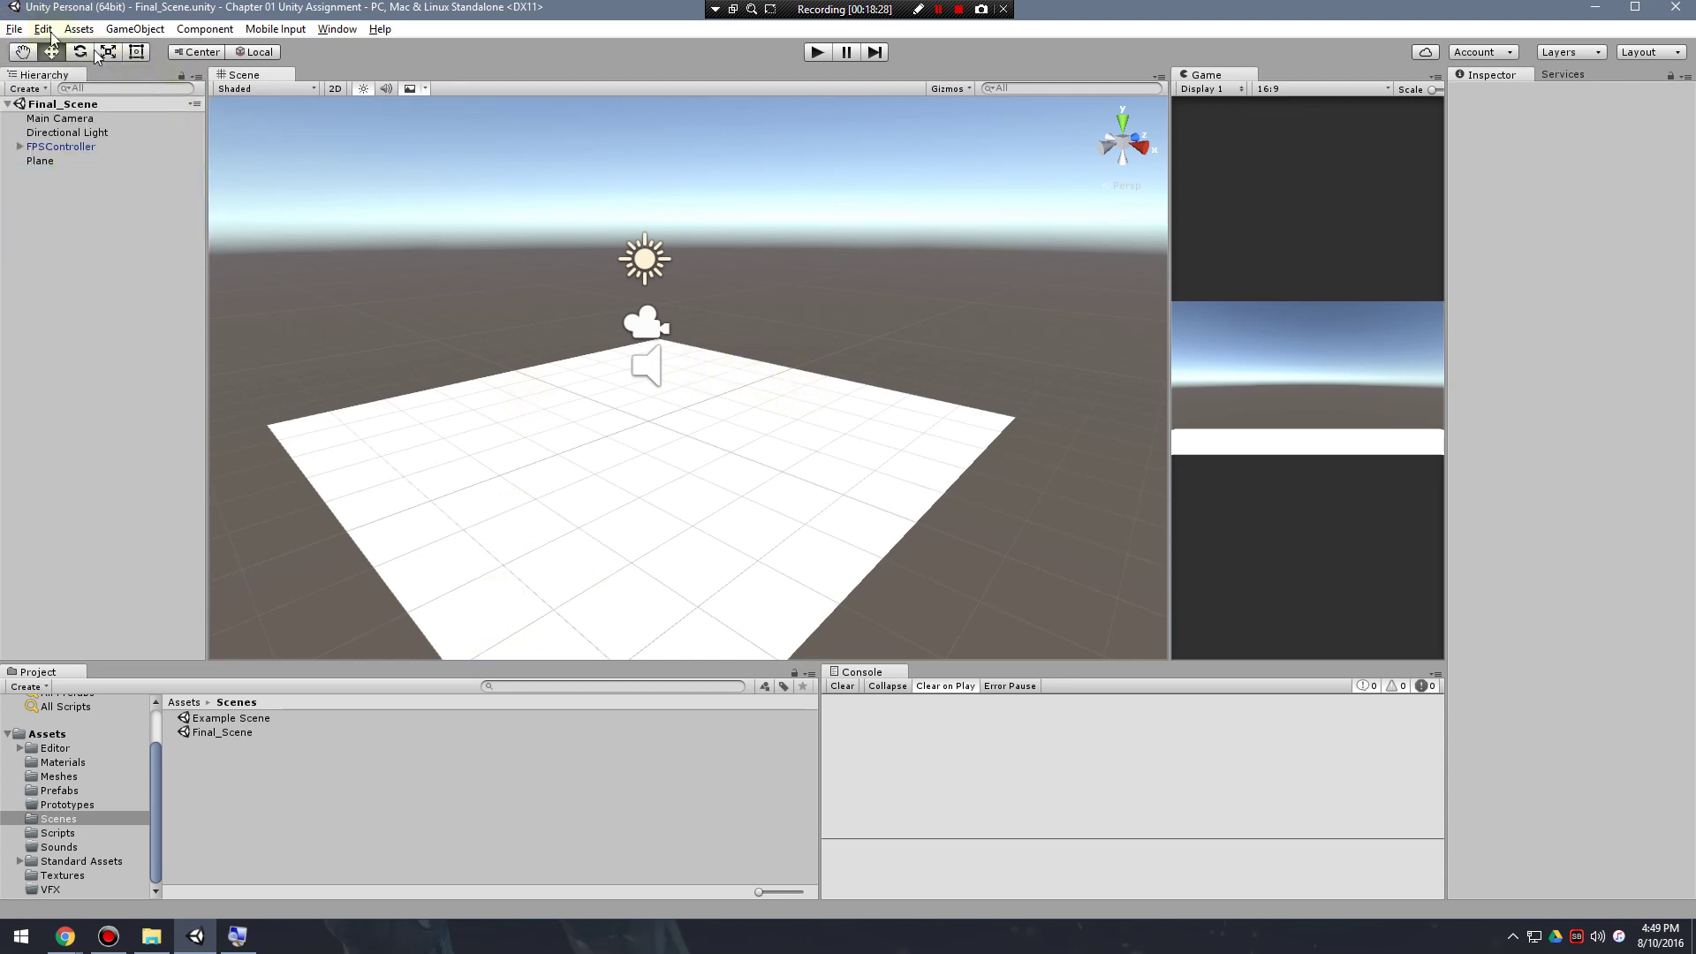
# Save the scene as Final_Scene in the Scenes folder, confirming replacement of the existing file.
pyautogui.click(14, 29)
pyautogui.click(96, 123)
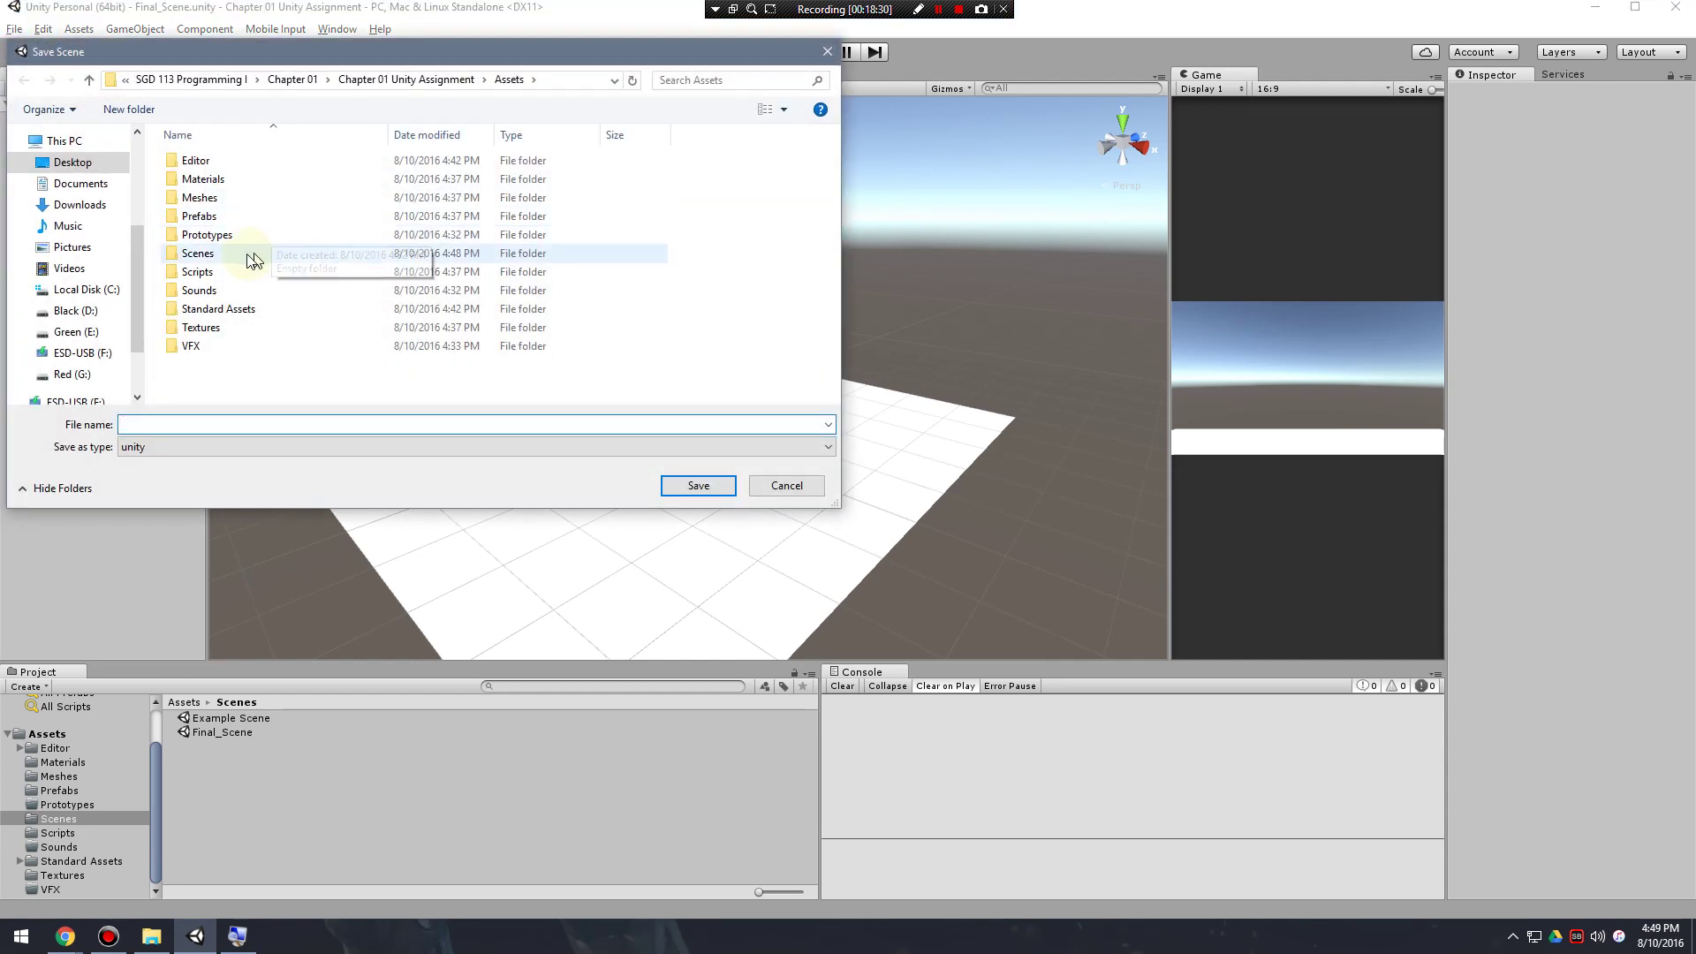
pyautogui.doubleClick(253, 255)
pyautogui.click(209, 182)
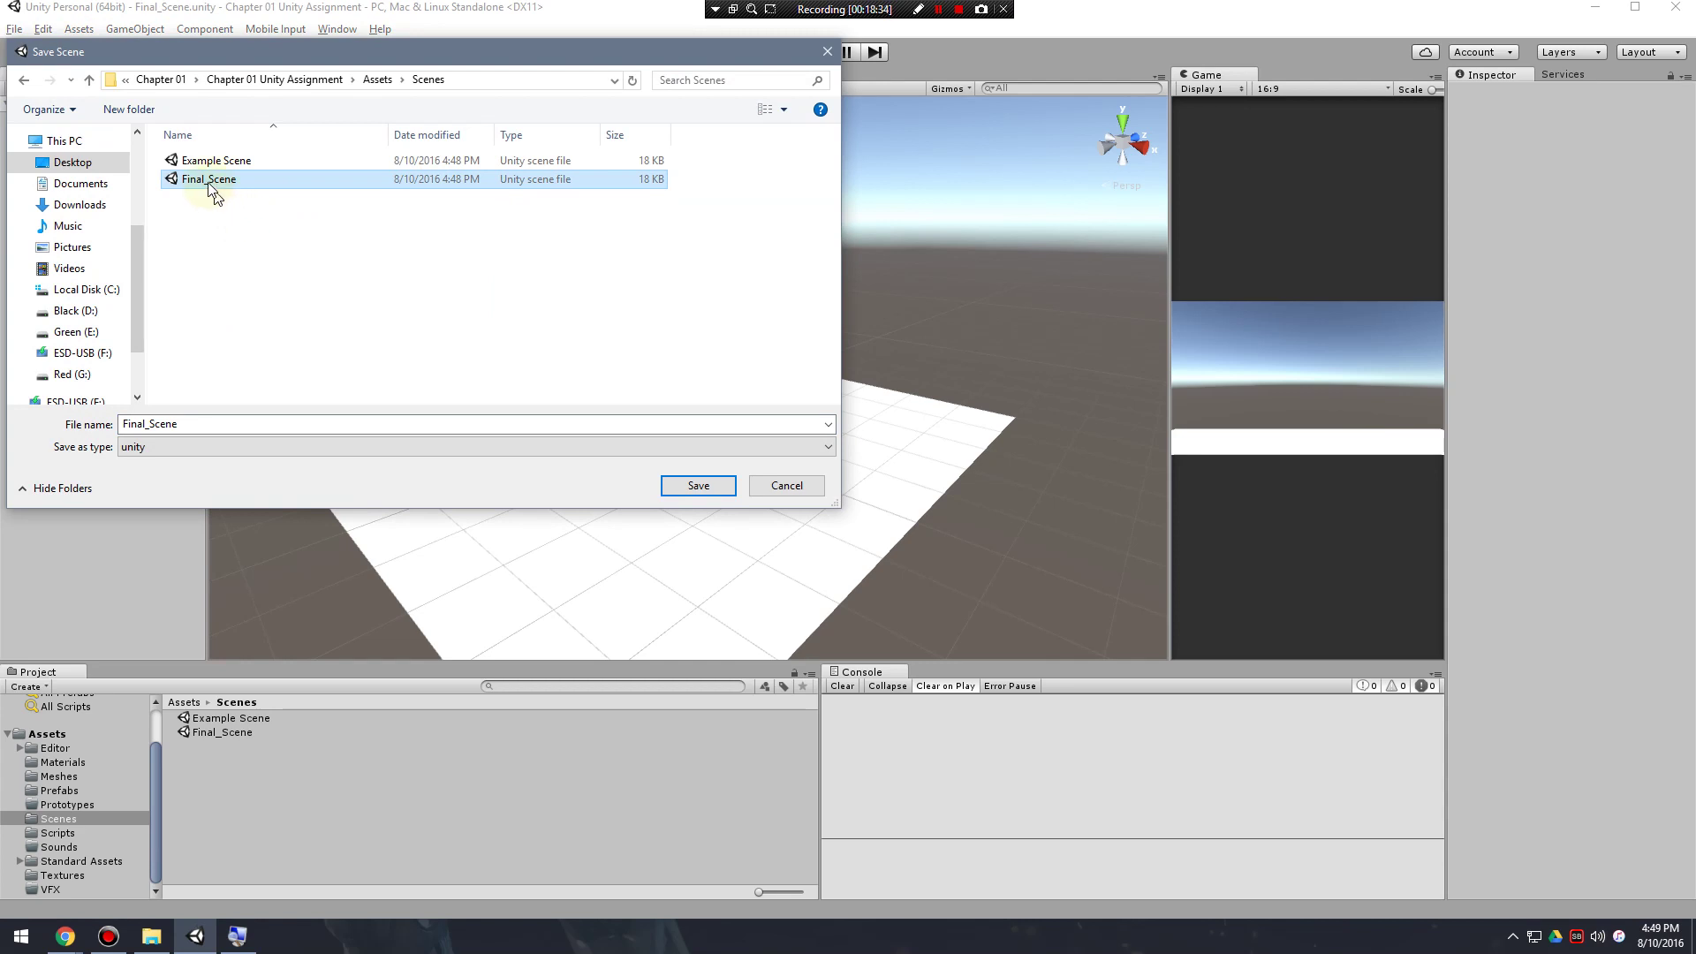
pyautogui.click(697, 487)
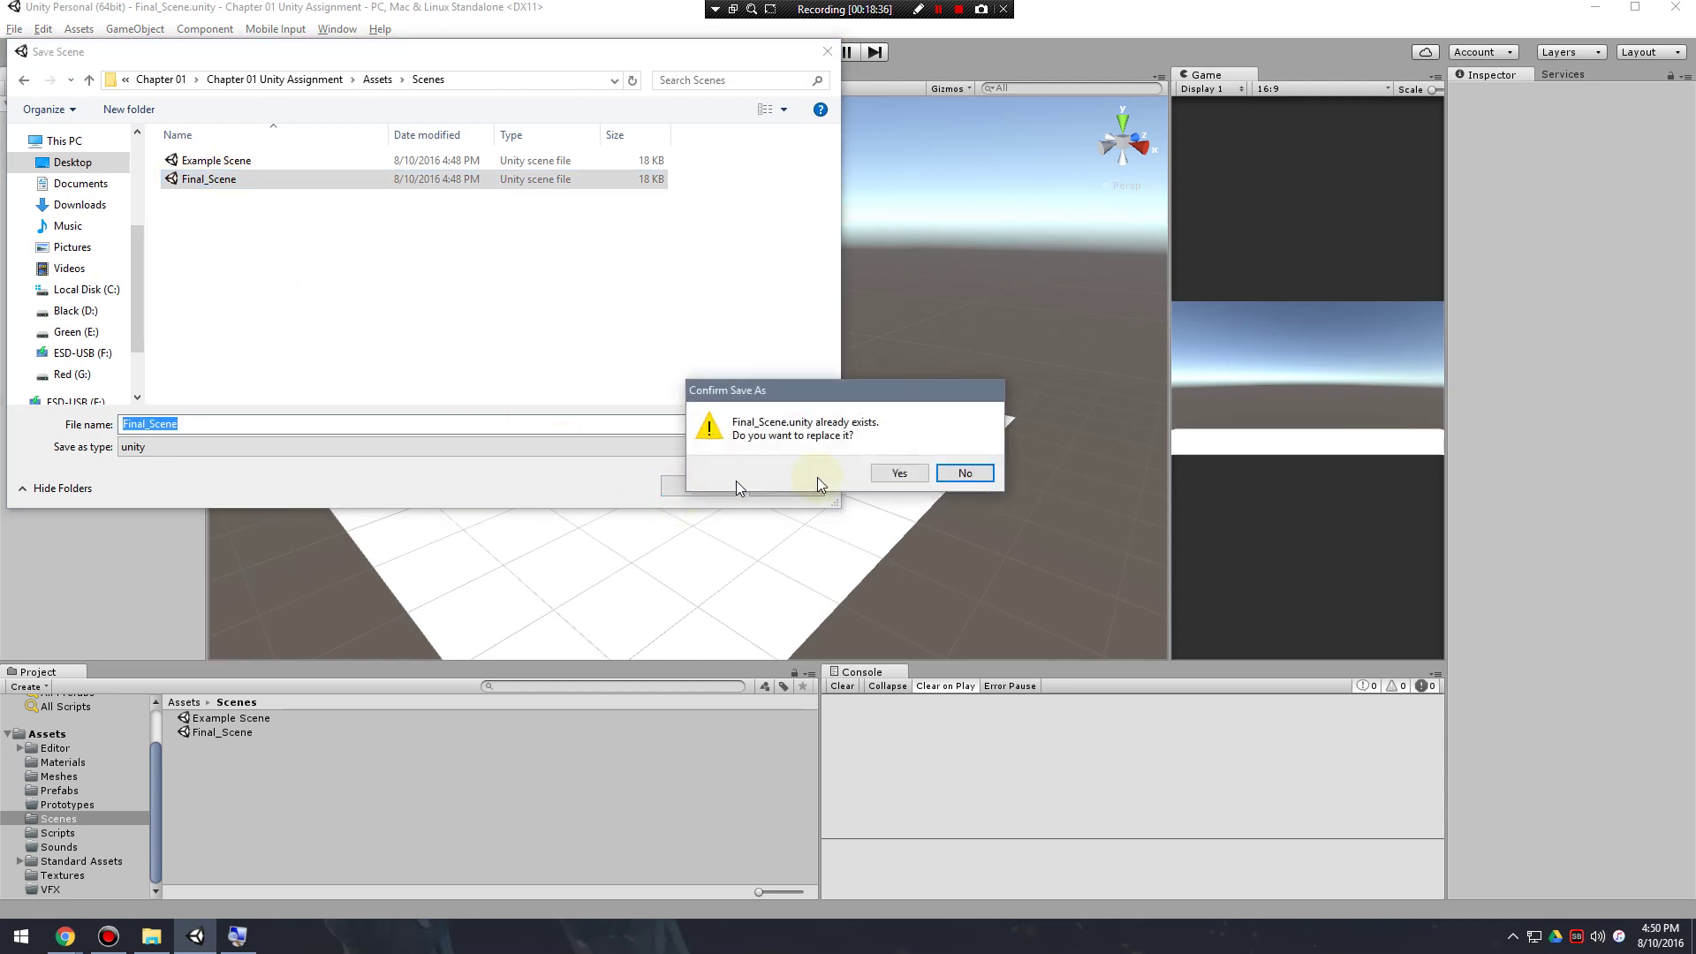
pyautogui.click(897, 475)
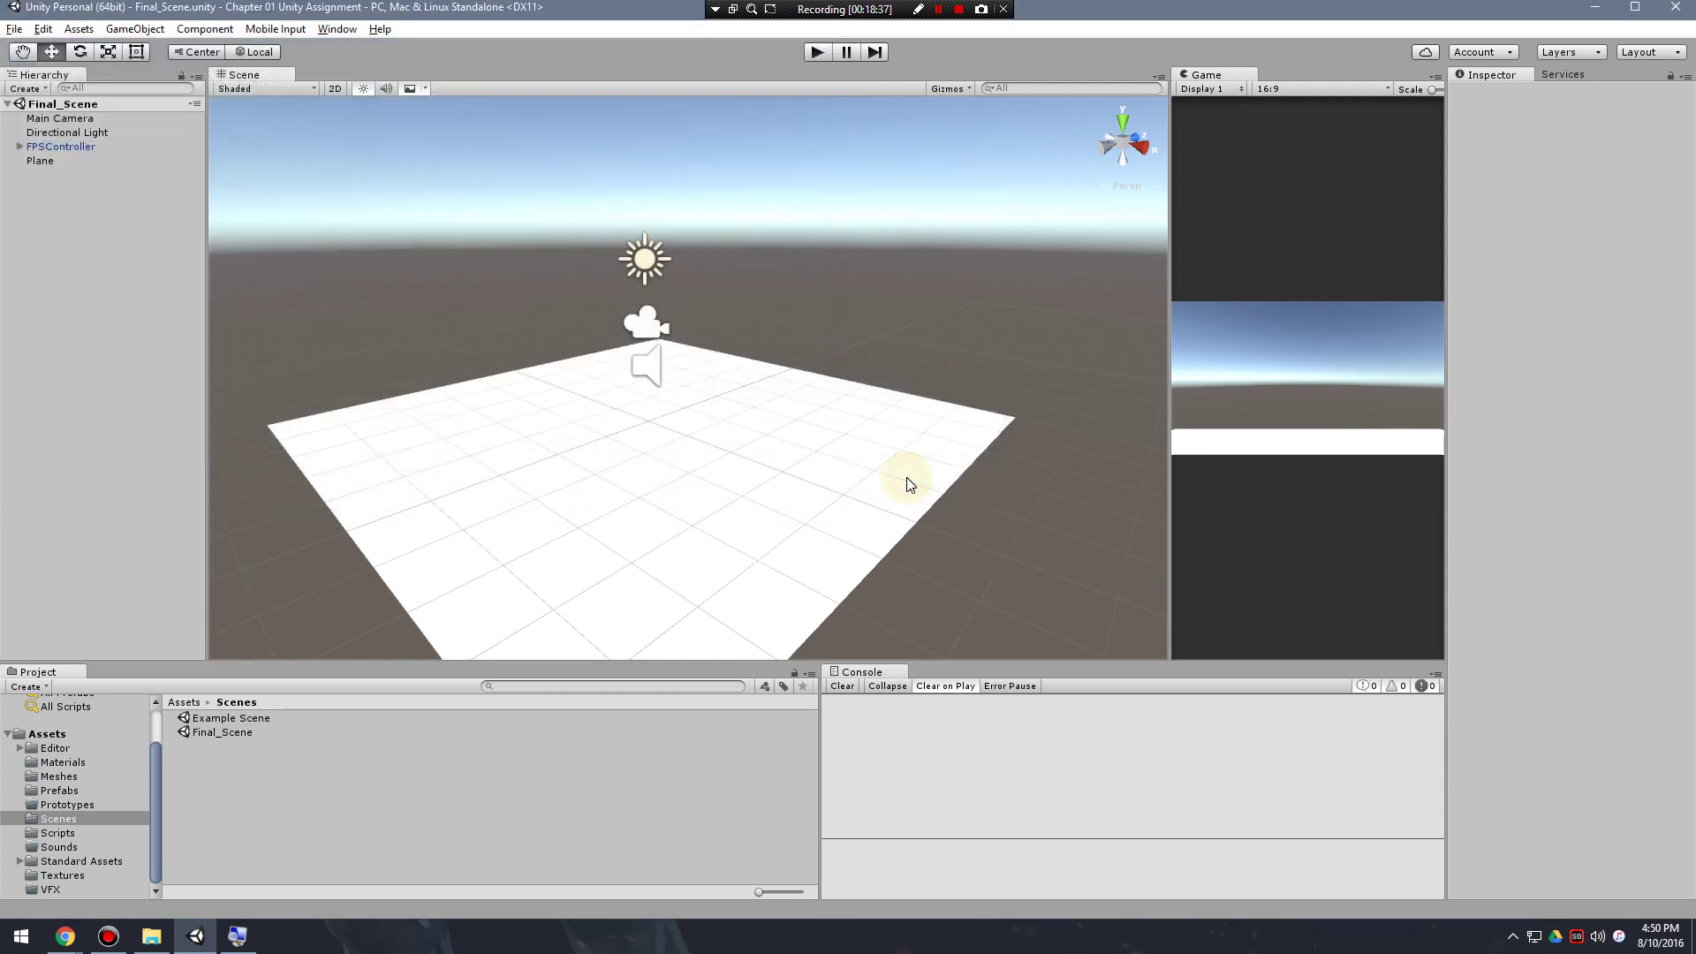
pyautogui.click(14, 28)
# Save the project, the scene and the project again, then quit the Unity editor.
pyautogui.click(59, 178)
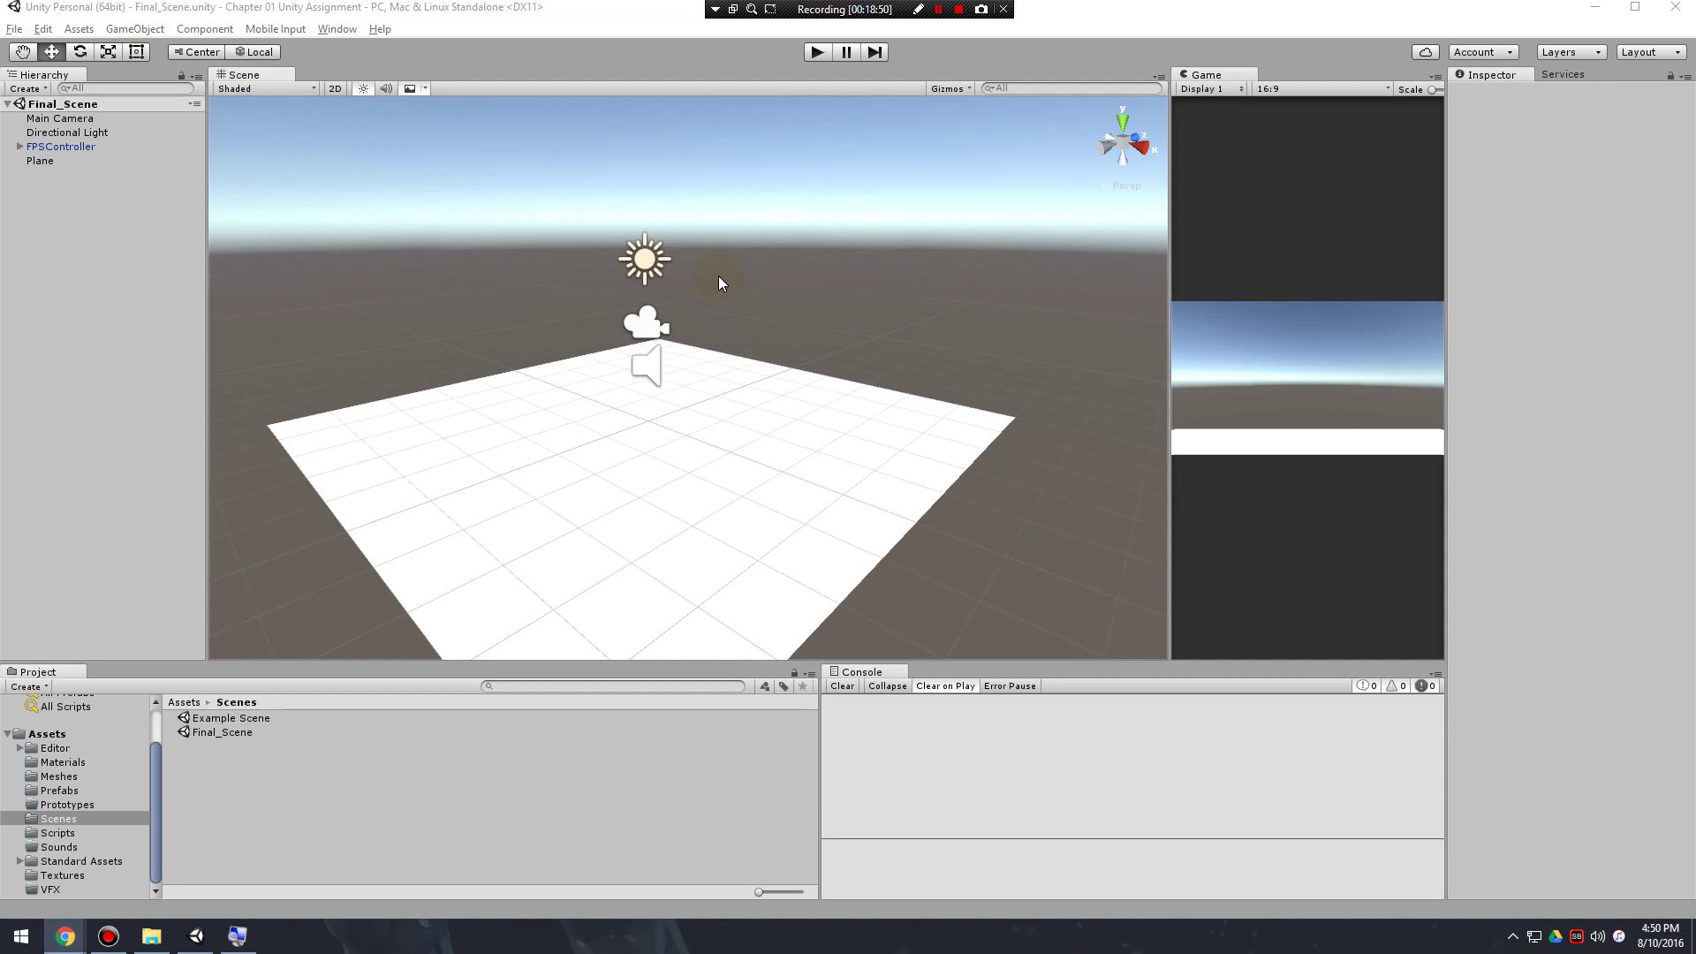
pyautogui.click(14, 28)
pyautogui.click(55, 96)
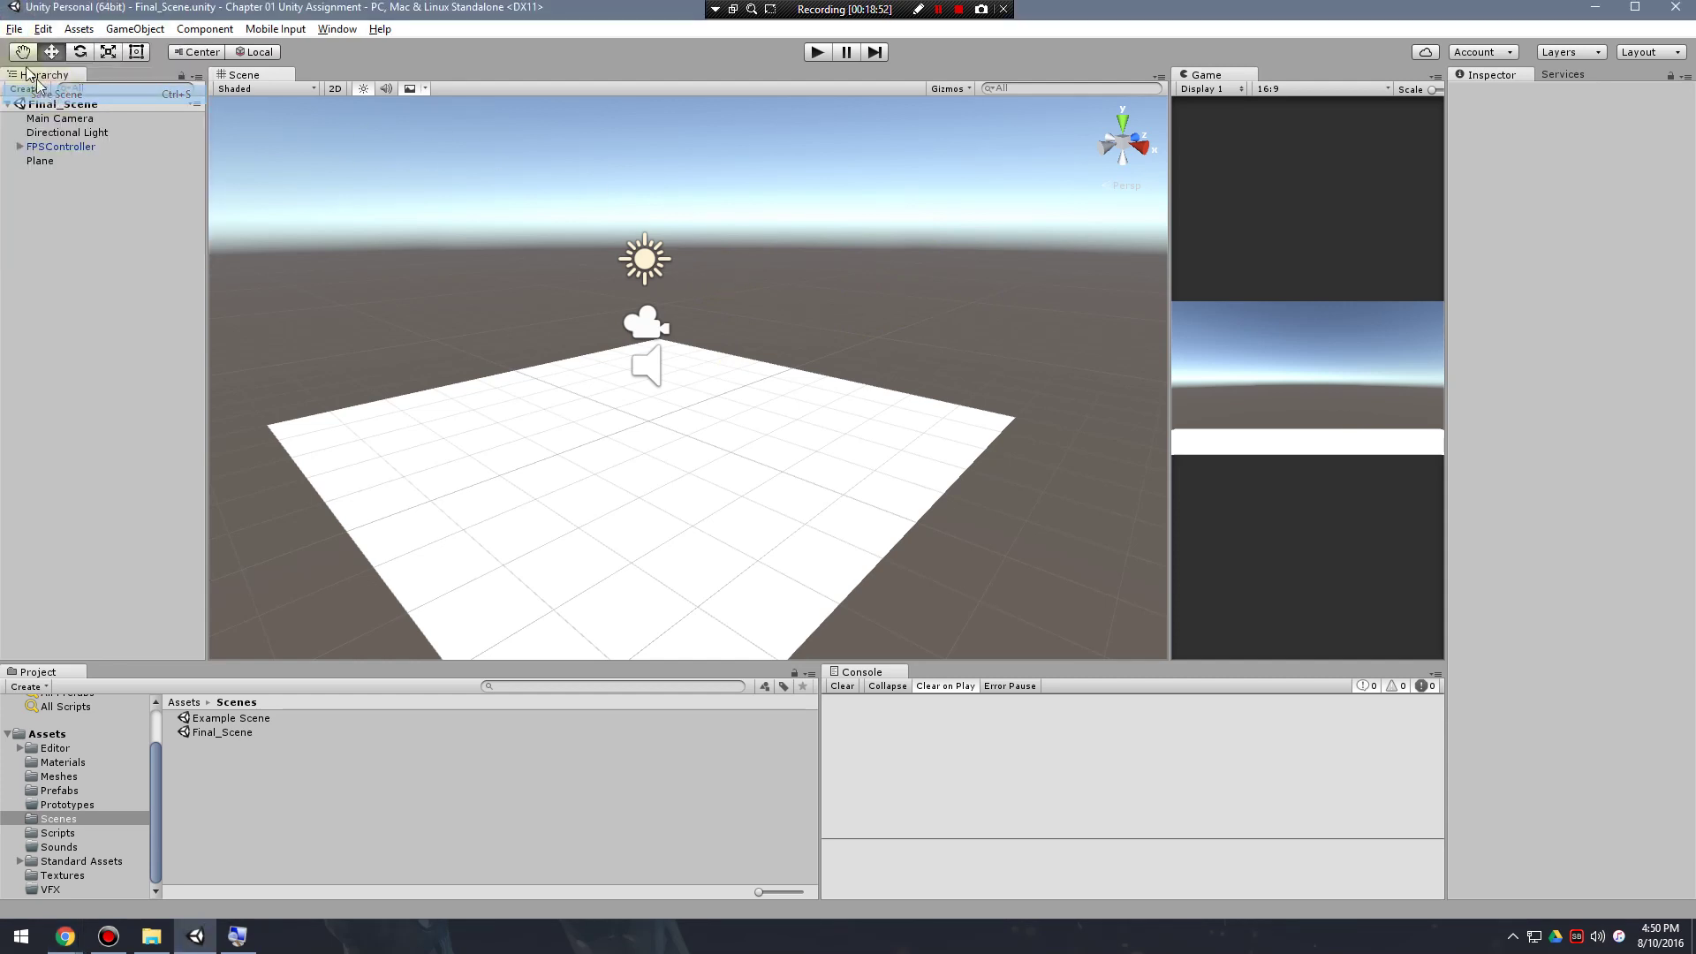
pyautogui.click(14, 30)
pyautogui.click(69, 180)
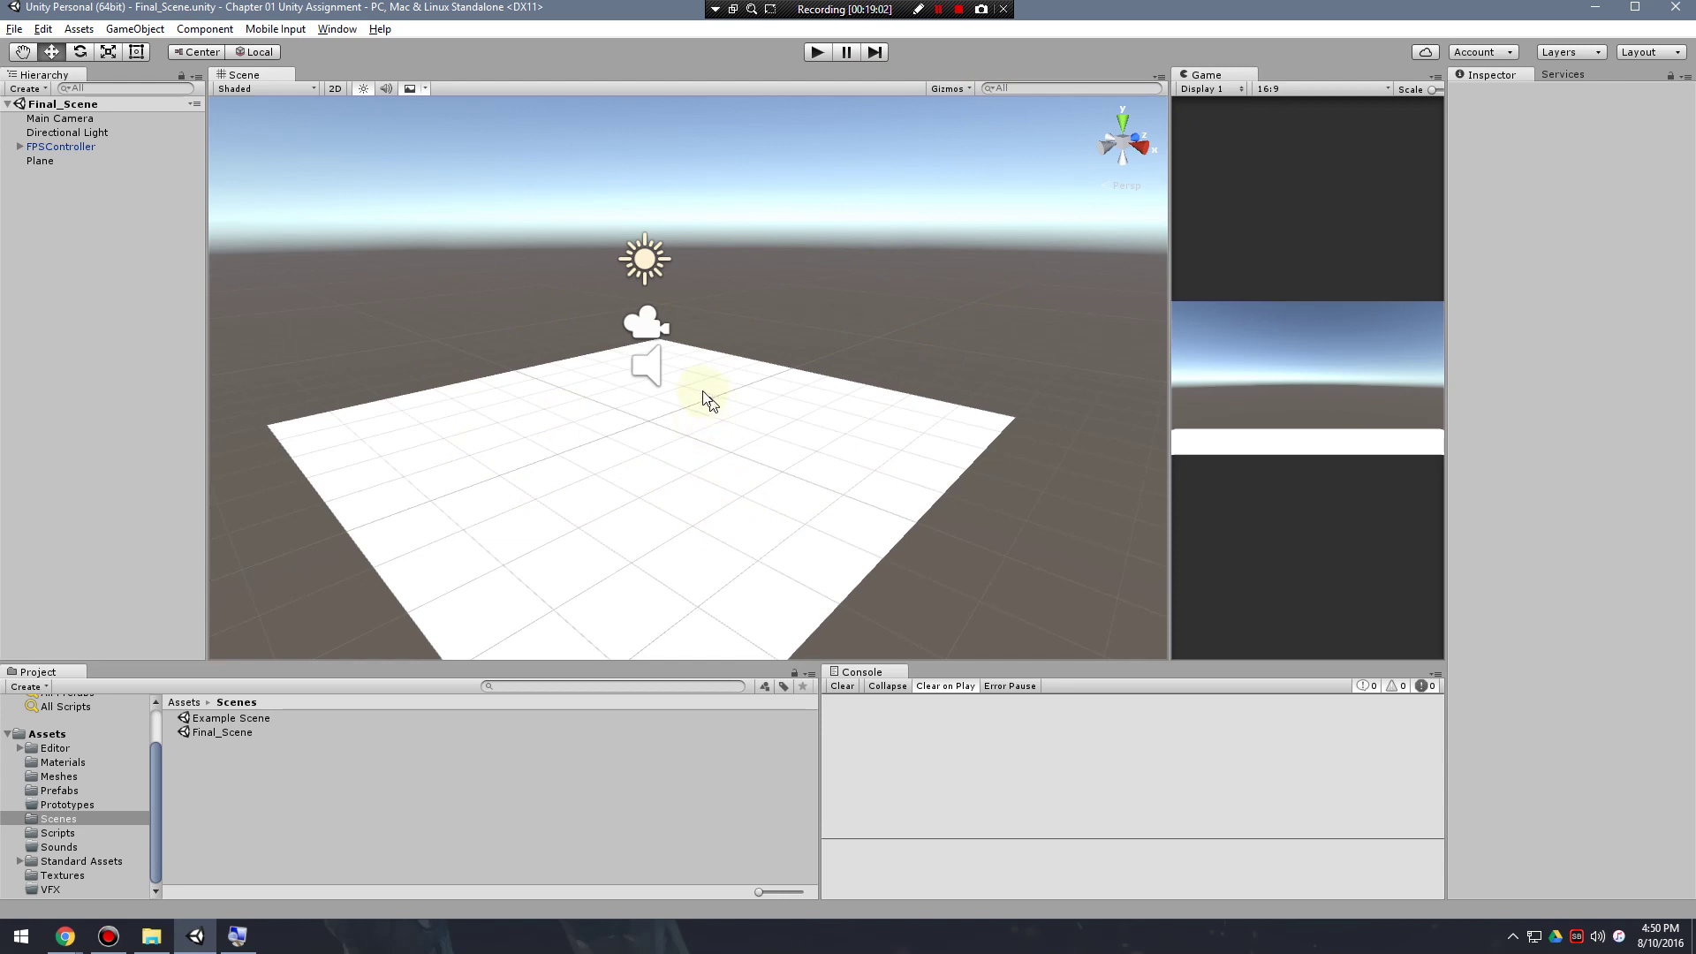
pyautogui.click(1665, 10)
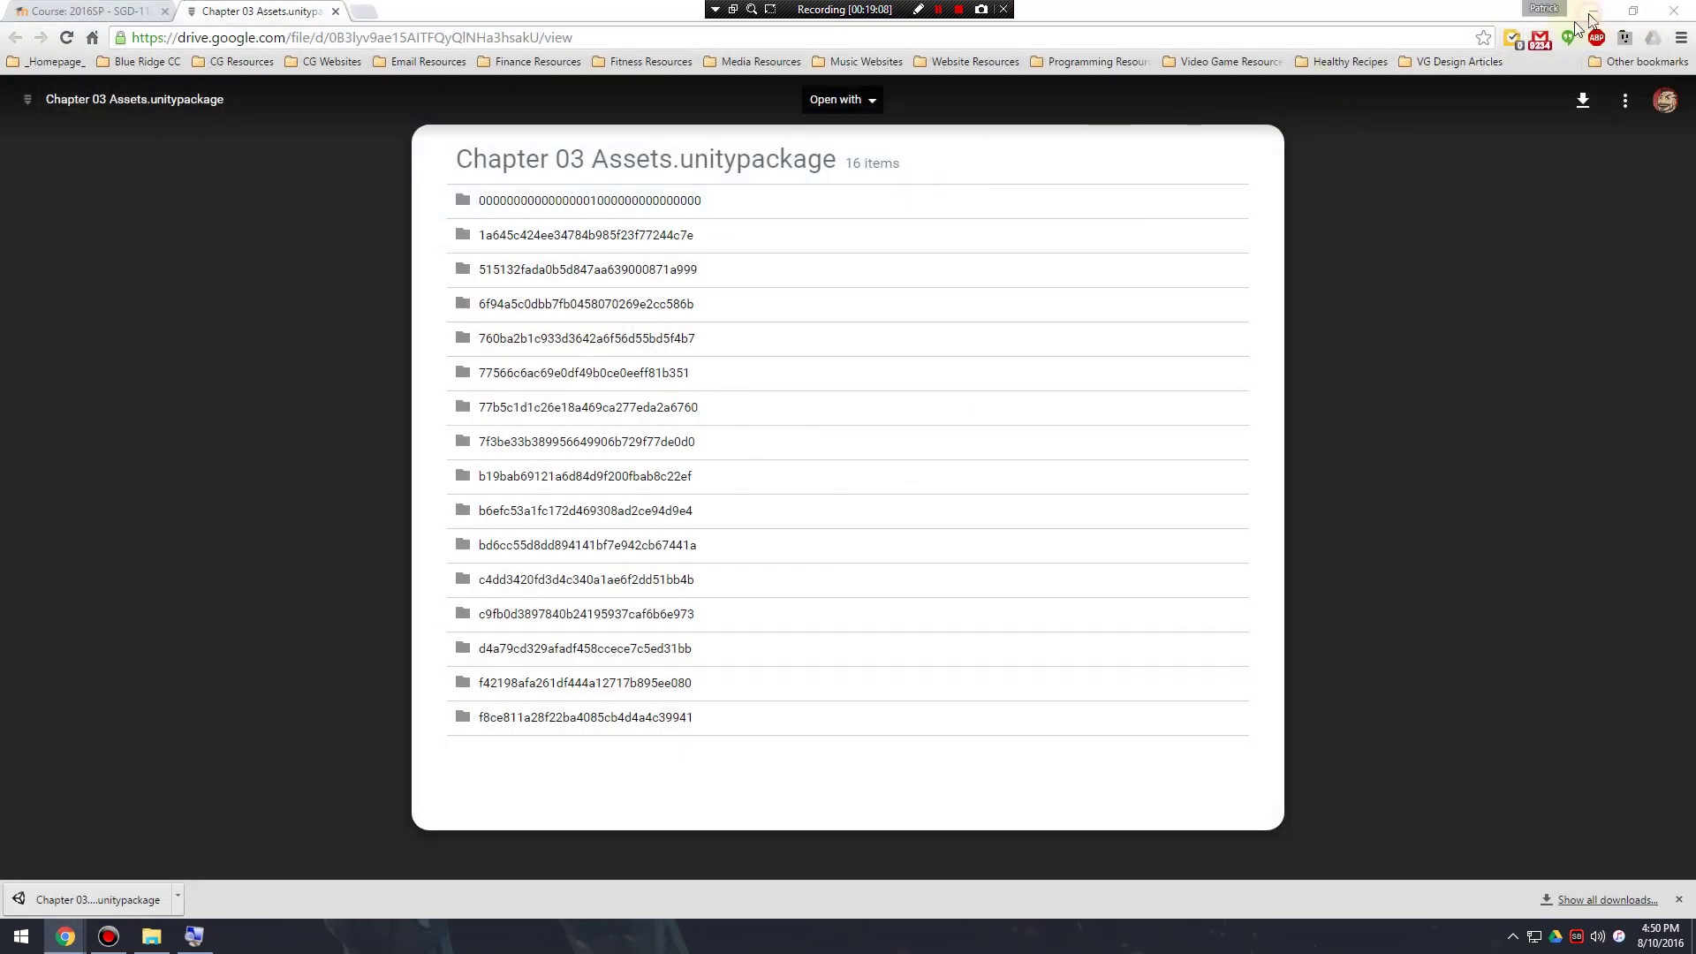
pyautogui.click(1669, 14)
# Browse from the desktop SGD folder through SGD 113 Programming I and Chapter 01 into Chapter 01 Unity Assignment.
pyautogui.doubleClick(31, 42)
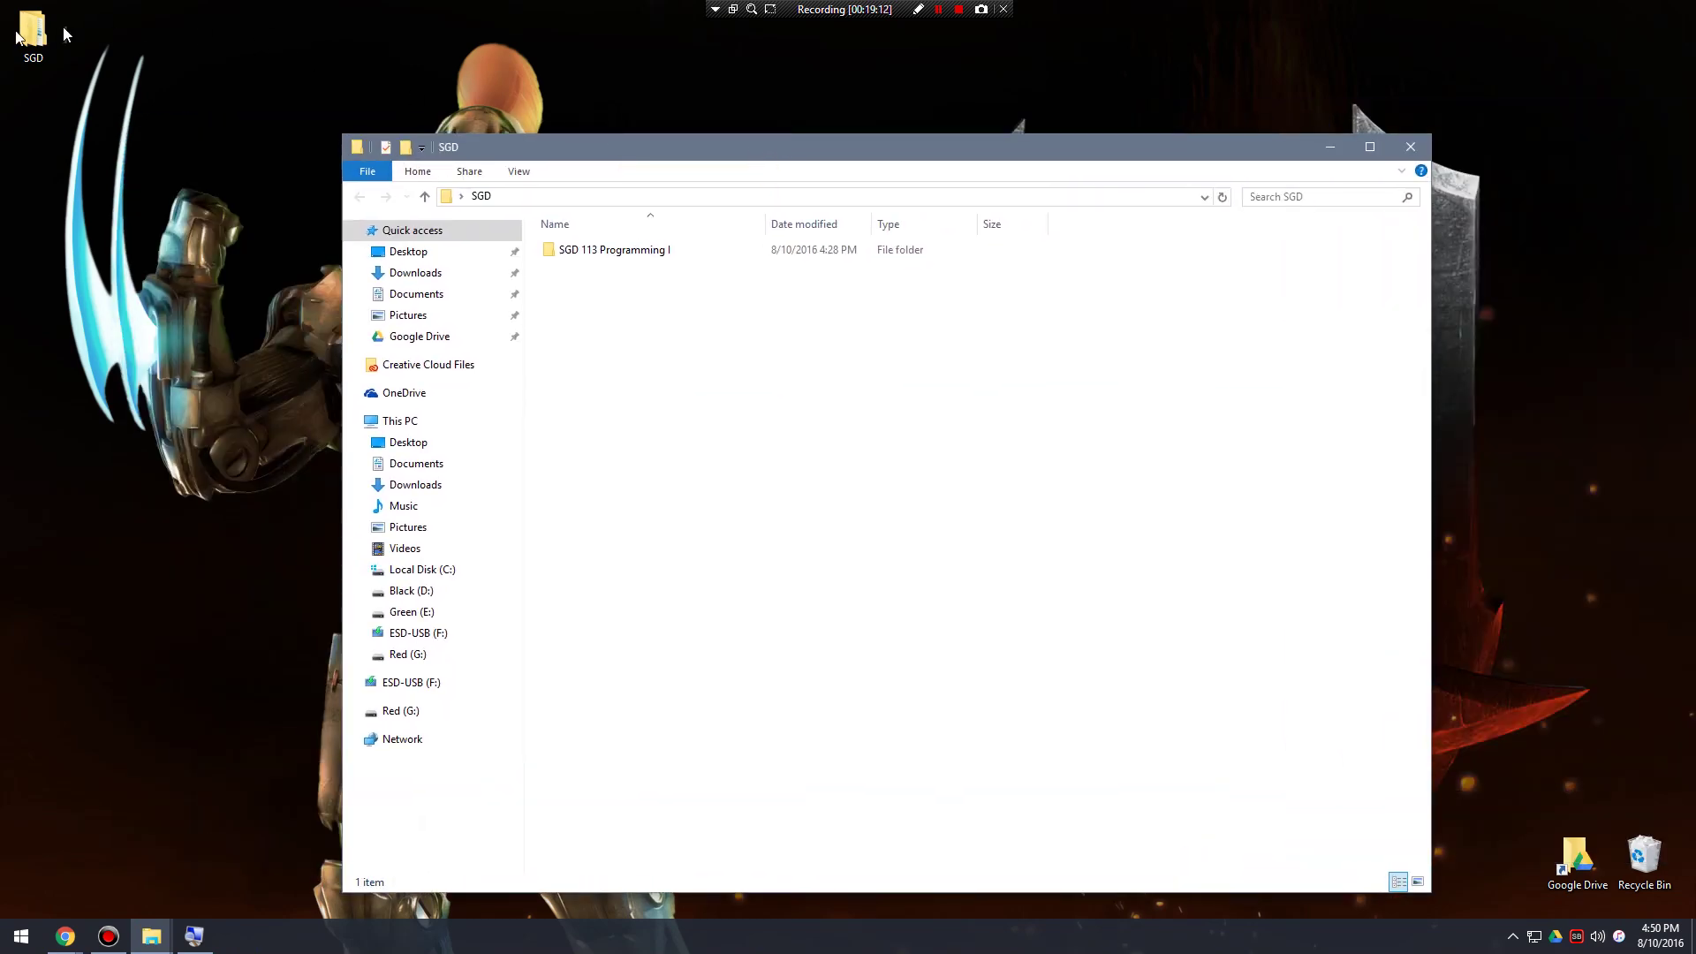
pyautogui.moveTo(537, 149); pyautogui.dragTo(475, 122)
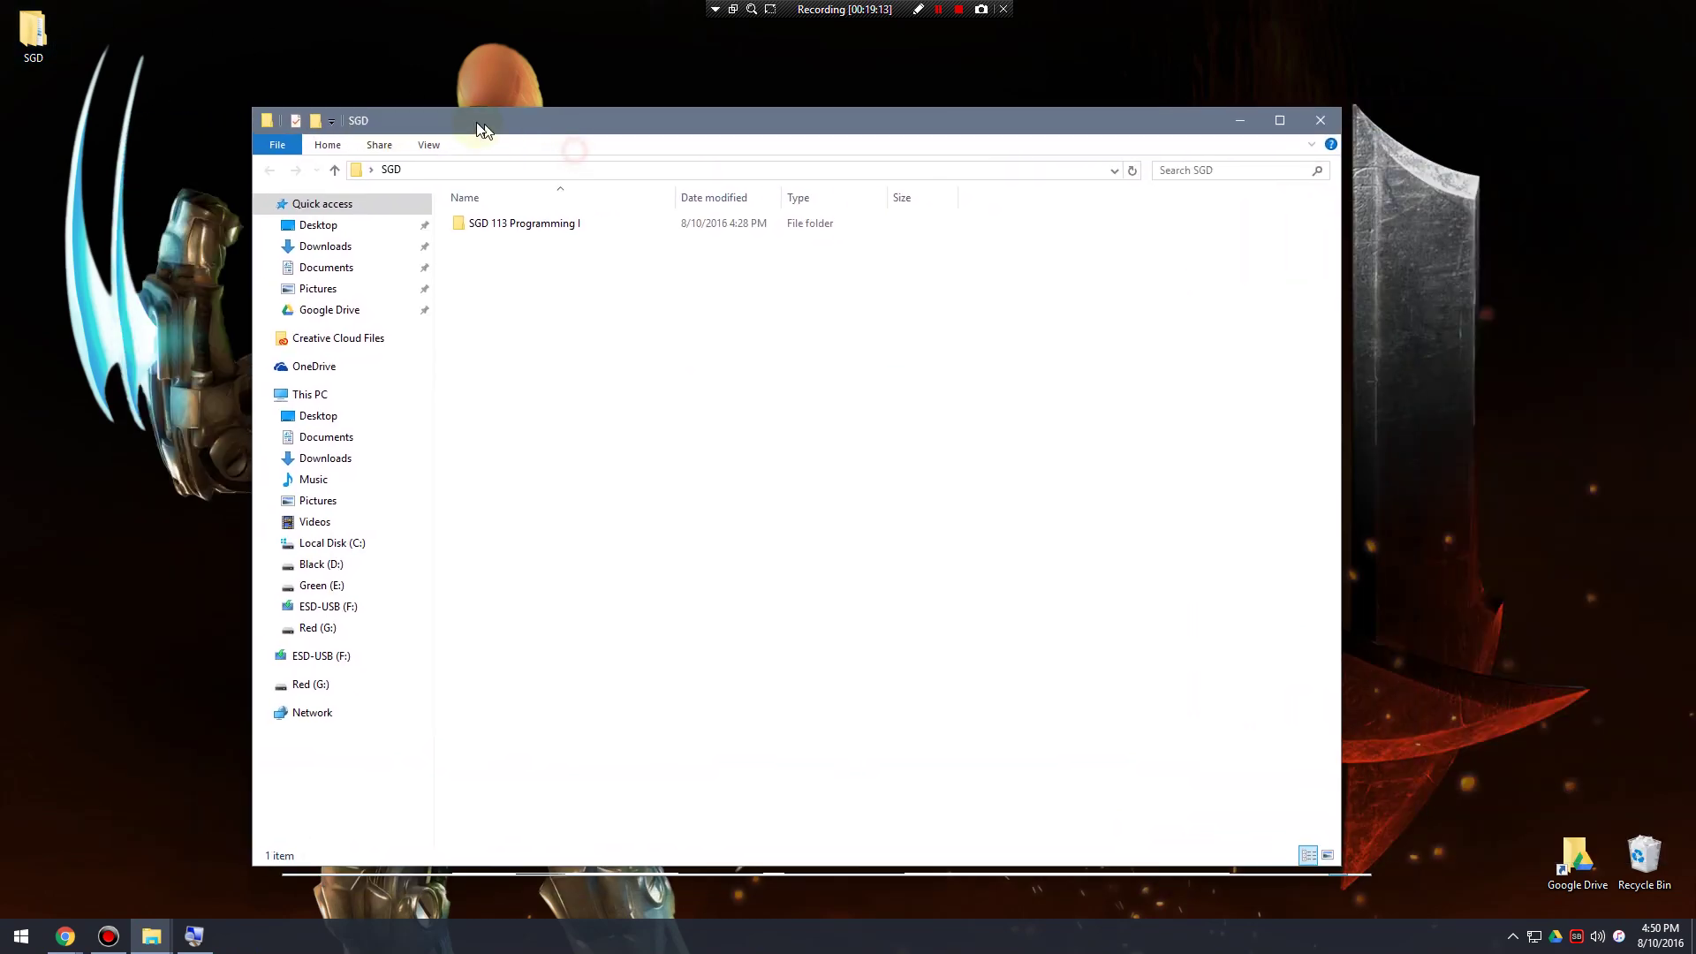
pyautogui.doubleClick(512, 225)
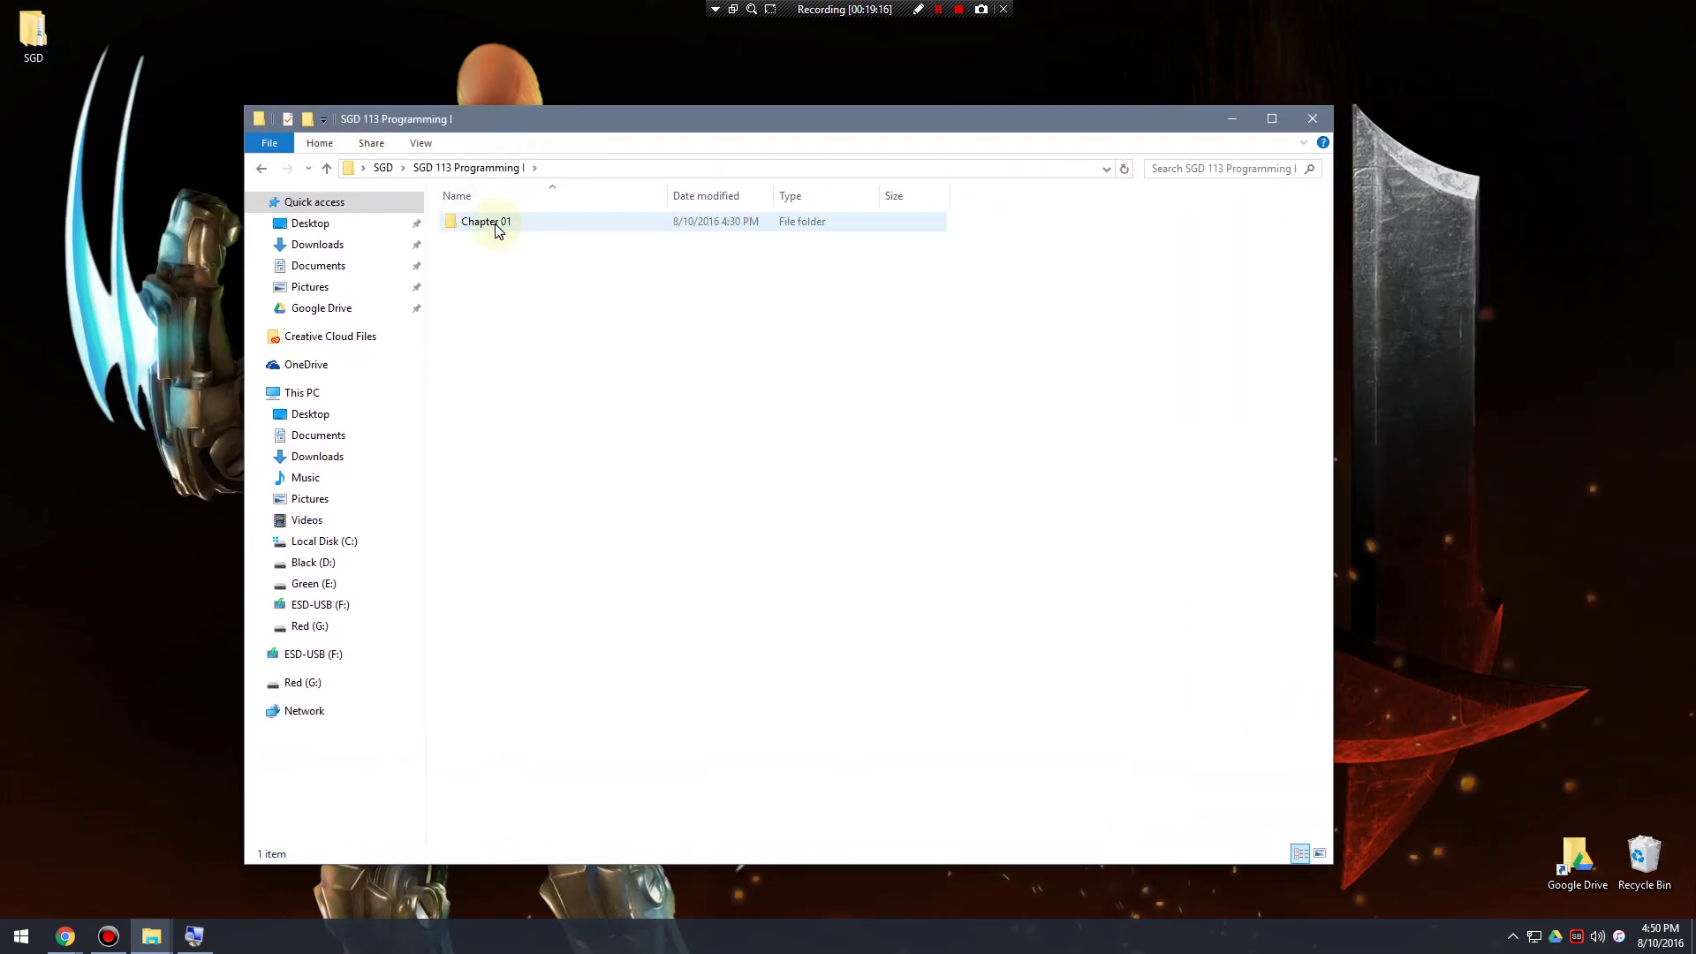
pyautogui.doubleClick(495, 226)
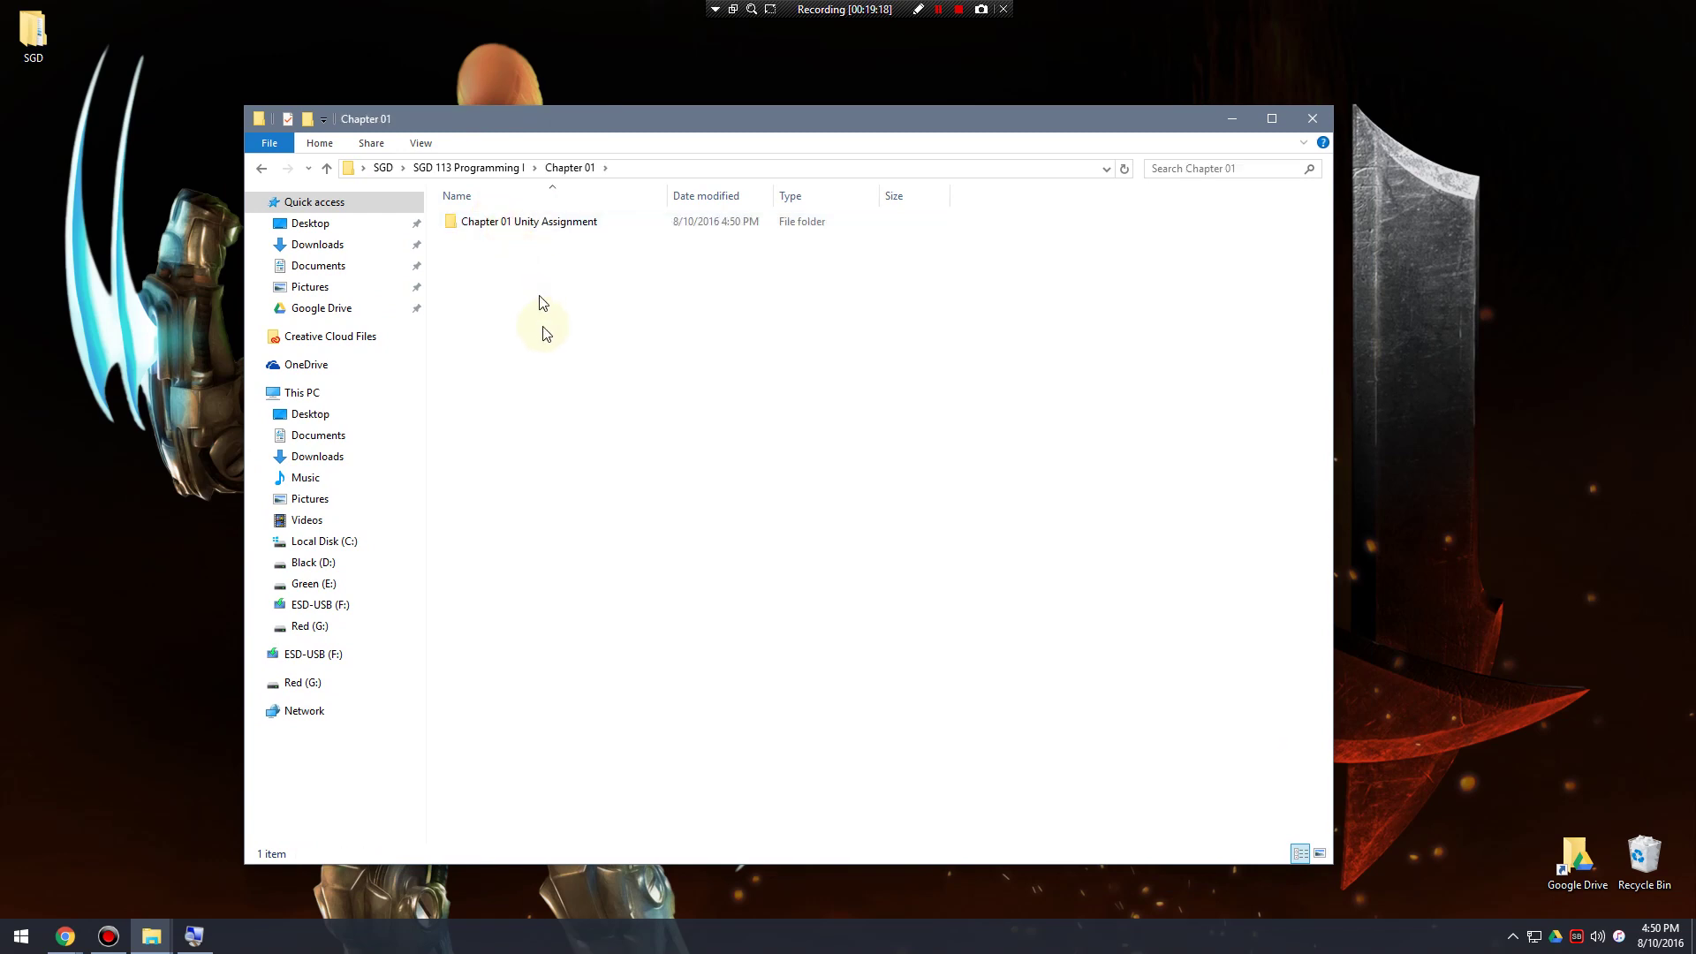
pyautogui.doubleClick(523, 225)
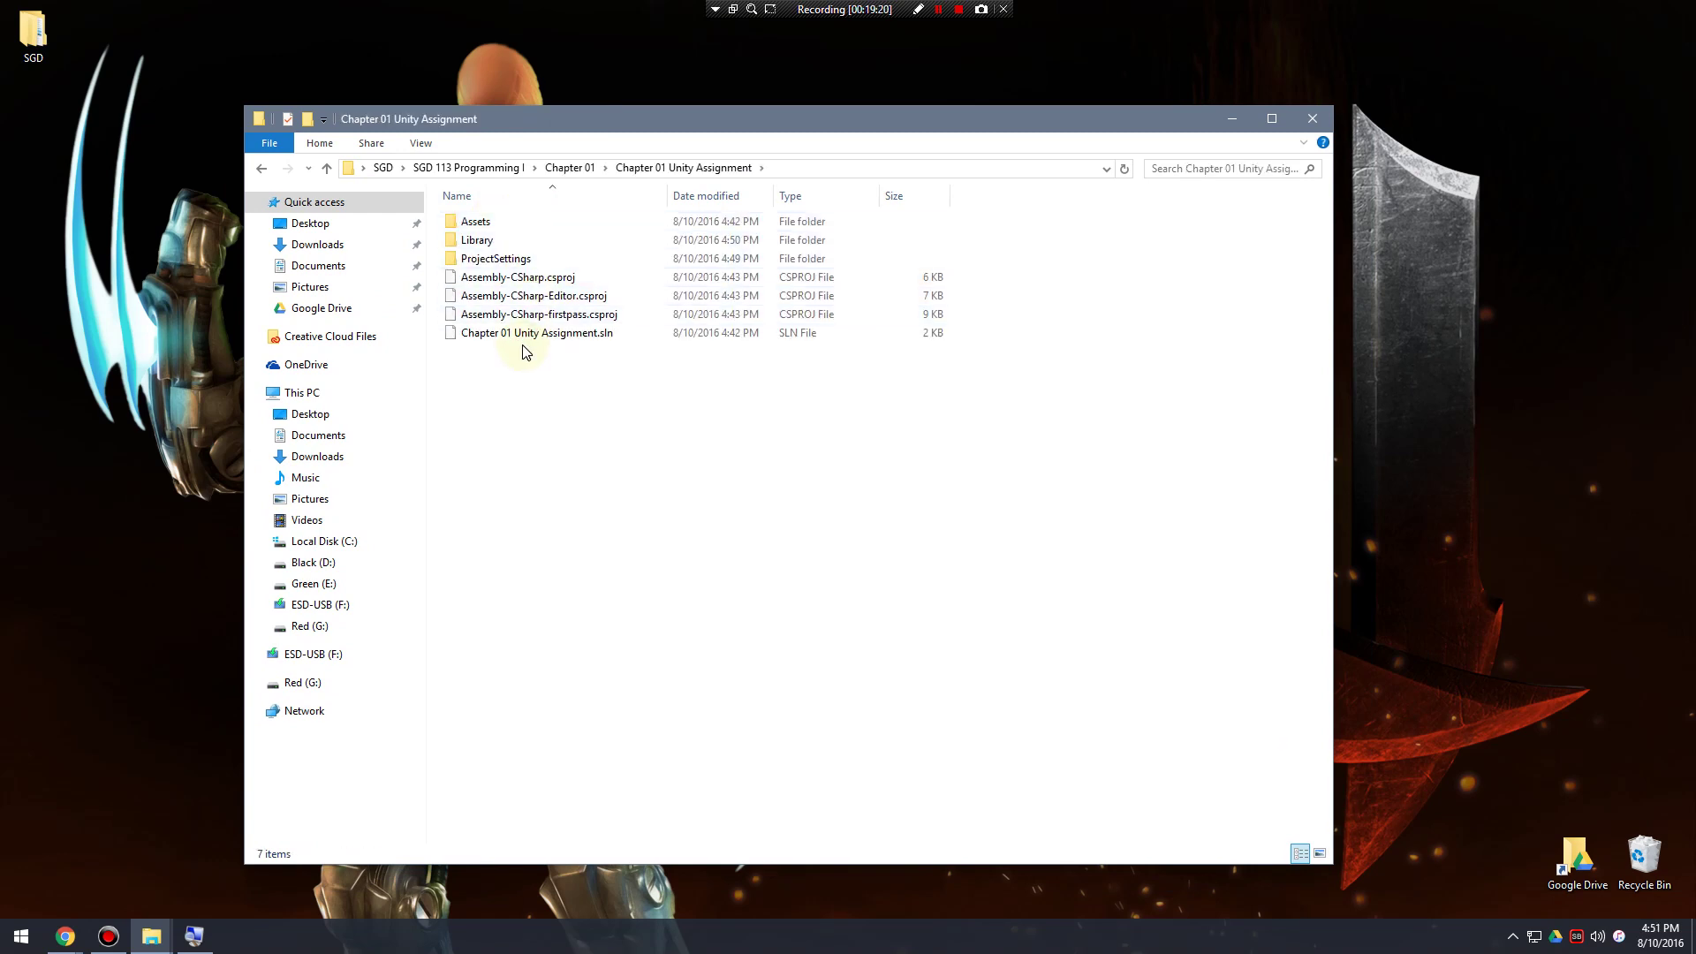
# Go back up to Chapter 01 and reopen the Chapter 01 Unity Assignment project folder.
pyautogui.click(486, 223)
pyautogui.click(496, 258)
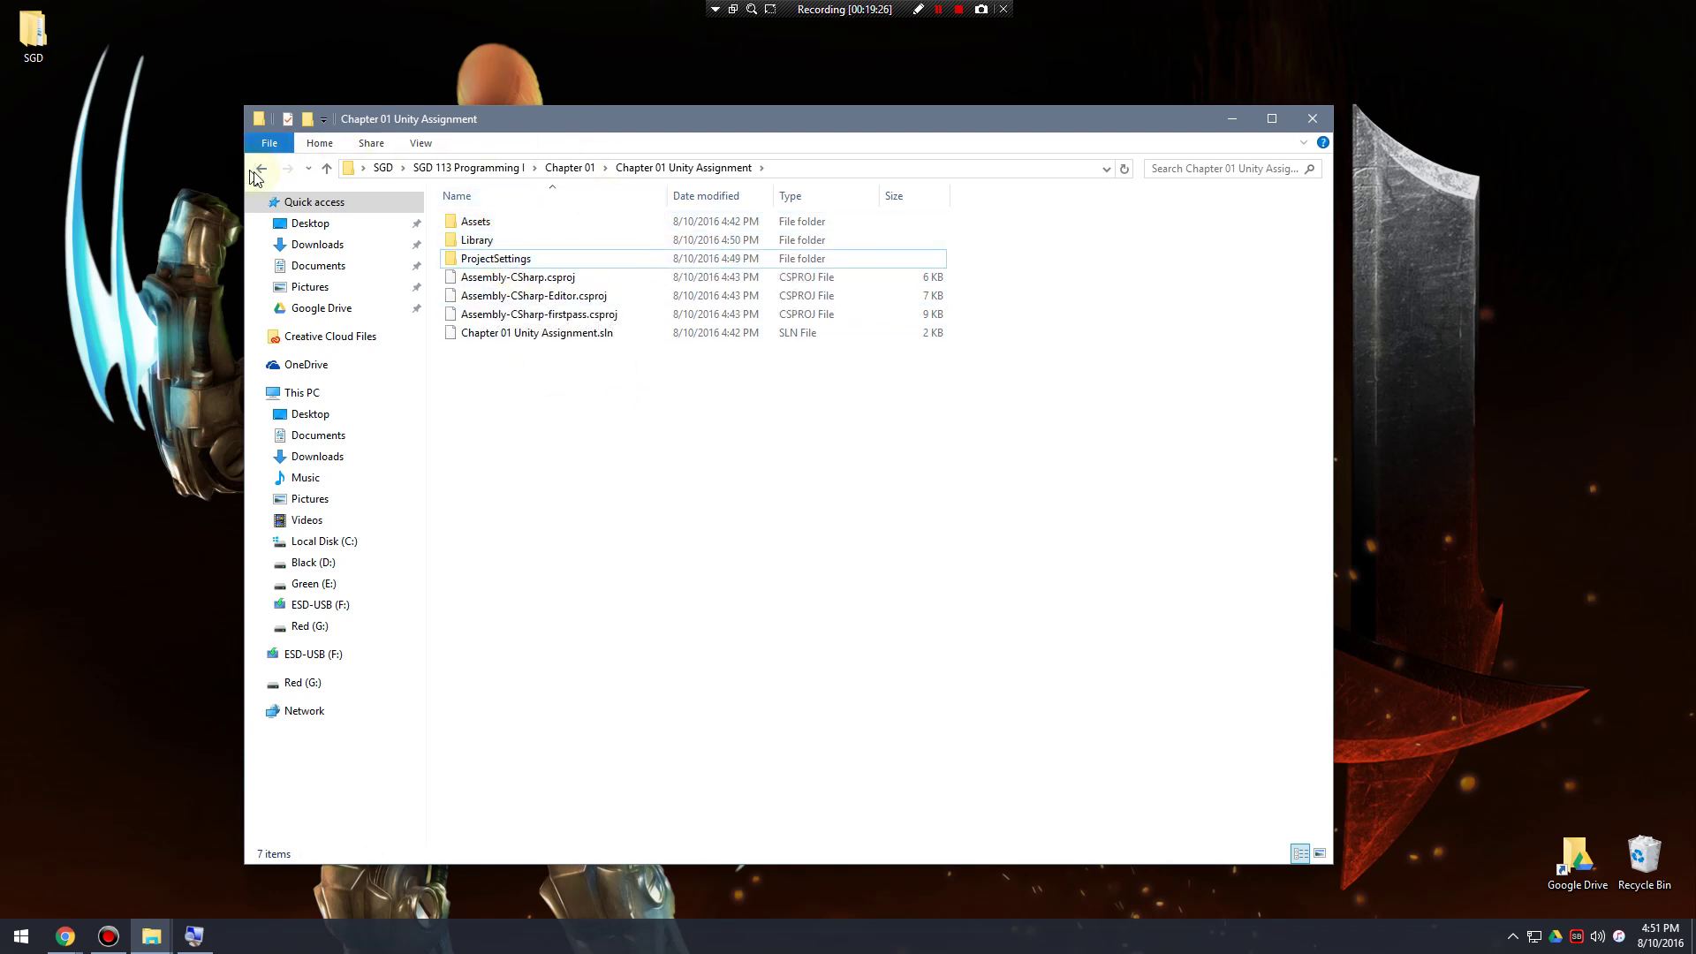
pyautogui.click(263, 169)
pyautogui.click(548, 272)
pyautogui.click(515, 227)
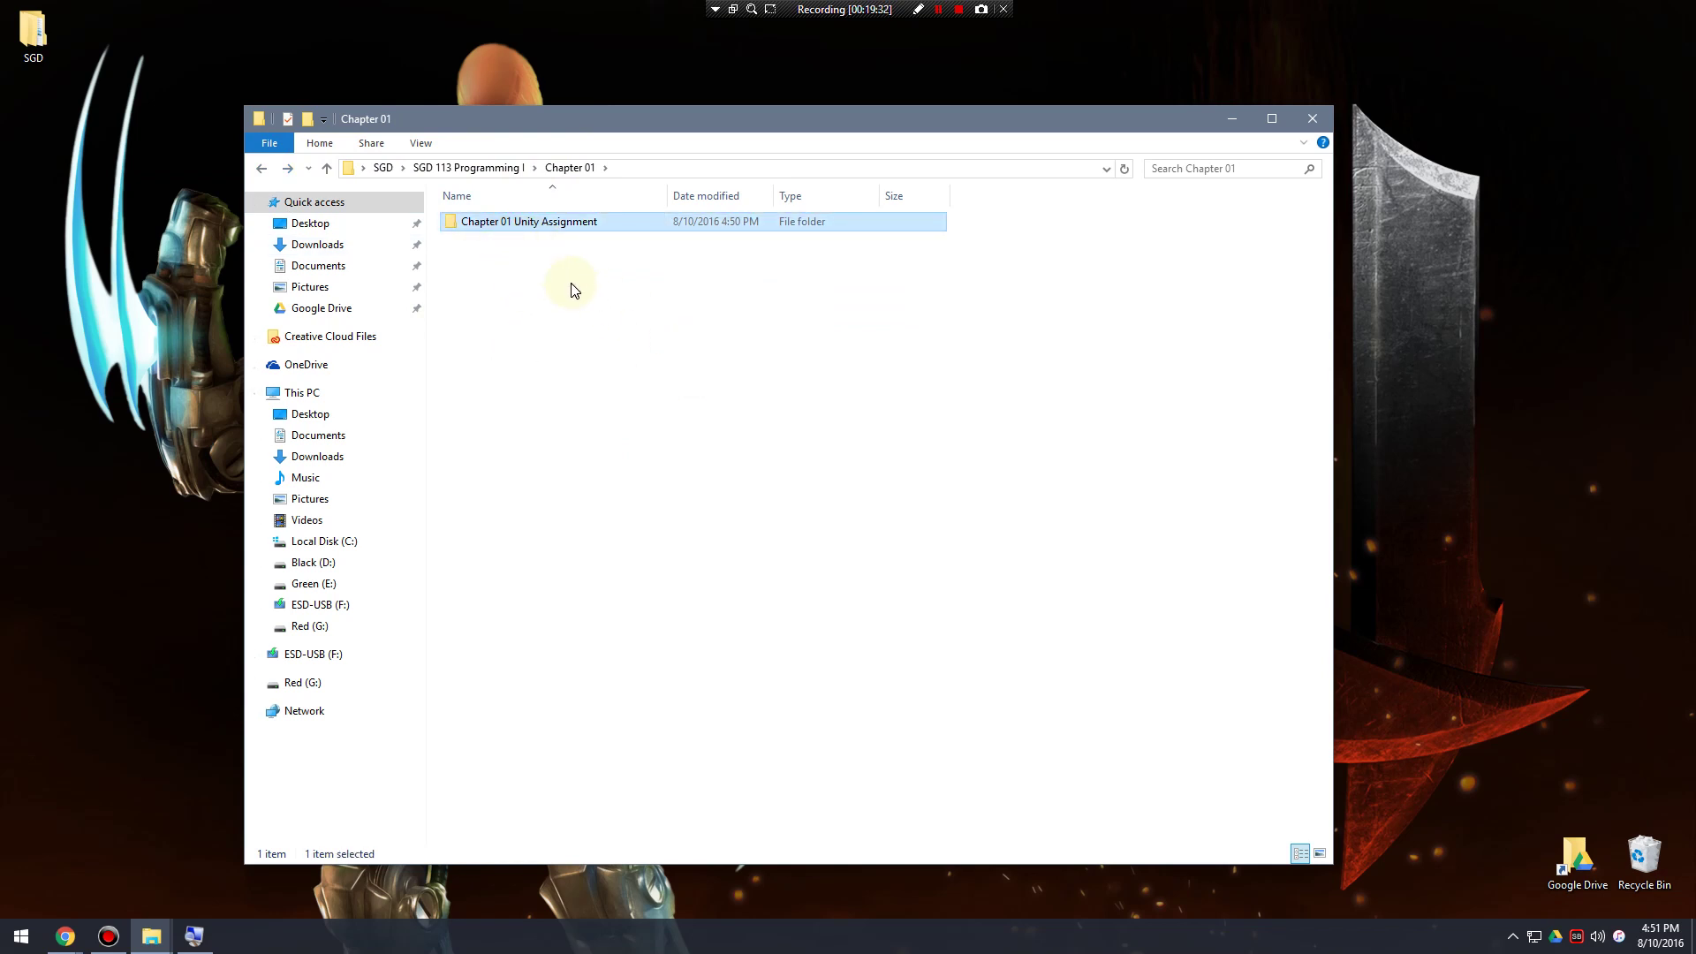
pyautogui.click(541, 284)
pyautogui.click(530, 225)
pyautogui.click(534, 294)
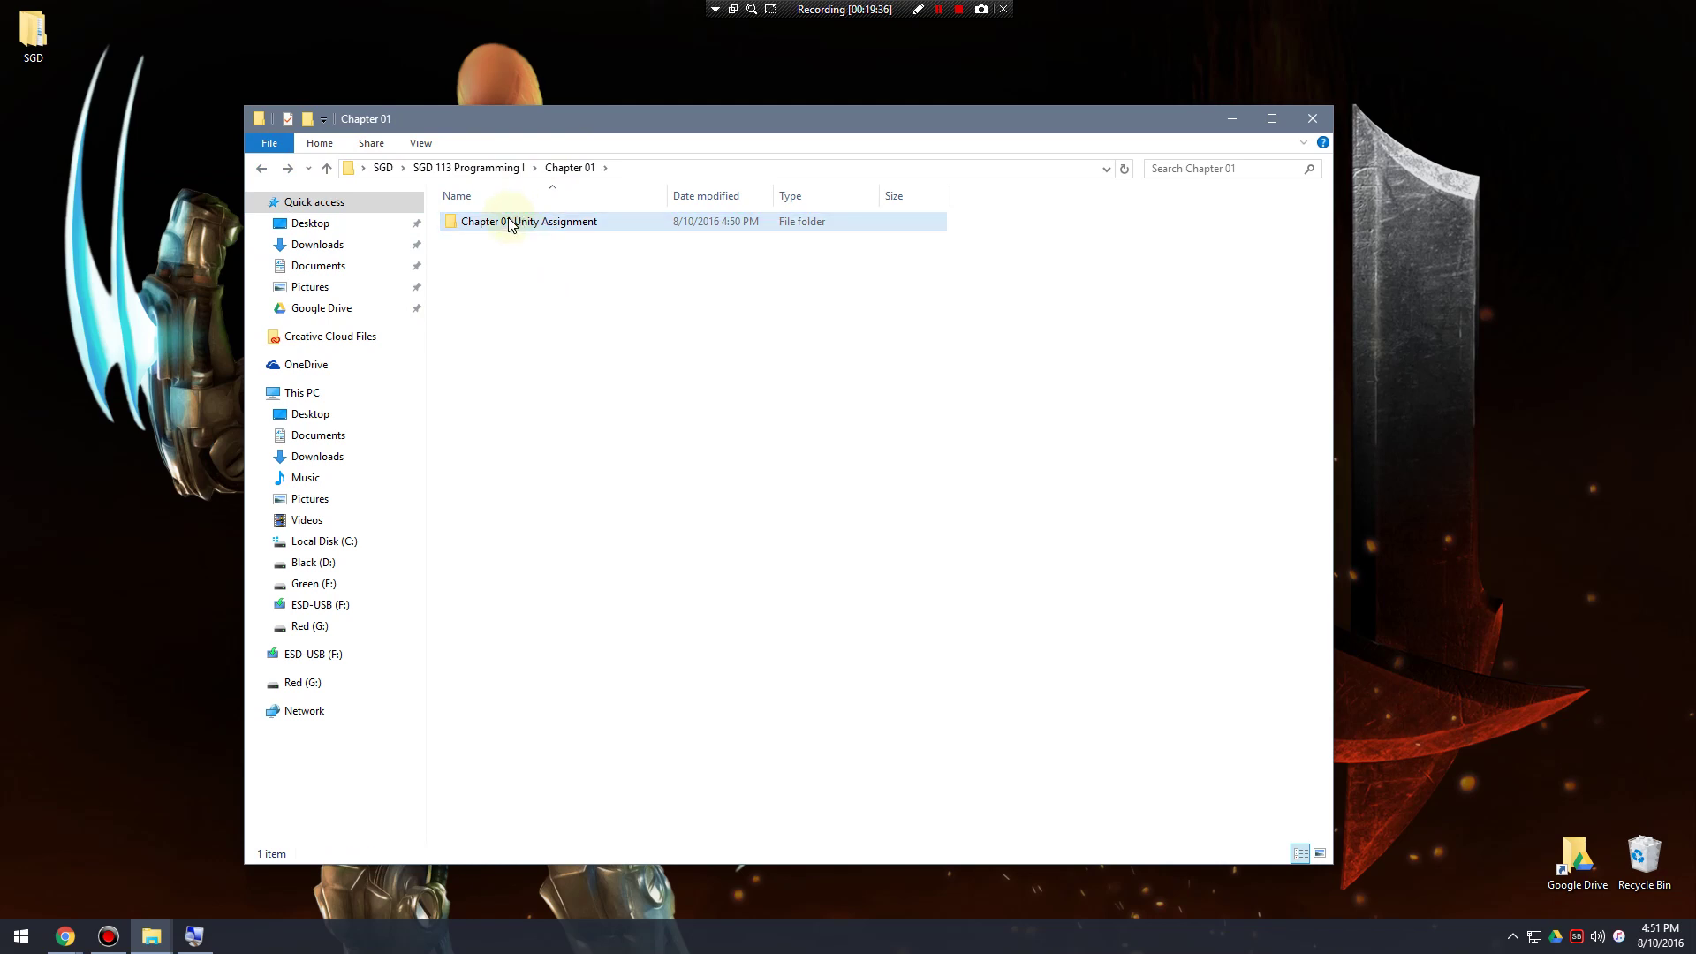
pyautogui.doubleClick(510, 225)
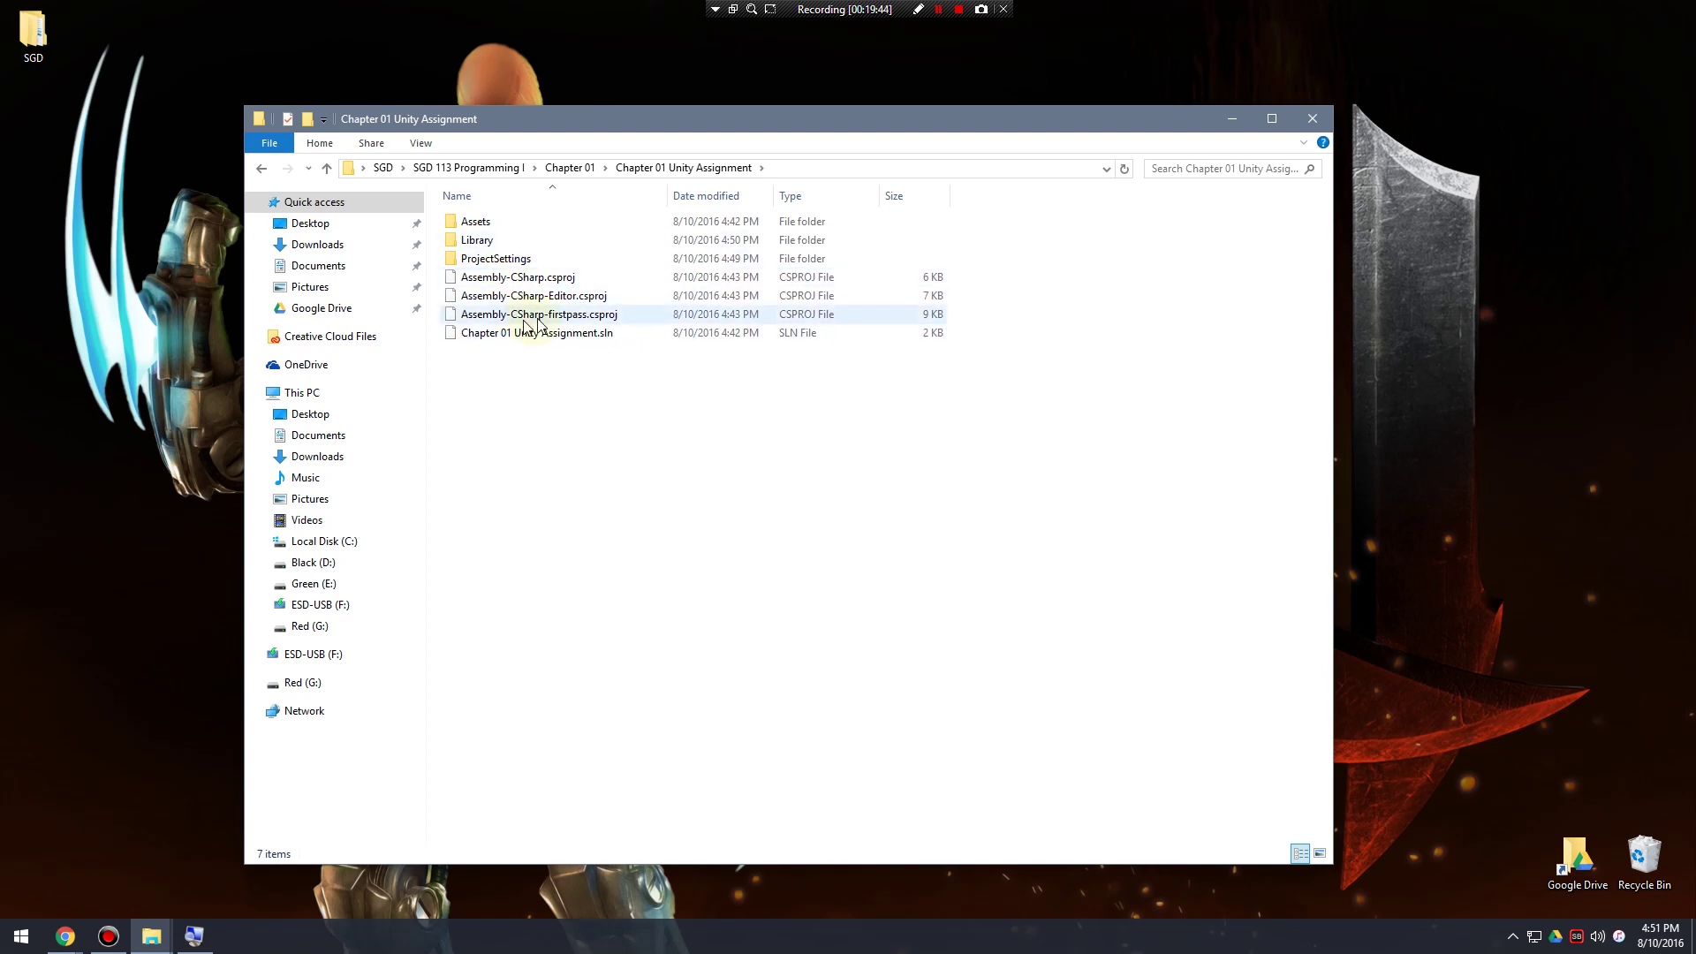
# Return to Chapter 01 via the breadcrumbs and cancel an accidental rename of the project folder.
pyautogui.click(569, 167)
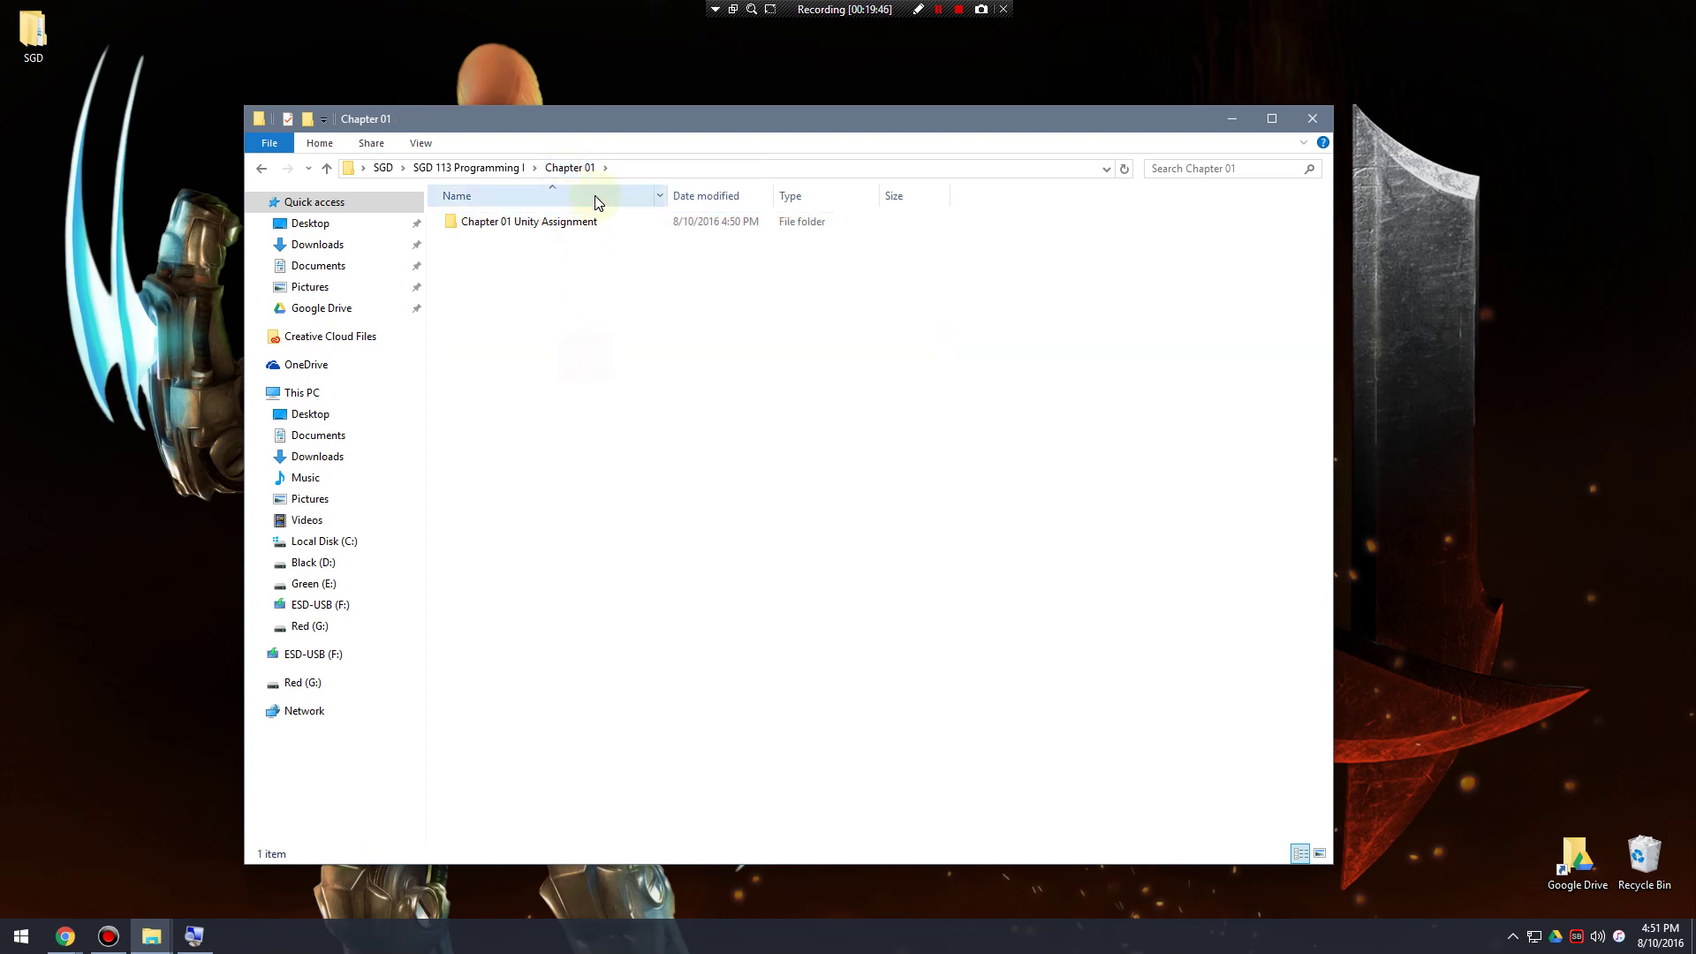
pyautogui.click(491, 168)
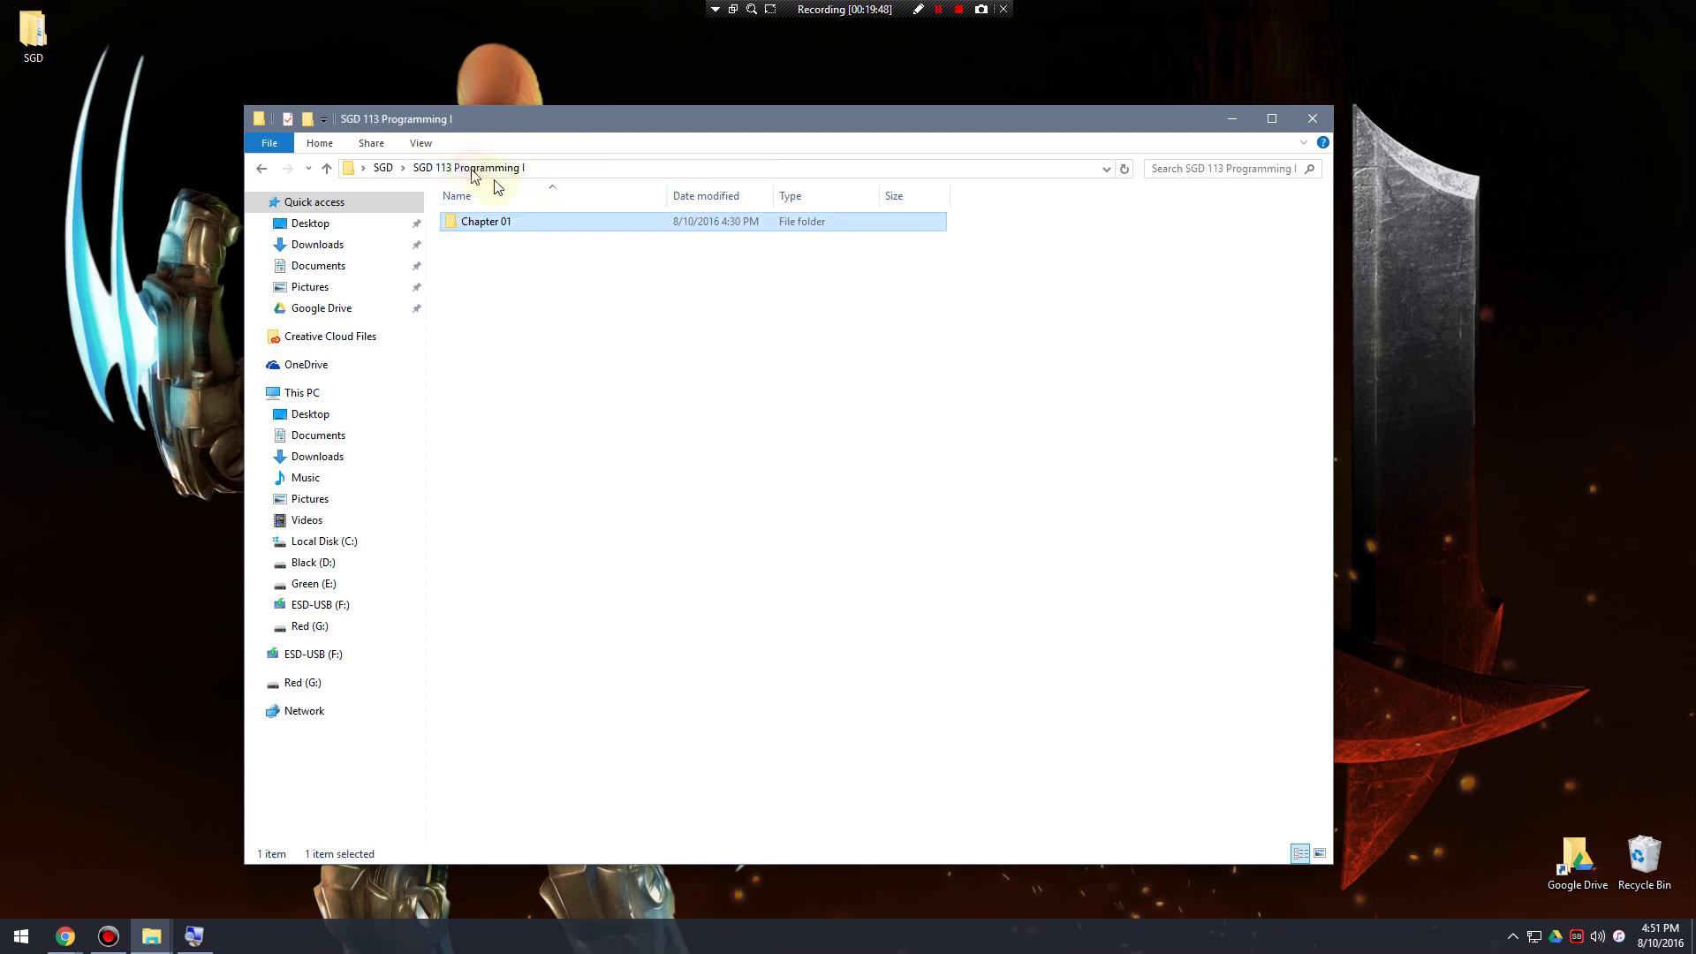
pyautogui.doubleClick(486, 228)
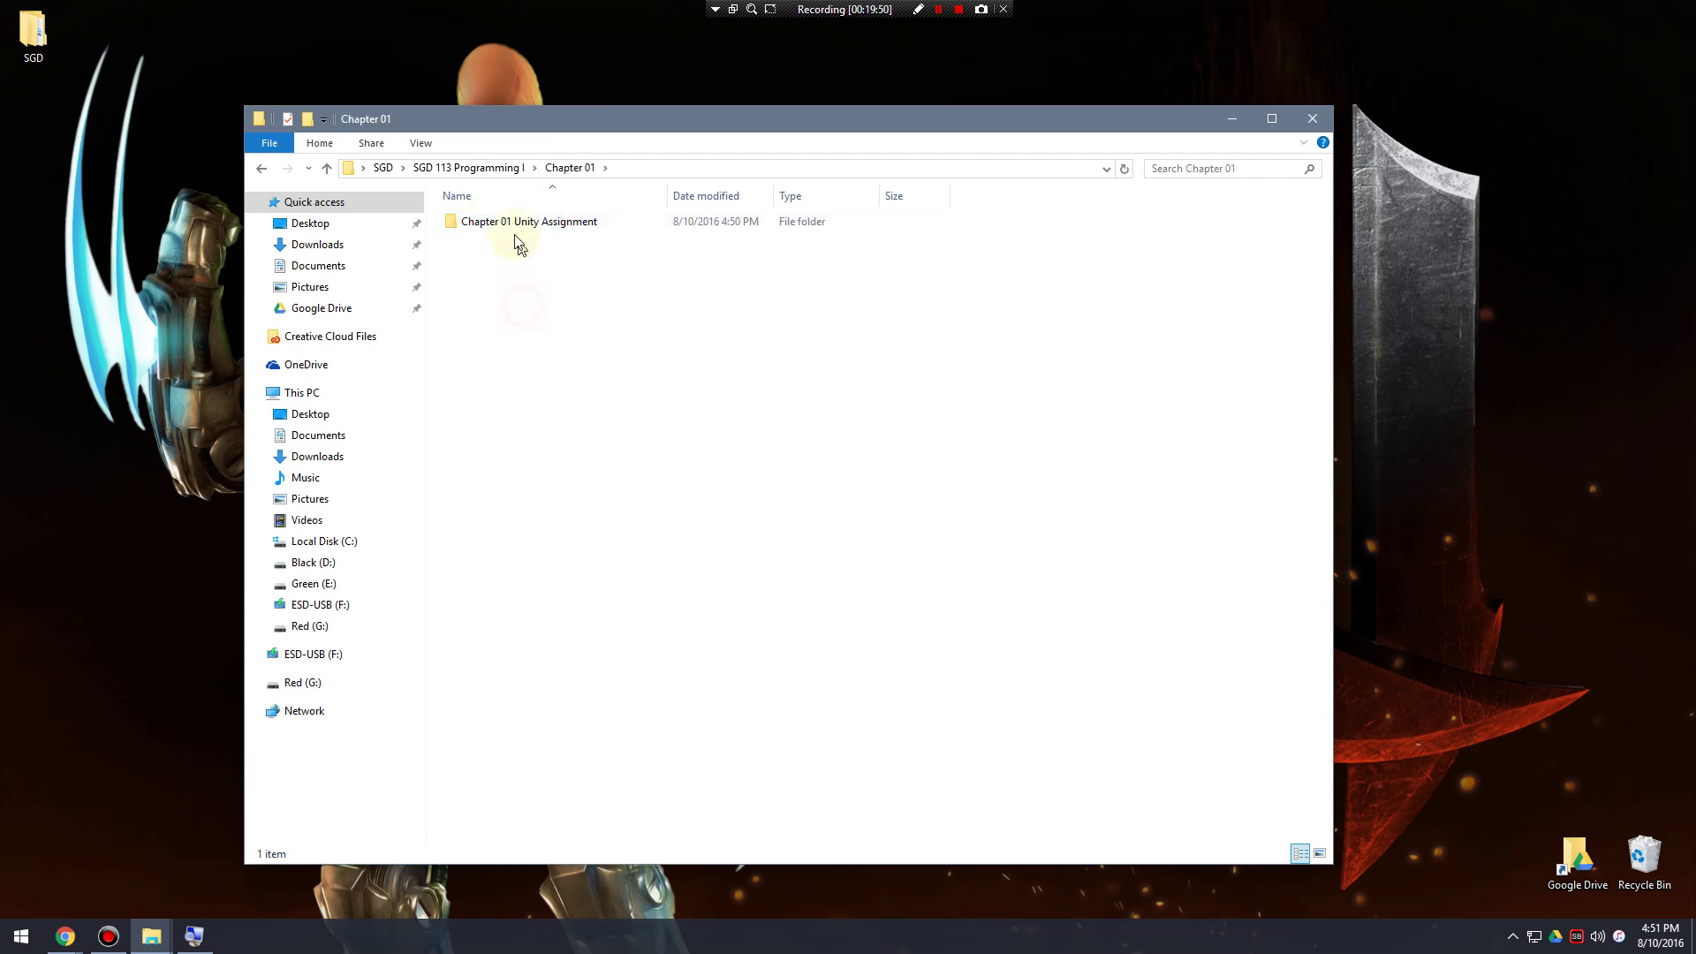
pyautogui.click(511, 225)
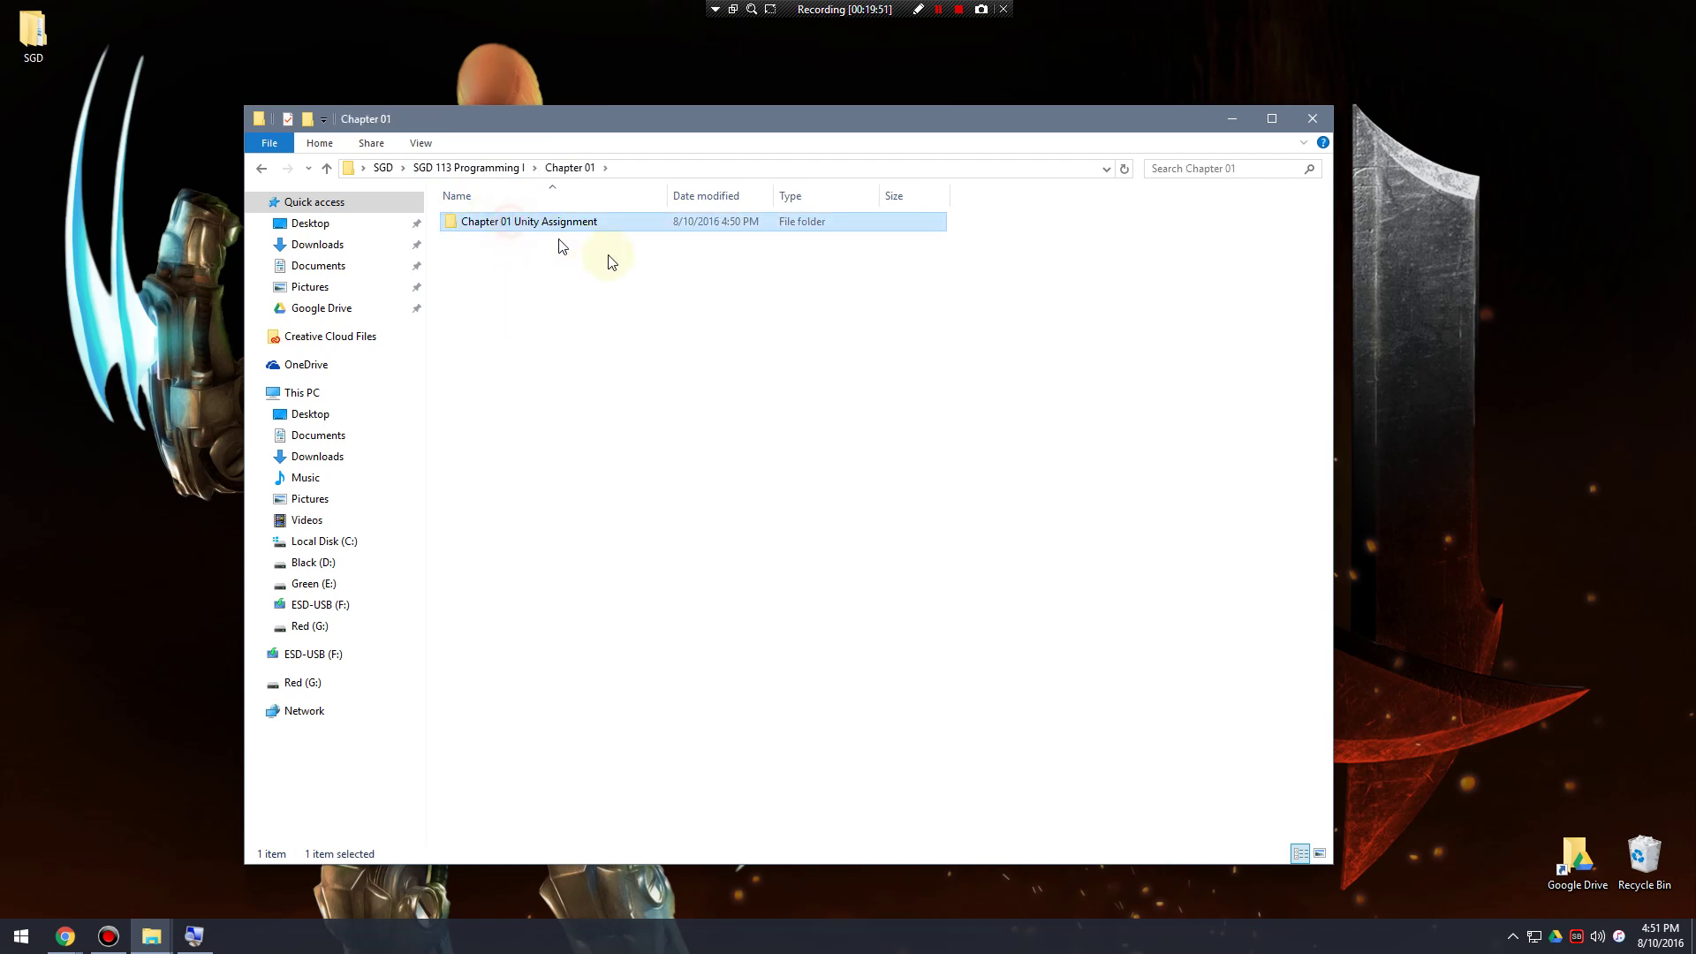
pyautogui.click(536, 221)
pyautogui.moveTo(542, 223); pyautogui.dragTo(673, 226)
pyautogui.press('BackSpace')
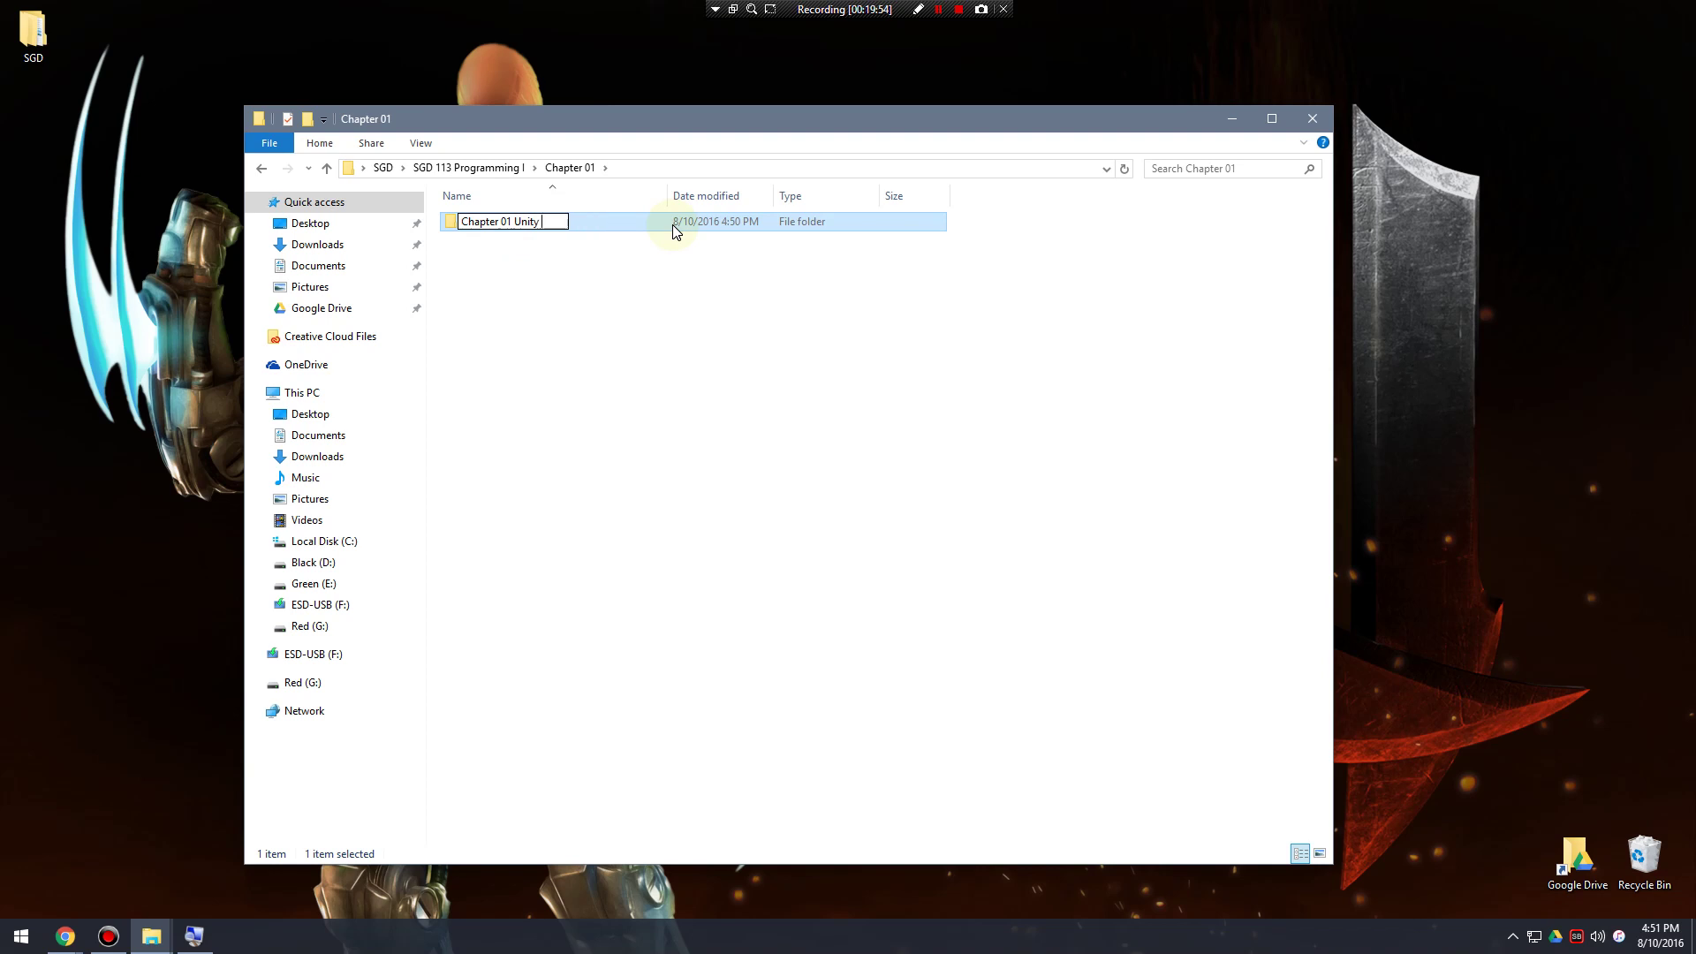
pyautogui.press('Escape')
pyautogui.click(601, 375)
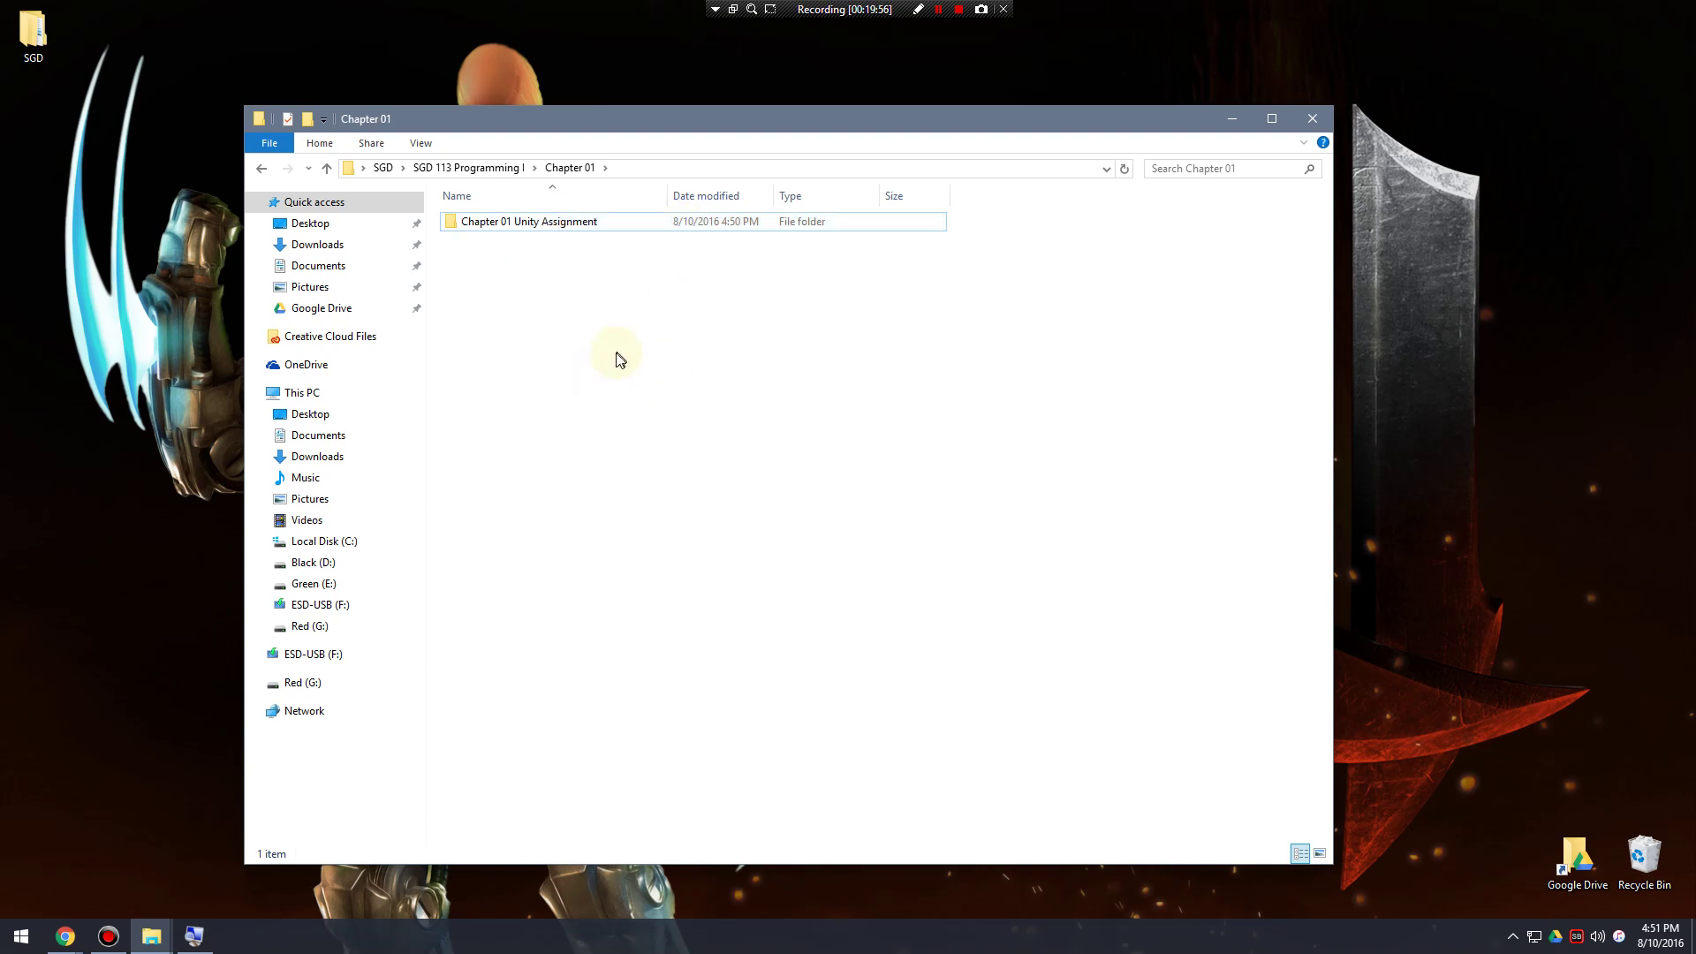
# Peek inside the project folder, come back to Chapter 01, and select Chapter 01 Unity Assignment.
pyautogui.doubleClick(560, 226)
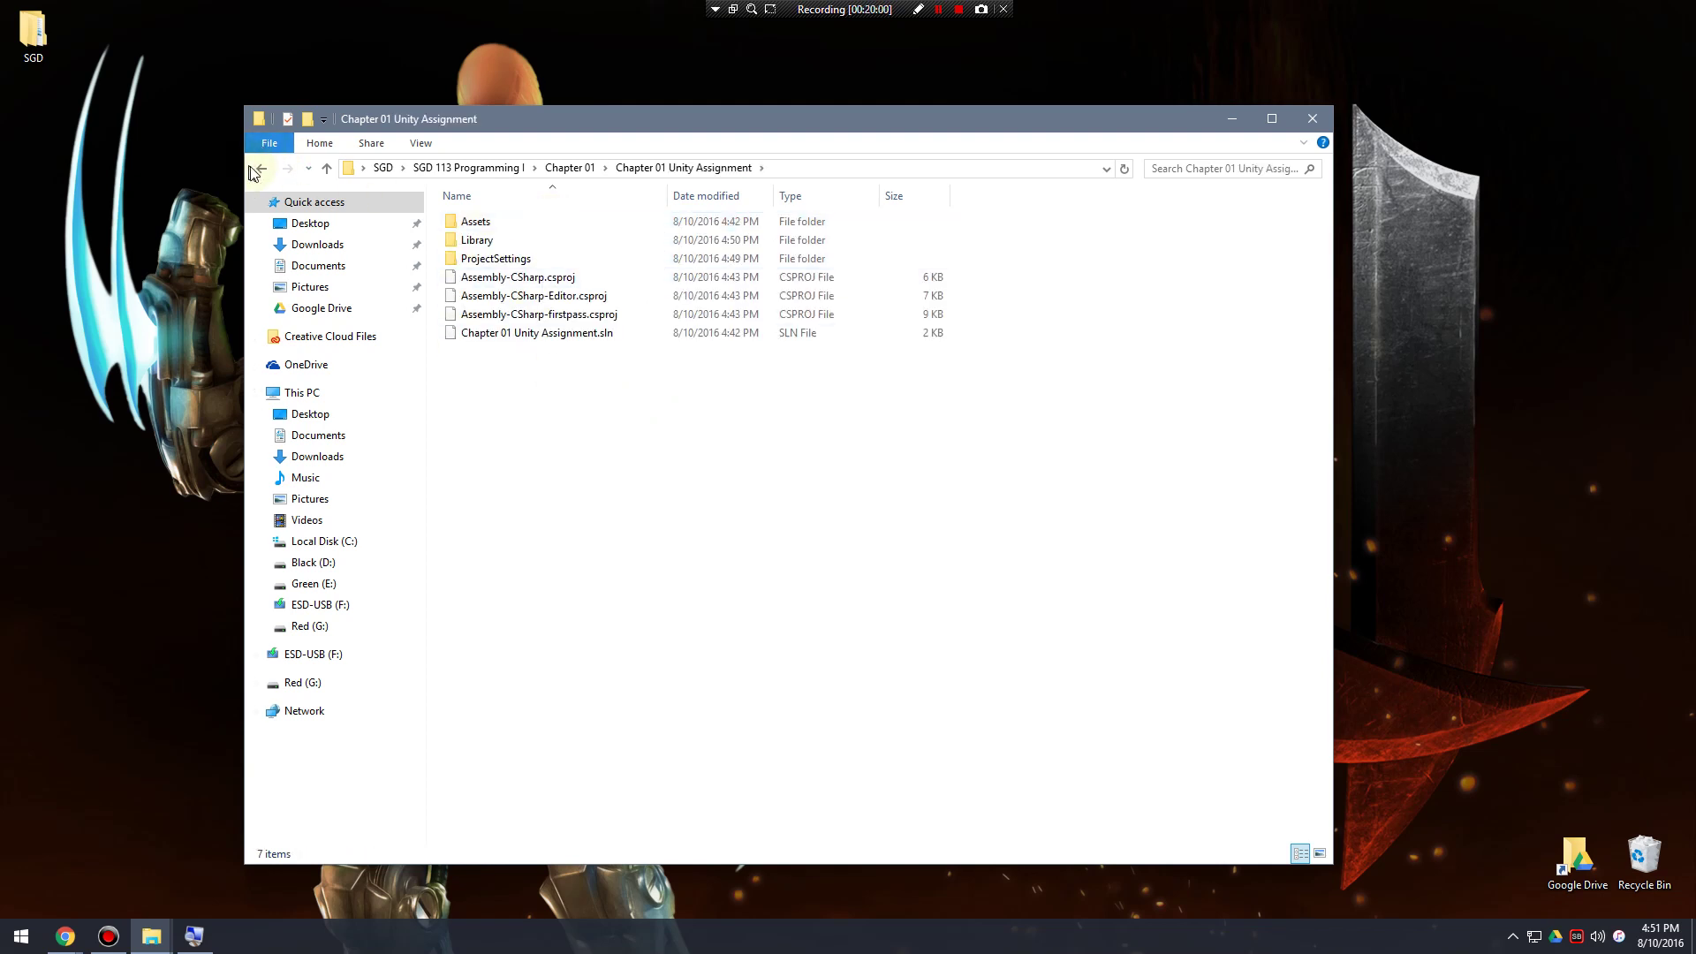
pyautogui.hotkey('alt', 'Left')
pyautogui.click(594, 378)
pyautogui.click(543, 225)
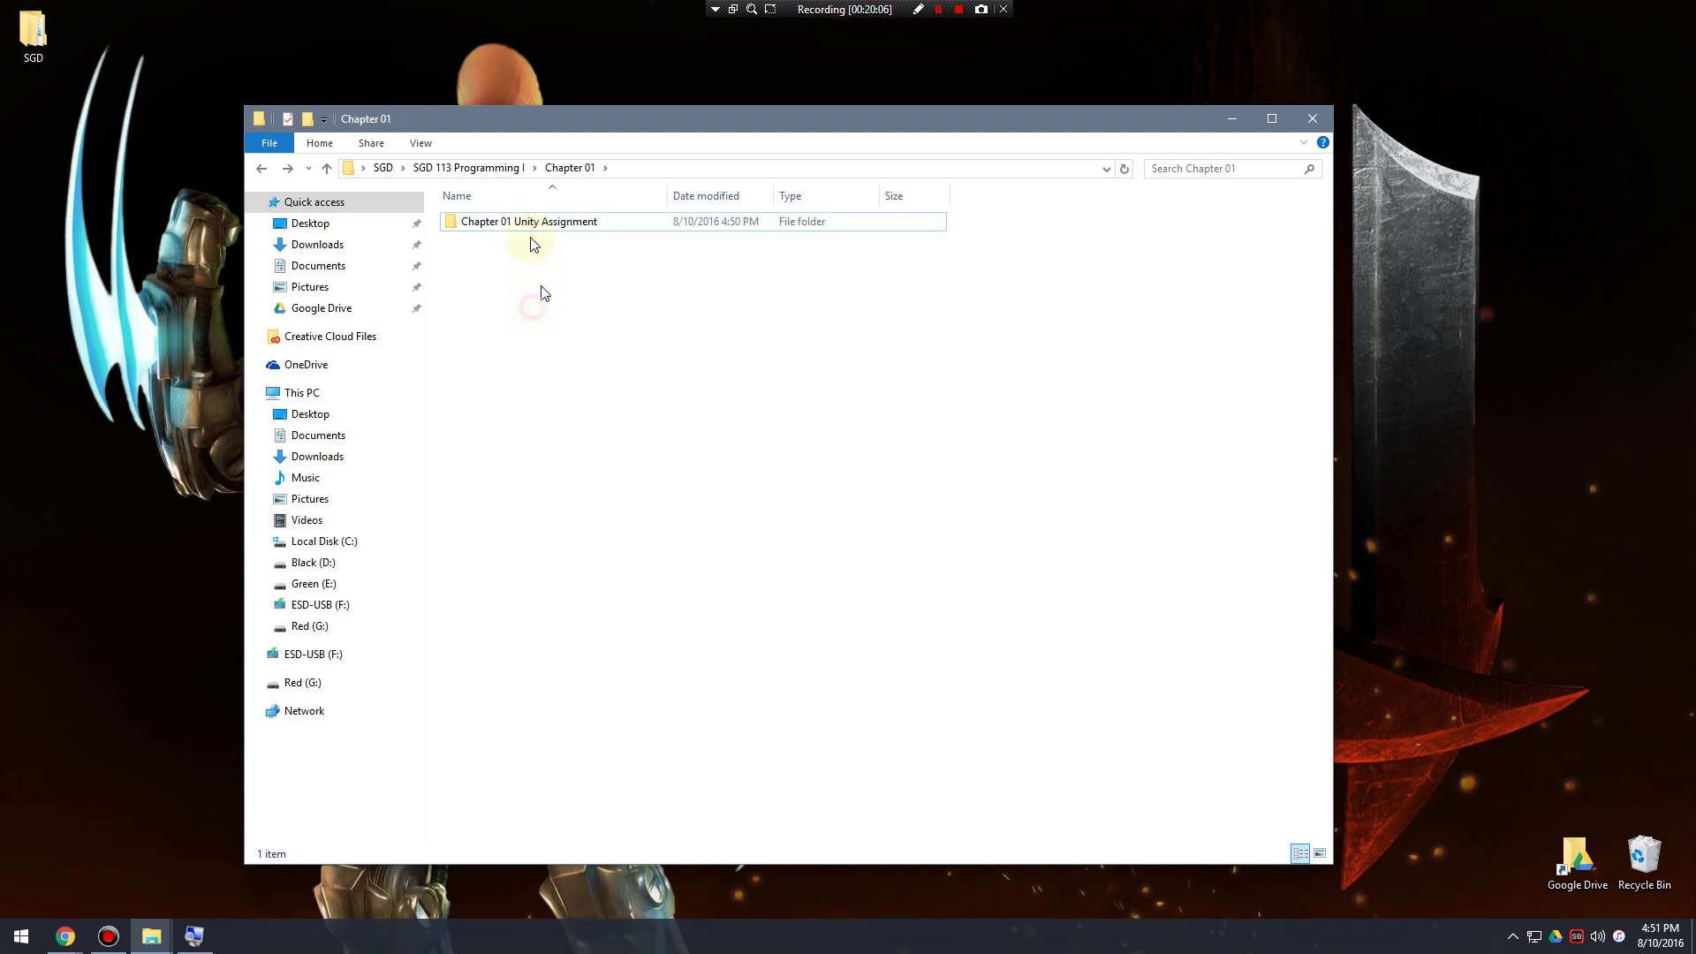
# Send the Chapter 01 Unity Assignment folder to a Compressed (zipped) folder.
pyautogui.rightClick(528, 220)
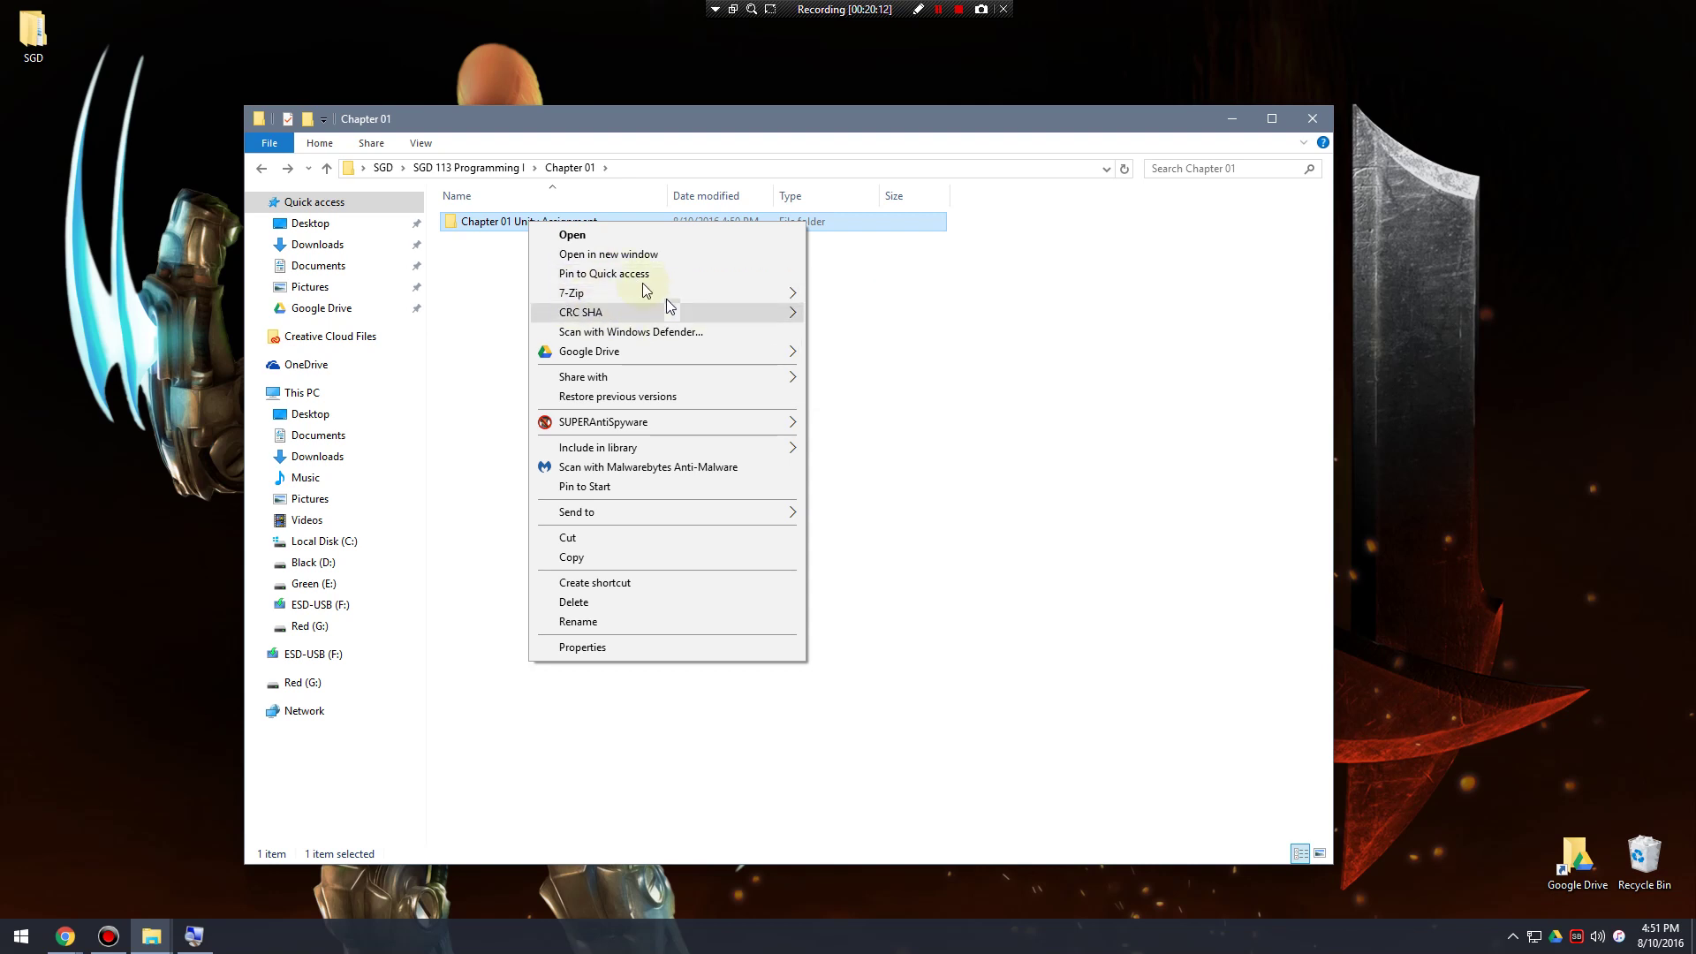
pyautogui.moveTo(649, 295)
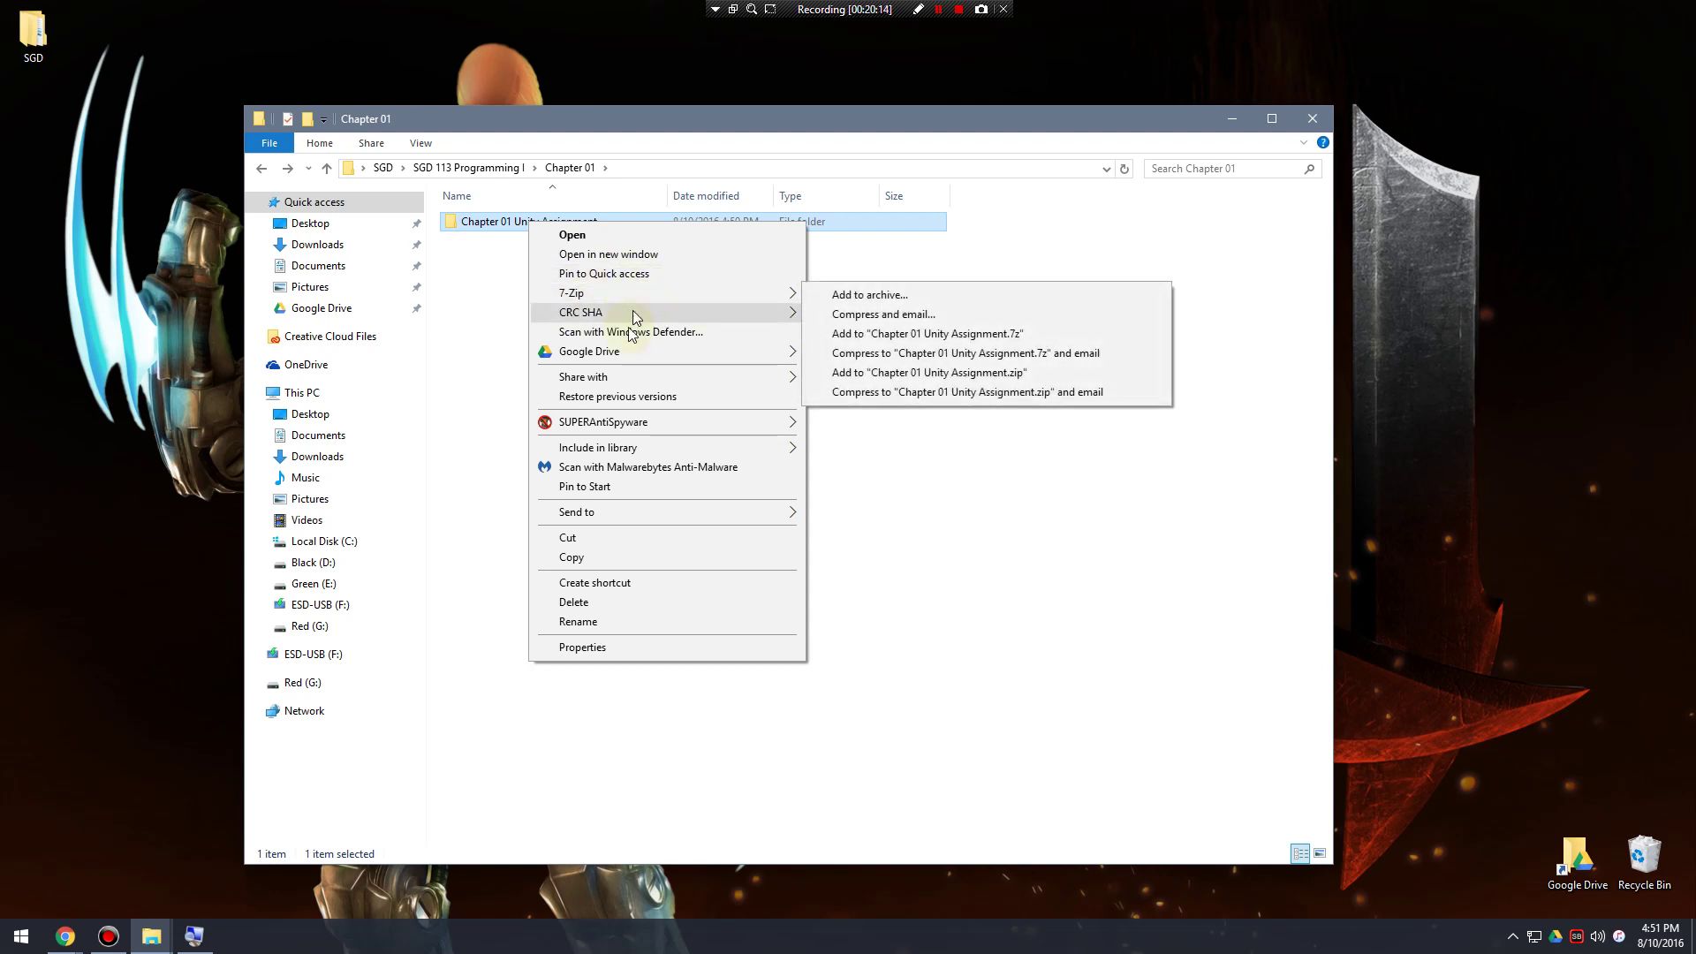
pyautogui.moveTo(662, 512)
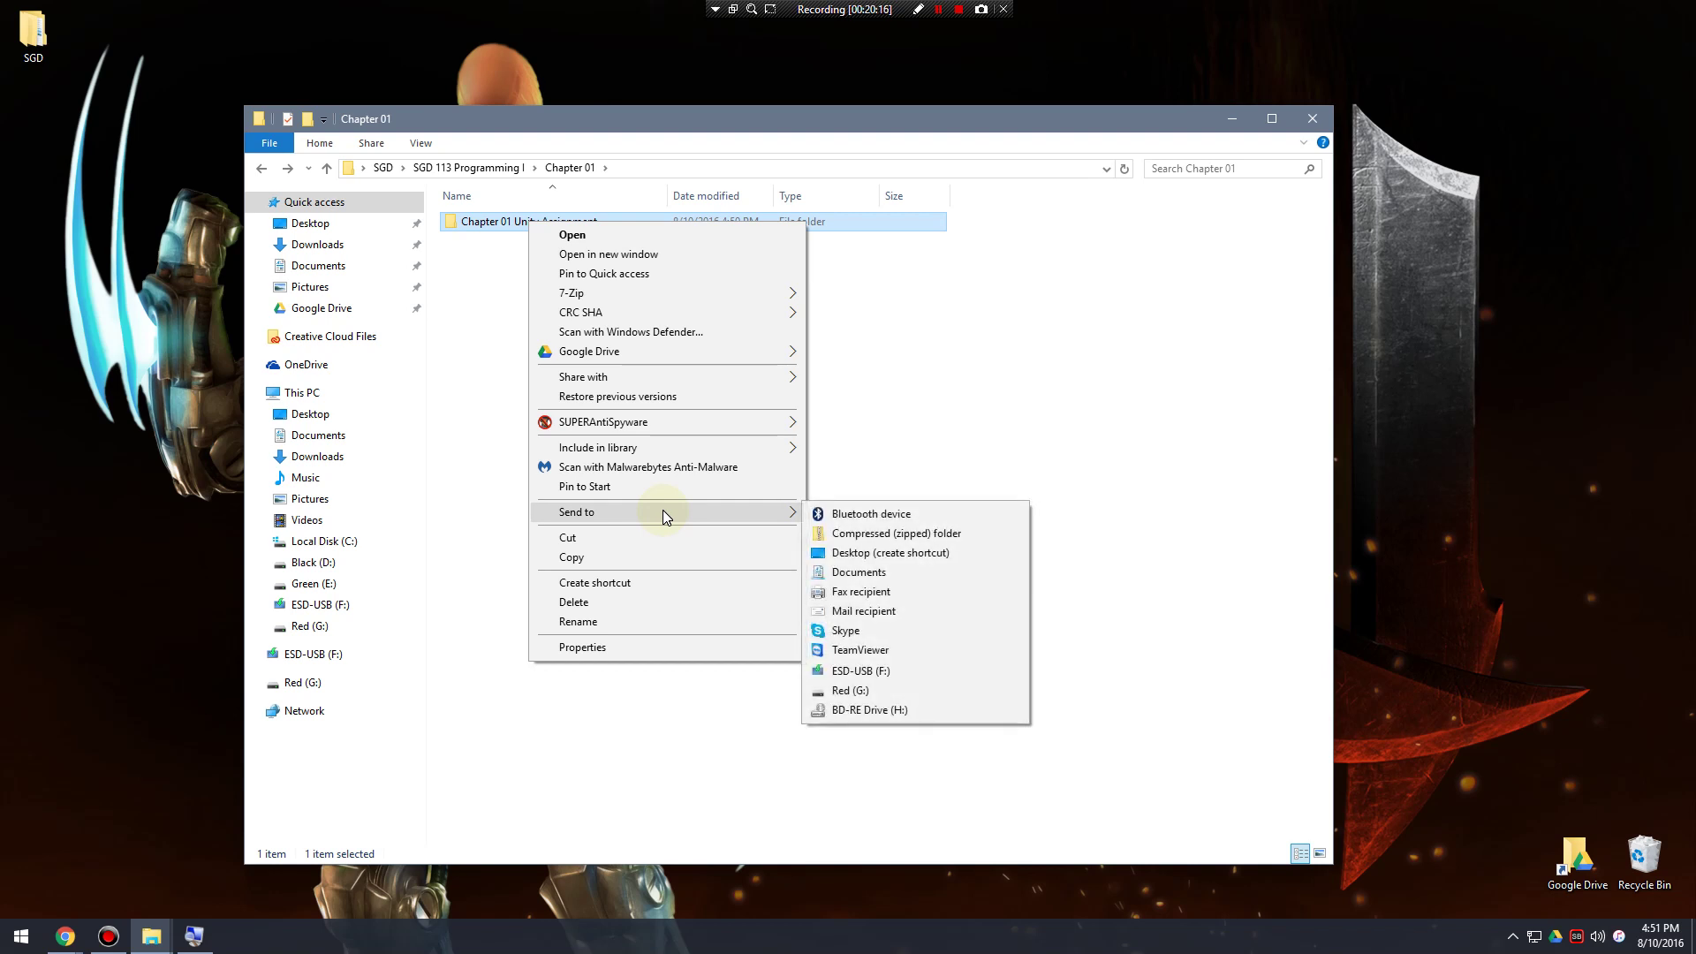
pyautogui.click(994, 317)
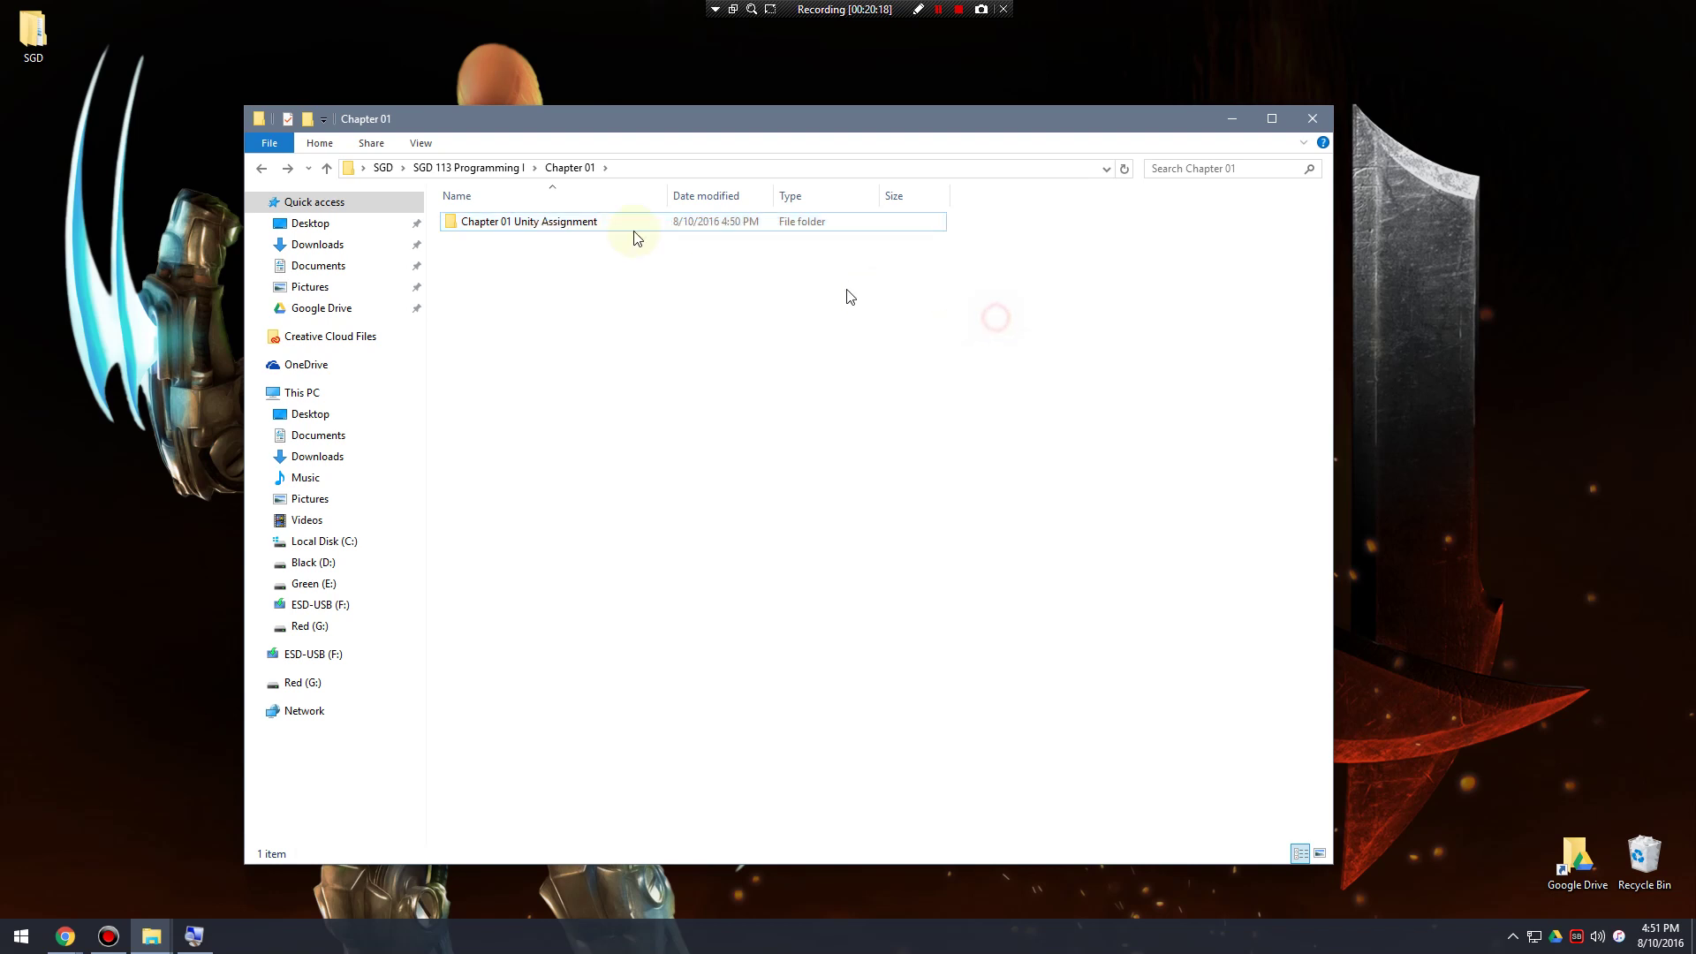
pyautogui.rightClick(551, 227)
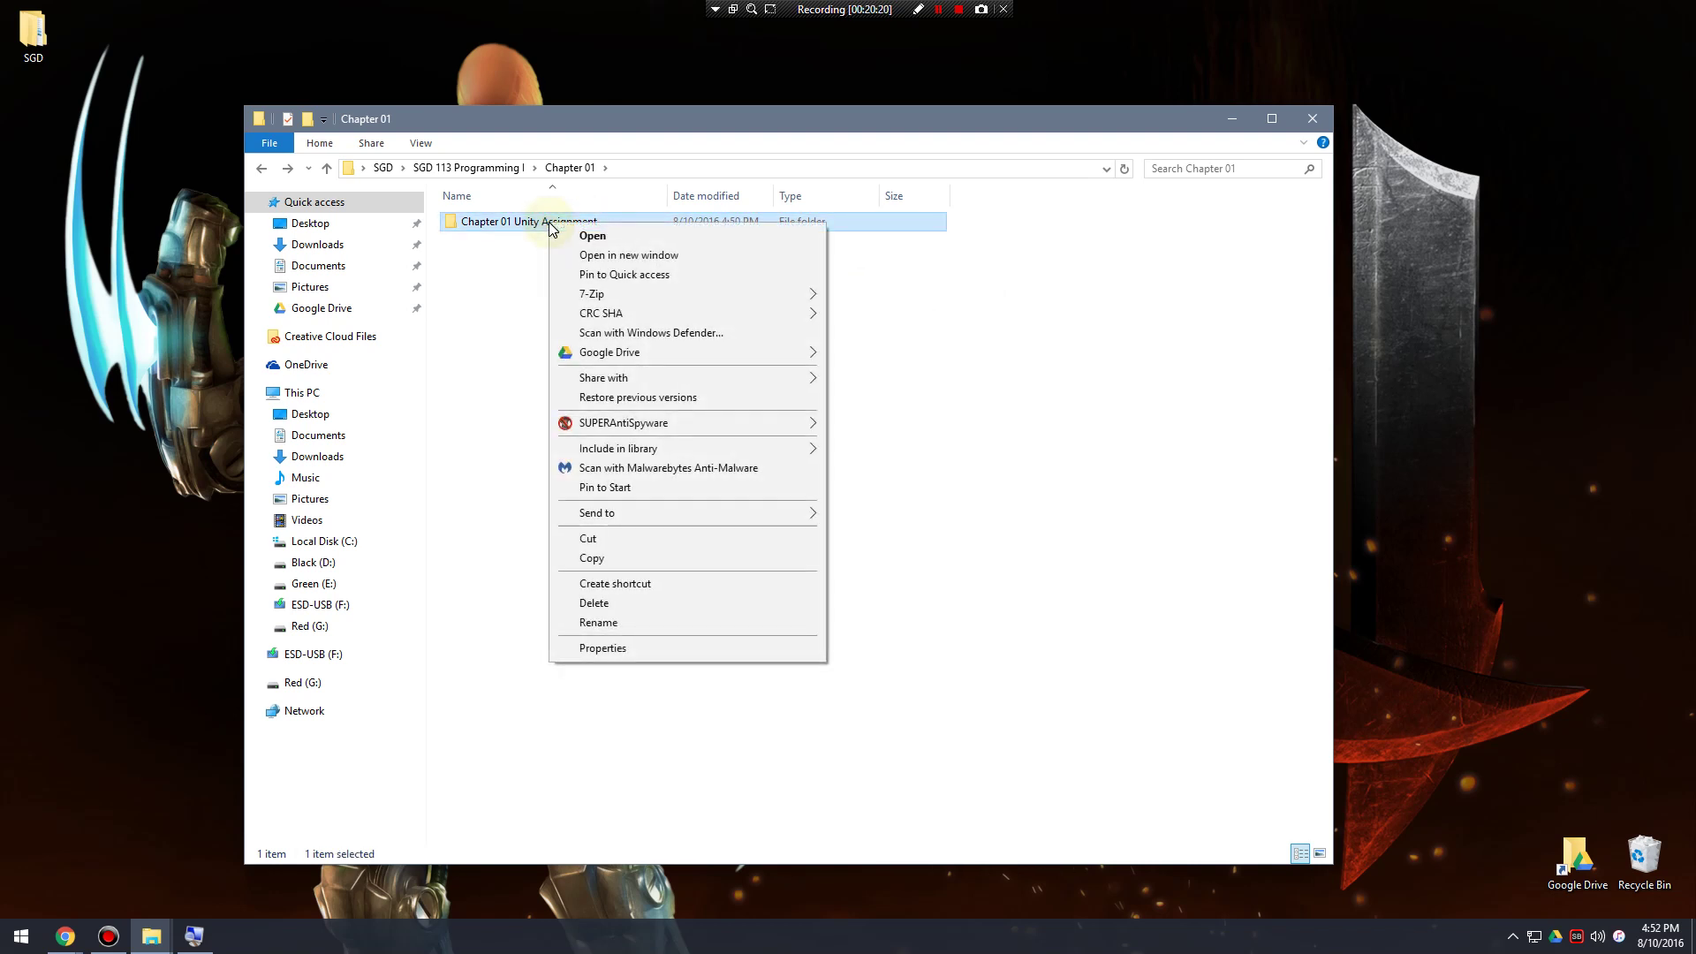
pyautogui.moveTo(668, 512)
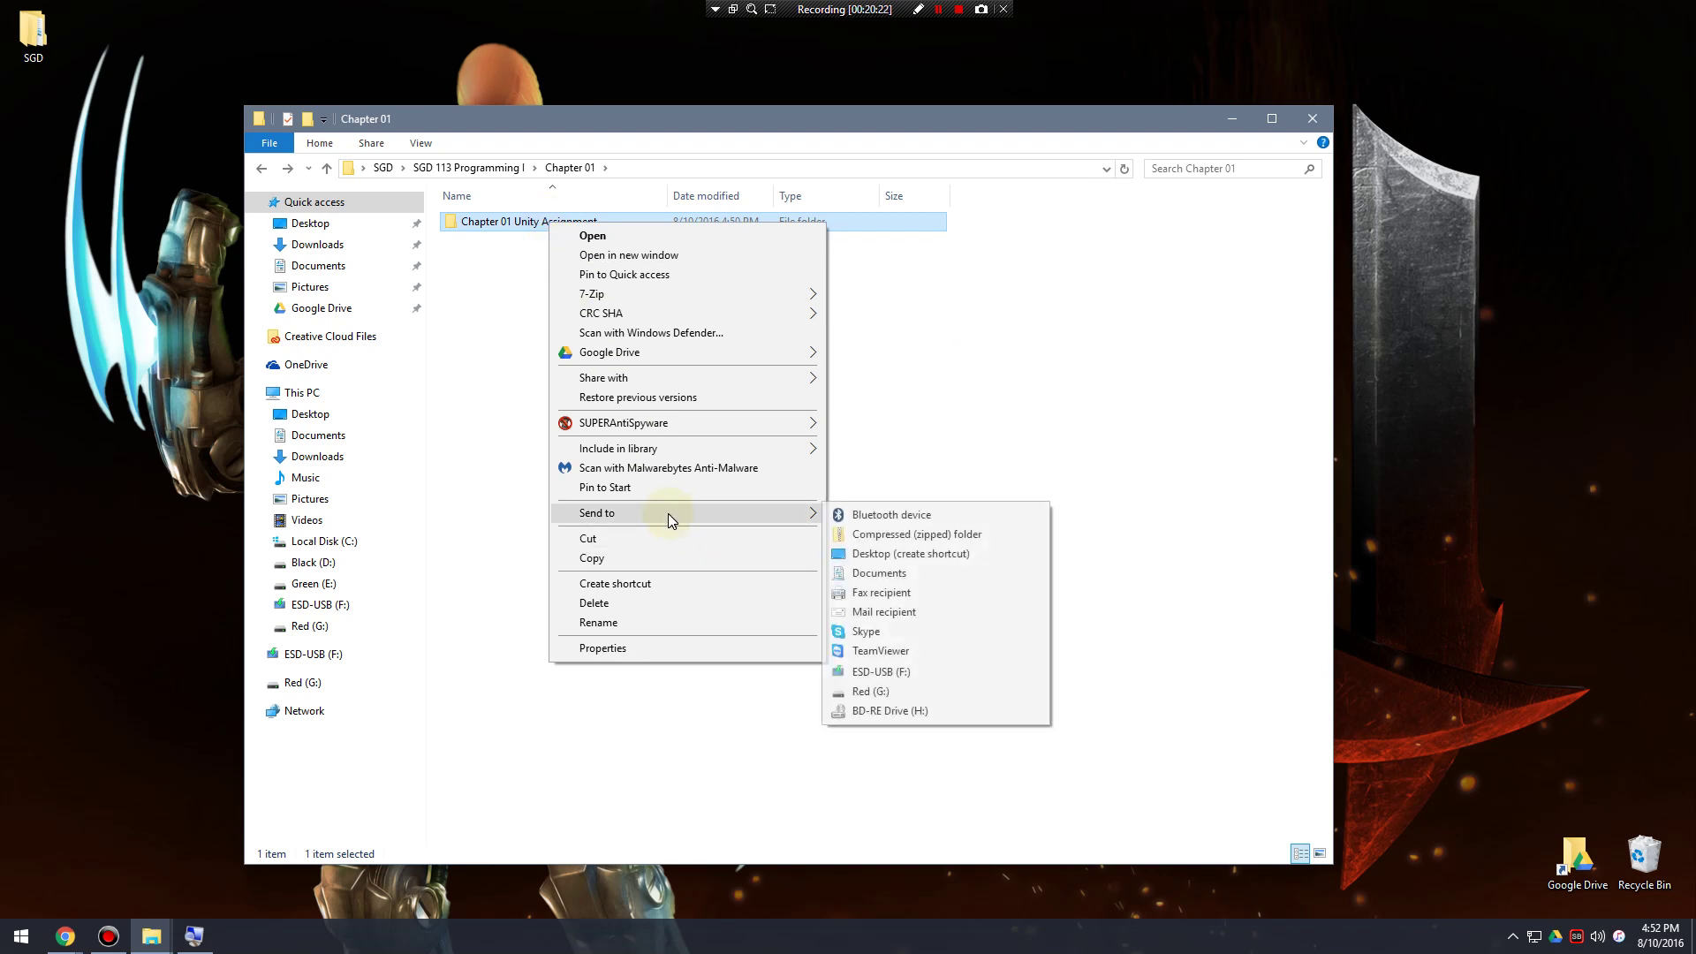
pyautogui.click(932, 535)
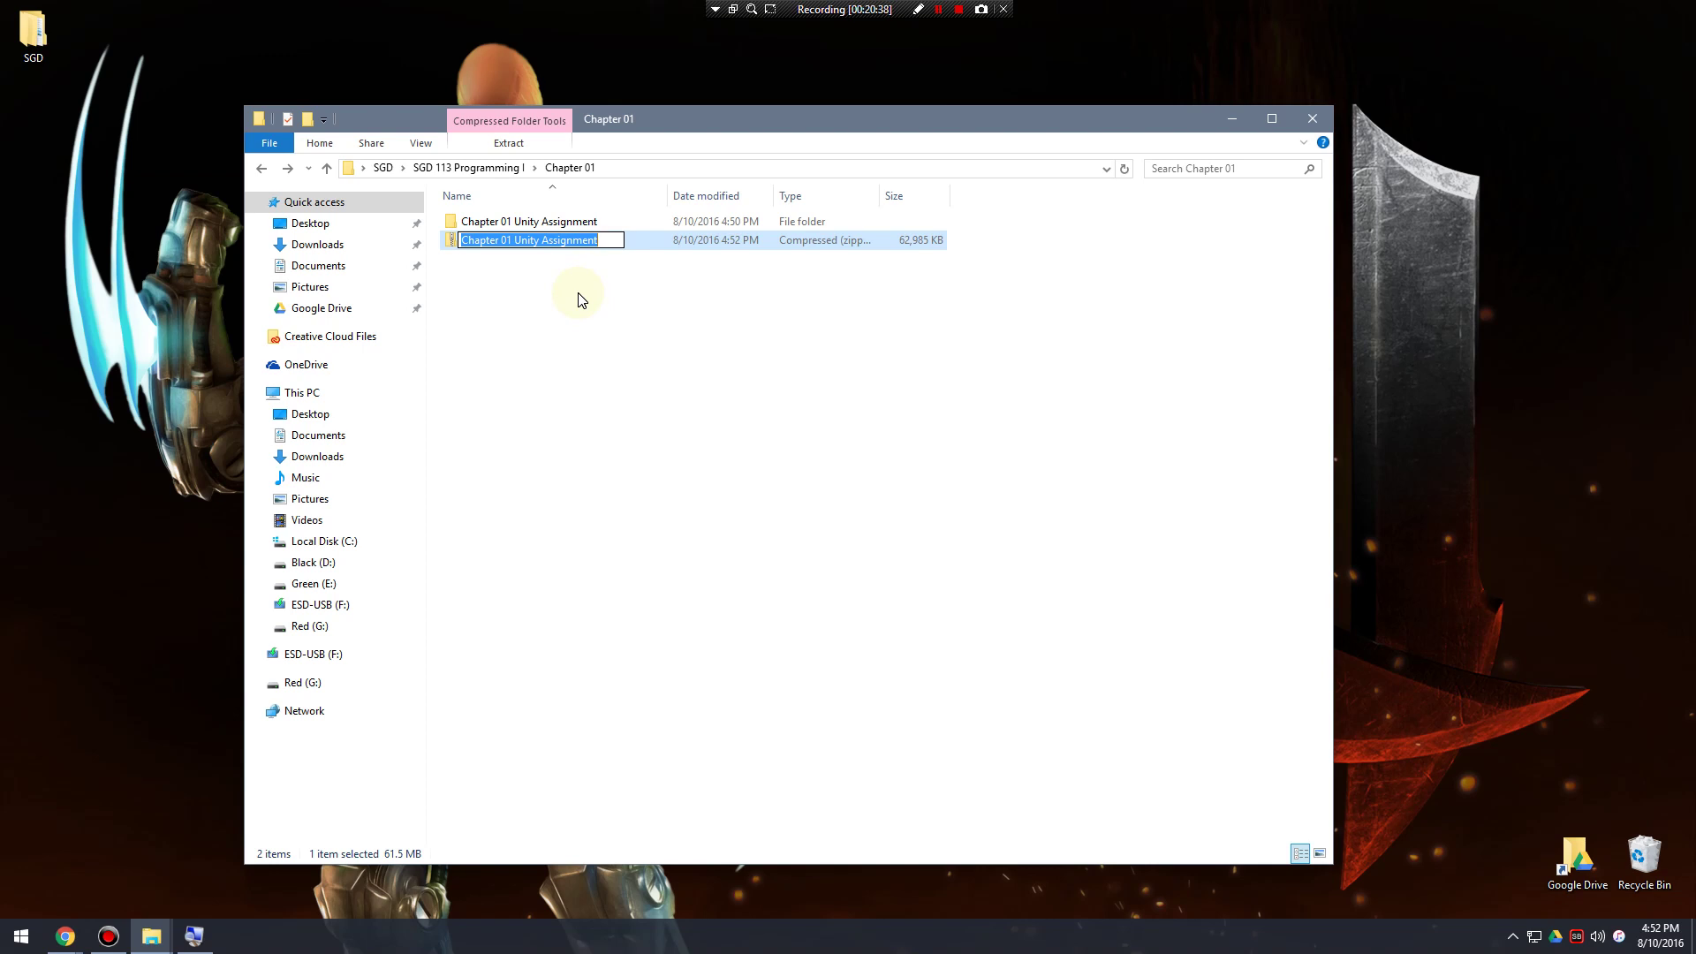
pyautogui.click(580, 299)
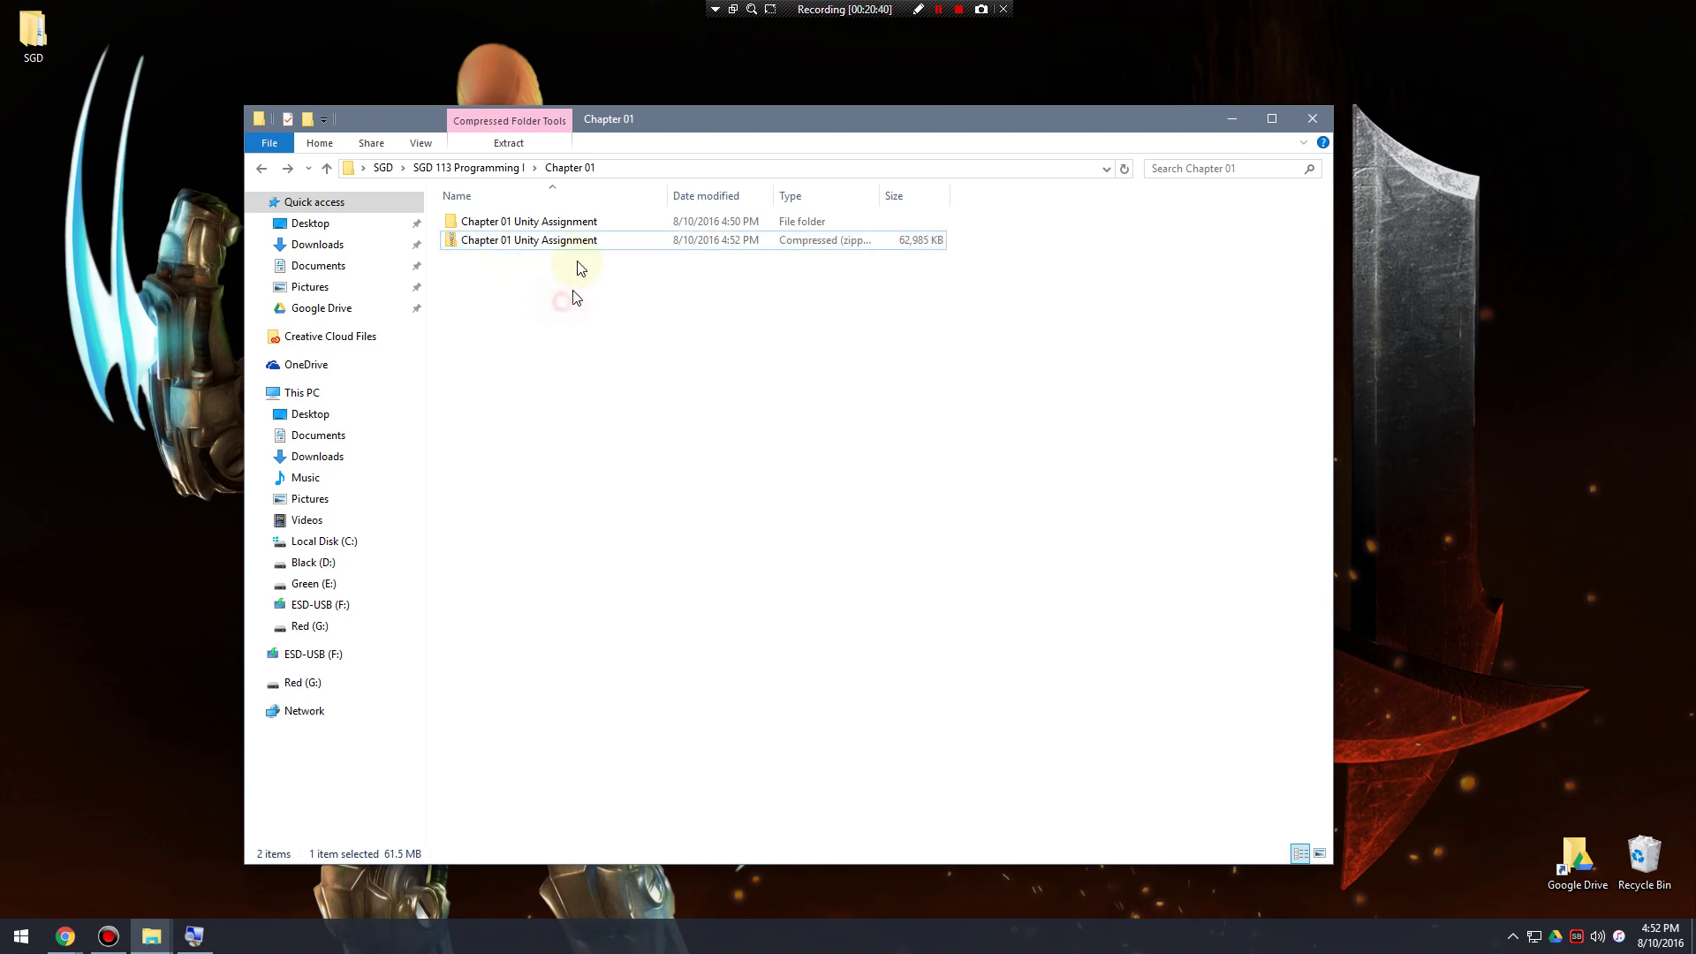
pyautogui.doubleClick(530, 222)
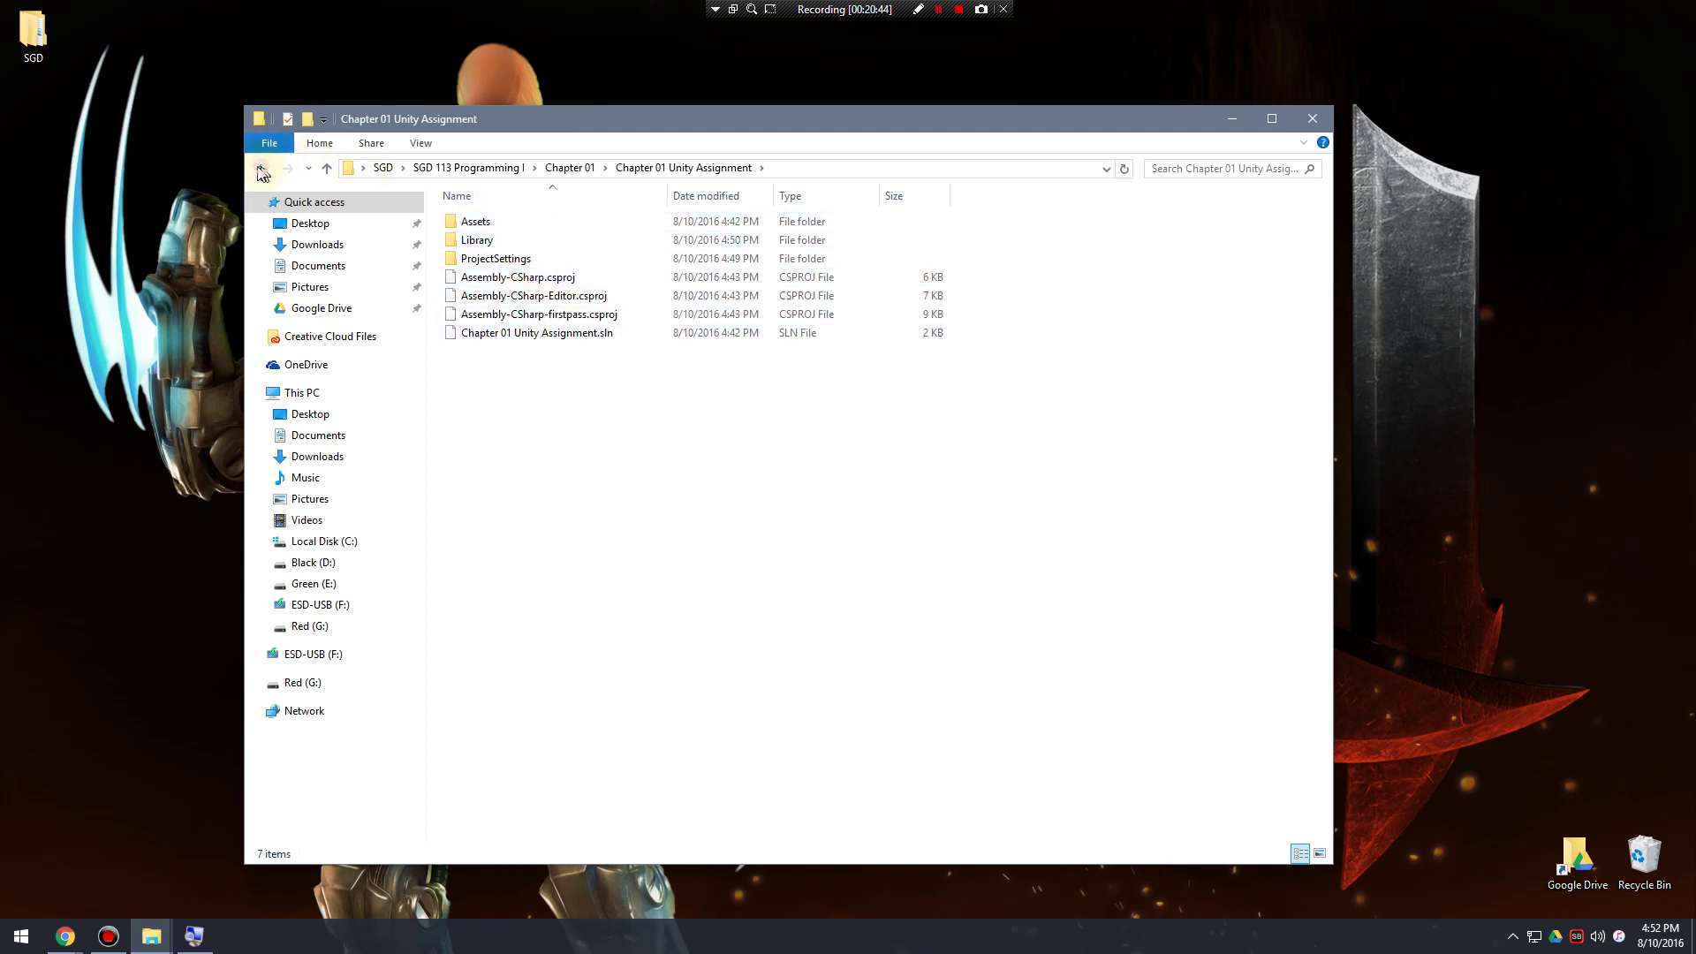
pyautogui.click(262, 168)
pyautogui.click(538, 241)
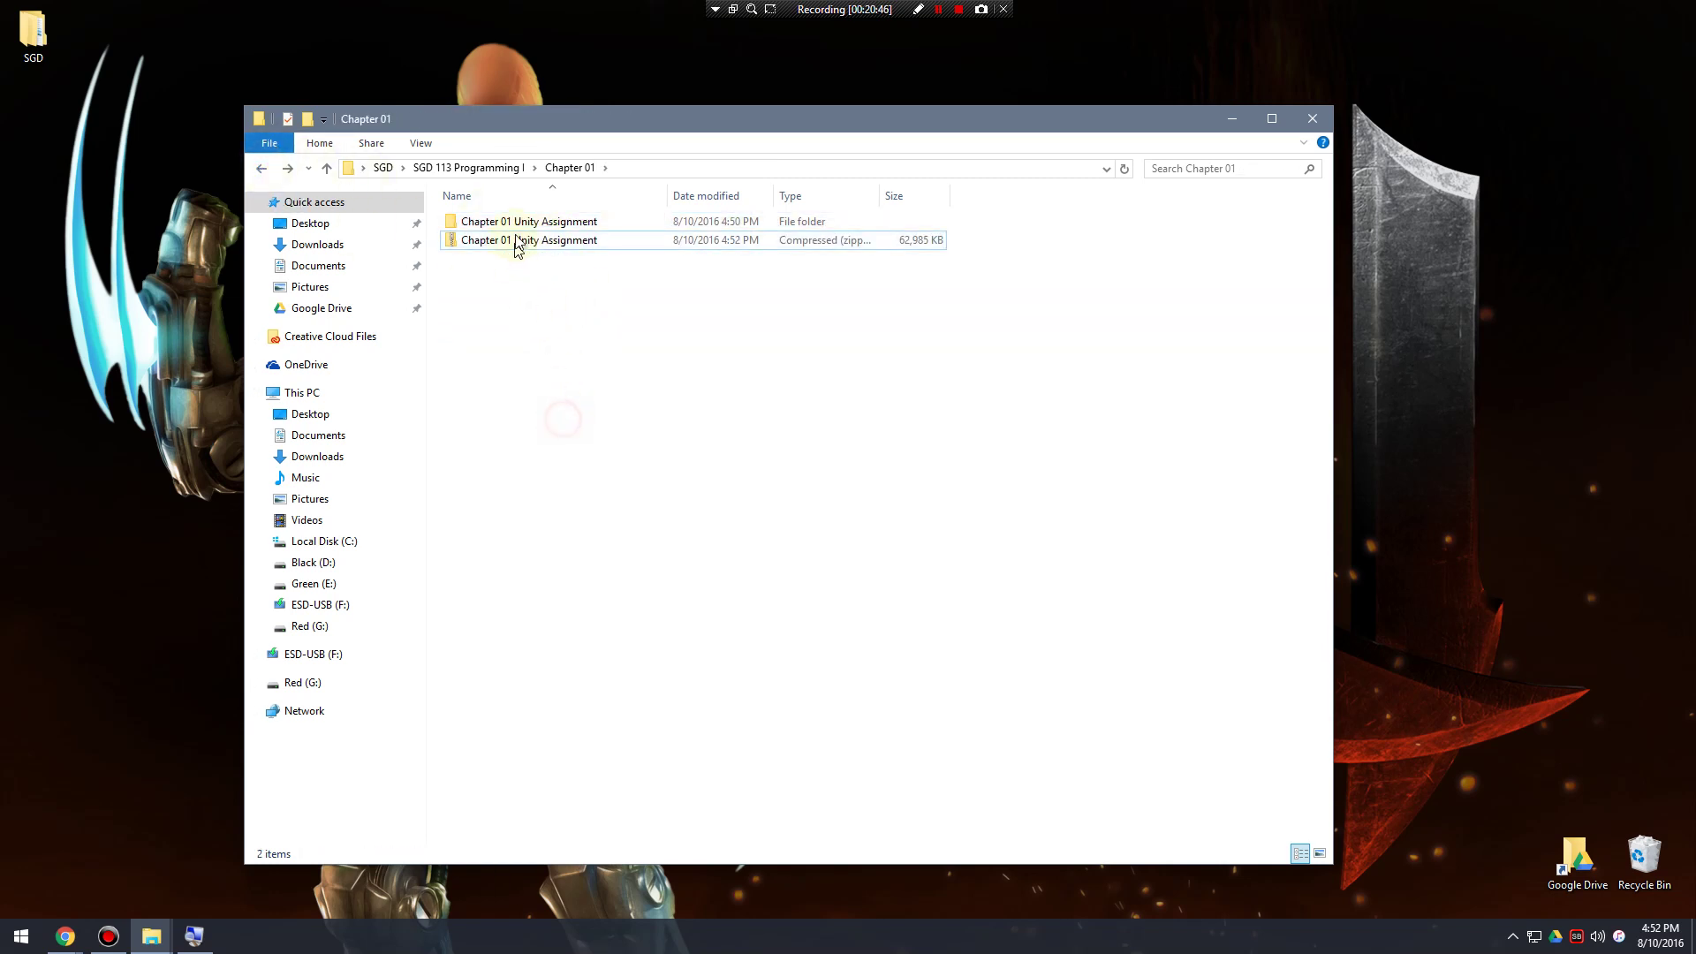
pyautogui.click(485, 223)
pyautogui.keyDown('shift'); pyautogui.click(526, 238); pyautogui.keyUp('shift')
pyautogui.click(527, 240)
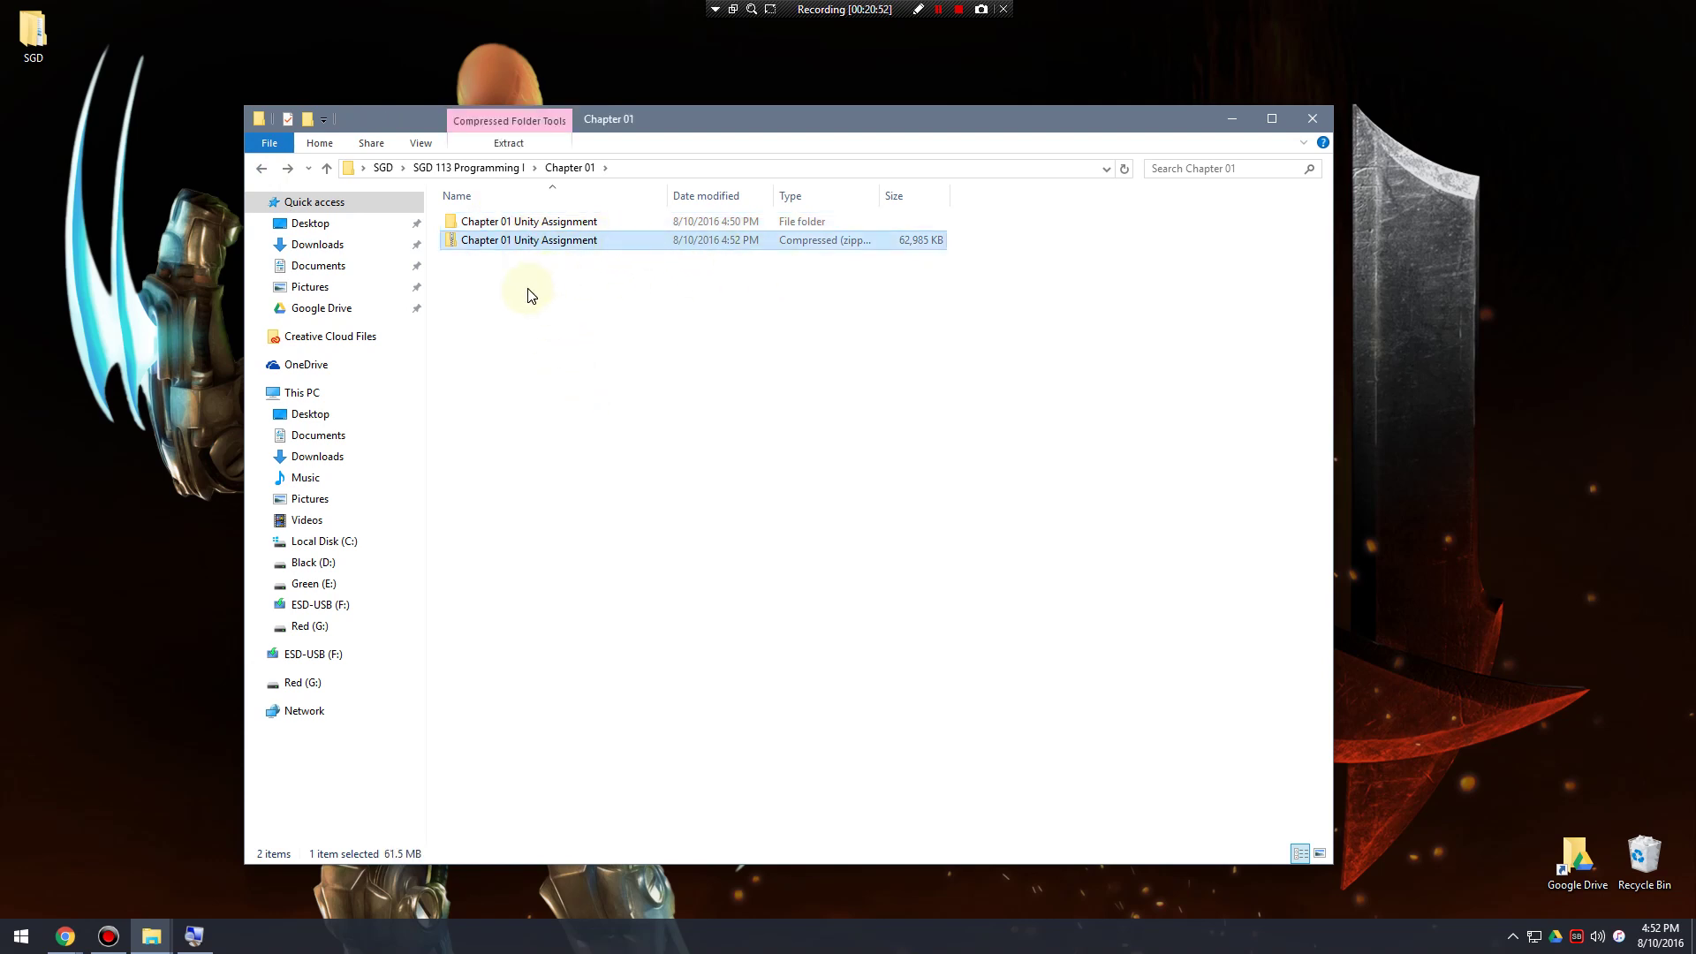
pyautogui.rightClick(519, 238)
pyautogui.click(508, 247)
pyautogui.doubleClick(508, 222)
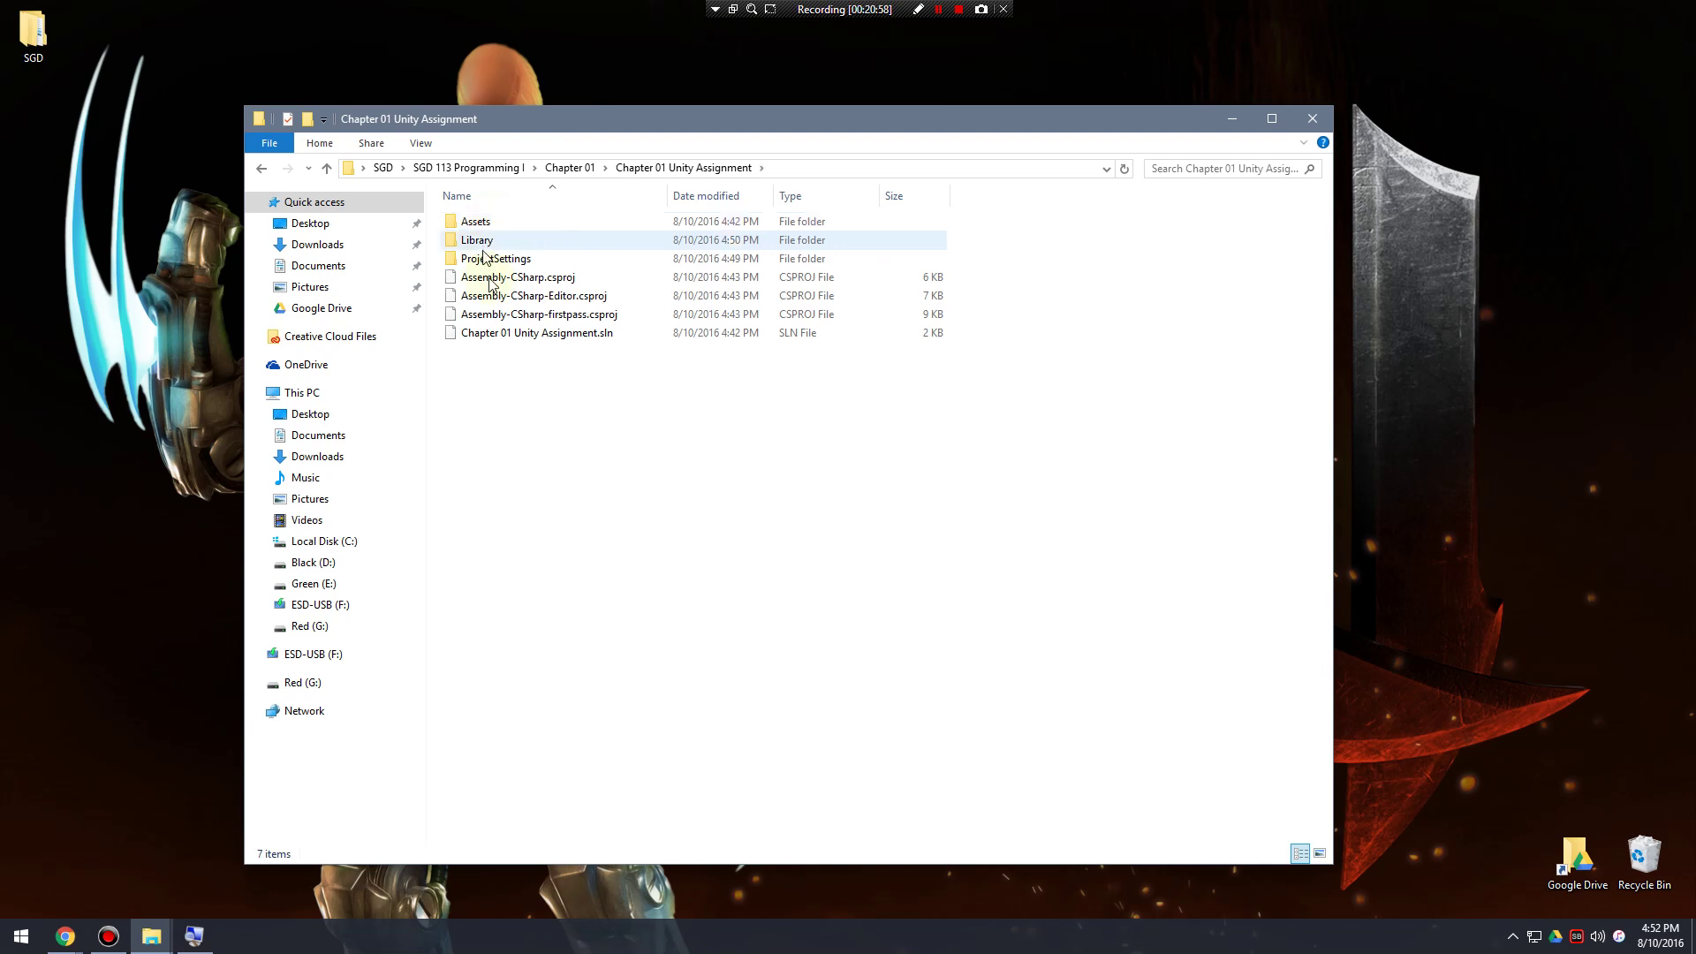
pyautogui.click(261, 168)
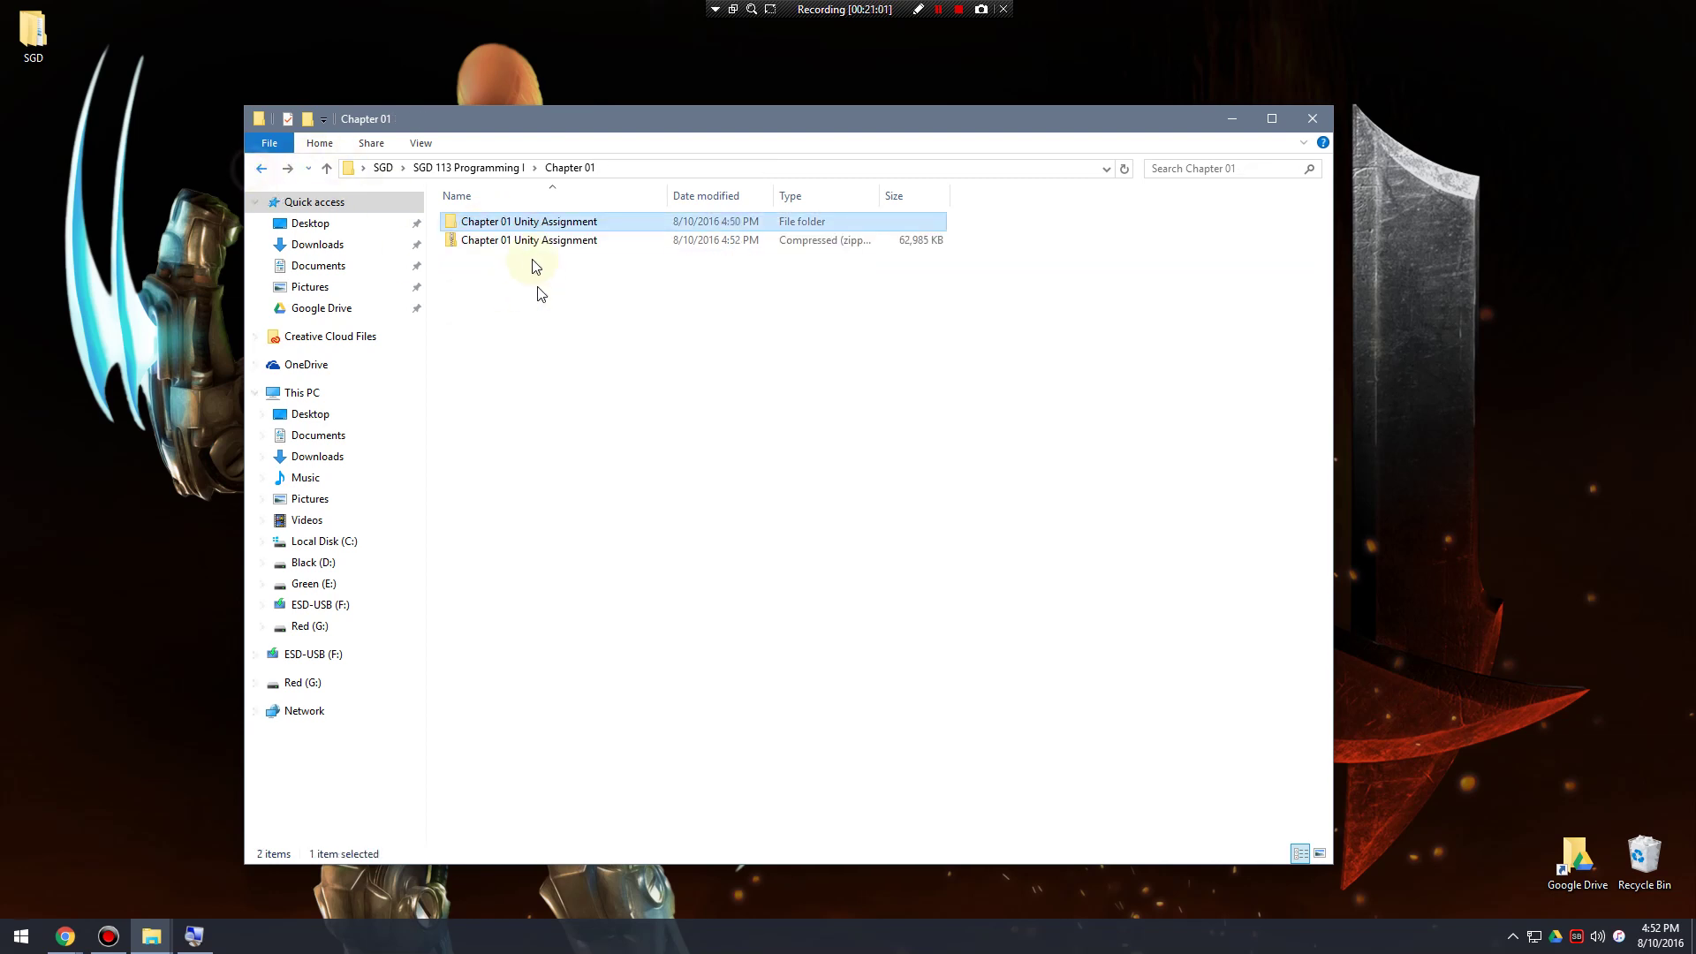
pyautogui.click(503, 245)
pyautogui.click(501, 246)
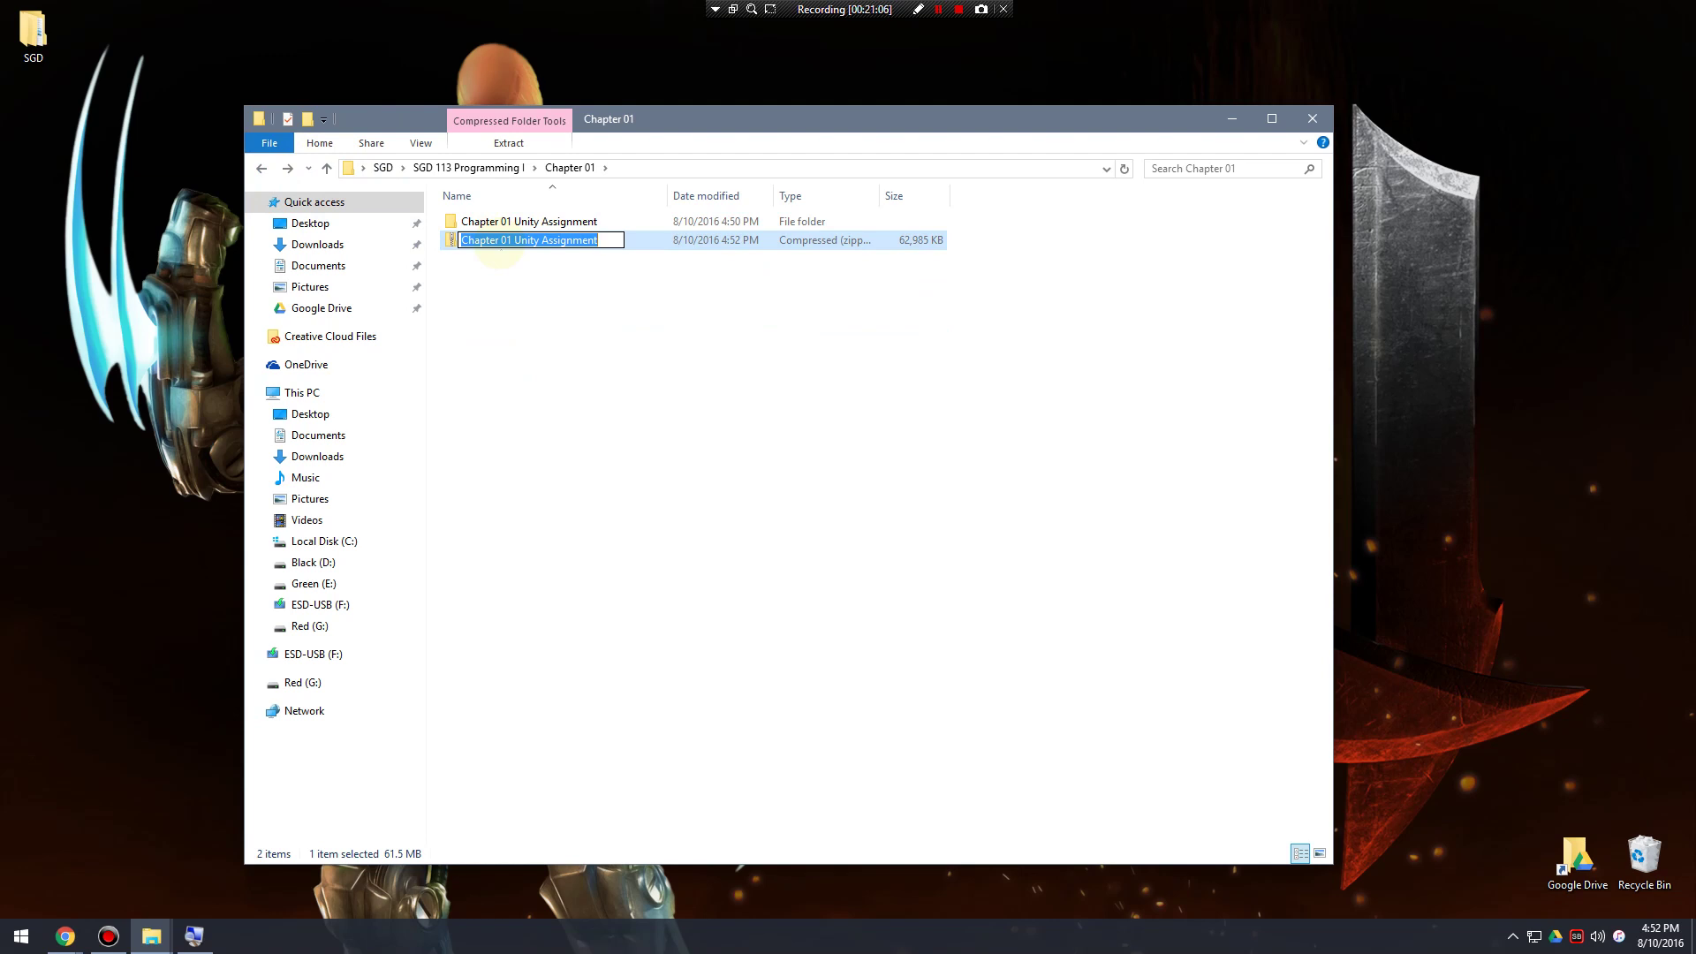
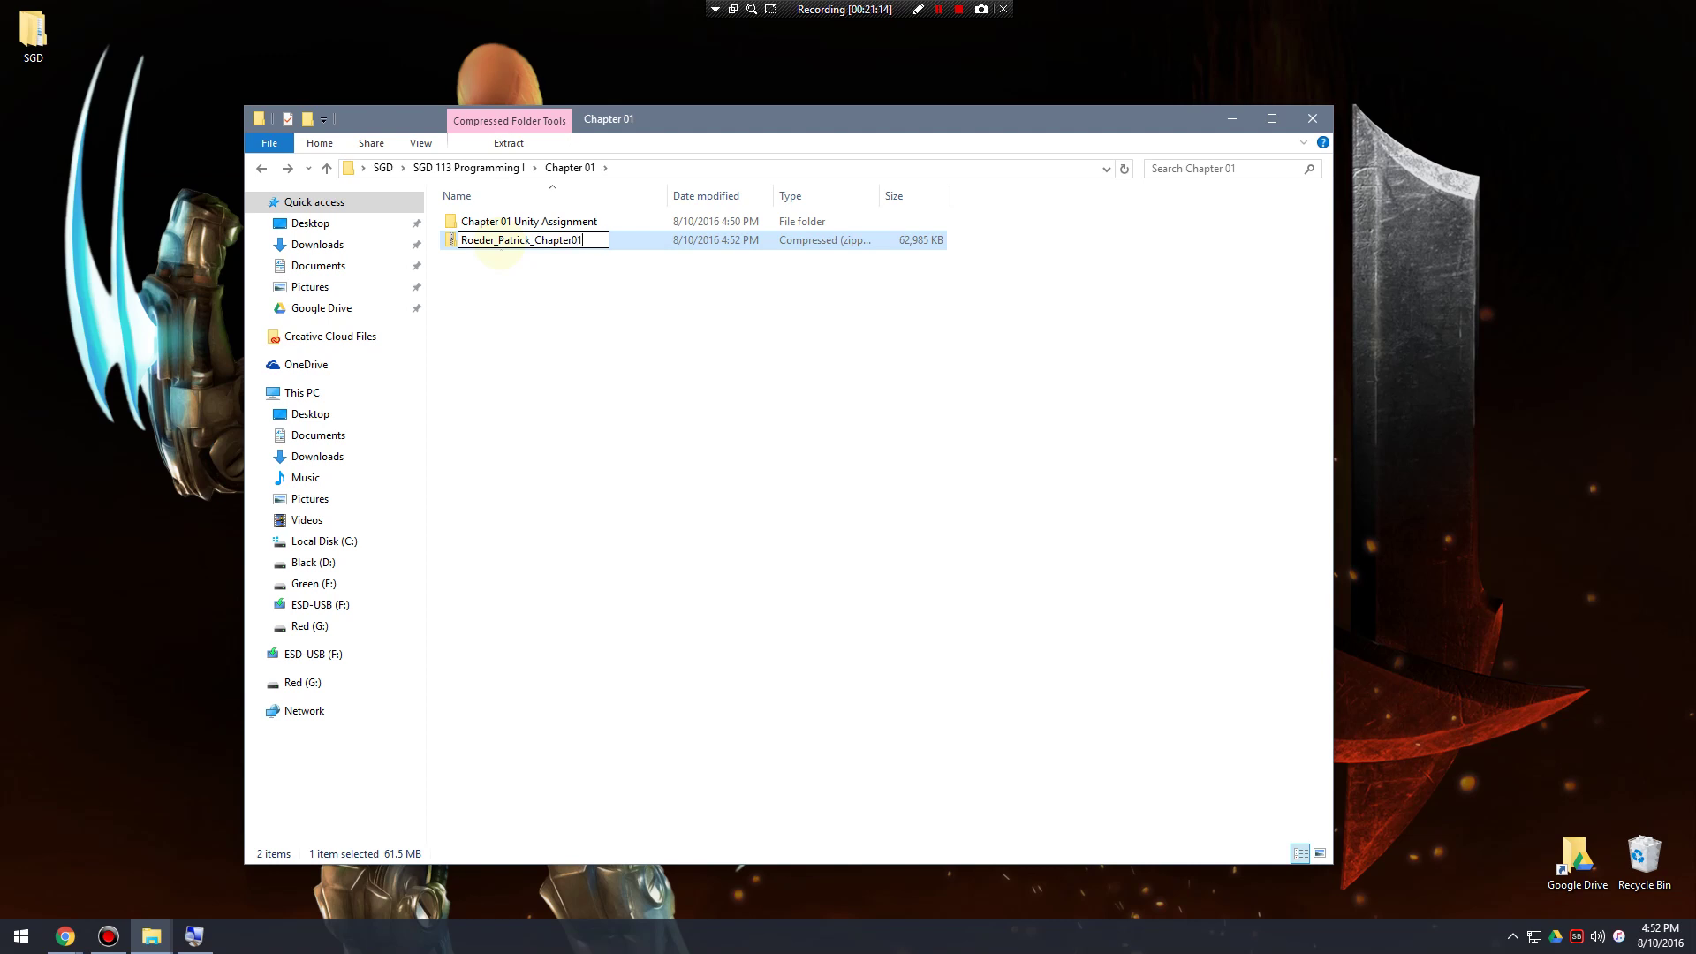
# Name the zip with the student's last and first name plus _Chapter01_SGD113, then select it.
pyautogui.write('_SGD113')
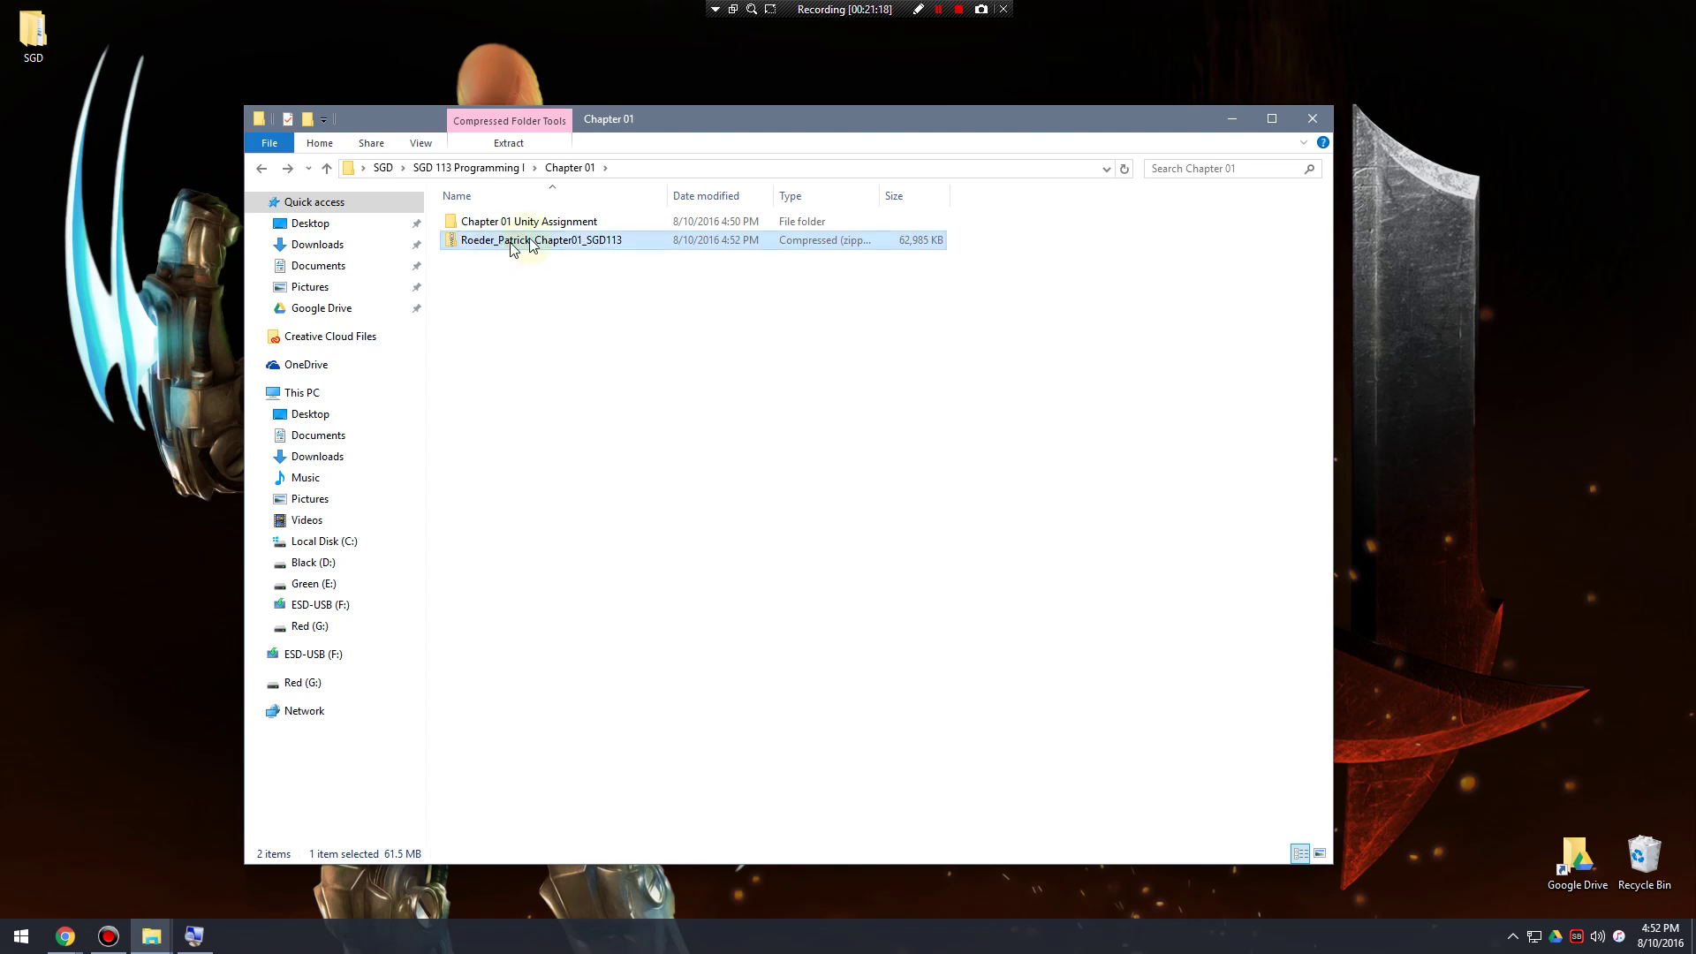
pyautogui.click(560, 379)
pyautogui.click(540, 243)
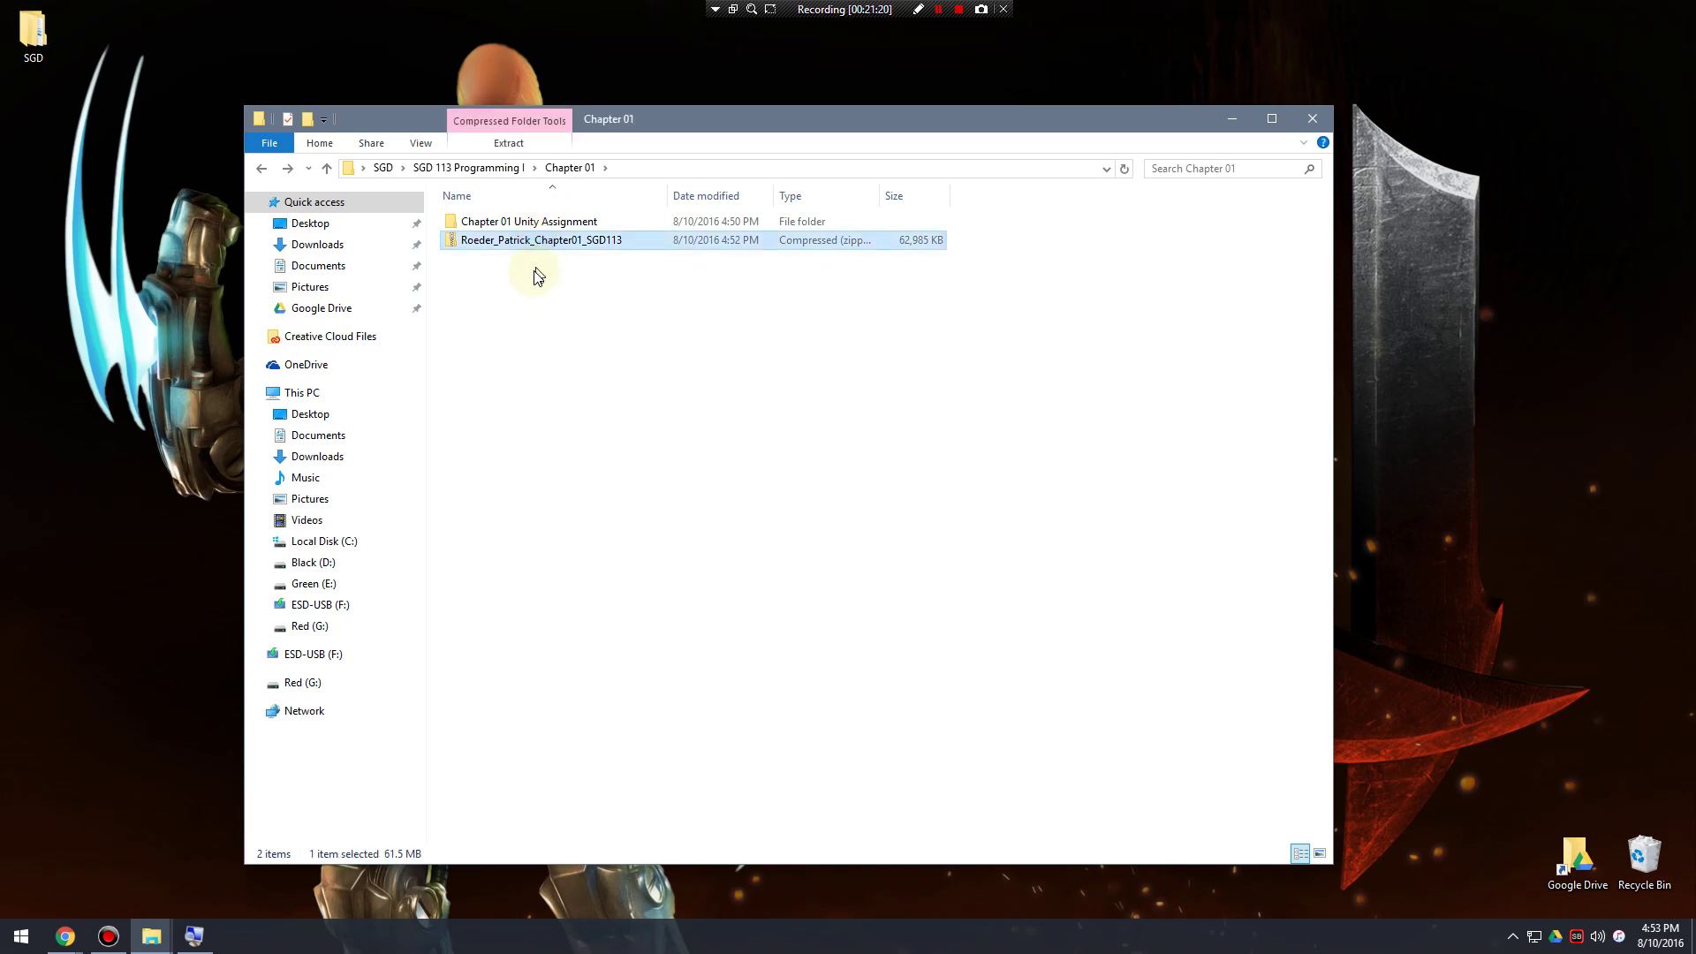
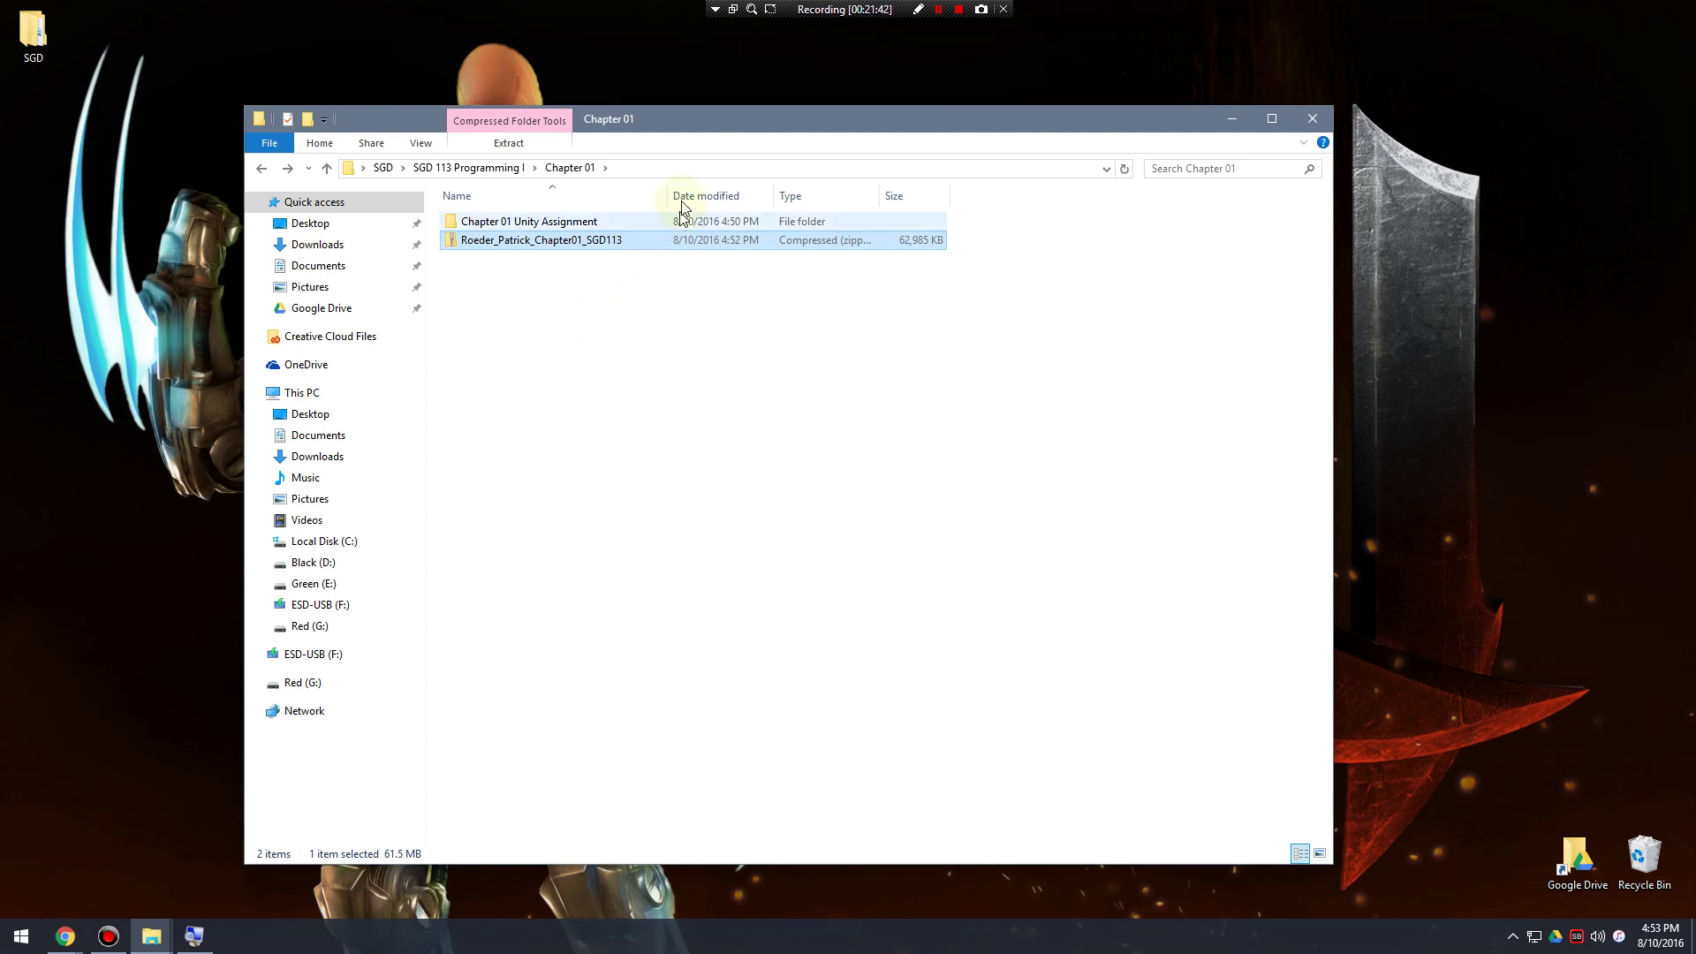
# Widen the Name column and check the new Chapter 01 zip in File Explorer.
pyautogui.moveTo(673, 192); pyautogui.dragTo(710, 194)
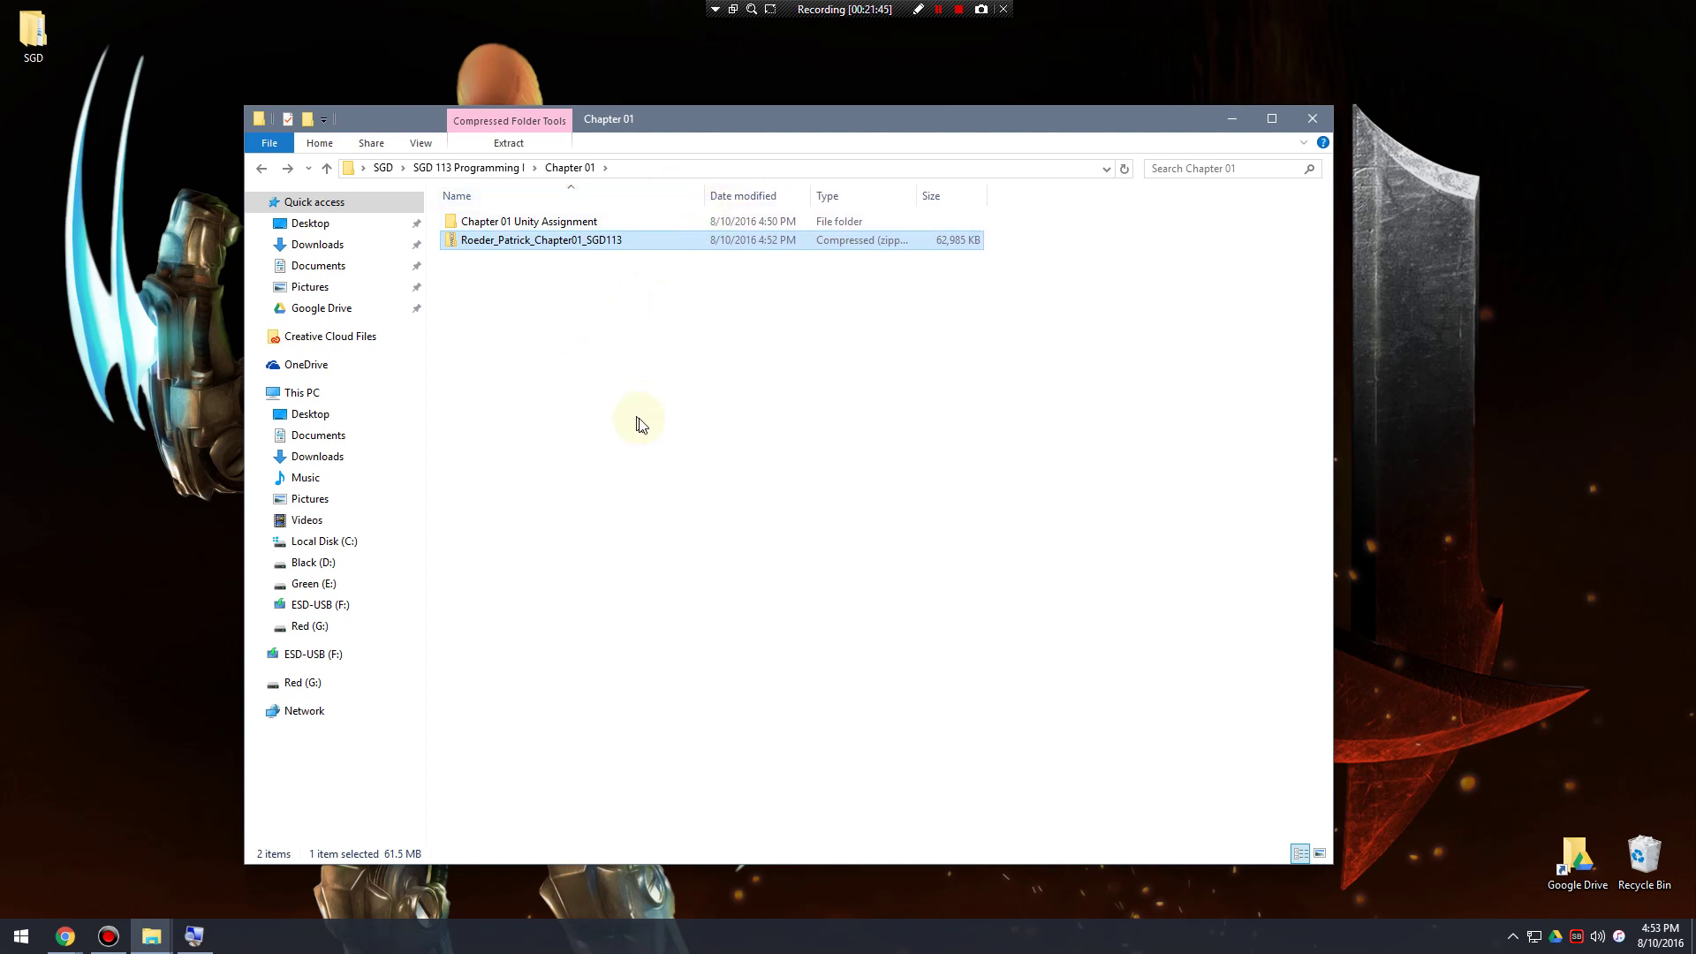
pyautogui.click(639, 416)
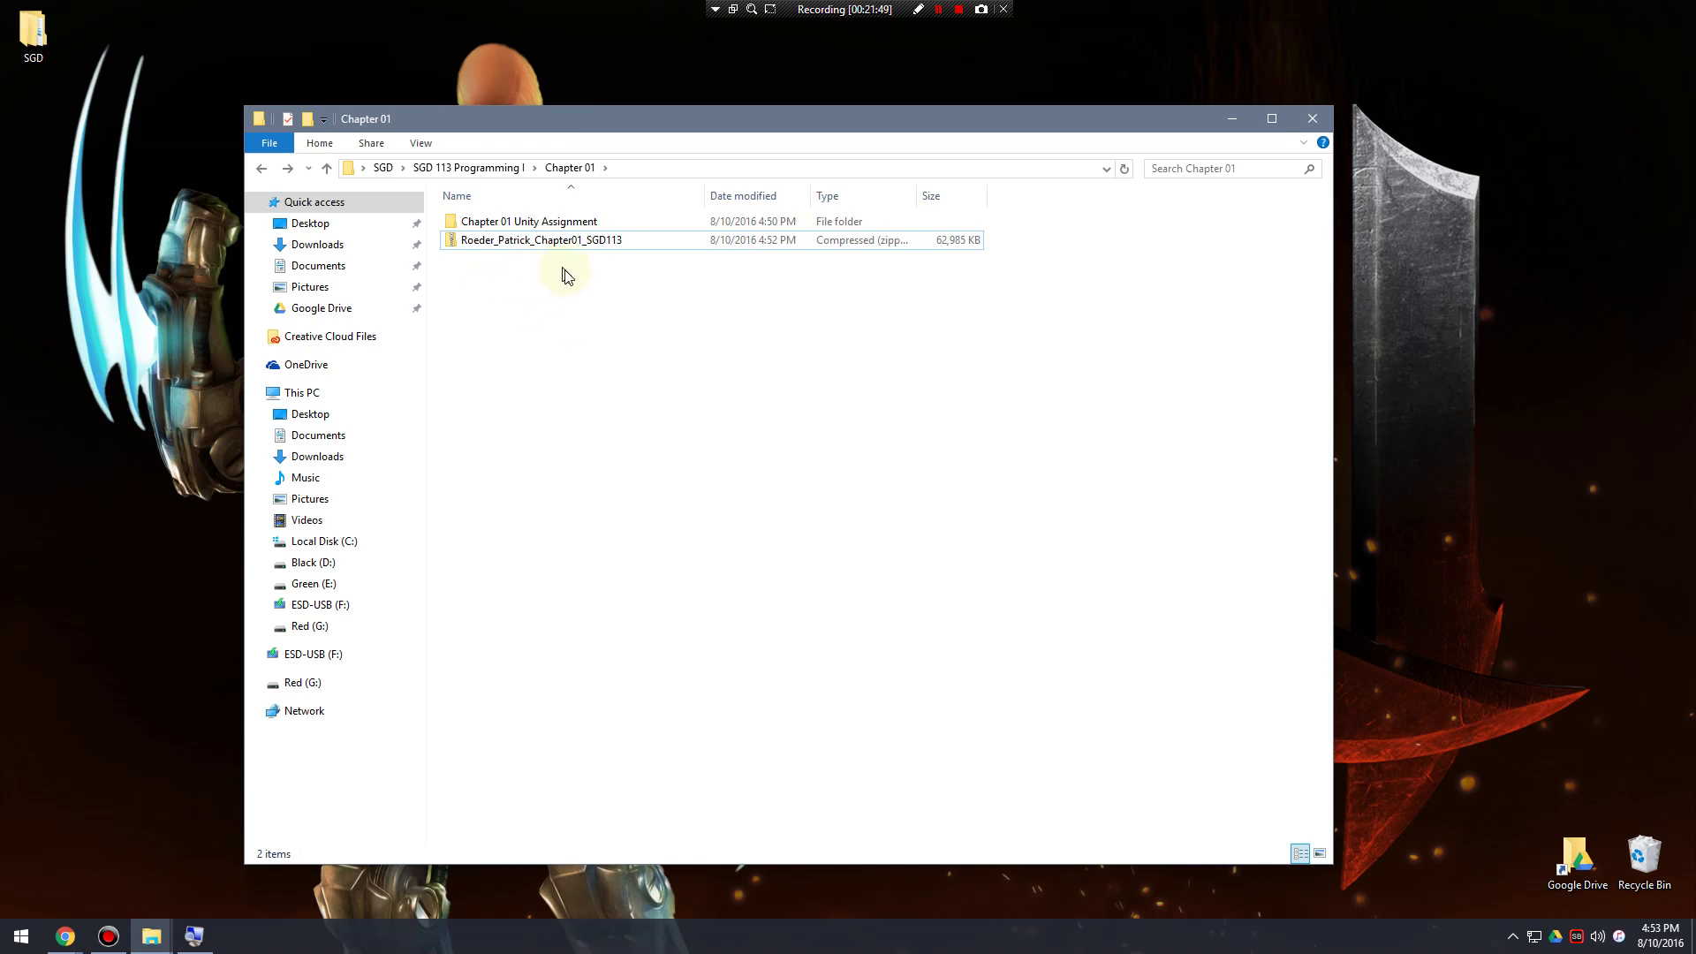
pyautogui.click(565, 313)
pyautogui.click(501, 243)
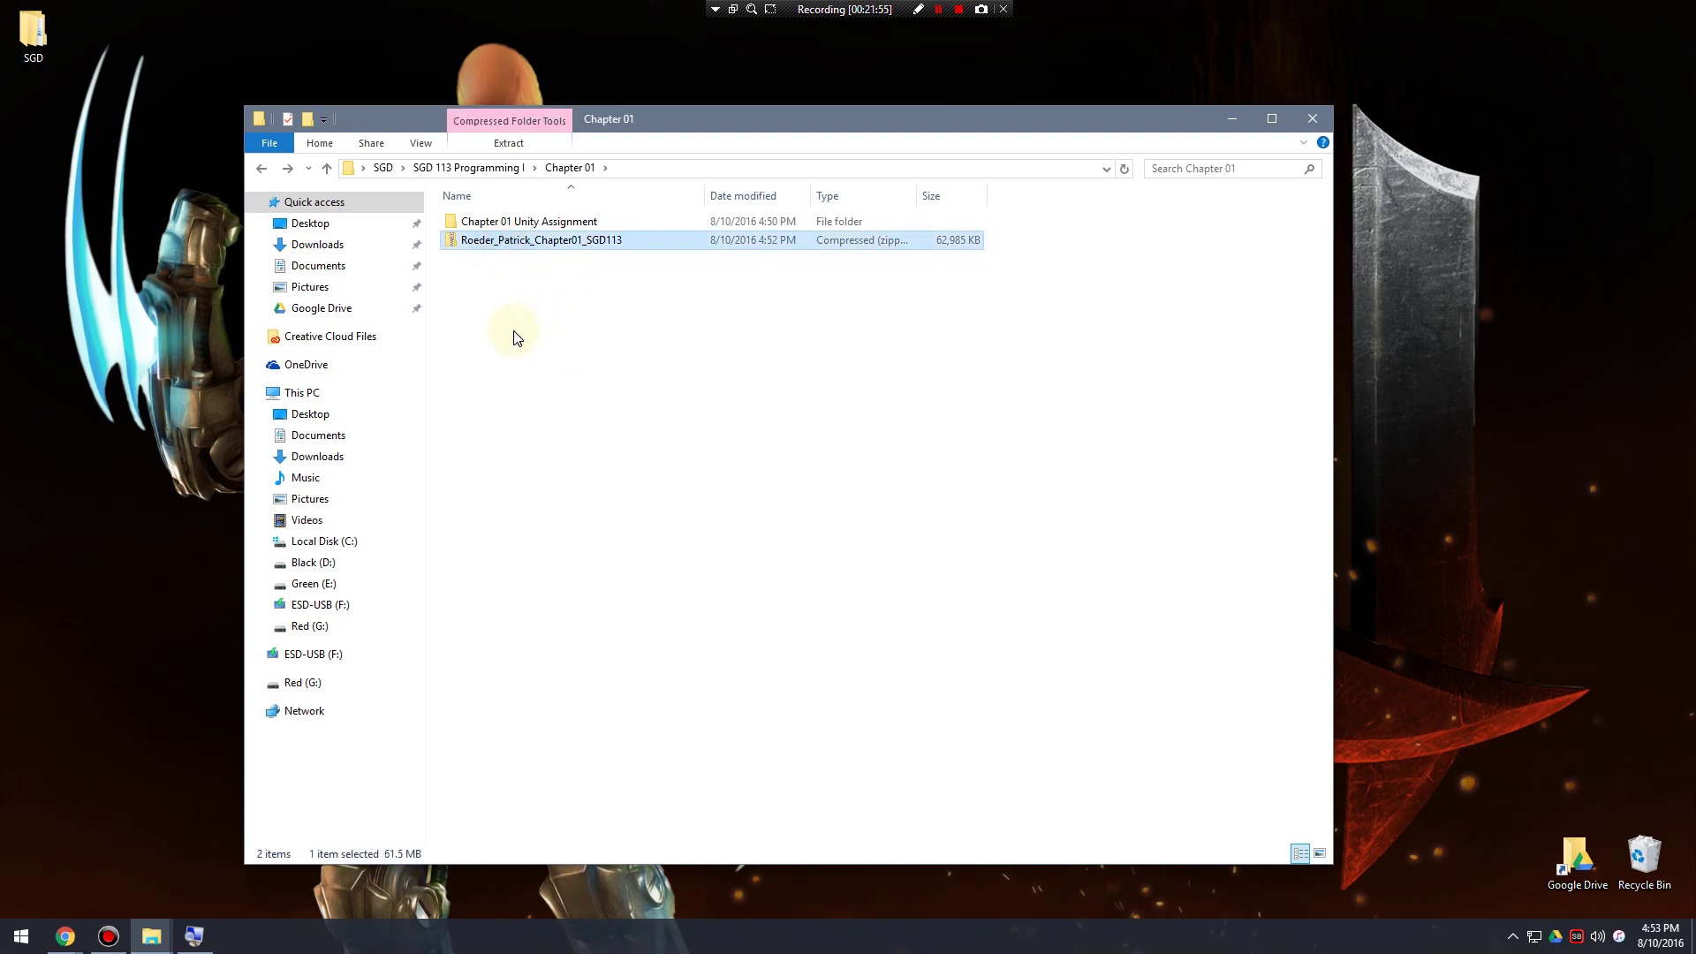
pyautogui.click(530, 294)
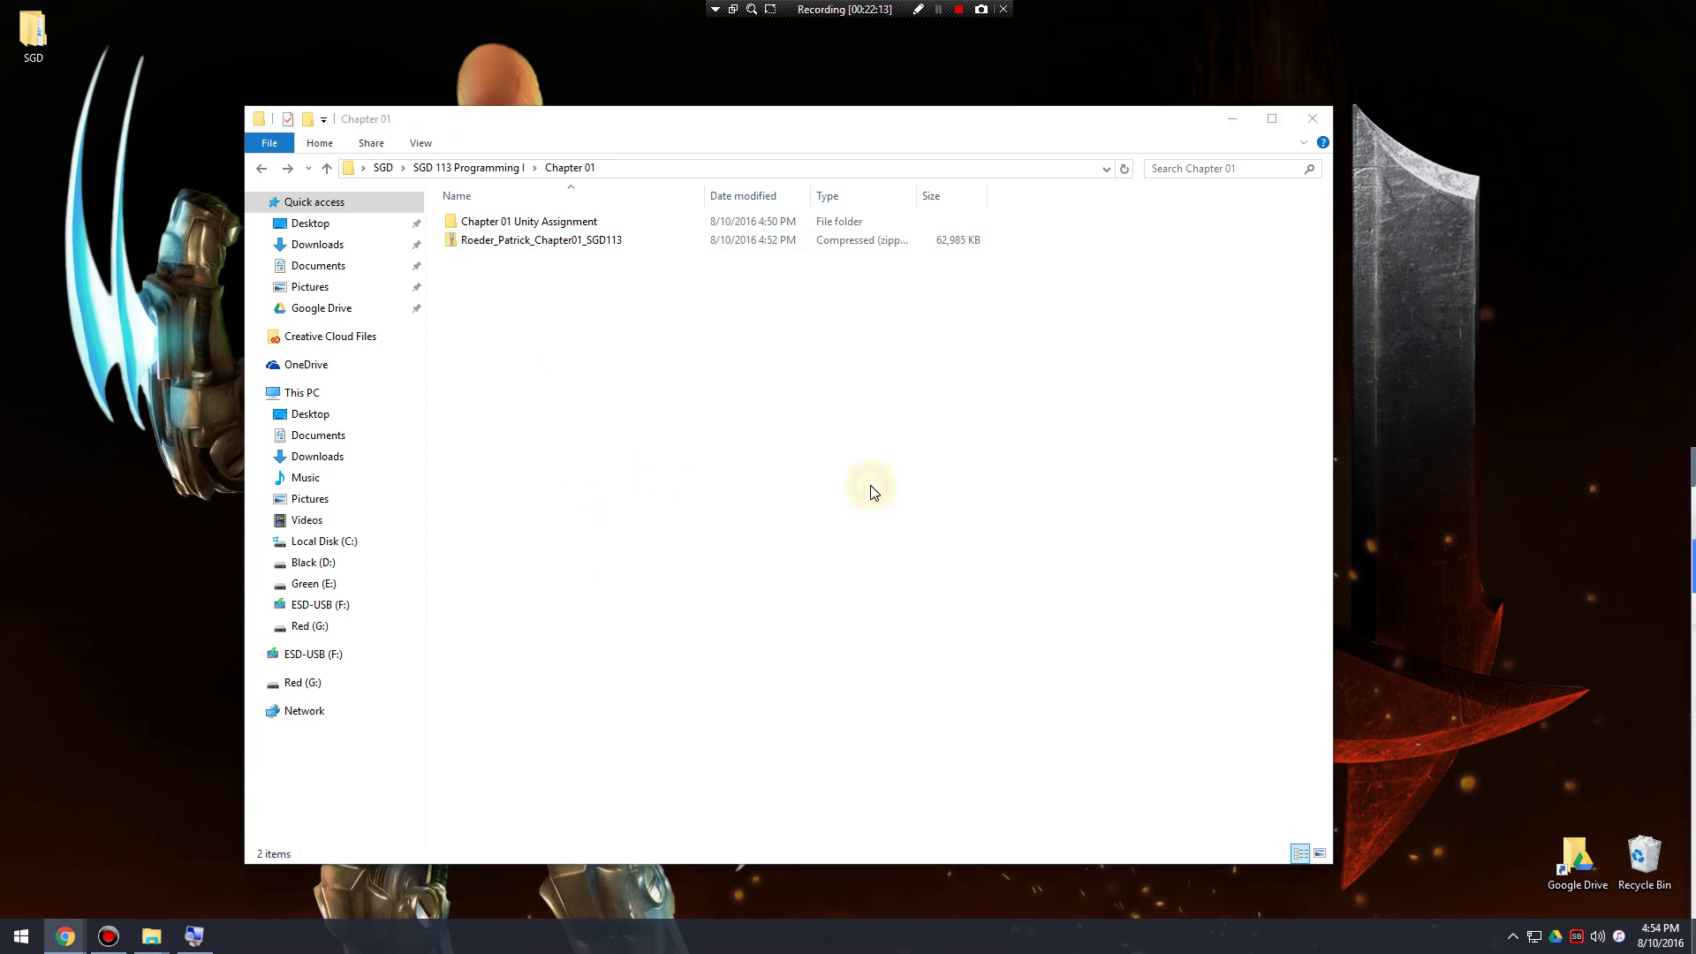
# Return to the Moodle course page in Chrome and open the Chapter 03 assignment.
pyautogui.click(65, 936)
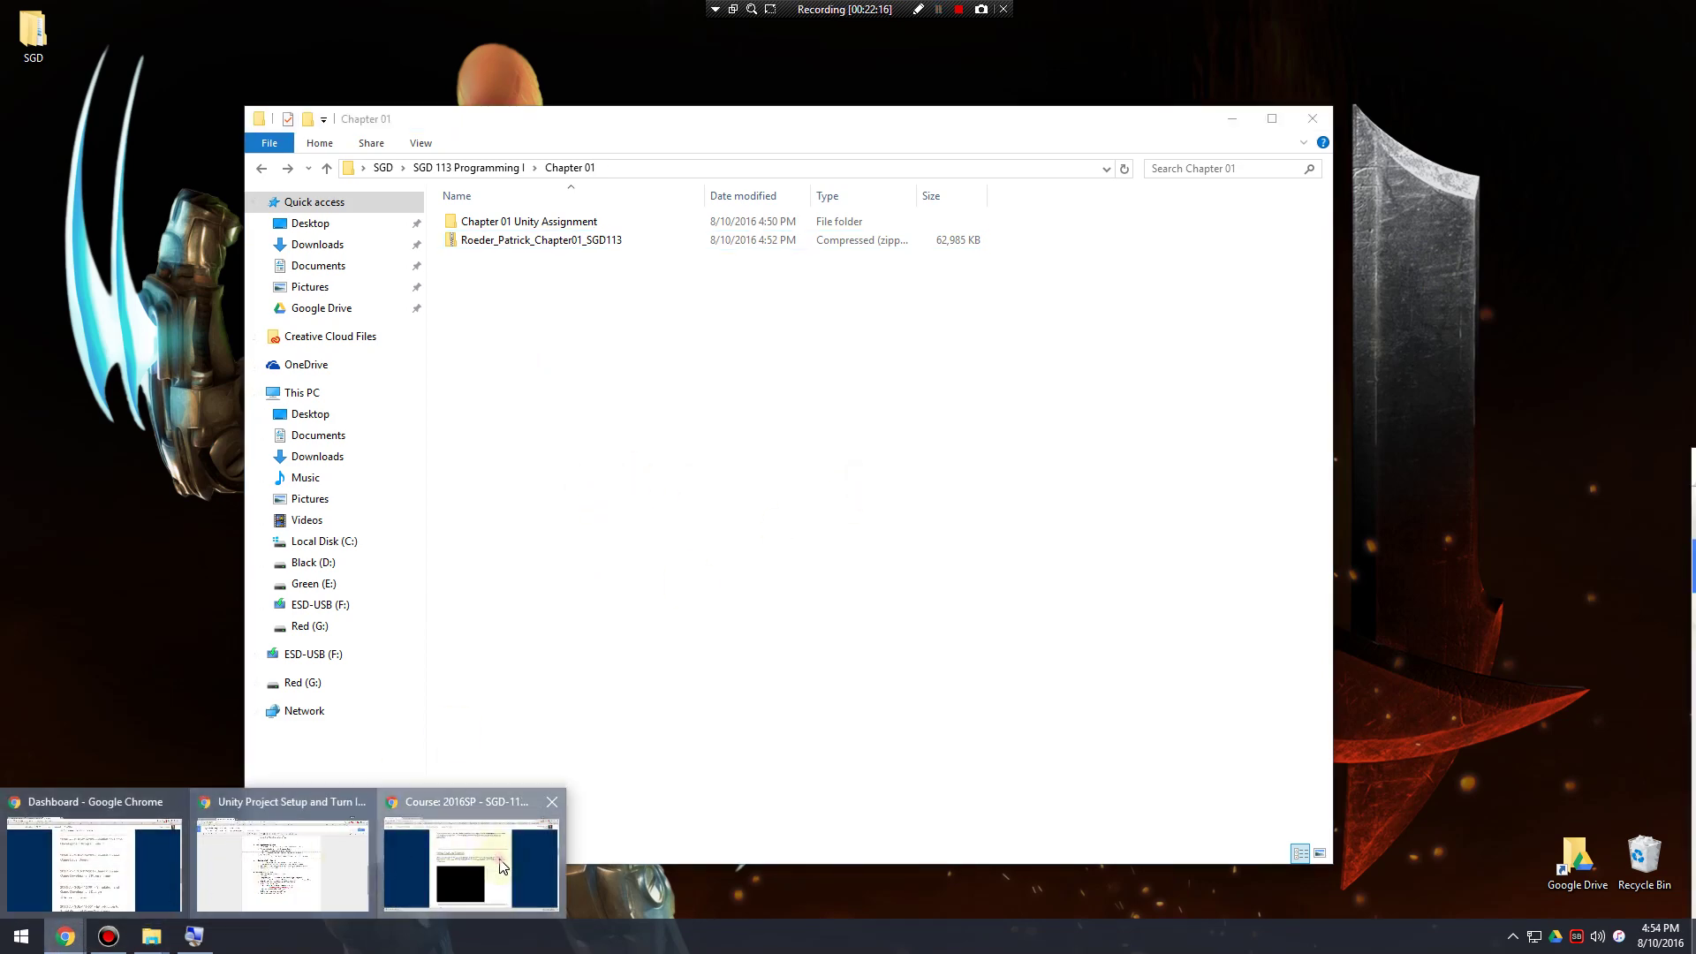
pyautogui.click(494, 864)
pyautogui.scroll(-20, 920, 548)
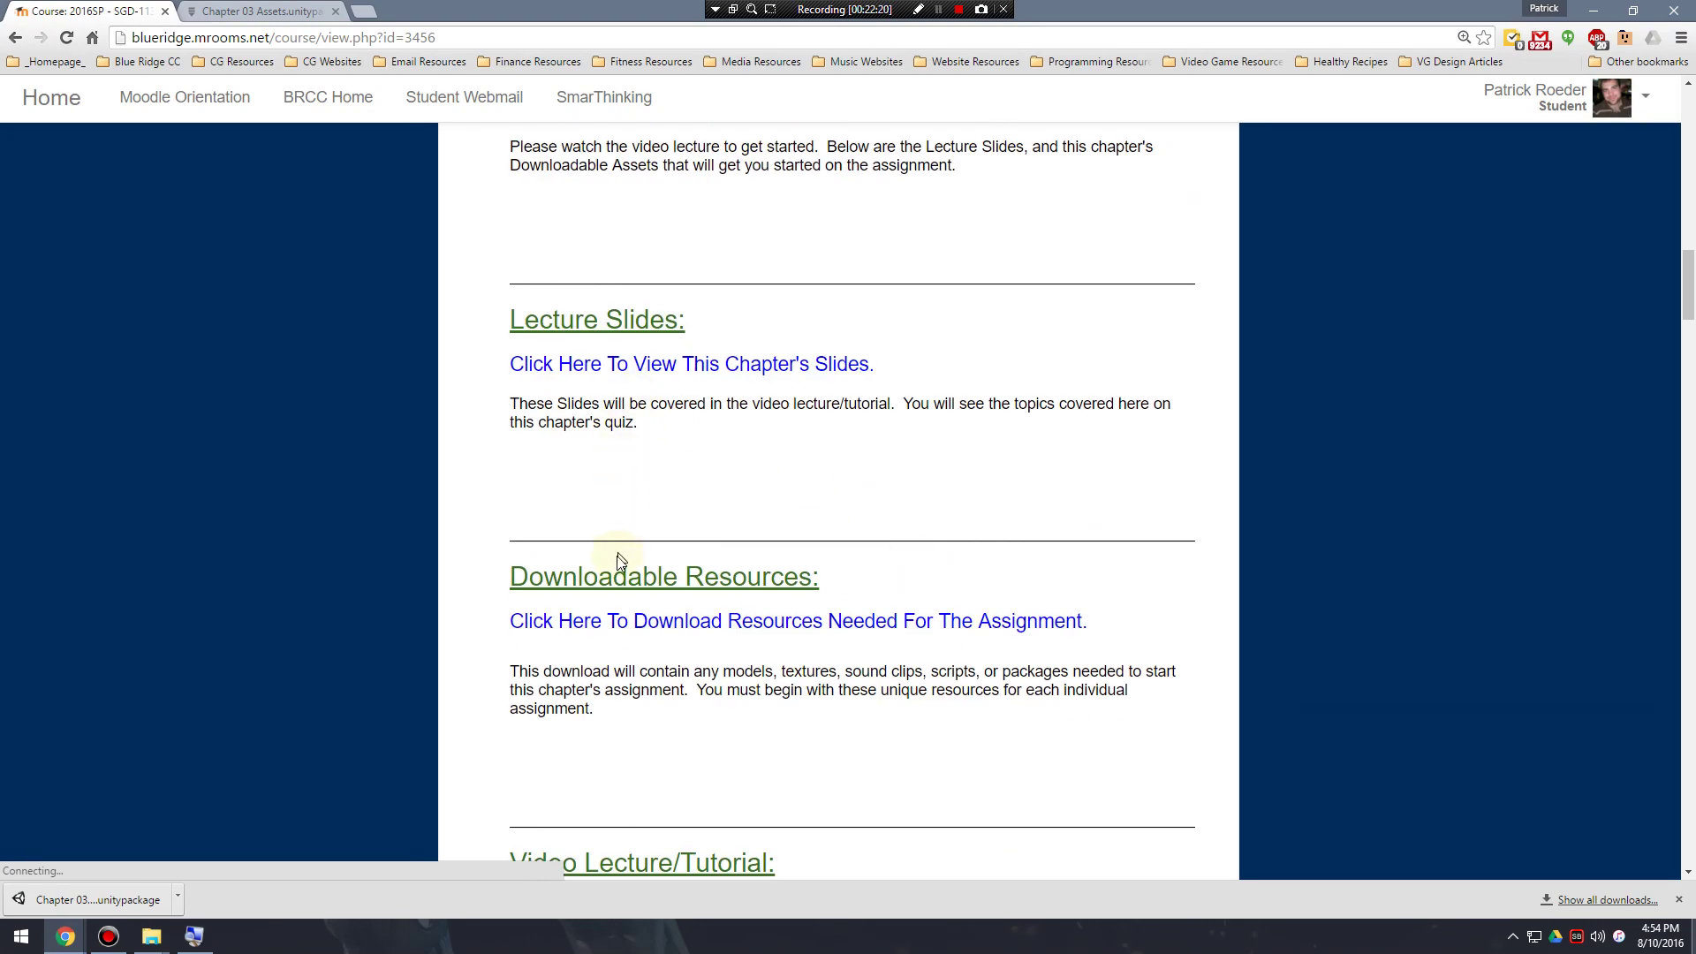
pyautogui.scroll(-5, 618, 553)
pyautogui.scroll(-5, 653, 496)
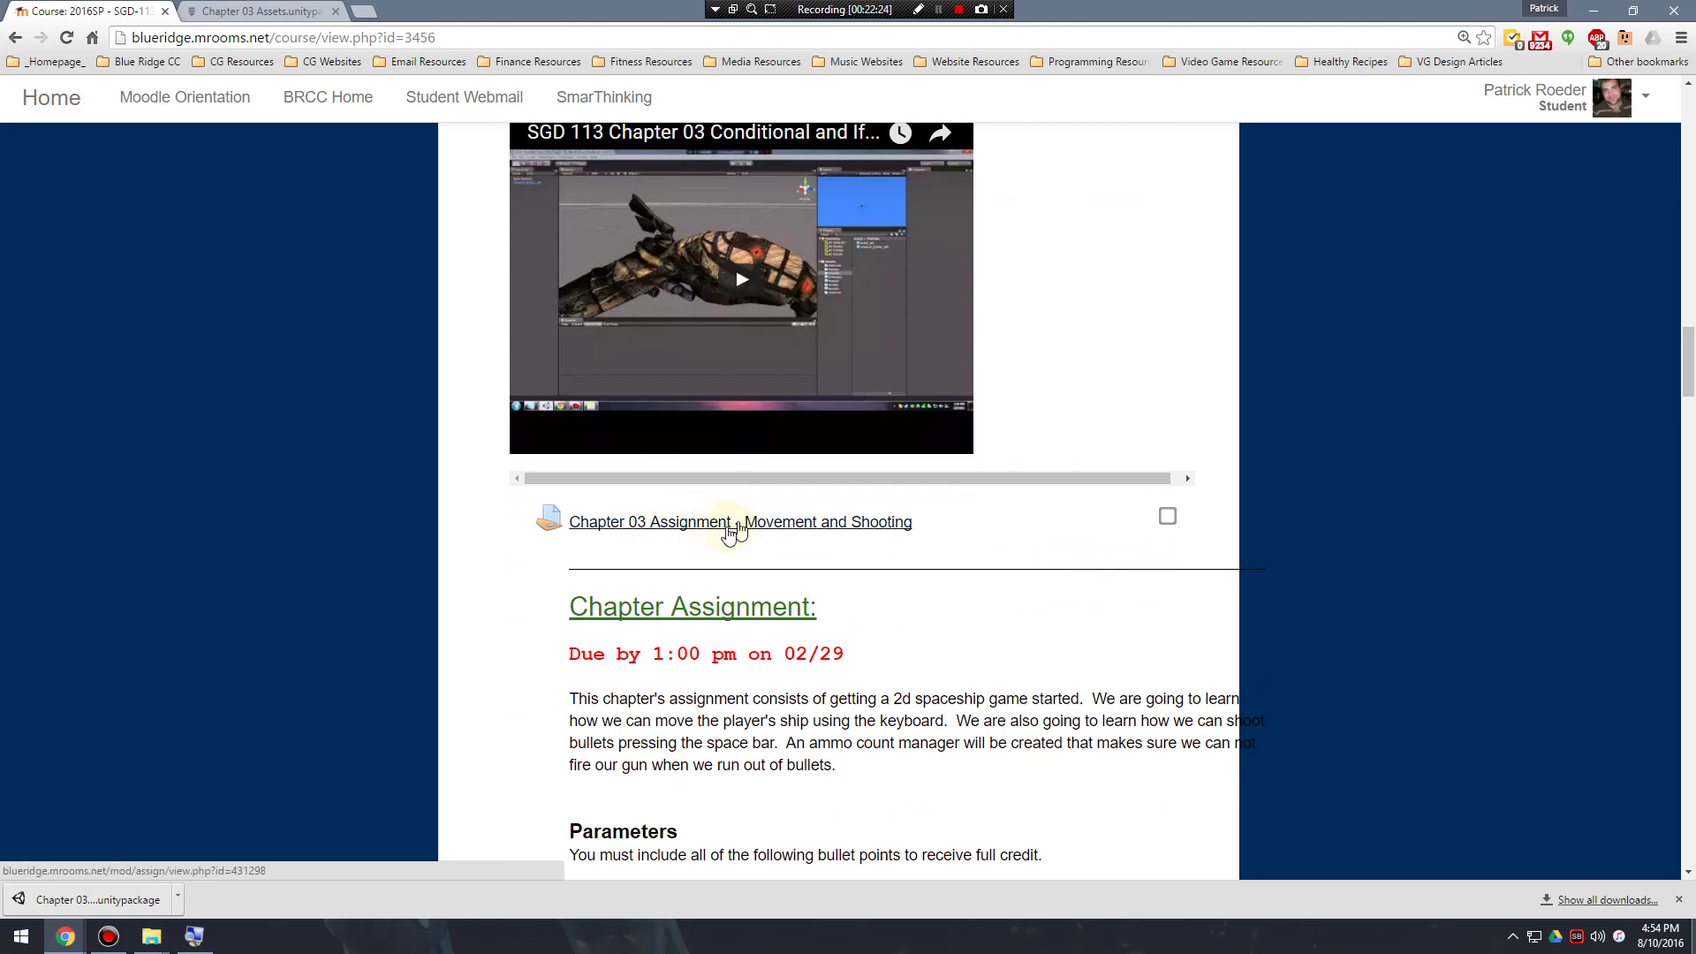
pyautogui.click(734, 523)
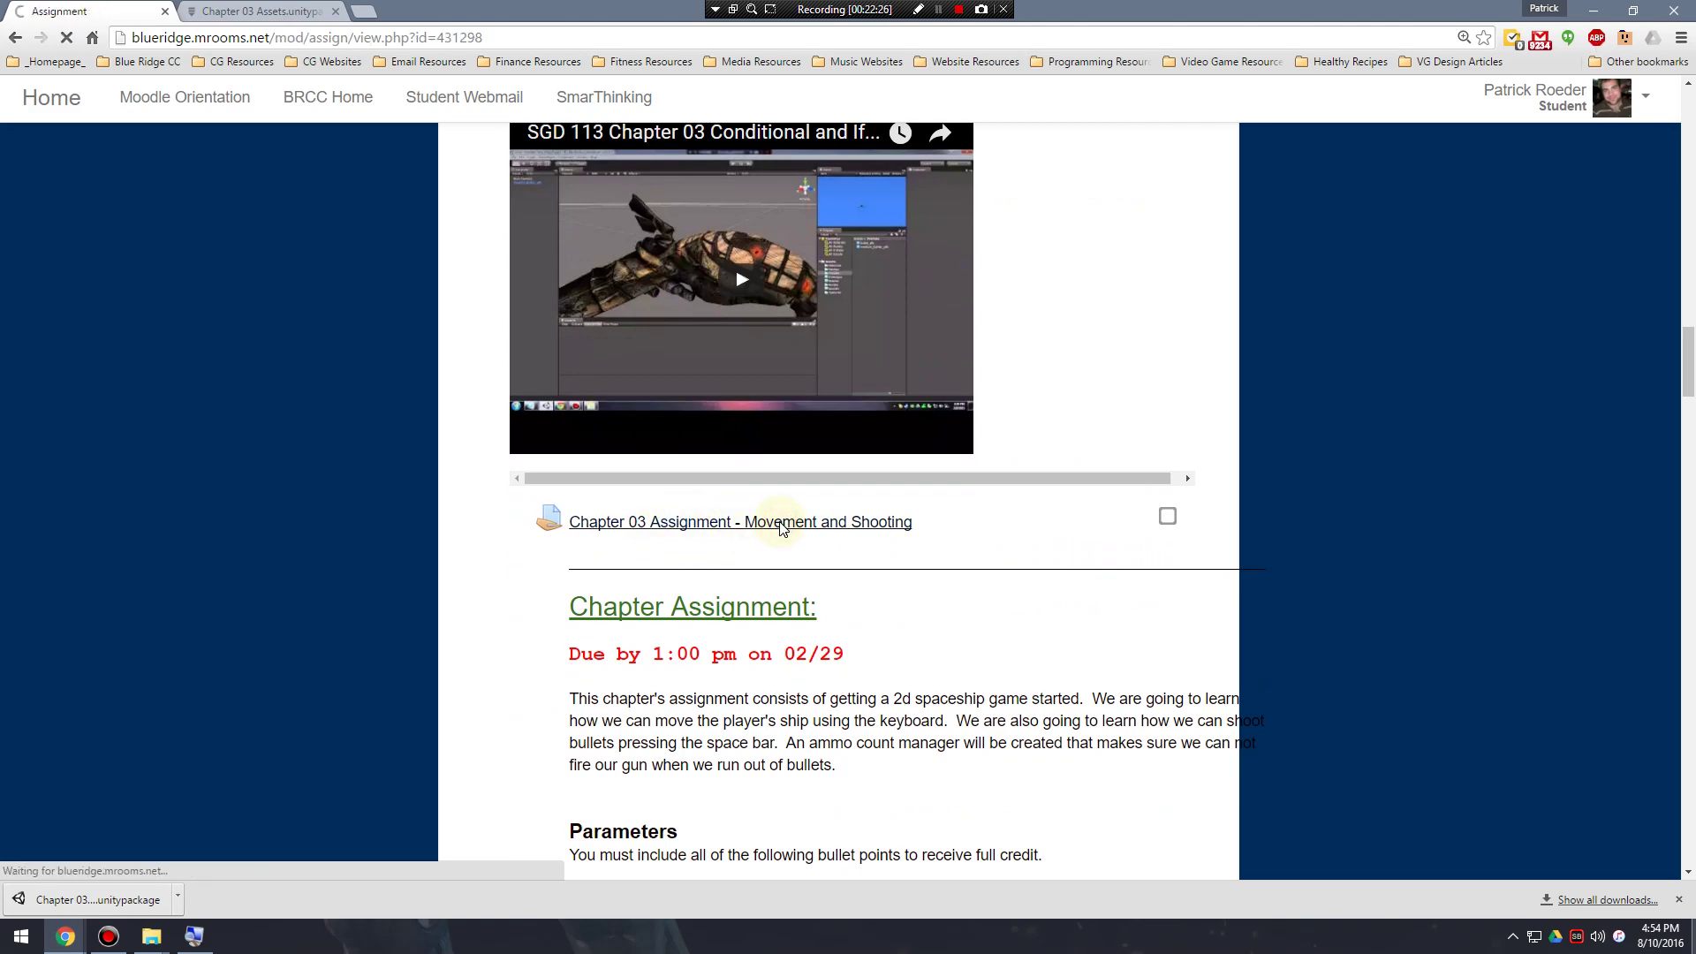
# Start a new submission and open the file picker's upload form.
pyautogui.scroll(-4, 890, 519)
pyautogui.scroll(-12, 889, 520)
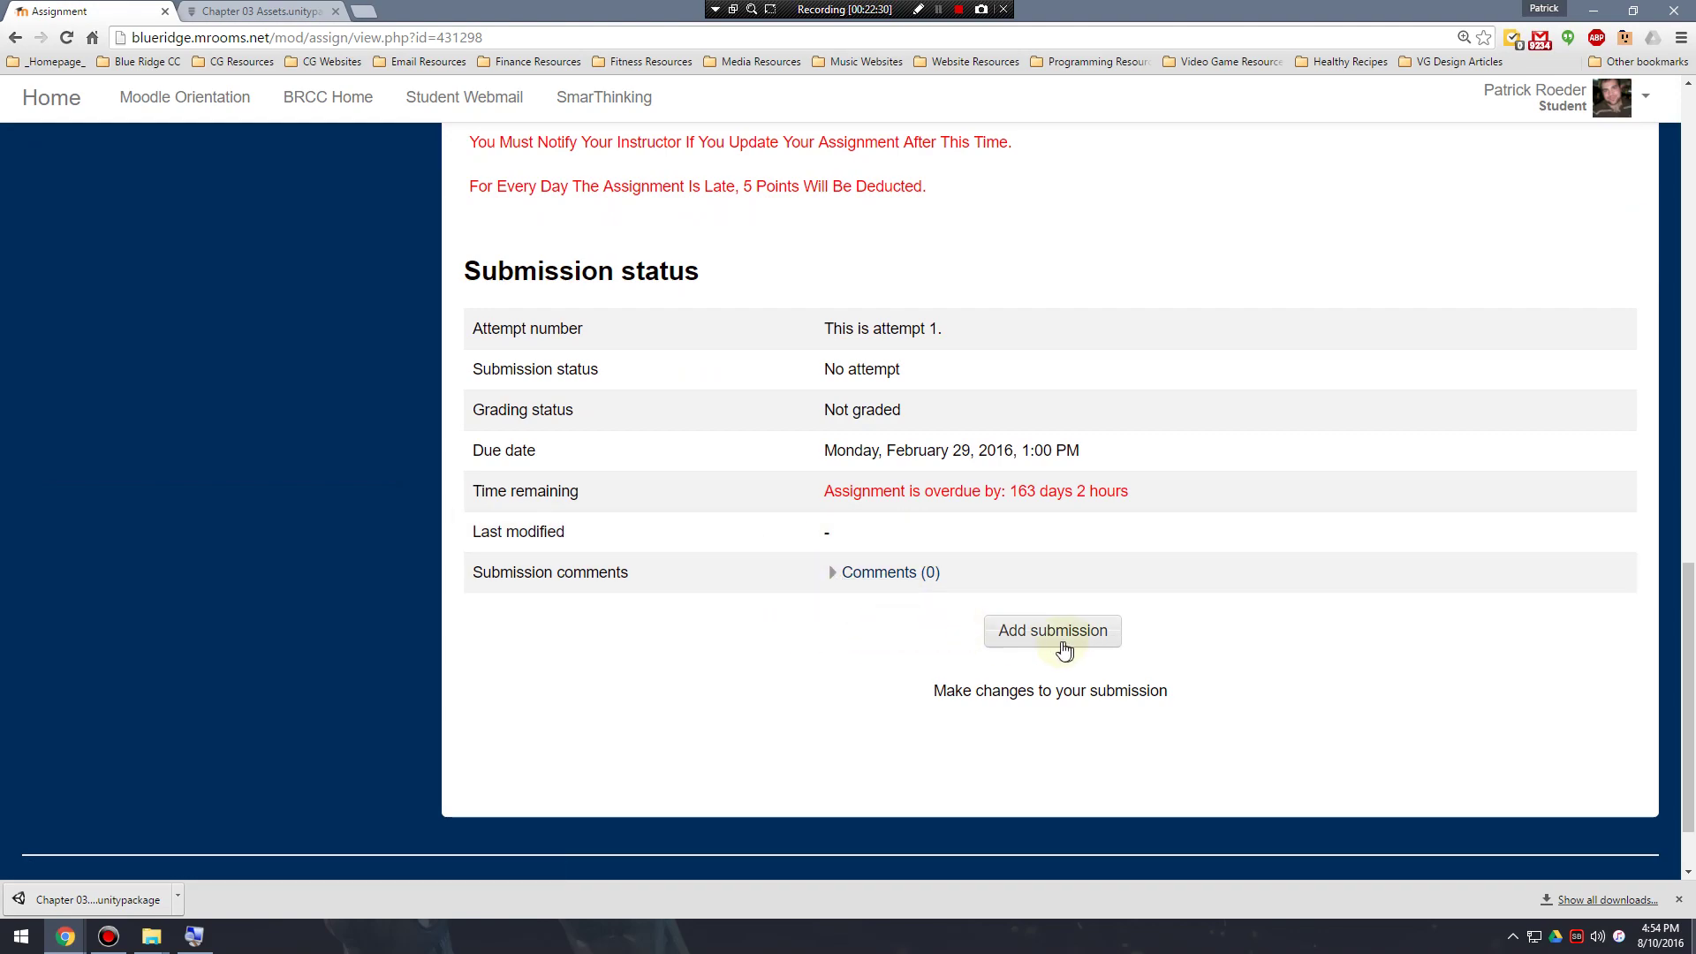
pyautogui.scroll(13, 1020, 626)
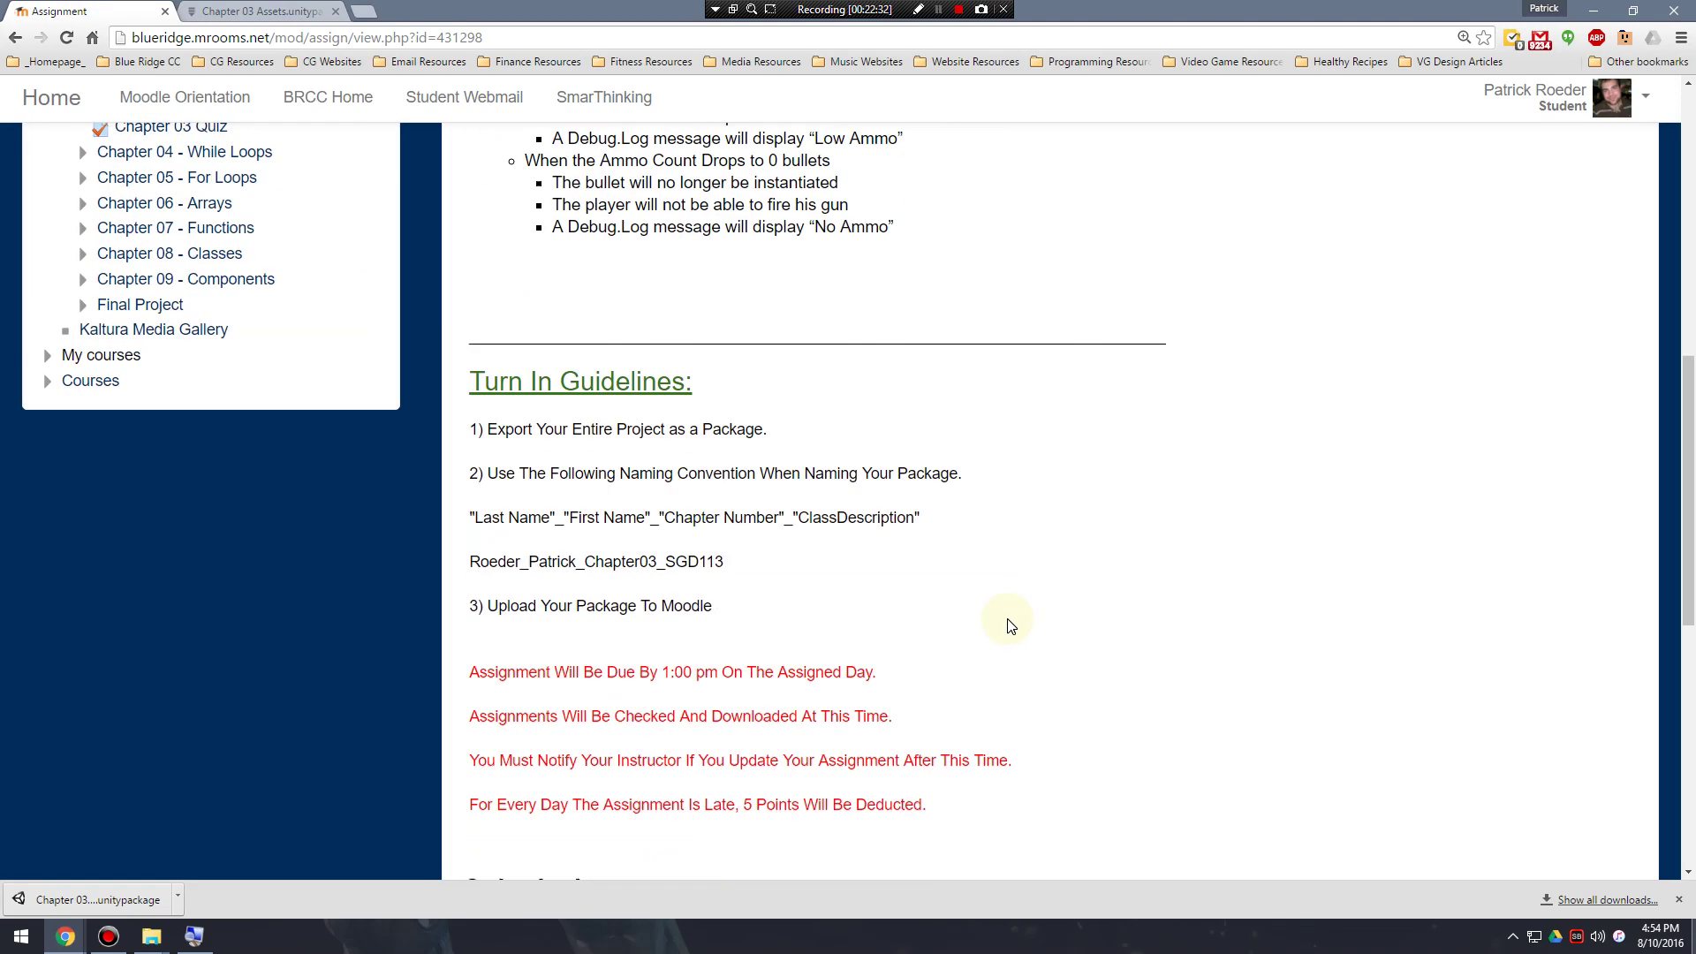
pyautogui.scroll(-13, 1020, 625)
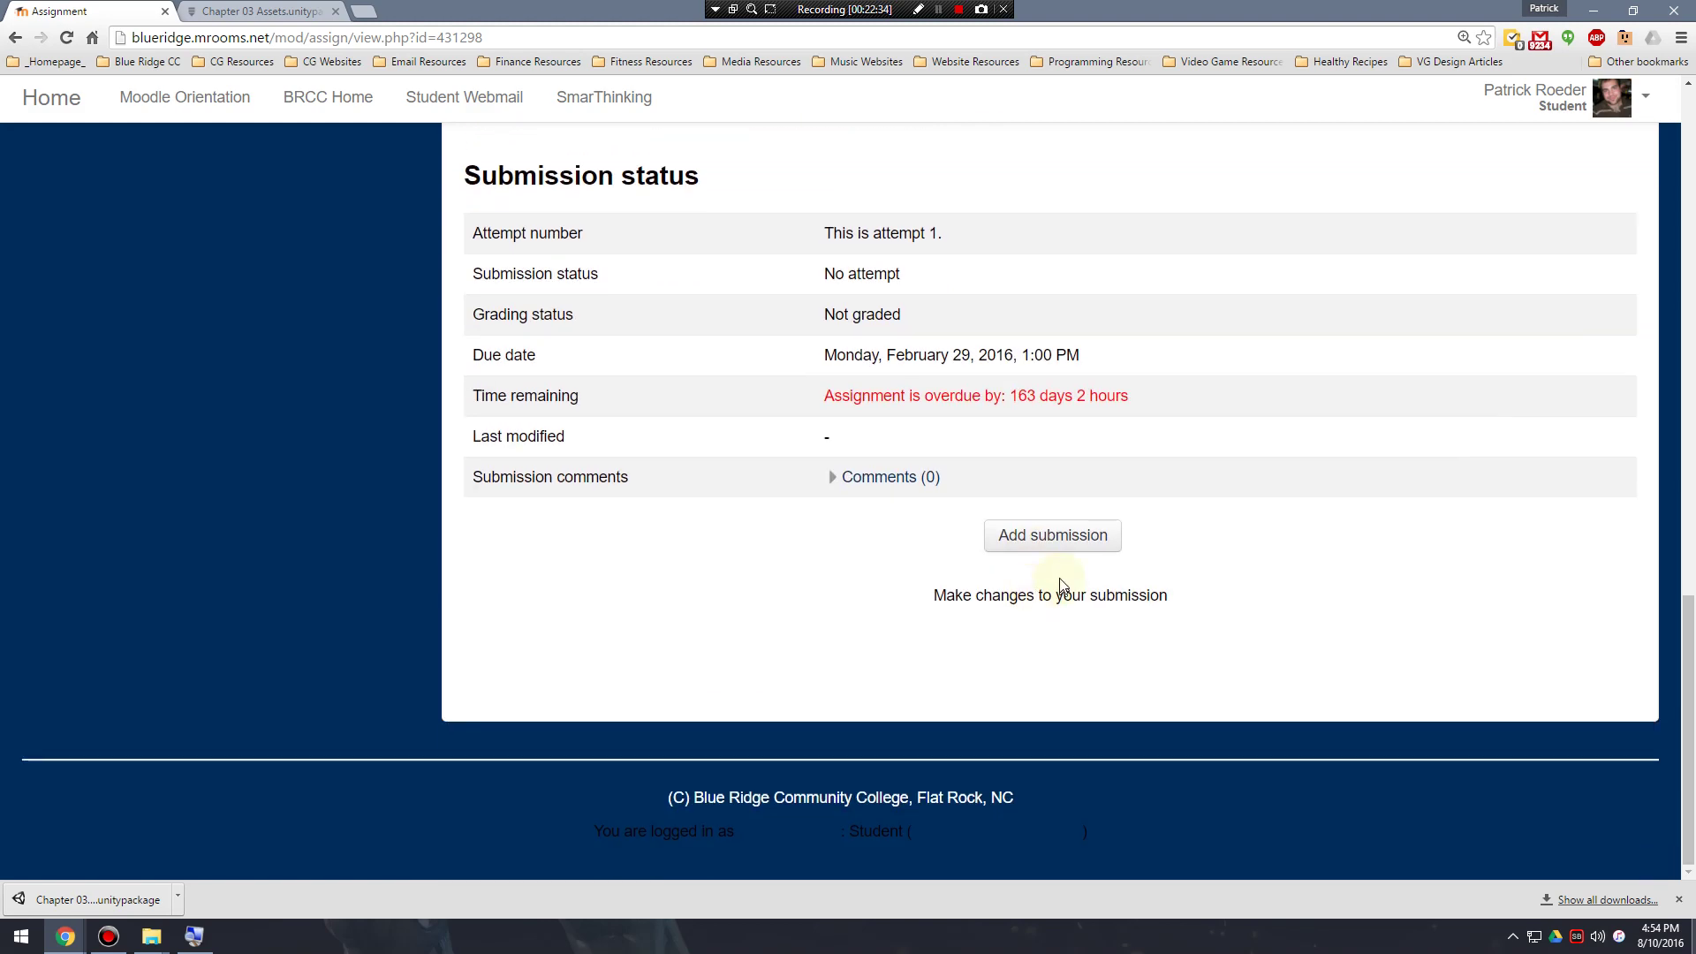
pyautogui.click(1049, 547)
pyautogui.scroll(-9, 942, 574)
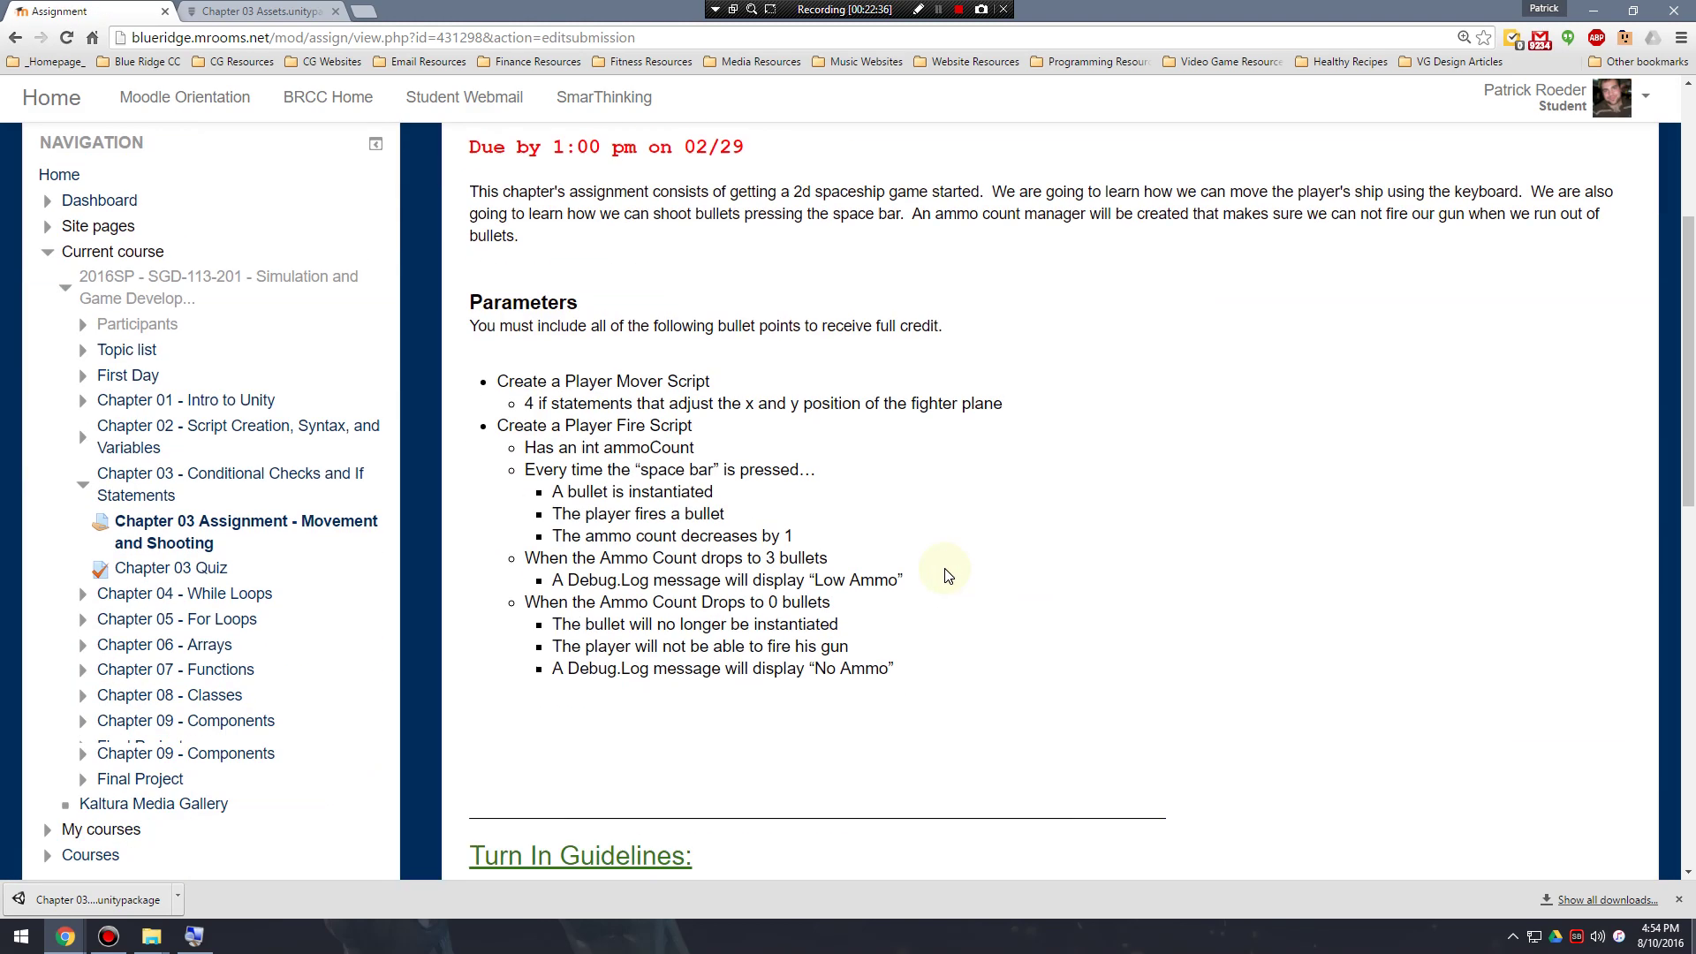
pyautogui.scroll(-6, 941, 573)
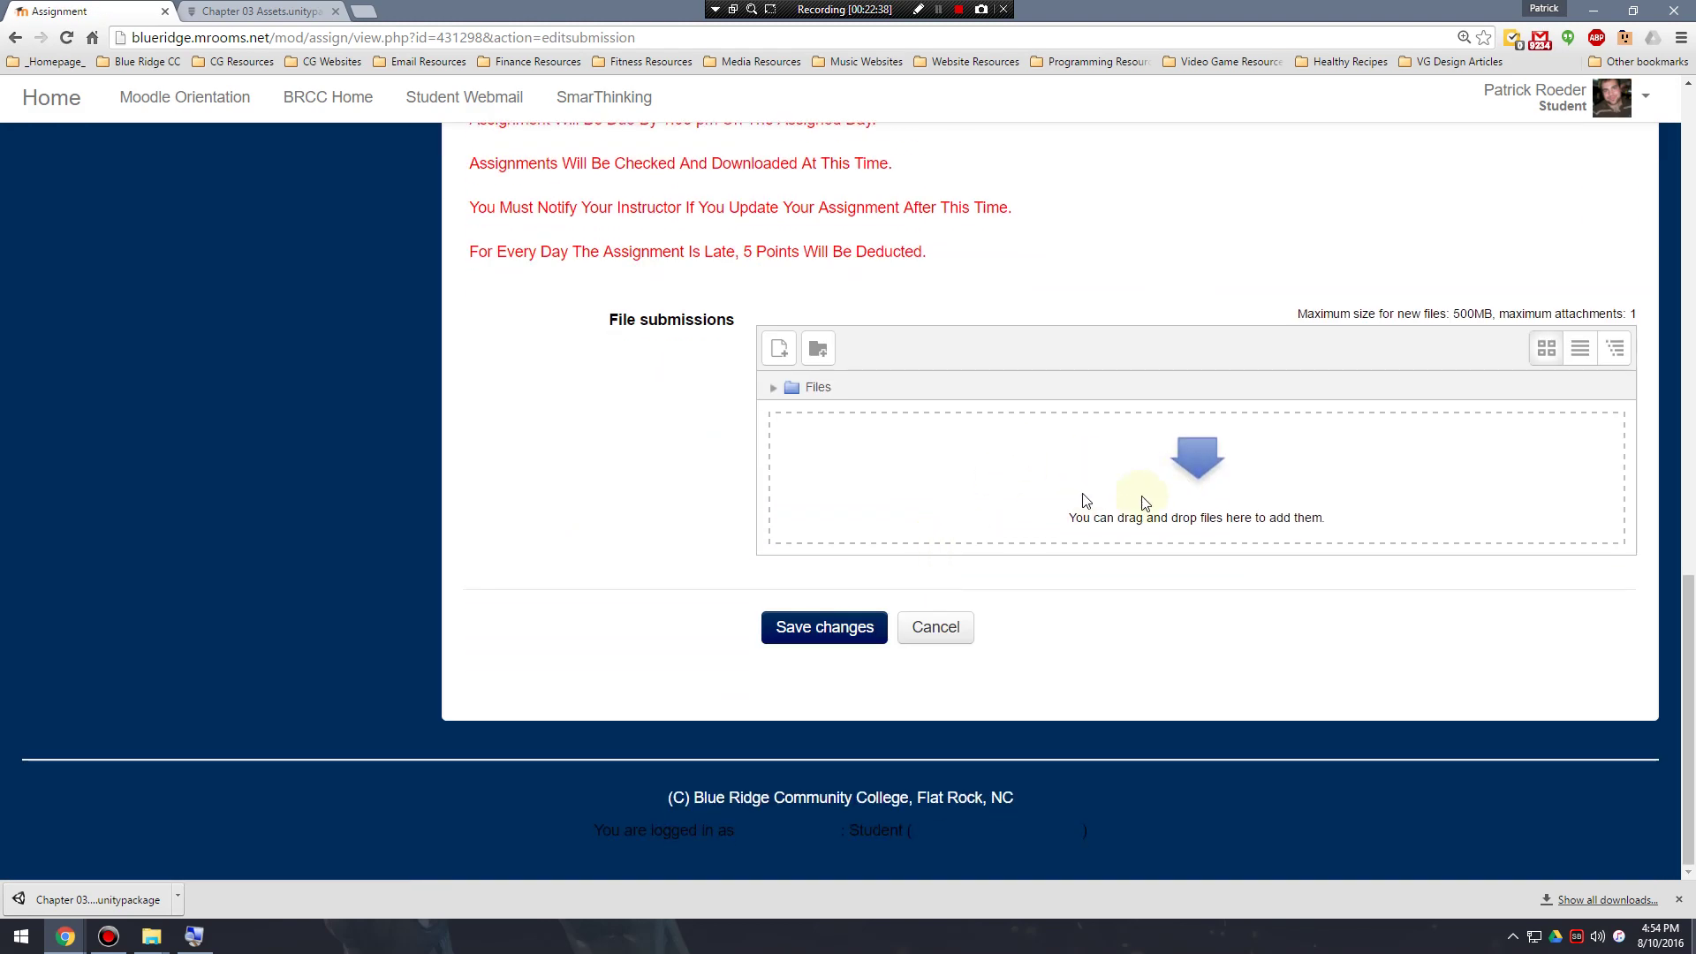
pyautogui.click(1188, 473)
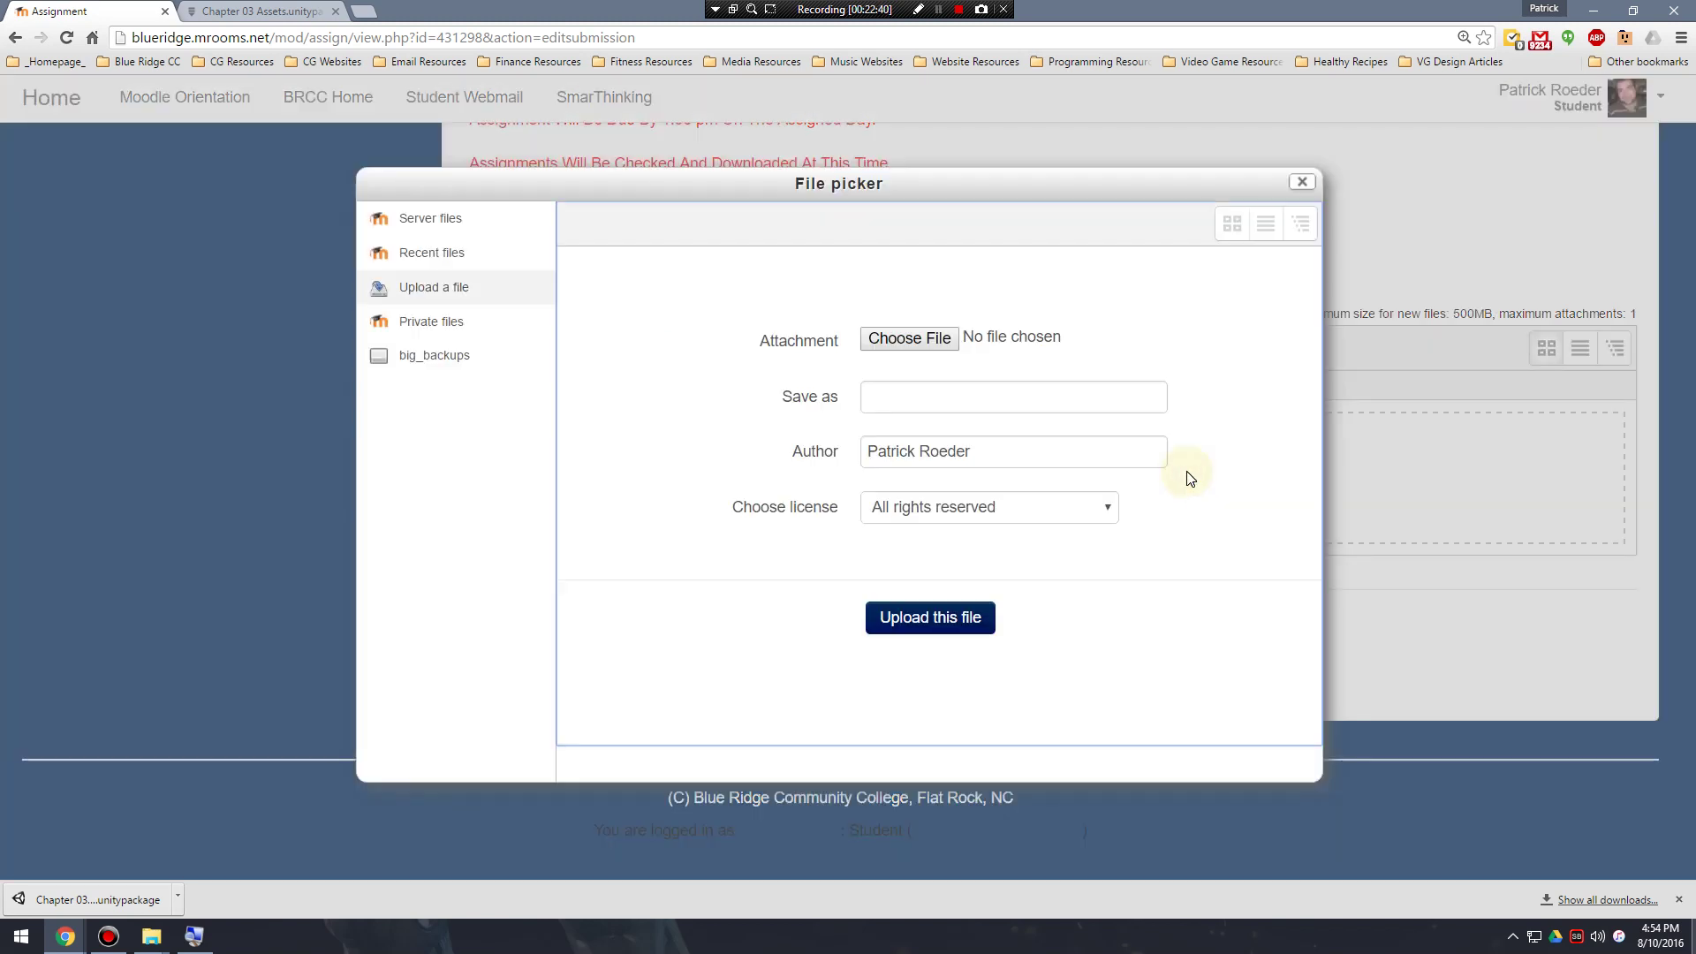
# Browse Desktop > SGD > SGD 113 Programming I > Chapter 01 and choose the Chapter 01 zip.
pyautogui.click(1302, 182)
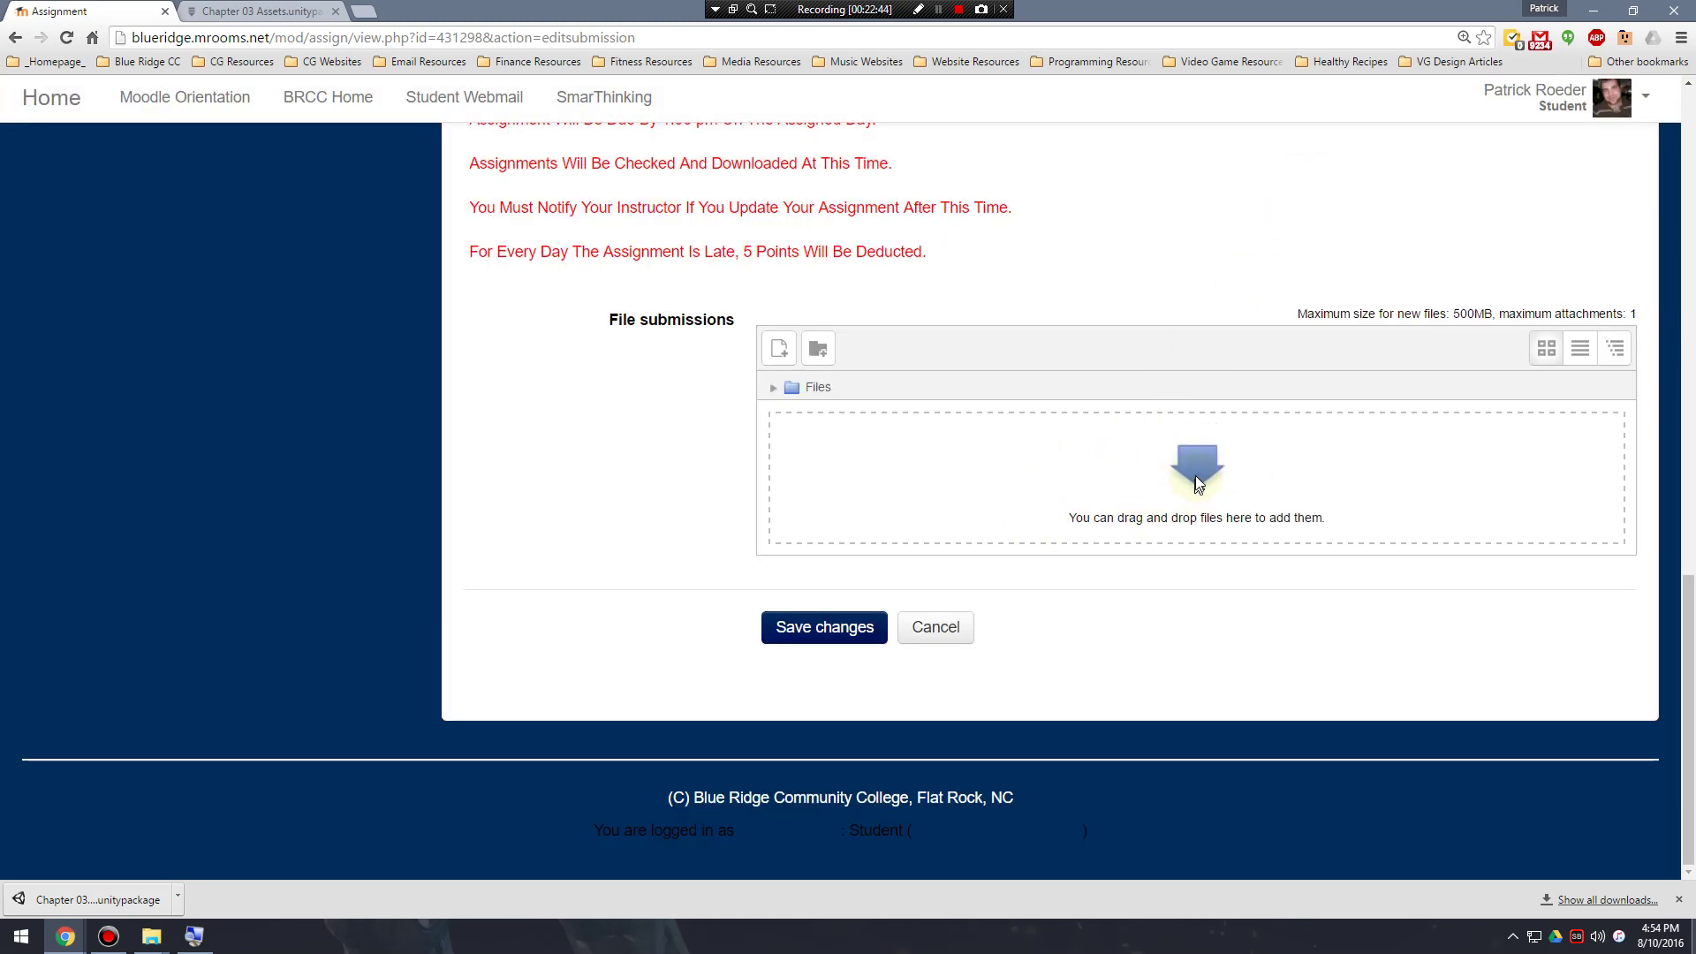
pyautogui.click(1148, 477)
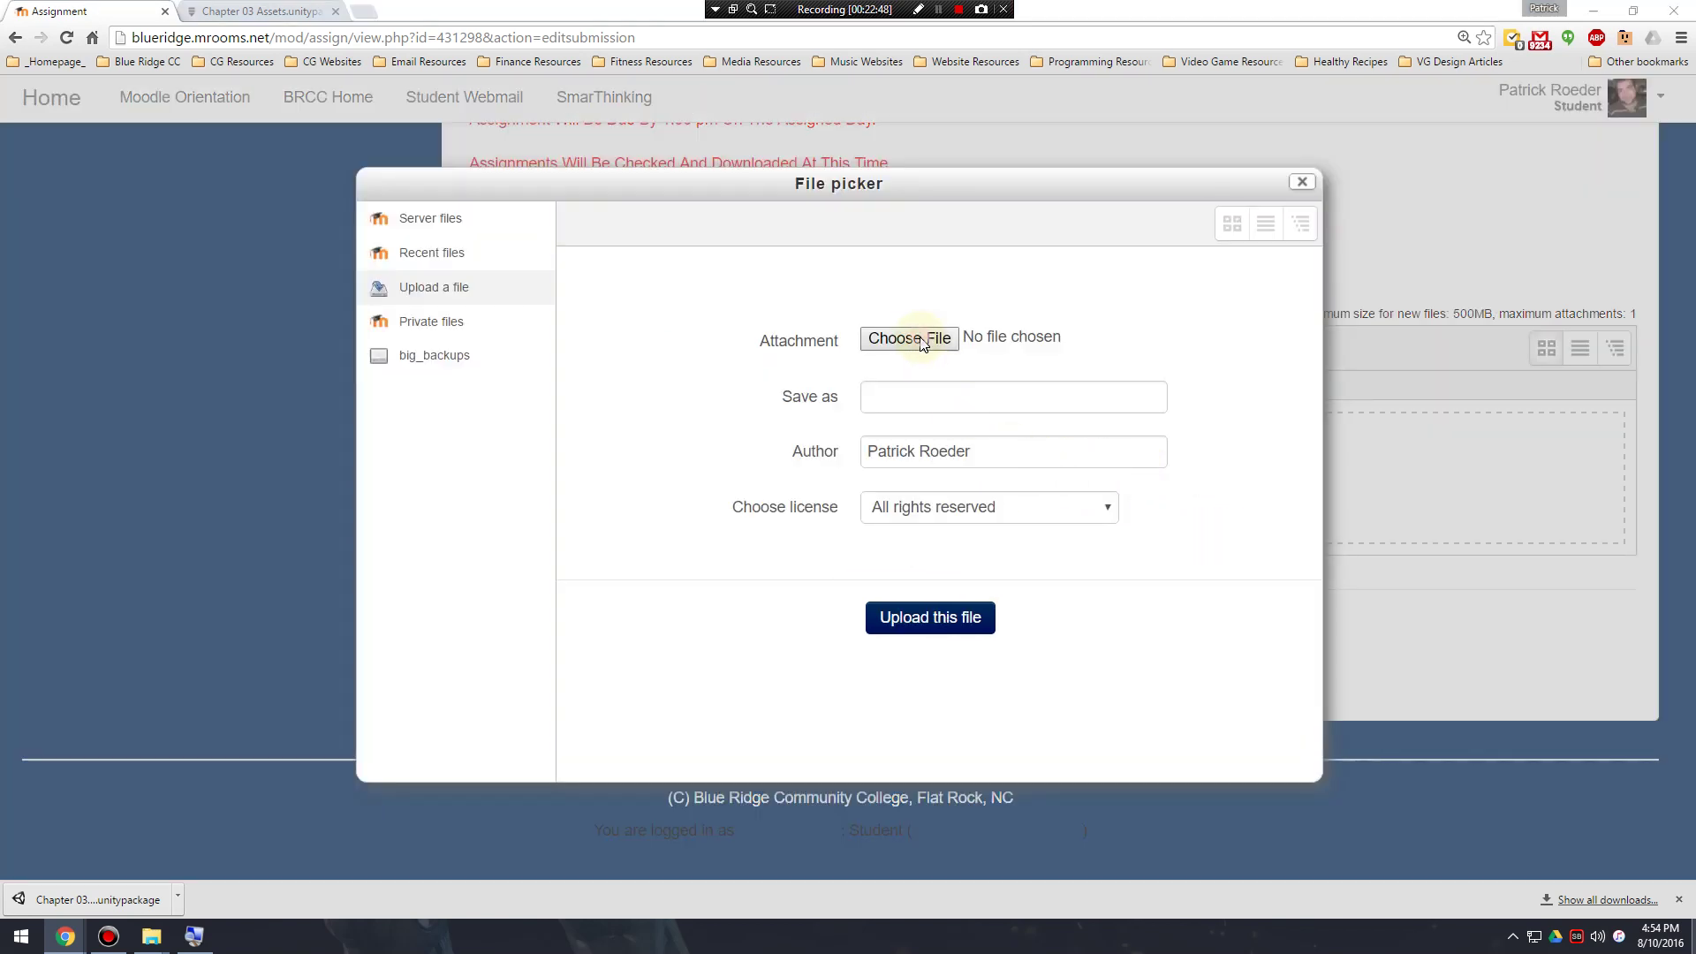
pyautogui.click(921, 342)
pyautogui.click(58, 161)
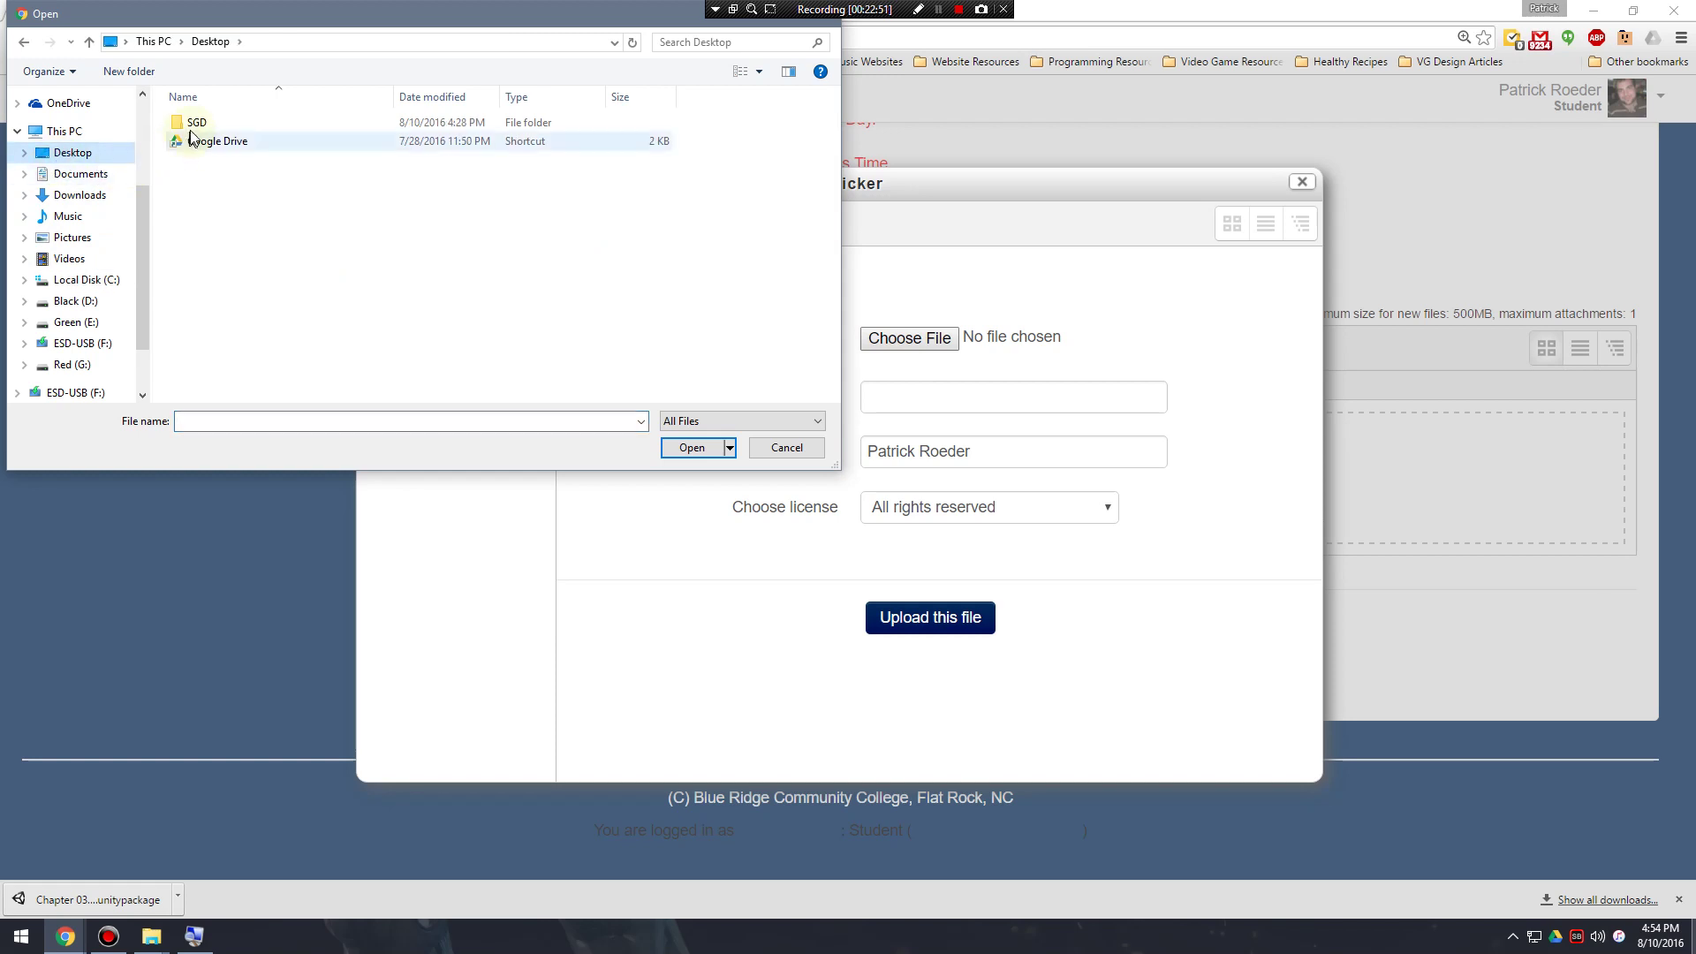
pyautogui.doubleClick(209, 124)
pyautogui.doubleClick(225, 125)
pyautogui.doubleClick(226, 125)
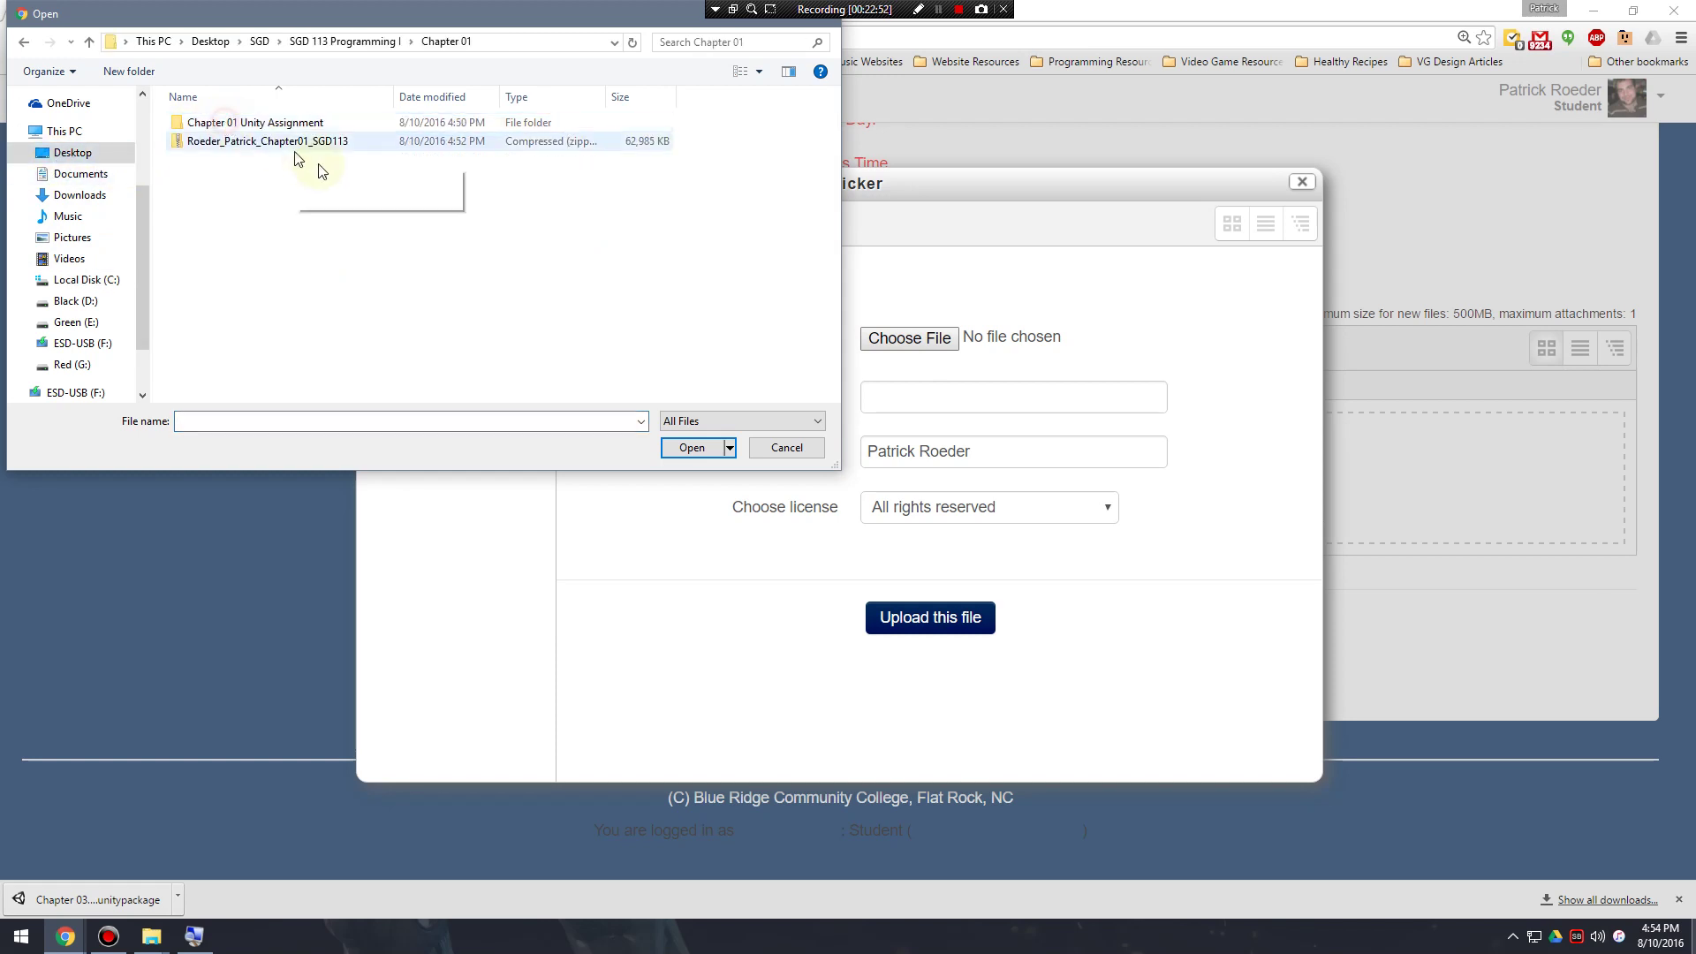
pyautogui.click(303, 142)
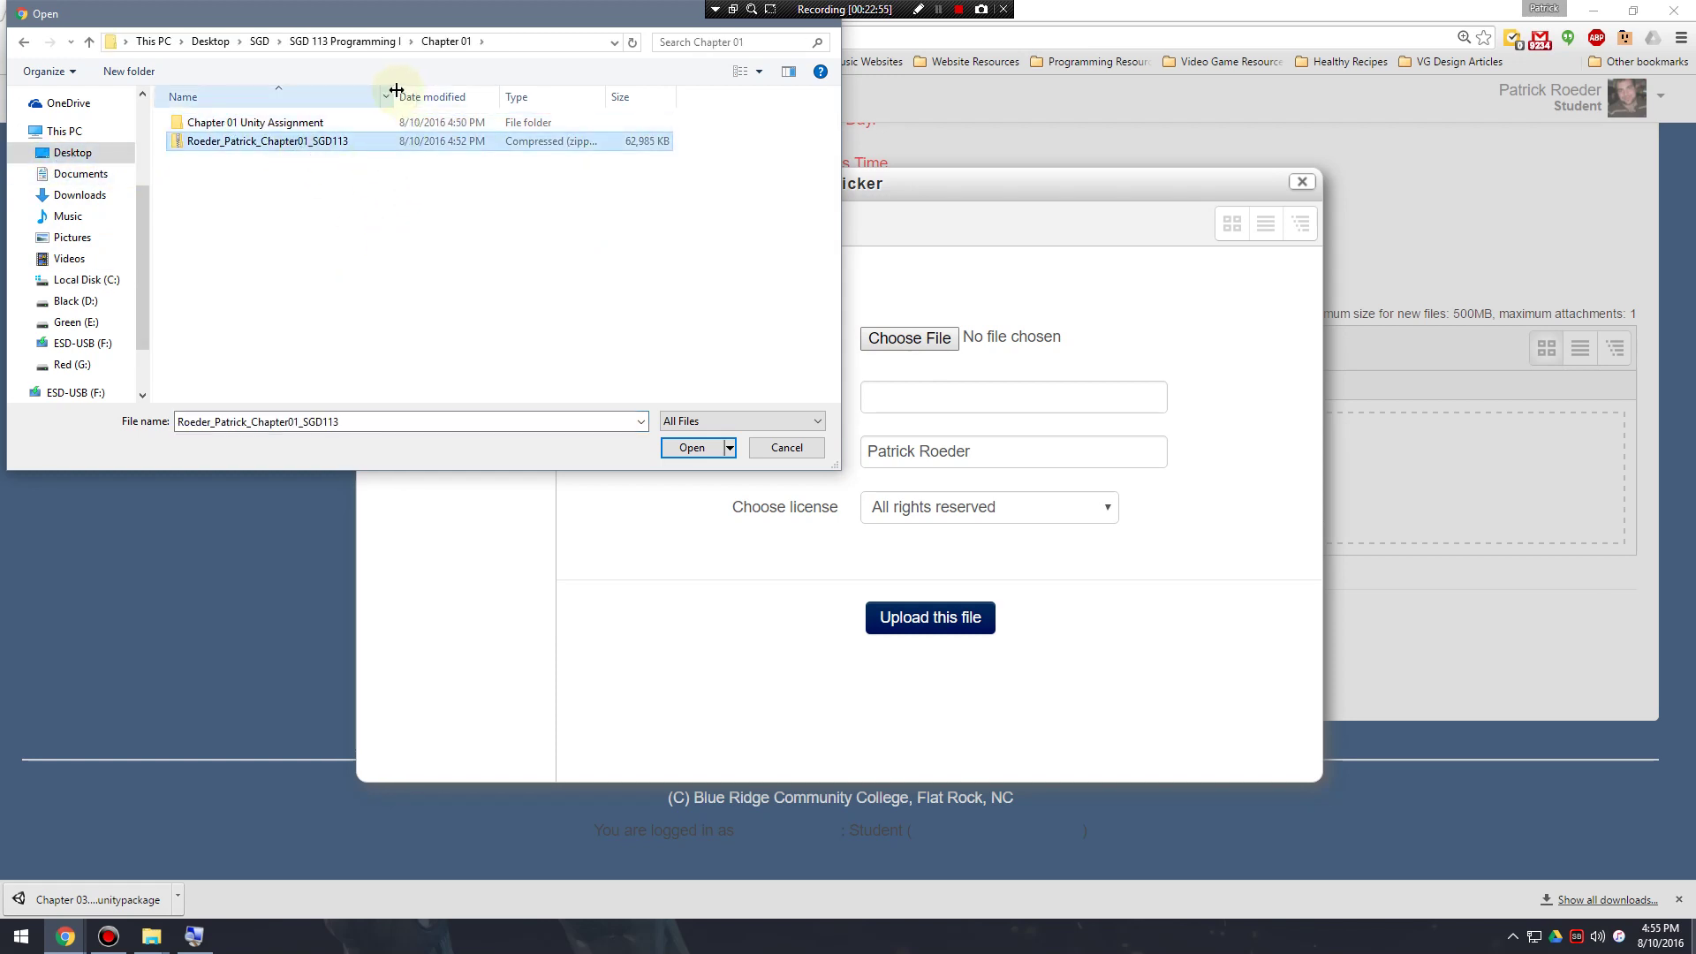
pyautogui.moveTo(393, 88); pyautogui.dragTo(492, 89)
pyautogui.click(337, 210)
pyautogui.click(291, 141)
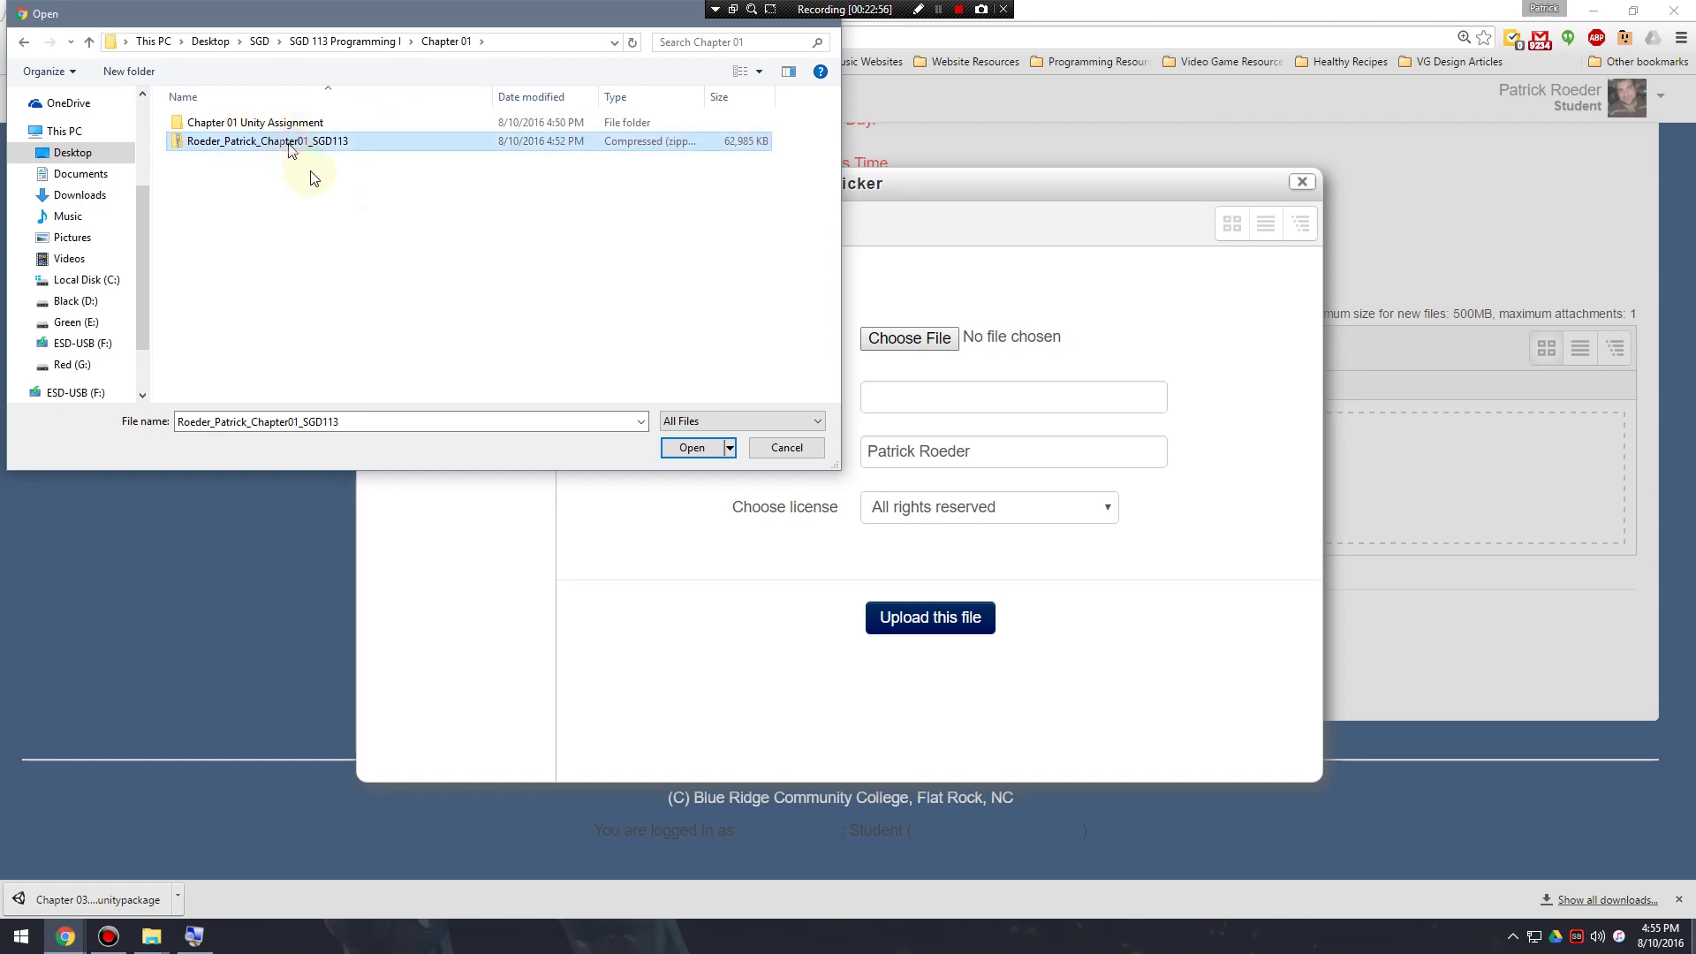
pyautogui.click(691, 448)
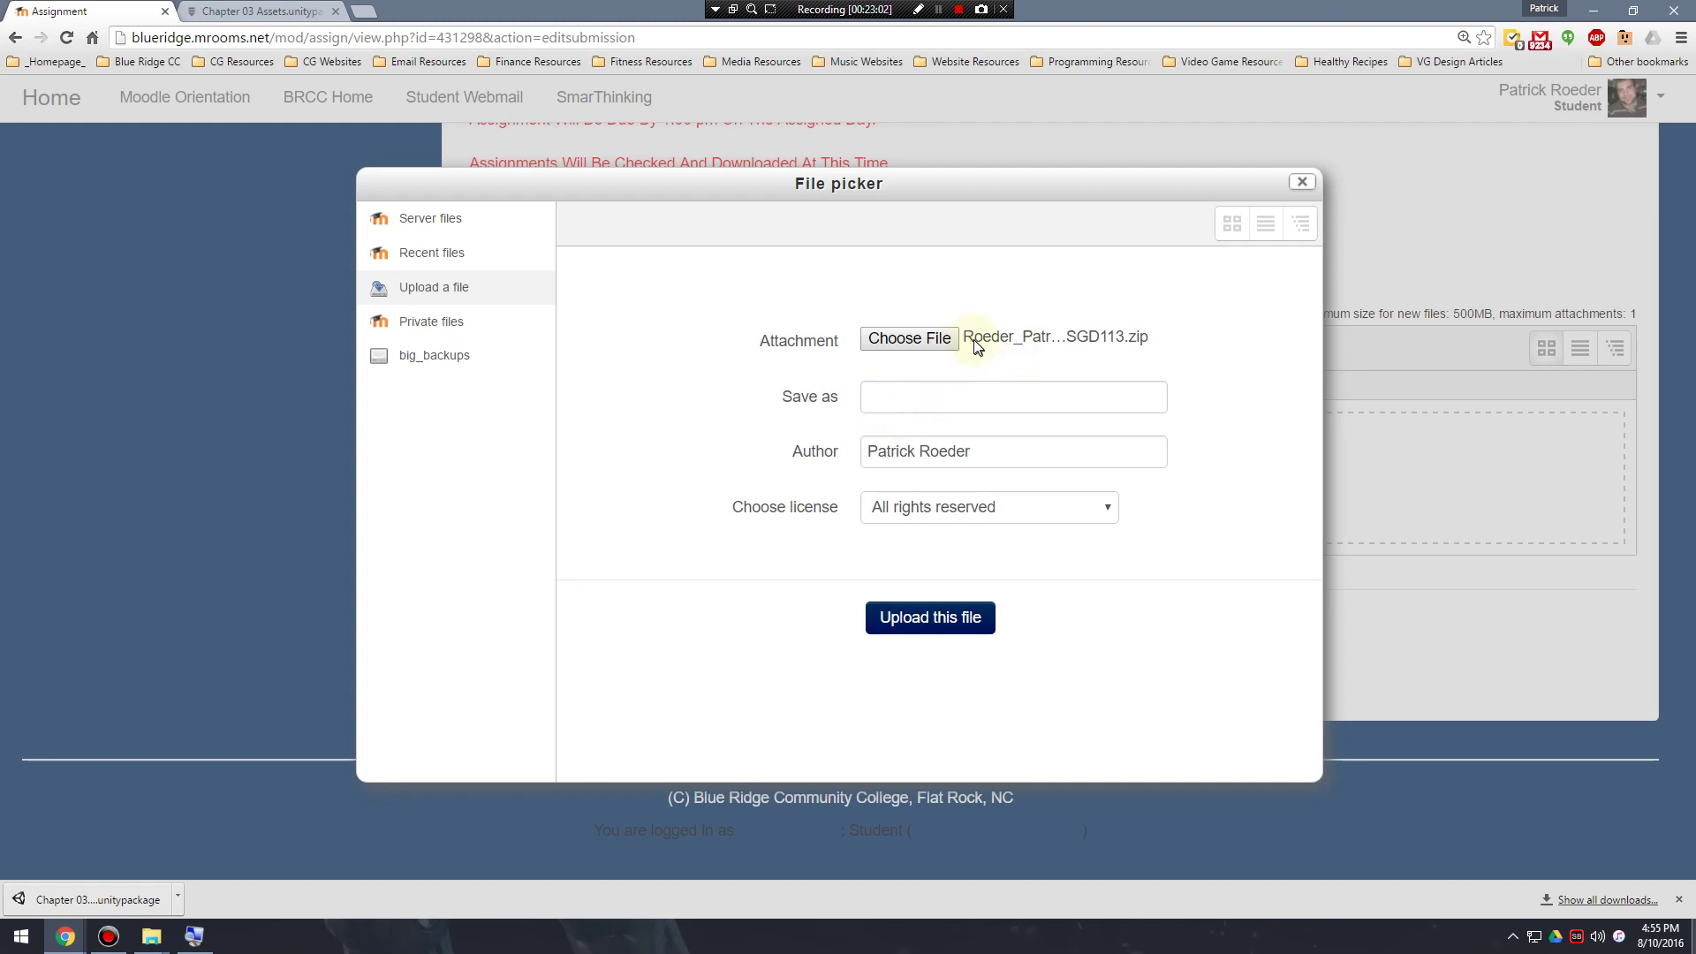
# Re-pick the Chapter 01 SGD113 zip archive and start uploading it.
pyautogui.click(1005, 338)
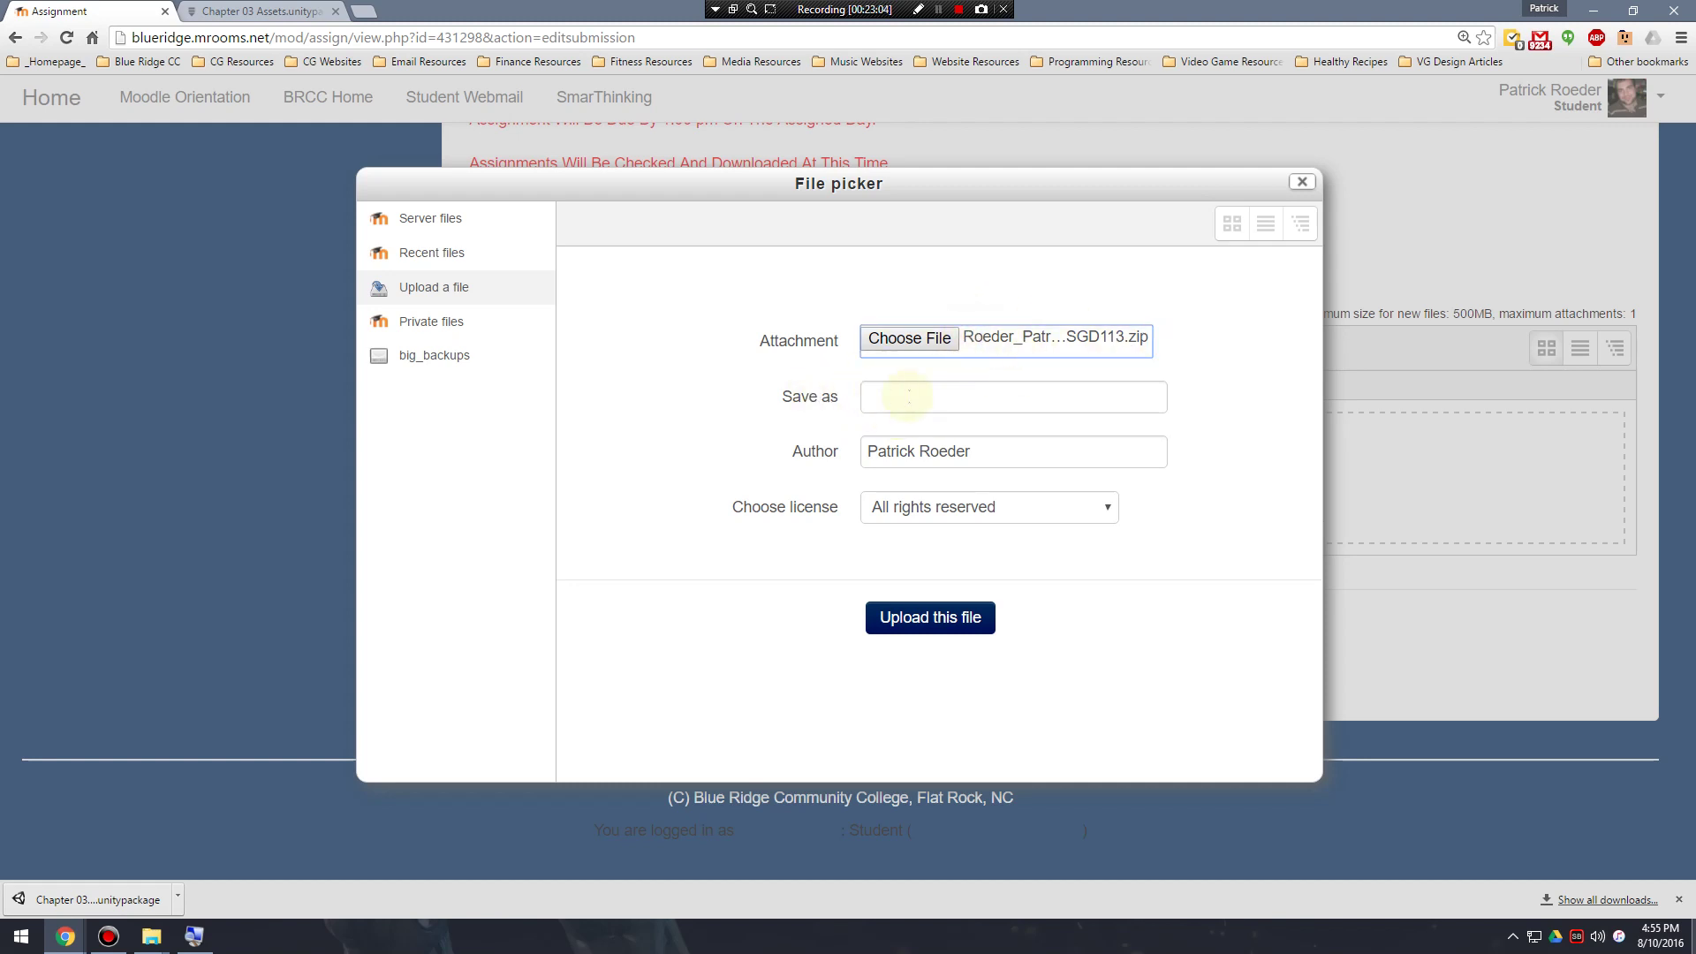
pyautogui.click(1045, 338)
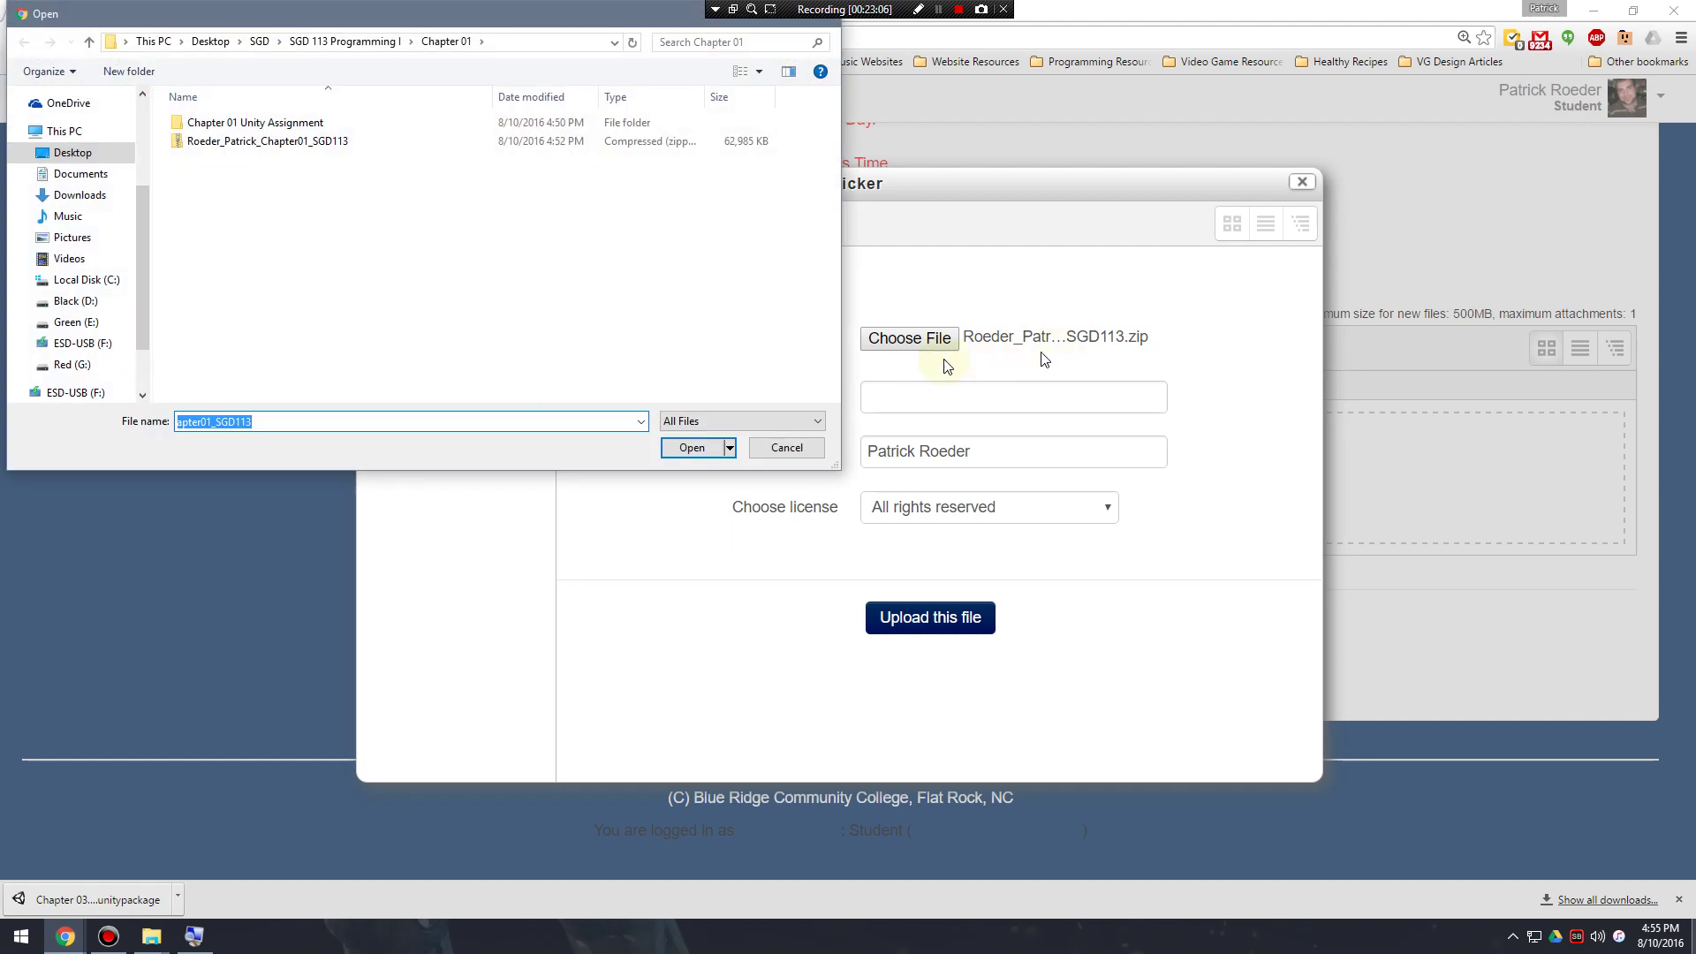
pyautogui.click(787, 449)
pyautogui.click(932, 336)
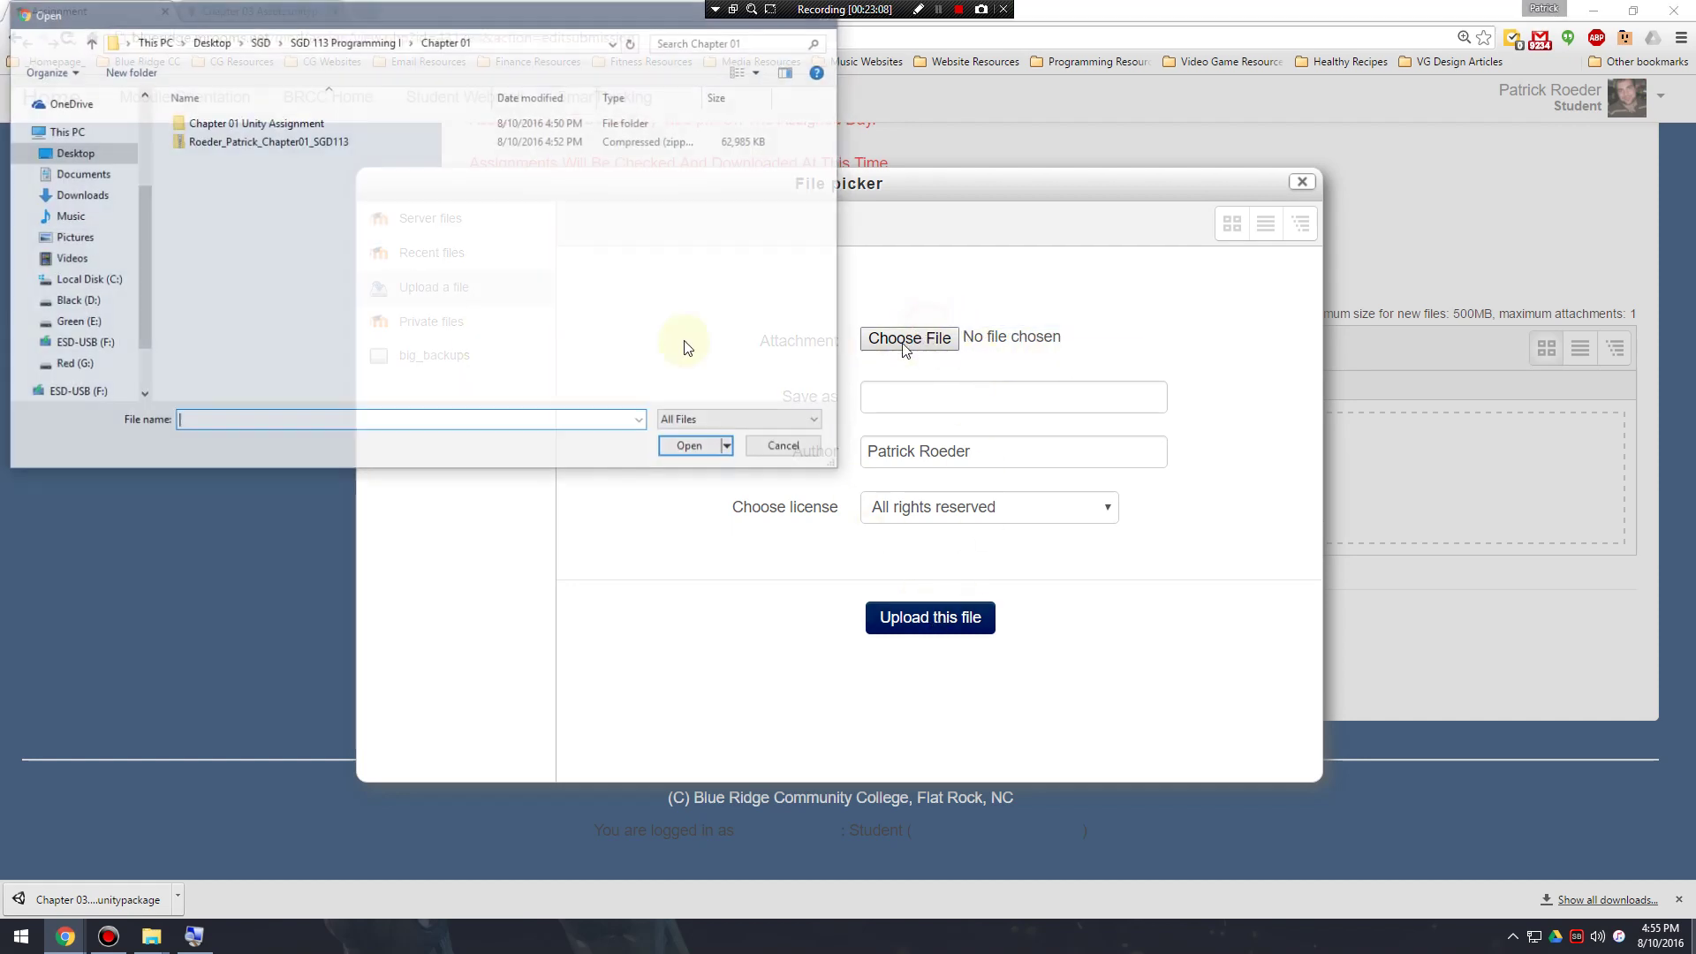
pyautogui.doubleClick(247, 140)
pyautogui.click(919, 615)
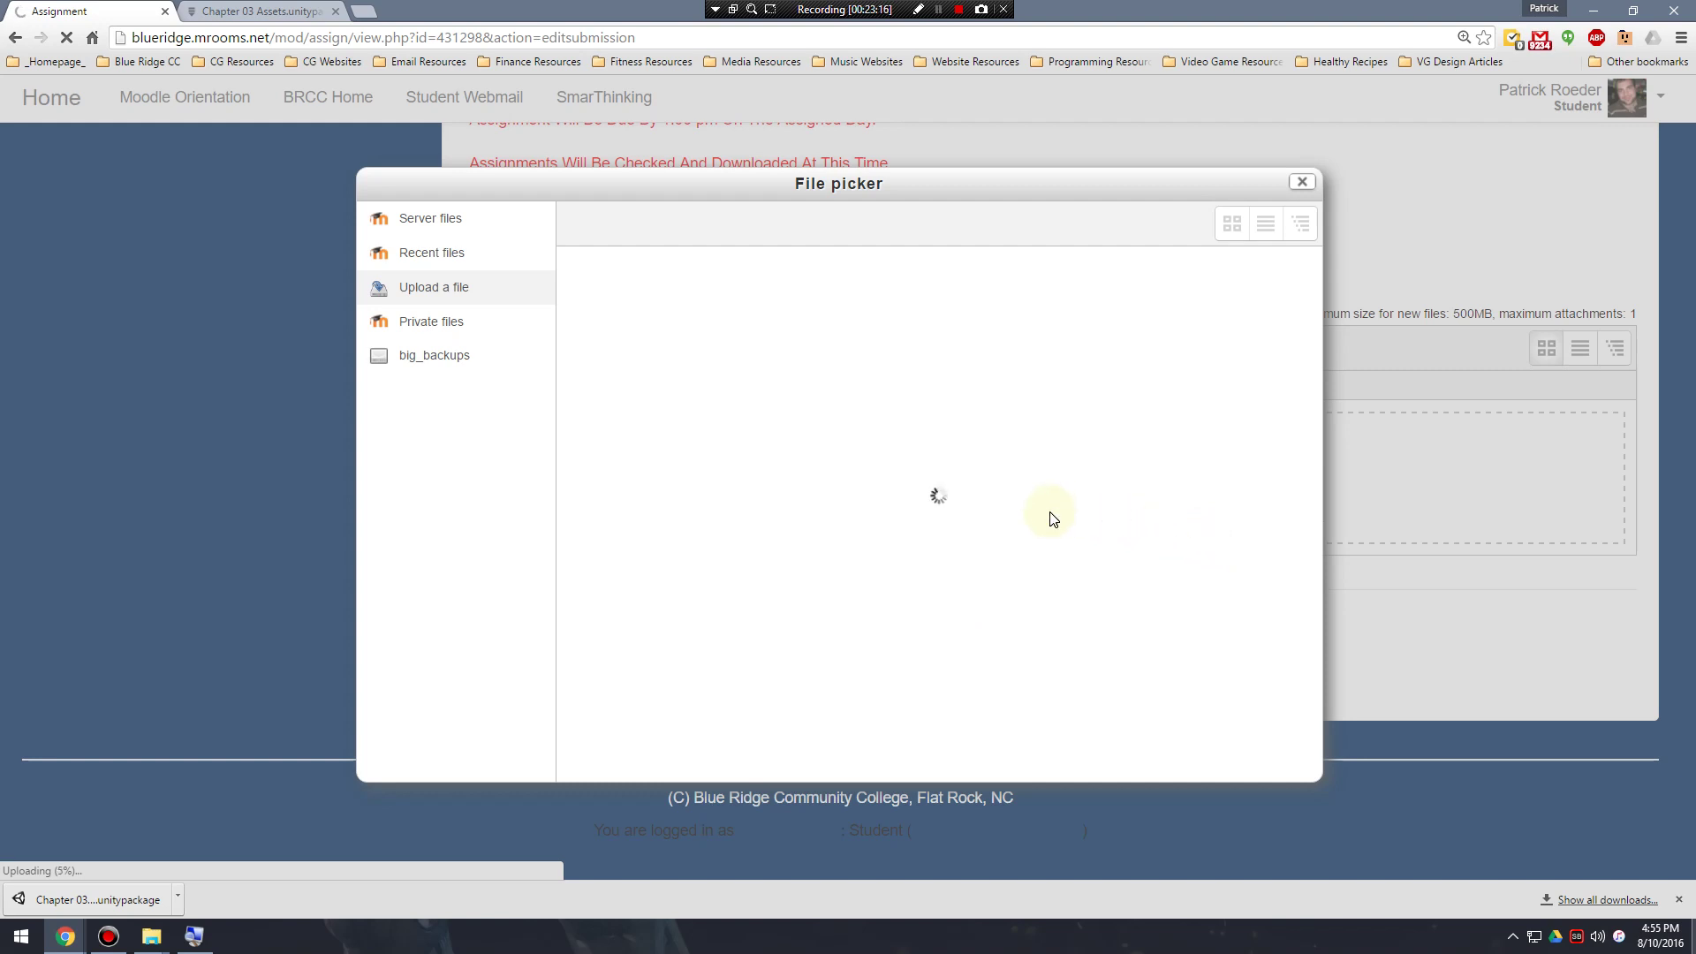
# Save changes once the zip uploads and confirm the status reads Submitted for grading.
pyautogui.moveTo(904, 185)
pyautogui.mouseDown()
pyautogui.moveTo(915, 270)
pyautogui.moveTo(916, 183)
pyautogui.mouseUp()
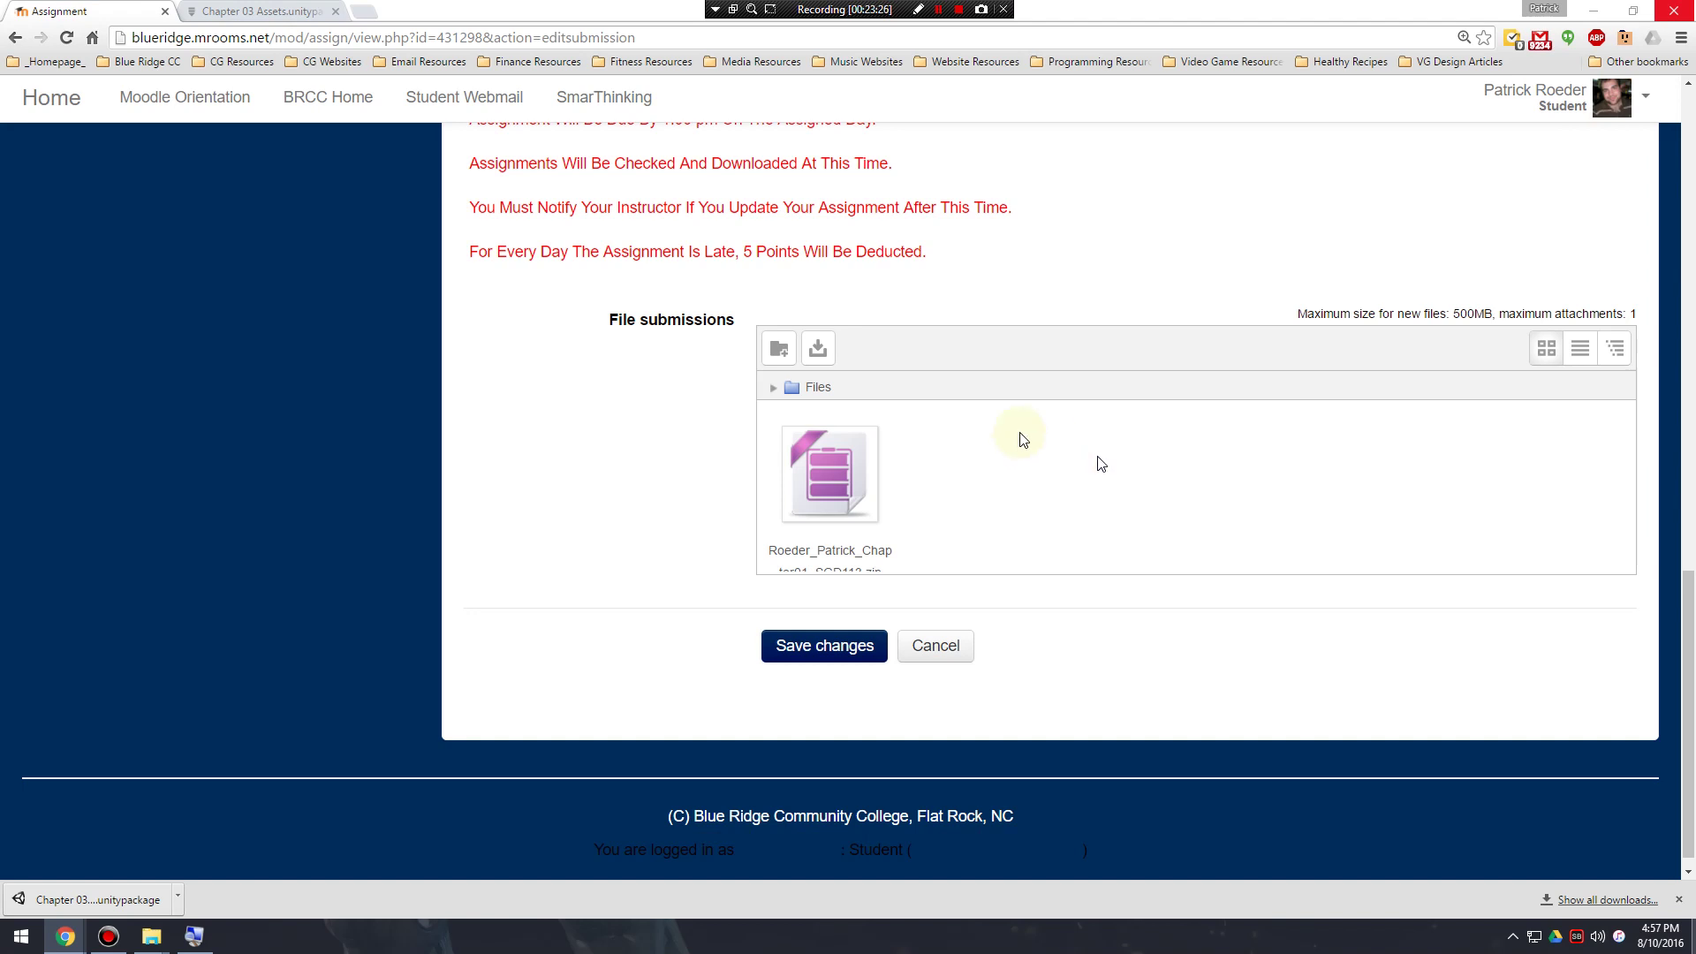
pyautogui.scroll(-1, 972, 472)
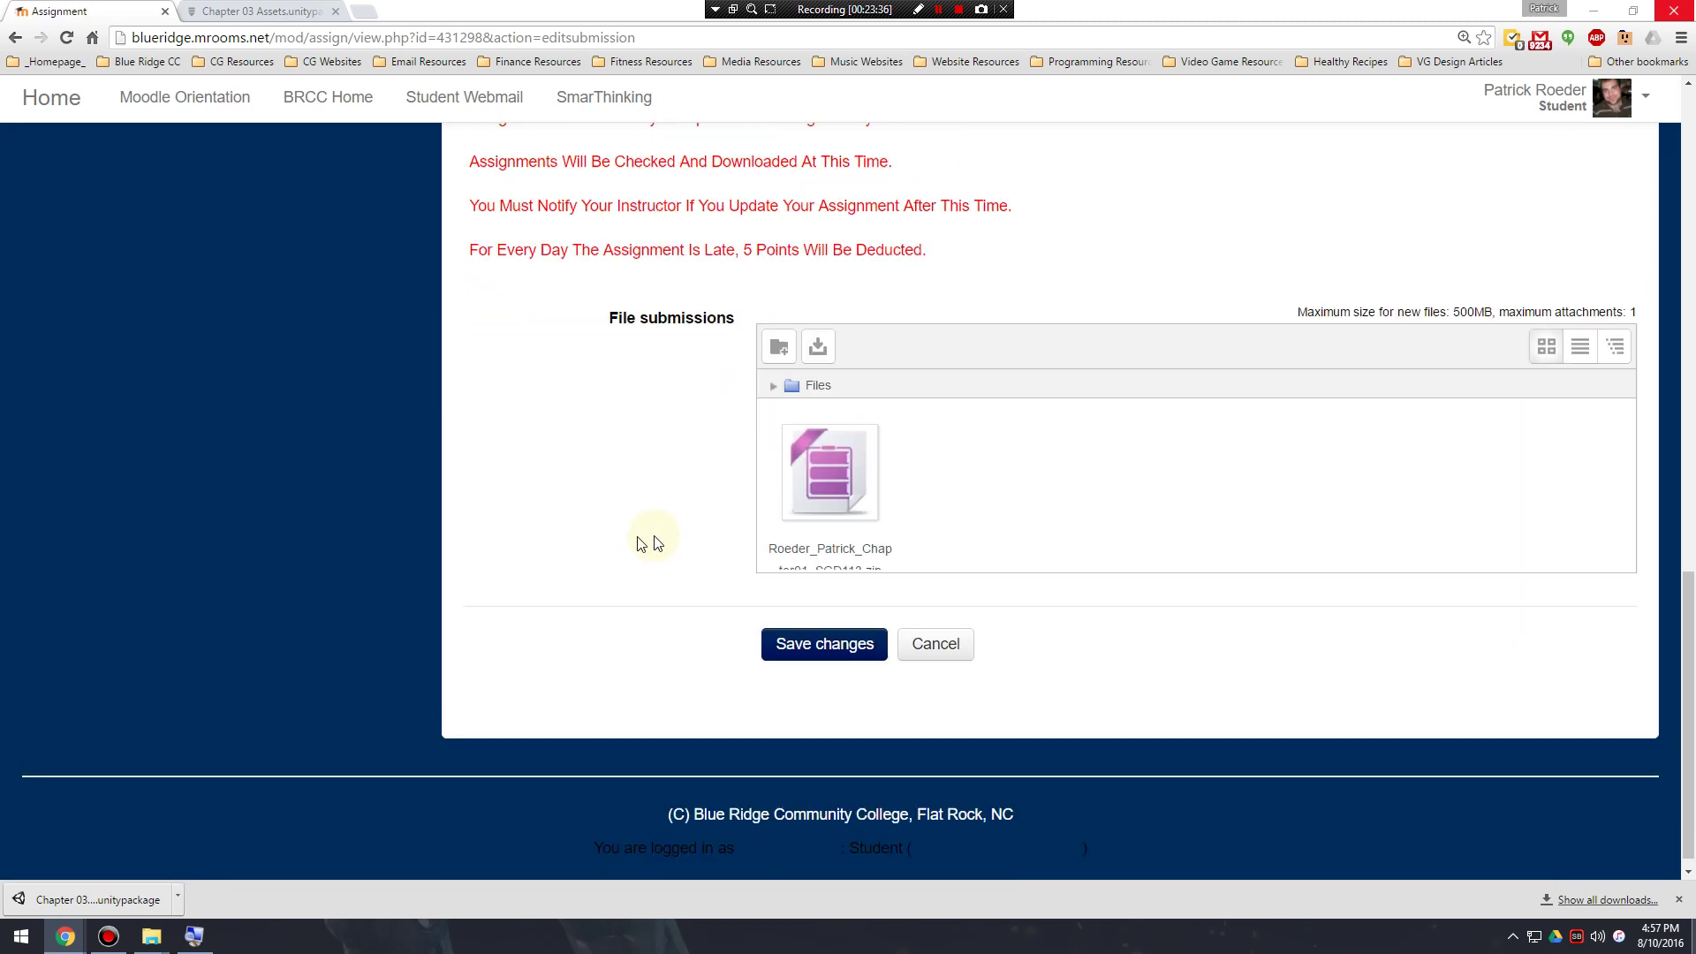
pyautogui.click(839, 636)
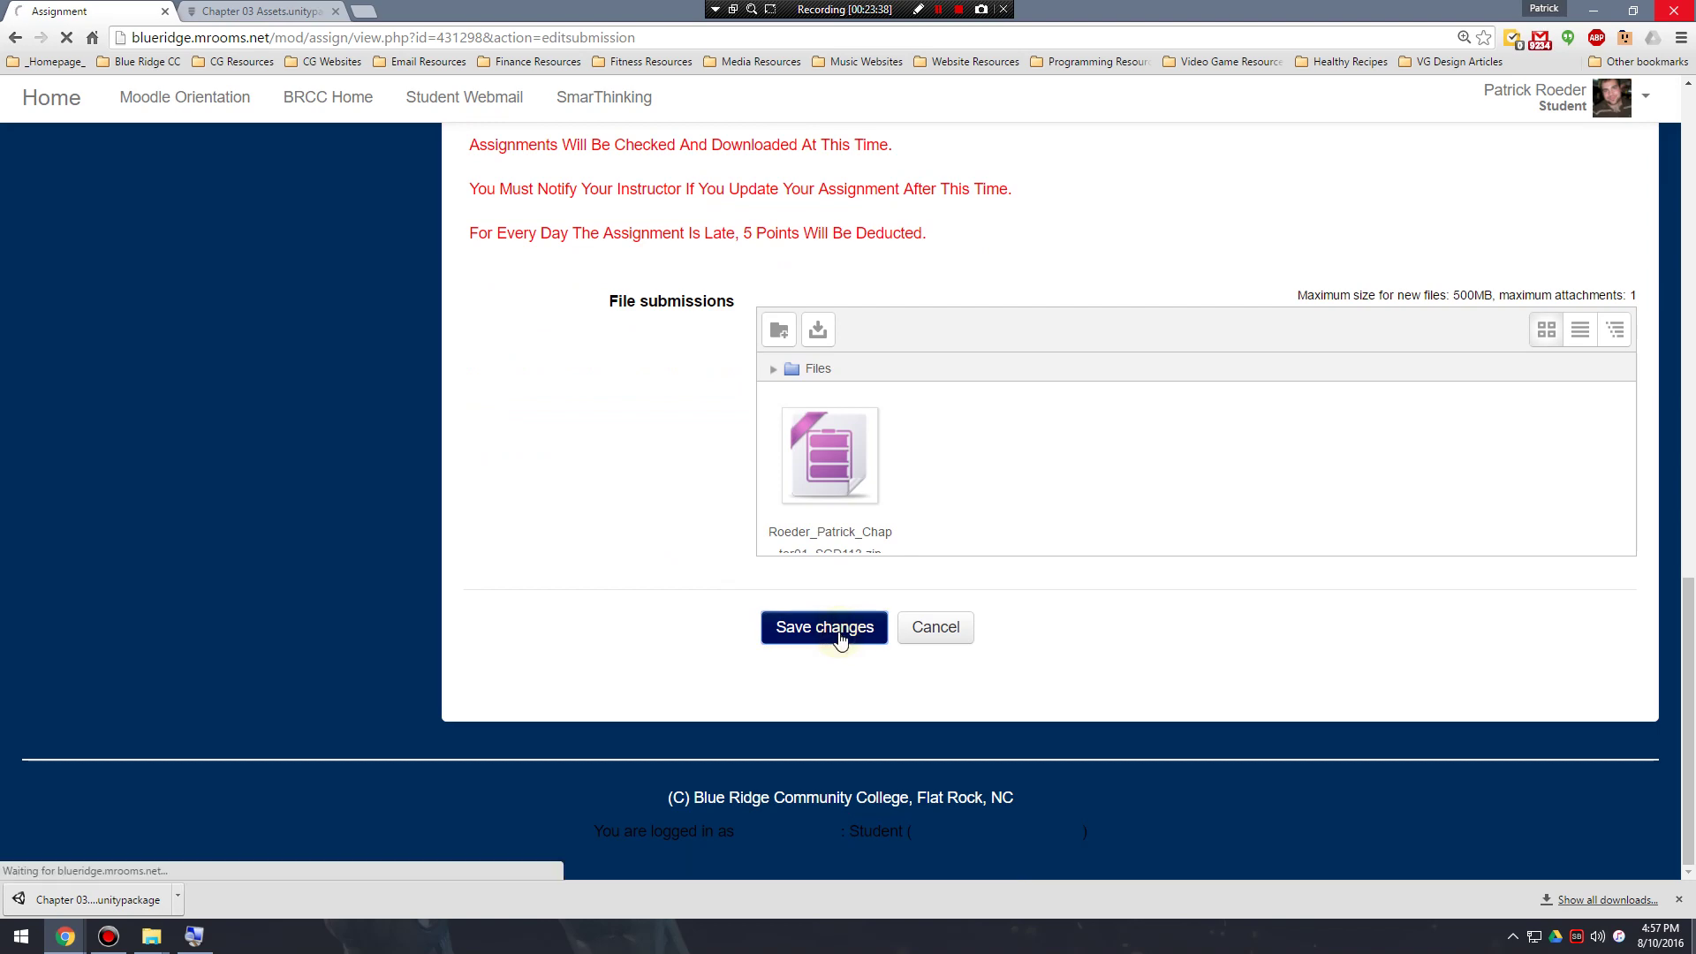
pyautogui.scroll(-10, 927, 601)
pyautogui.scroll(-7, 979, 605)
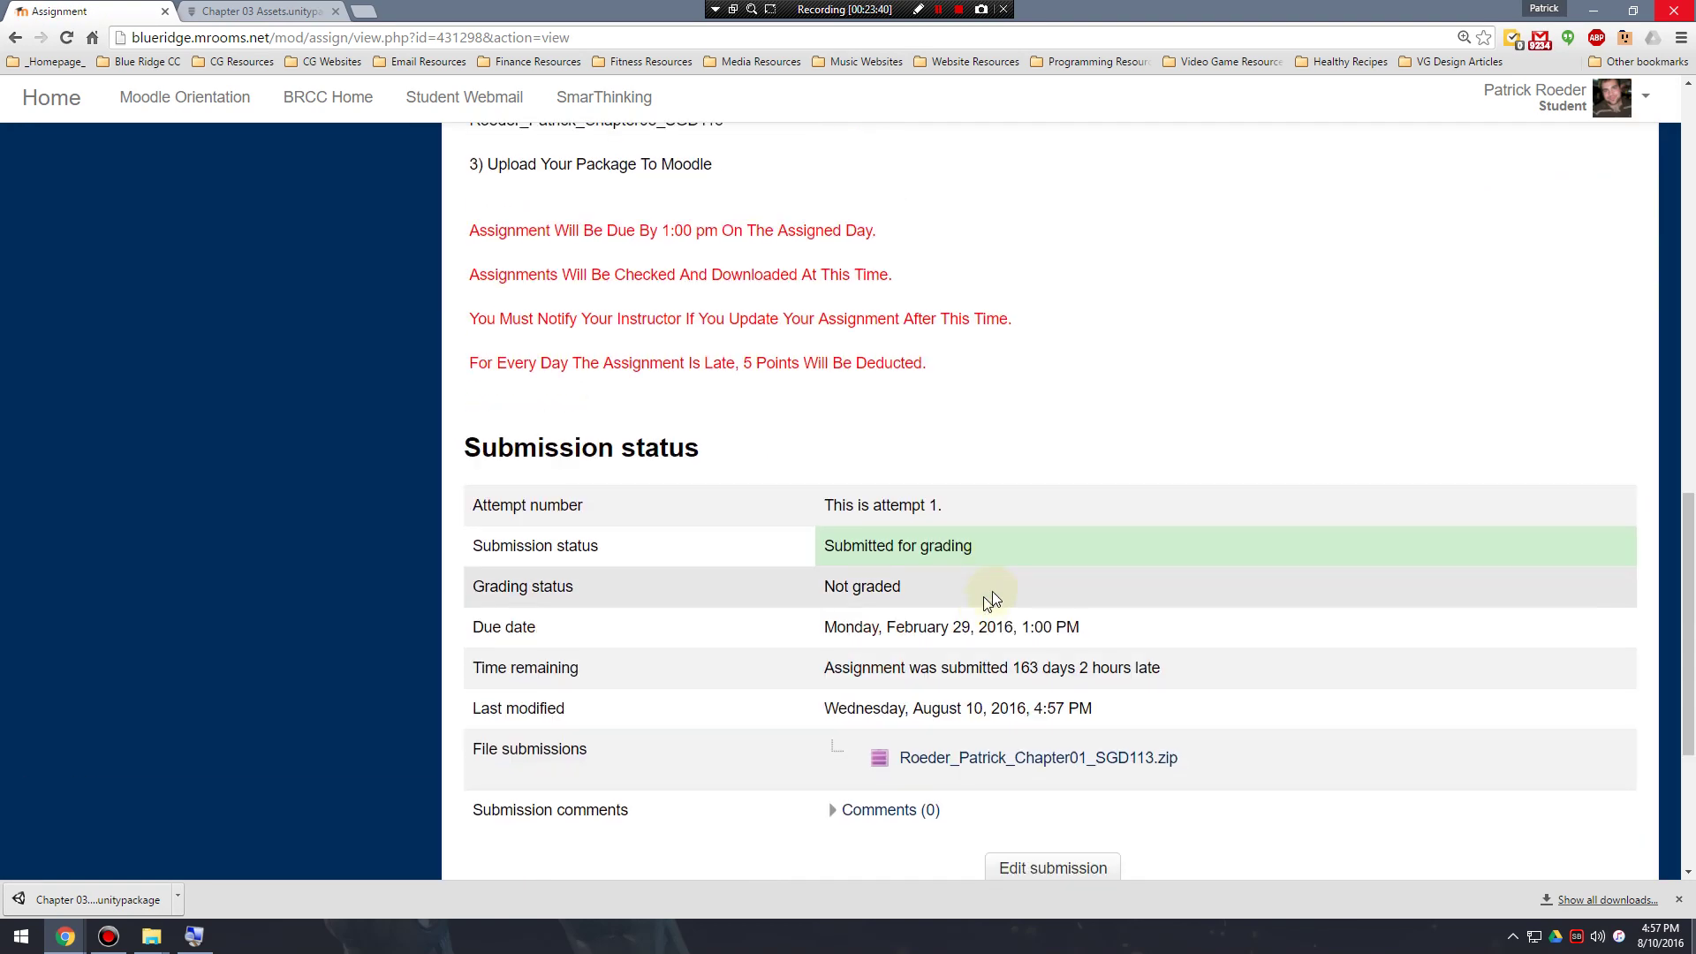
pyautogui.scroll(3, 1011, 423)
pyautogui.scroll(-4, 1046, 418)
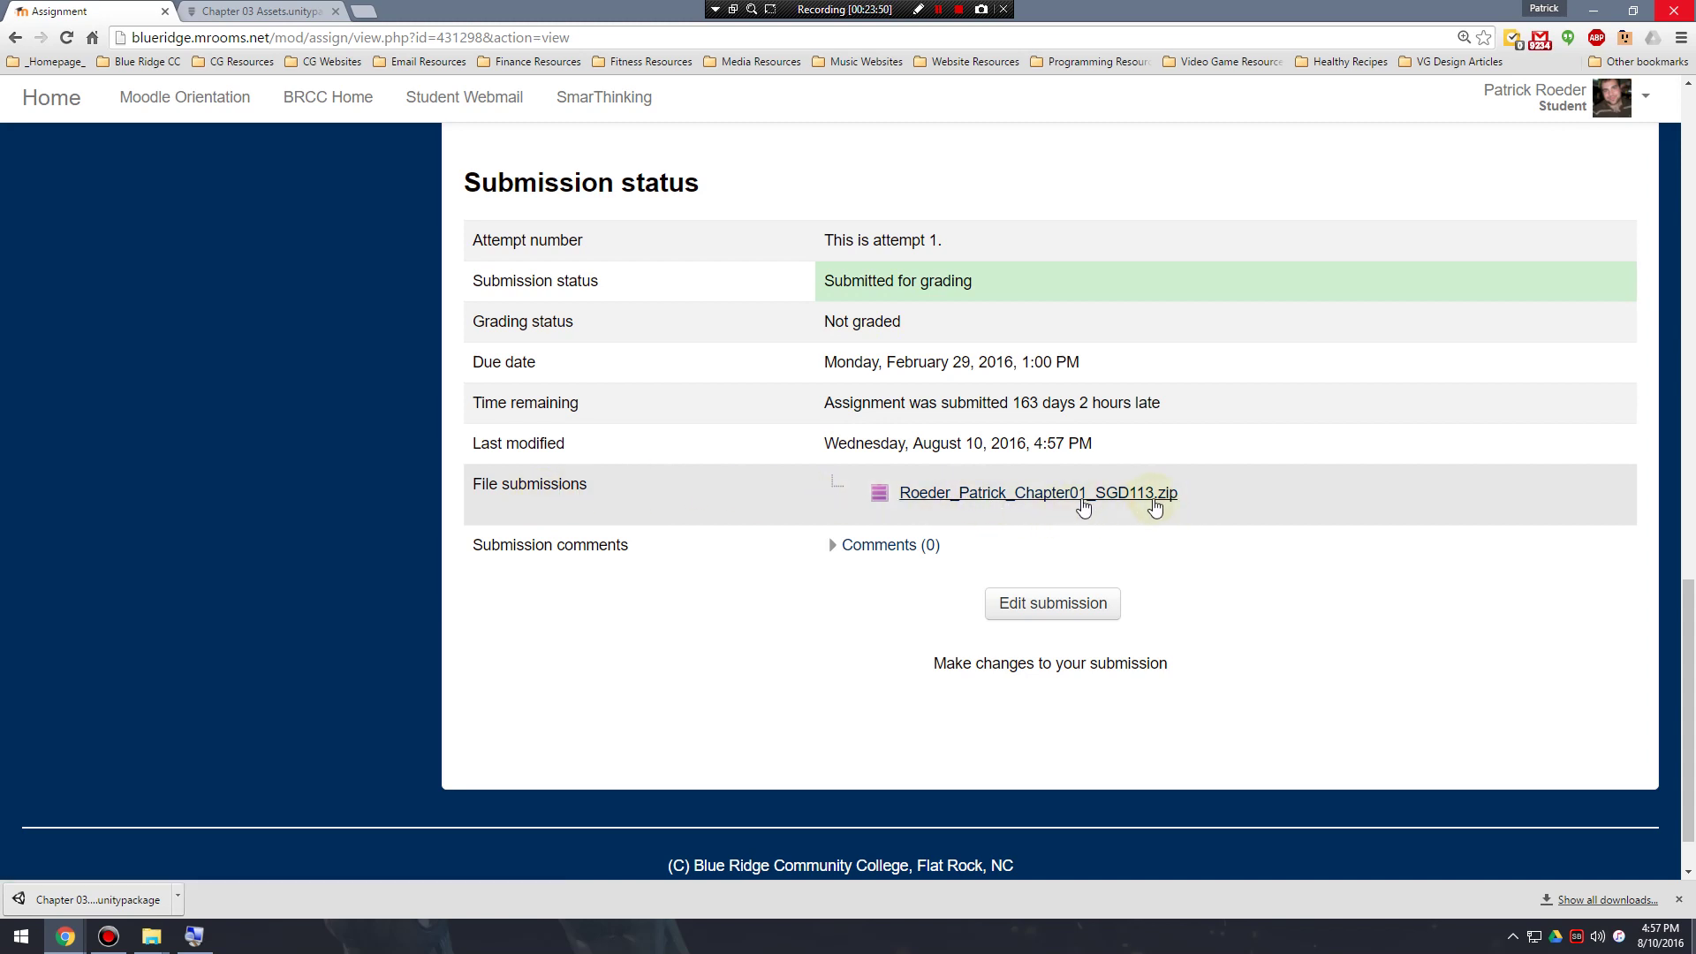
# Post the submission comment "I did bad. give me As." under Comments.
pyautogui.click(832, 549)
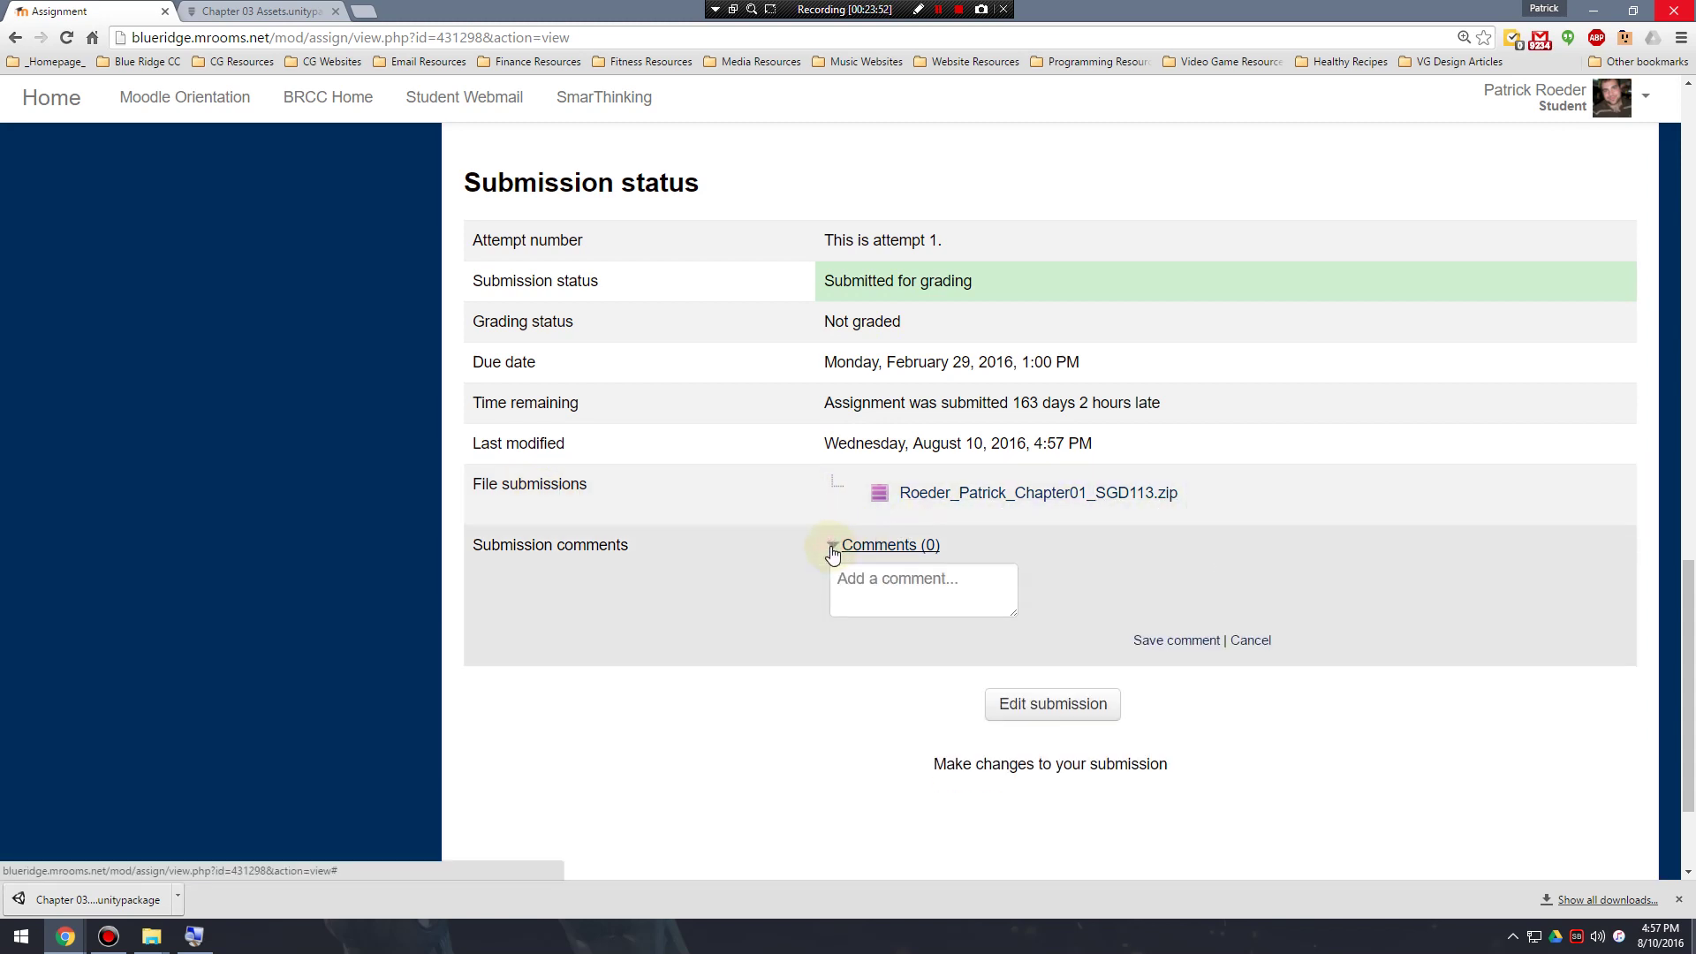
pyautogui.click(960, 580)
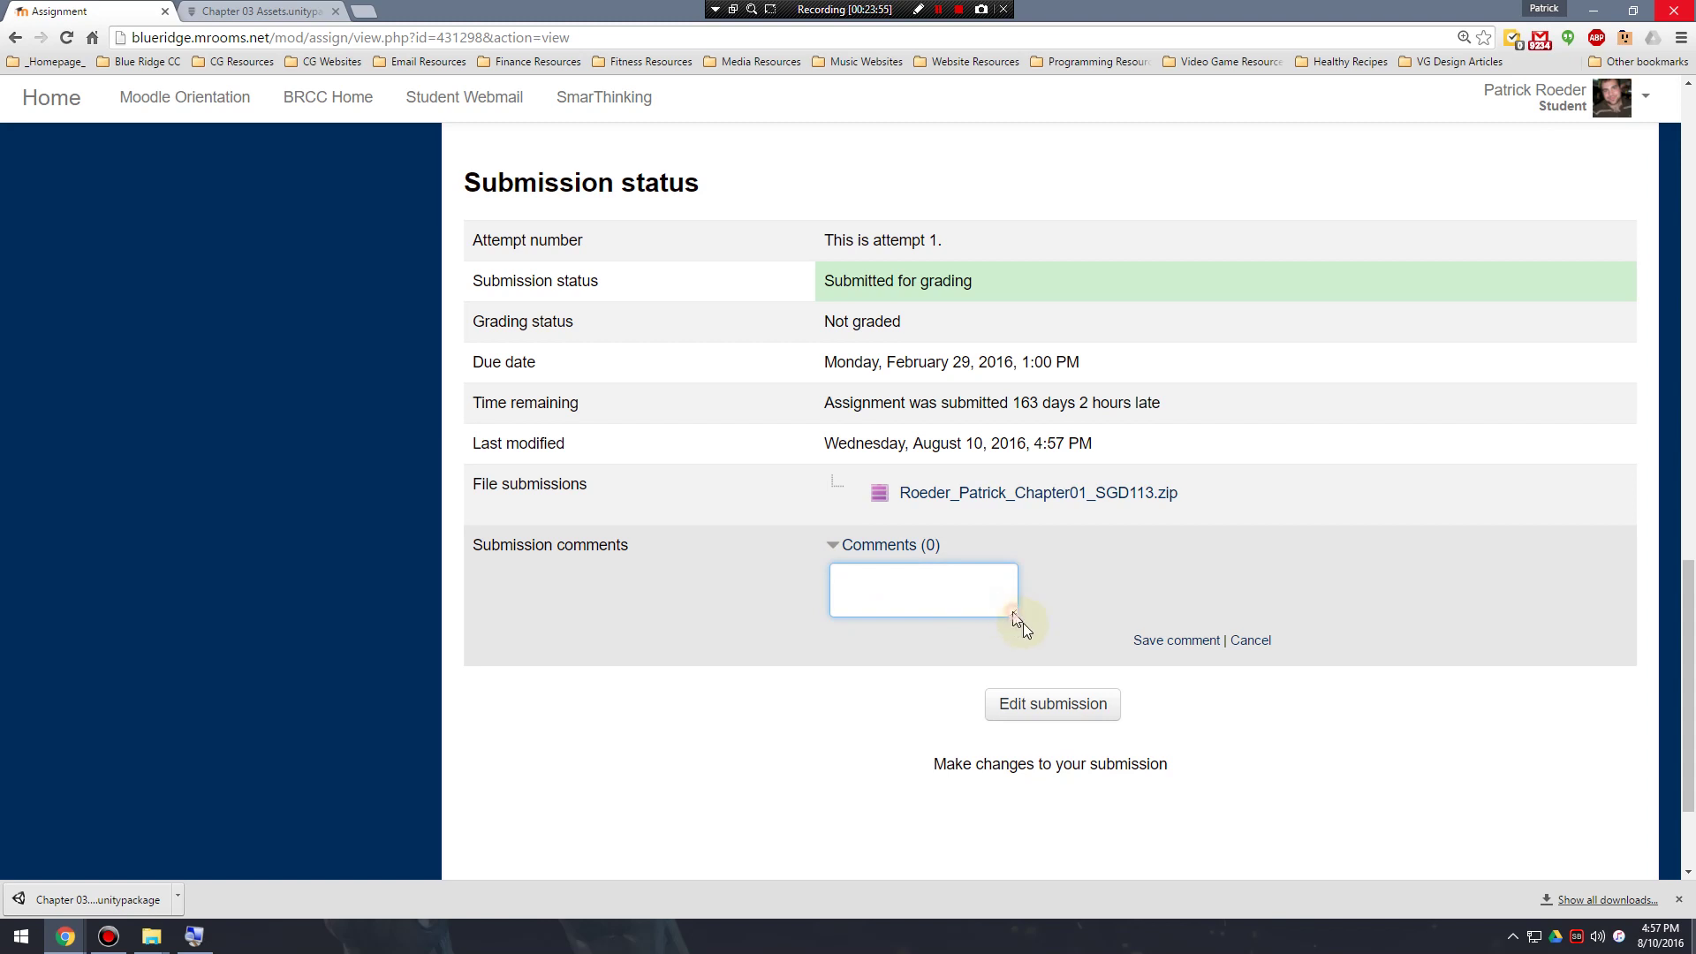
pyautogui.moveTo(1016, 616); pyautogui.dragTo(1261, 710)
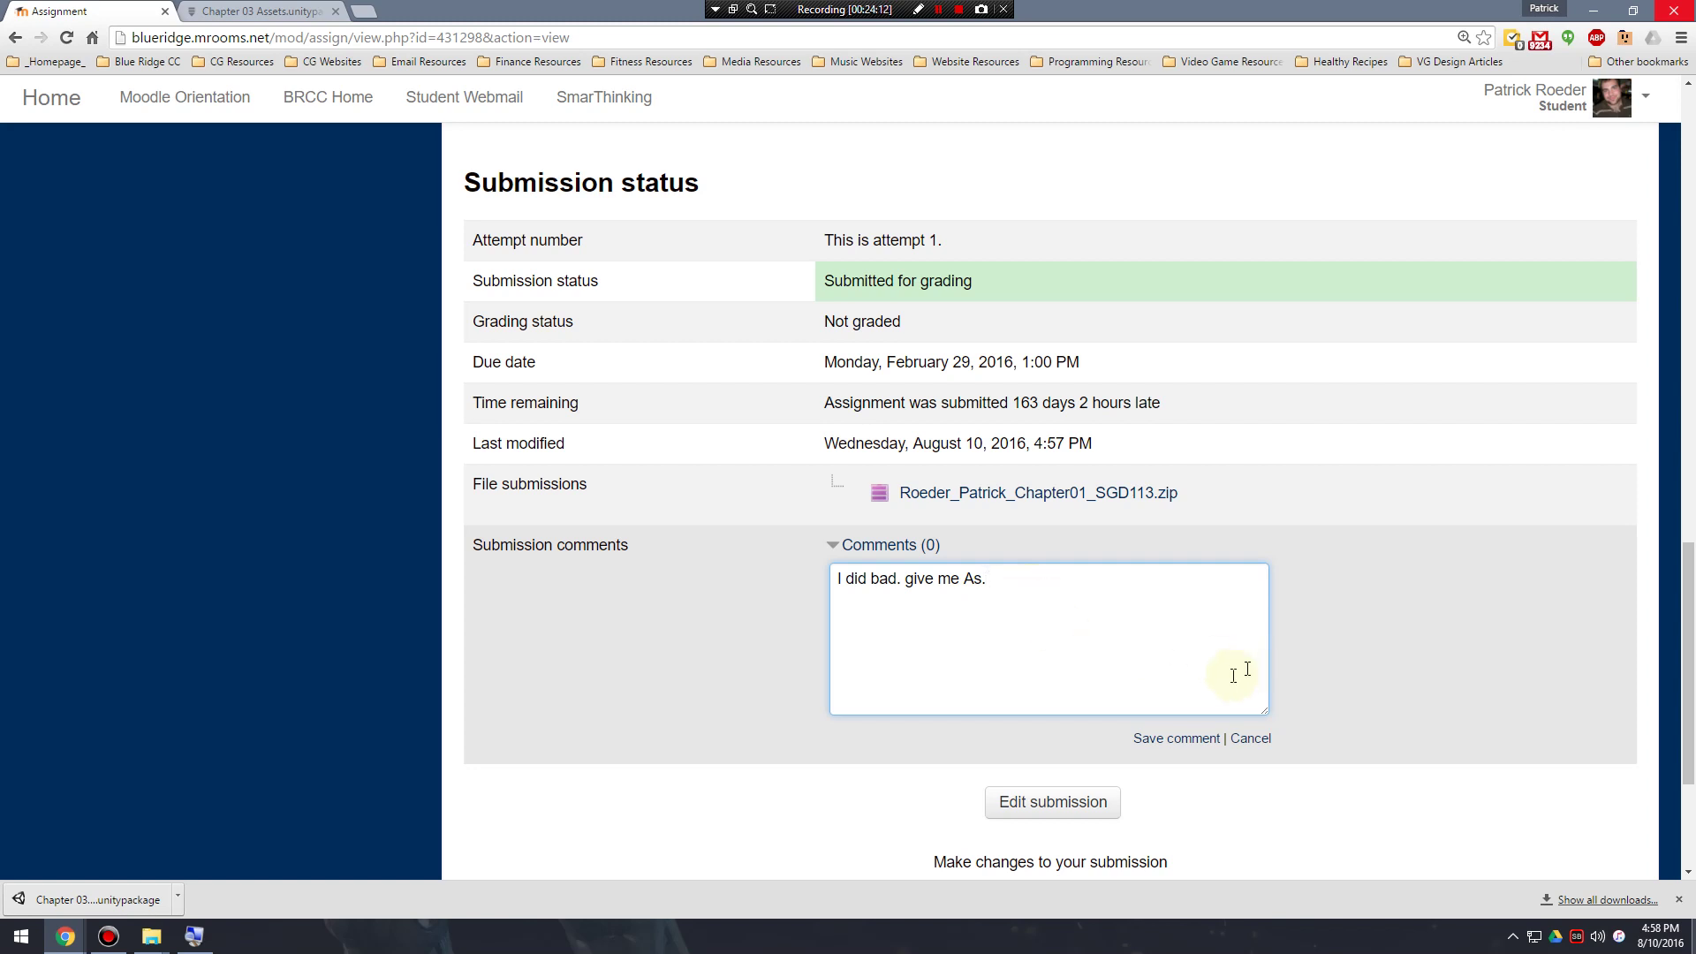
pyautogui.click(1176, 739)
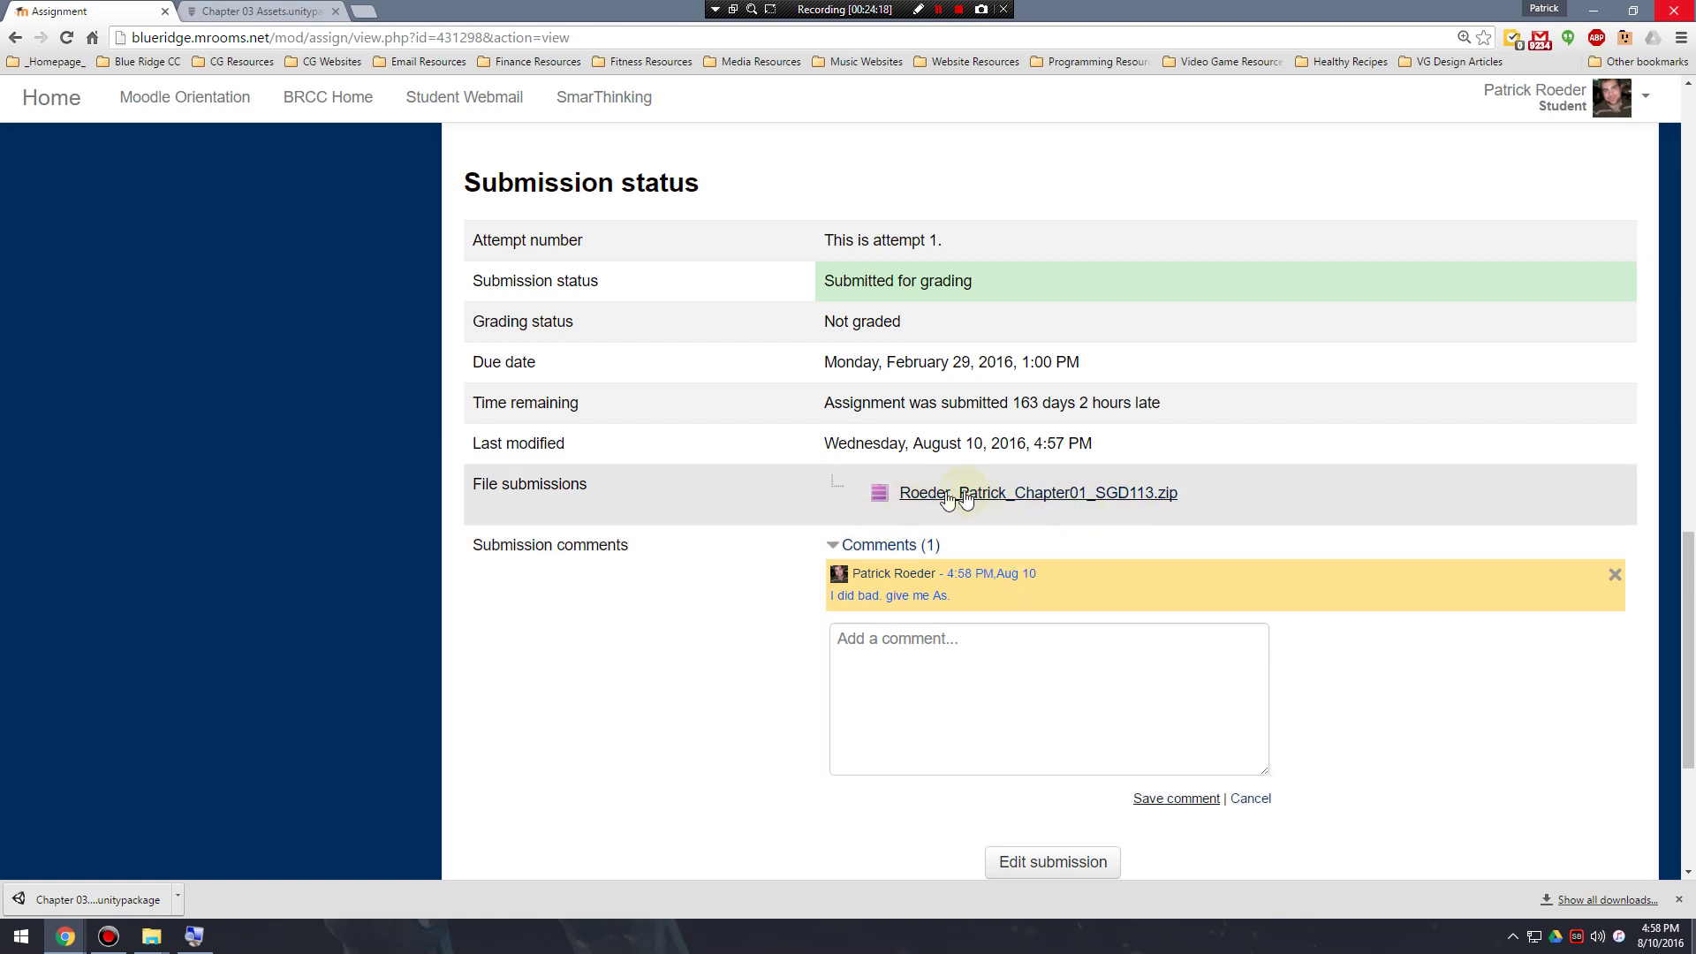
pyautogui.scroll(-2, 1218, 685)
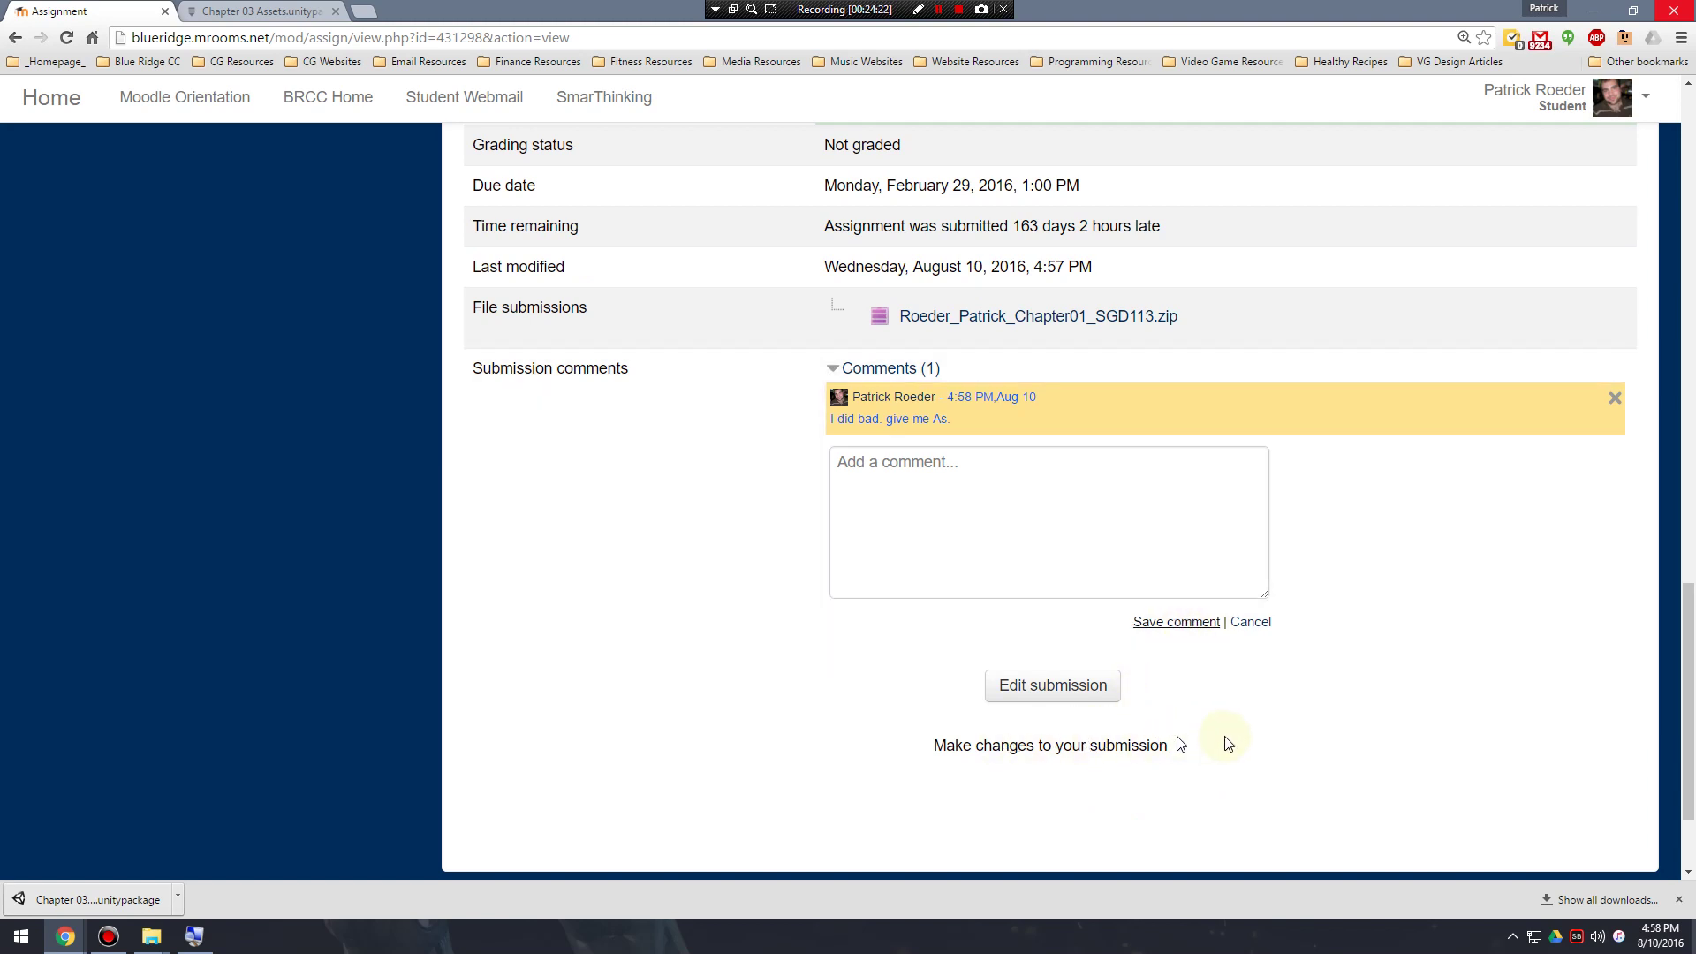
pyautogui.scroll(4, 1255, 742)
pyautogui.scroll(-3, 1241, 725)
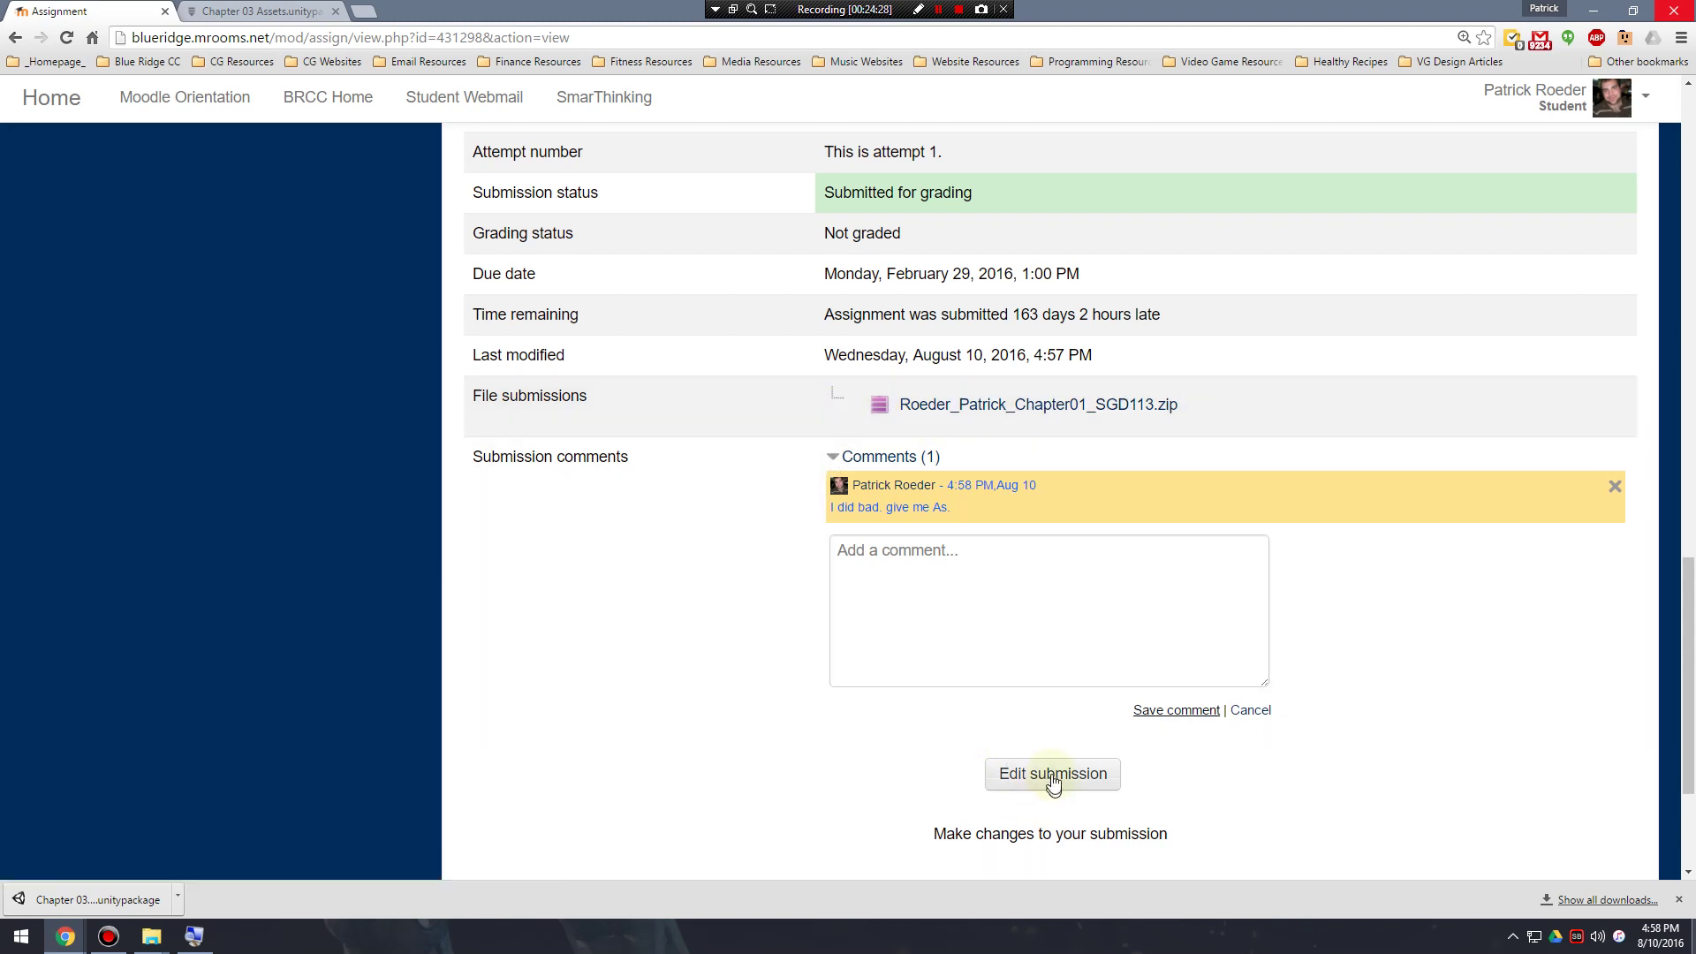
pyautogui.click(1054, 775)
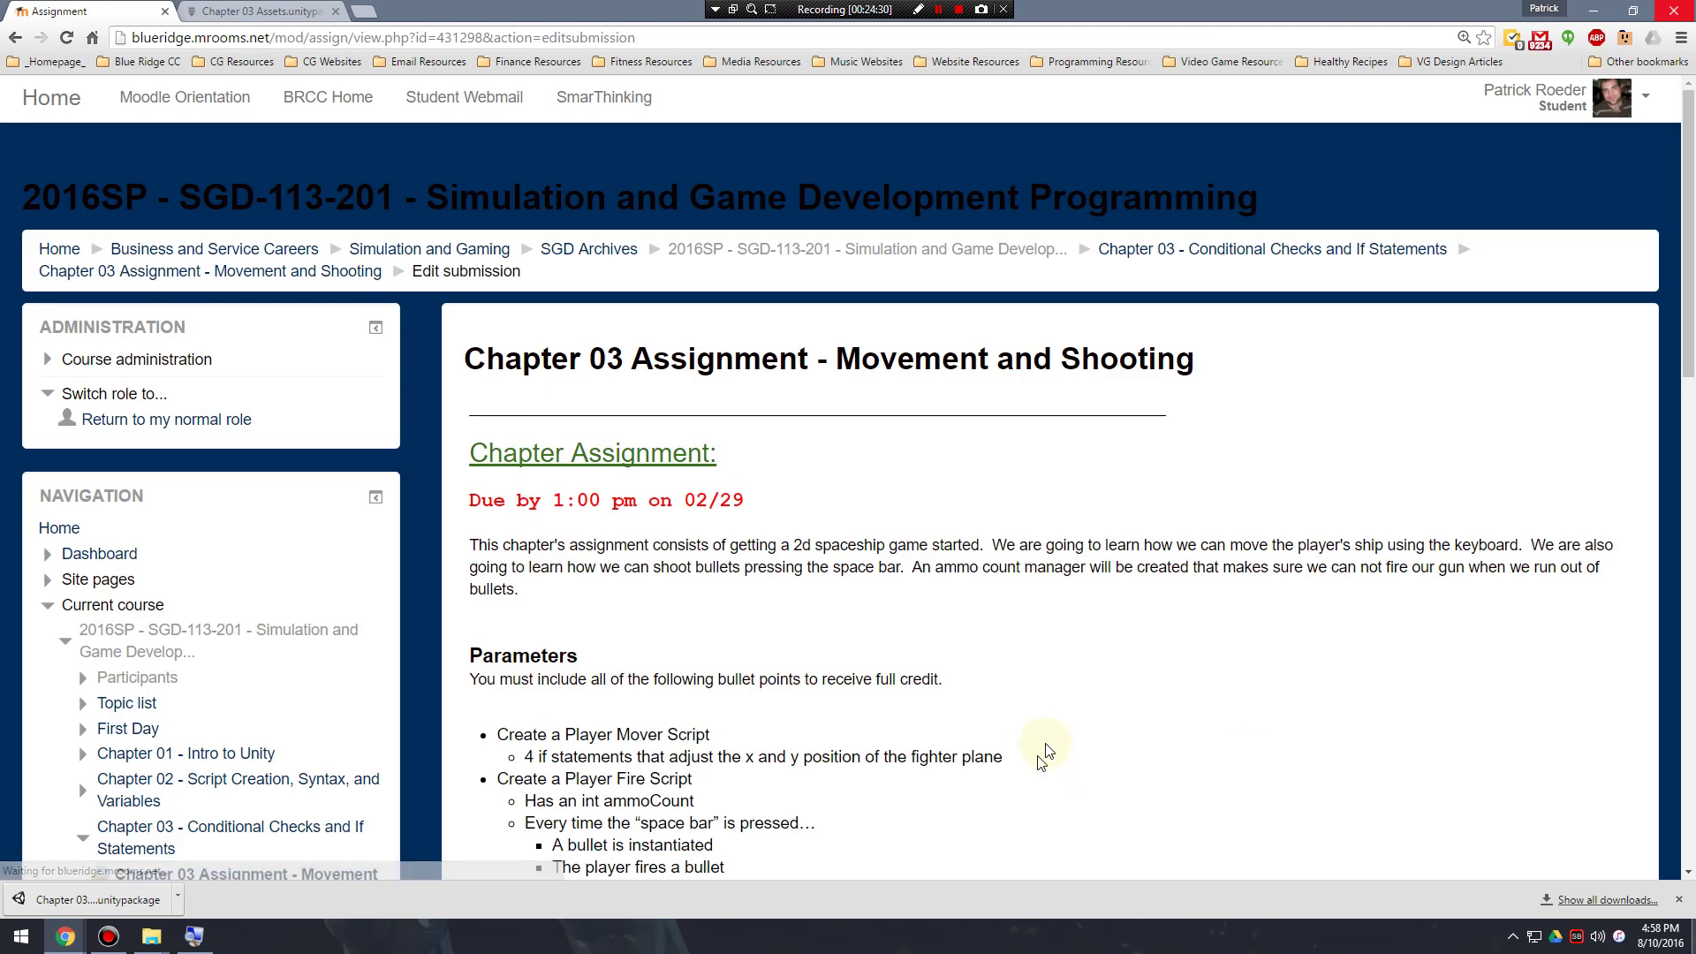
pyautogui.scroll(-6, 1106, 732)
pyautogui.scroll(-9, 1105, 732)
pyautogui.click(888, 579)
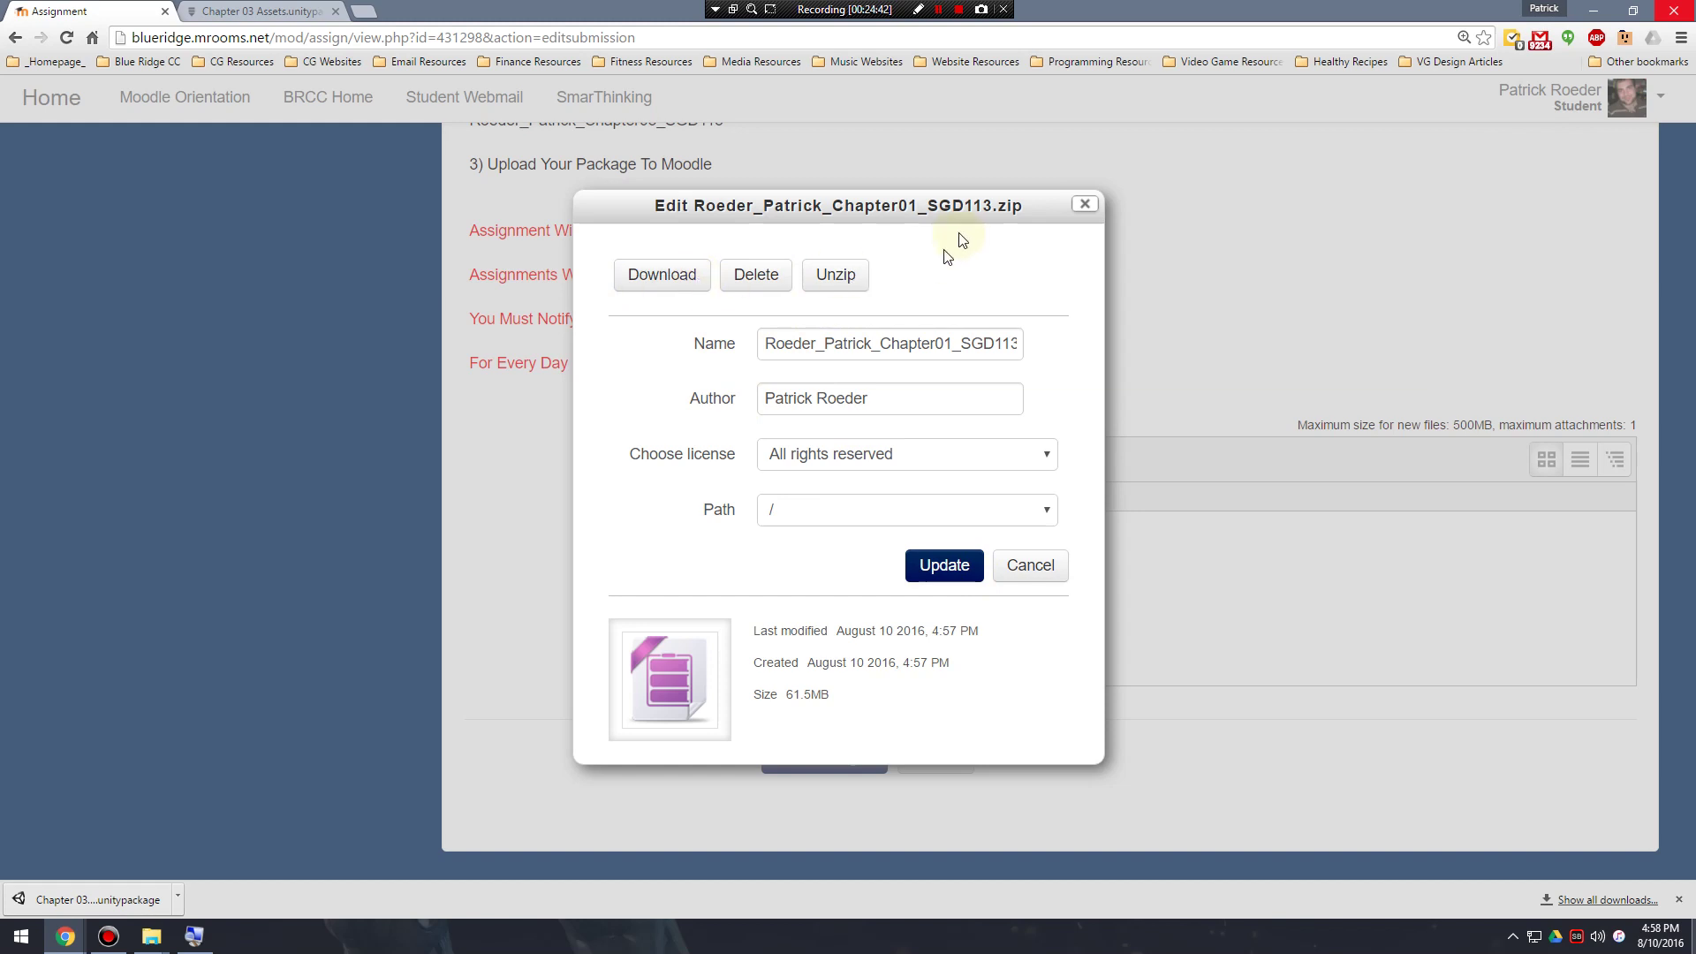
pyautogui.moveTo(963, 209); pyautogui.dragTo(1459, 216)
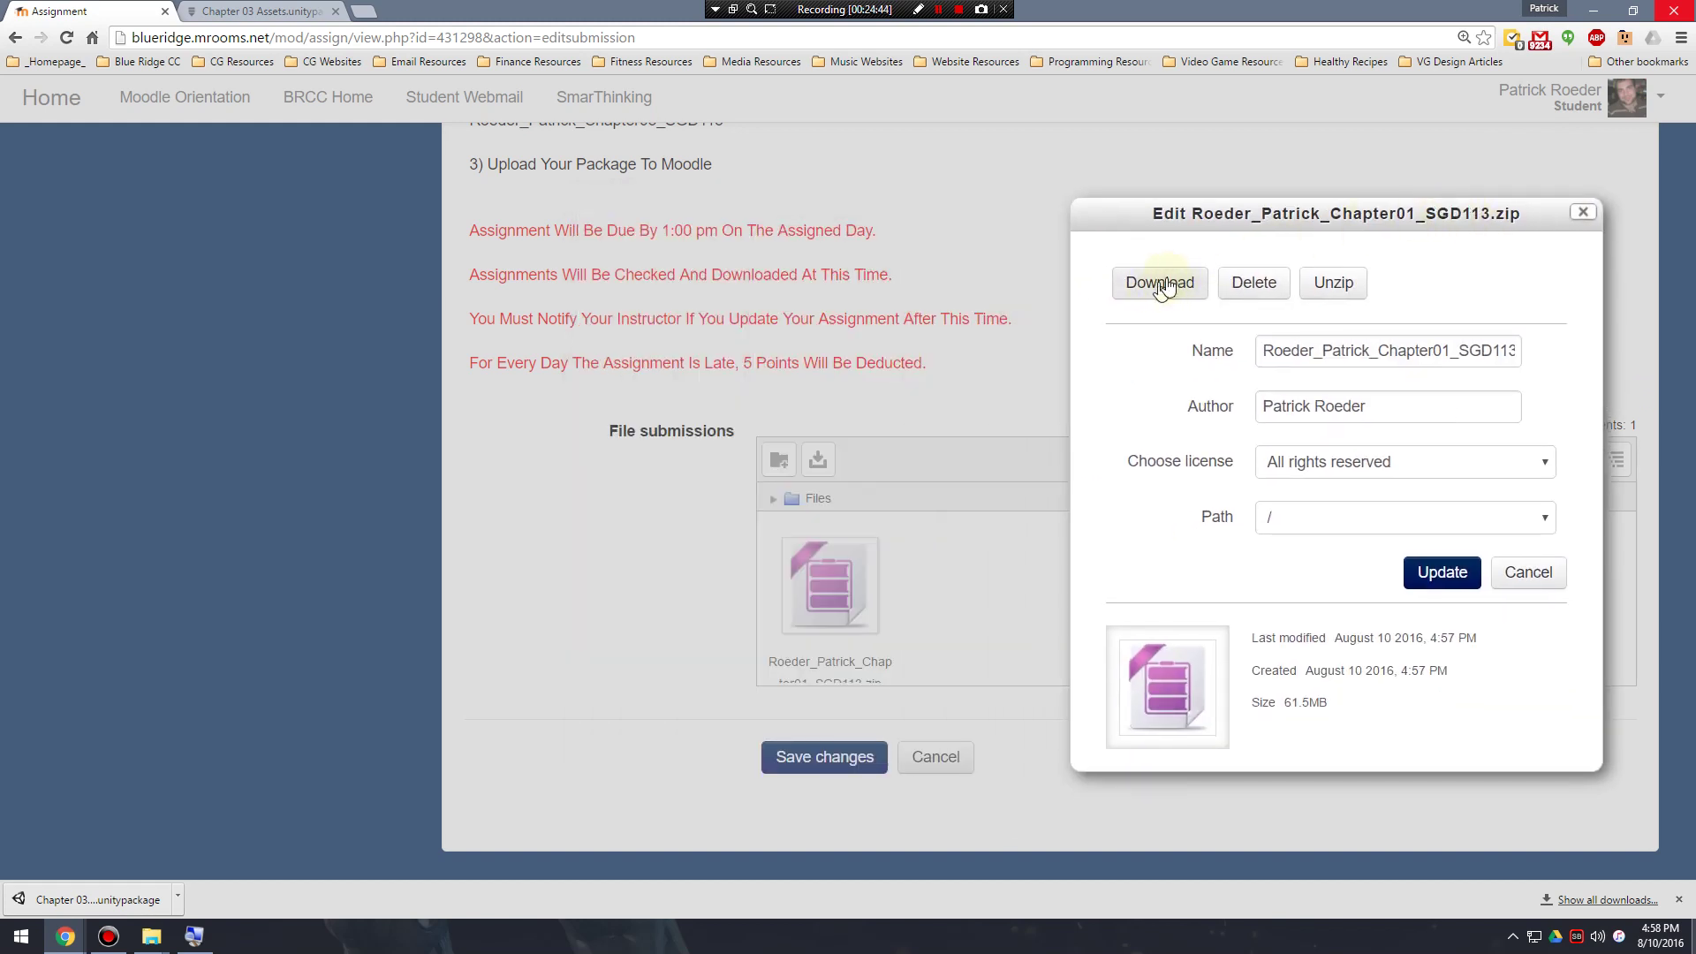
pyautogui.moveTo(1325, 216); pyautogui.dragTo(1196, 166)
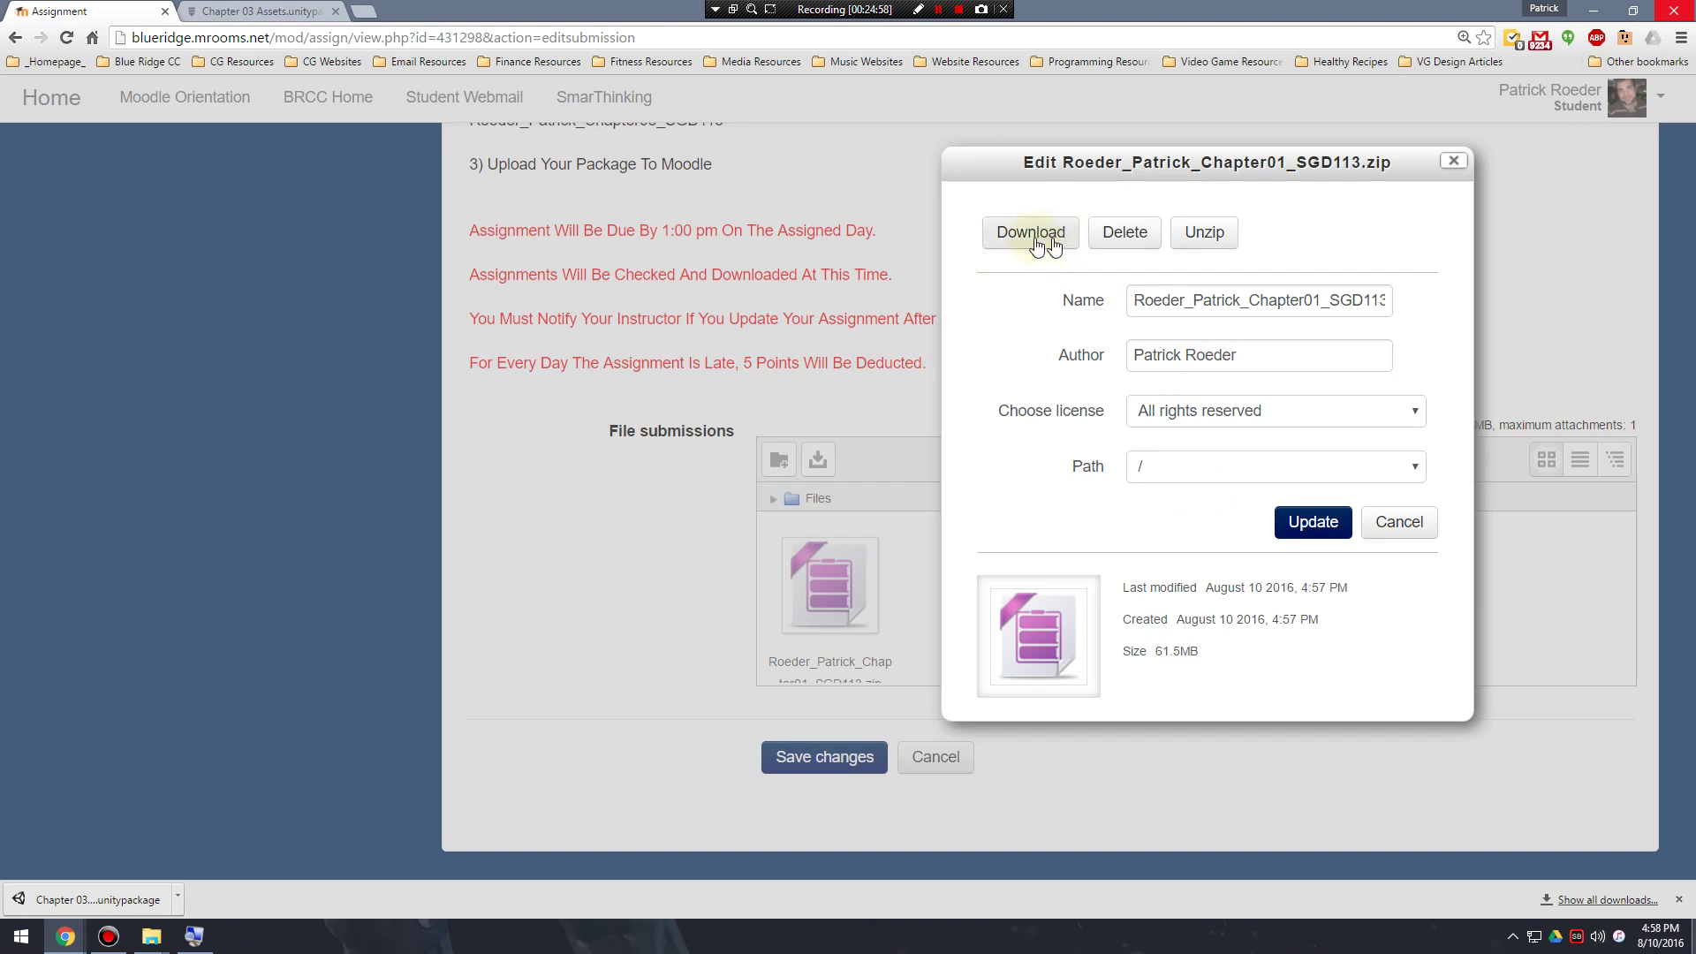
pyautogui.click(1403, 527)
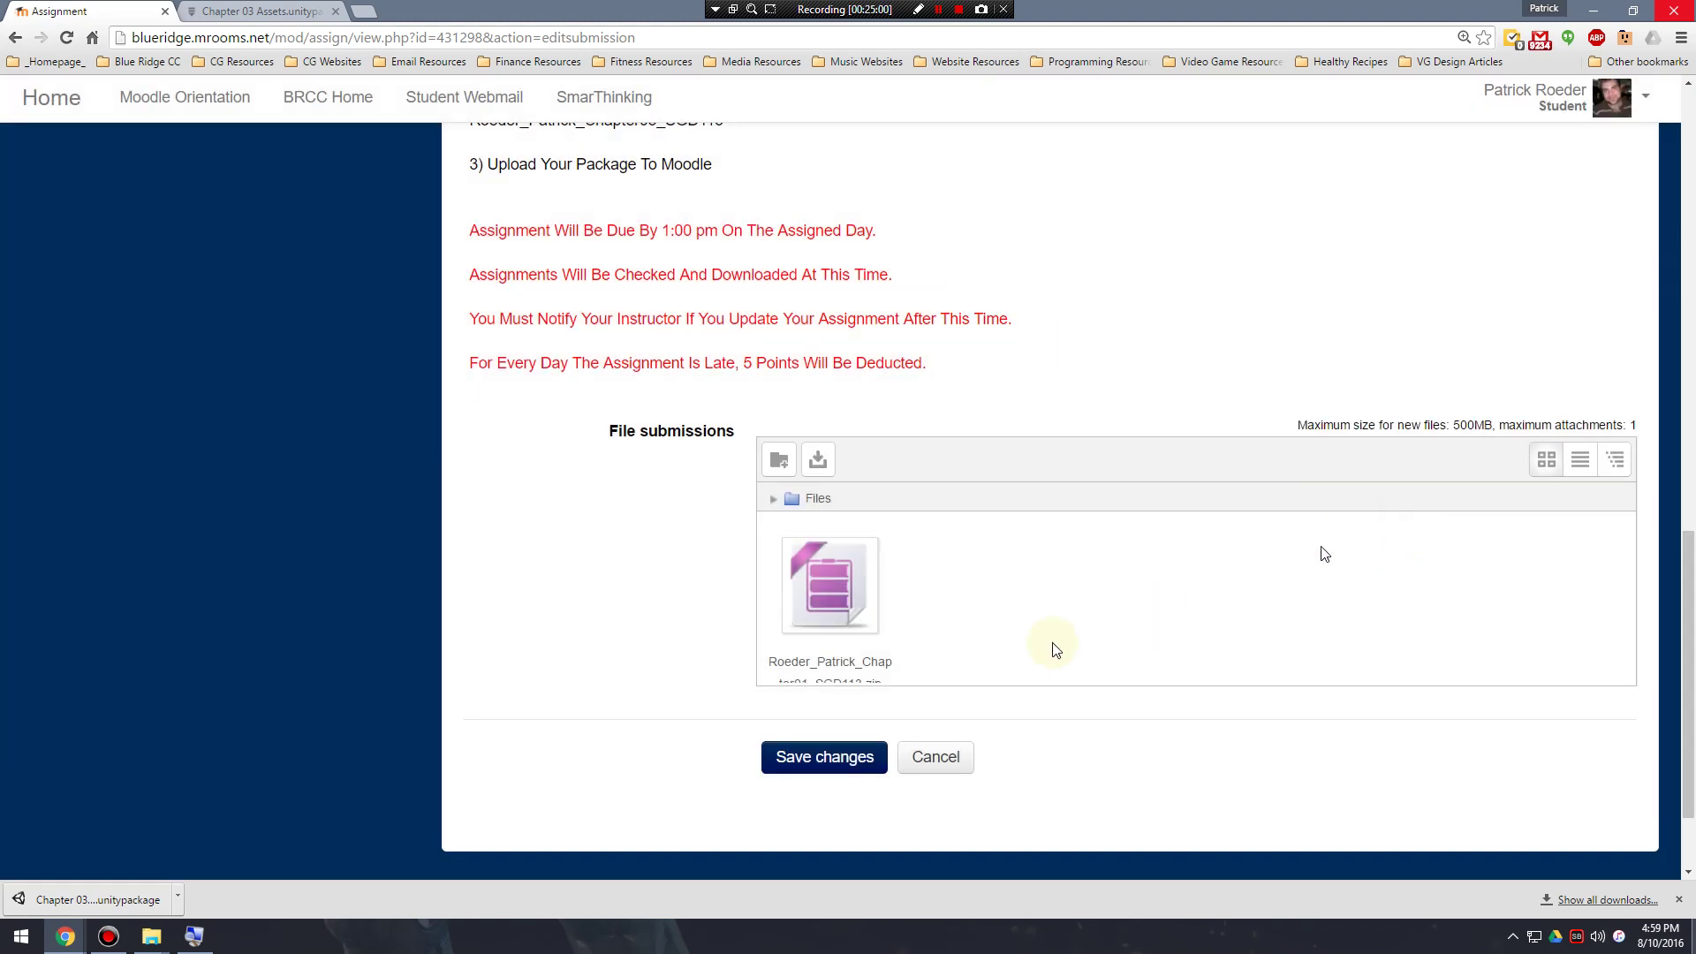
pyautogui.click(936, 757)
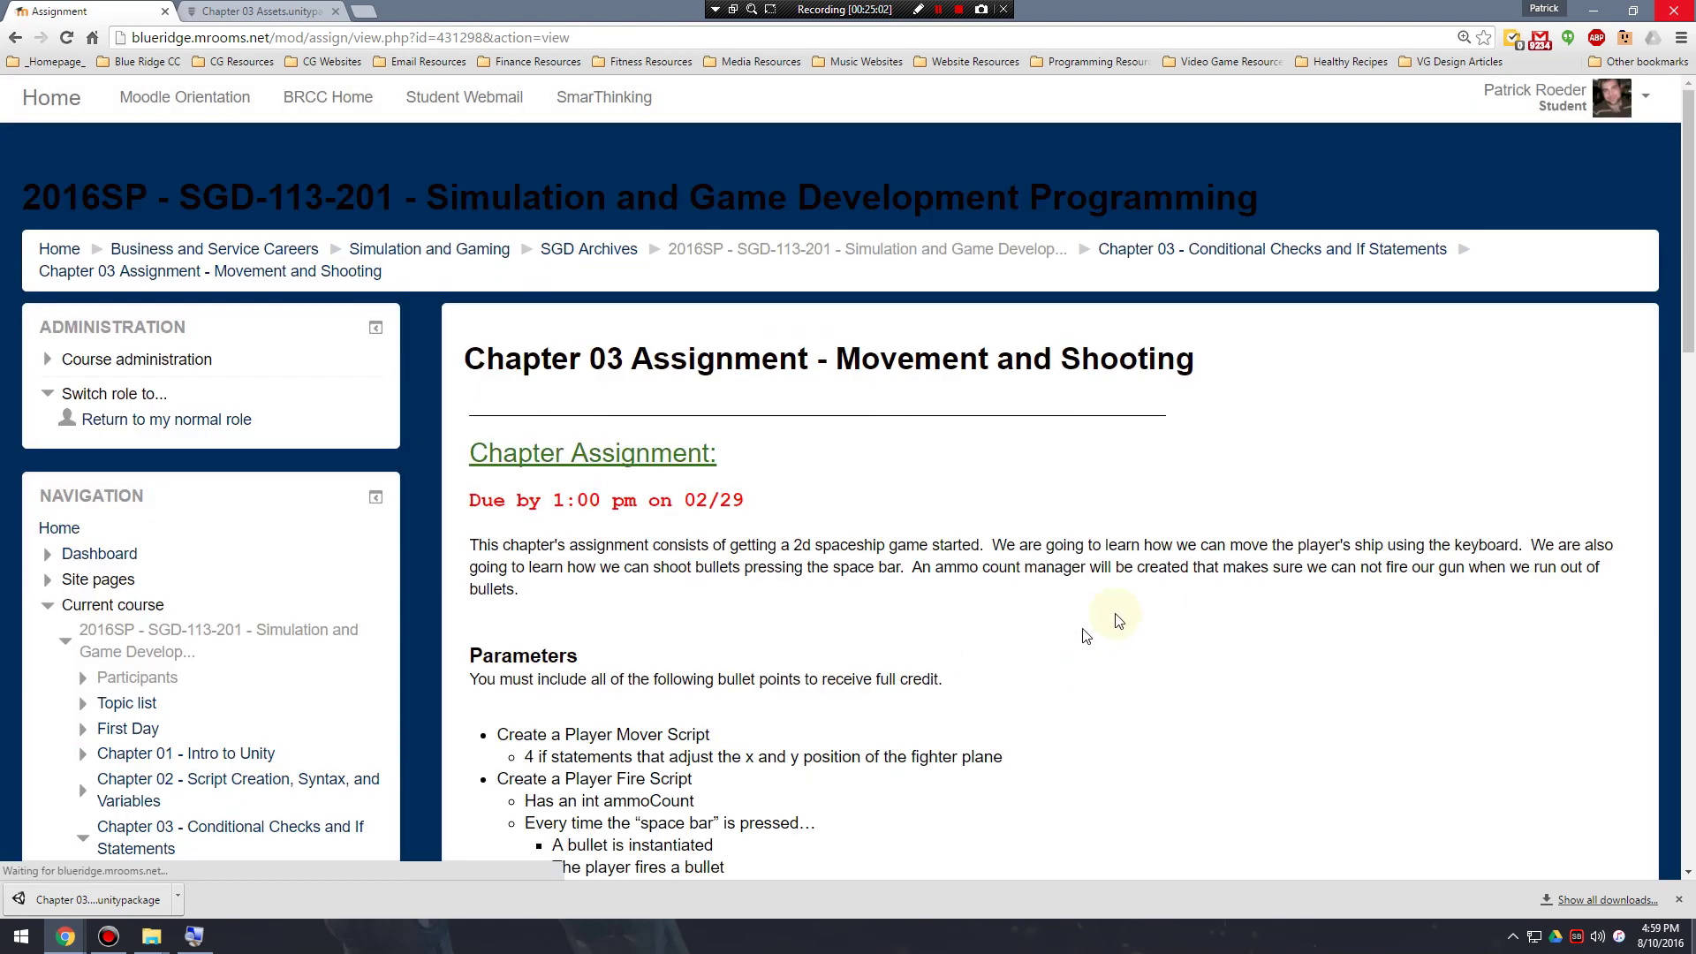
# Expand Comments (1) to display the saved comment "I did bad. give me As.".
pyautogui.scroll(-10, 1113, 629)
pyautogui.scroll(-8, 1104, 627)
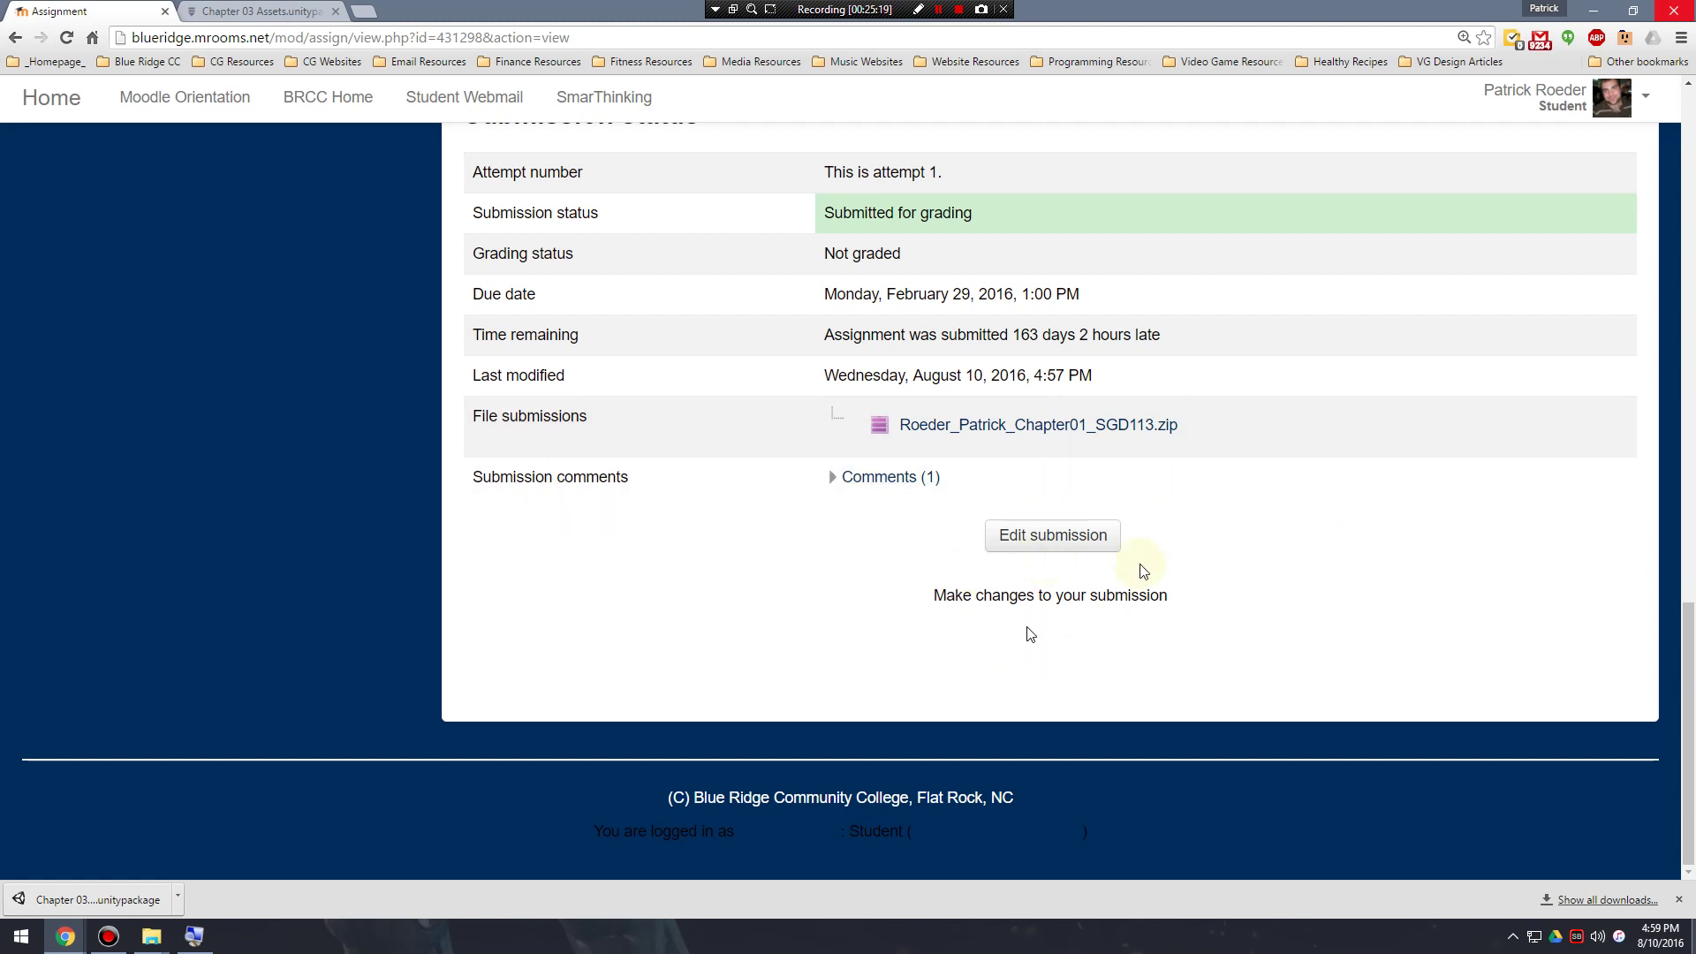
pyautogui.click(850, 478)
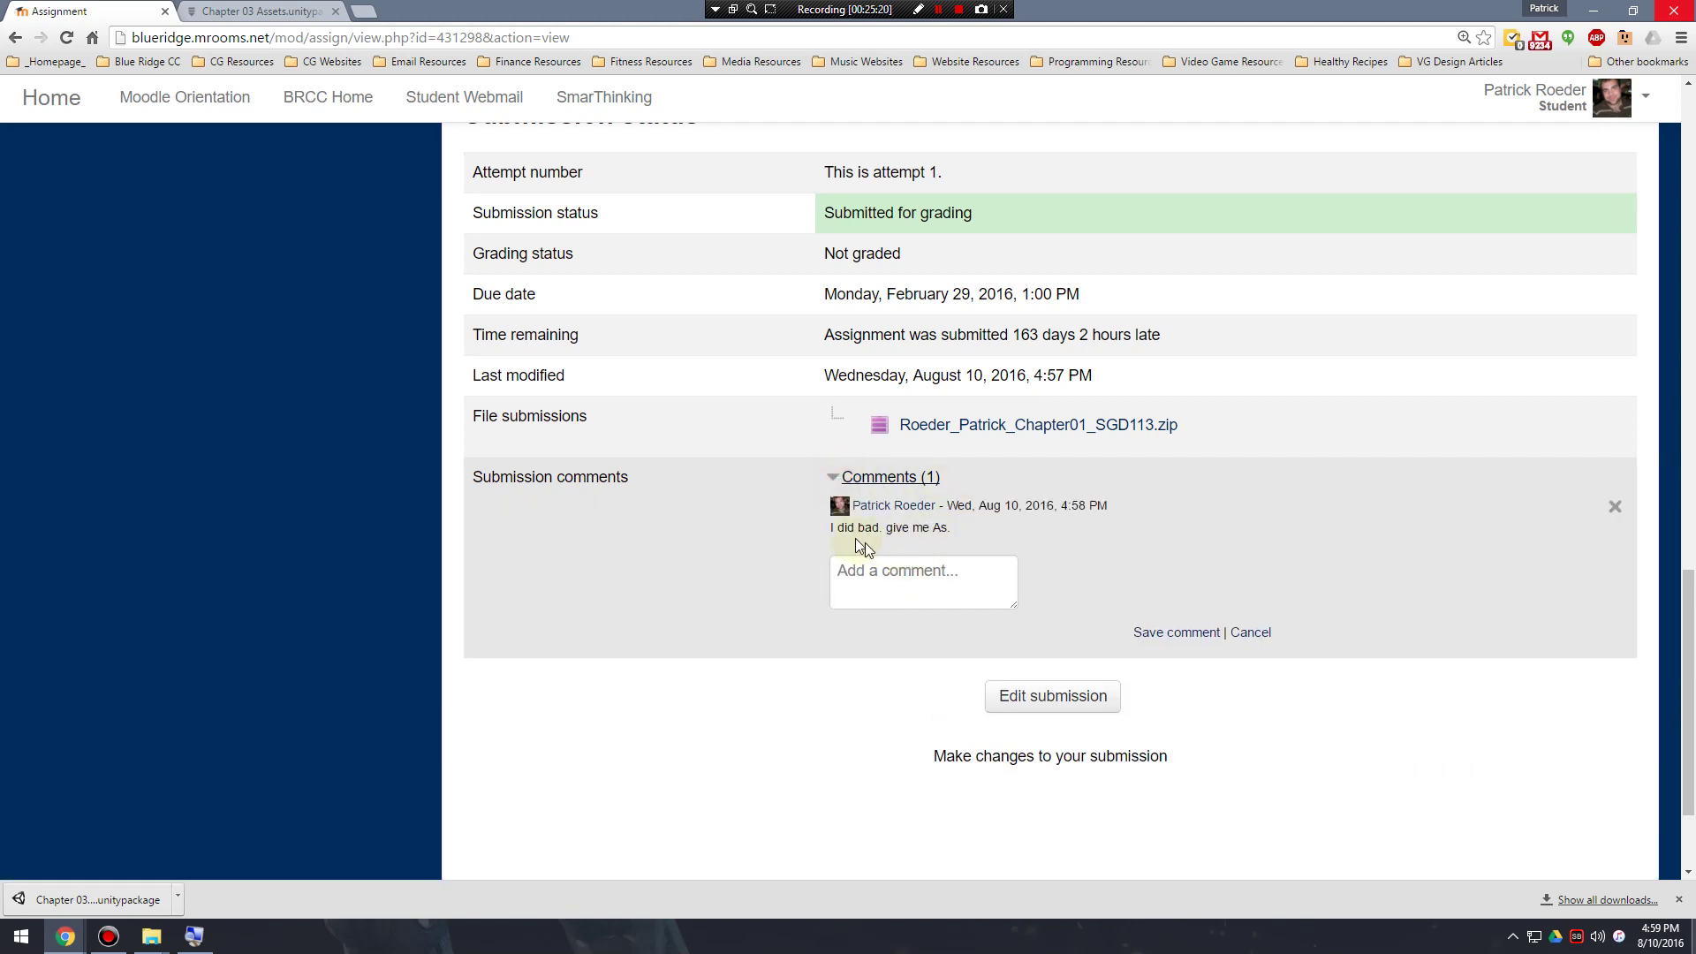
pyautogui.moveTo(832, 528); pyautogui.dragTo(986, 524)
pyautogui.click(950, 527)
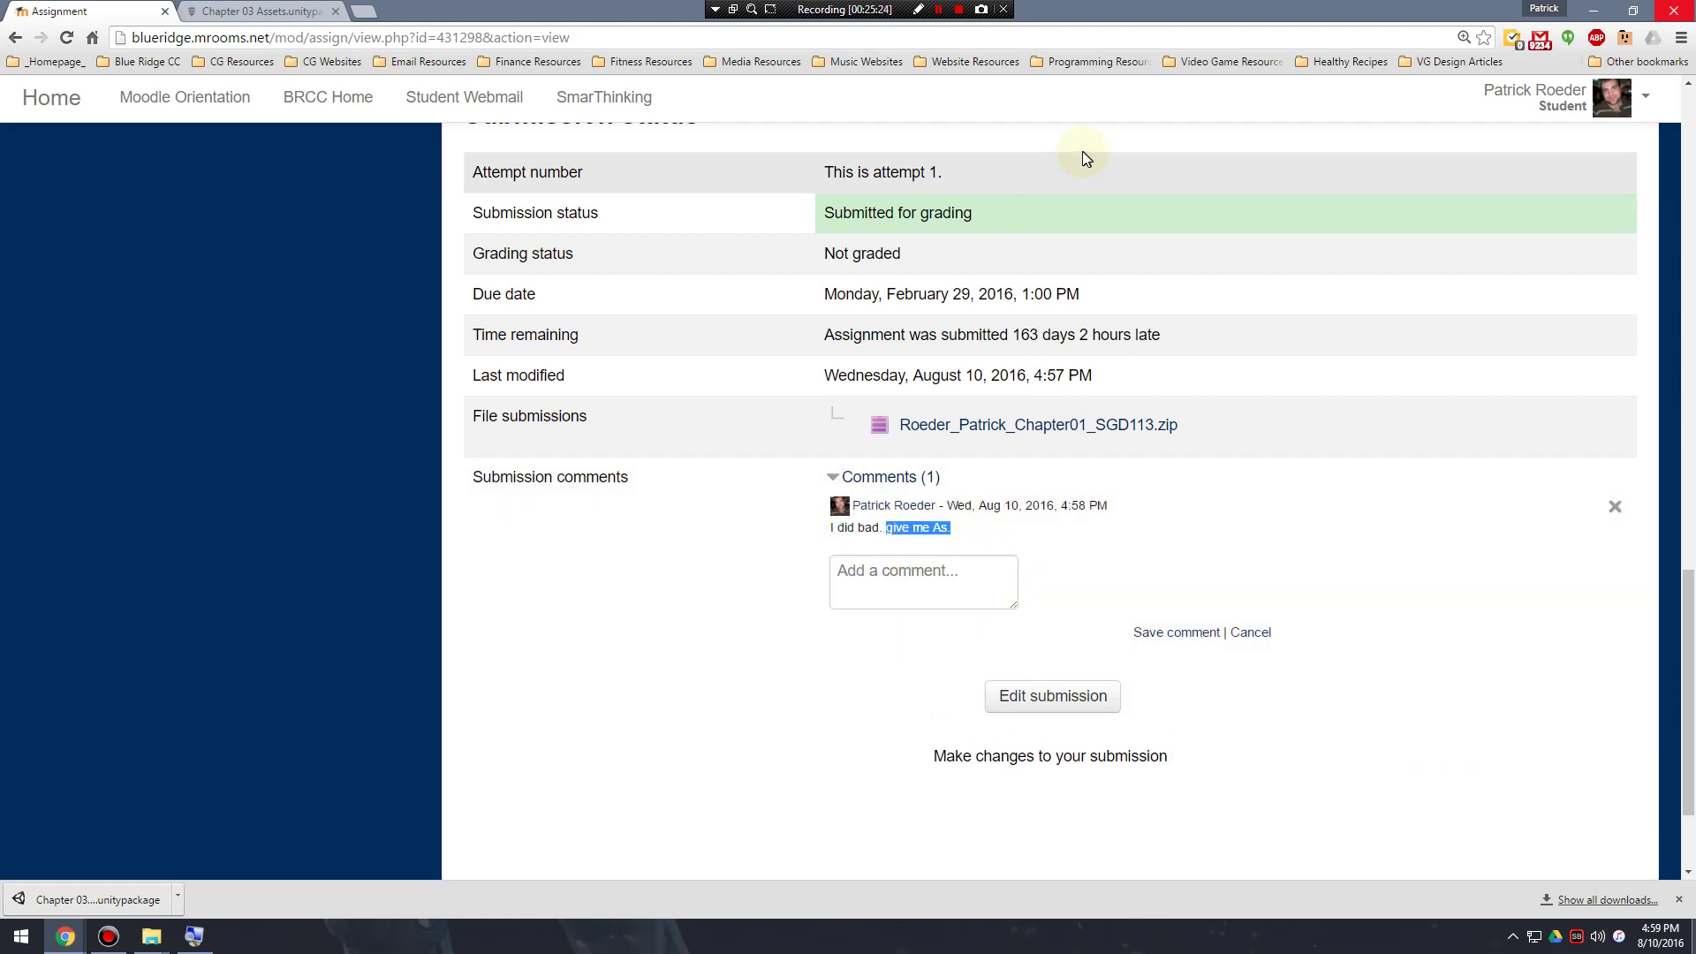